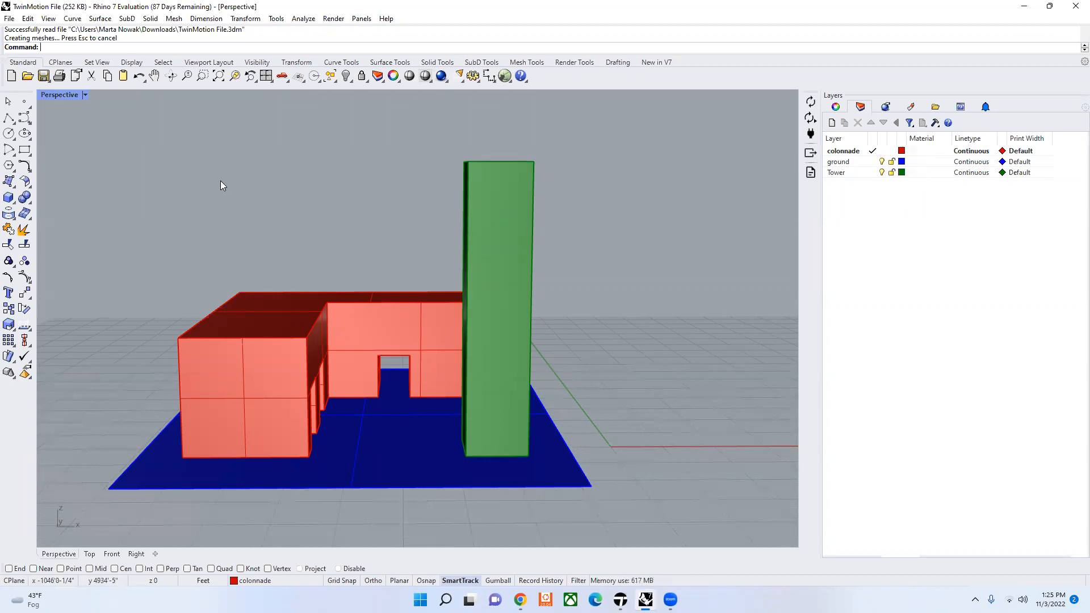
Step: Run the DatasmithDirectLinkSync command to sync the colonnade, ground and tower model to the Direct Link
mouse_move(621, 600)
text(DatasmithDire)
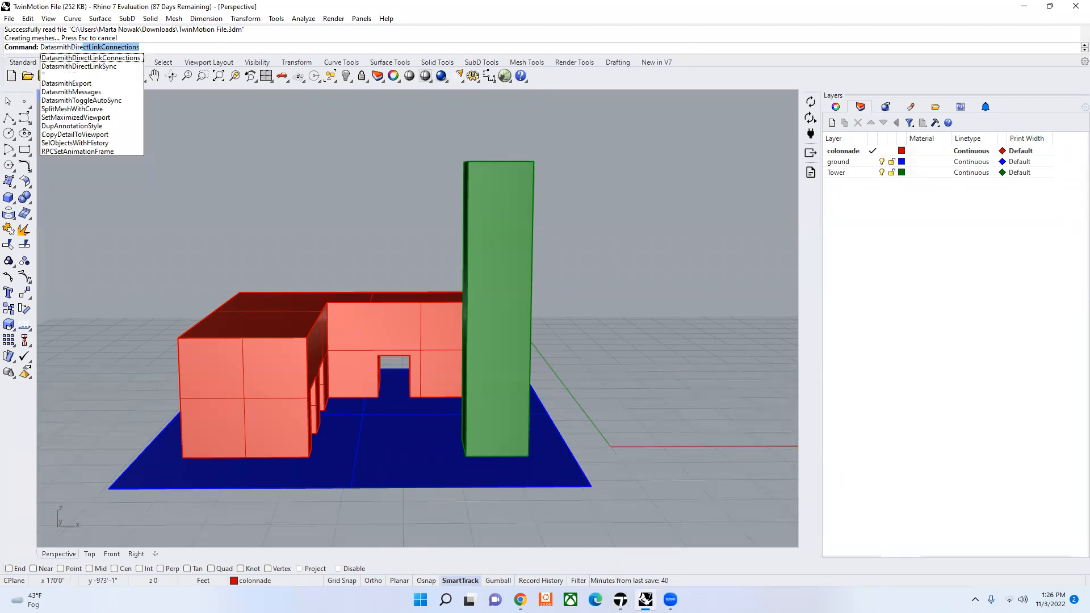
text(ctLink)
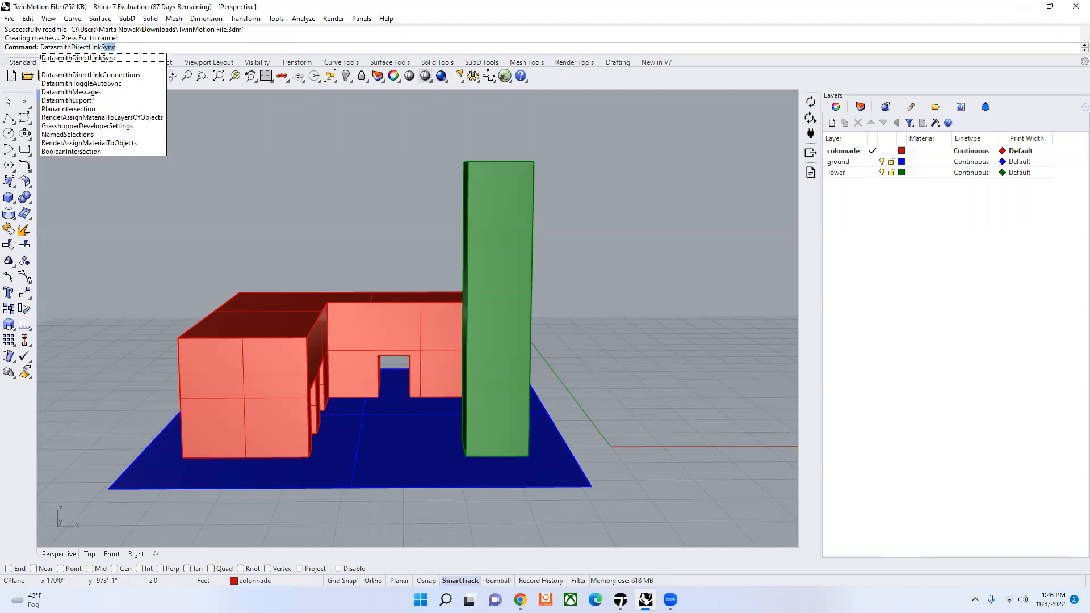
key(Return)
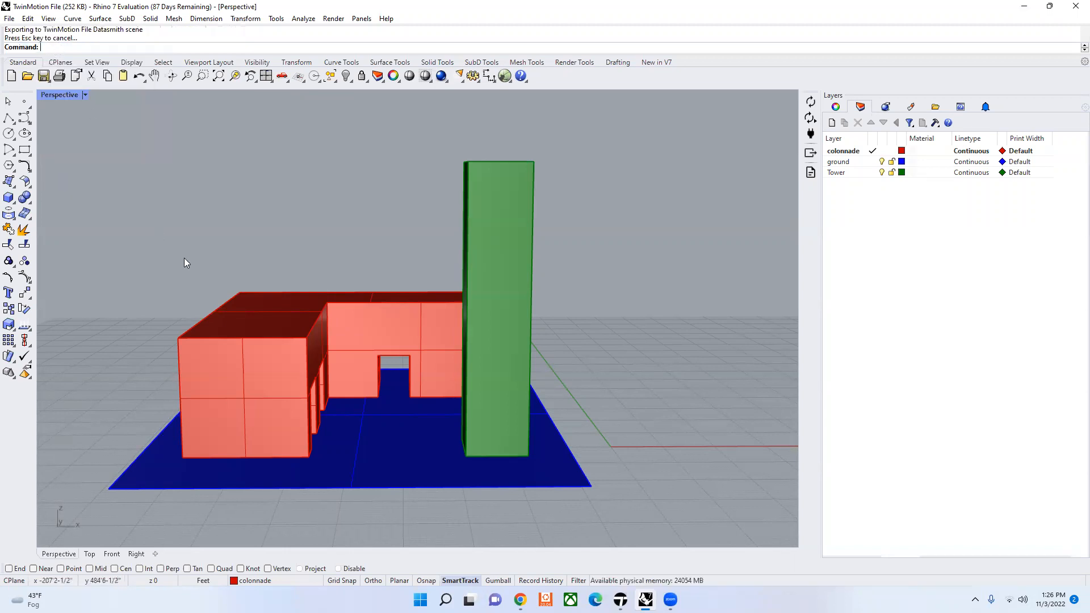
text(Da)
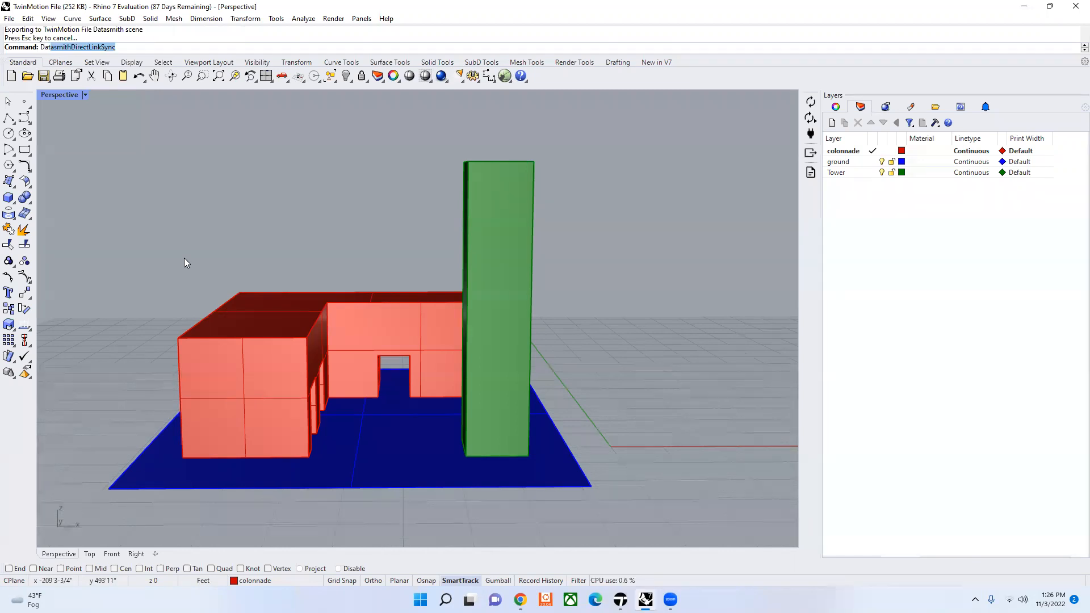
text(ta)
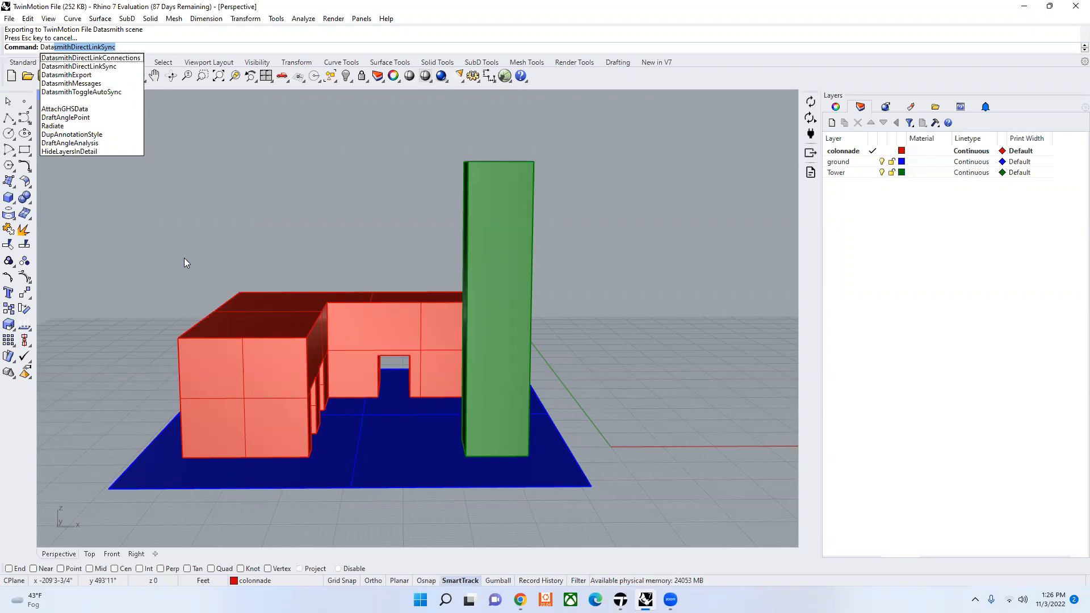
key(Escape)
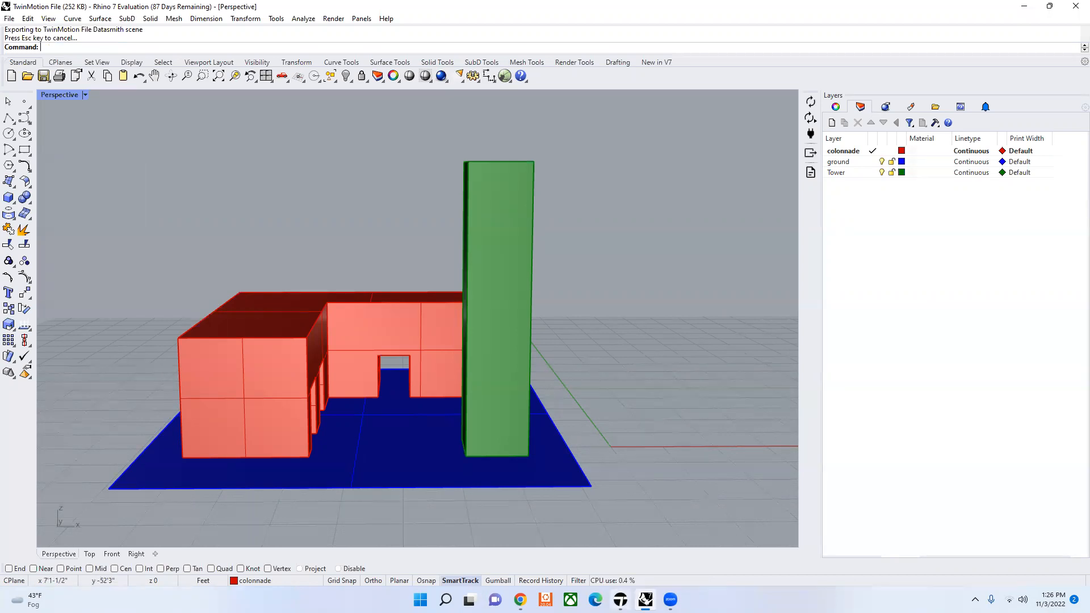
Step: Switch to Twinmotion and import the Rhino model as a Direct Link from the source Rhino - TwinMotion_File
click(621, 600)
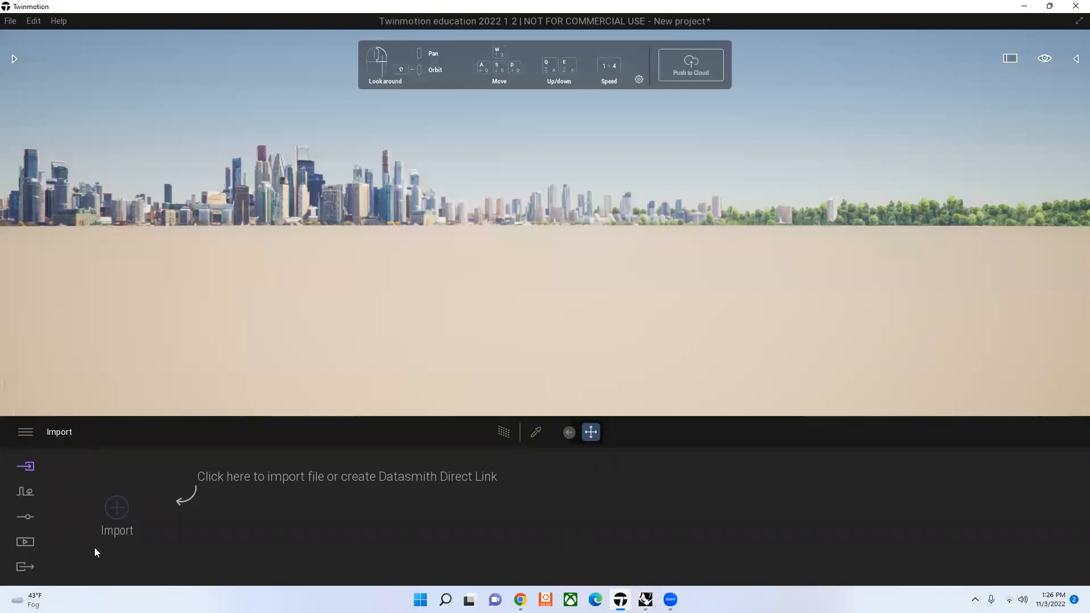
click(122, 517)
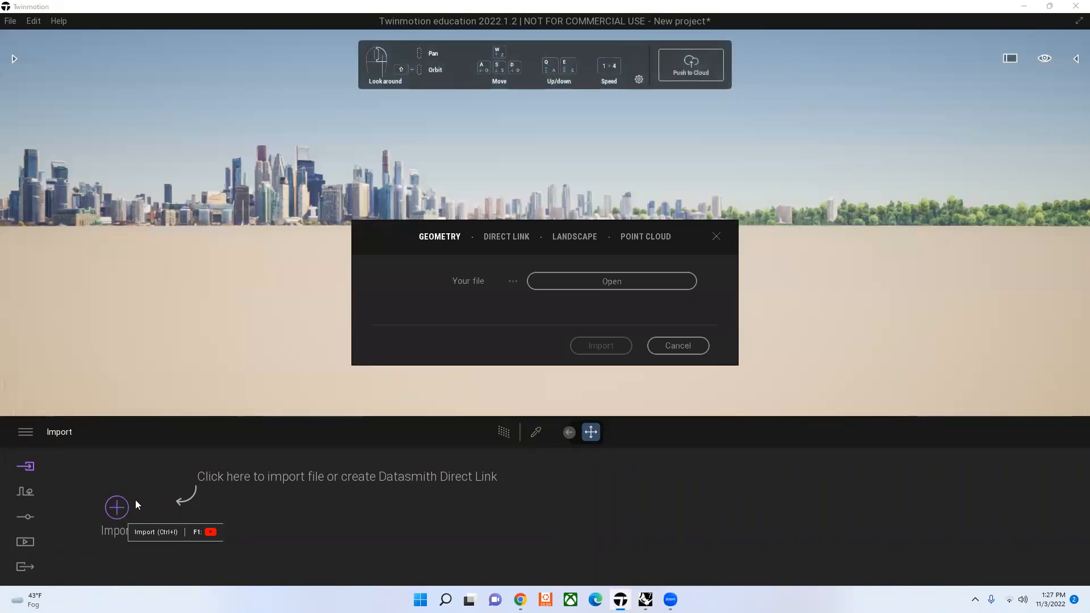
click(524, 237)
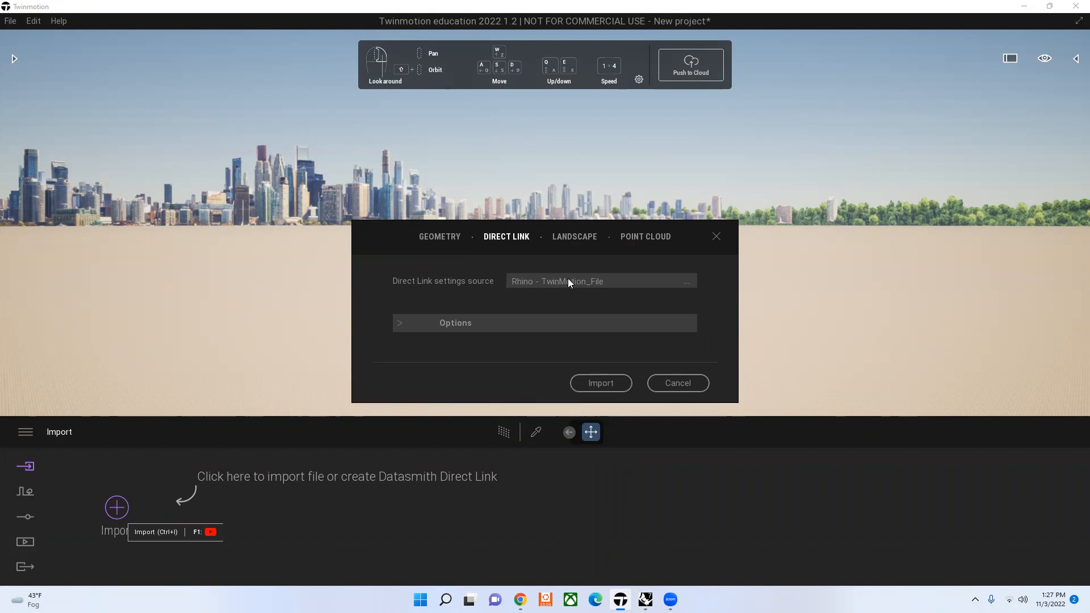
click(612, 382)
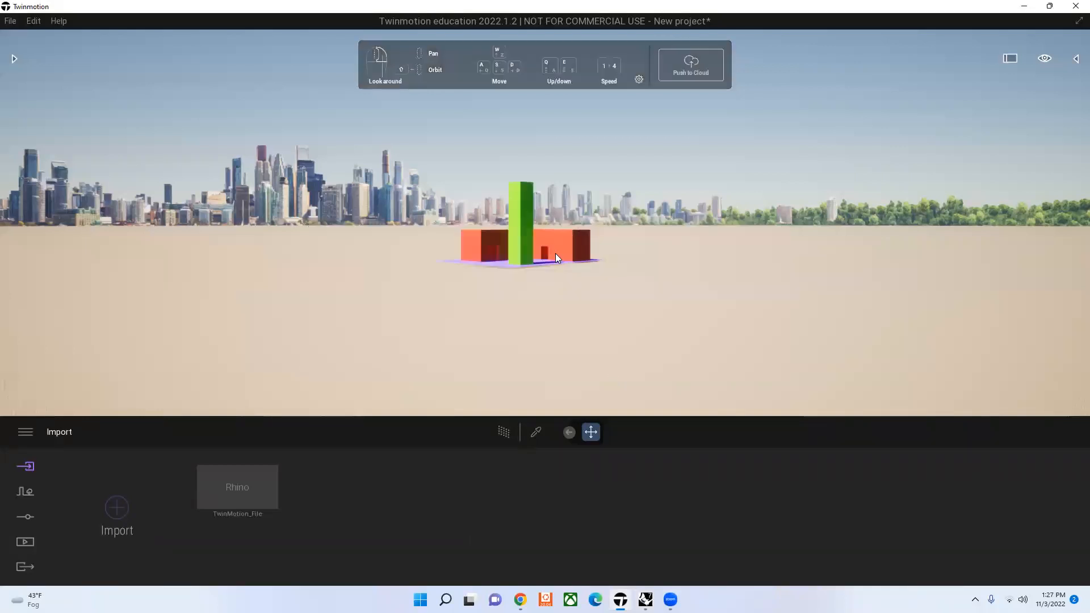
click(134, 505)
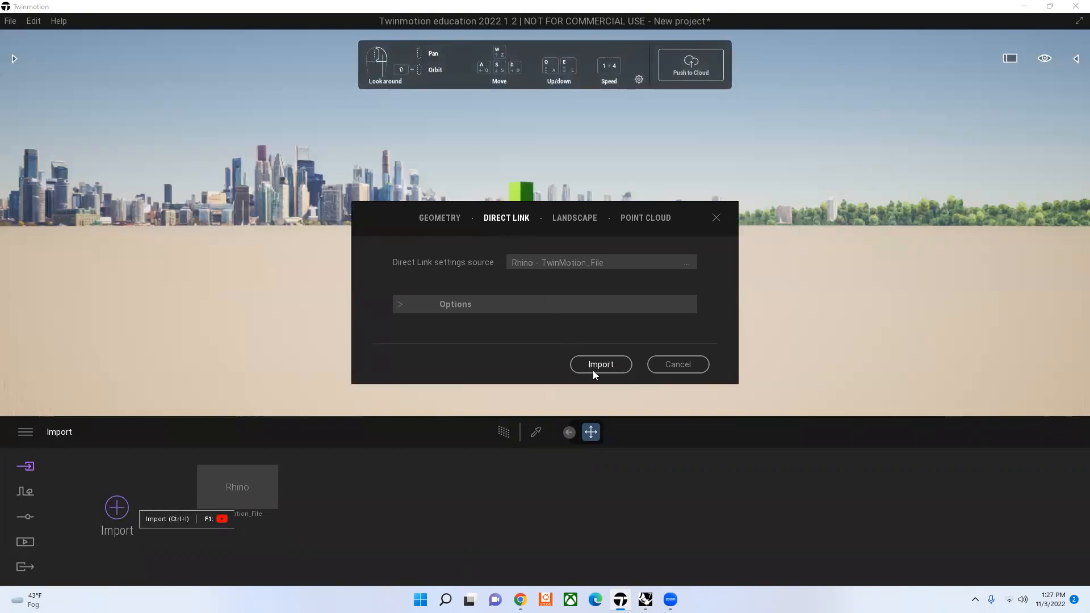
click(717, 218)
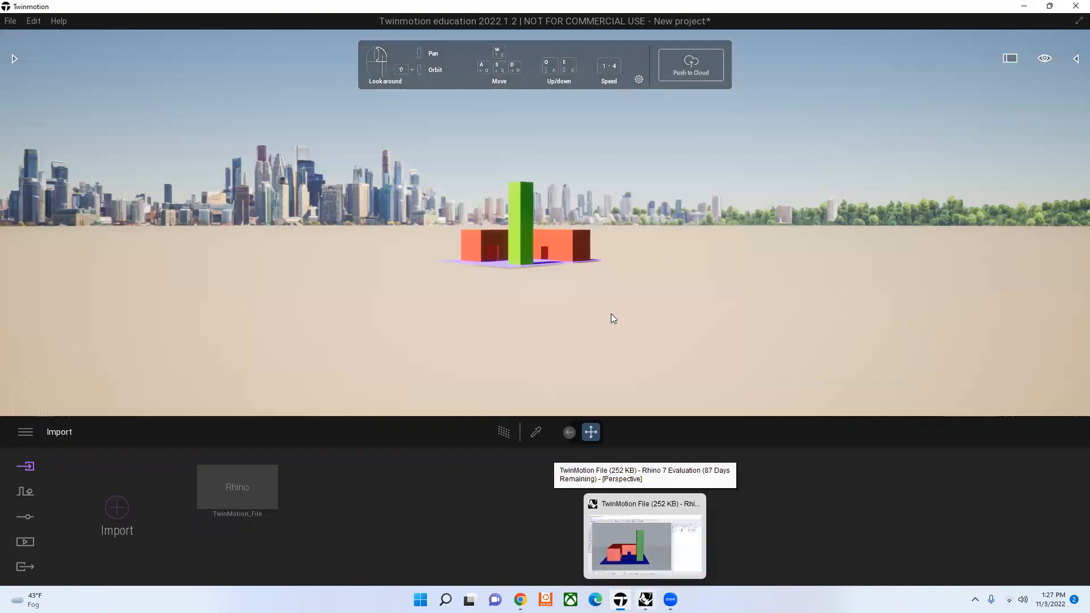
click(644, 543)
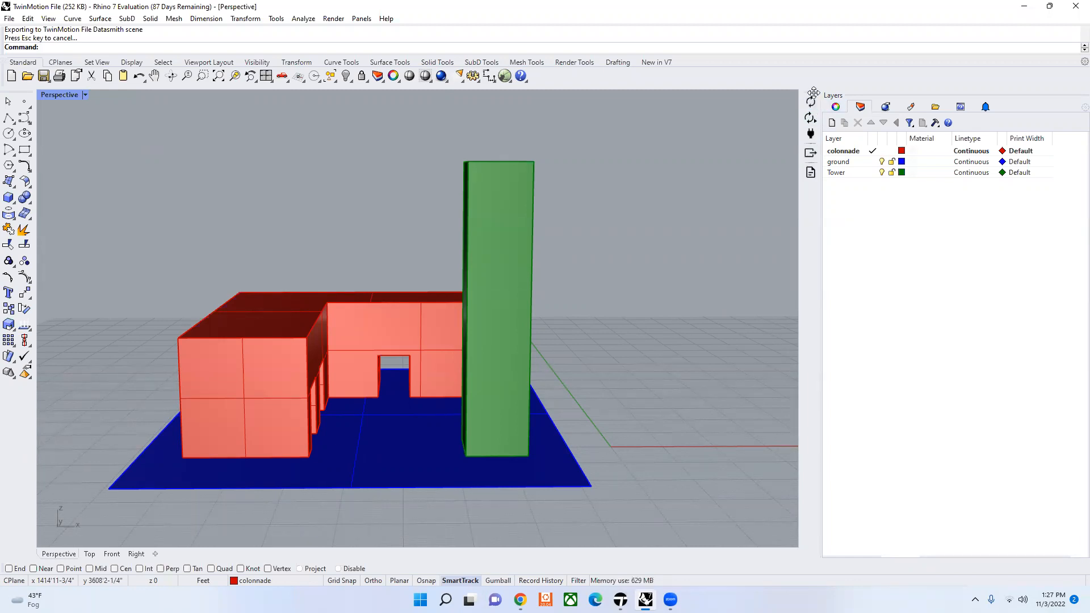
click(621, 600)
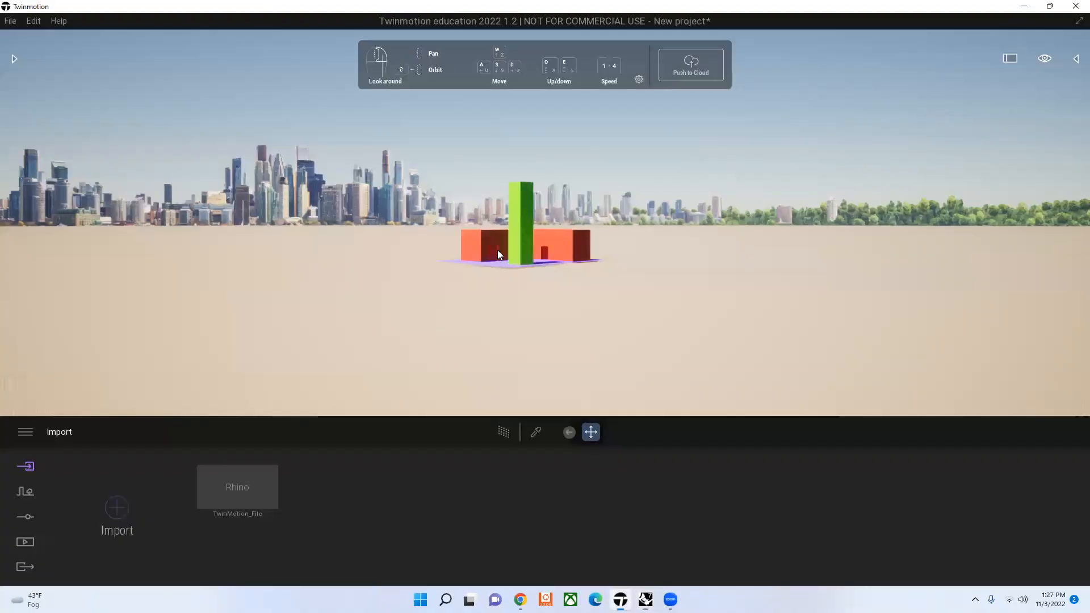
Step: Examine the imported tower and colonnade in the scene from nearer and farther distances
scroll(498, 249, up, 2)
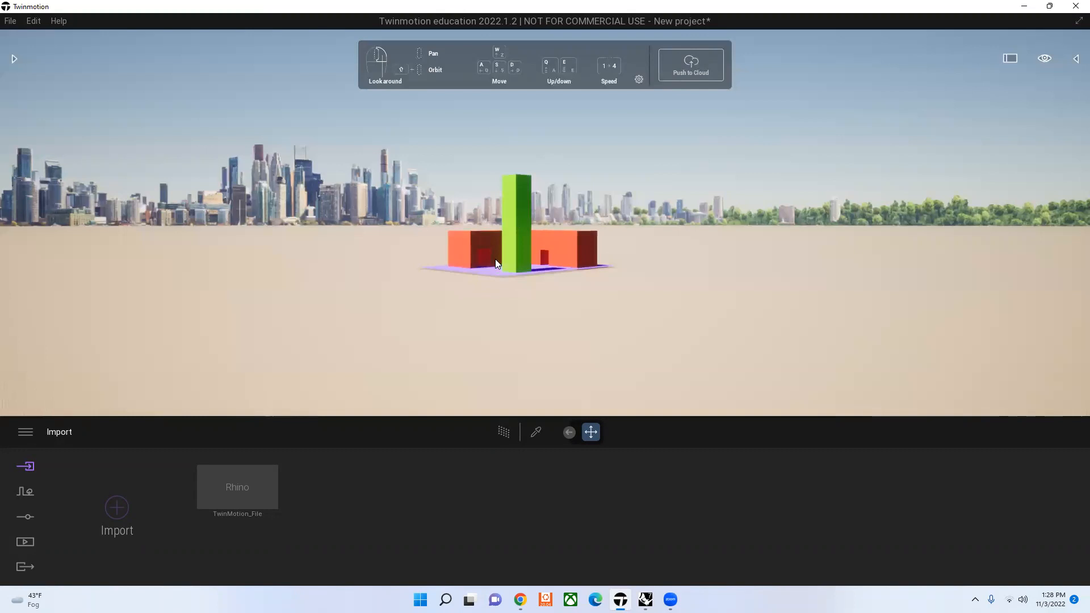
scroll(496, 259, up, 1)
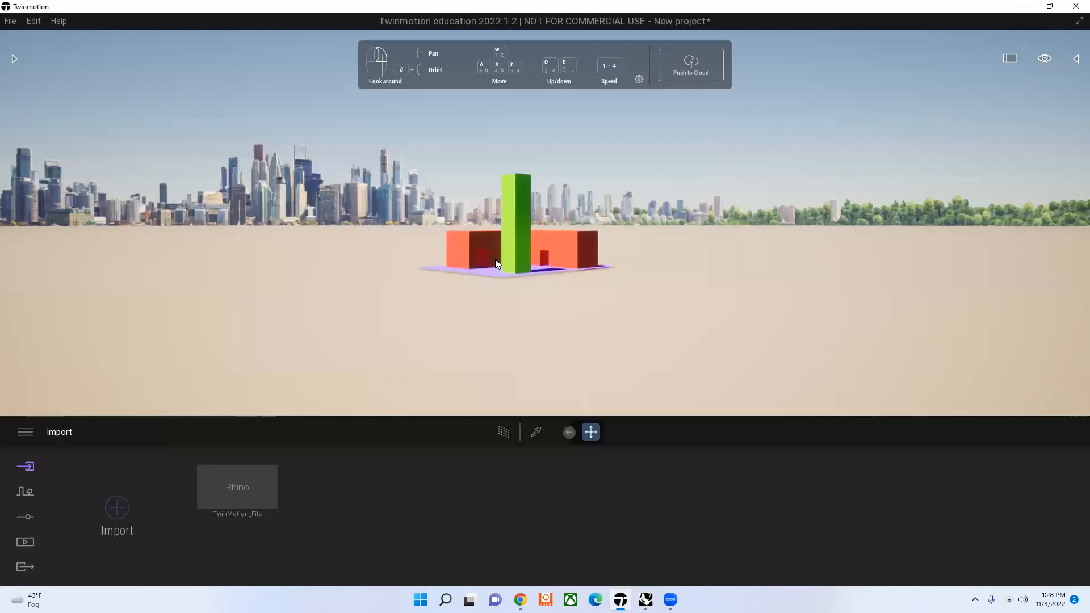
scroll(495, 259, up, 1)
scroll(495, 260, up, 1)
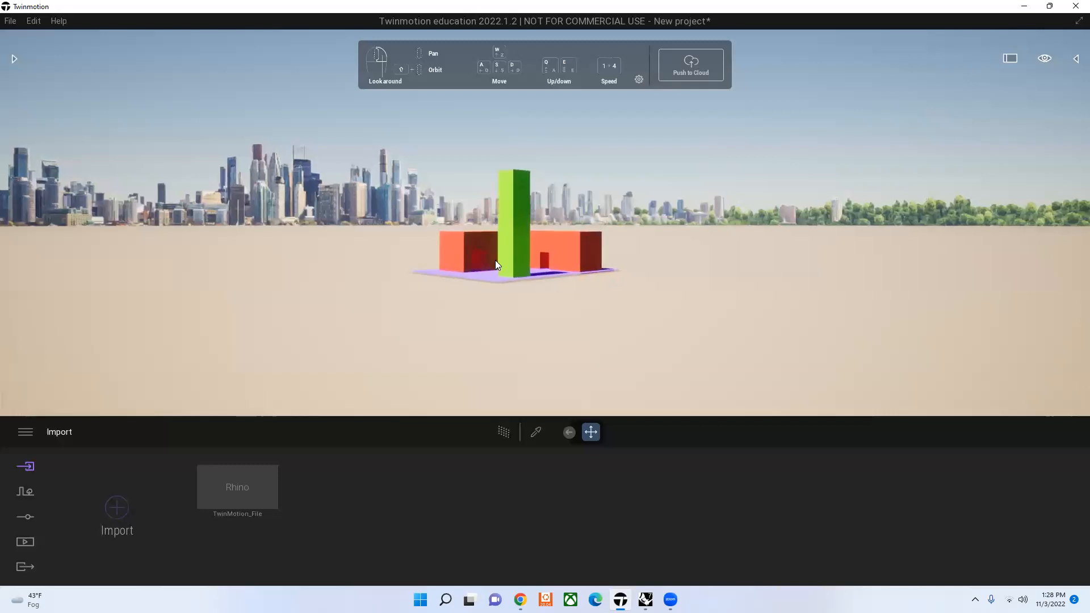
scroll(494, 261, up, 2)
scroll(496, 265, down, 2)
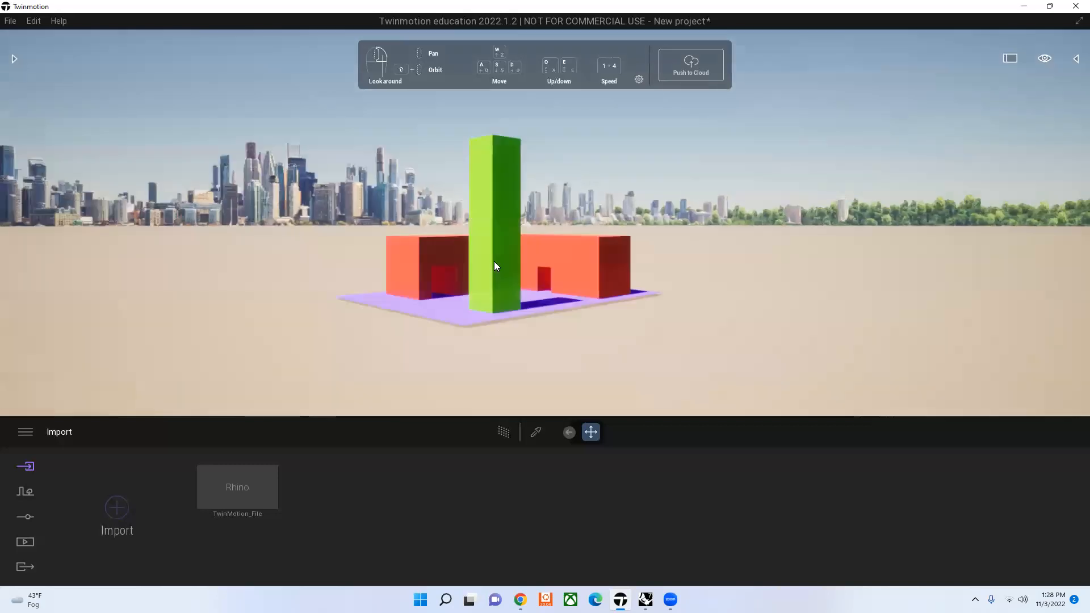
middle_drag(470, 298, 569, 323)
scroll(517, 323, up, 3)
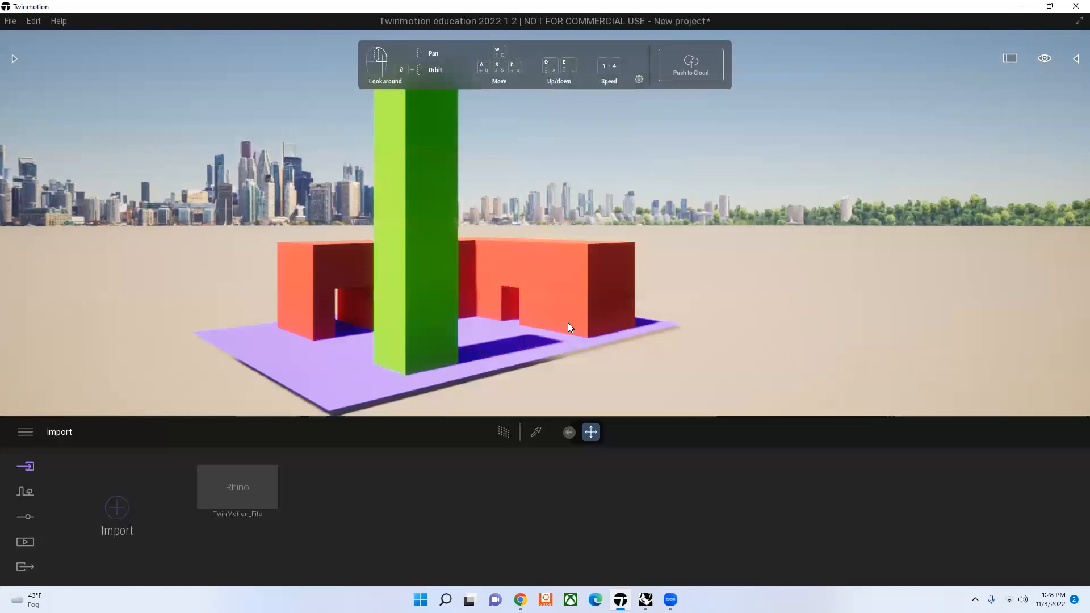
scroll(568, 323, up, 2)
scroll(568, 322, down, 3)
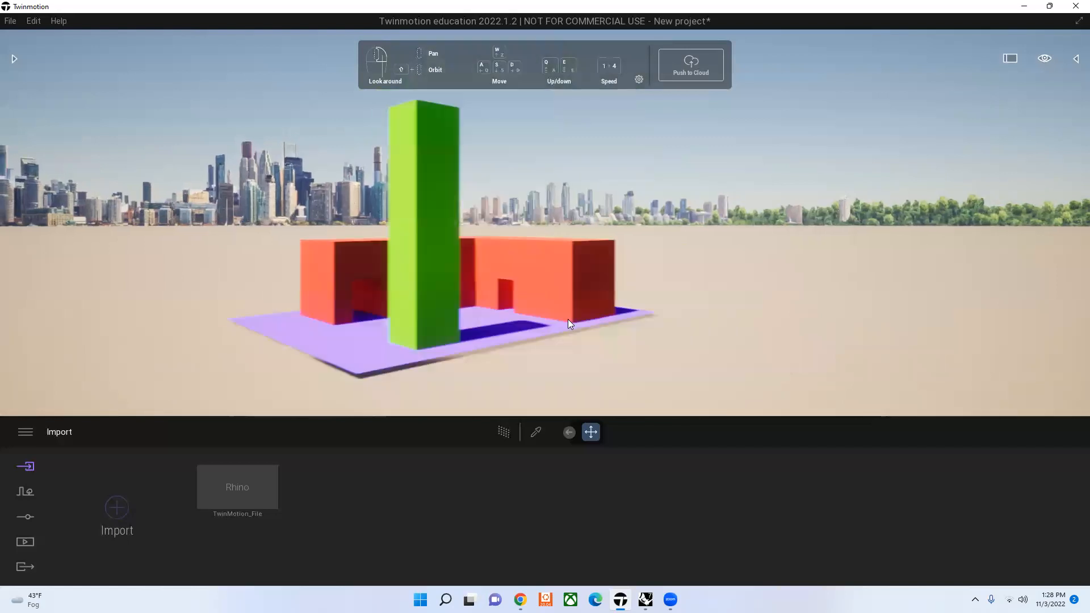
scroll(568, 319, up, 1)
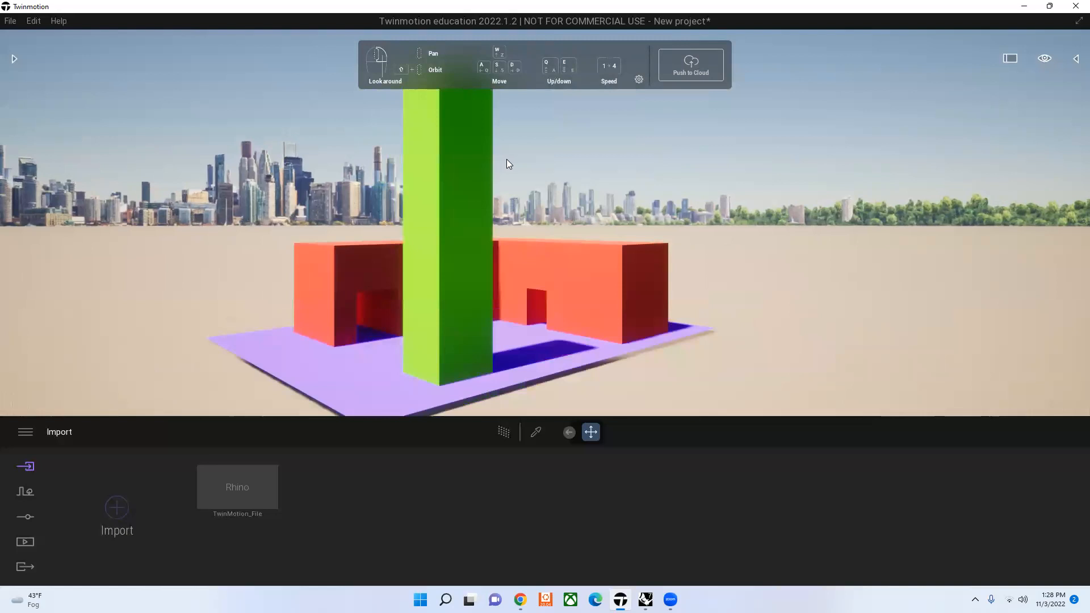
scroll(507, 160, up, 2)
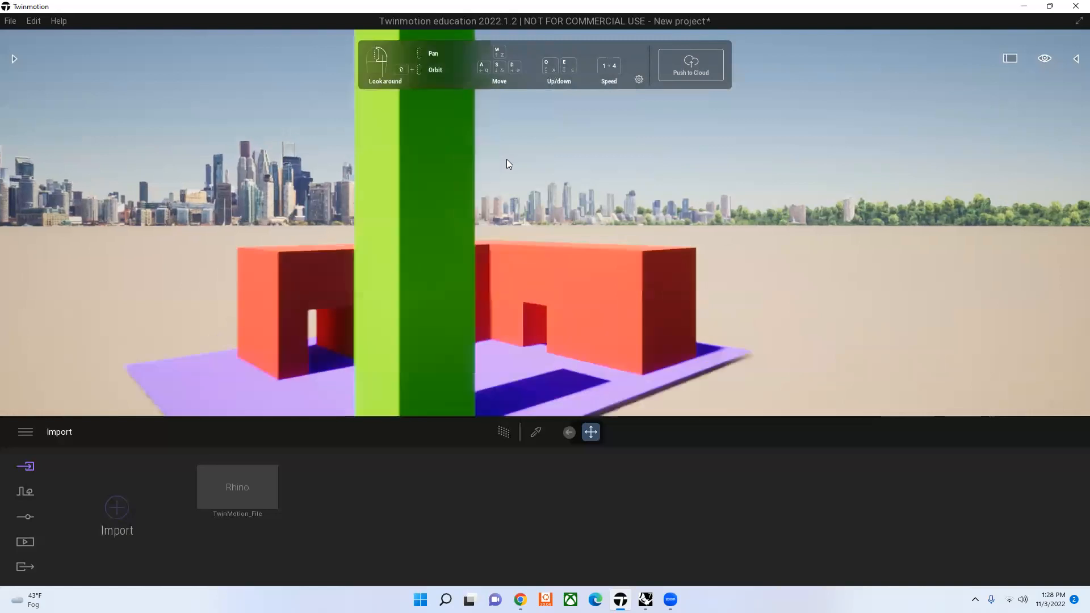
scroll(506, 159, up, 2)
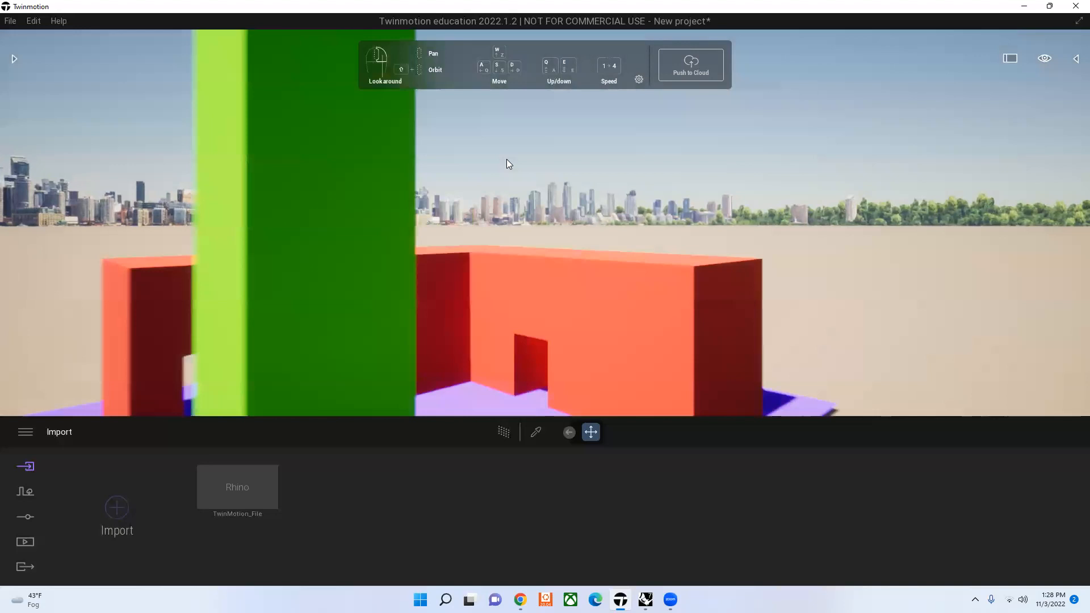
scroll(514, 314, down, 5)
scroll(515, 314, down, 2)
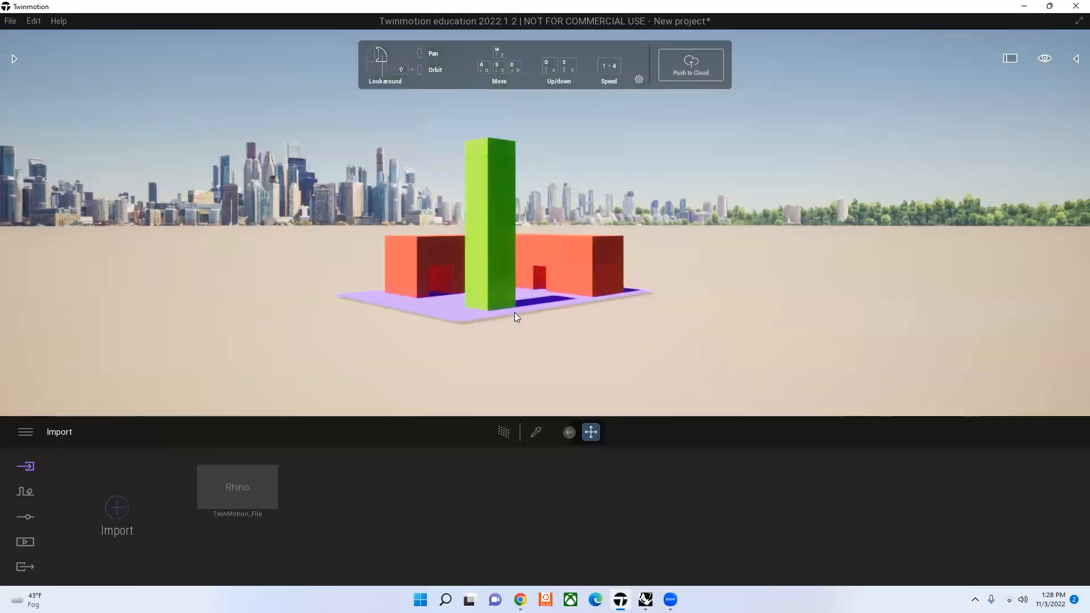
Step: Move the camera sideways, vertically, forward and backward to view the imported model from different positions
key(d)
key(d)
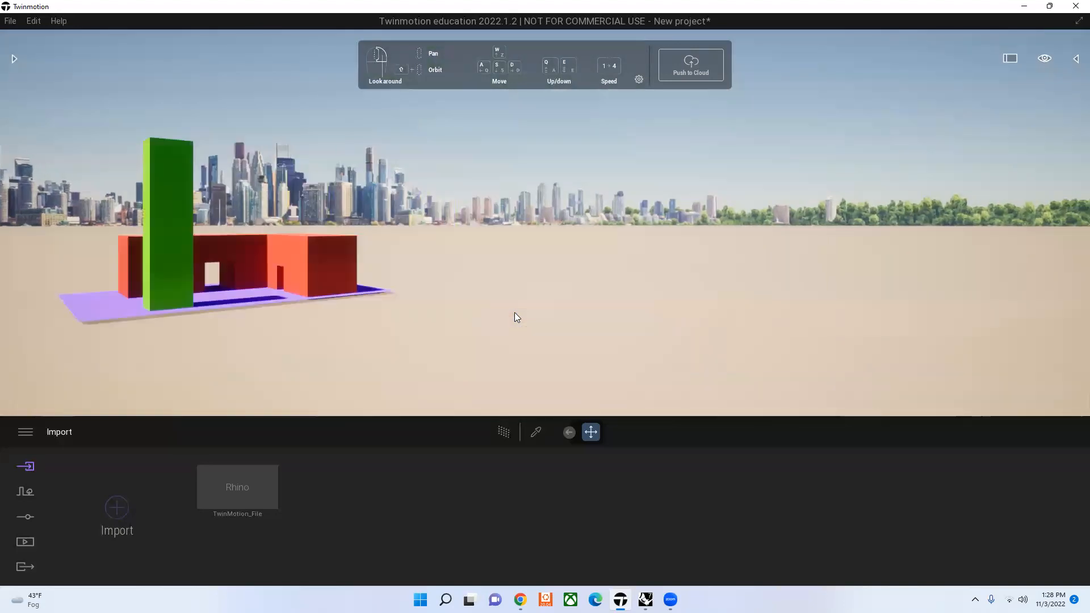
key(a)
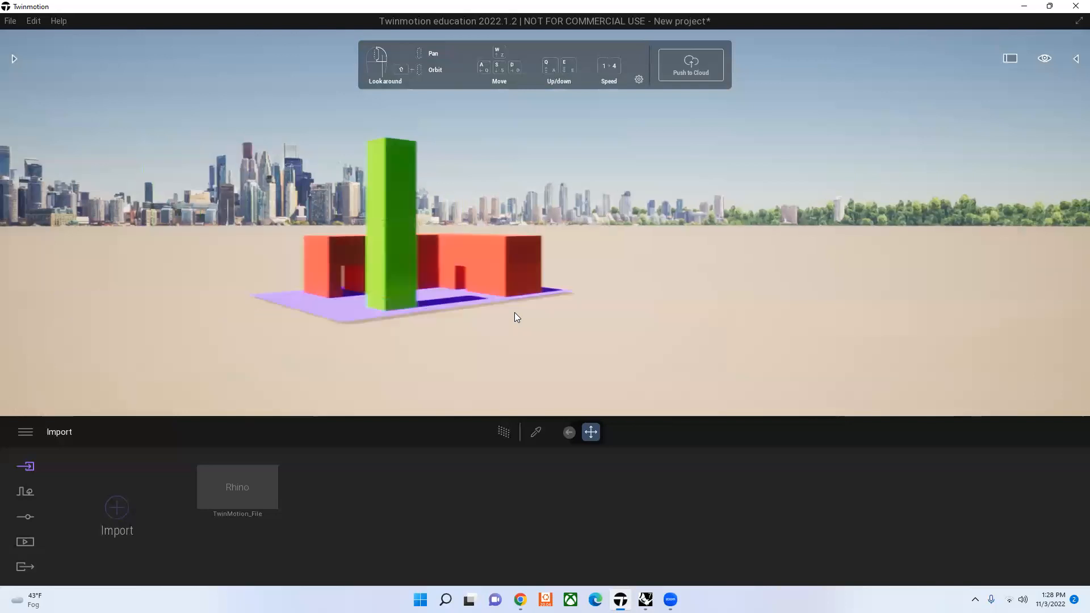
key(a)
key(q)
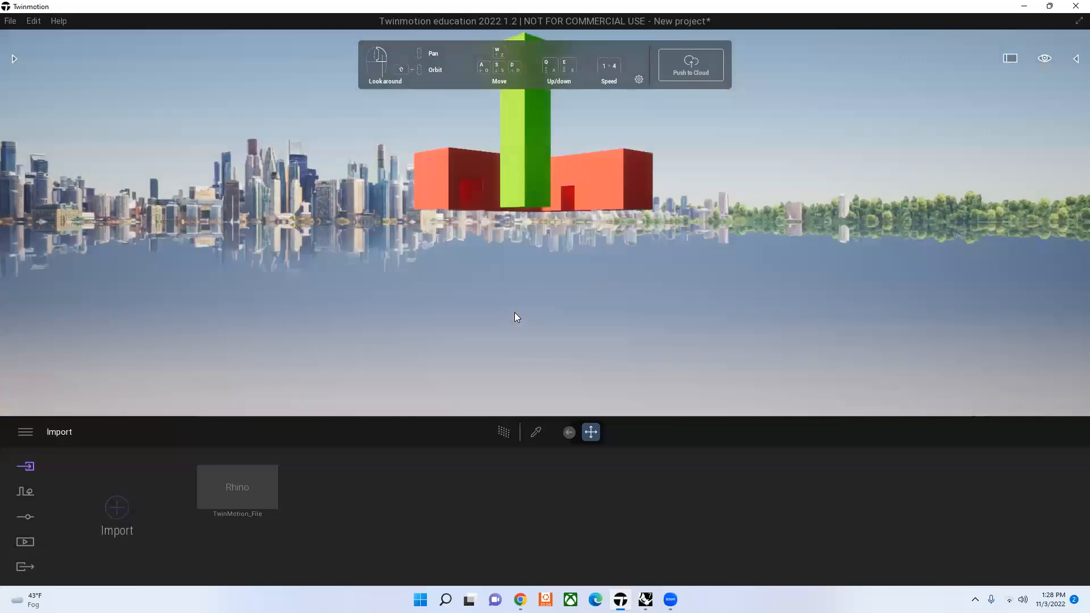
key(e)
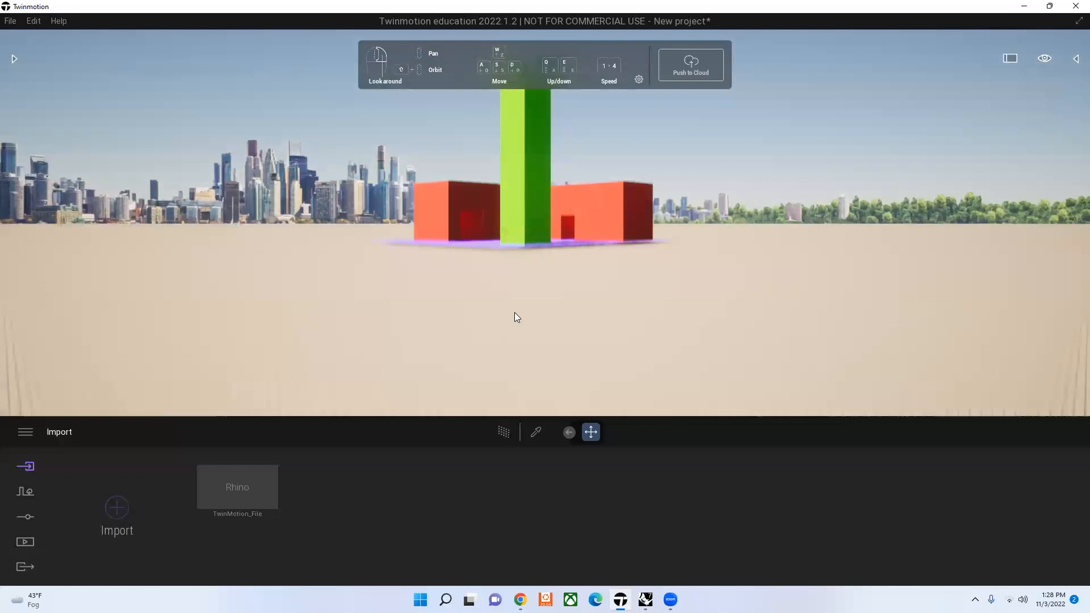
key(e)
key(w)
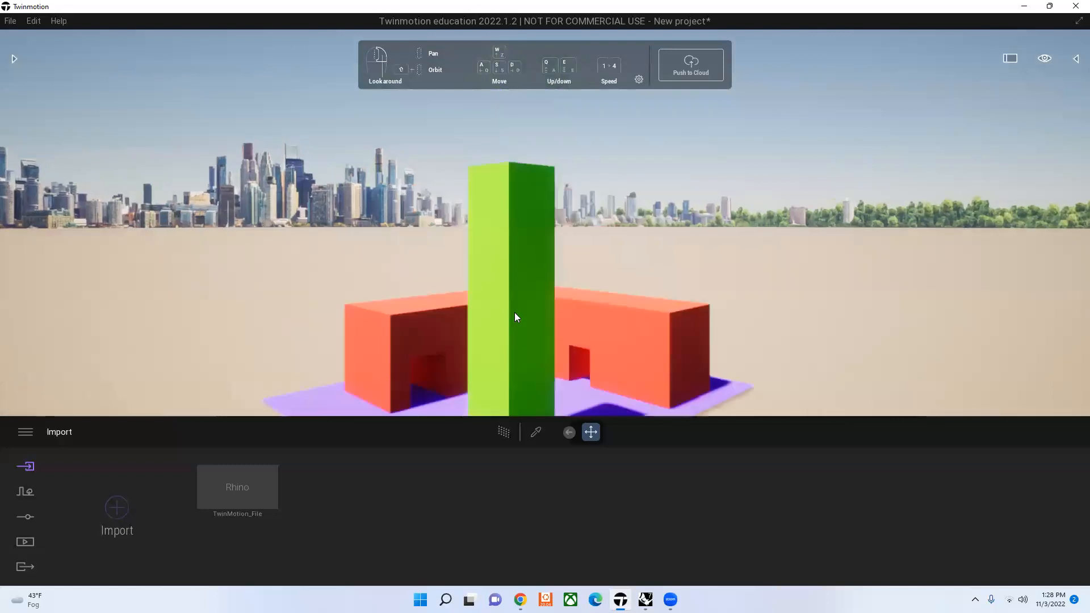
key(s)
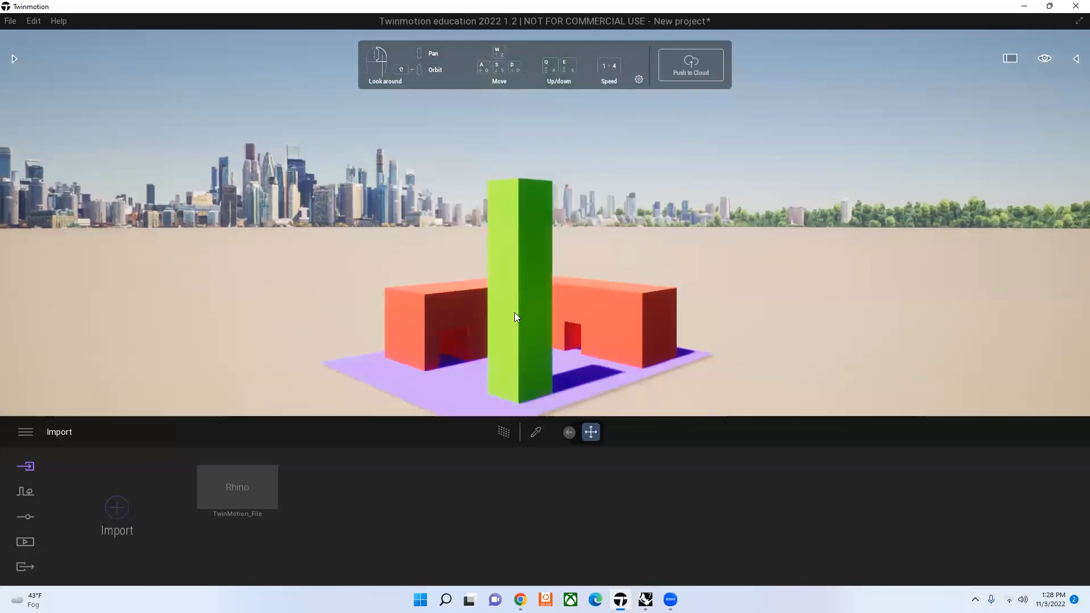
key(w)
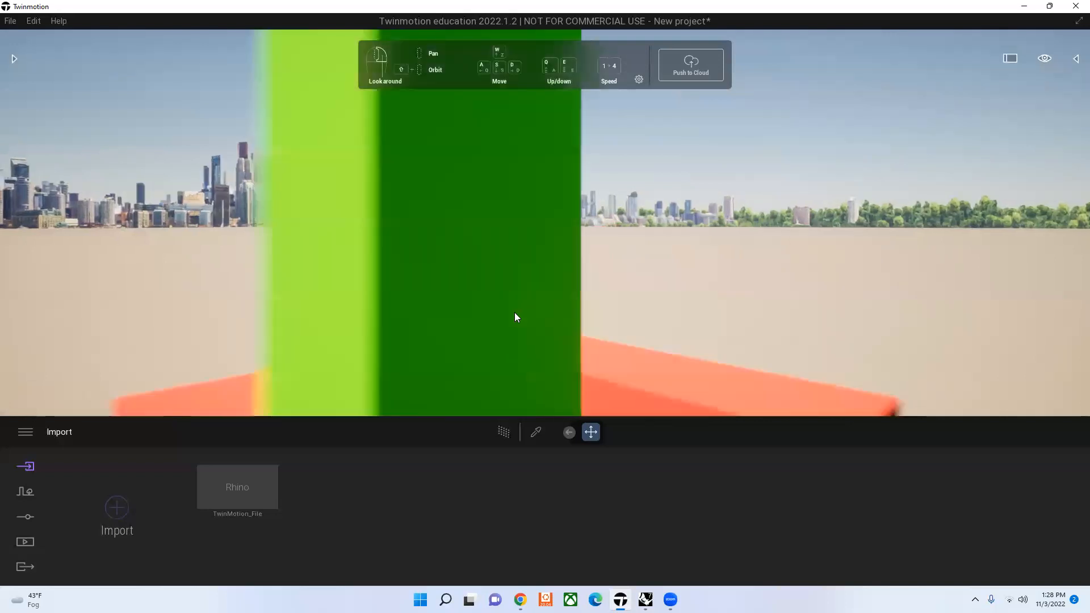
key(s)
key(s)
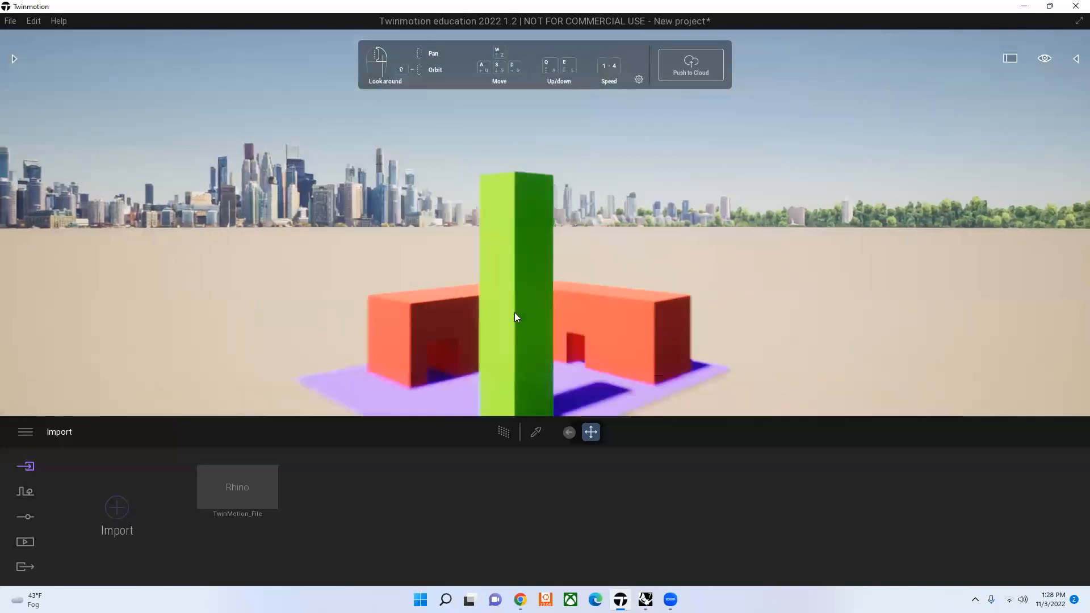
key(w)
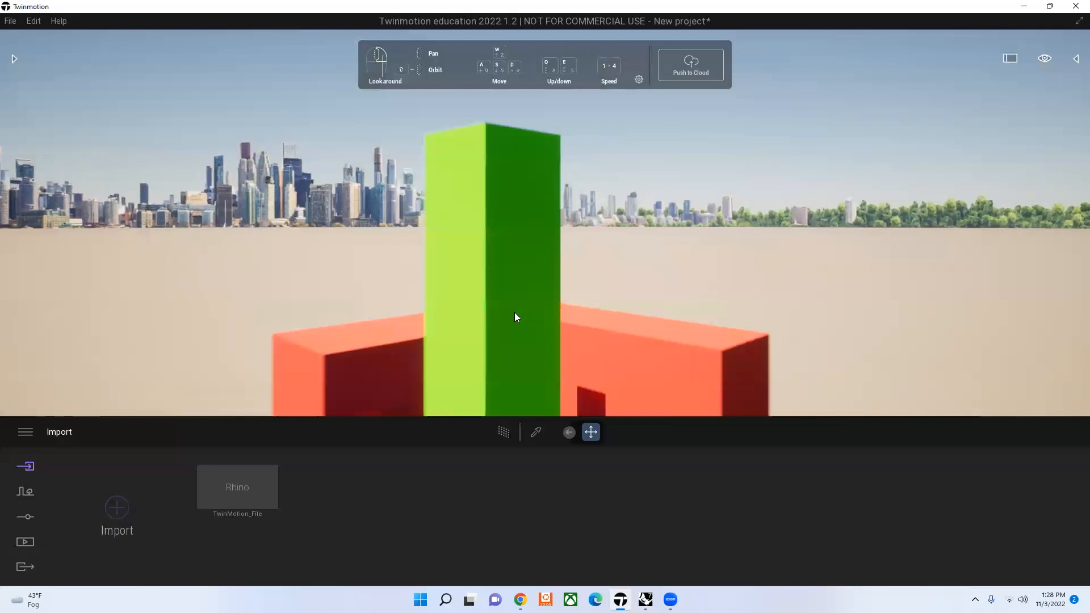
key(s)
key(a)
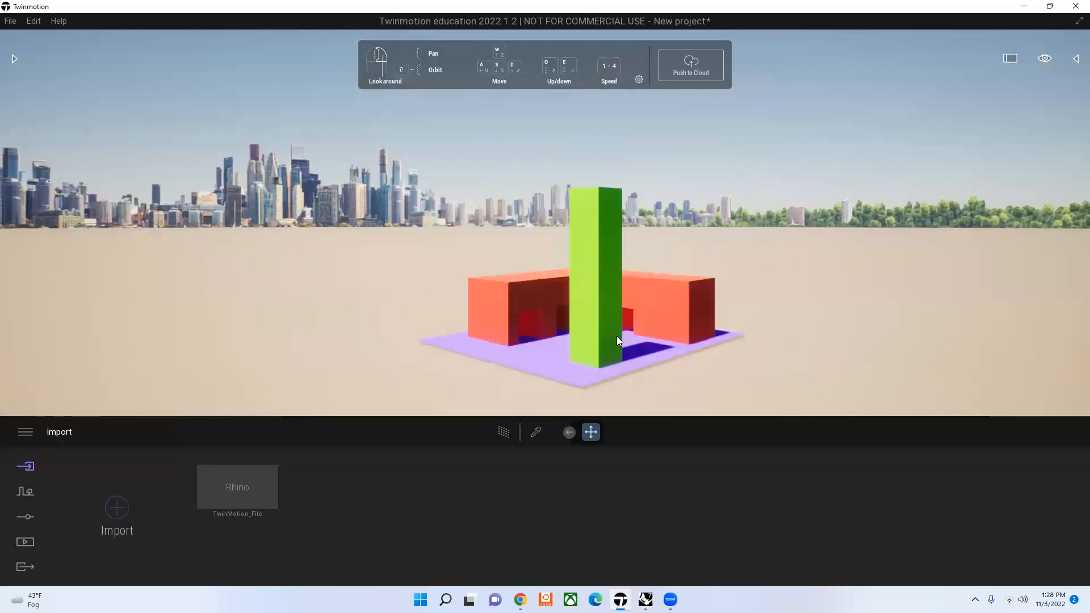
key(q)
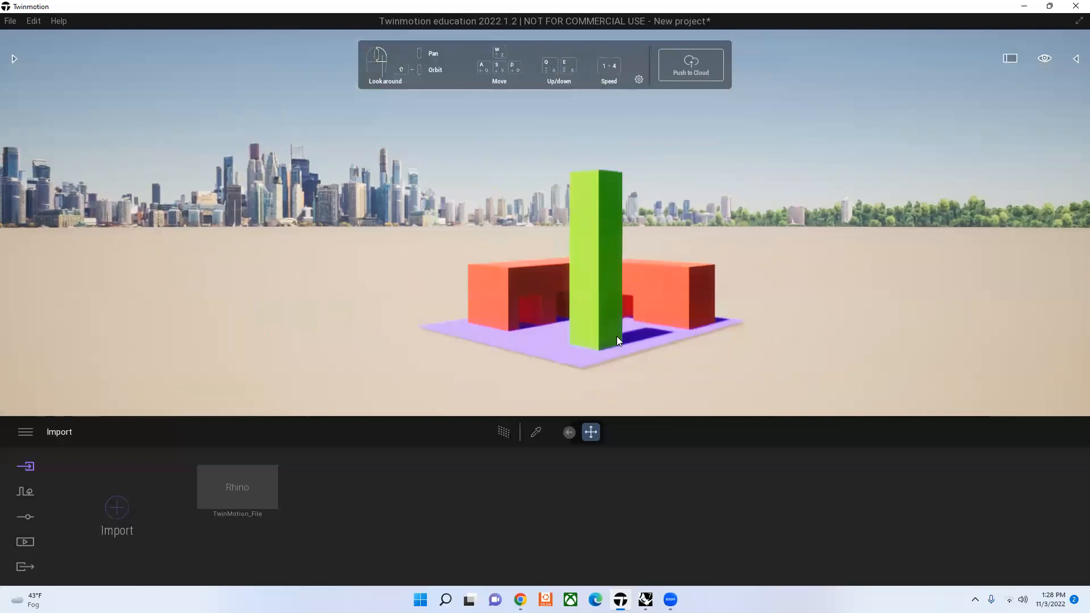
Step: Move the camera nearer to and away from the model and shift the view to frame the tower and colonnade
key(w)
key(w)
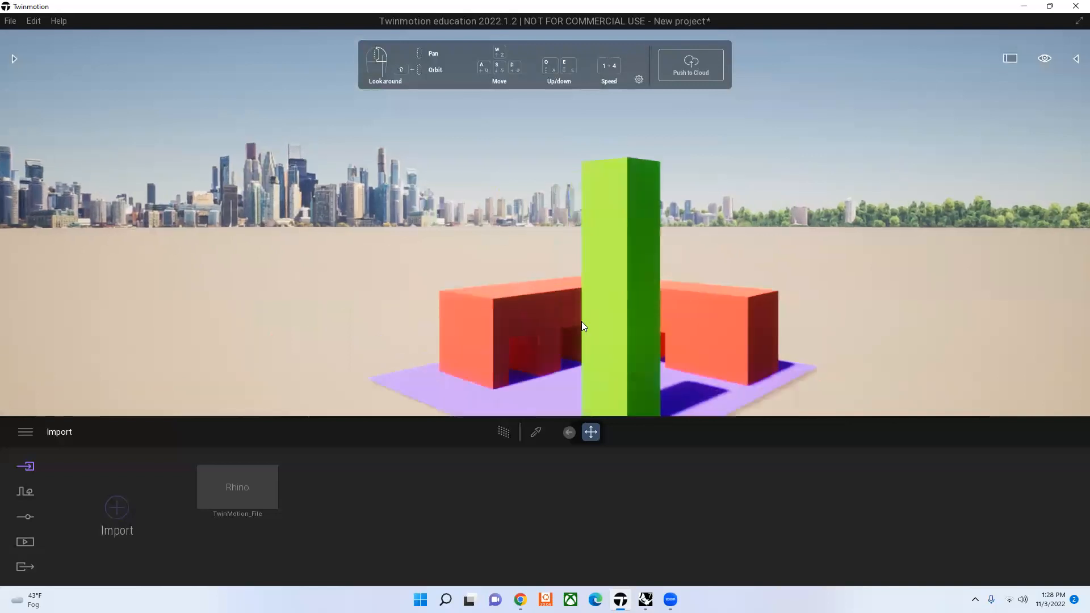
key(s)
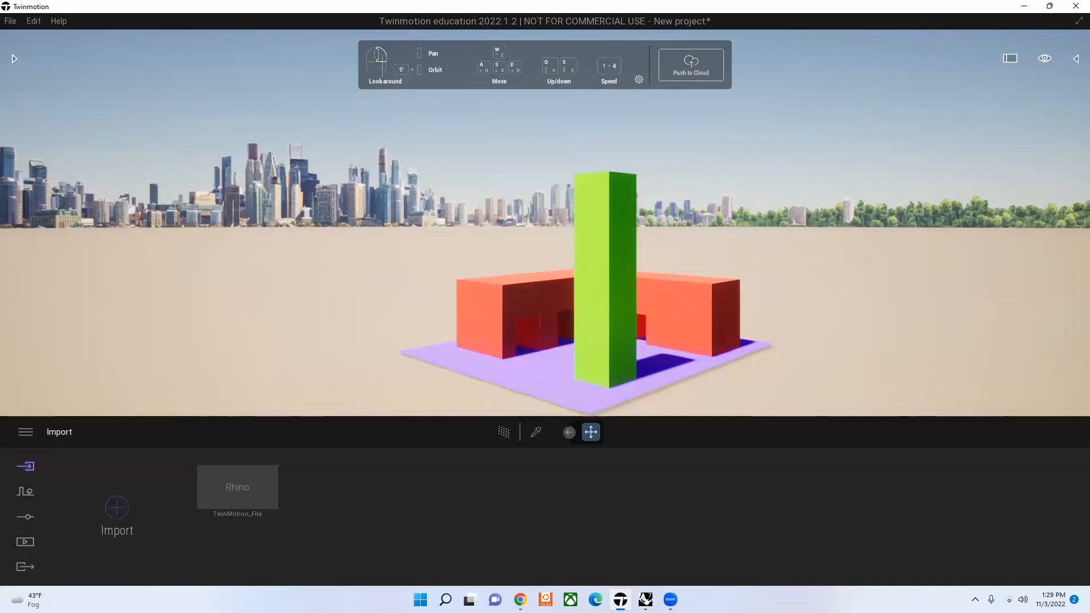
right_drag(504, 338, 412, 291)
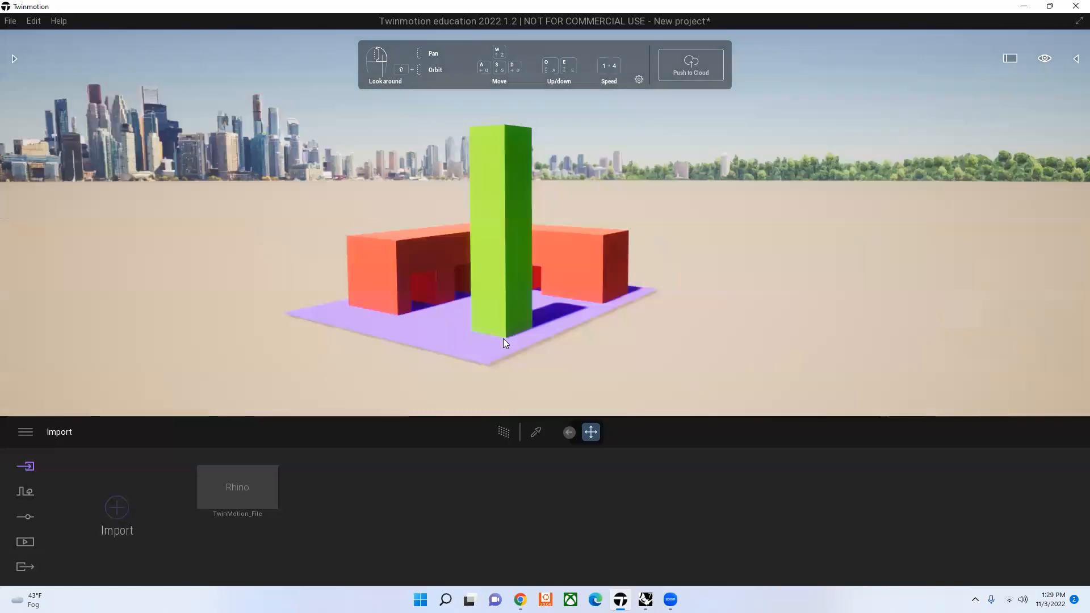
scroll(412, 291, up, 2)
scroll(412, 293, down, 2)
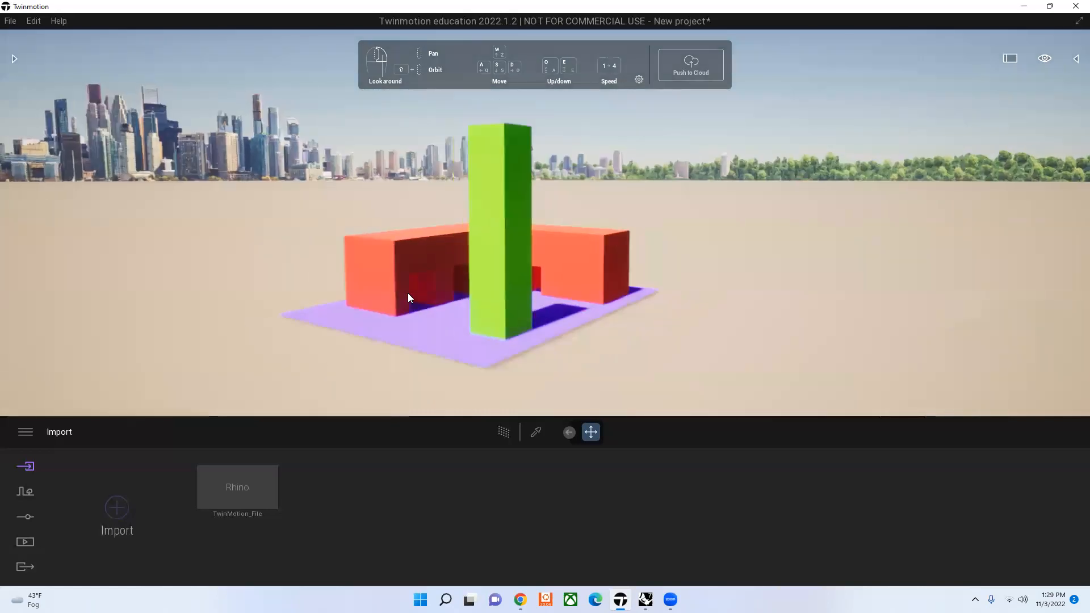
scroll(408, 293, up, 1)
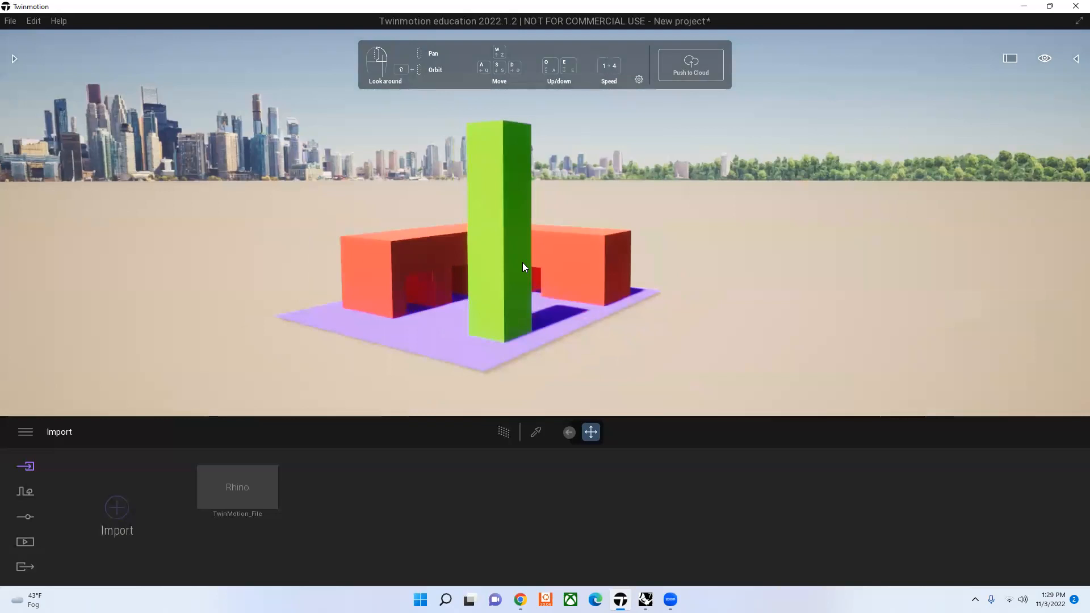
scroll(524, 267, down, 1)
scroll(559, 289, up, 2)
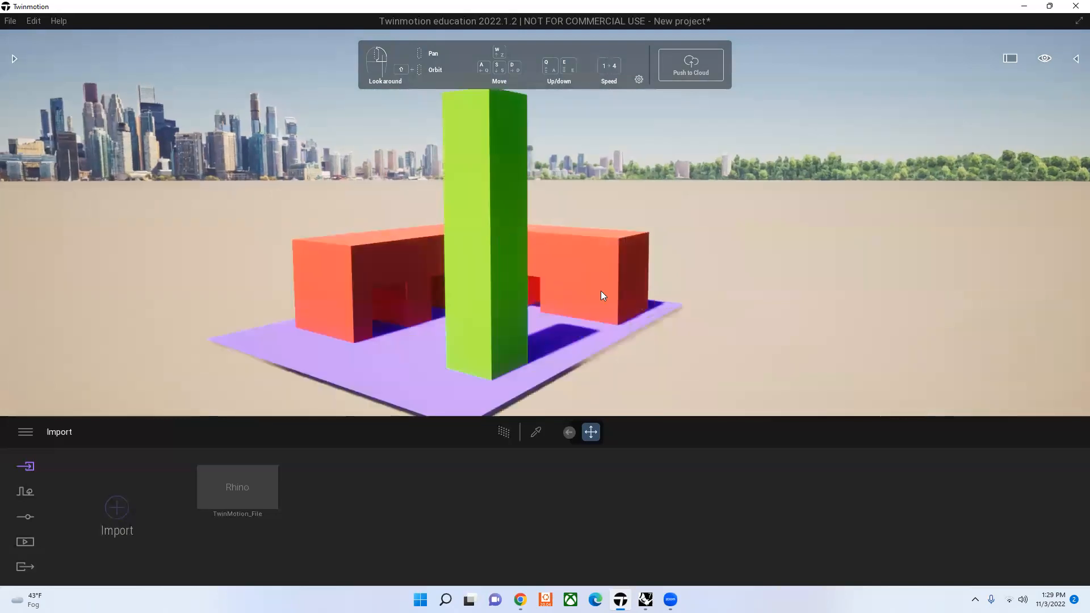
Step: Examine the tower and both colonnade wings while moving the camera sideways, forward, backward and vertically
key(a)
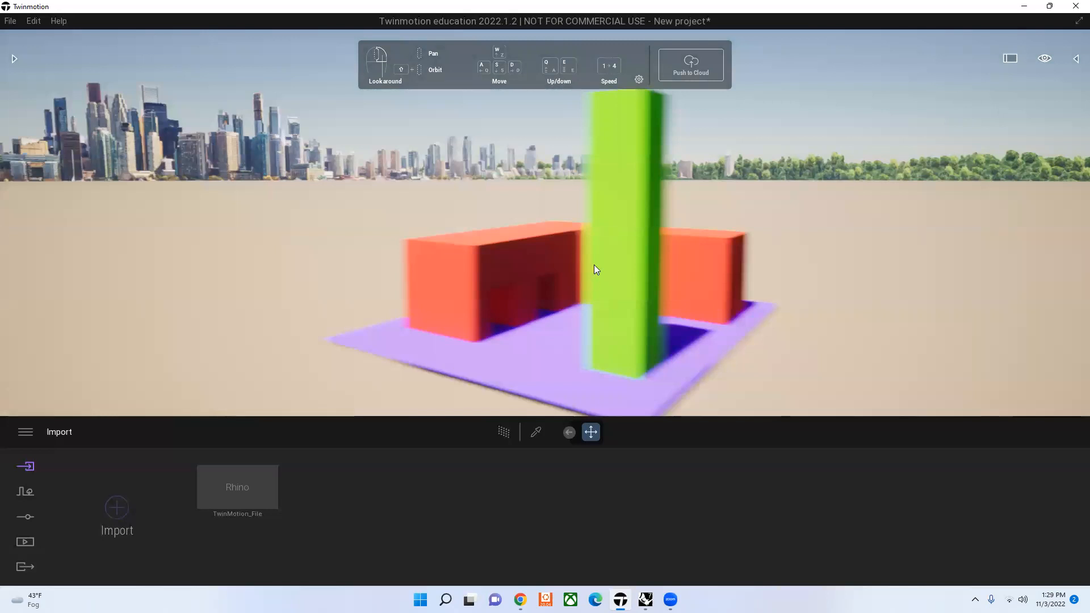
key(d)
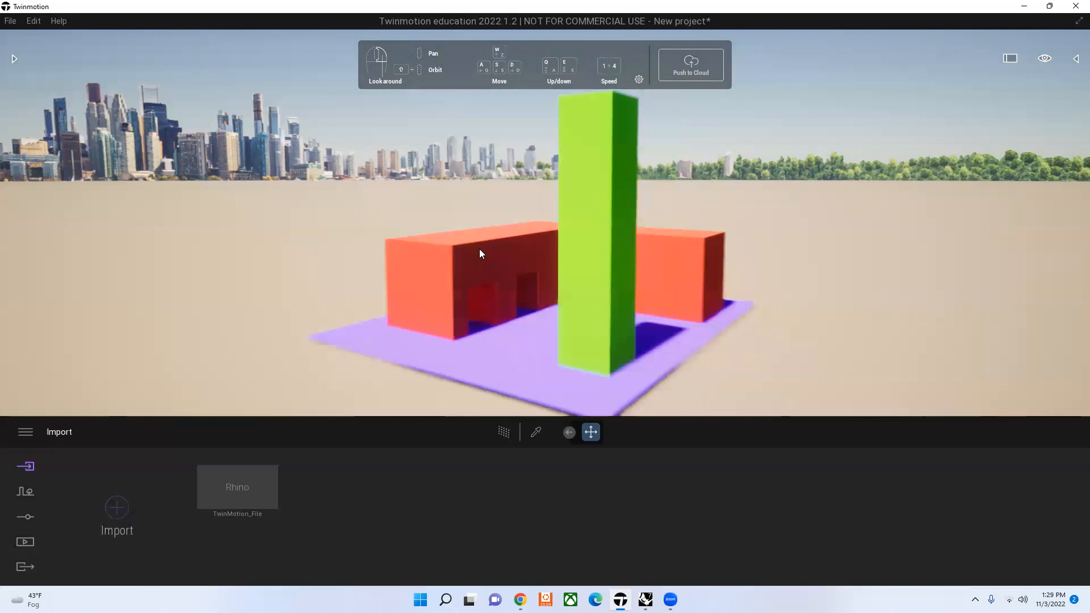
key(d)
key(a)
key(w)
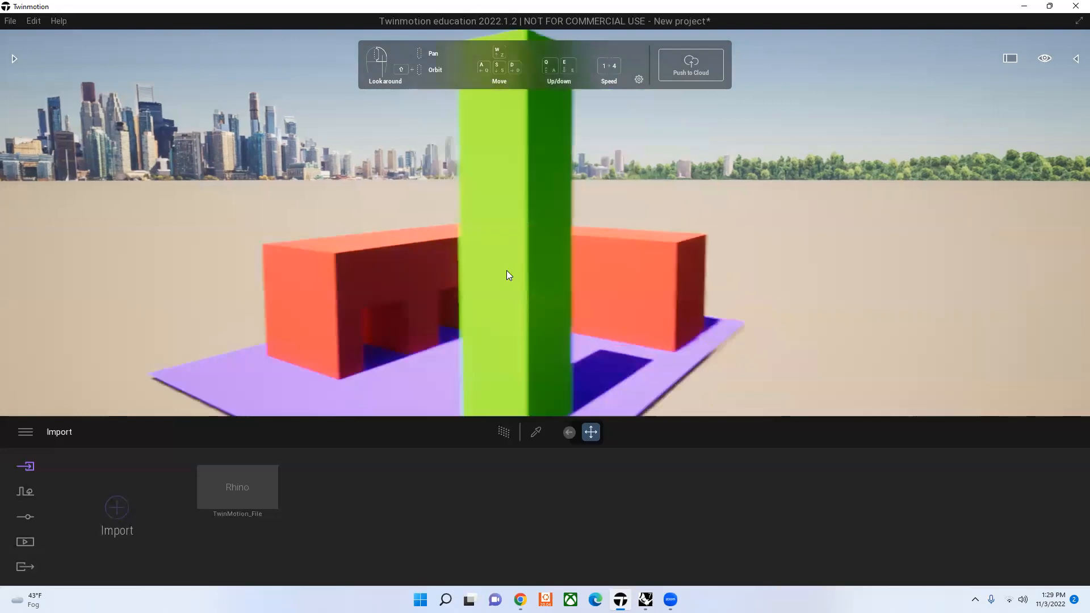
key(s)
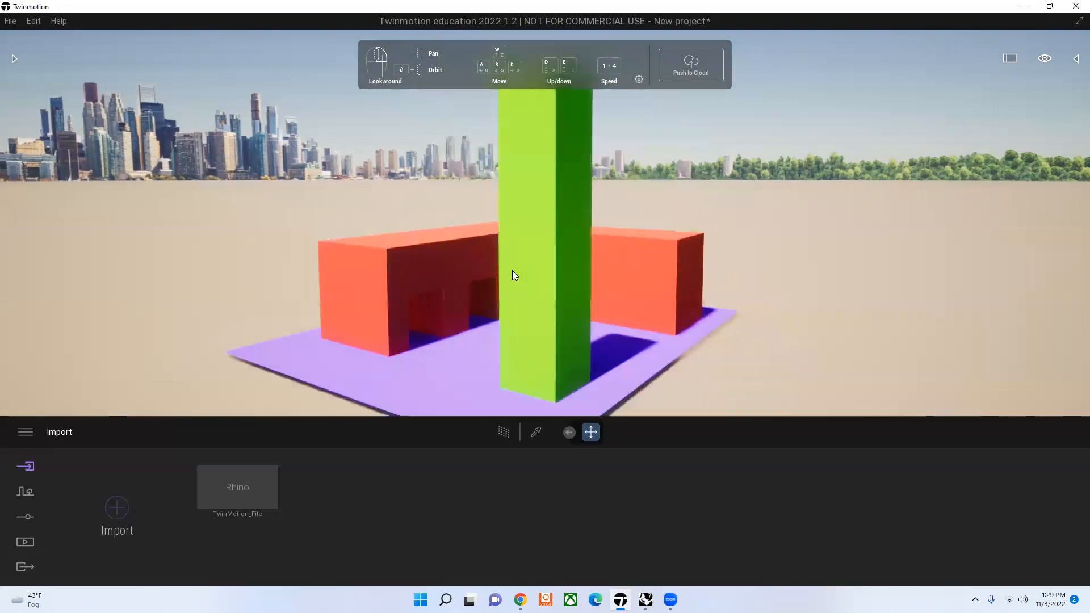
key(q)
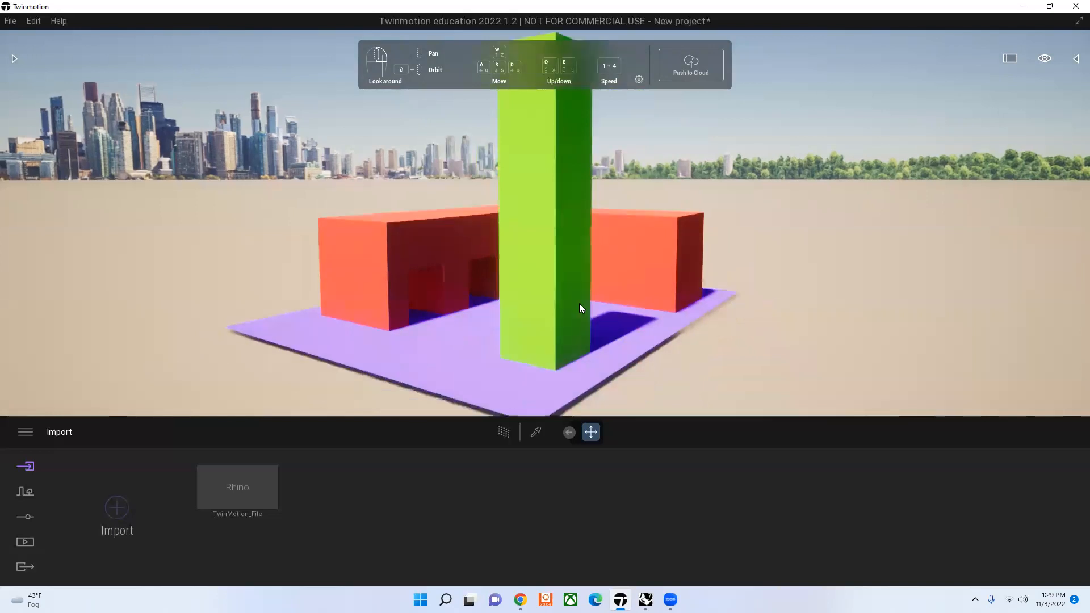
key(w)
key(s)
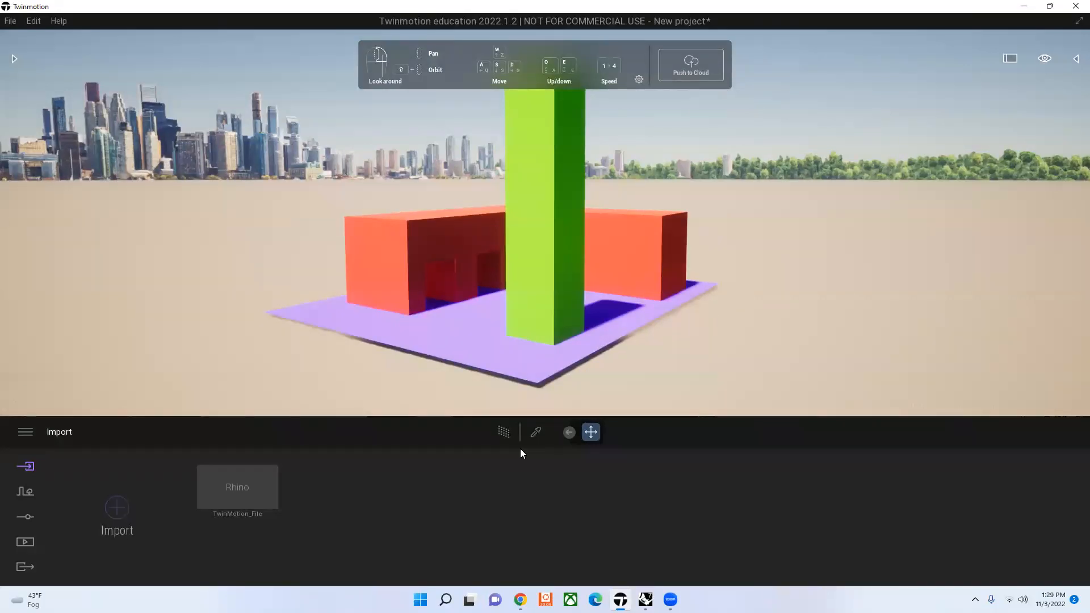
Step: Show the scene graph and toggle the visibility of the Colonnade, Ground and Tower objects in TwinMotion_File
click(1075, 59)
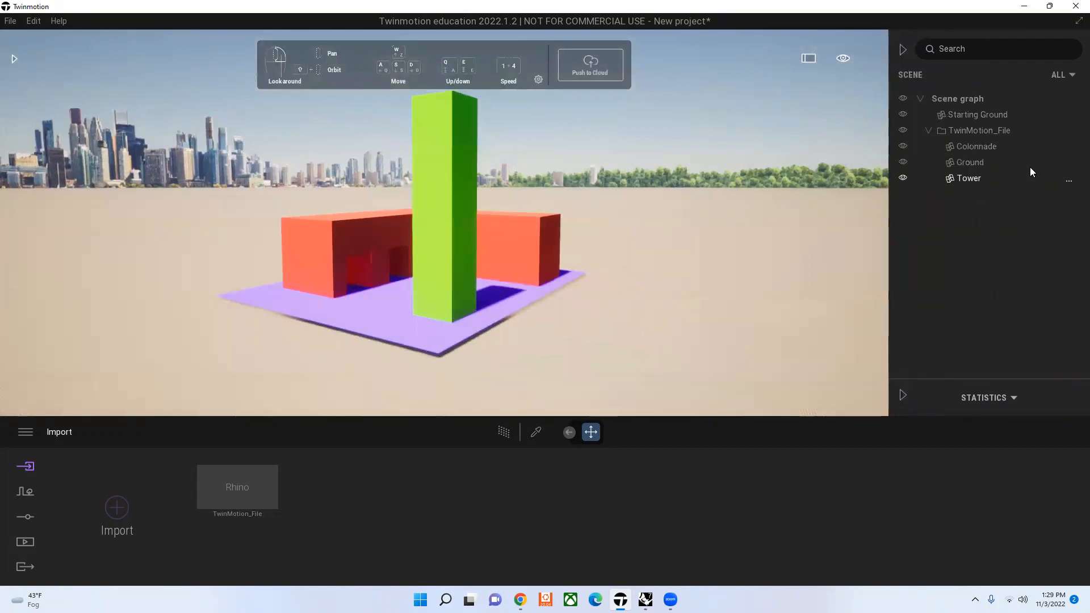
click(903, 146)
click(903, 148)
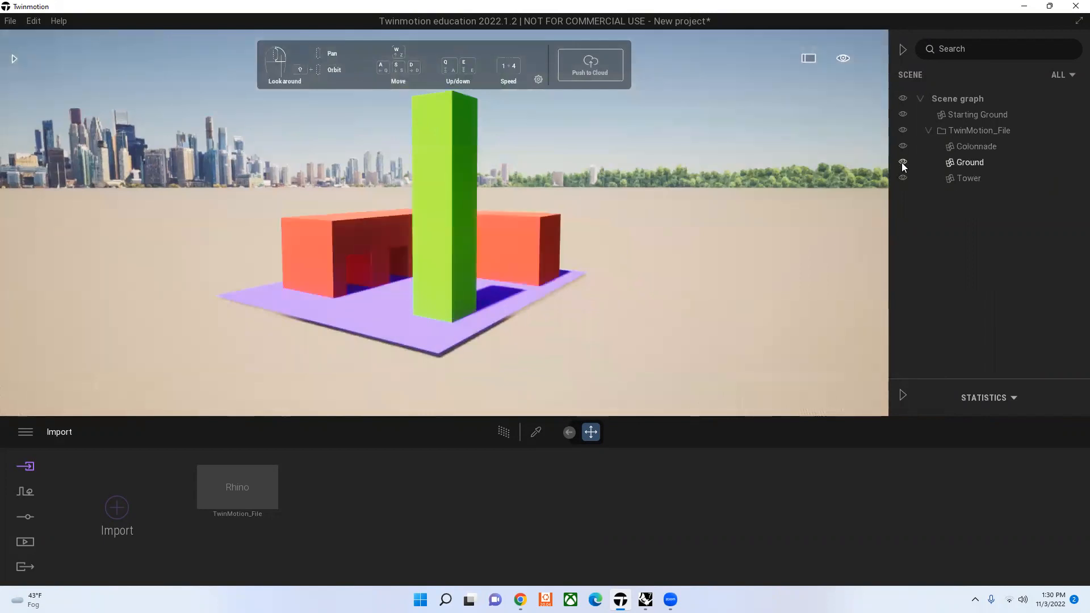
click(903, 163)
click(900, 177)
click(900, 178)
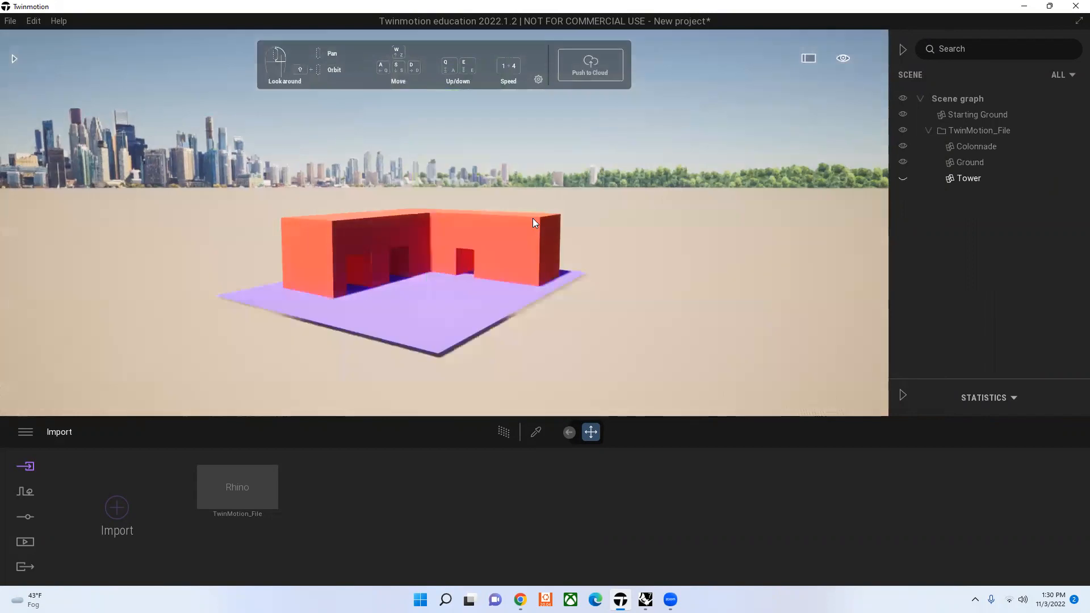
Step: Select the colonnade, ground and tower in turn in the scene, clear the selection and undo the last action
click(533, 220)
click(474, 332)
click(454, 199)
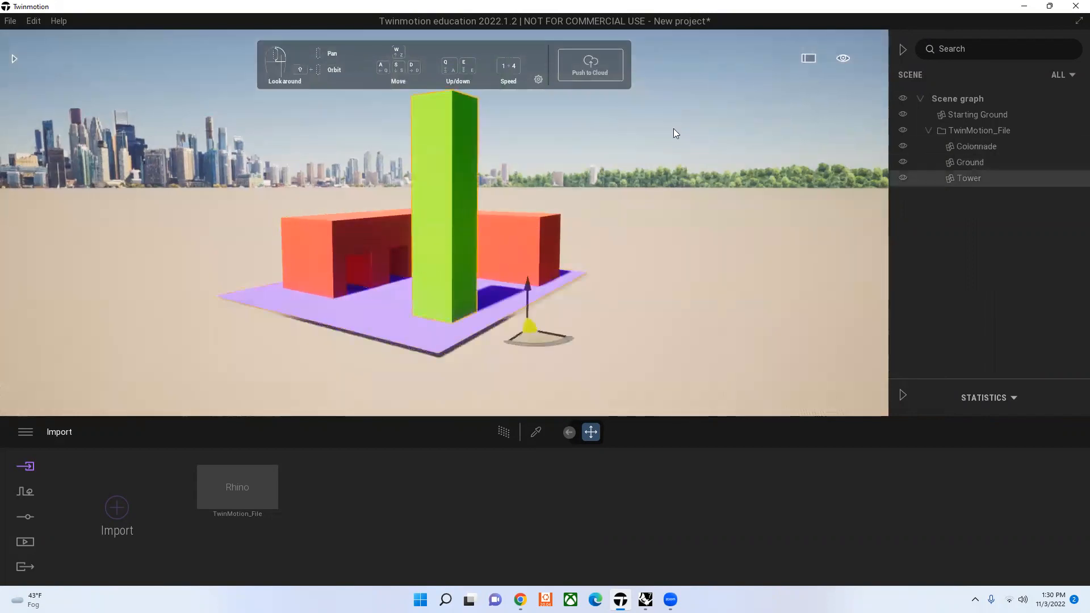
click(841, 141)
key(a)
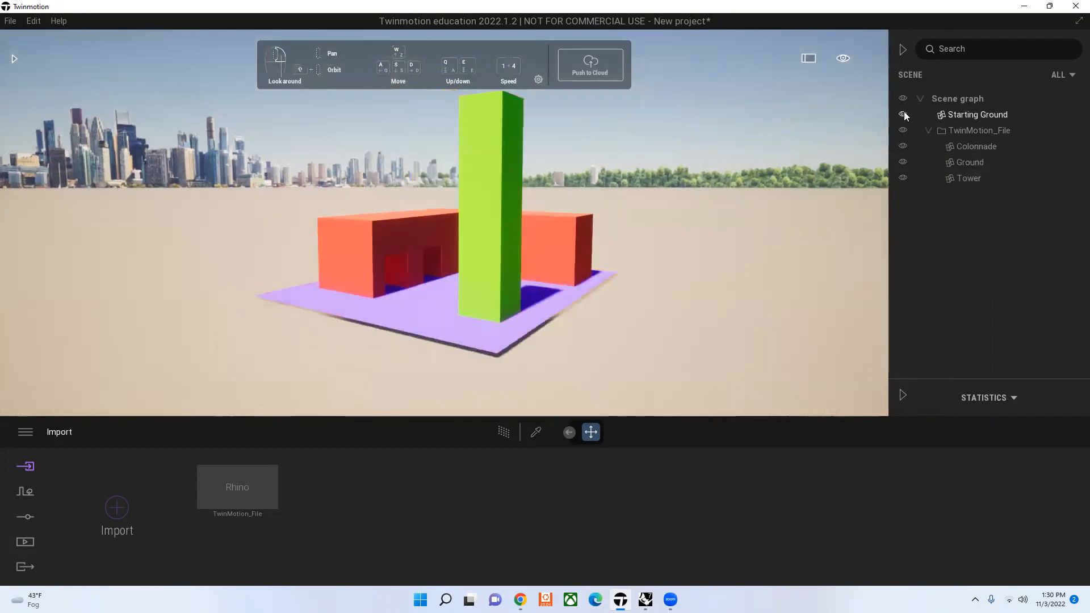
key(ctrl+z)
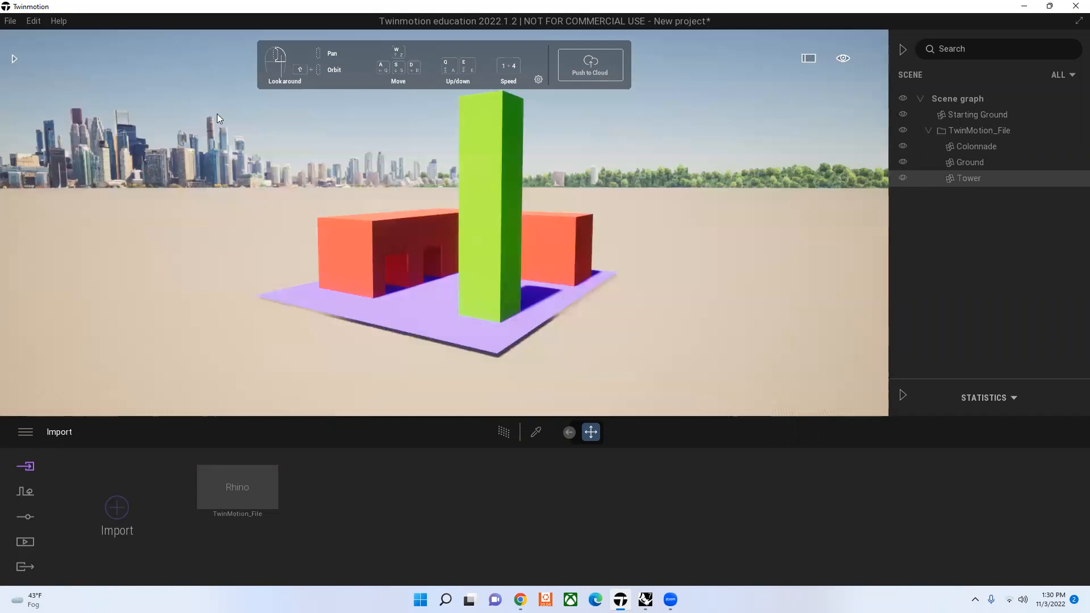
Step: Open the asset library beside a closer view of the model and collapse the scene graph
click(15, 59)
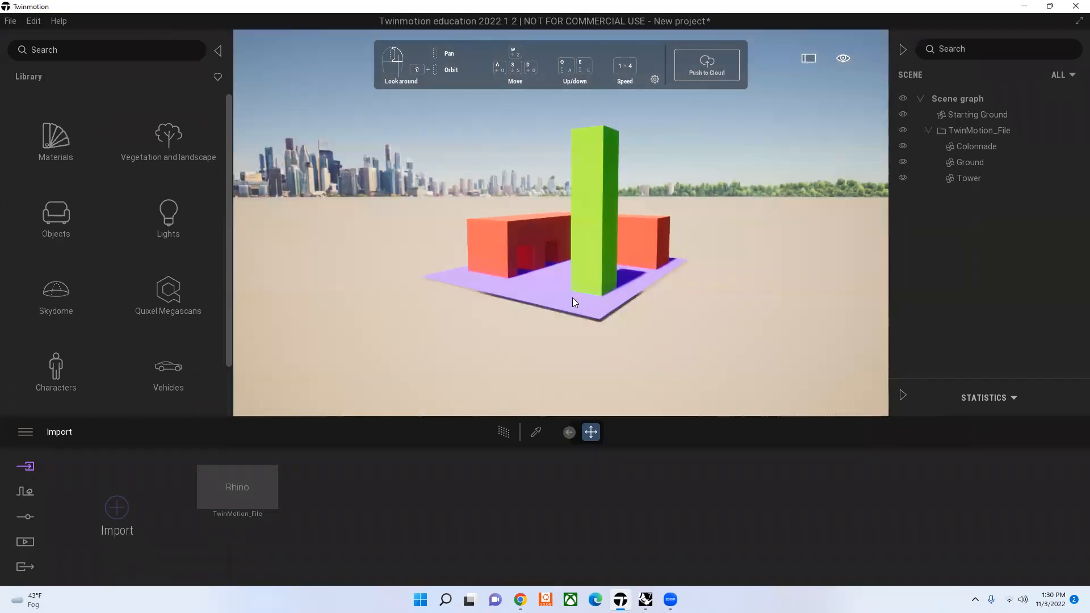
scroll(572, 298, up, 2)
scroll(577, 293, up, 2)
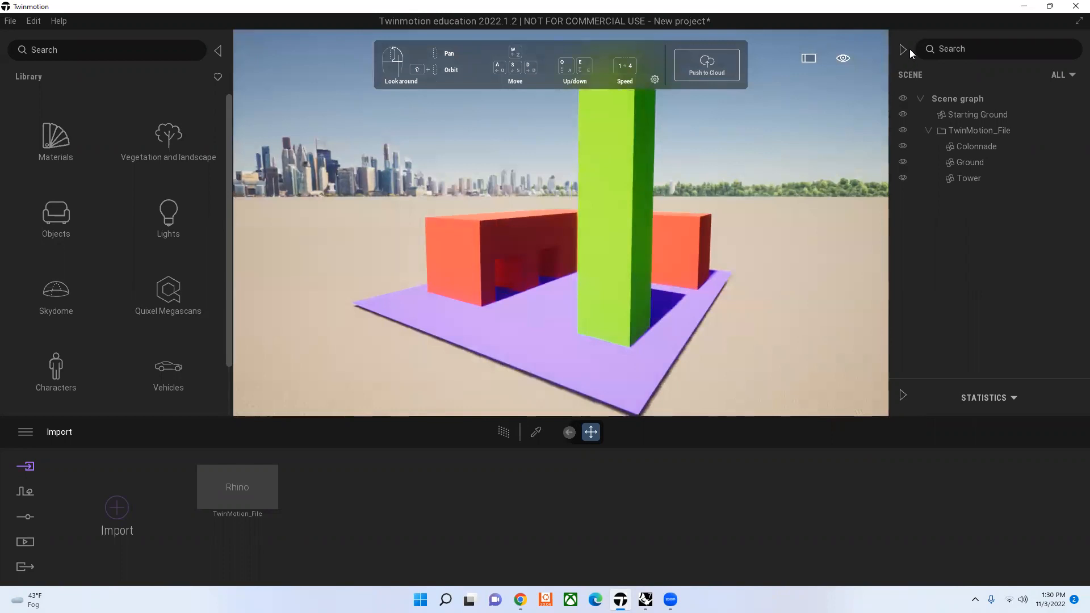
click(904, 50)
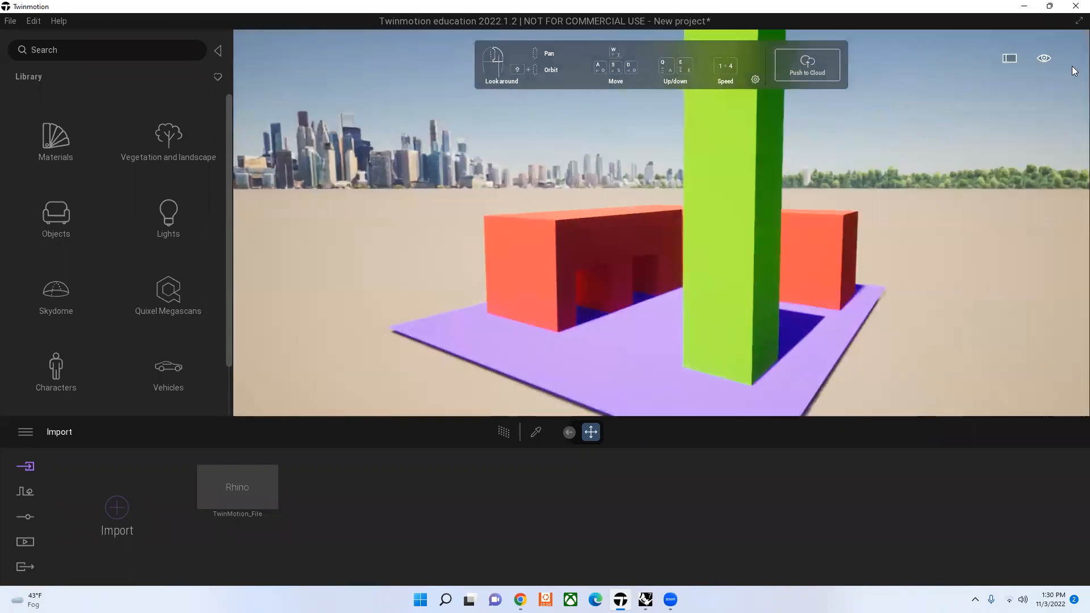
mouse_move(1075, 63)
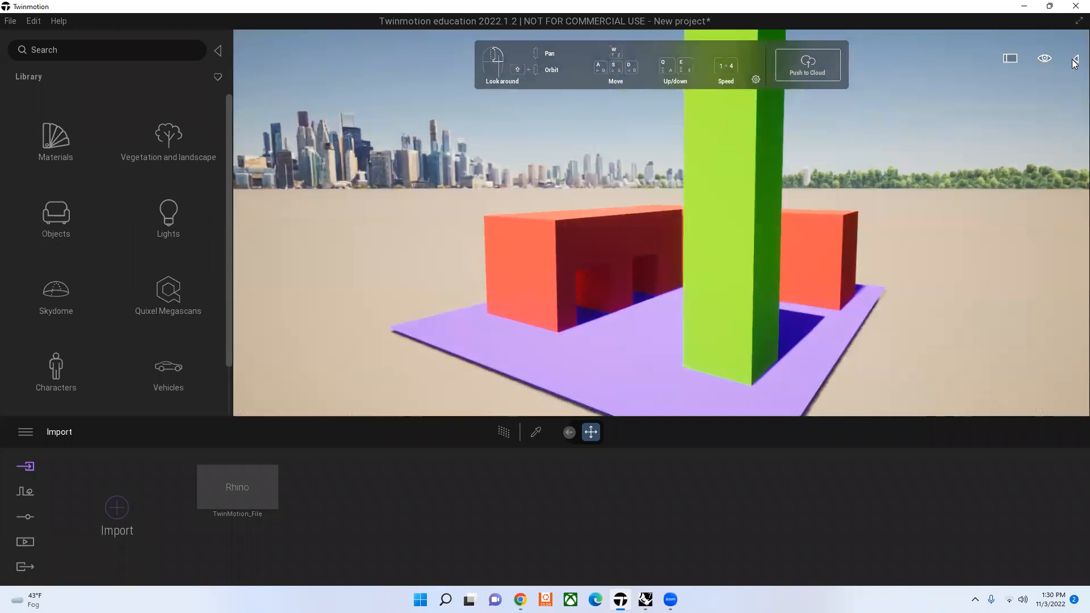
click(1075, 61)
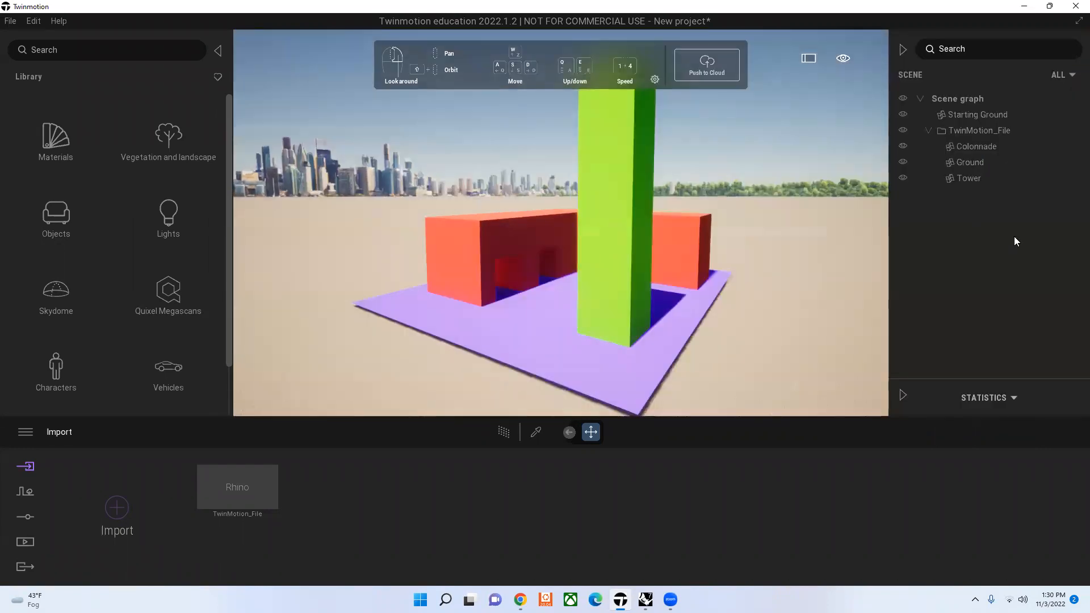
click(1072, 144)
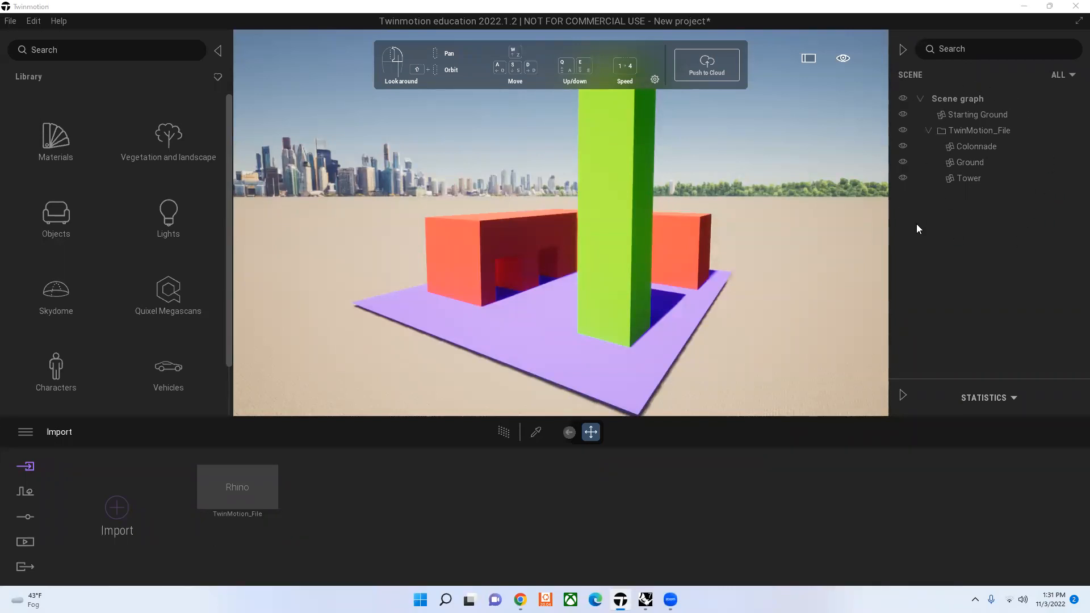
click(904, 51)
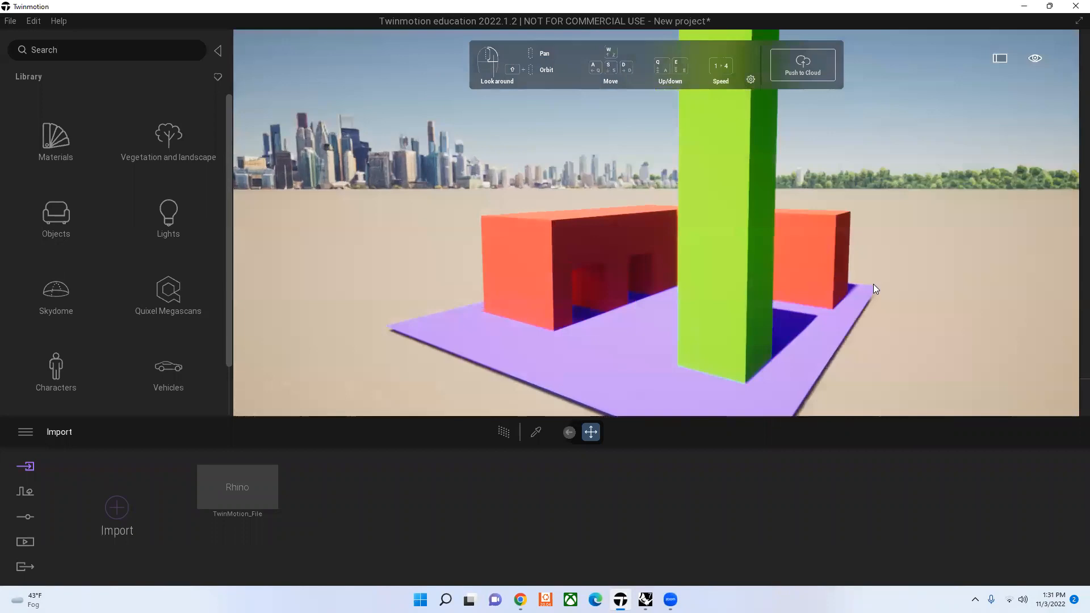
Step: Look at the source model and Datasmith sync controls in Rhino, and return to Twinmotion to view the tower from farther sideways
key(alt+Tab)
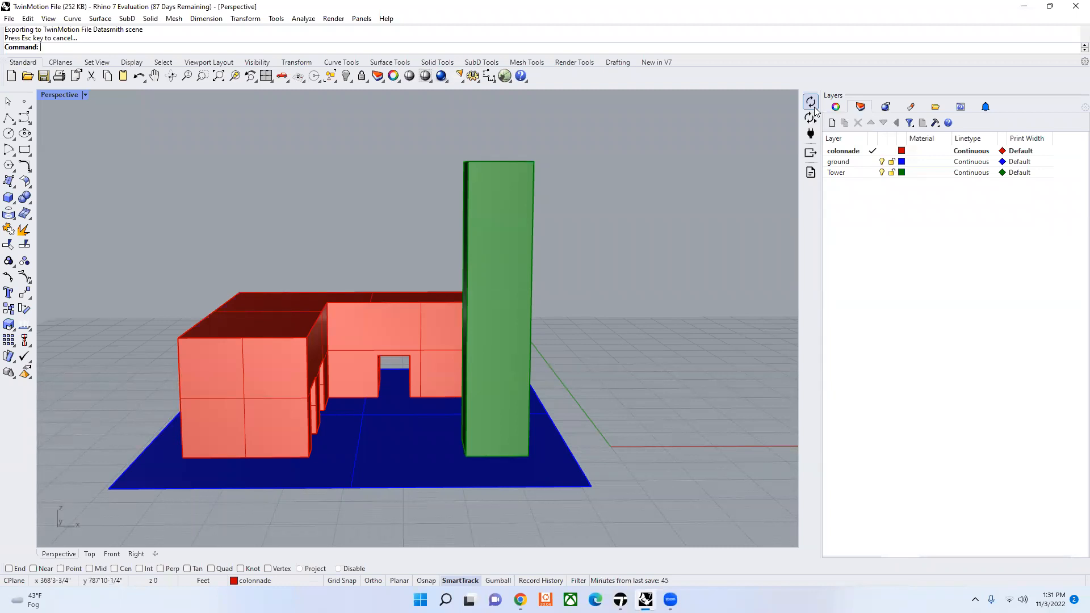
click(620, 600)
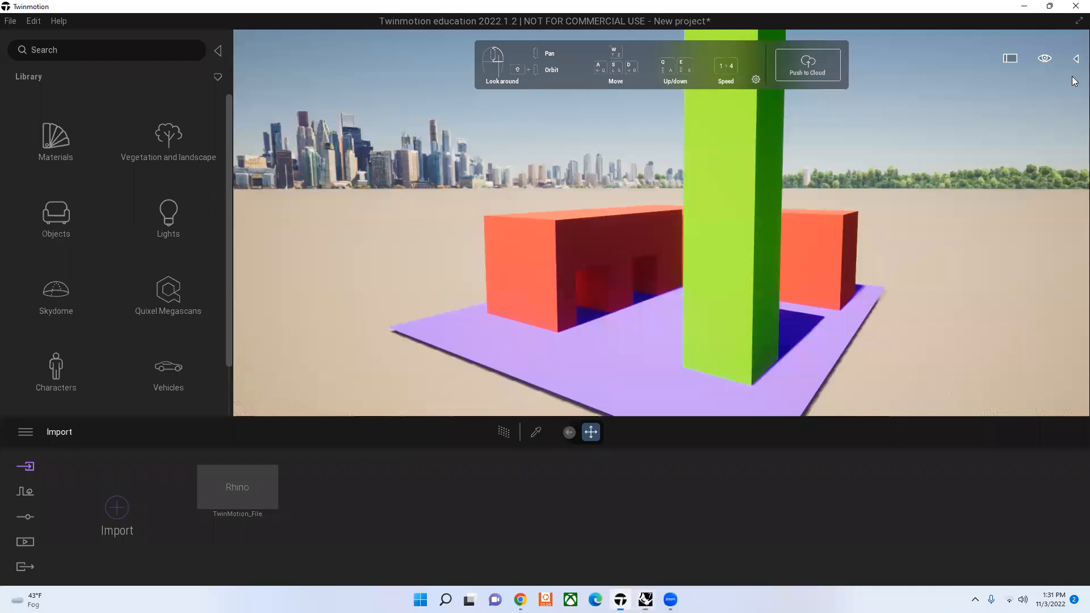
click(1076, 59)
key(d)
key(d)
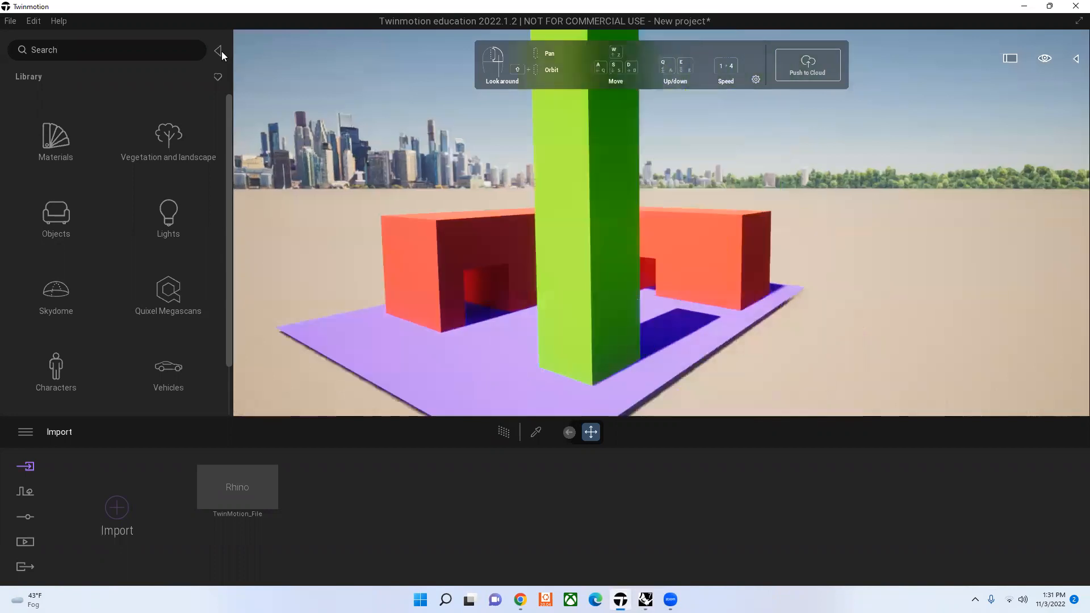
Step: Browse the library's material categories and open the Plastic materials
click(220, 51)
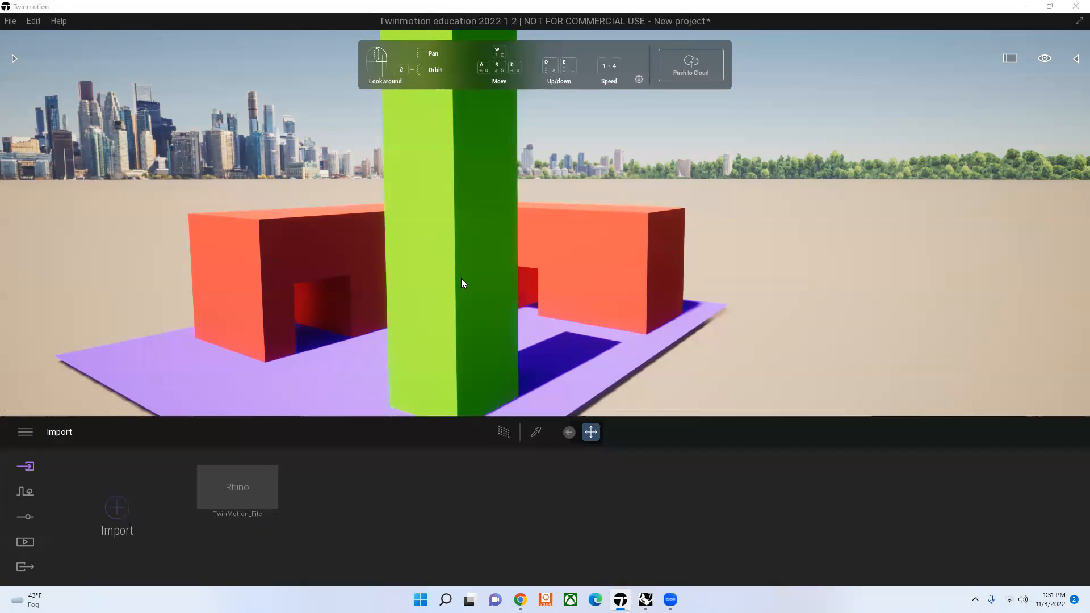
click(15, 58)
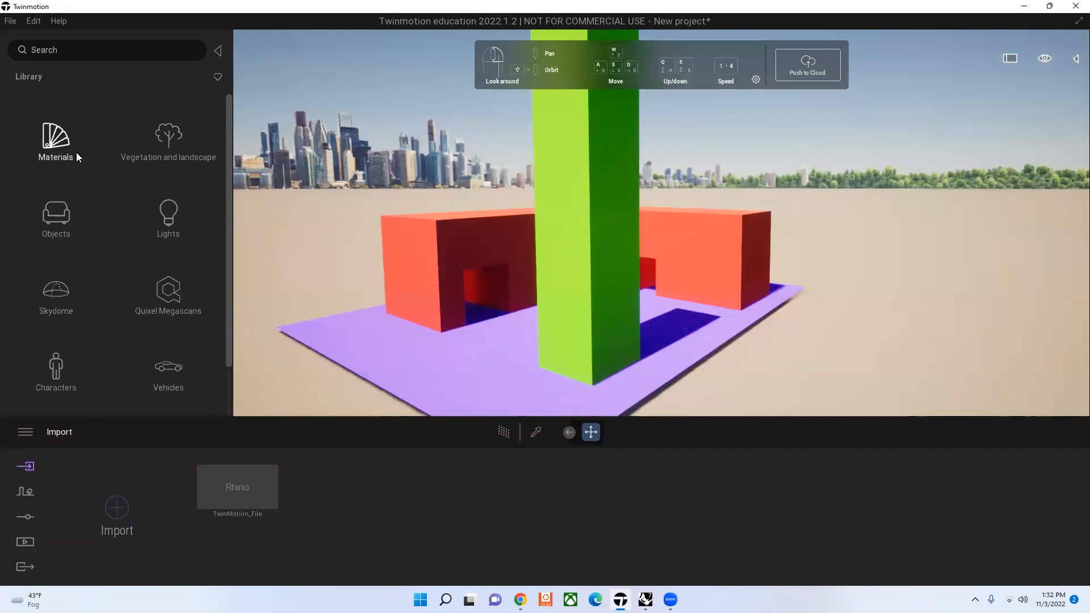
click(58, 130)
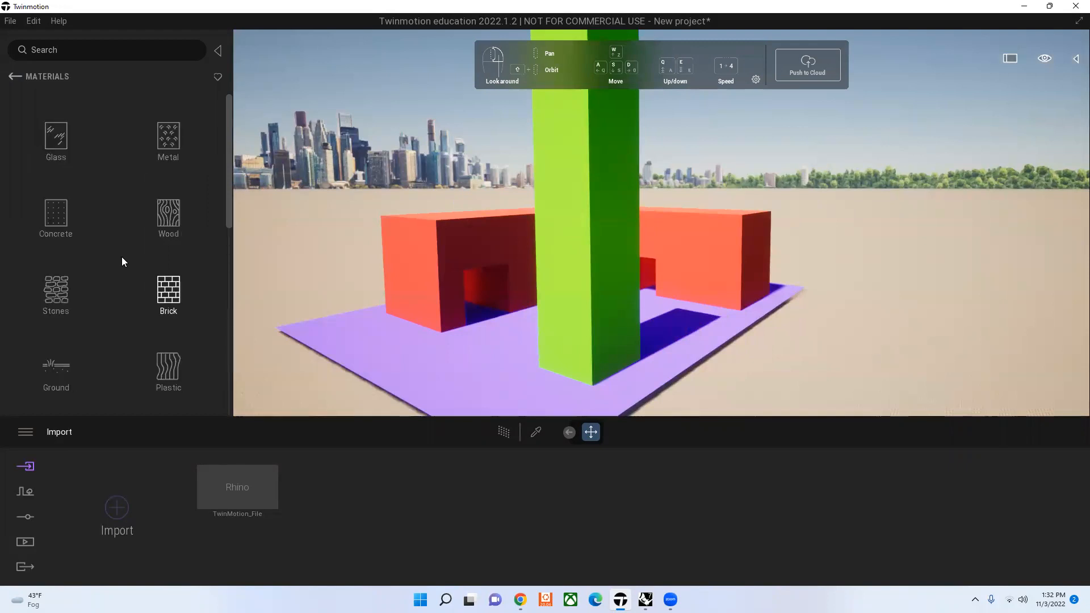
scroll(122, 257, down, 3)
scroll(121, 257, down, 3)
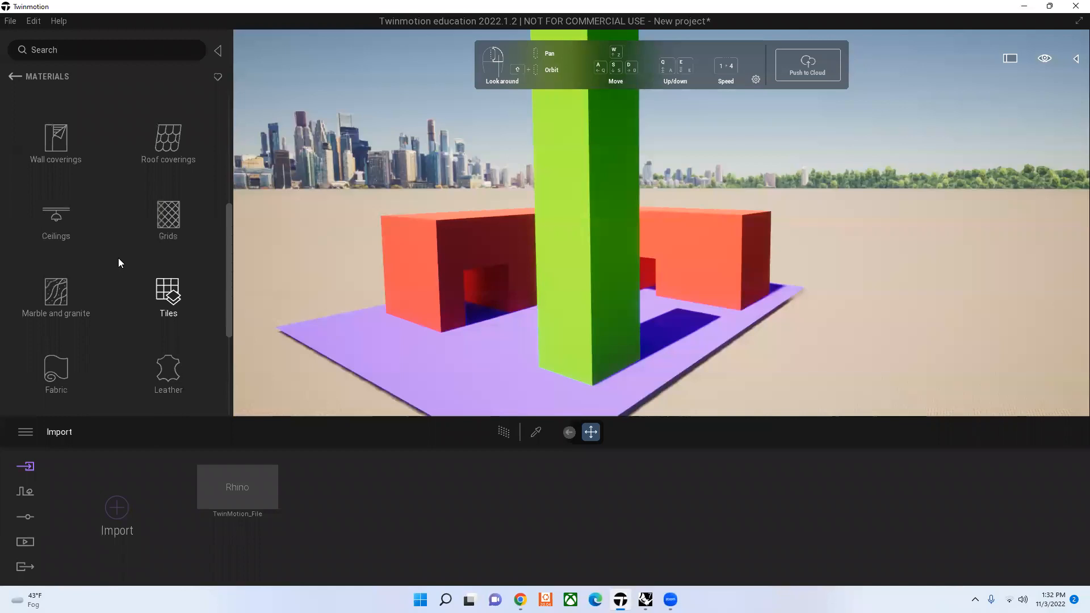
scroll(218, 237, up, 3)
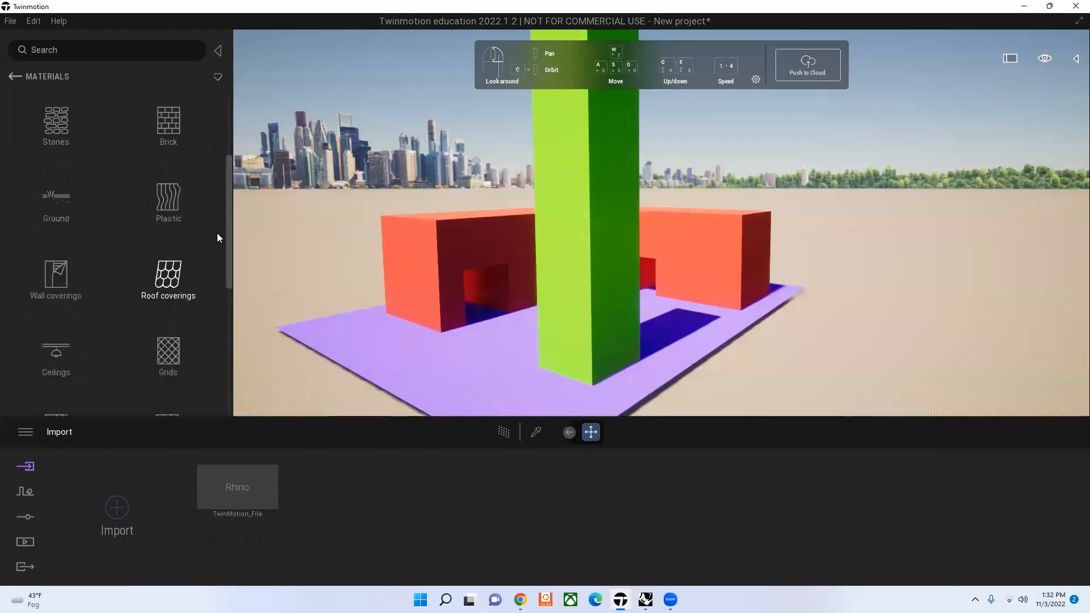
scroll(218, 237, up, 1)
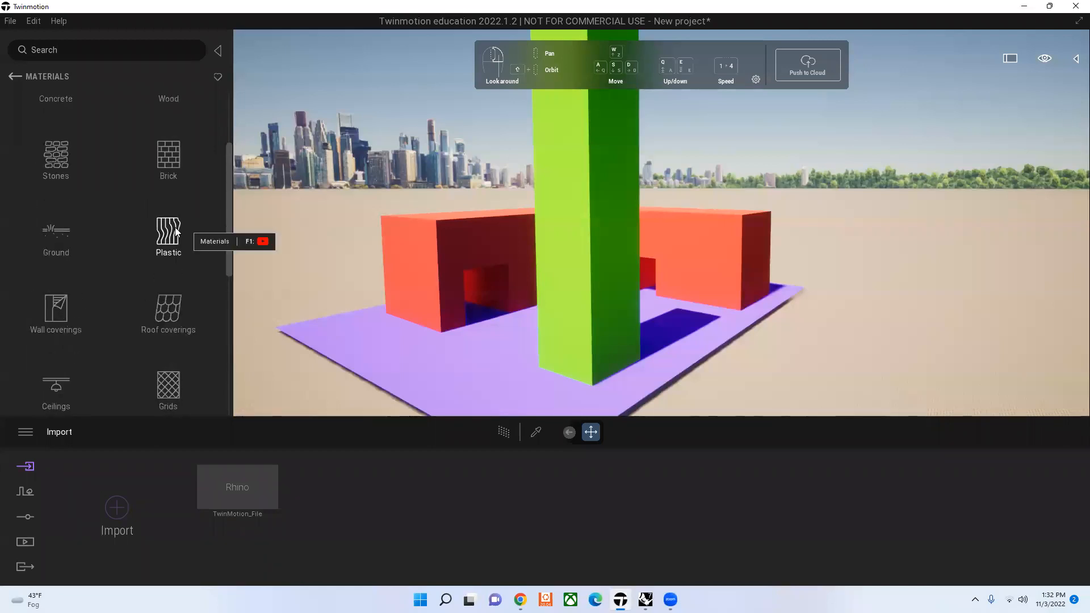
click(170, 233)
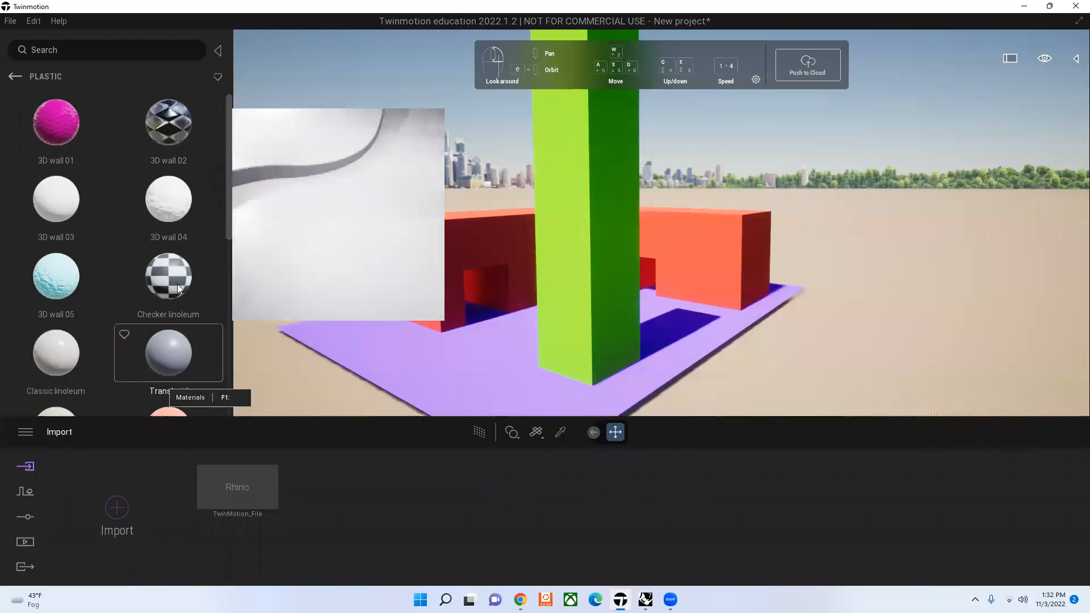
Step: Apply the Glossy plastic material from the library to the red colonnade
scroll(173, 318, down, 3)
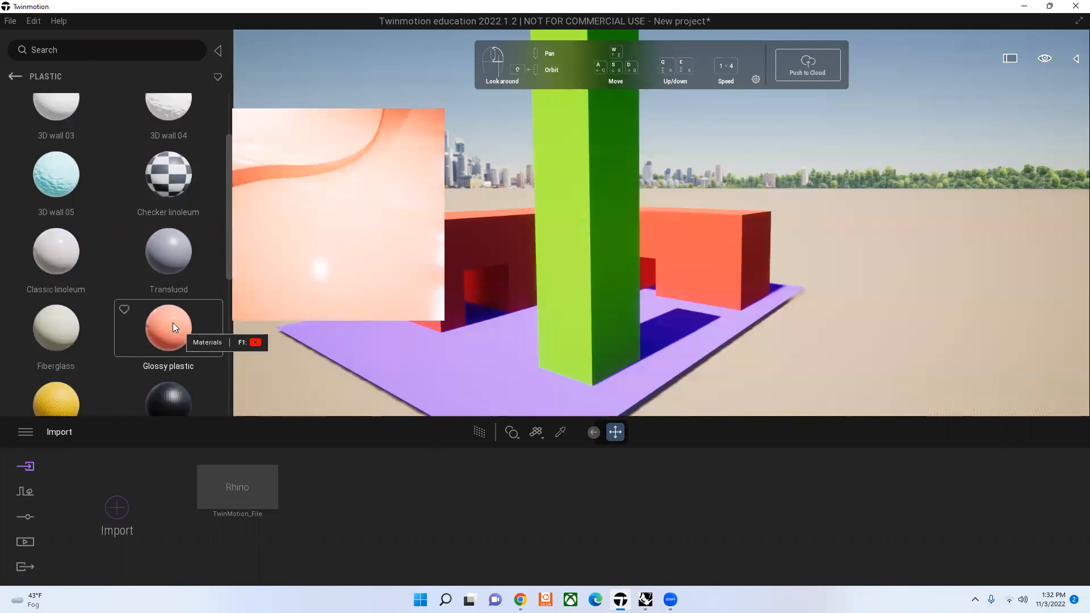
drag(172, 322, 452, 244)
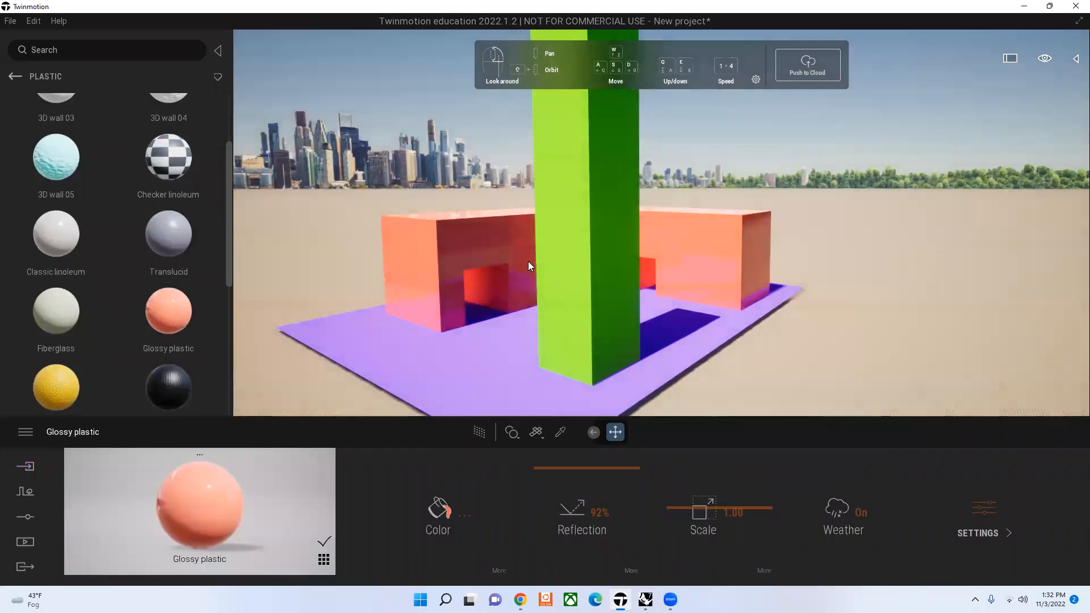
shift+middle_drag(513, 257, 566, 264)
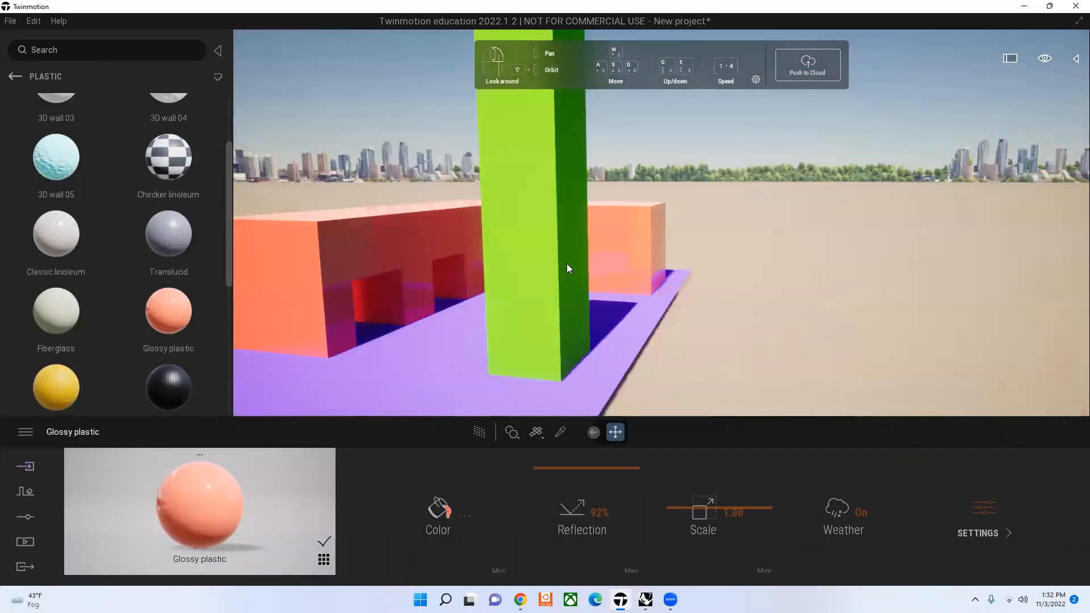
key(s)
key(a)
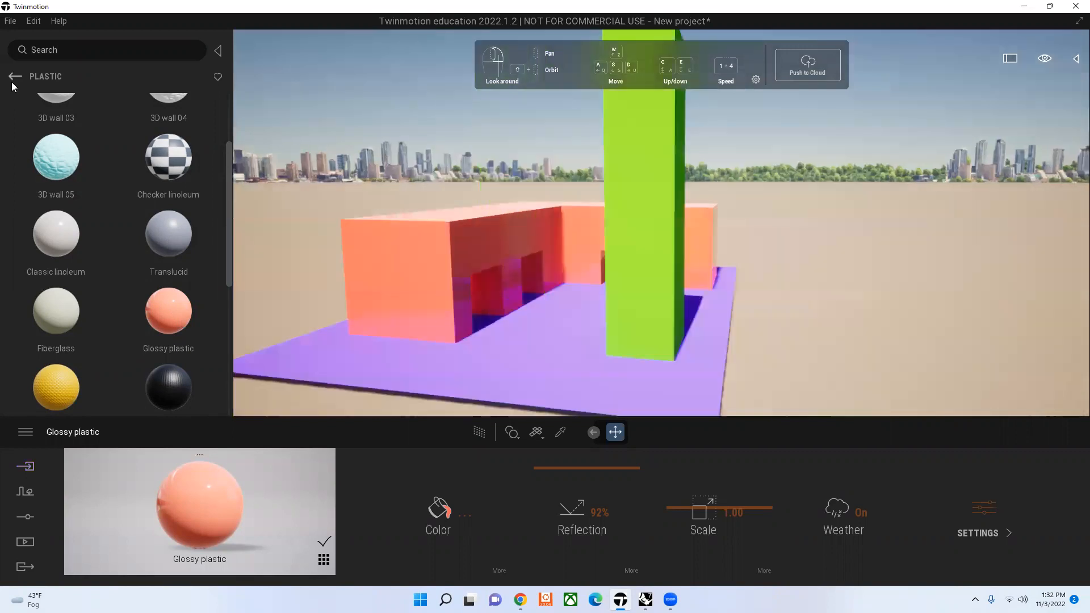
Step: Browse the library's other material categories and return to Glossy plastic among the Plastic materials
right_click(133, 347)
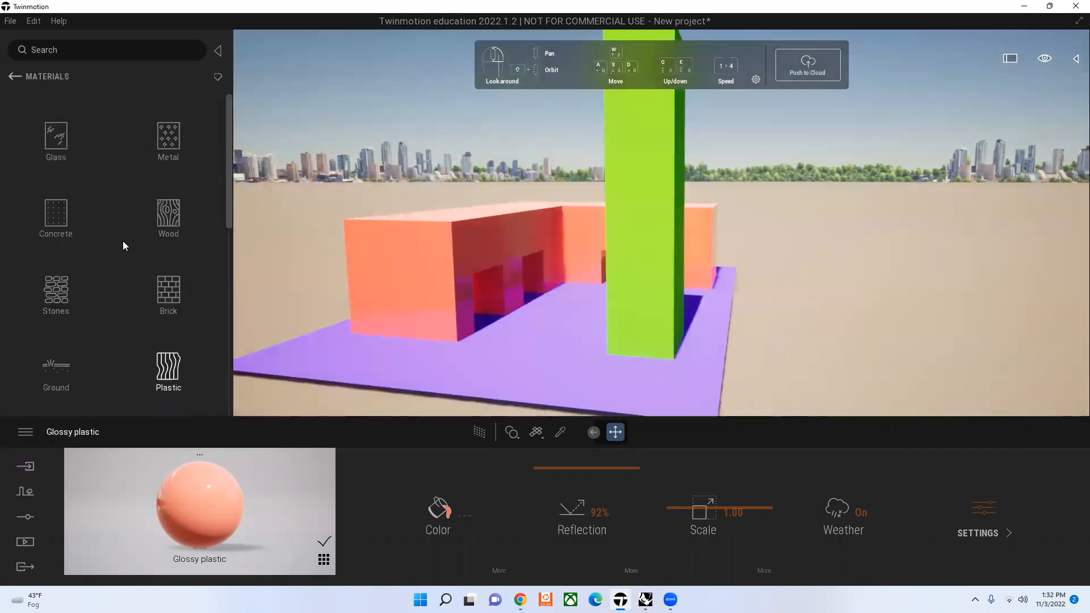
scroll(122, 241, down, 1)
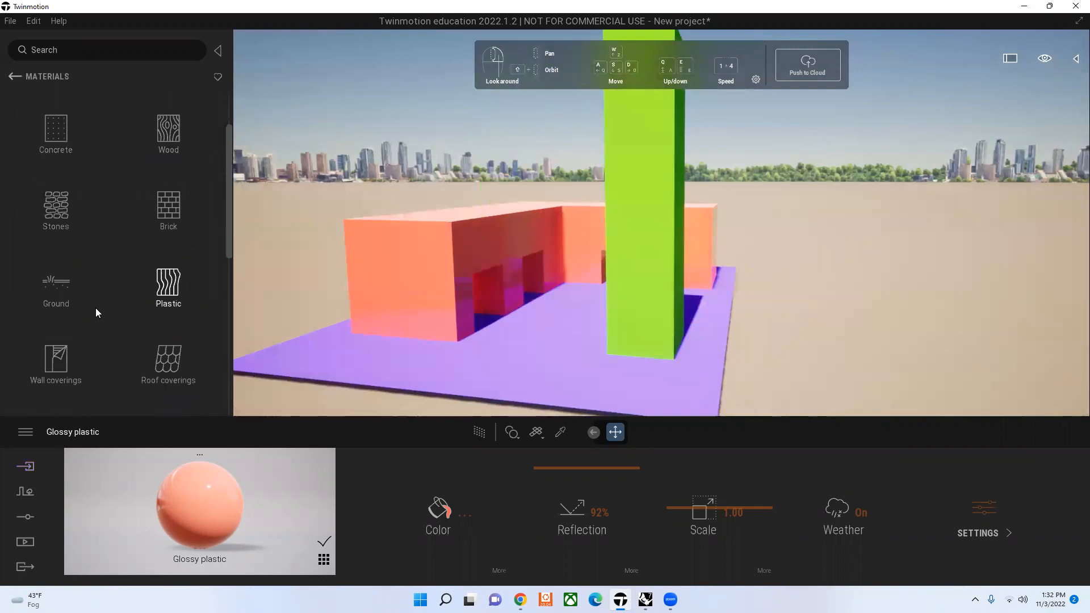
scroll(97, 309, down, 2)
scroll(99, 310, up, 1)
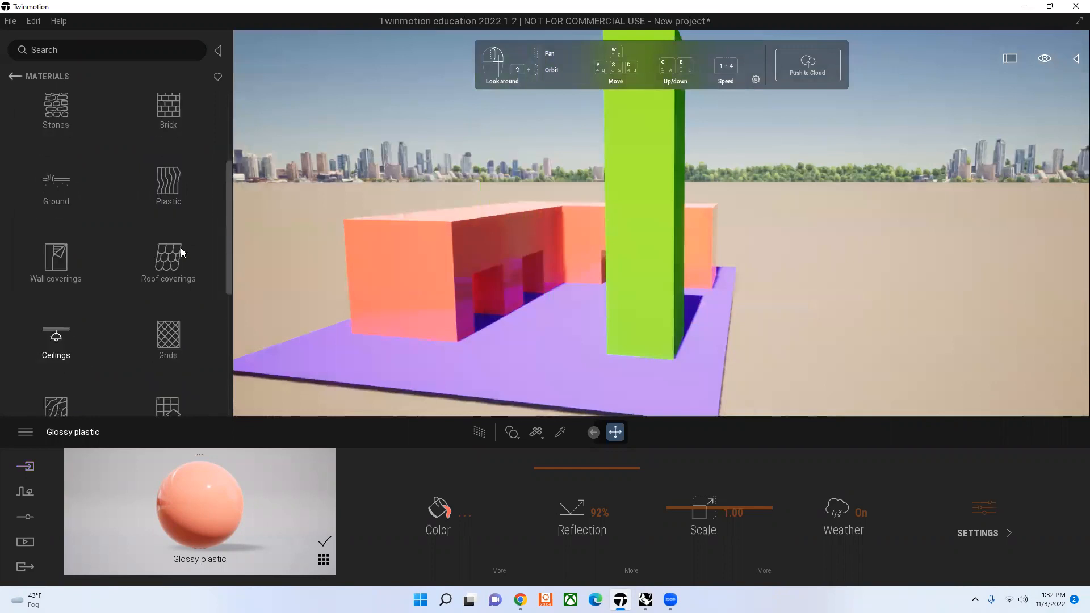
scroll(181, 248, up, 1)
click(181, 250)
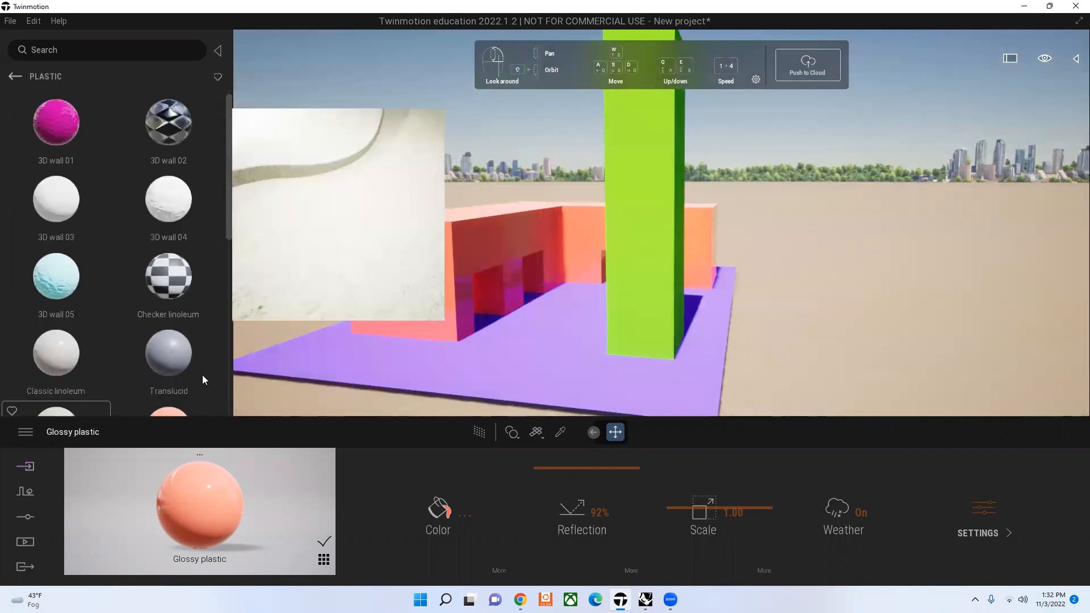
scroll(202, 375, down, 1)
drag(203, 374, 425, 254)
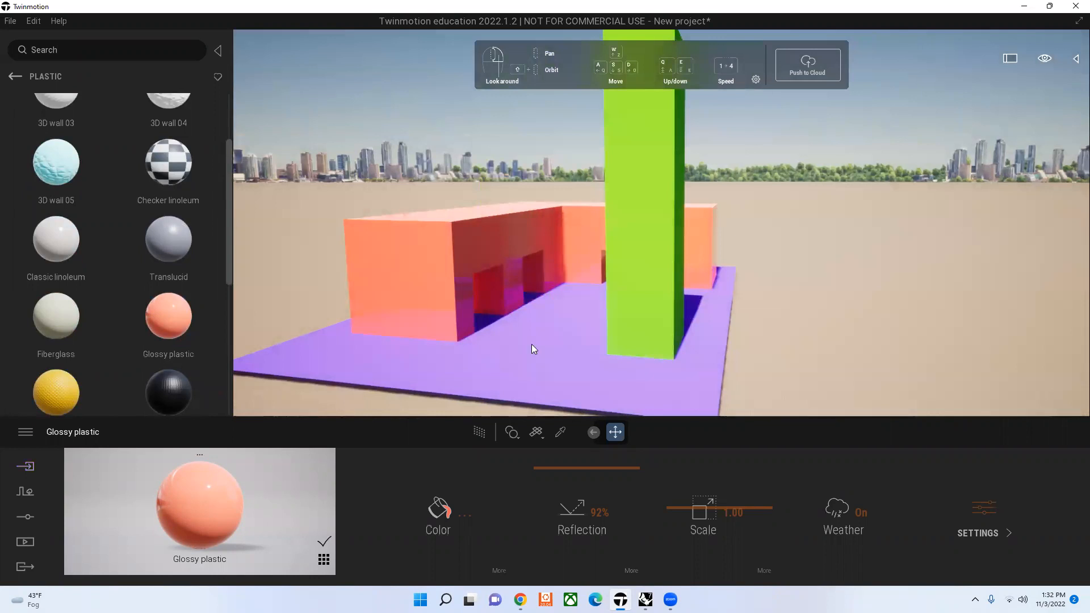
Step: Set the colonnade's Glossy plastic colour to blue, hex 0001FF
click(446, 515)
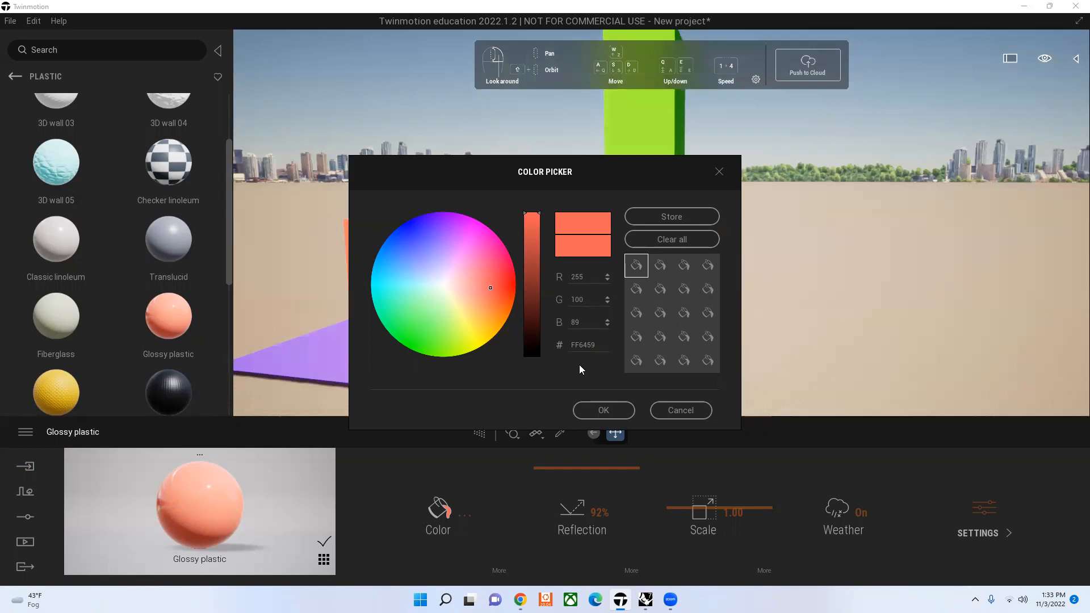
click(421, 233)
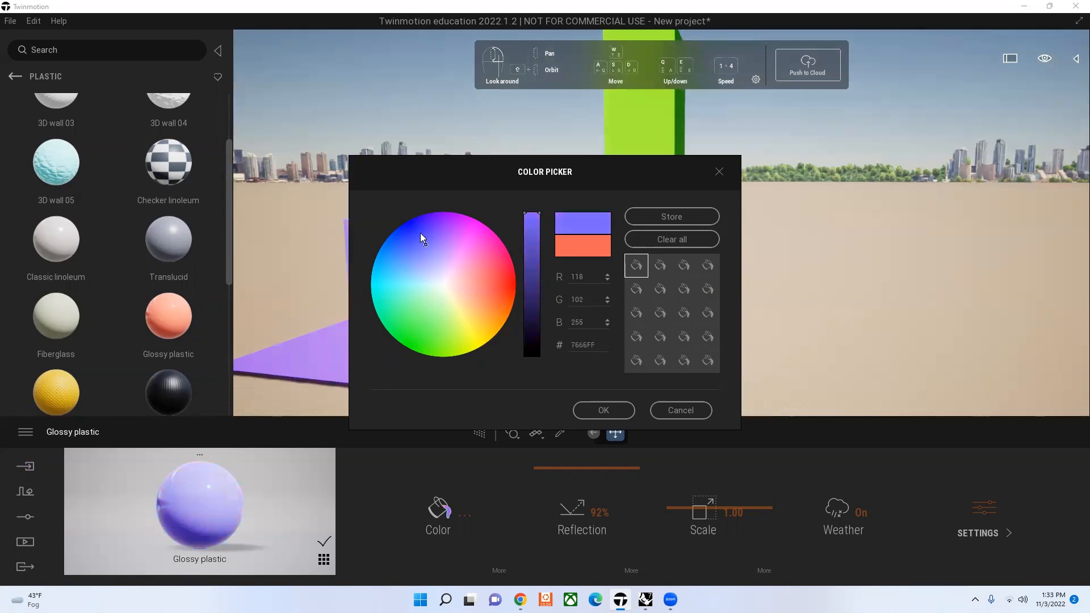
click(600, 414)
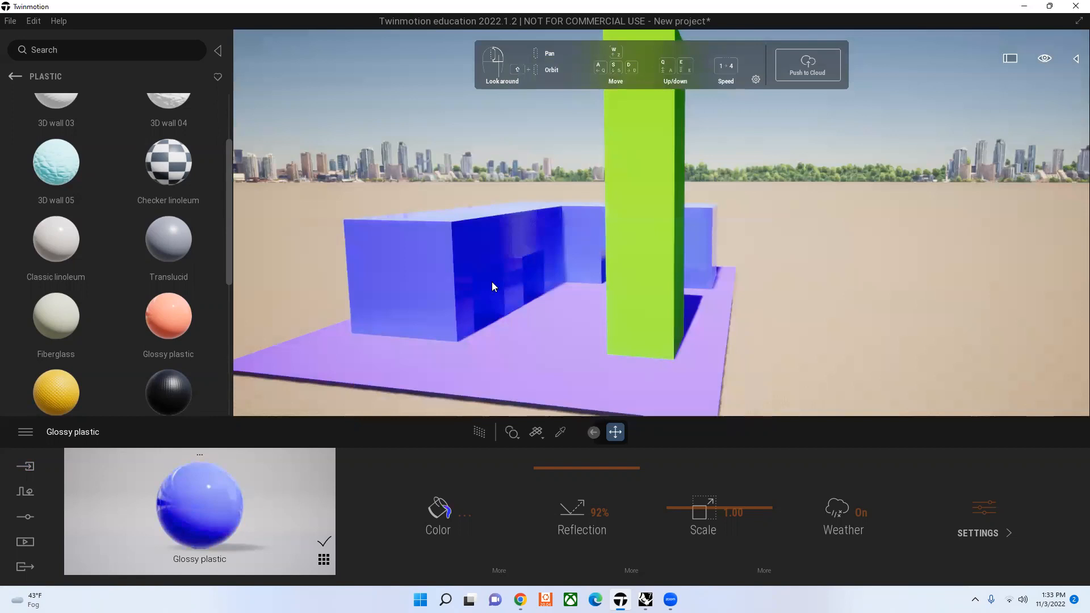
Step: Try reflection values between 0% and 100% on the blue Glossy plastic and settle on 79%
key(d)
key(d)
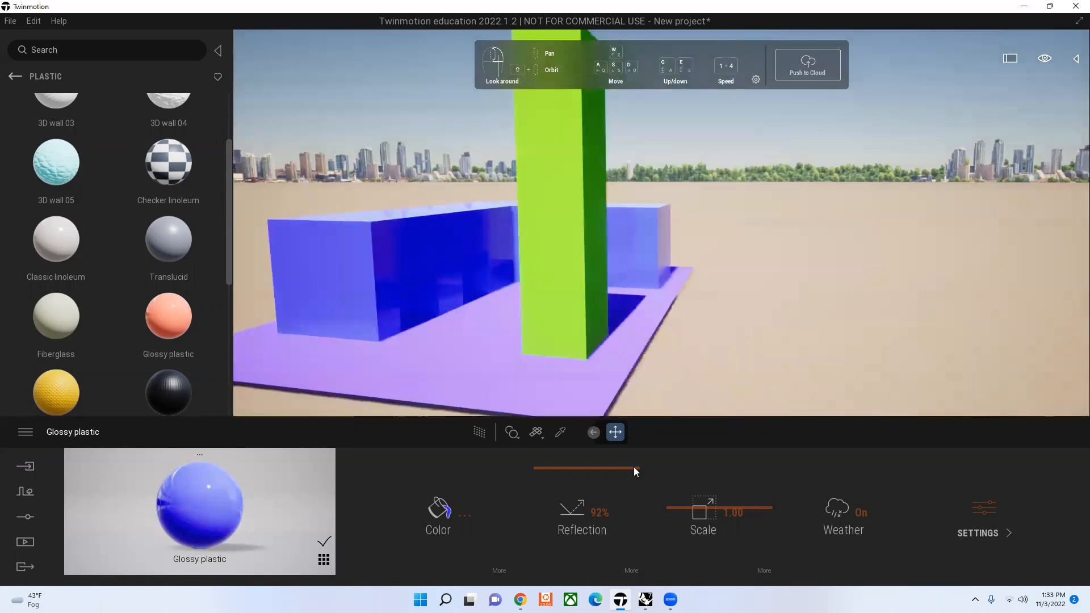
drag(632, 530, 634, 554)
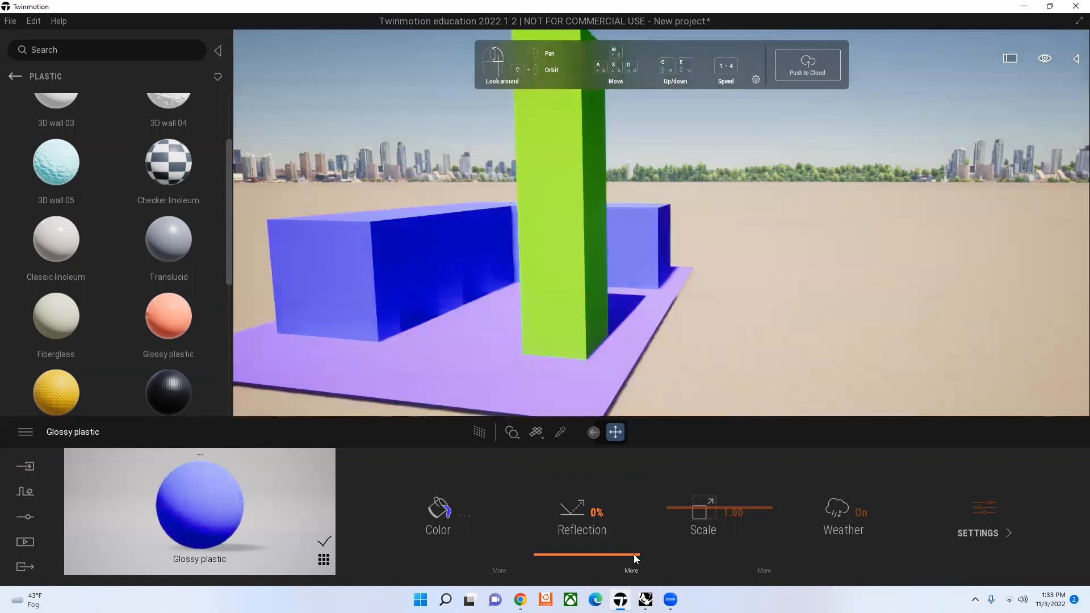
click(638, 473)
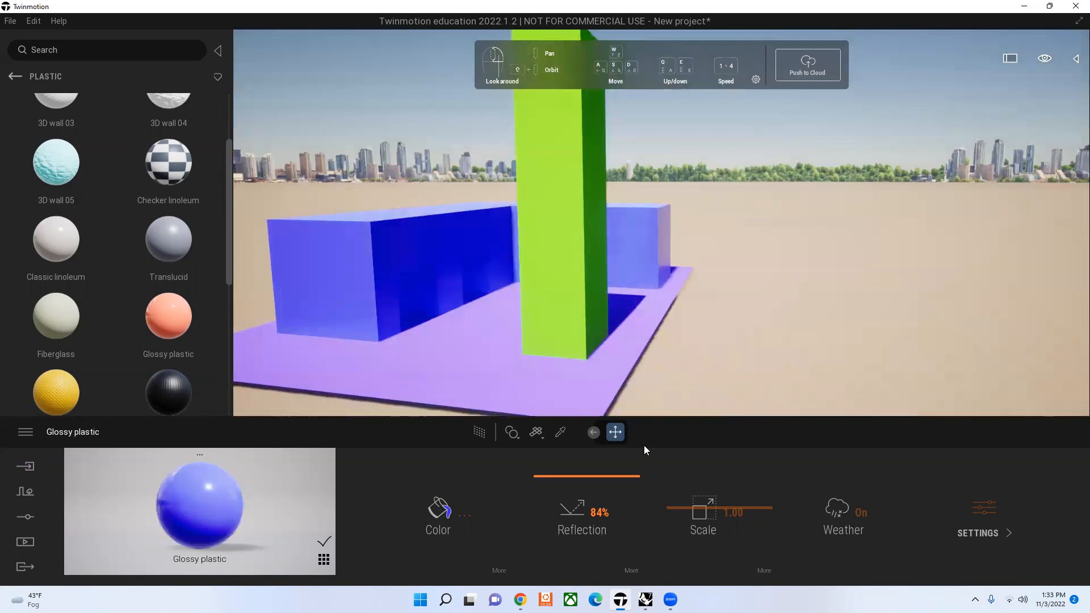
click(631, 461)
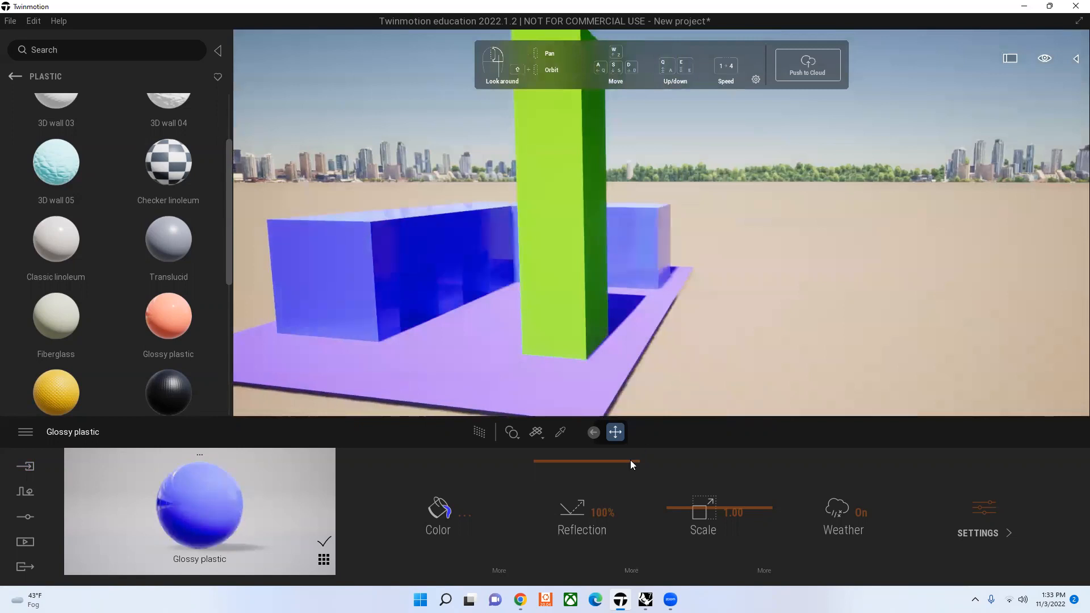
click(630, 539)
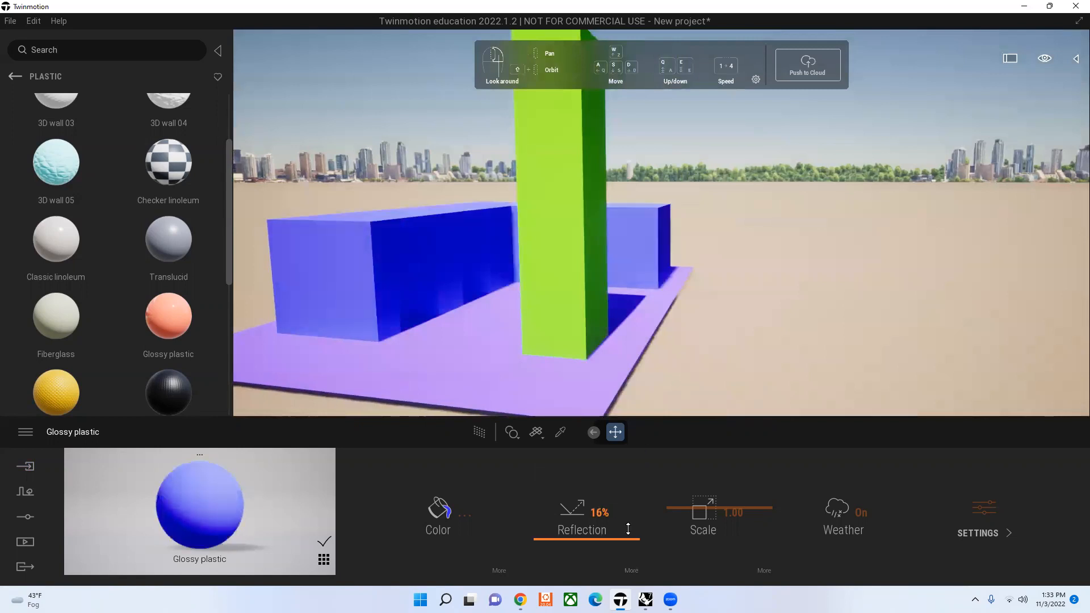
click(628, 529)
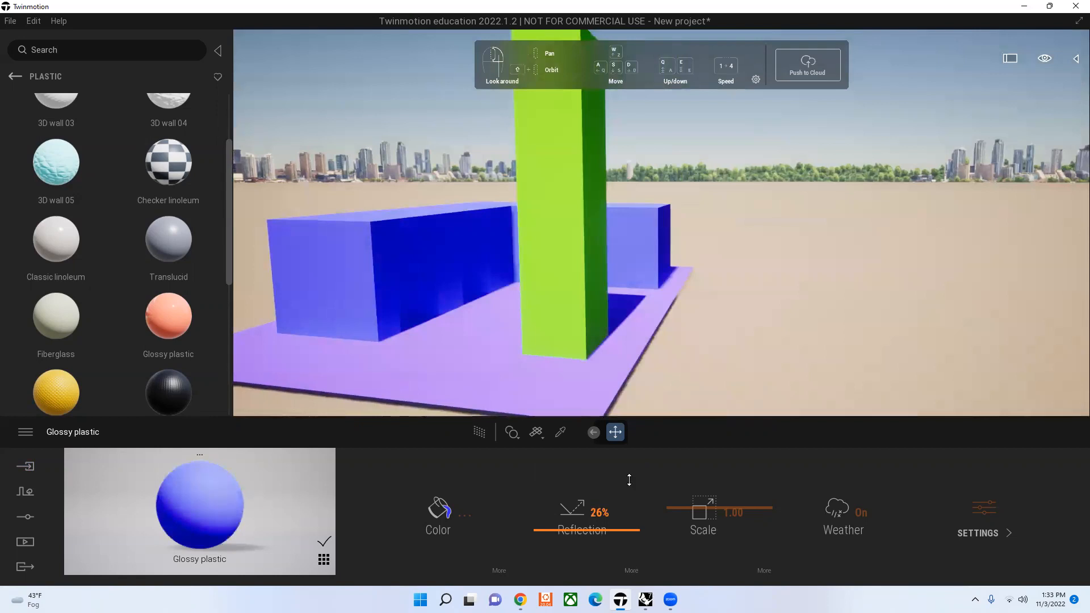
click(629, 480)
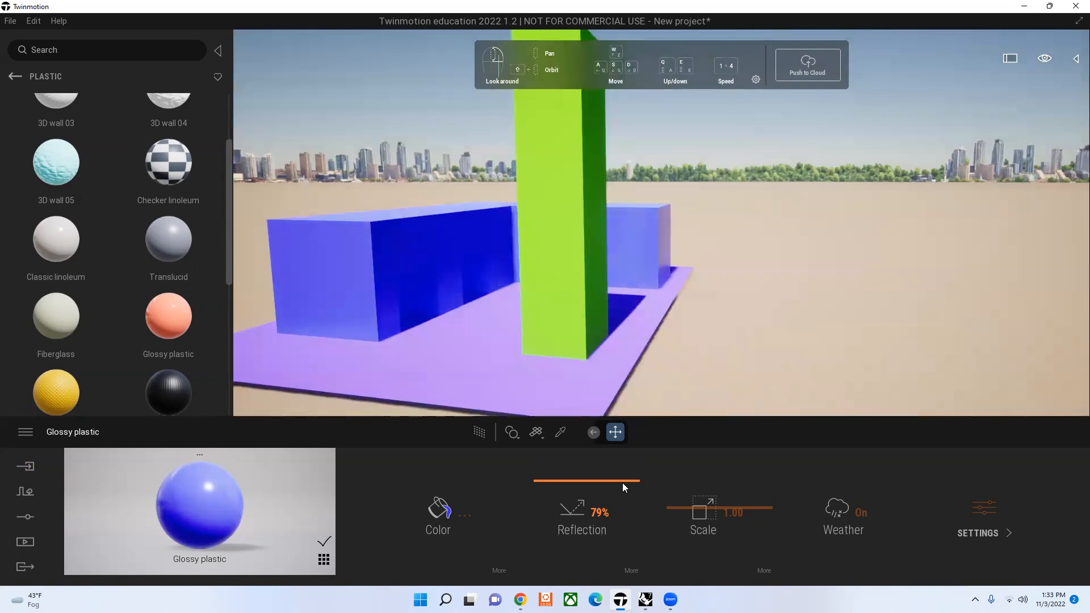
key(d)
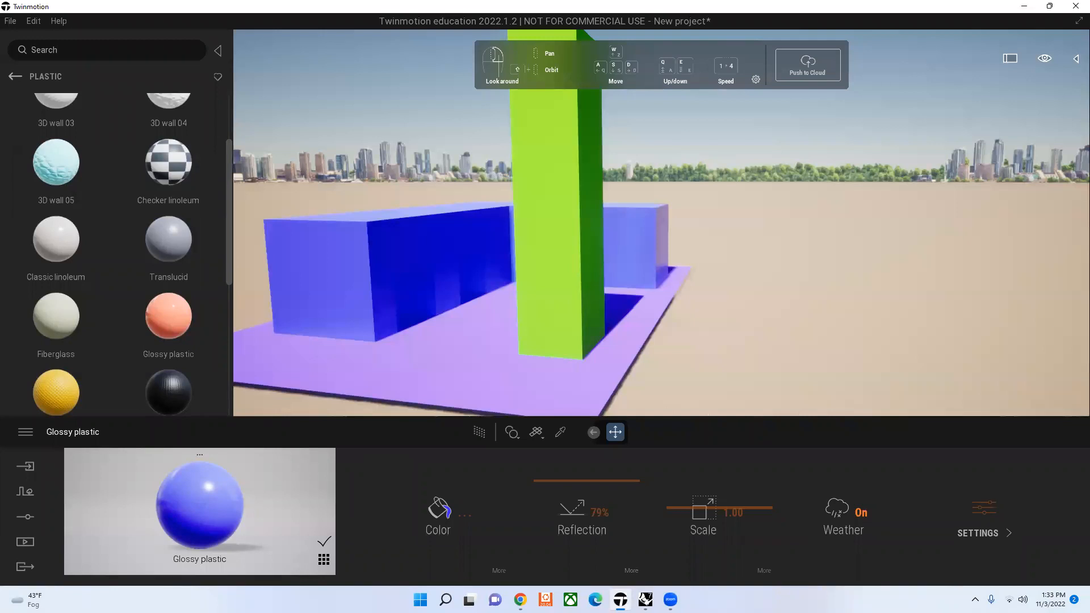
Step: Switch to Rhino, move the tower along the x-axis past the ground's edge with the Gumball, and synchronize it to Twinmotion through Direct Link
click(645, 599)
click(245, 334)
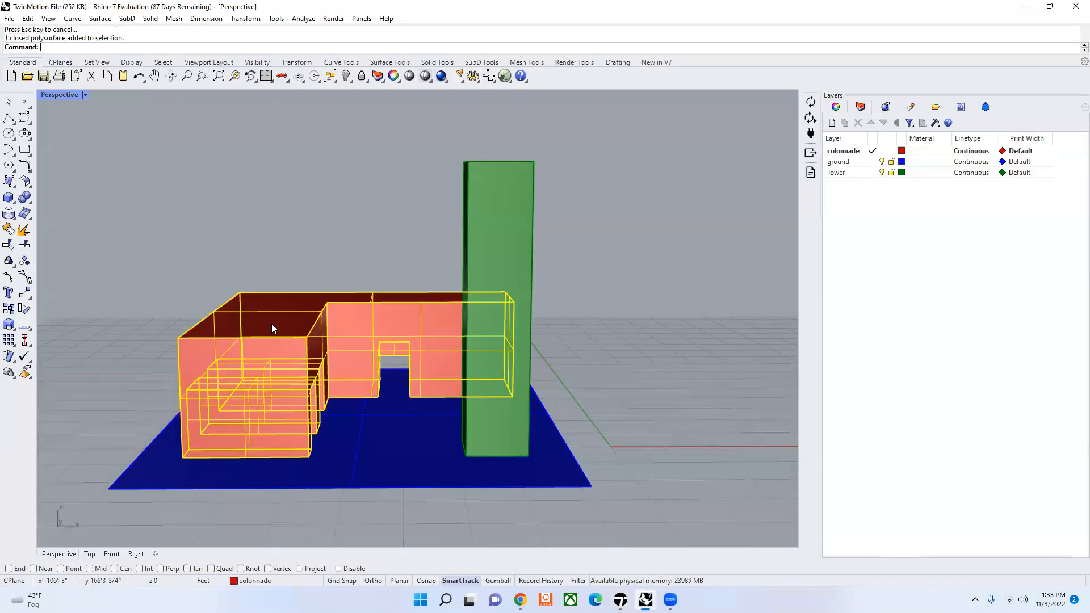
click(509, 229)
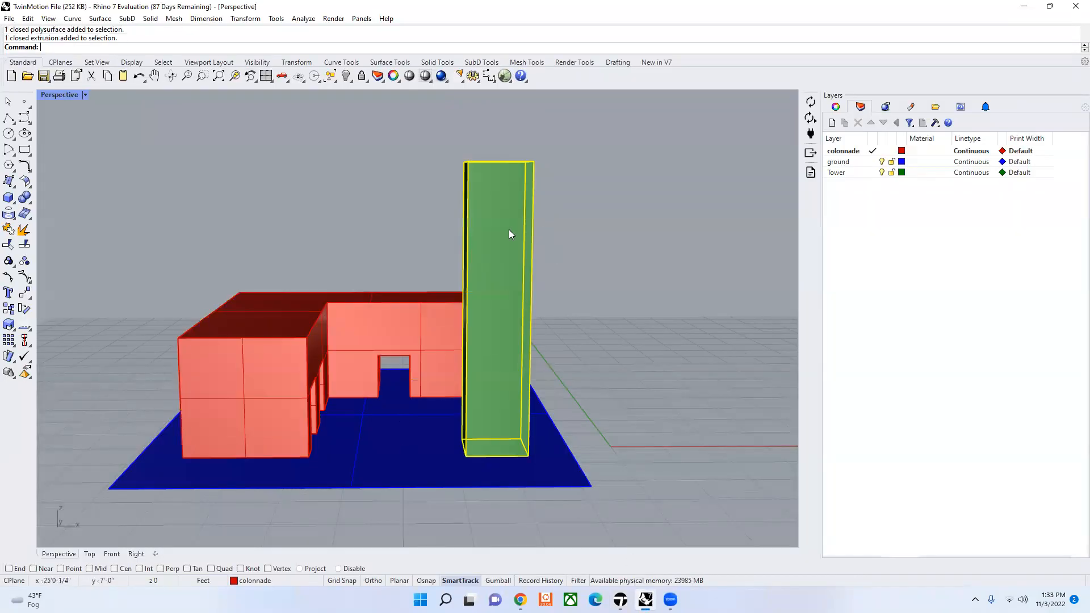
click(498, 580)
drag(535, 309, 644, 316)
click(719, 397)
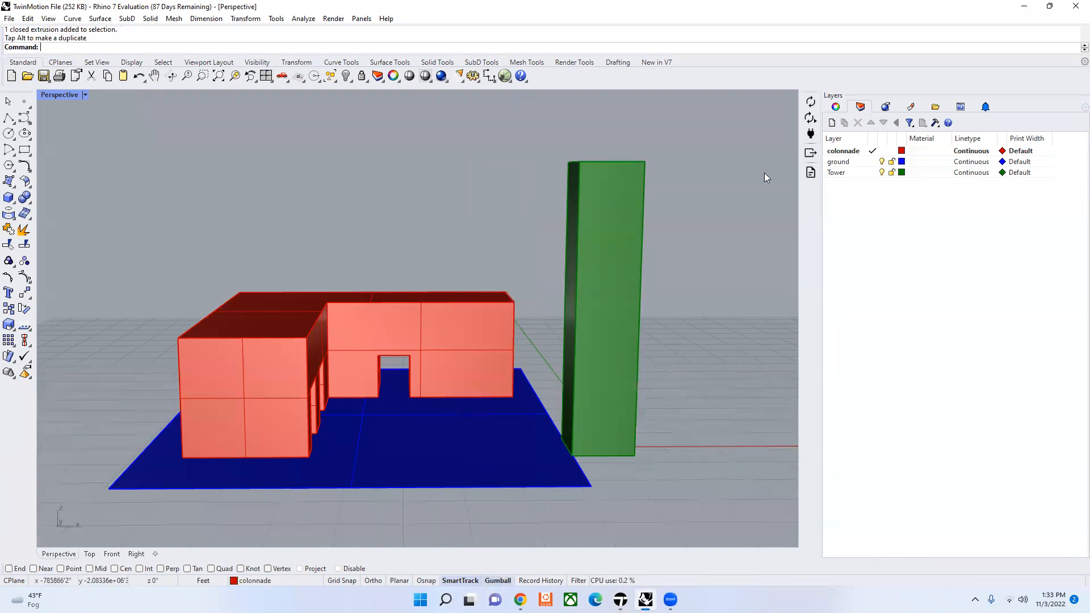
click(811, 102)
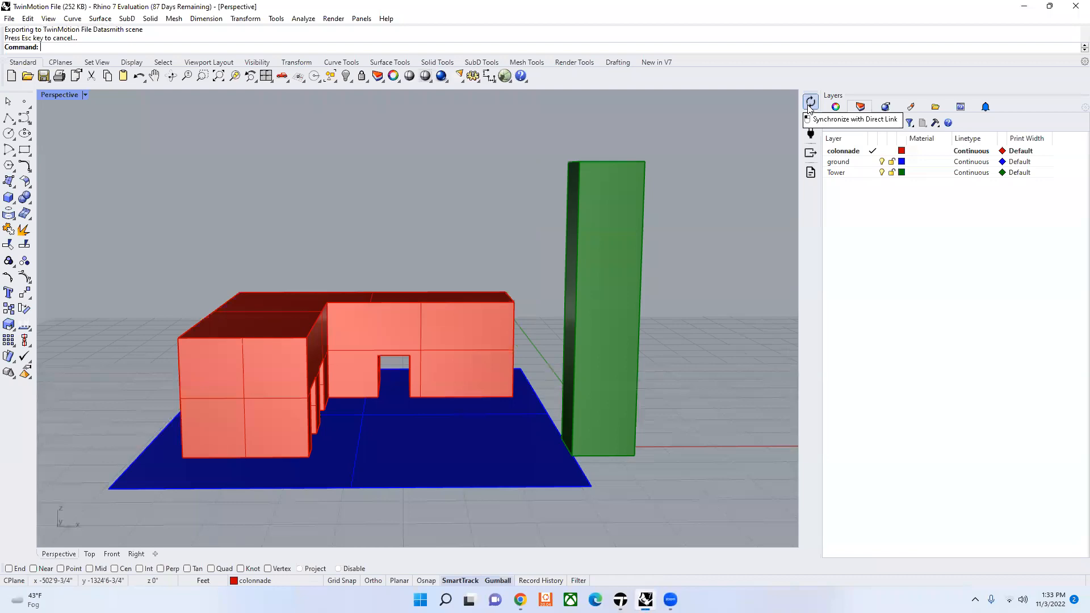
click(620, 600)
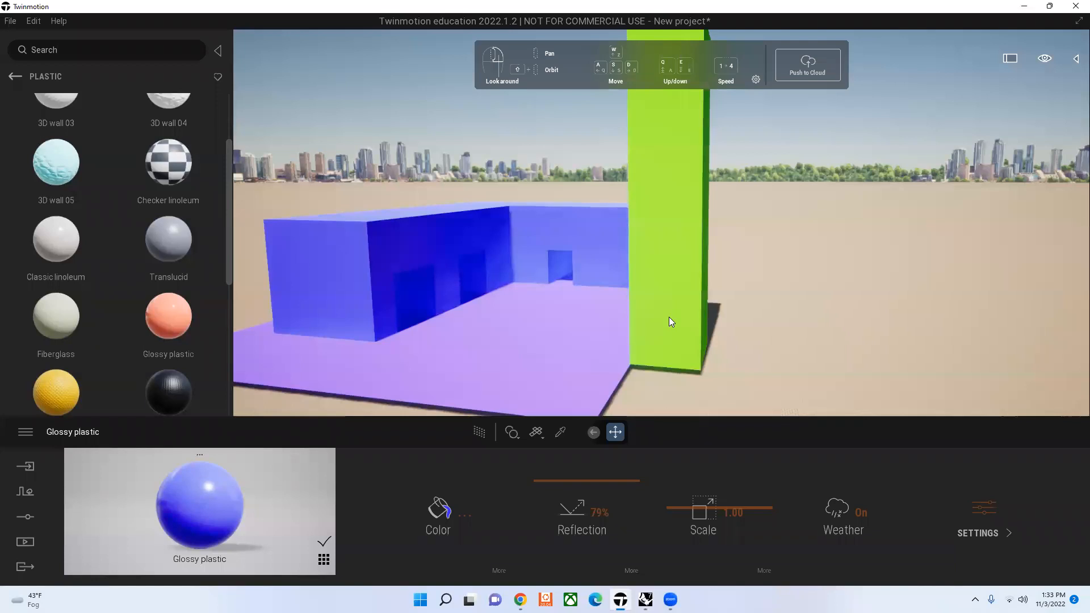
Step: Return to Rhino, undo the tower move and synchronize the model with Direct Link again
click(646, 600)
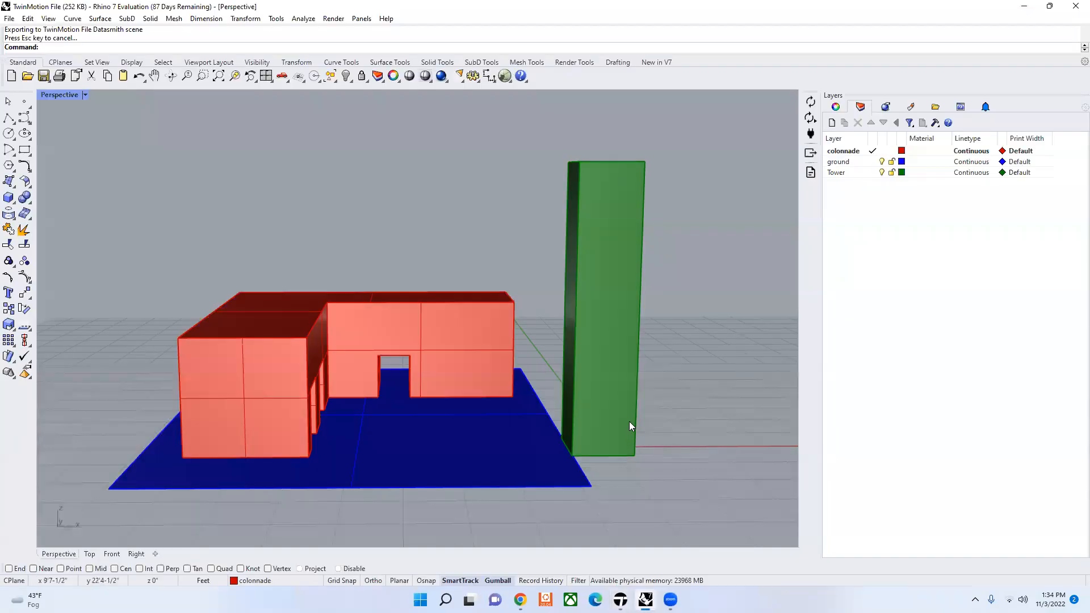
key(ctrl+z)
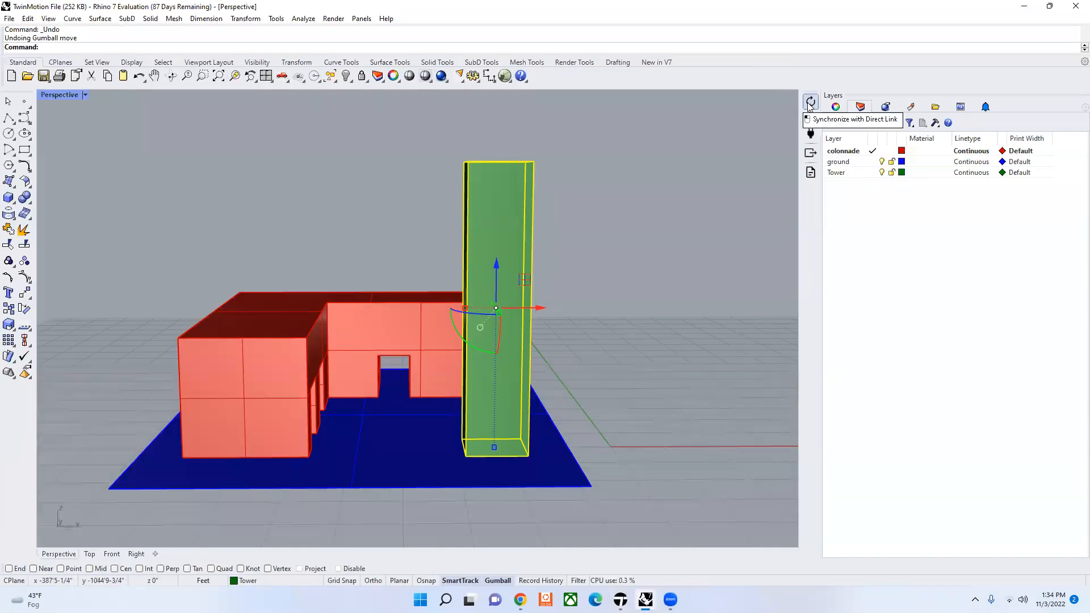
click(811, 102)
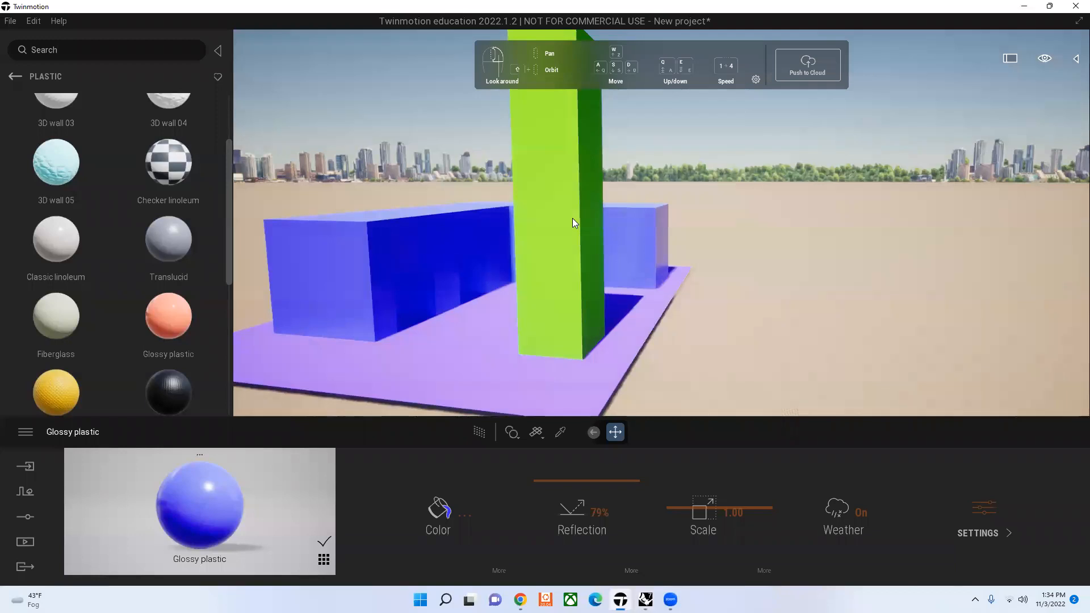
Step: Set the texture scale of the colonnade's Glossy plastic to 1.29 in Twinmotion
key(a)
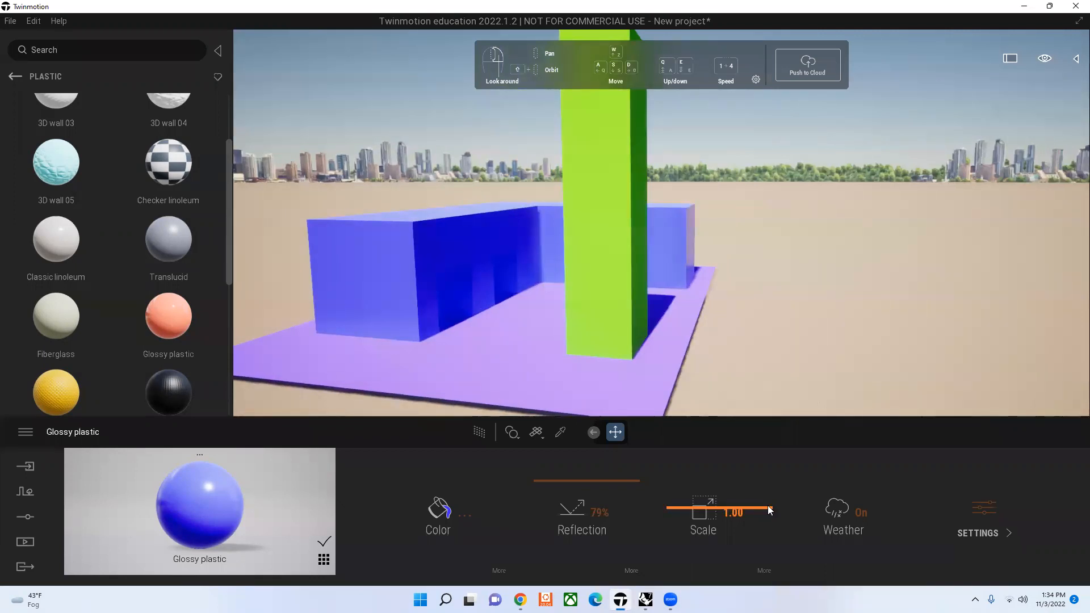
drag(765, 529, 758, 555)
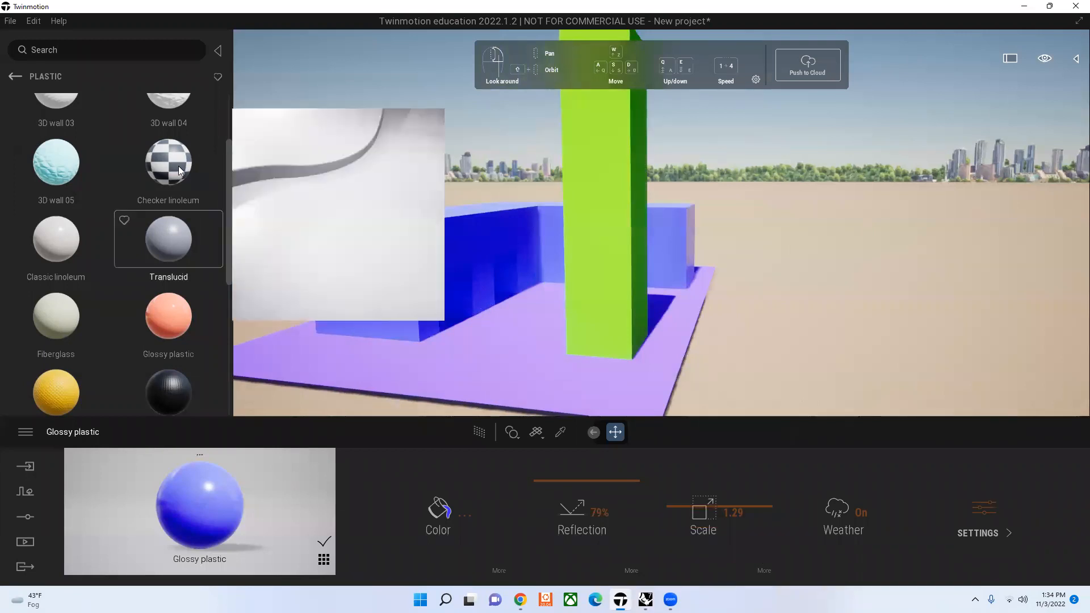
Step: Apply Checker linoleum to the colonnade and set its texture scale to 0.49
mouse_move(175, 168)
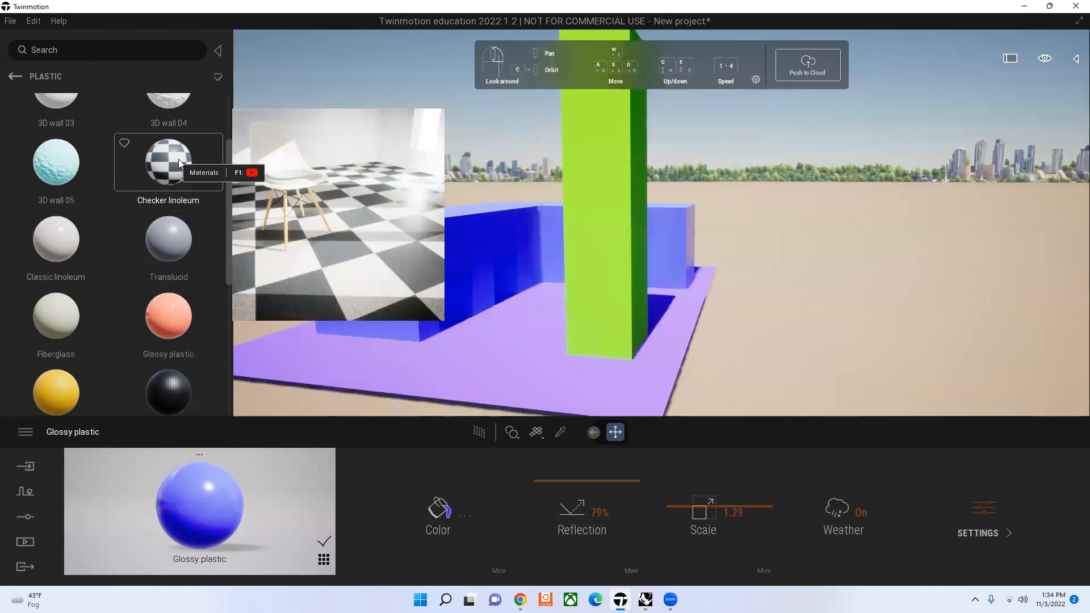
drag(245, 174, 389, 245)
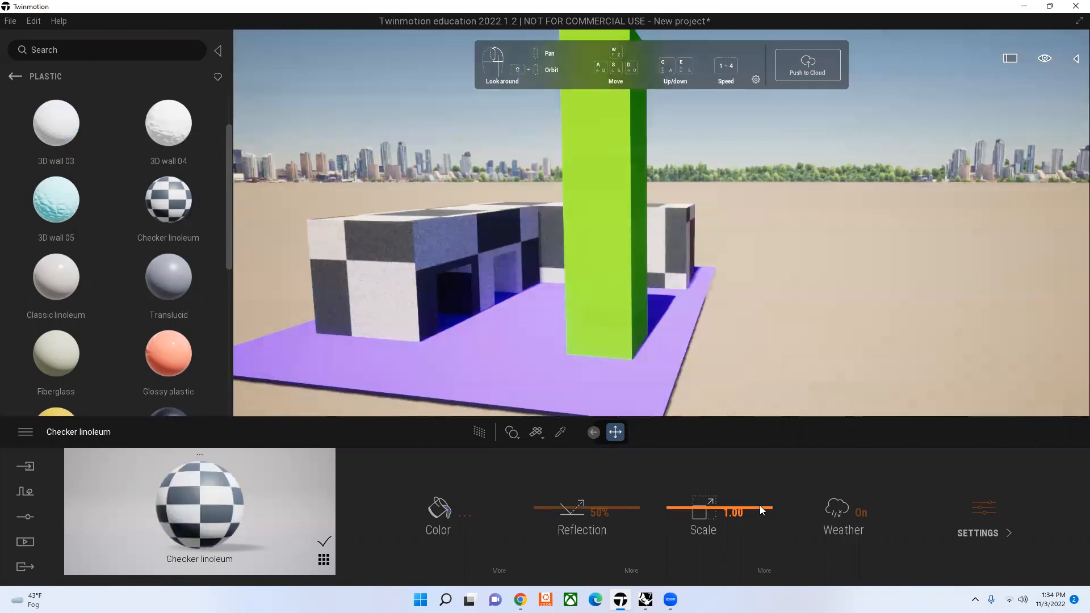
mouse_move(764, 535)
mouse_down()
mouse_move(764, 544)
mouse_move(762, 511)
mouse_move(762, 545)
mouse_up()
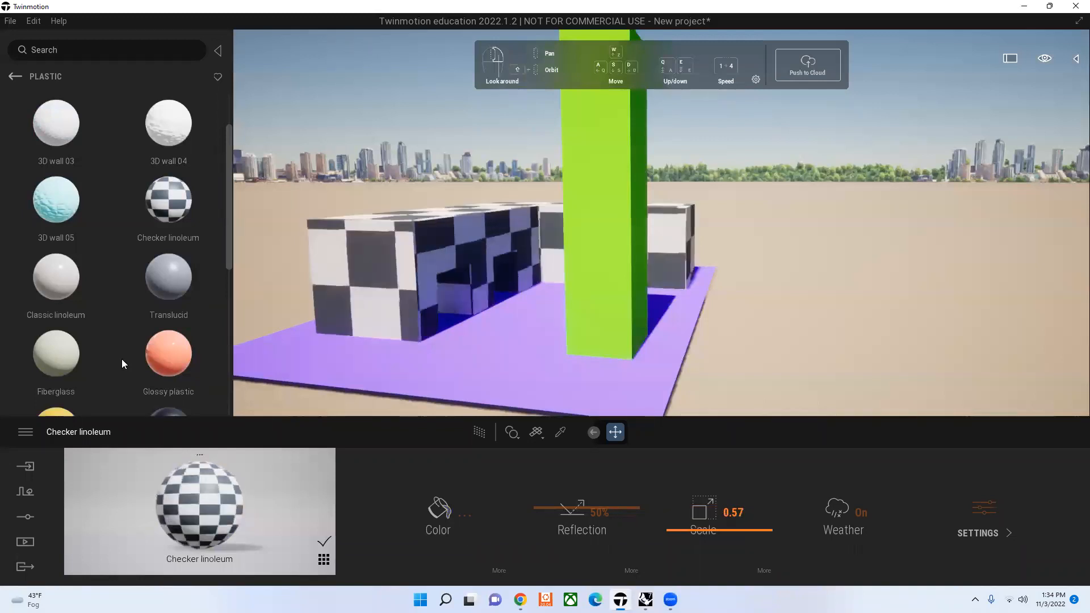
Step: Look through the Plastic materials and replace the colonnade's Checker linoleum with Glossy plastic
scroll(136, 355, down, 1)
mouse_move(151, 349)
scroll(151, 350, down, 3)
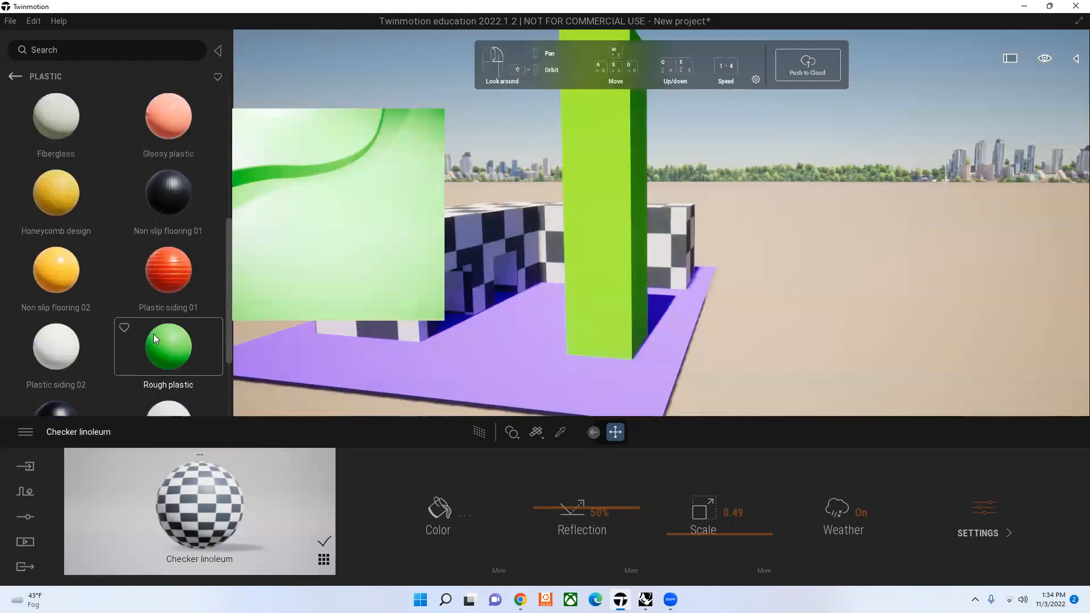
scroll(170, 327, up, 2)
scroll(175, 321, up, 2)
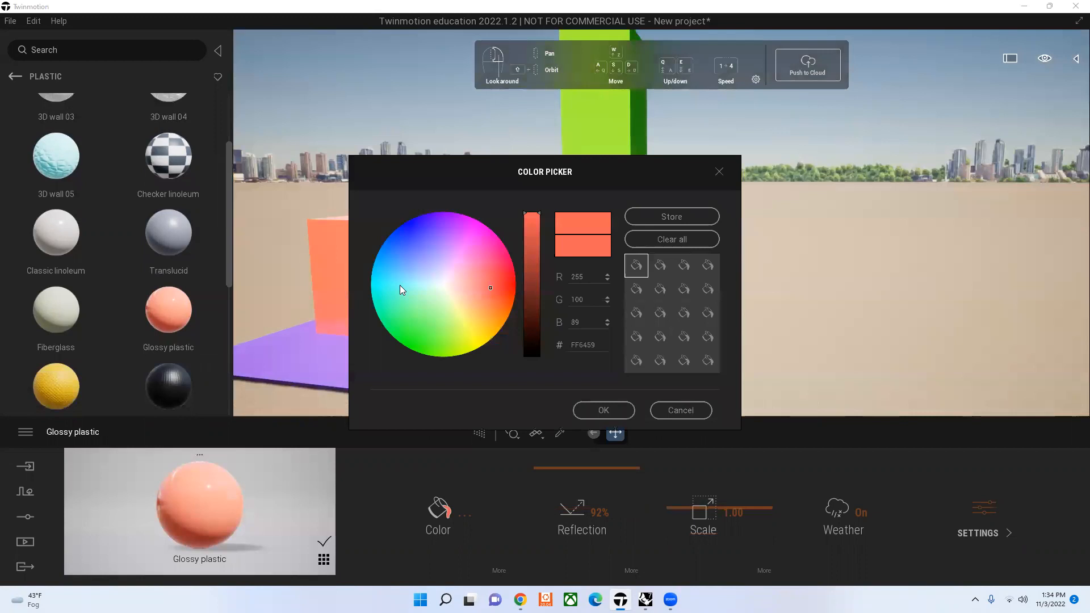
Step: Change the colonnade's Glossy plastic color to pink and set its reflection to 20%
click(400, 285)
click(479, 242)
click(602, 407)
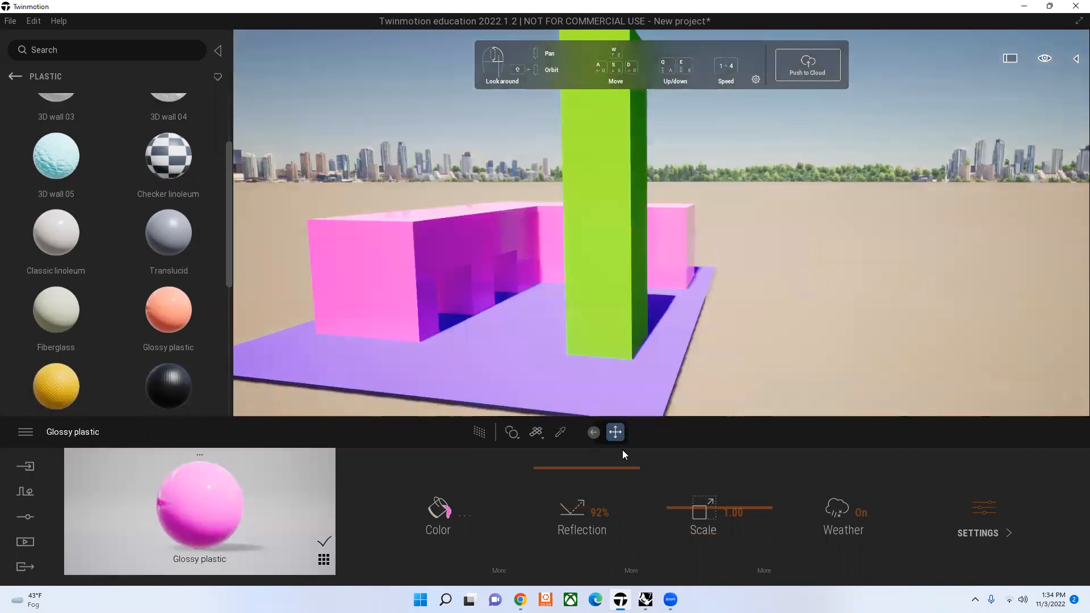
drag(619, 499, 619, 536)
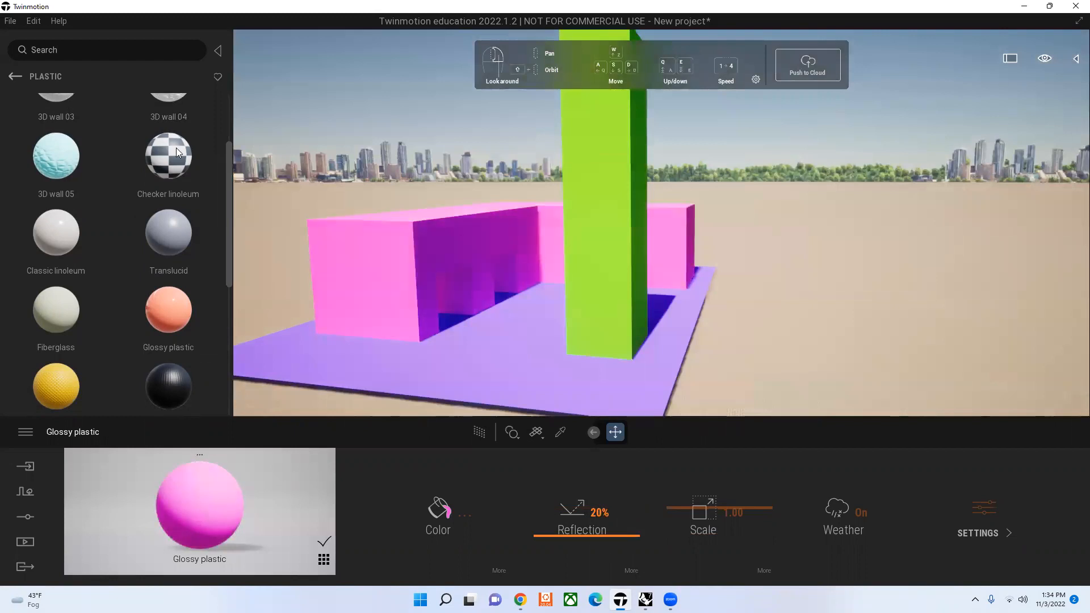
Step: Apply the Checker linoleum material to the ground slab beneath the tower and colonnade
mouse_move(176, 151)
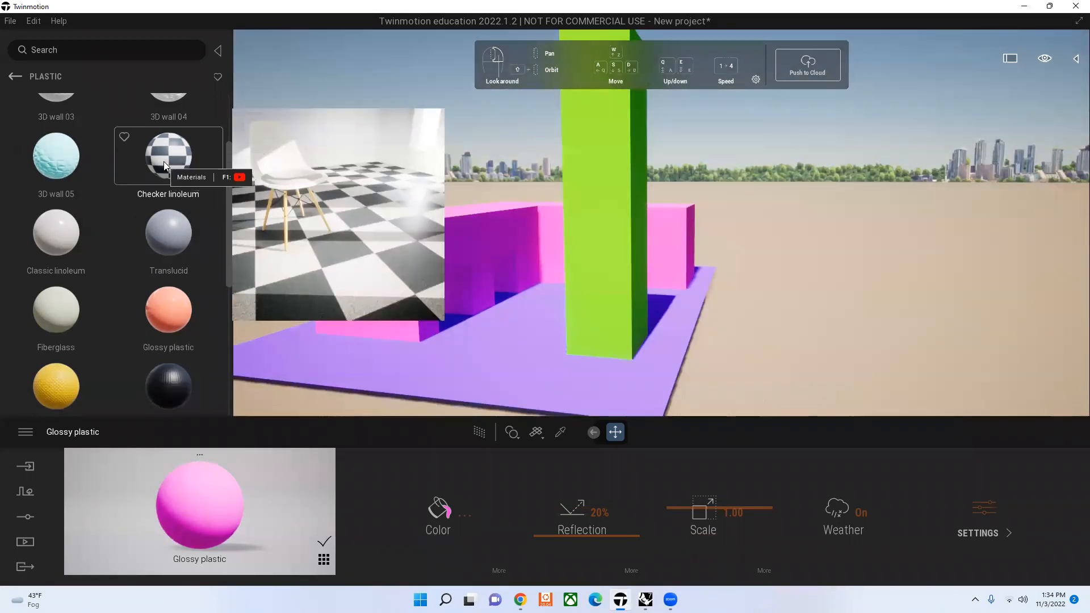
drag(168, 156, 342, 354)
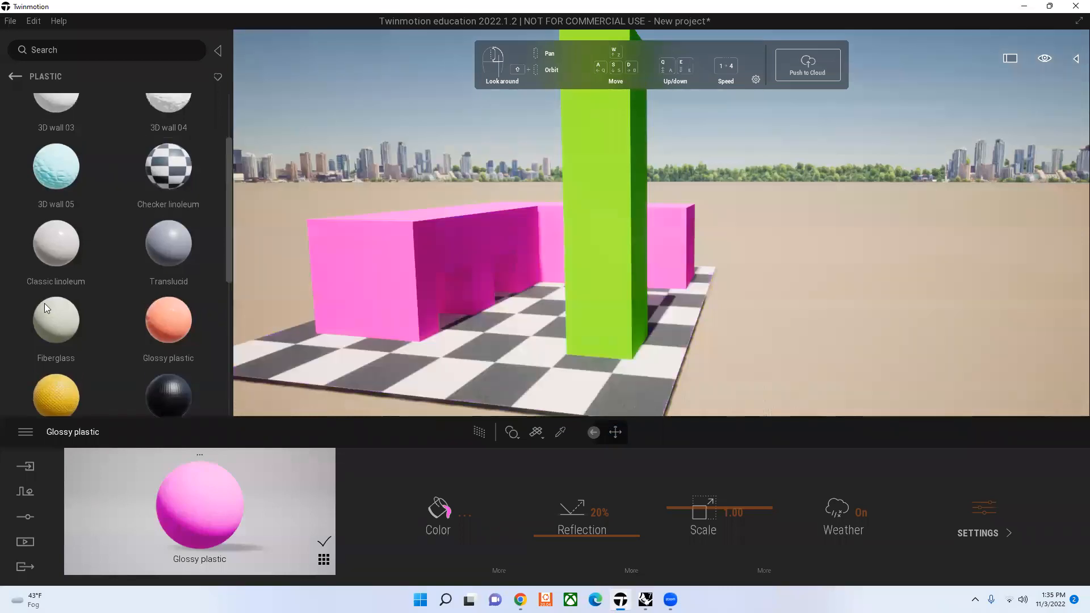
Step: Find the Video sample material in the materials library and apply it to the tower
mouse_move(100, 341)
scroll(100, 336, down, 5)
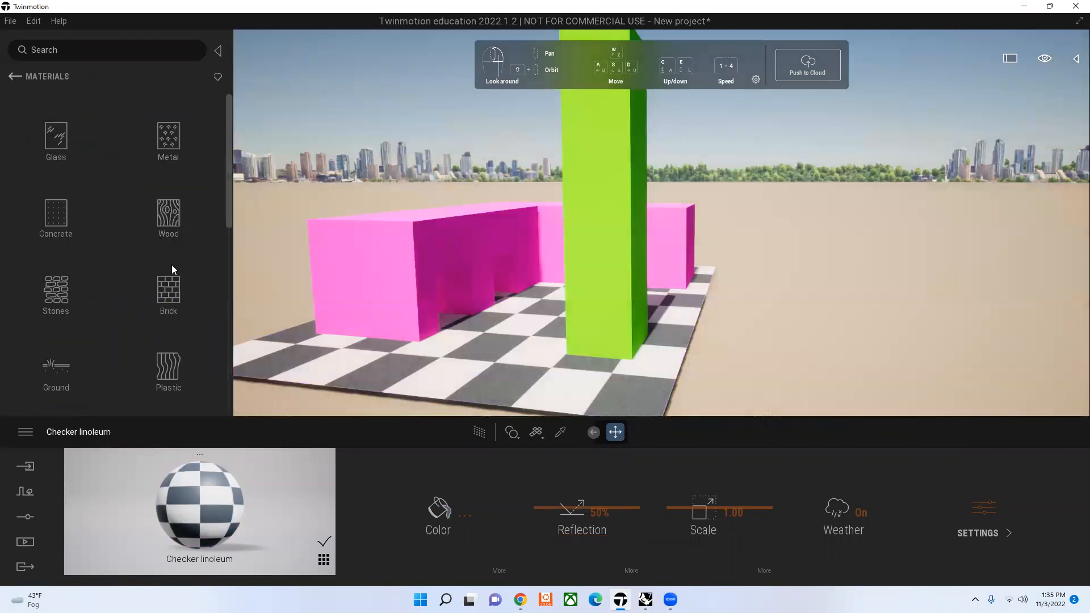
scroll(171, 265, down, 3)
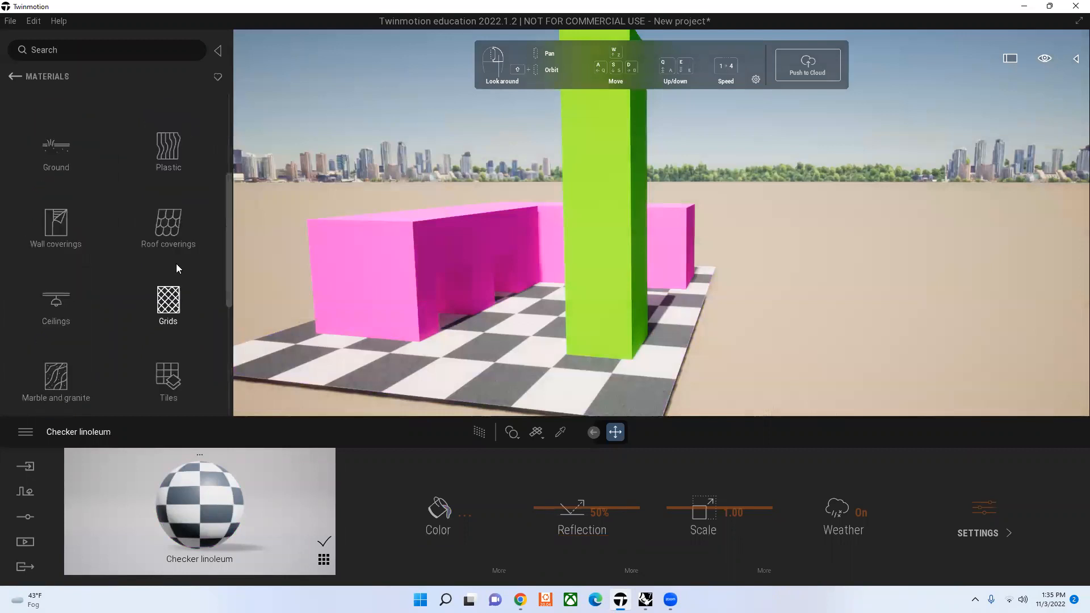
scroll(177, 265, down, 2)
scroll(176, 244, down, 2)
click(176, 244)
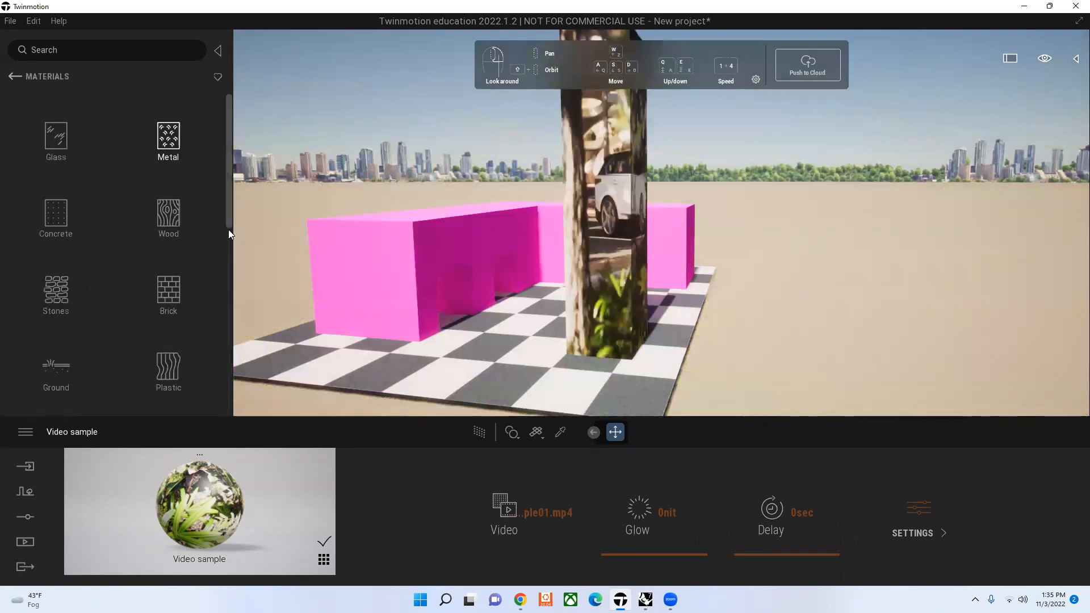
Step: Look through the material categories and examine the plaster and roughcast coatings among the Wall coverings
scroll(132, 312, down, 1)
scroll(130, 310, down, 4)
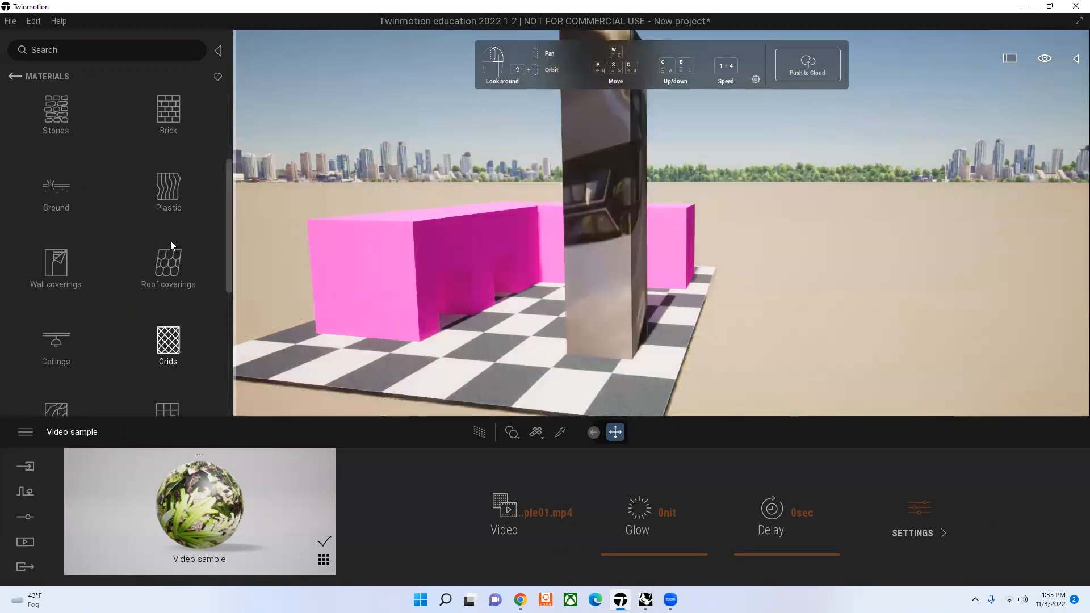
scroll(171, 243, down, 3)
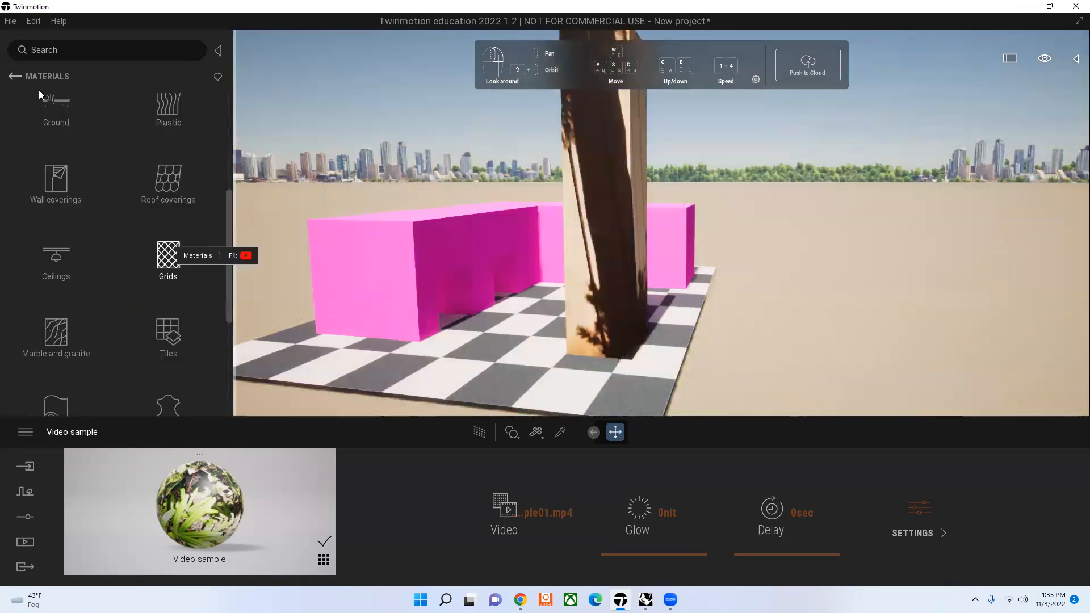
click(168, 259)
right_click(155, 311)
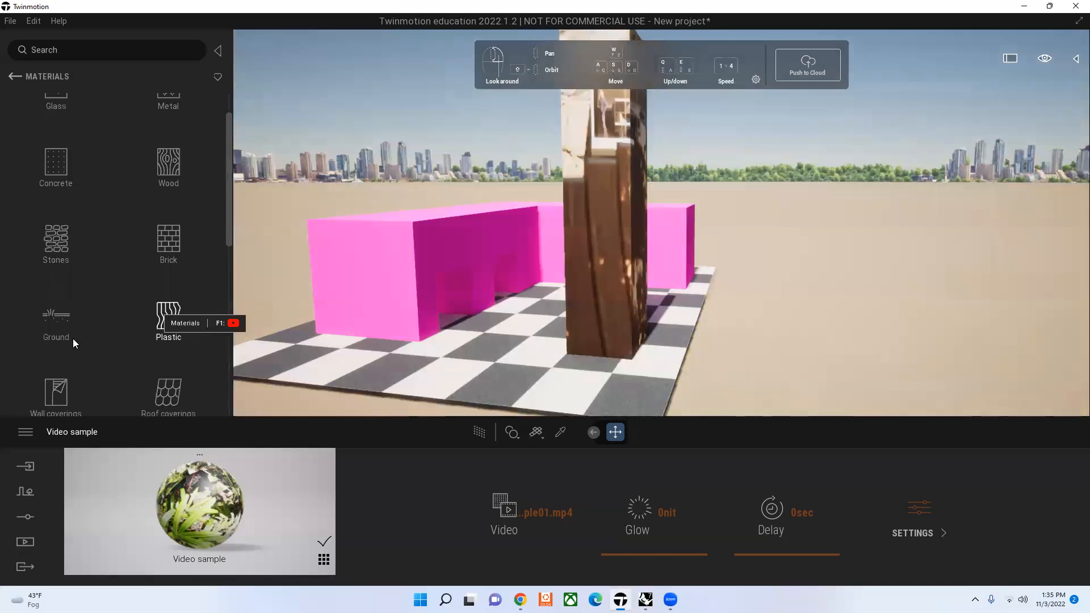
scroll(162, 246, down, 2)
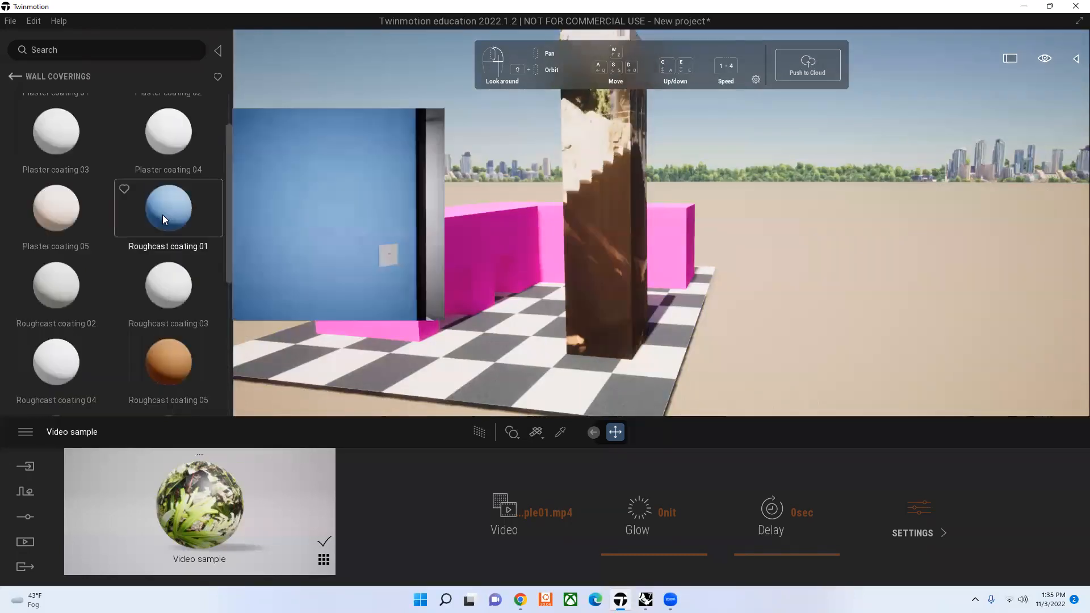
scroll(219, 362, down, 1)
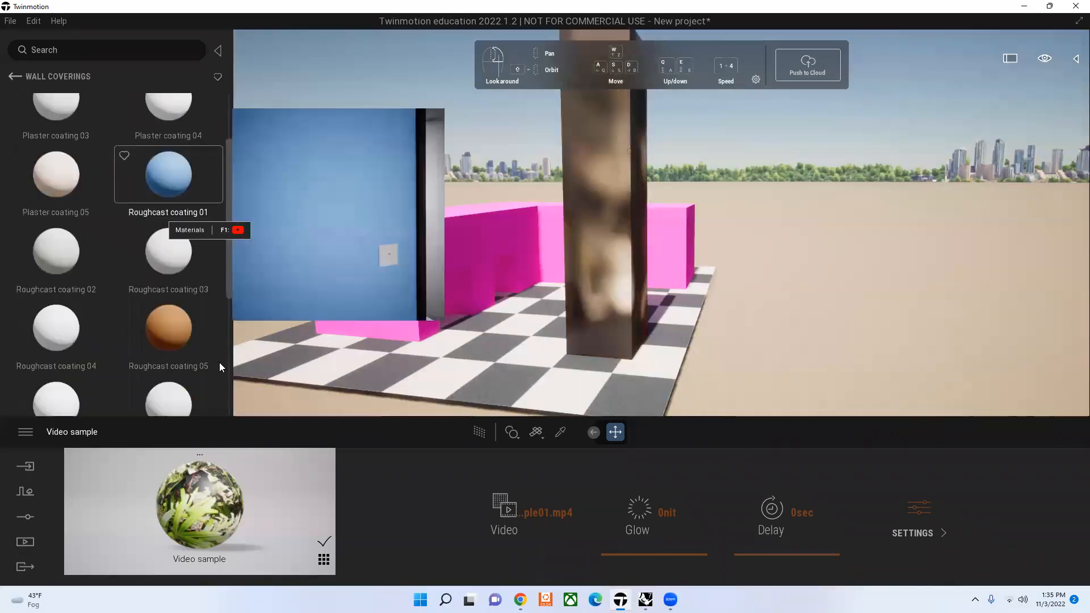
scroll(219, 362, down, 4)
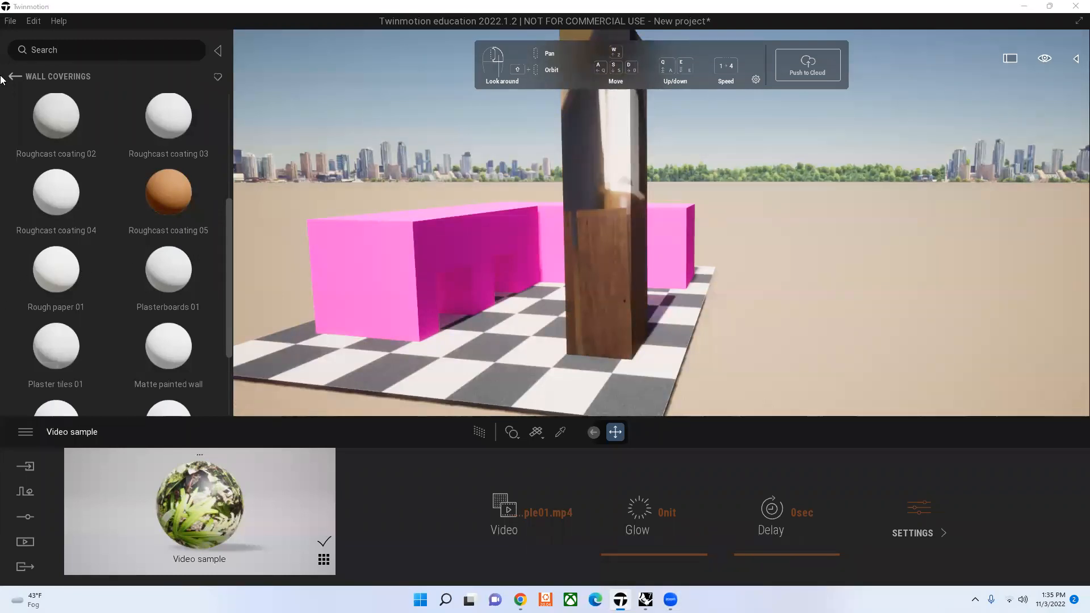
scroll(122, 135, up, 1)
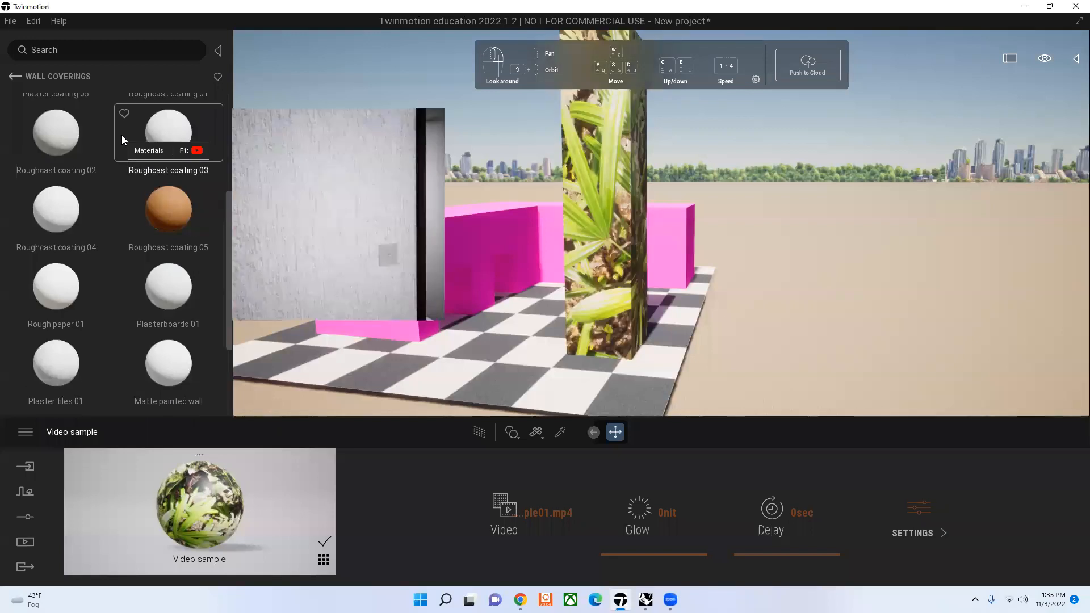
Step: Replace the tower's Video sample material with Brushed aluminium 01 from the Metal category
click(14, 77)
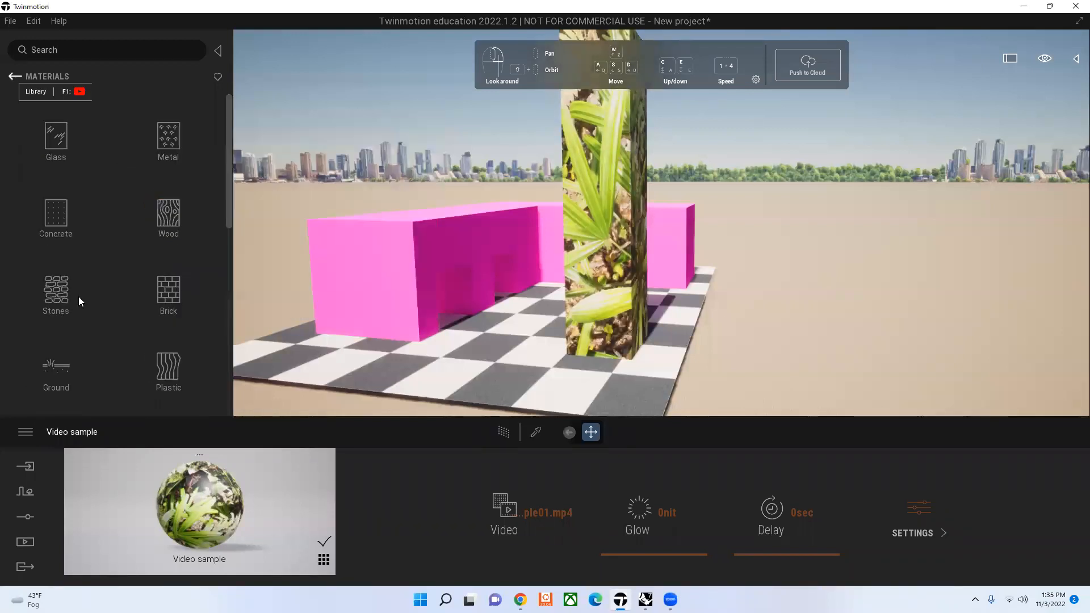
click(78, 296)
click(13, 76)
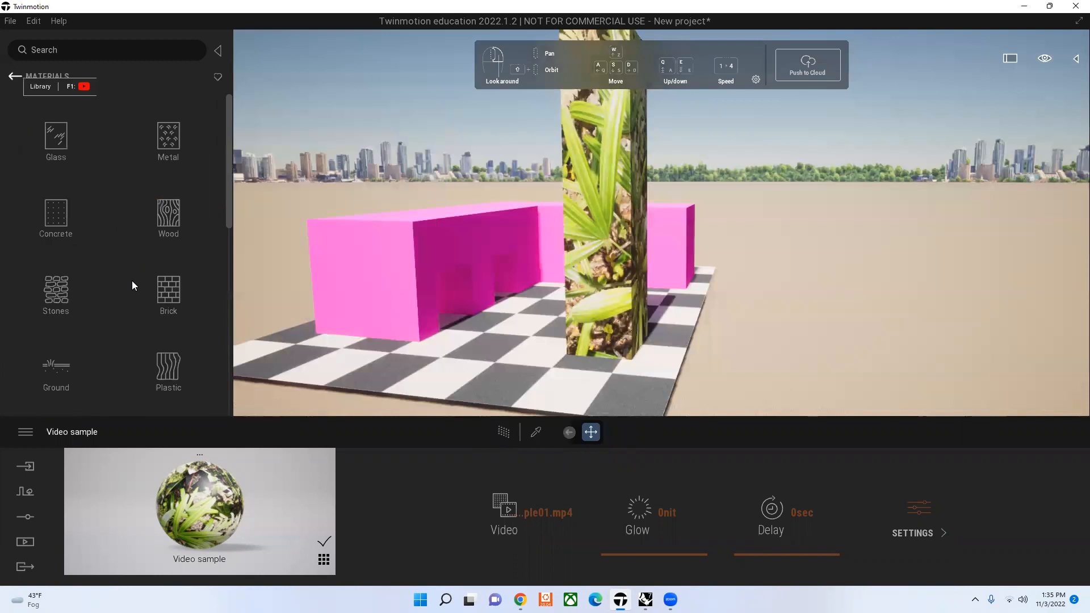
scroll(132, 280, down, 1)
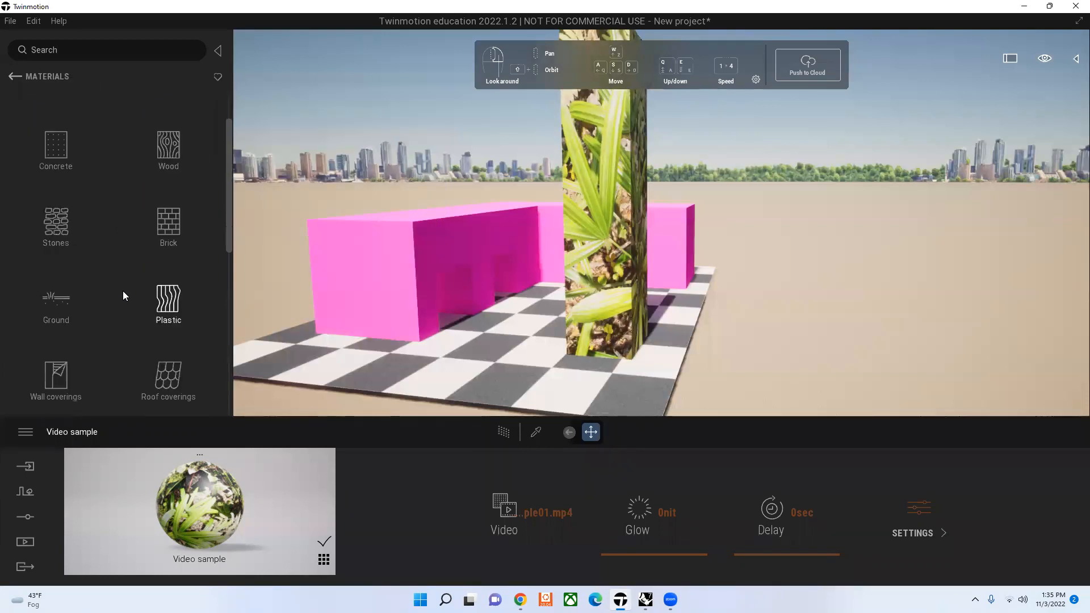
scroll(122, 296, down, 2)
scroll(229, 307, down, 1)
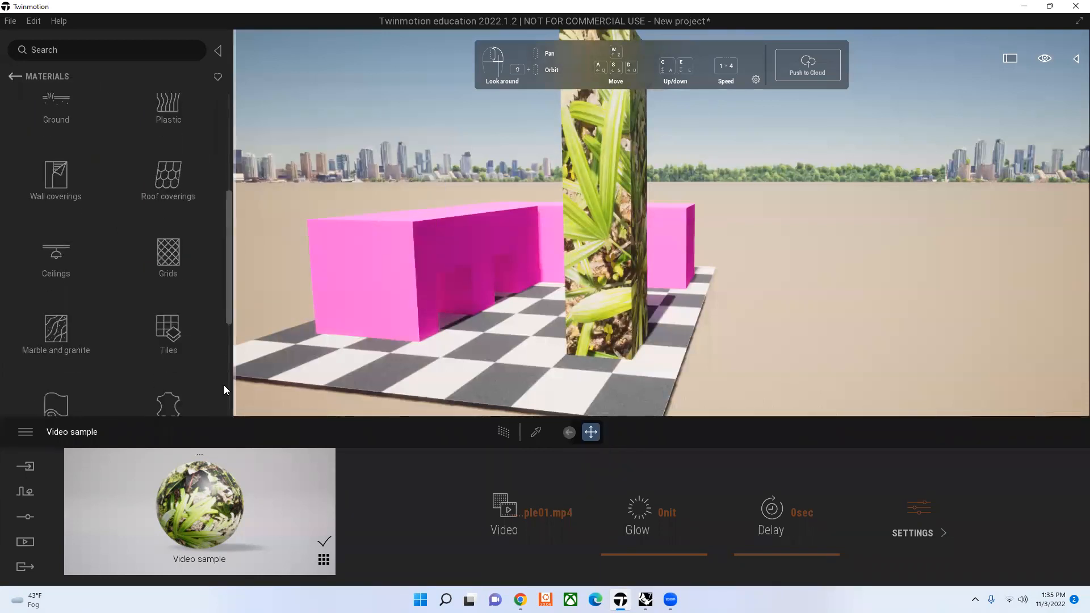
scroll(157, 142, down, 5)
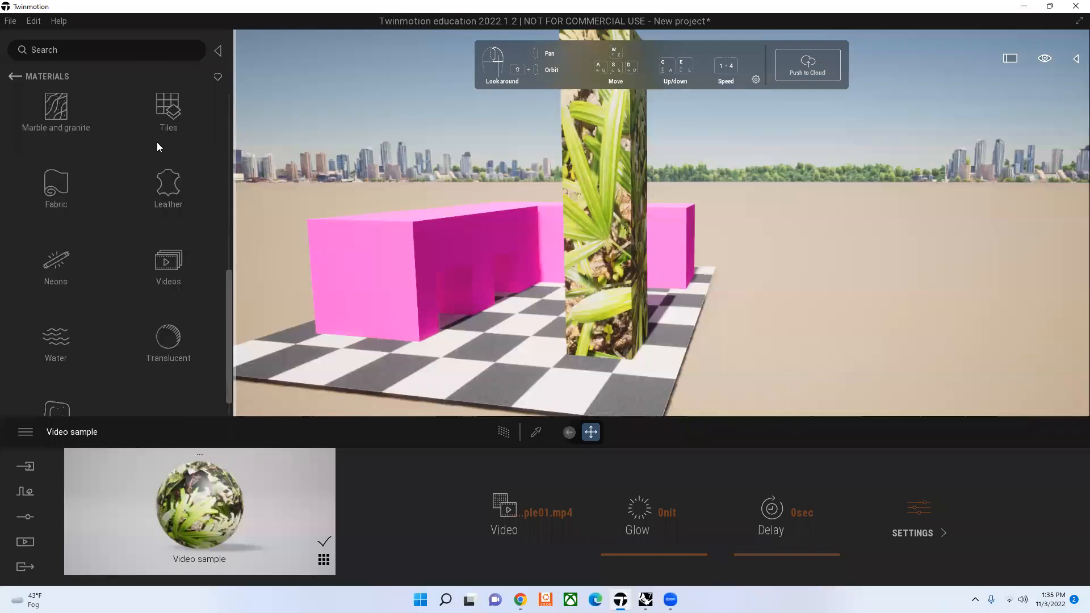
click(159, 142)
click(179, 120)
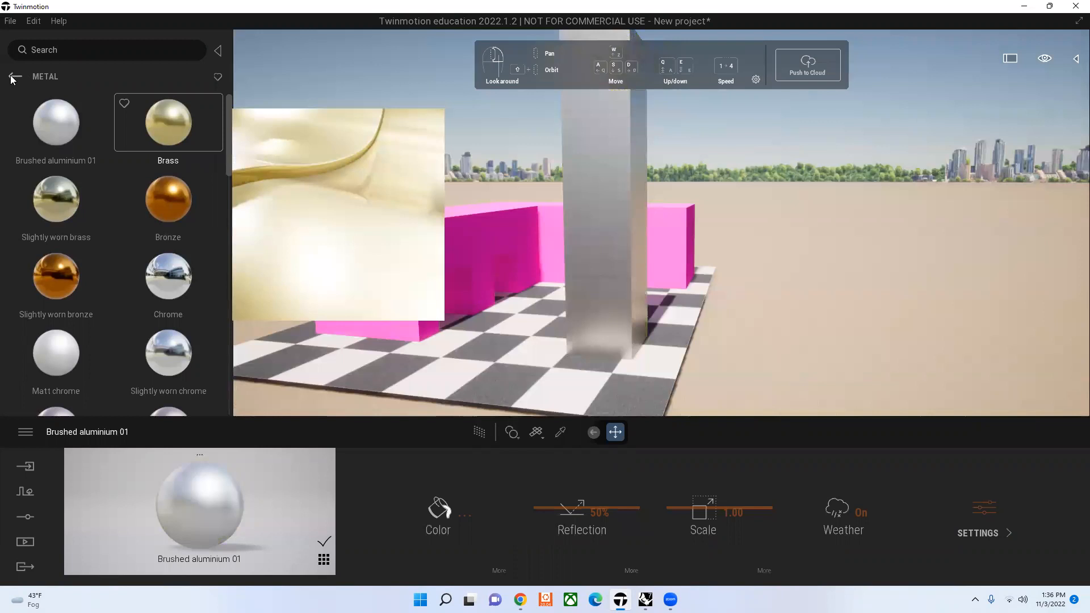
Step: Apply Reflective glass from the Glass category to the tower
click(13, 78)
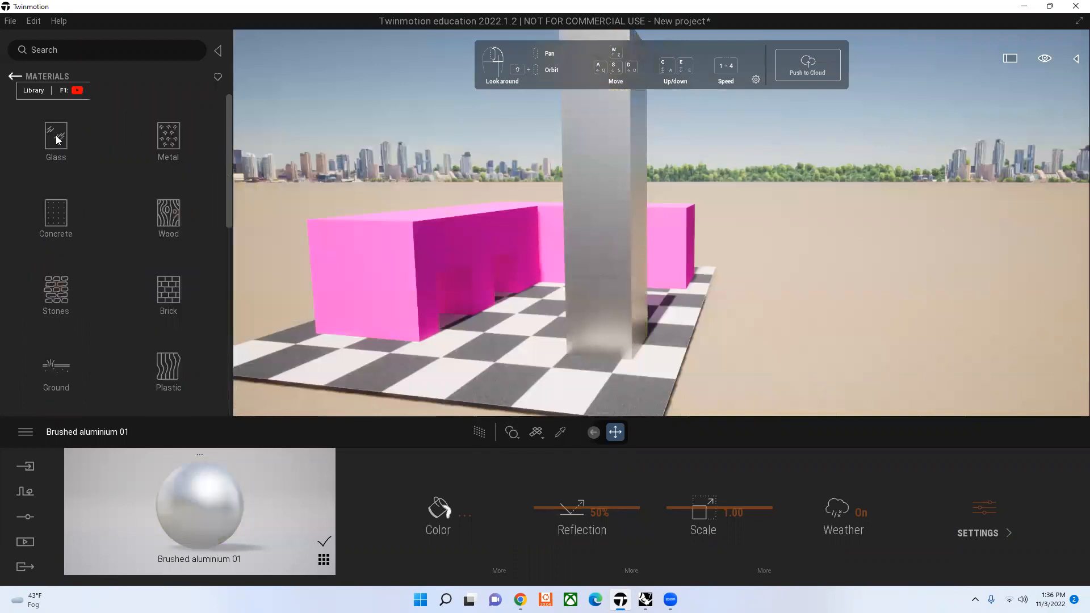
click(56, 136)
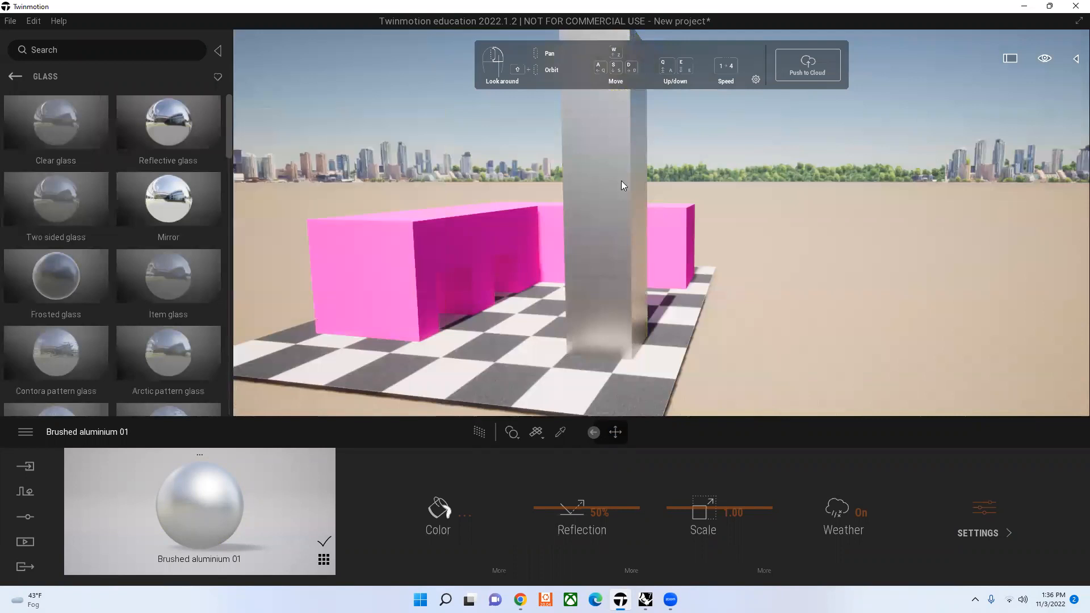
drag(621, 180, 622, 181)
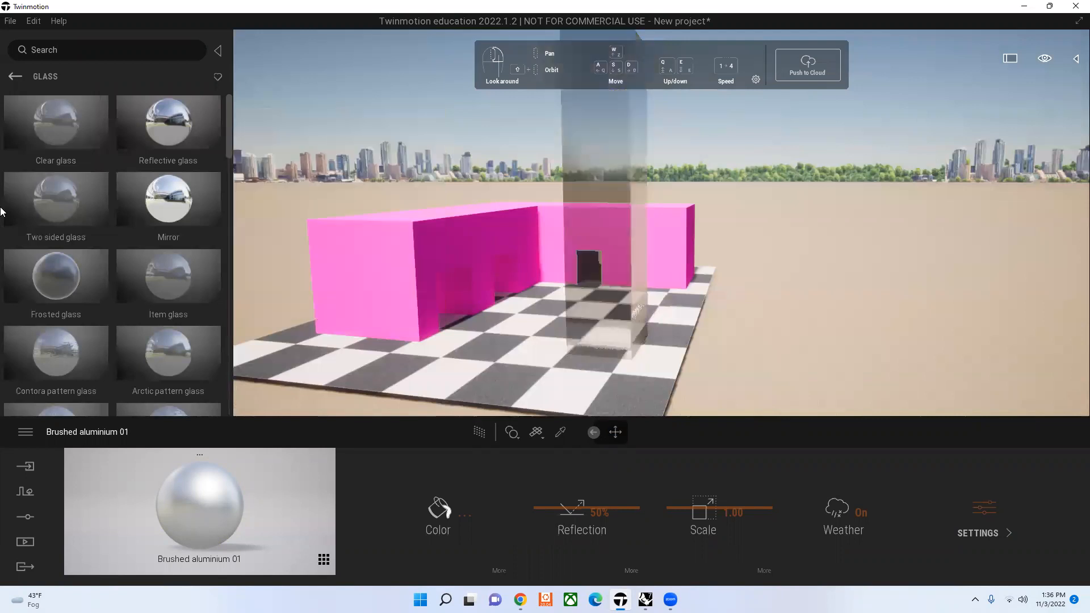
Step: Look through the Glass materials and apply Turquoise tinted glass to the tower
scroll(142, 203, down, 2)
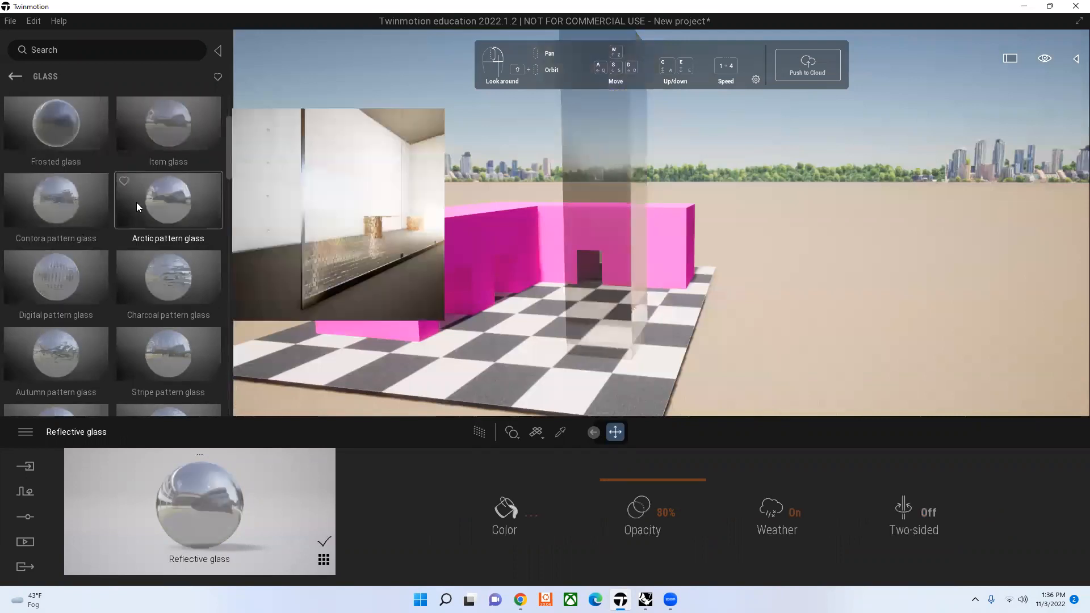
scroll(137, 202, down, 2)
scroll(180, 273, down, 2)
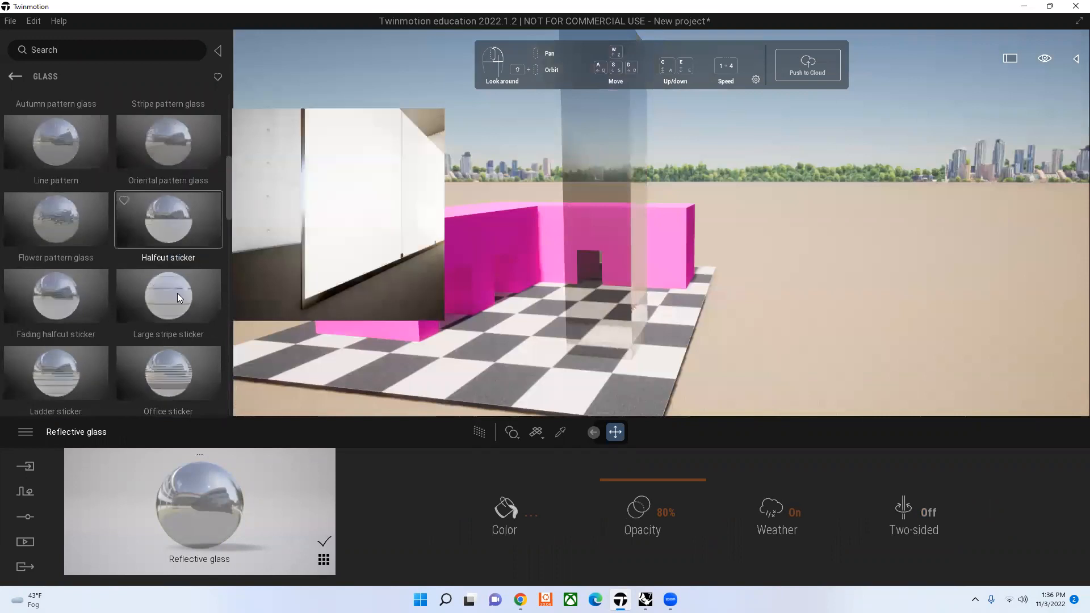
scroll(177, 293, down, 1)
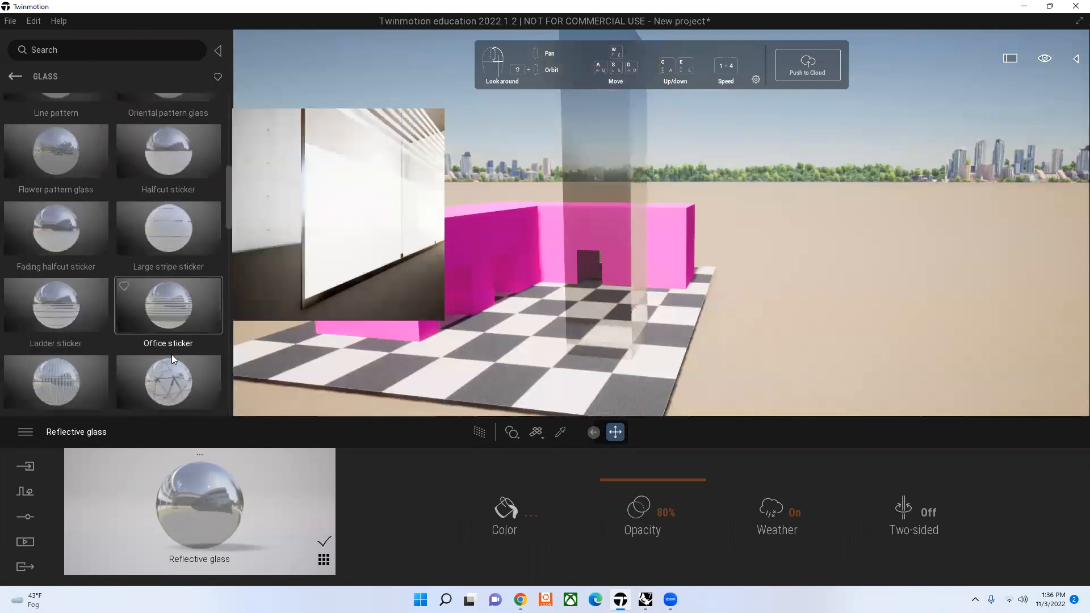
scroll(172, 354, down, 3)
scroll(176, 352, down, 1)
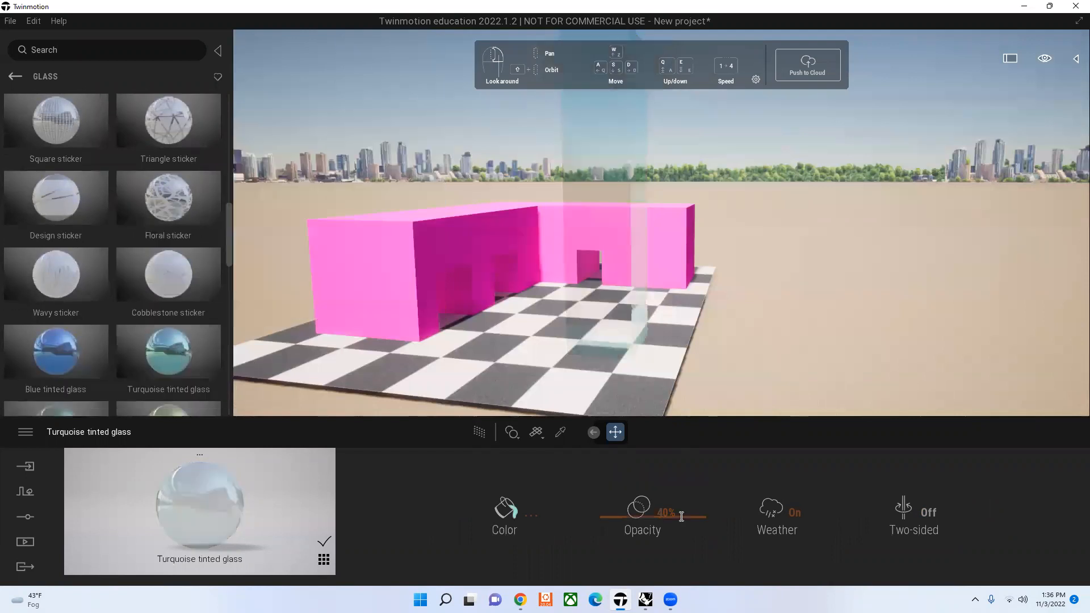
Step: Set the opacity of the tower's Turquoise tinted glass to 84%
click(721, 518)
click(598, 469)
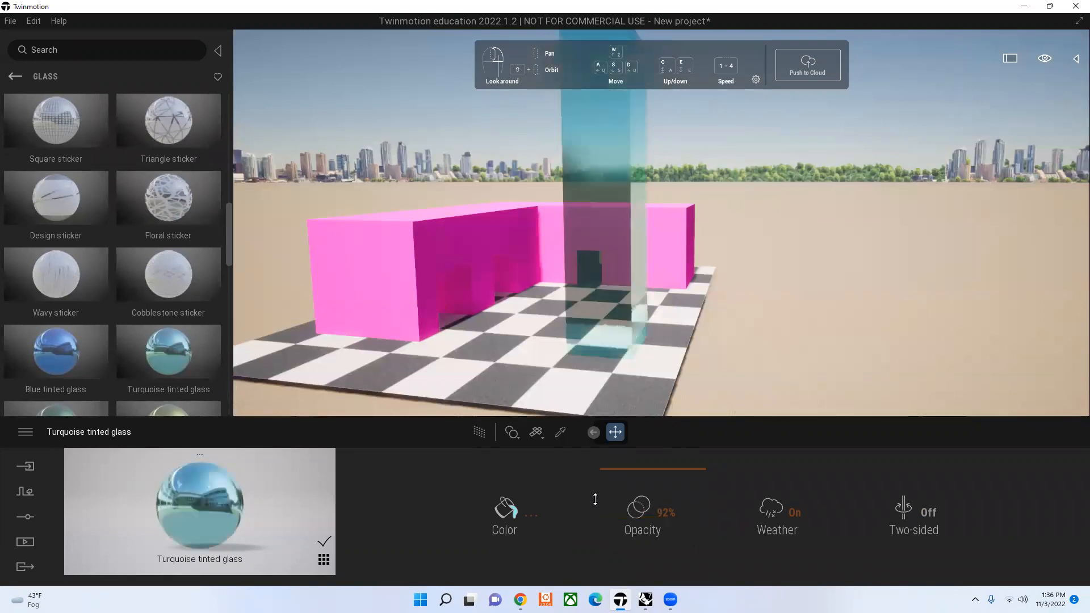
click(595, 499)
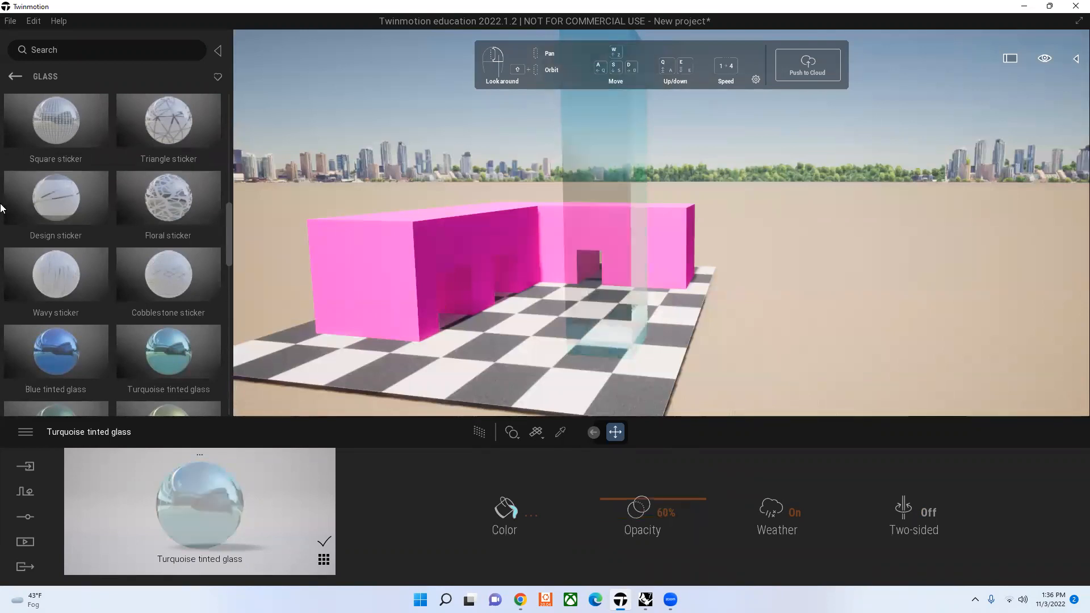
scroll(80, 211, down, 3)
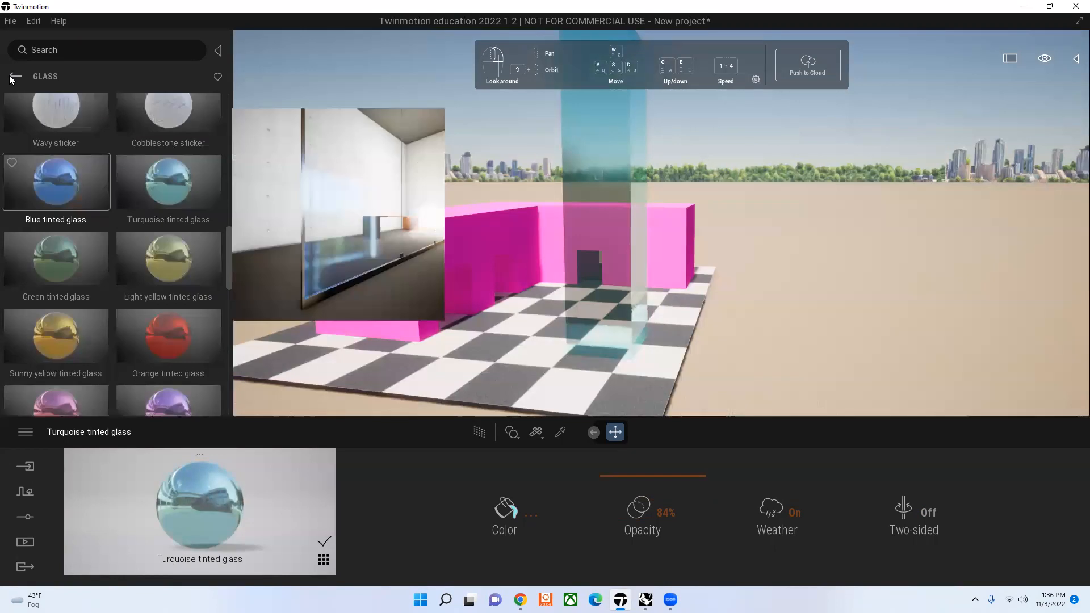
Step: Apply the Lake 02 water material to the ground around the model, undoing its misplaced application on the checkered floor
click(13, 77)
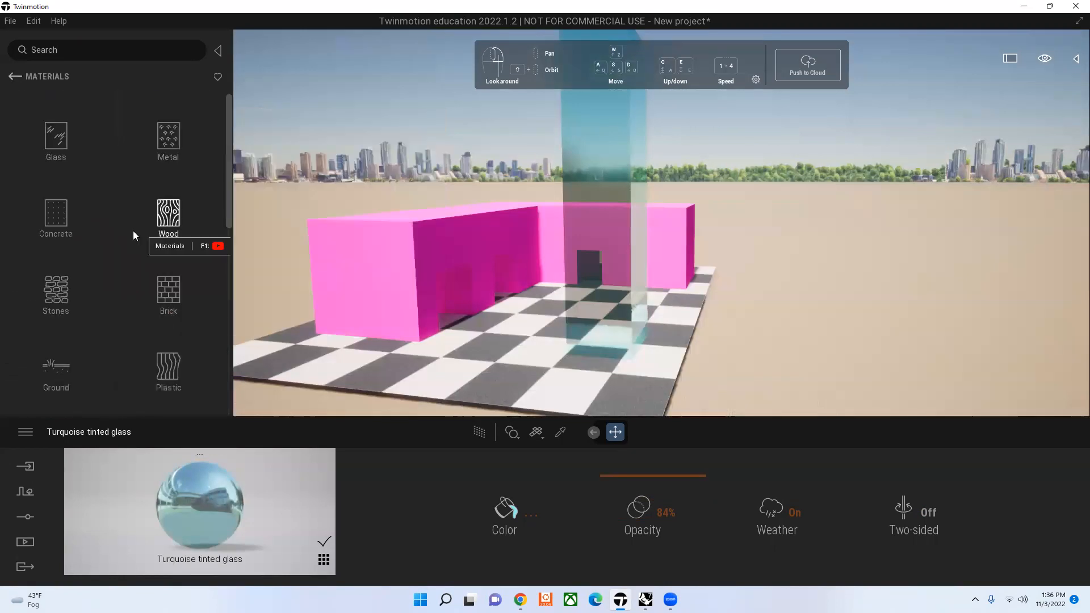
scroll(133, 235, down, 1)
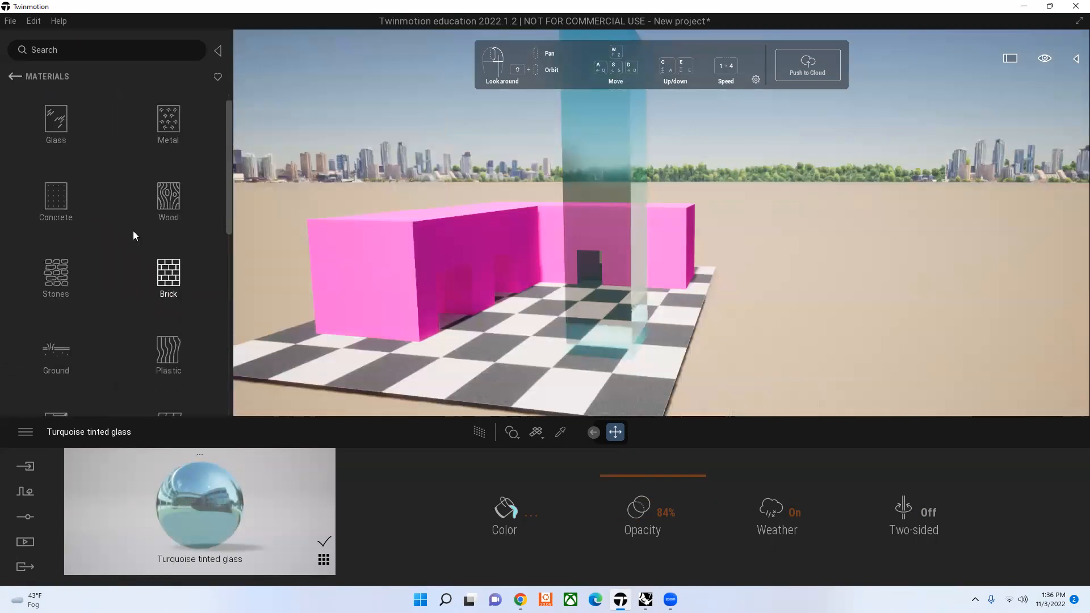
scroll(134, 234, down, 4)
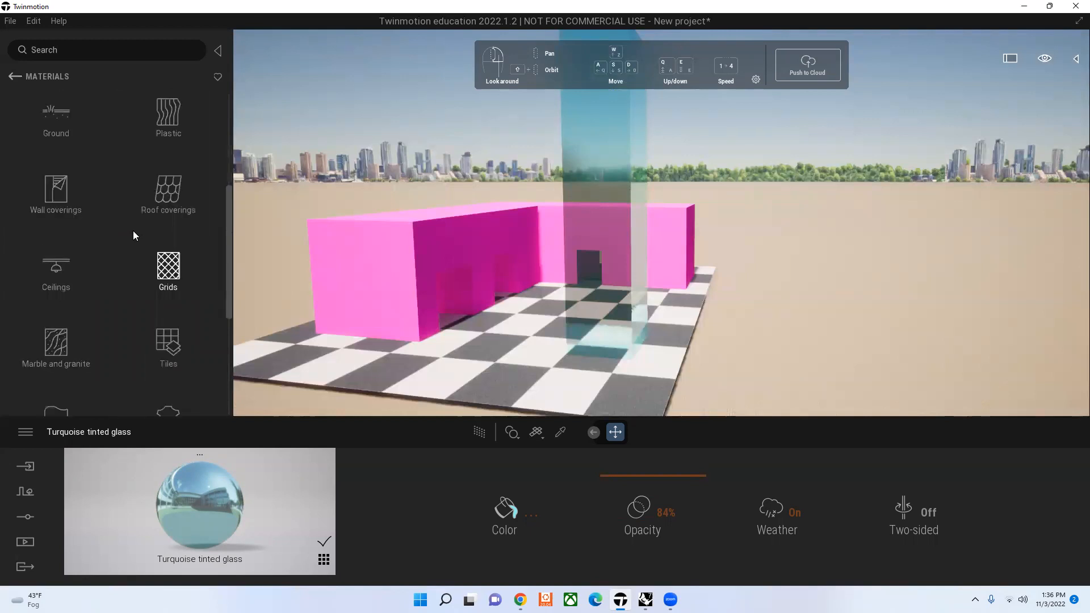
scroll(133, 230, down, 3)
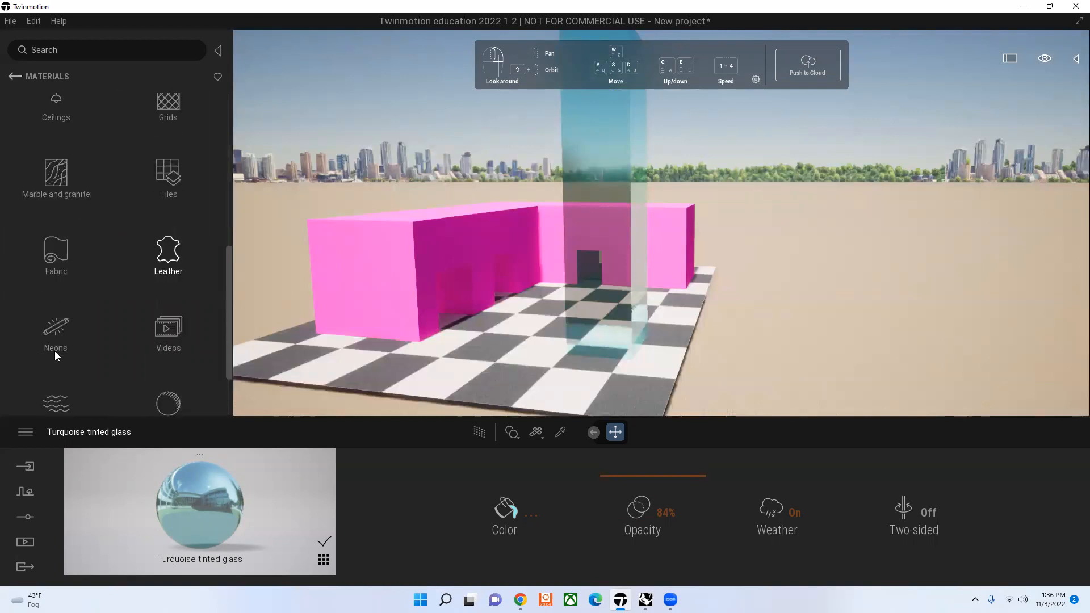
click(56, 401)
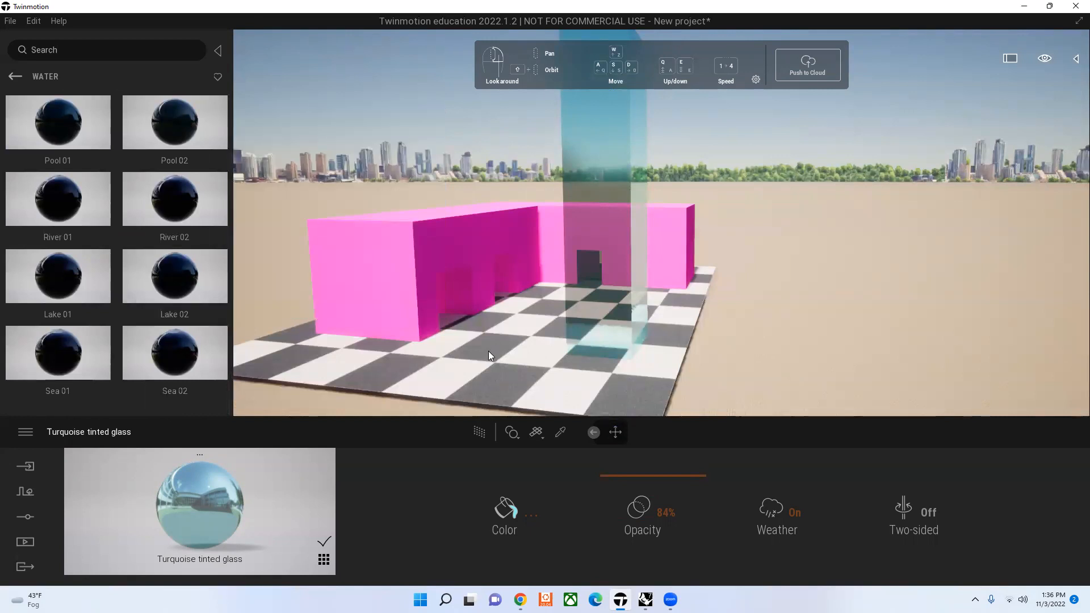
drag(174, 275, 491, 356)
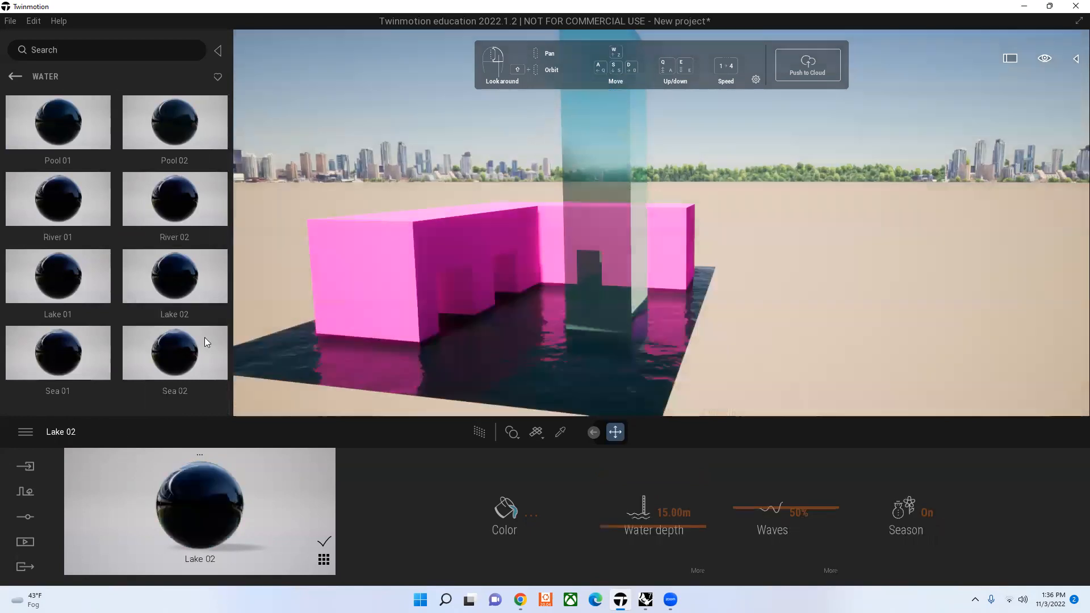
key(ctrl+z)
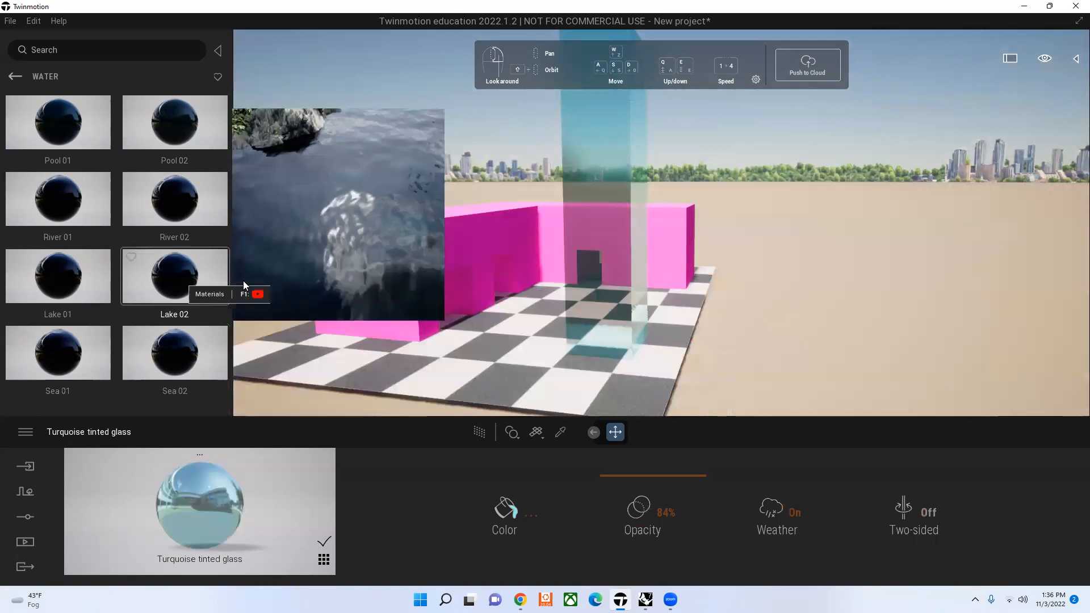
drag(243, 281, 260, 285)
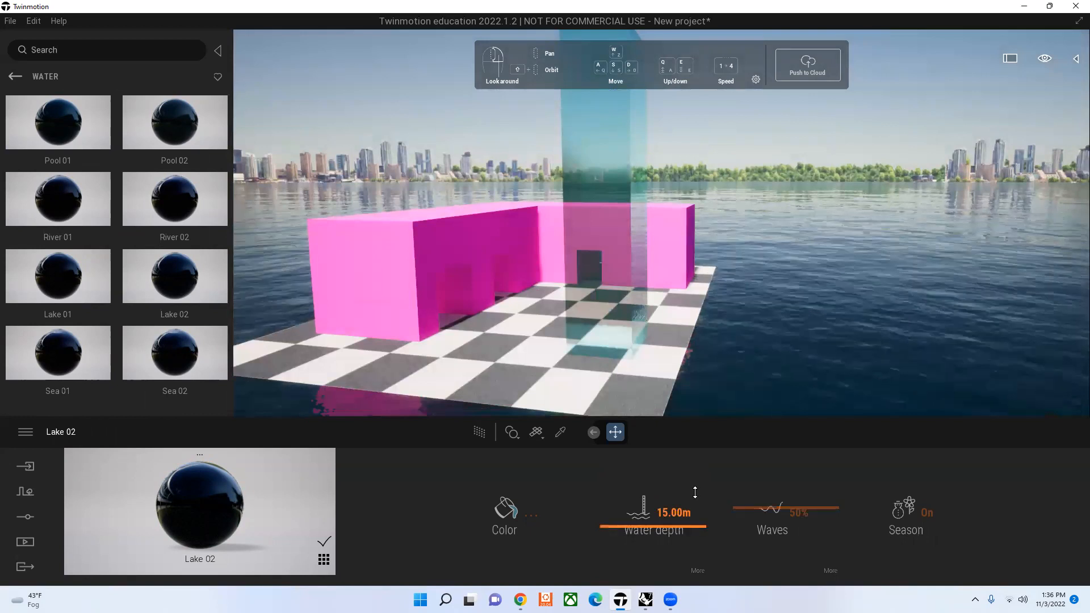
Step: Set the Lake 02 water depth to 32.84 m and its waves to 64%, keeping Season on
drag(695, 493, 792, 505)
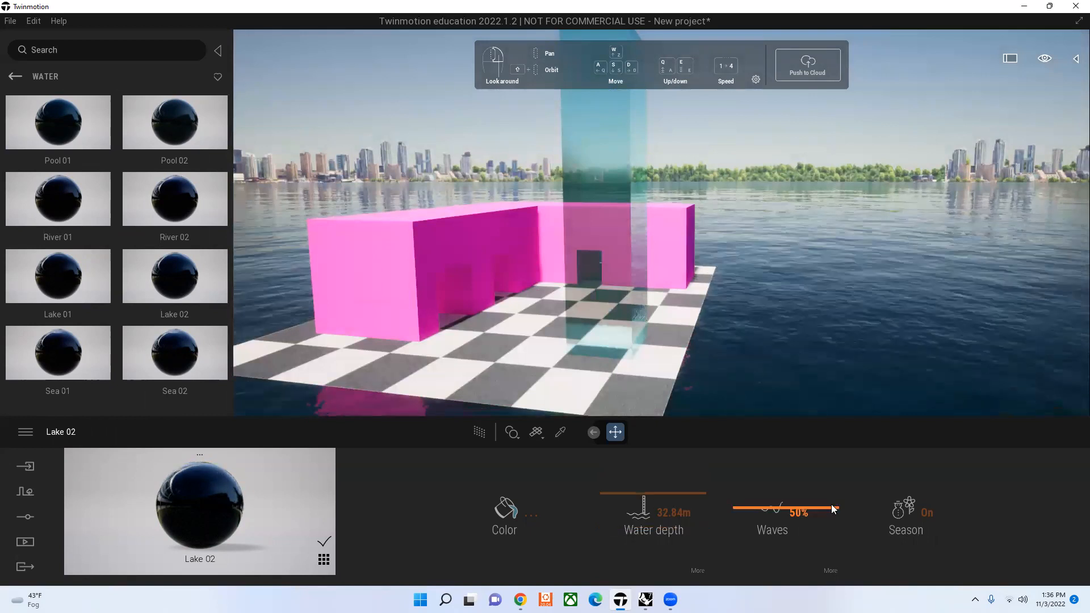
drag(828, 457, 824, 559)
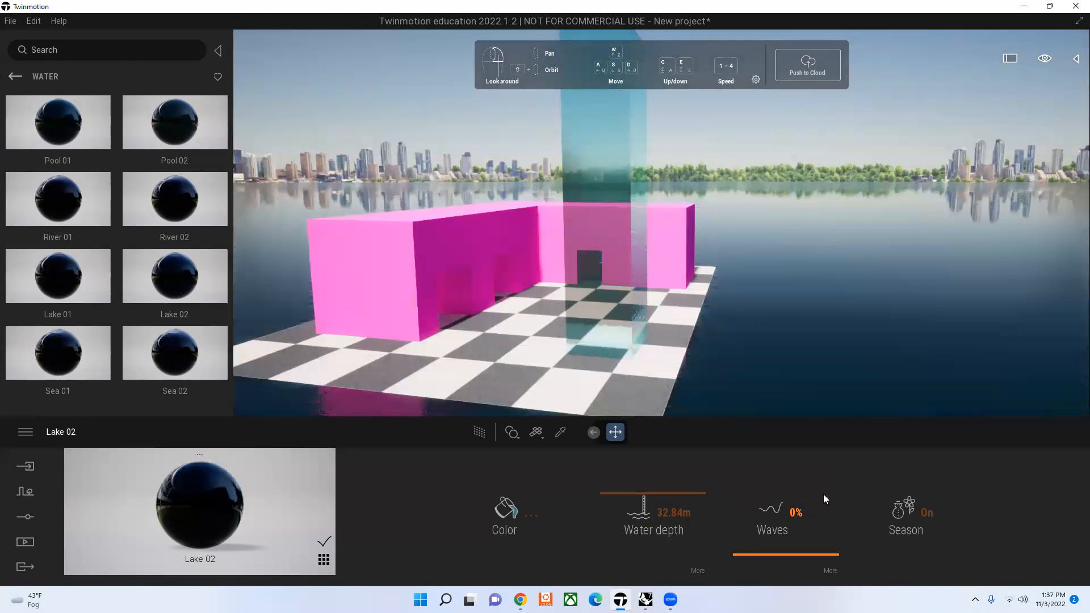
drag(824, 494, 922, 513)
click(922, 514)
click(922, 513)
Step: Change the Lake 02 water color to a very dark red, hex 2D0C07
click(506, 511)
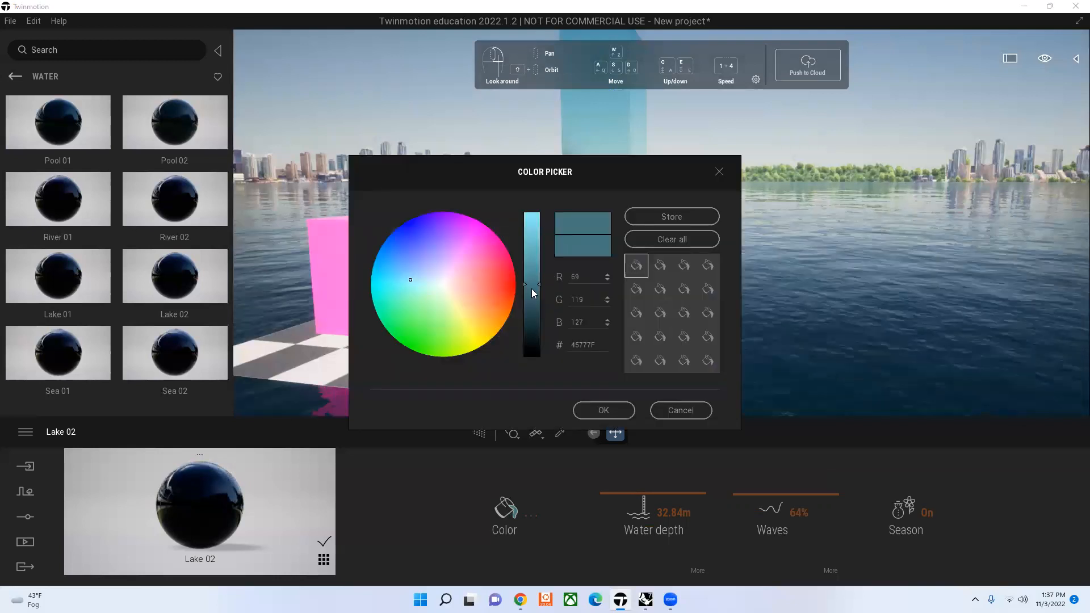
click(502, 291)
click(623, 408)
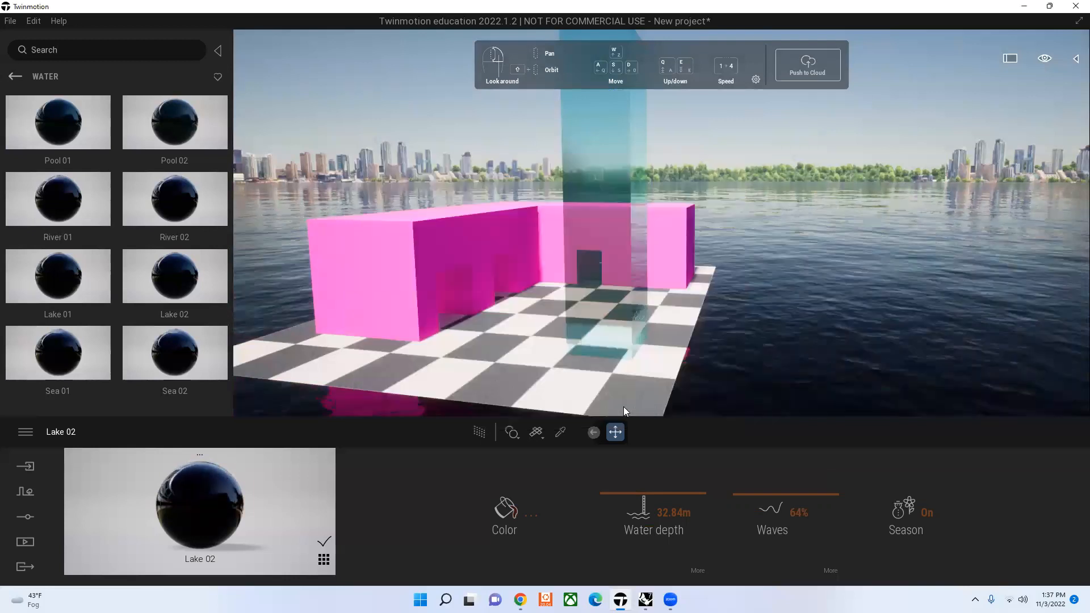
Step: Change the Lake 02 water color to a bright blue, about RGB 45, 80, 193
click(498, 506)
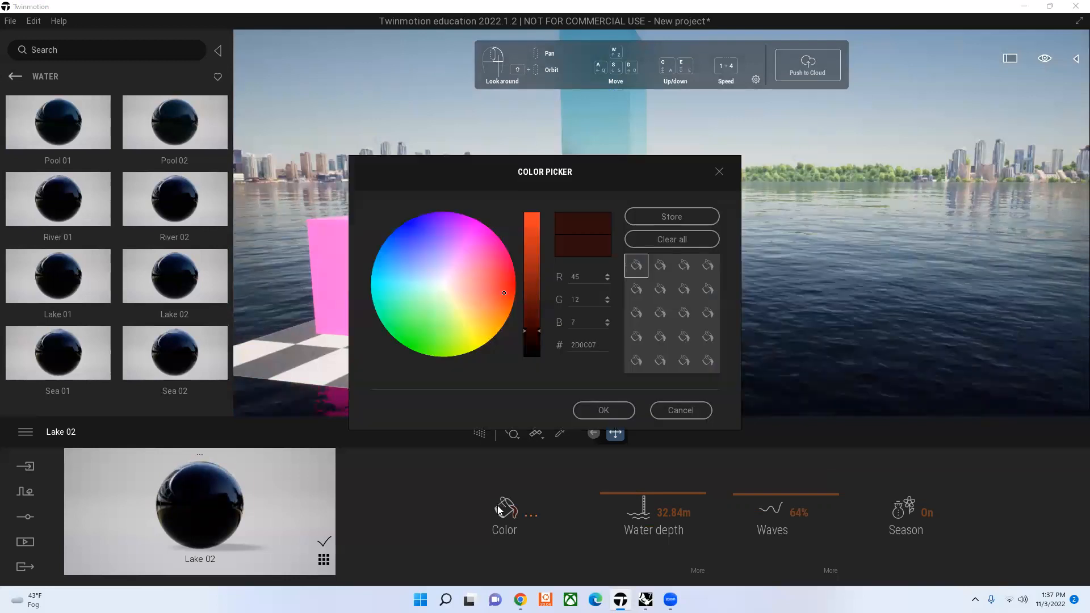
click(405, 245)
click(525, 249)
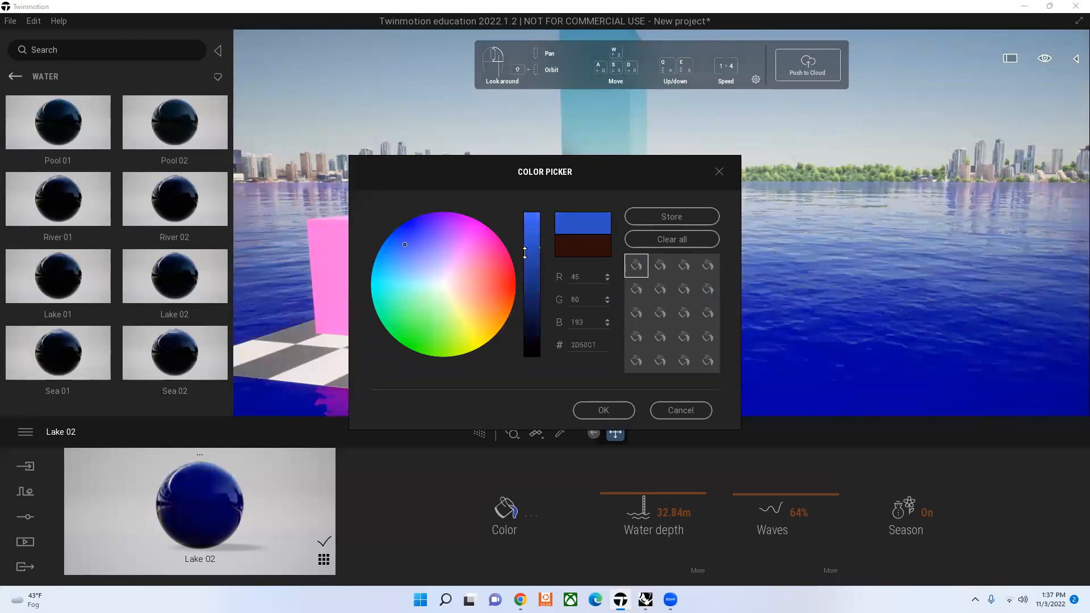
click(618, 408)
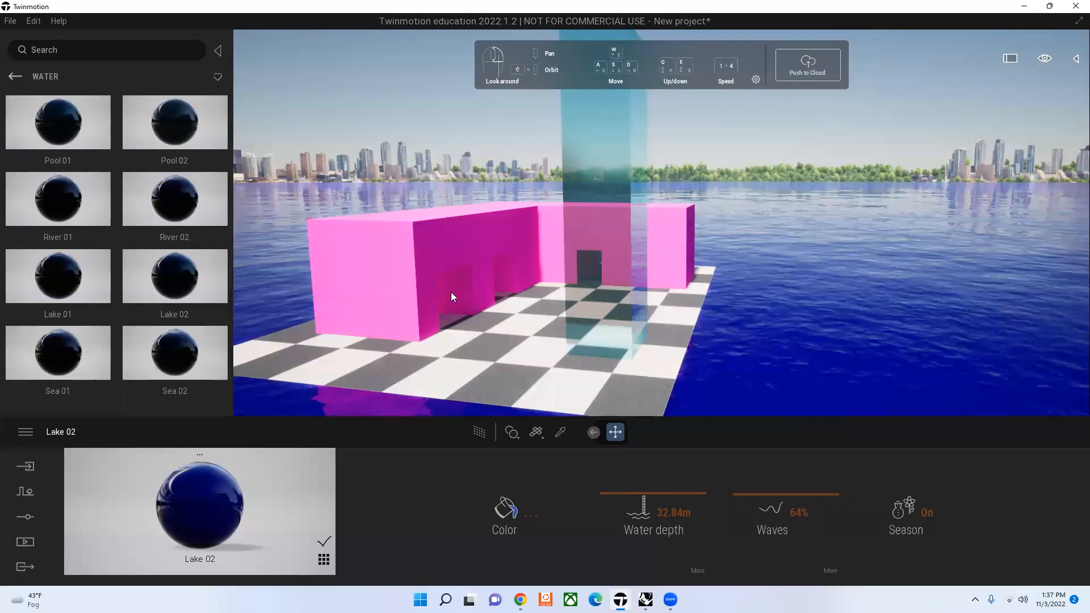
Step: Try Bare concrete 03 from the Concrete category on the surrounding water surface and undo it
key(a)
key(w)
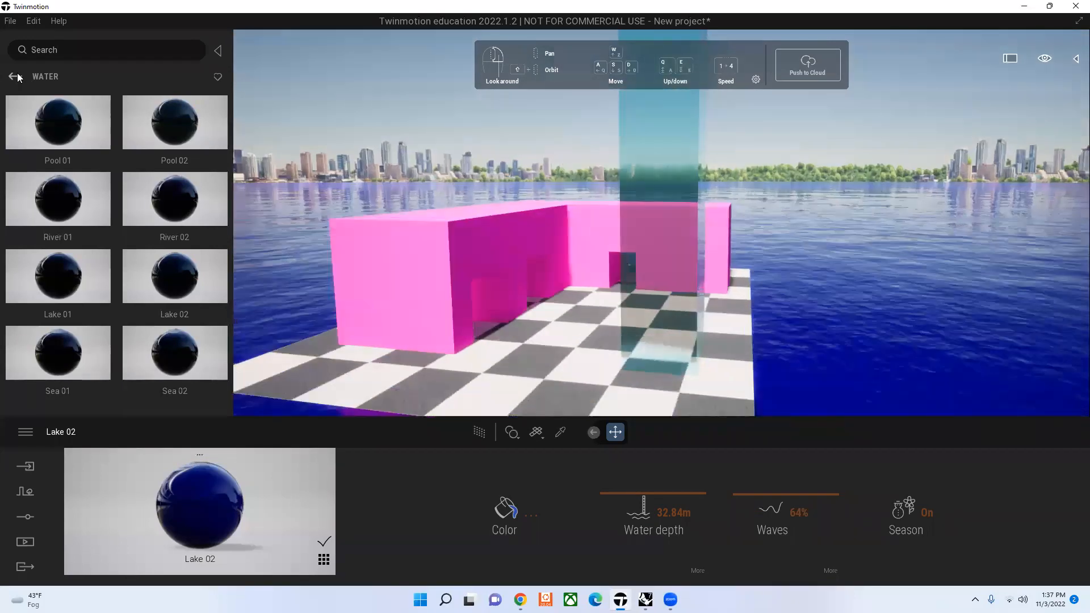
click(14, 76)
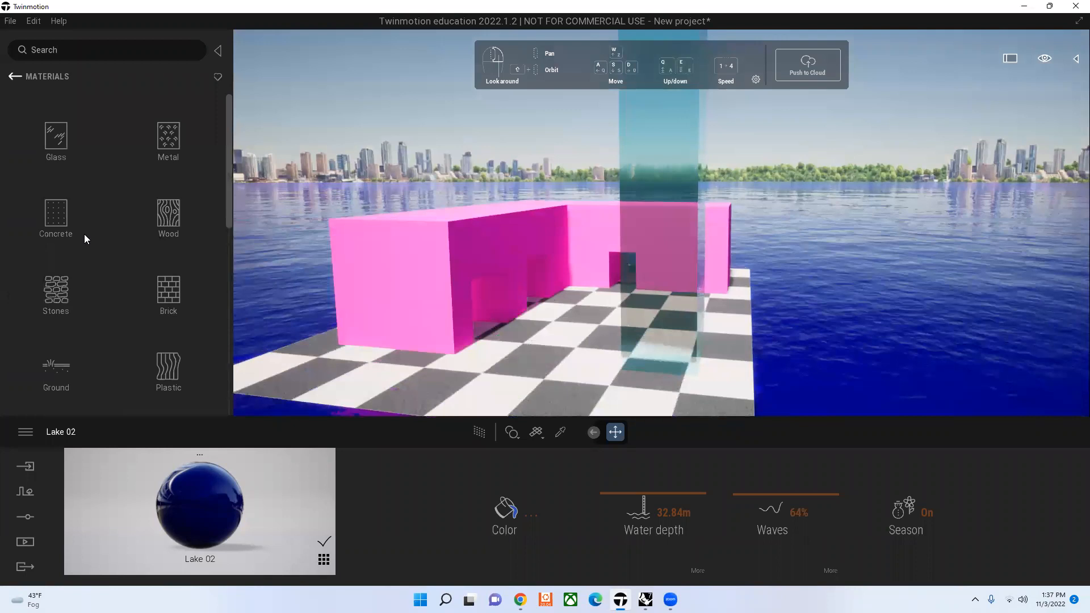
click(84, 234)
drag(298, 190, 323, 251)
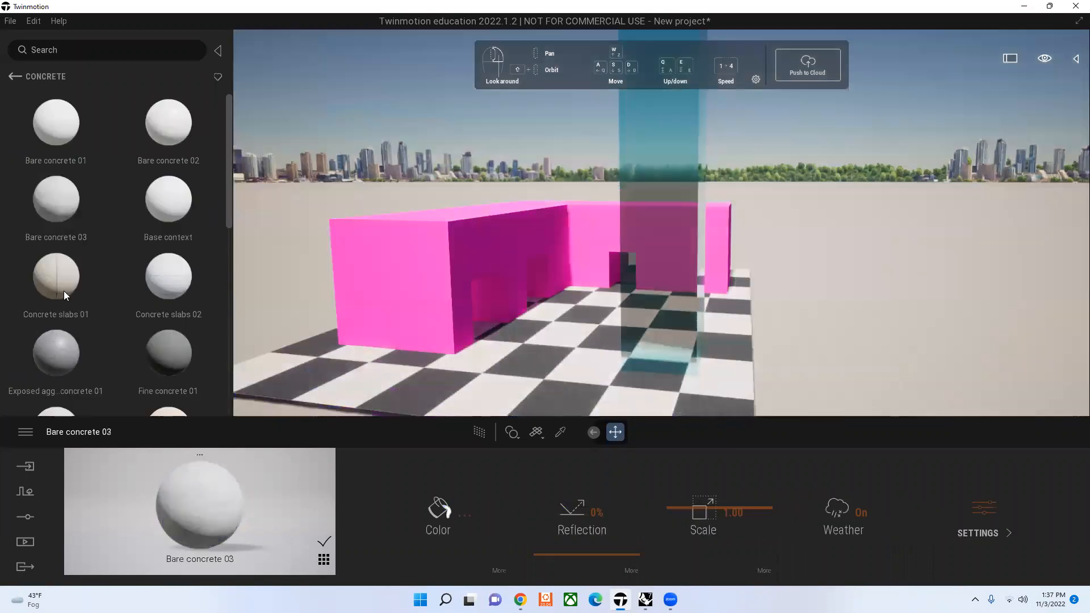
key(ctrl+z)
scroll(57, 273, down, 3)
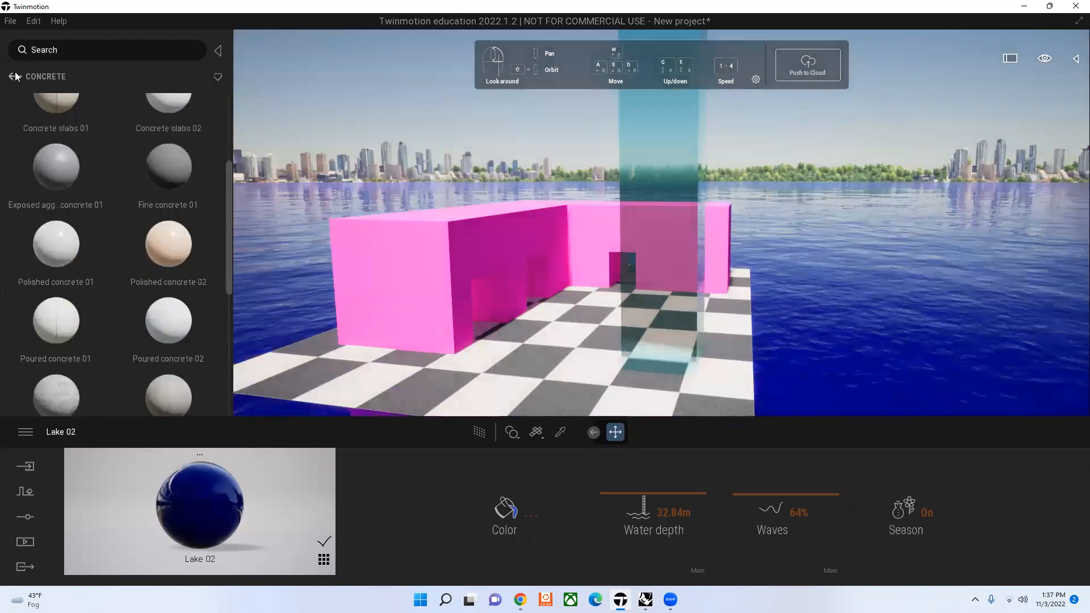
Step: Apply Clean brick 07 from the Brick category to the tower
click(13, 76)
click(178, 306)
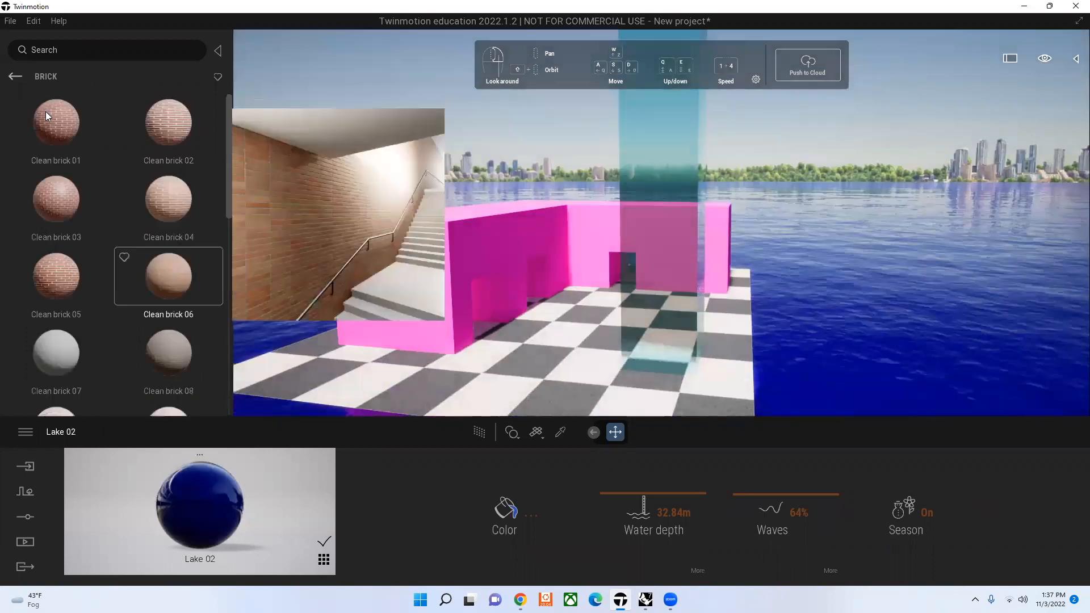
scroll(58, 210, down, 3)
drag(58, 212, 654, 302)
Step: Try green and orange tints on the tower's Clean brick 07 and set its color to hot pink, hex FF0092
click(439, 508)
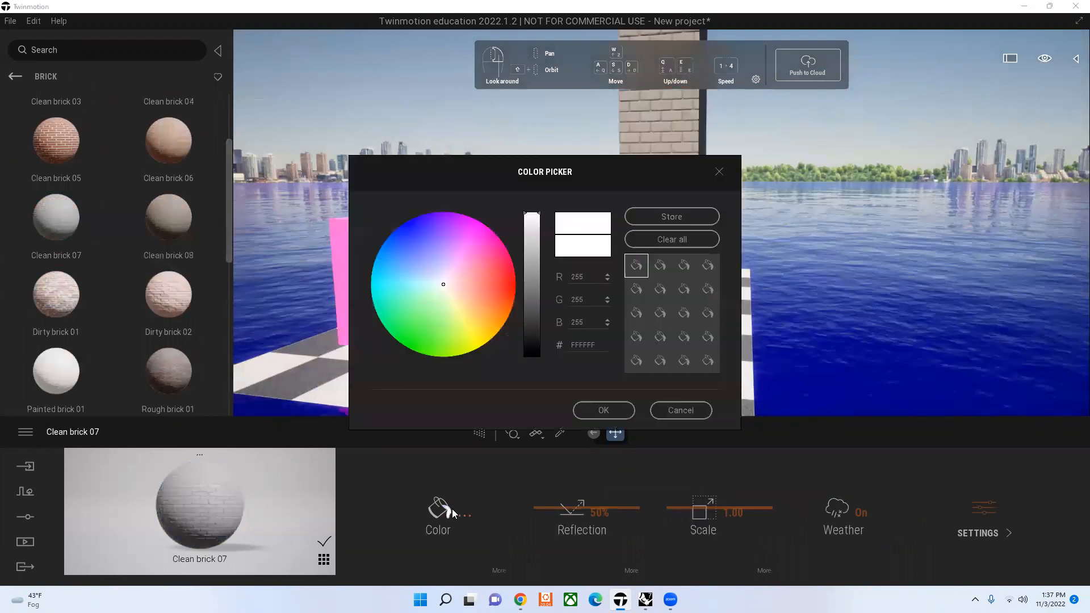
click(415, 340)
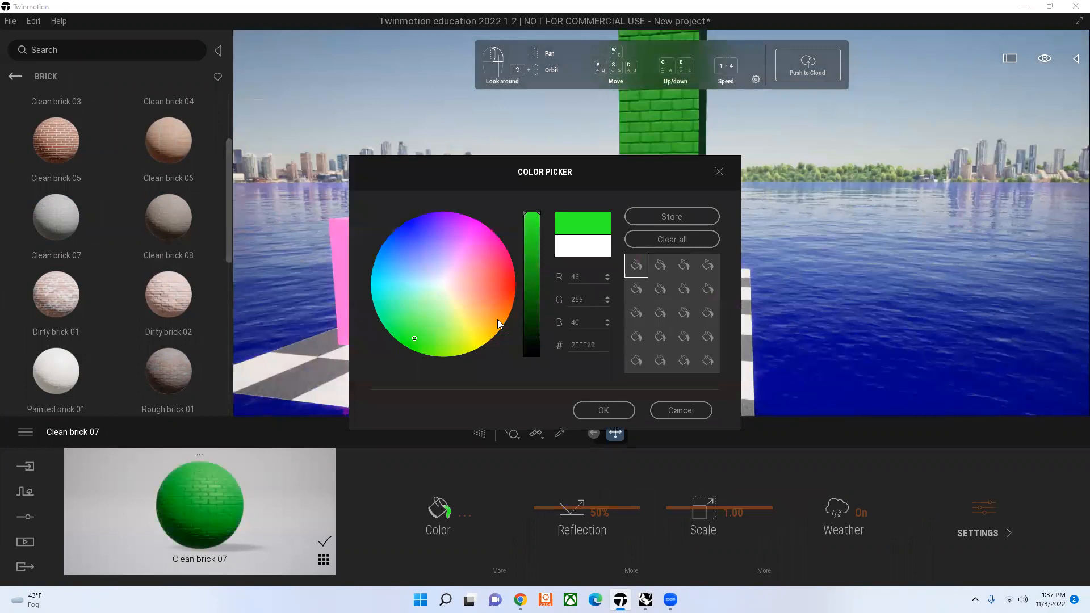
click(496, 320)
click(493, 245)
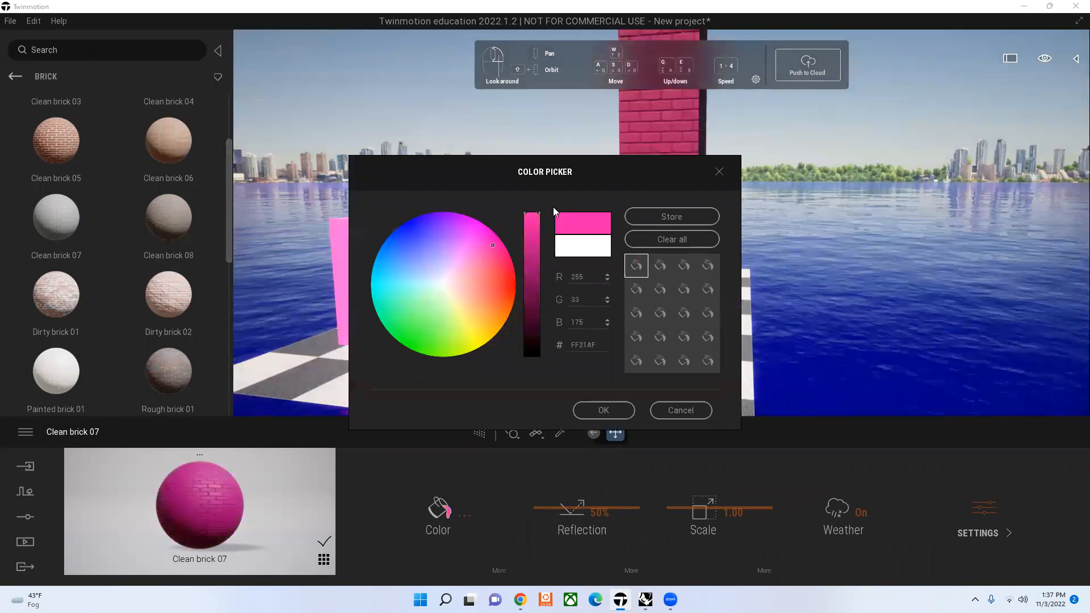
drag(492, 245, 554, 208)
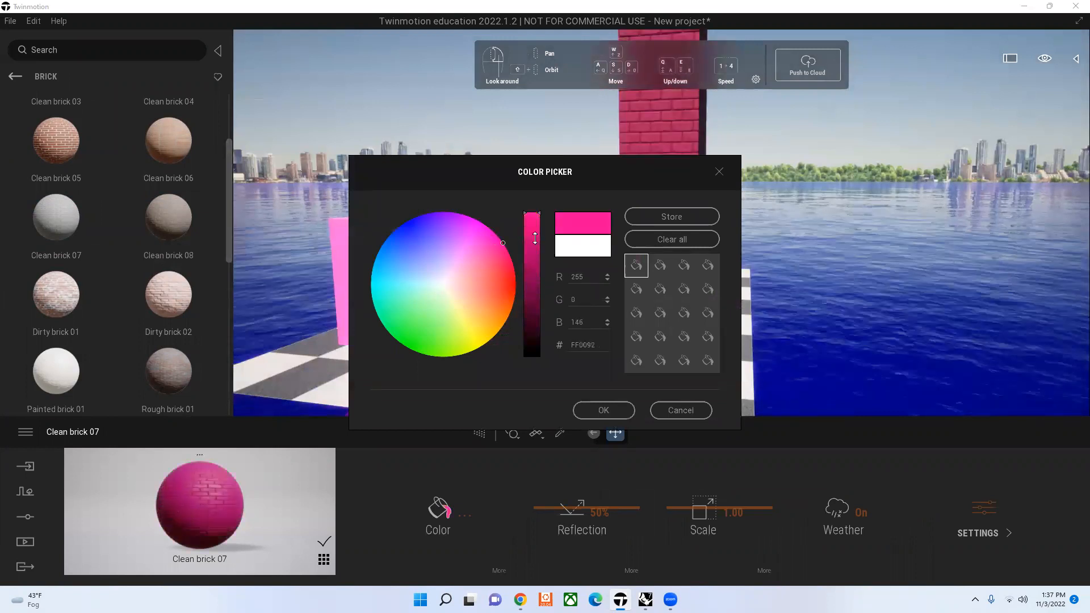
click(603, 410)
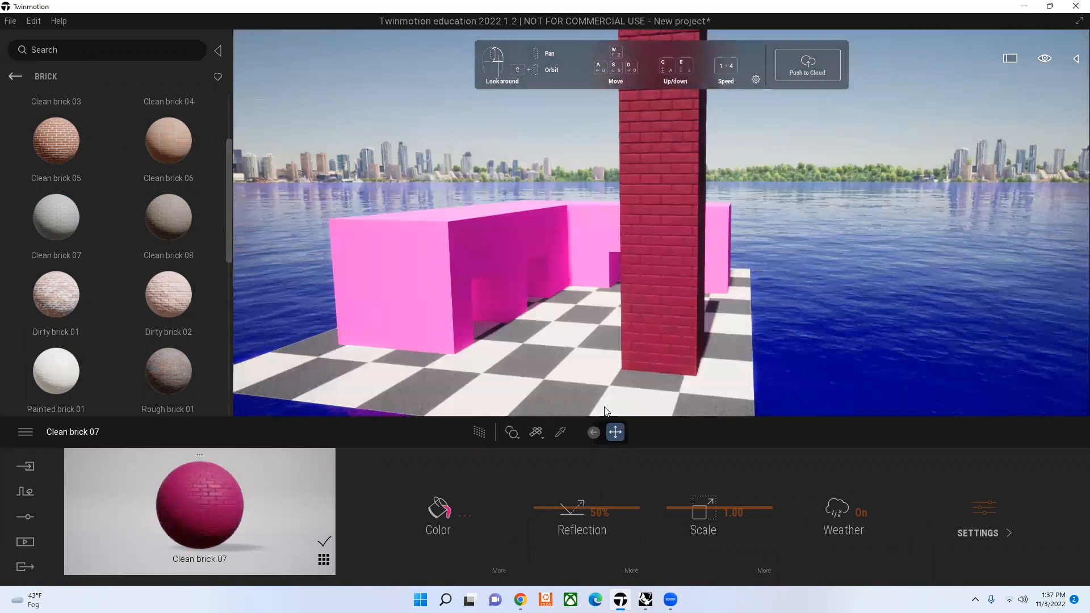
Step: Set the reflection of the tower's Clean brick 07 to 0% and its scale to 0.57
click(709, 518)
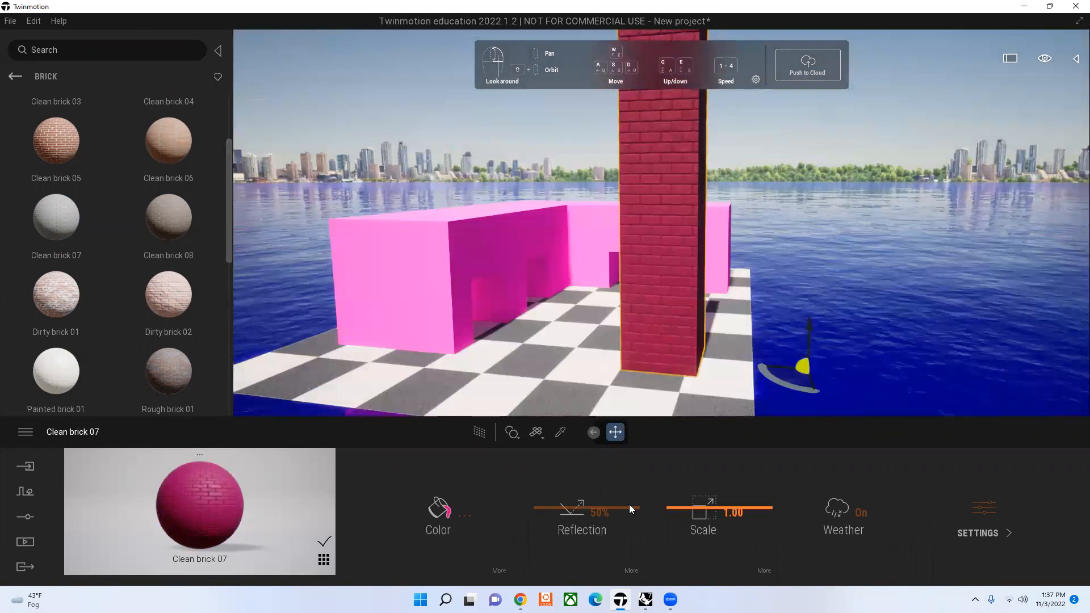
click(643, 572)
drag(750, 495, 699, 177)
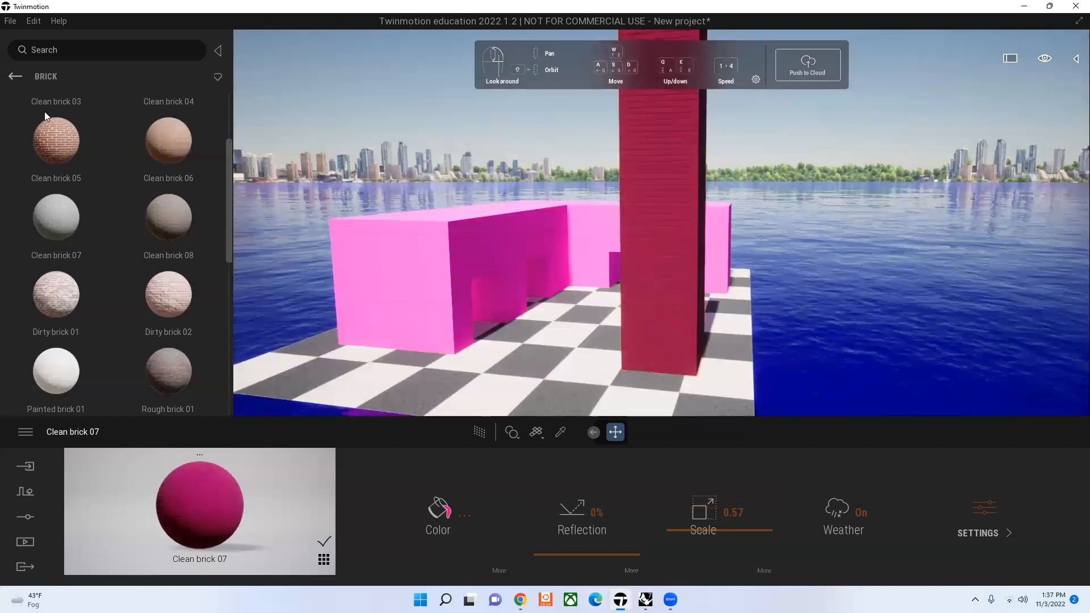
Step: Sample the Glossy plastic material from the pink building with the Material picker and apply it to the tower
click(28, 76)
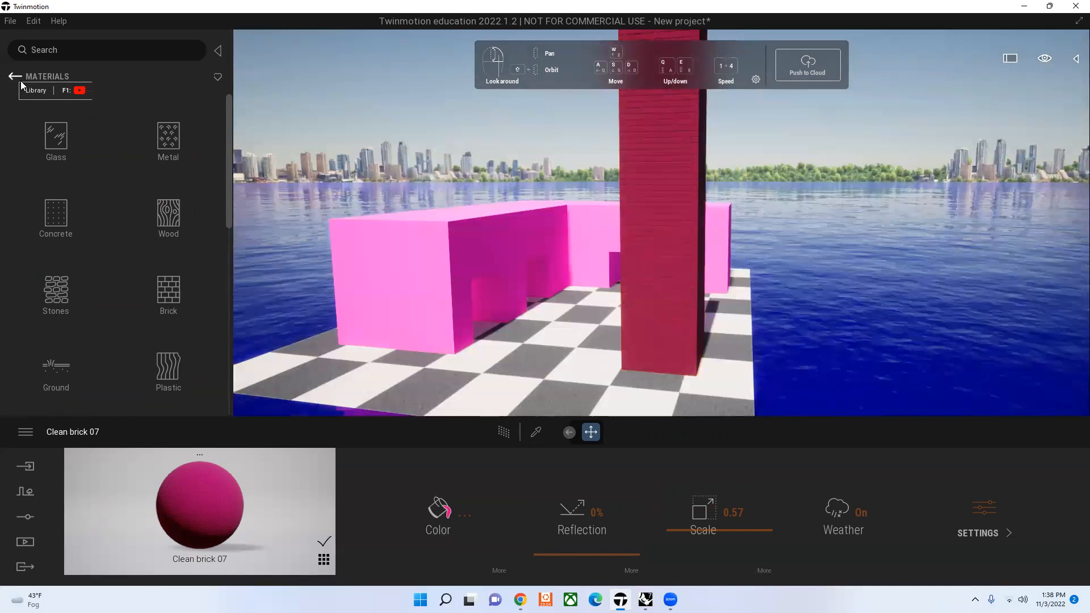
click(62, 80)
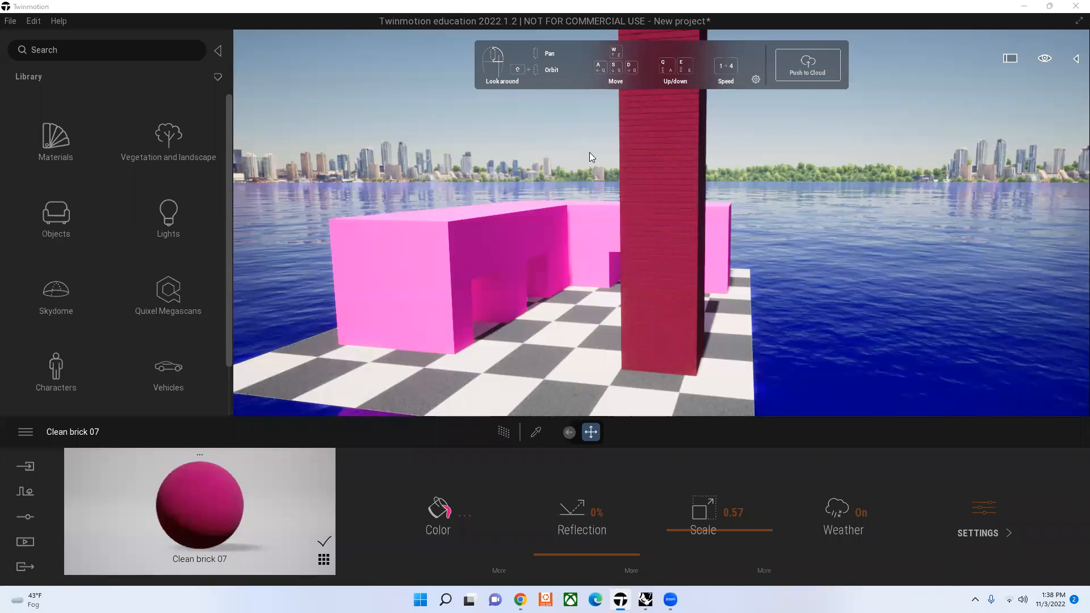
click(654, 304)
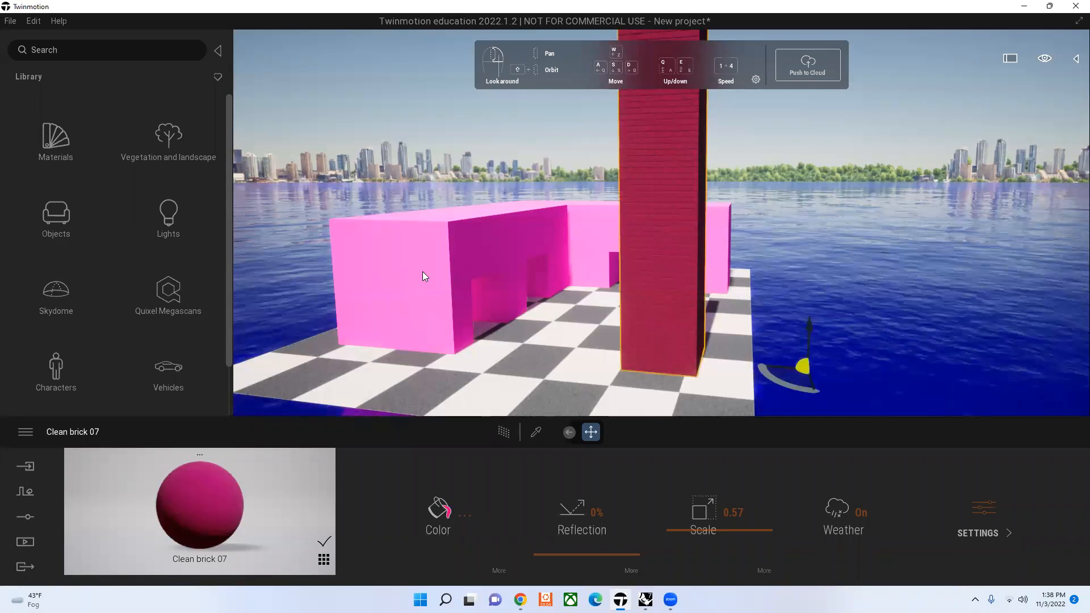
click(535, 431)
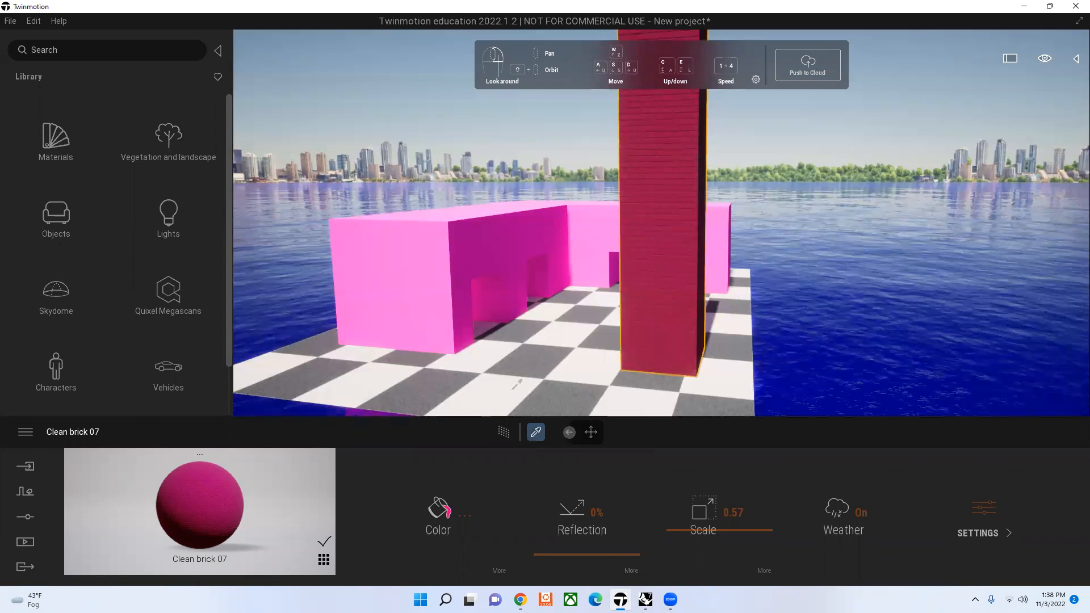
click(435, 248)
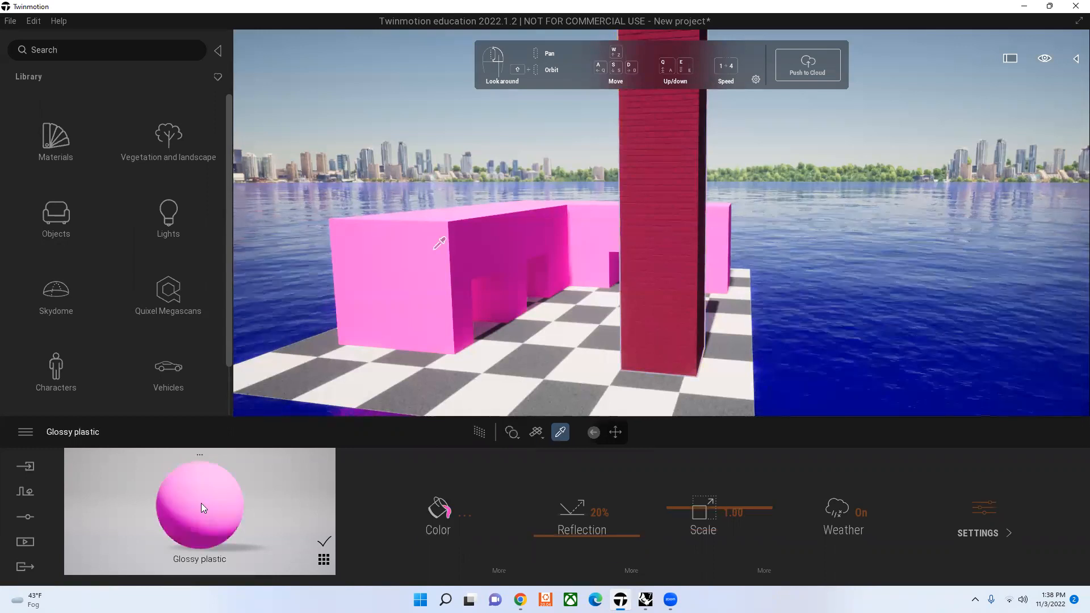
drag(457, 431, 663, 290)
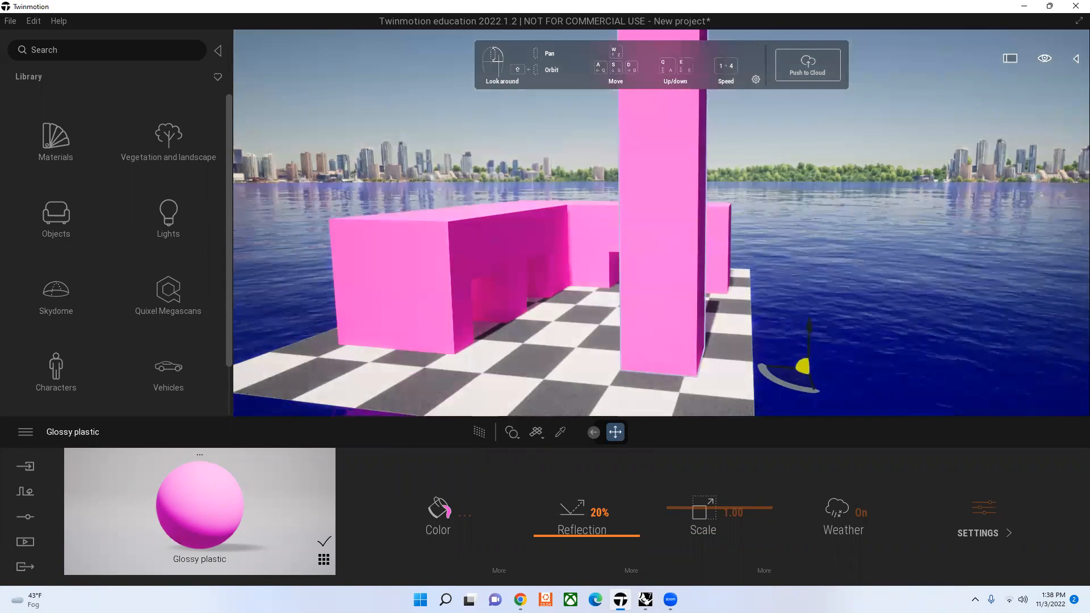
Step: Sample the Checker linoleum material from the checkered floor with the Material picker
click(560, 432)
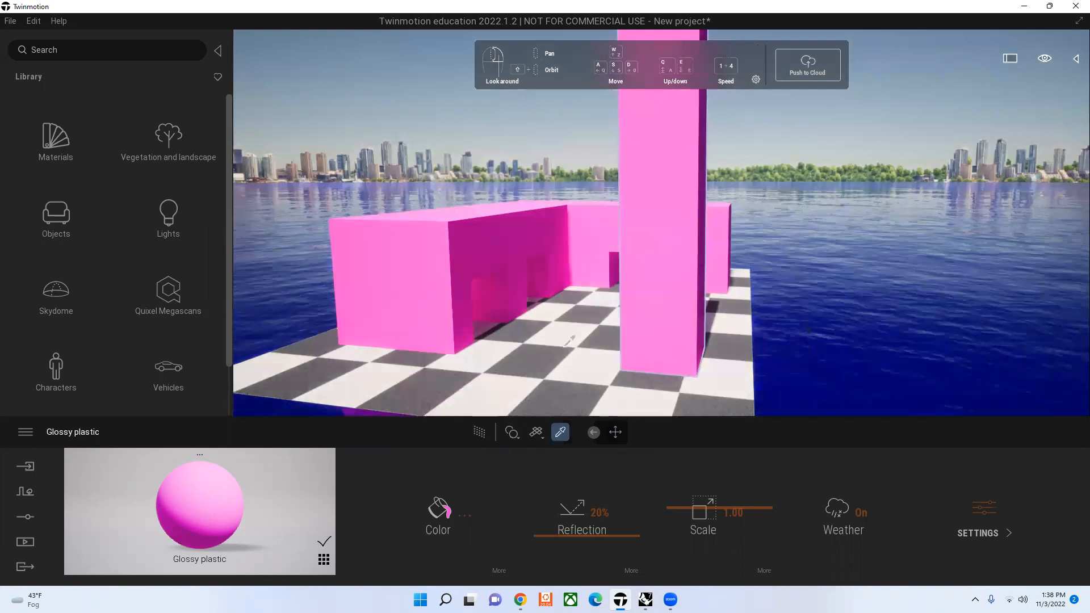
click(560, 353)
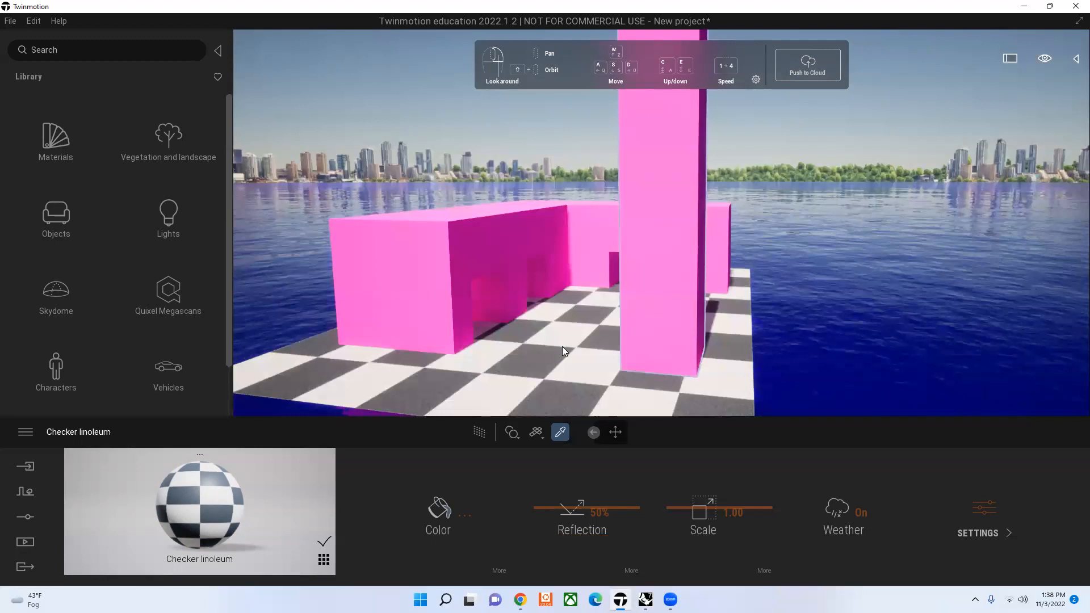
Step: Try to apply the Checker linoleum material to the pink tower
click(662, 292)
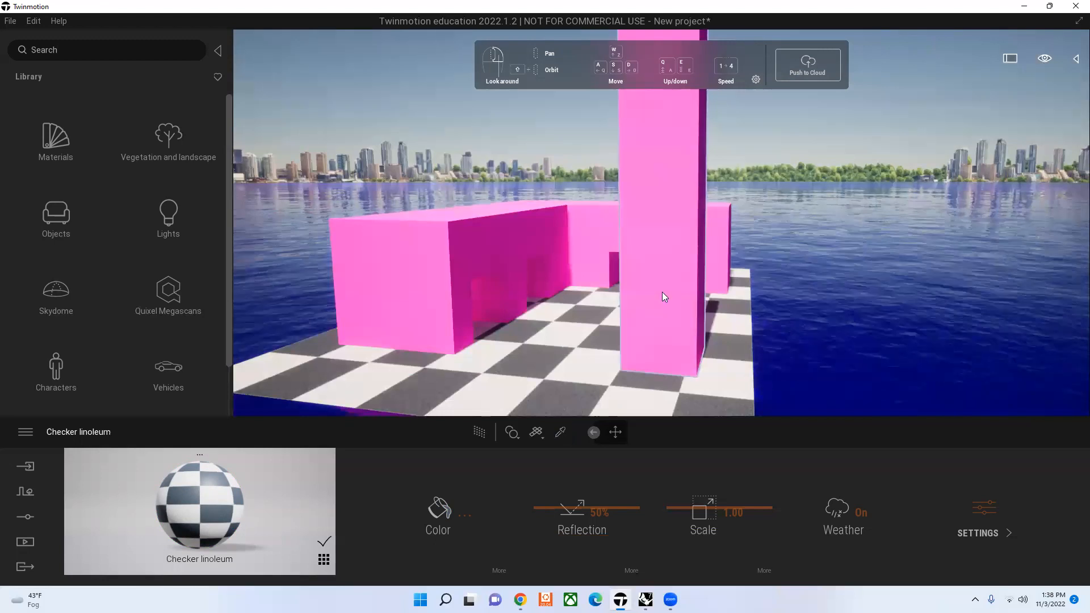
drag(258, 489, 662, 316)
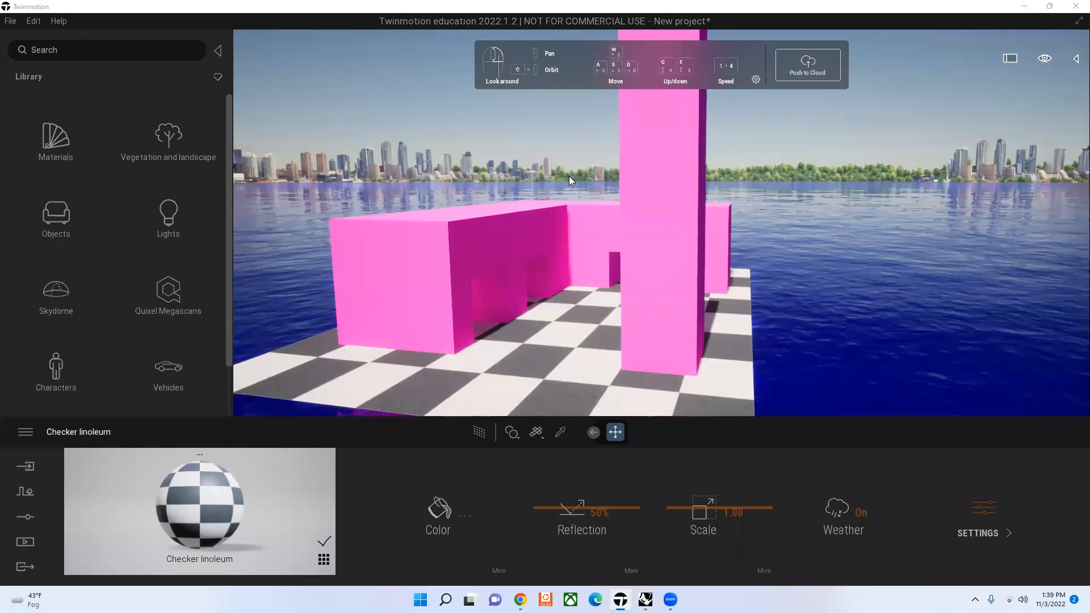
Step: Sample the pink building's Glossy plastic with the Material picker, try 100% reflection and set the reflection to 35%
click(500, 244)
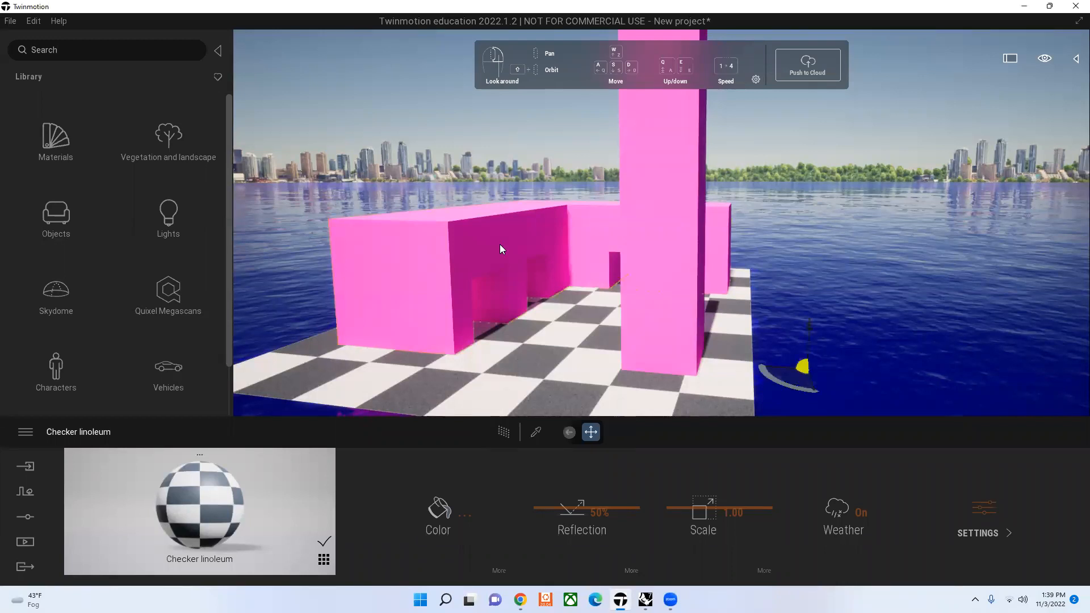
click(535, 432)
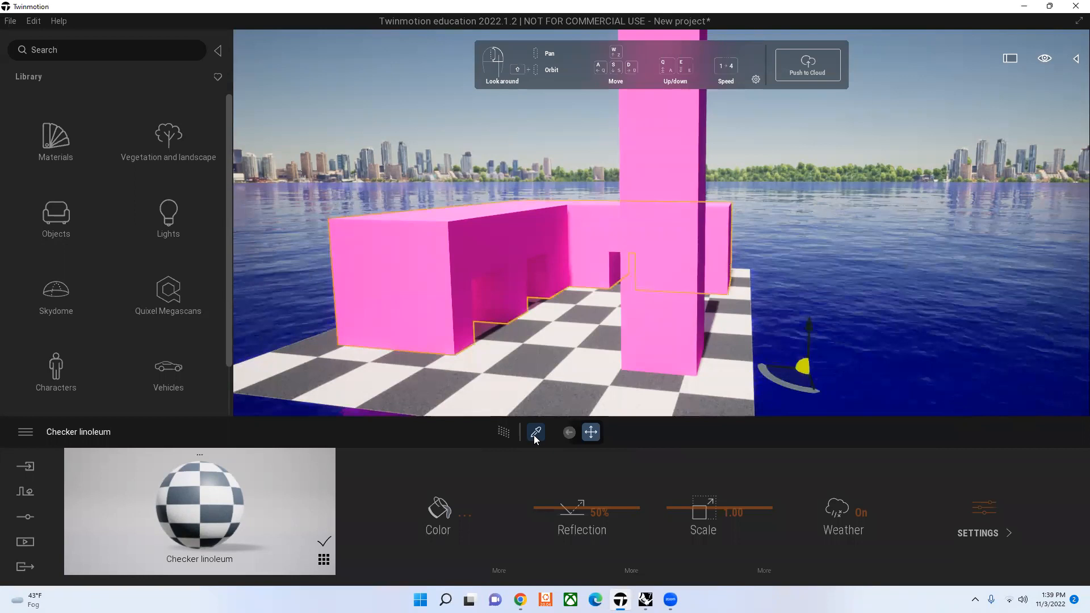
click(535, 433)
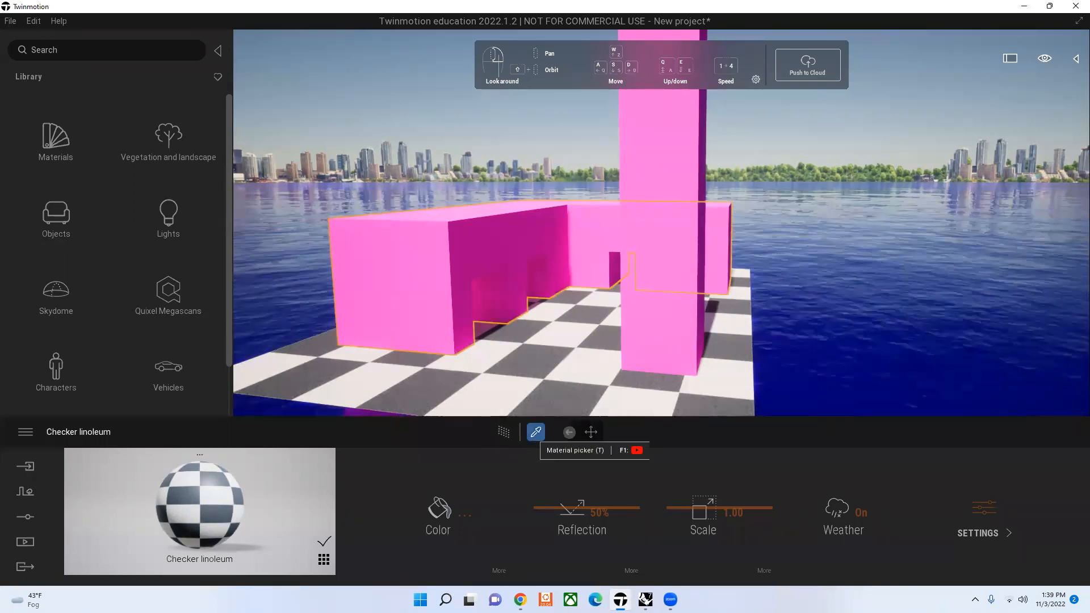
click(424, 242)
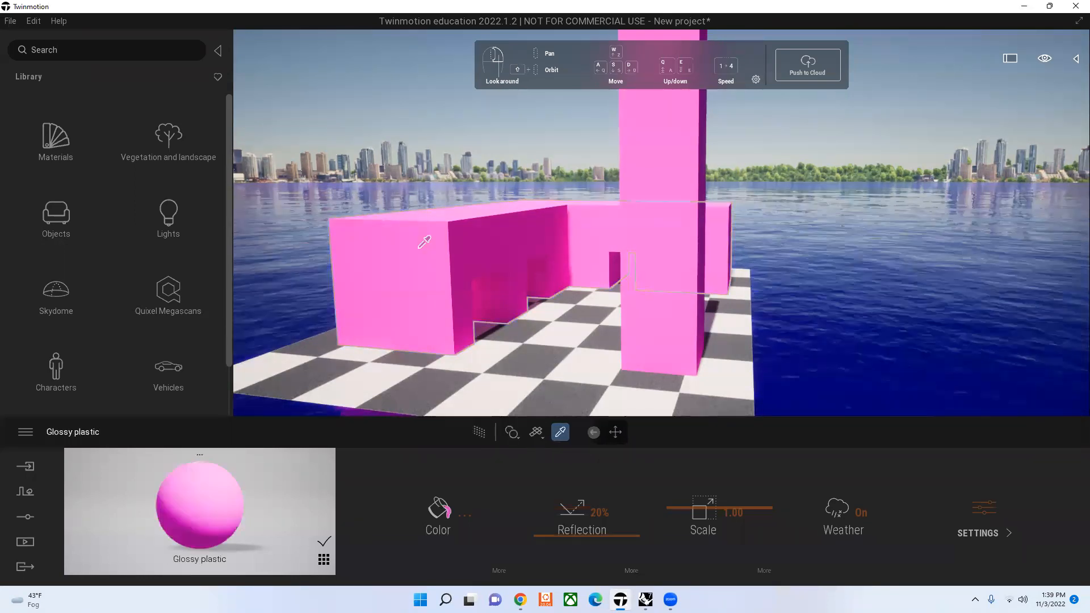
drag(621, 535, 606, 442)
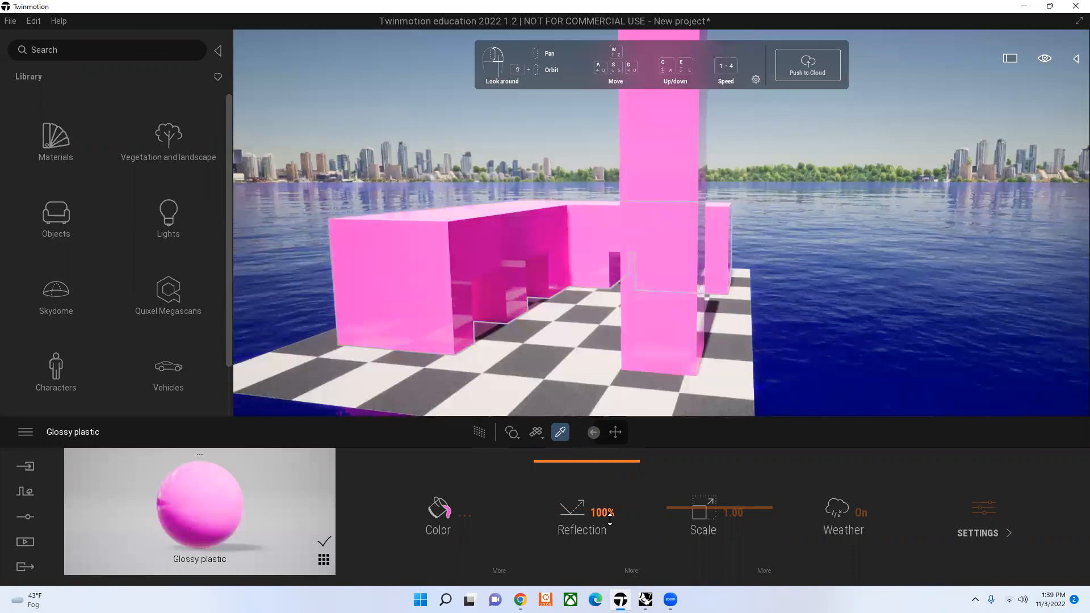
drag(610, 519, 217, 180)
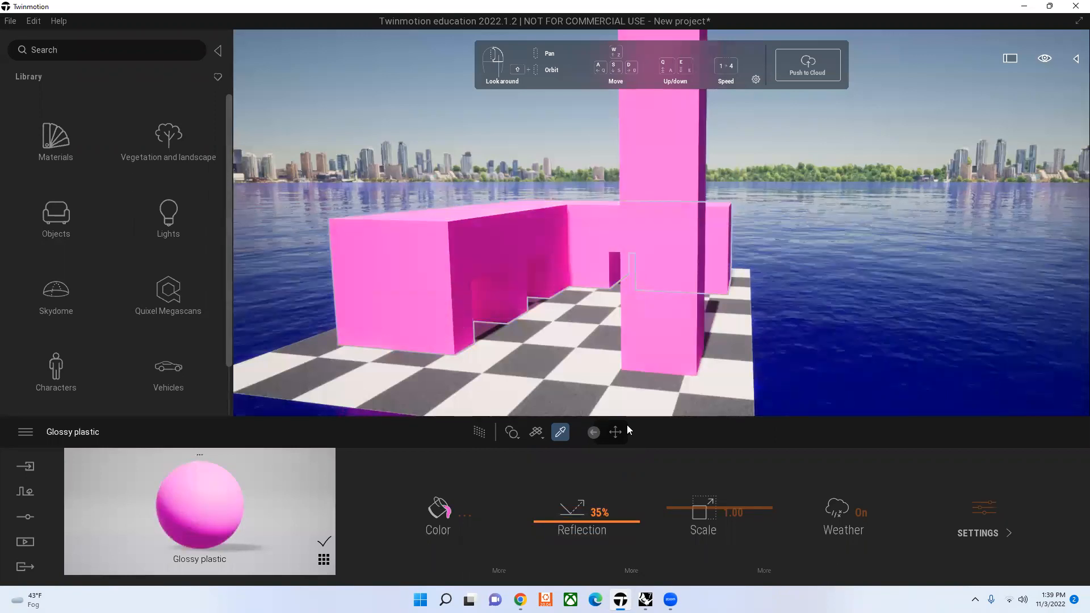
click(606, 441)
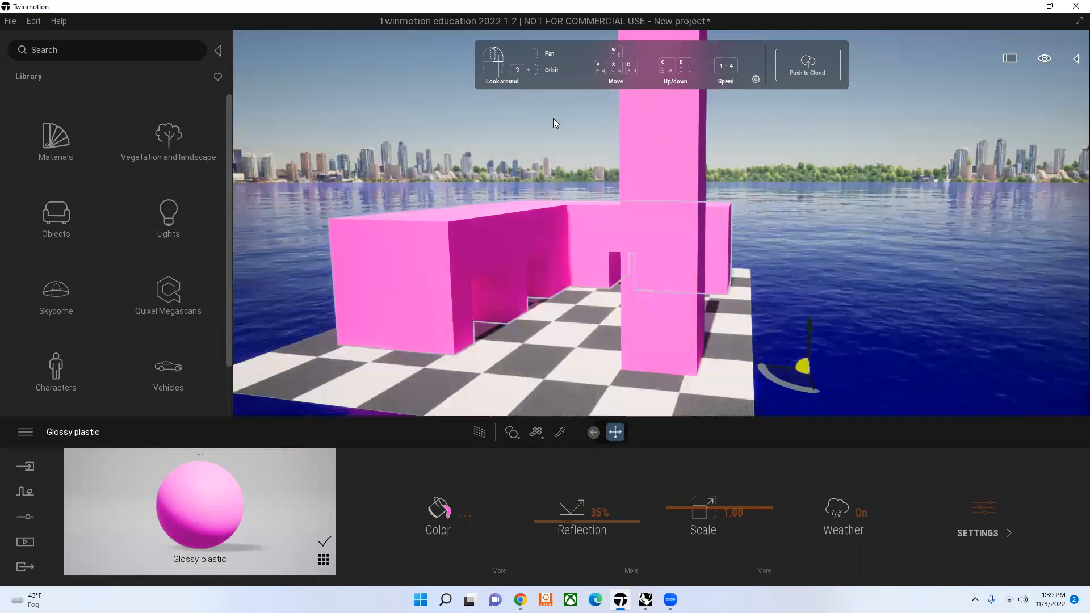
click(555, 122)
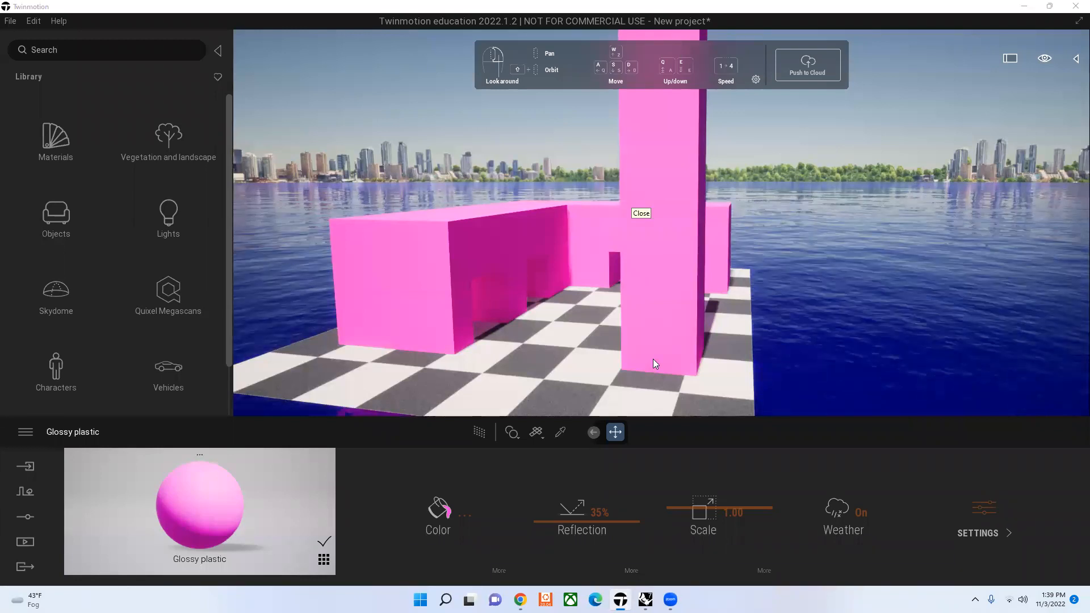
Step: Sample the Checker linoleum from the floor with the Material picker and try rotating its texture
click(576, 392)
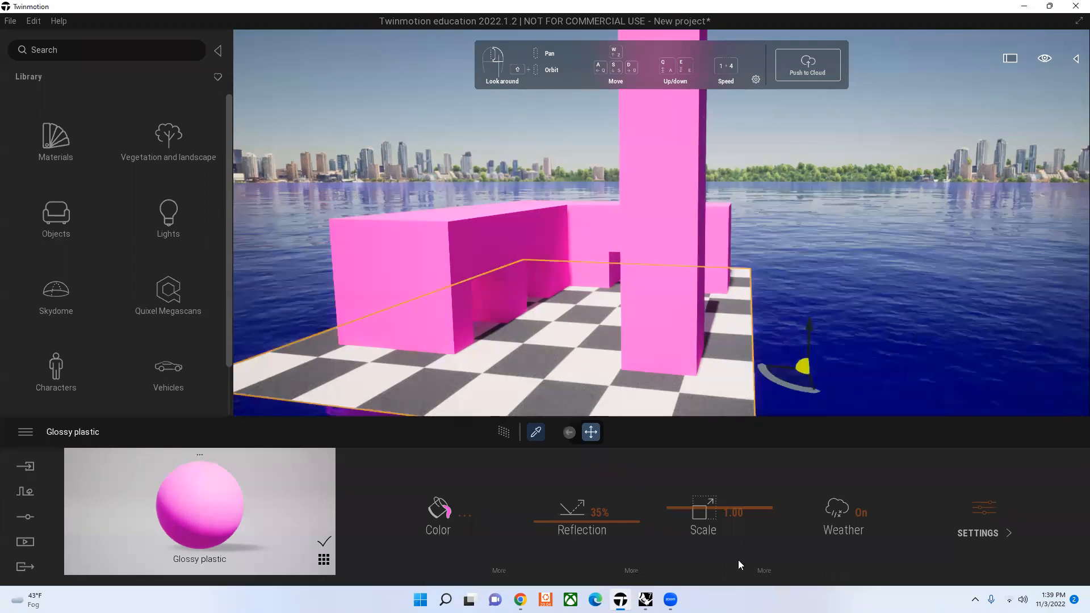
click(765, 570)
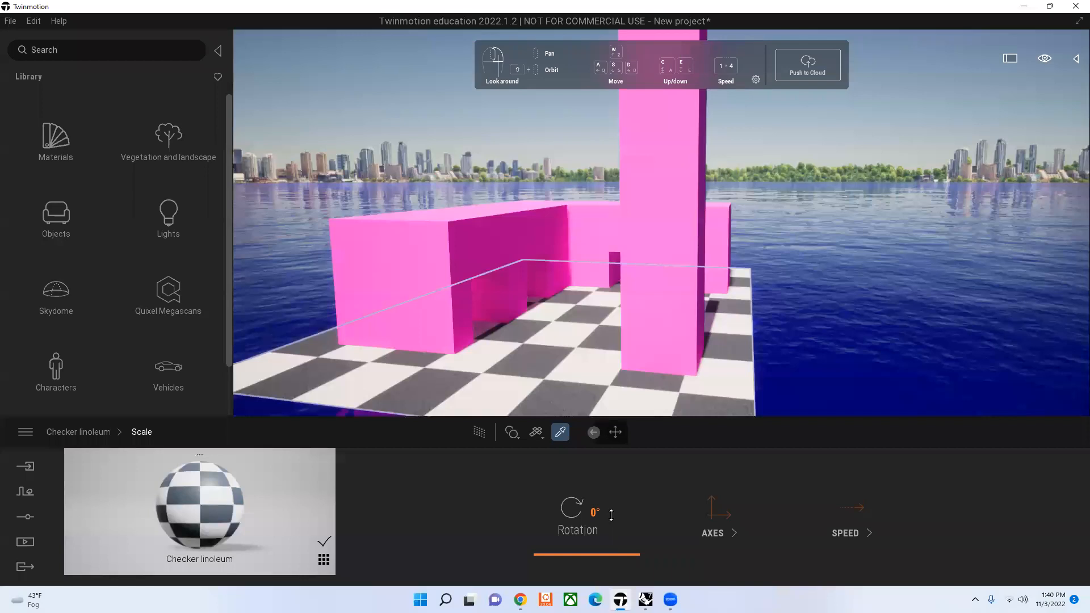
drag(611, 515, 601, 585)
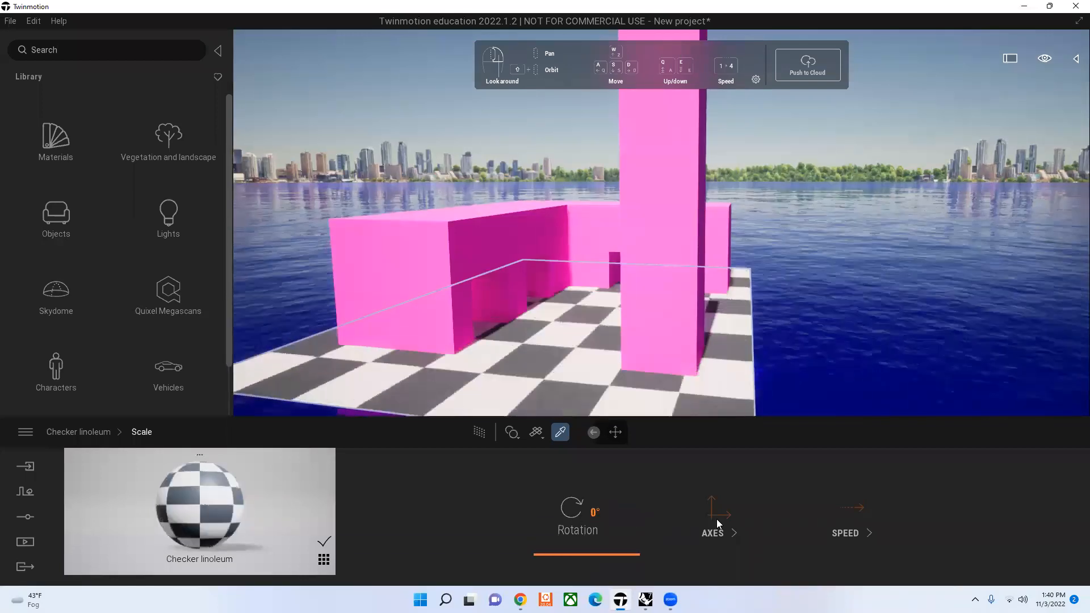
Step: Try stretching the floor's Checker linoleum texture on the X and Y axes and leave its axes settings
click(690, 550)
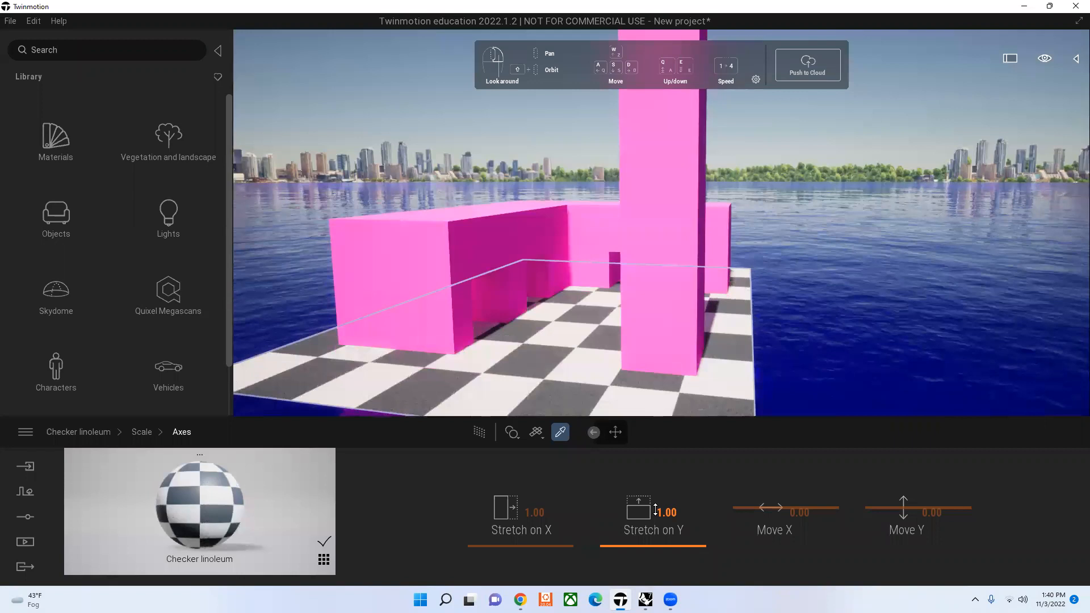
drag(656, 510, 557, 544)
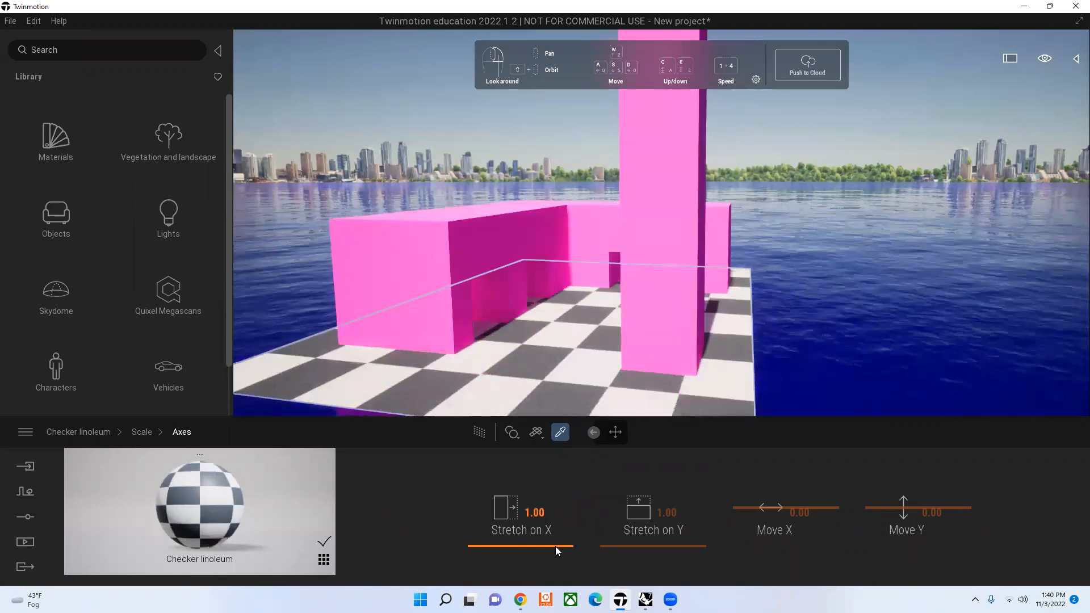
mouse_move(554, 520)
mouse_down()
mouse_move(552, 459)
mouse_move(541, 550)
mouse_move(548, 535)
mouse_up()
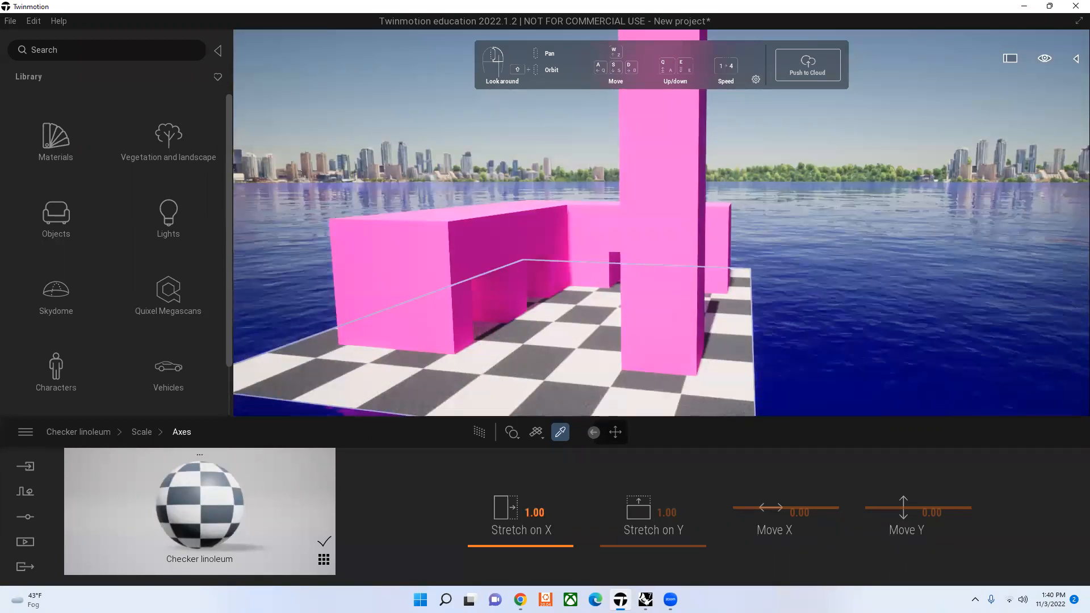
click(616, 433)
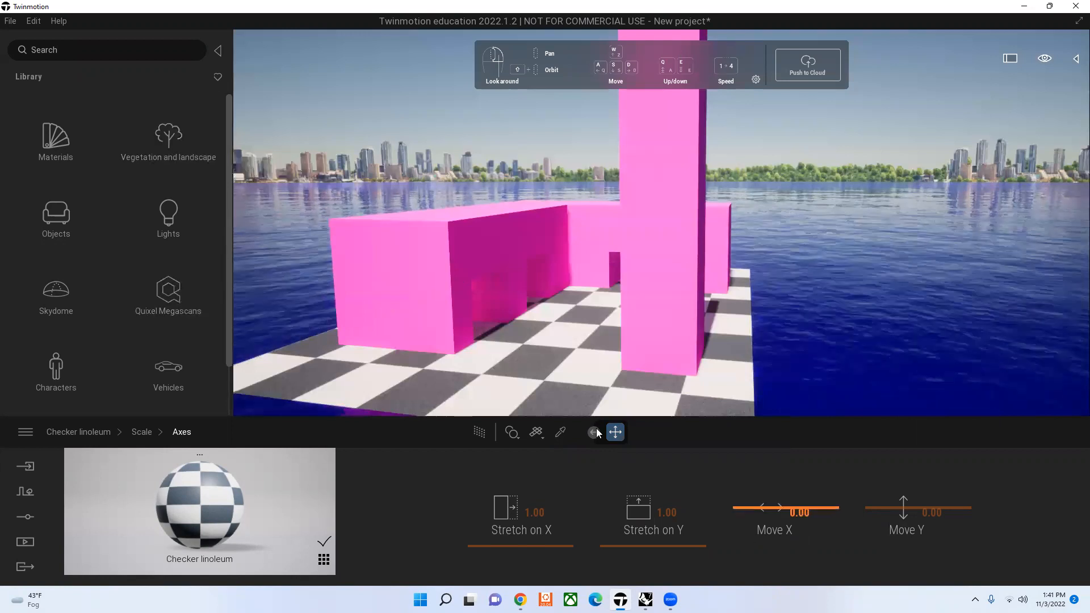
click(410, 227)
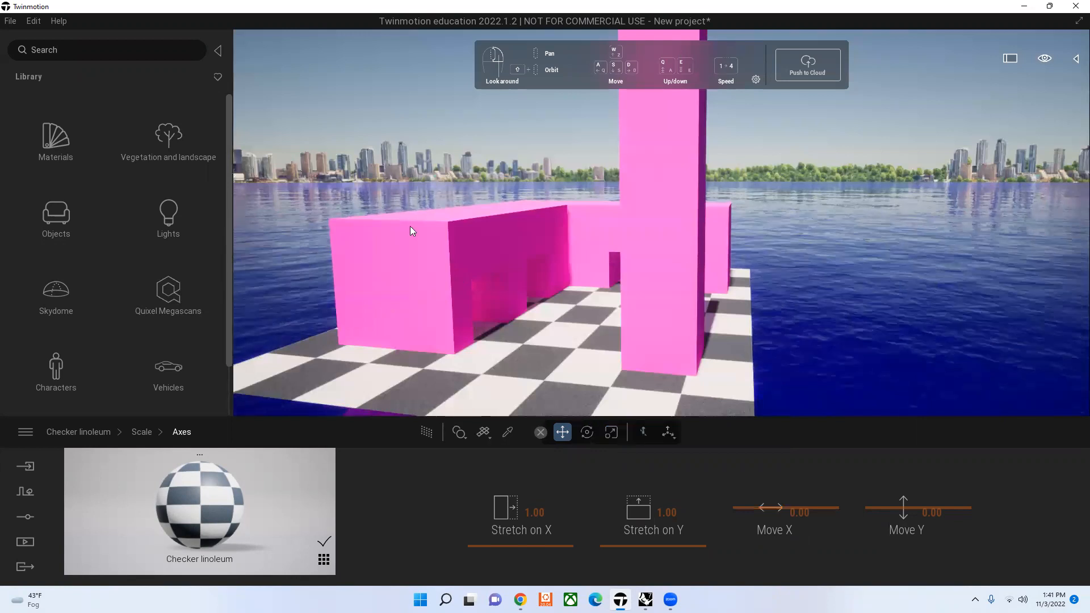
click(406, 268)
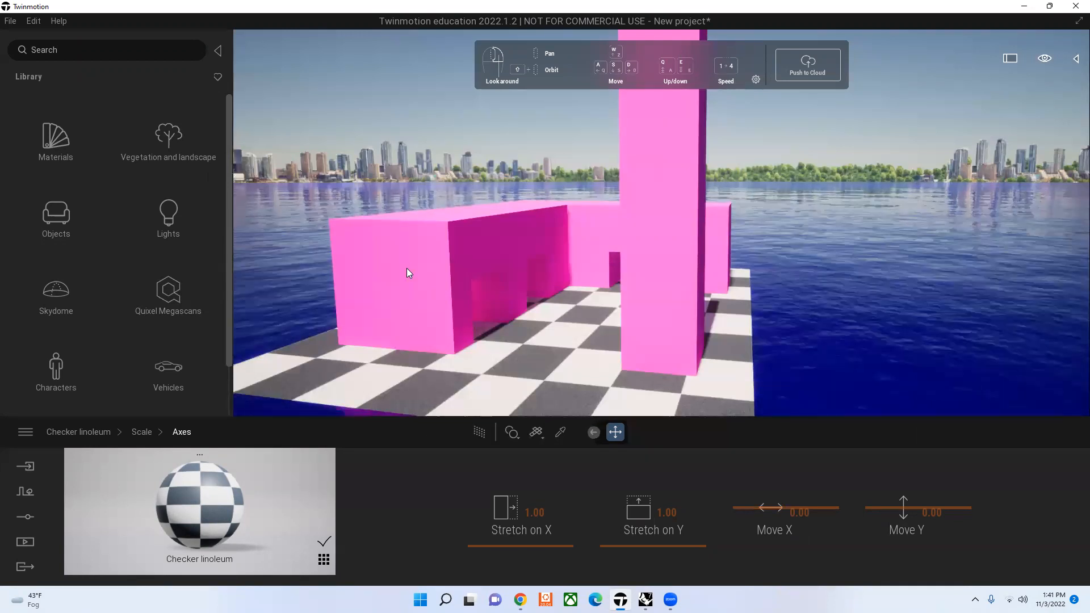
click(407, 268)
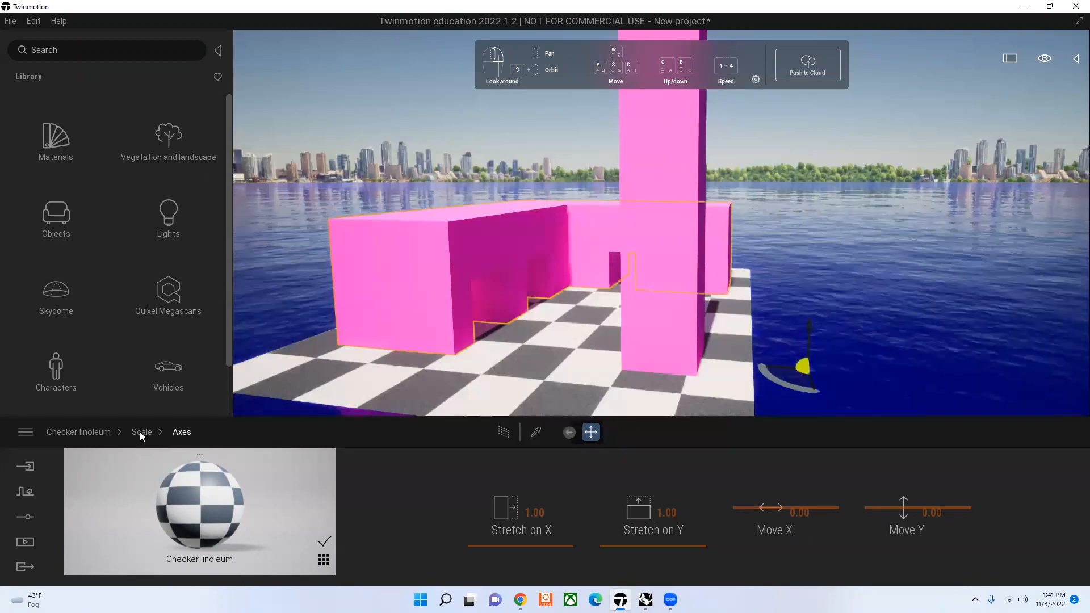
click(93, 431)
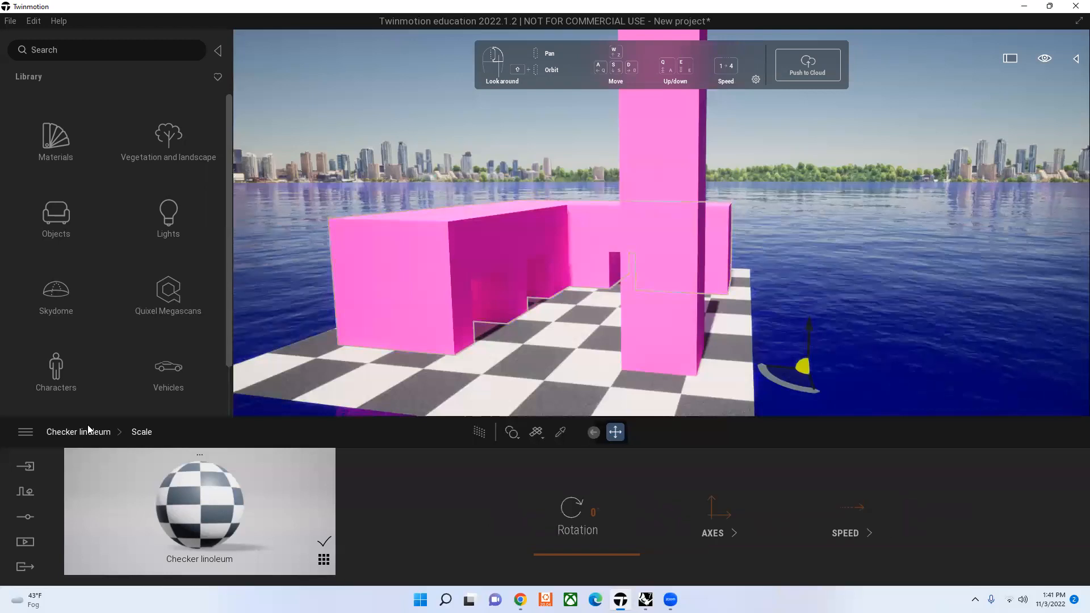
click(89, 432)
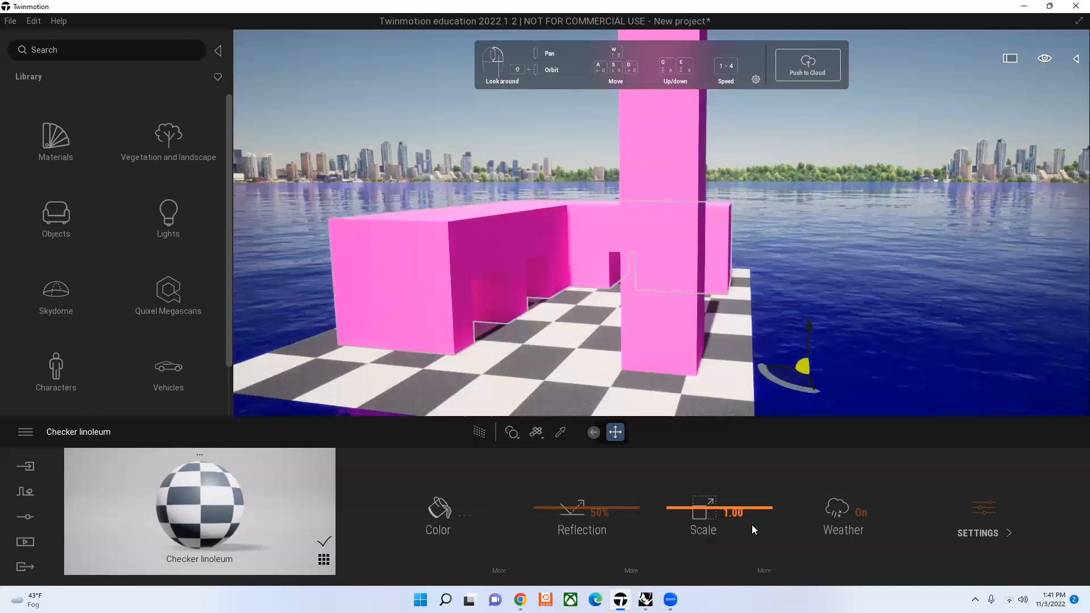
Step: Try animating the Checker linoleum texture with Speed Y 5.95 and Speed X 1.03 and 0.66, and undo the speed changes
click(764, 570)
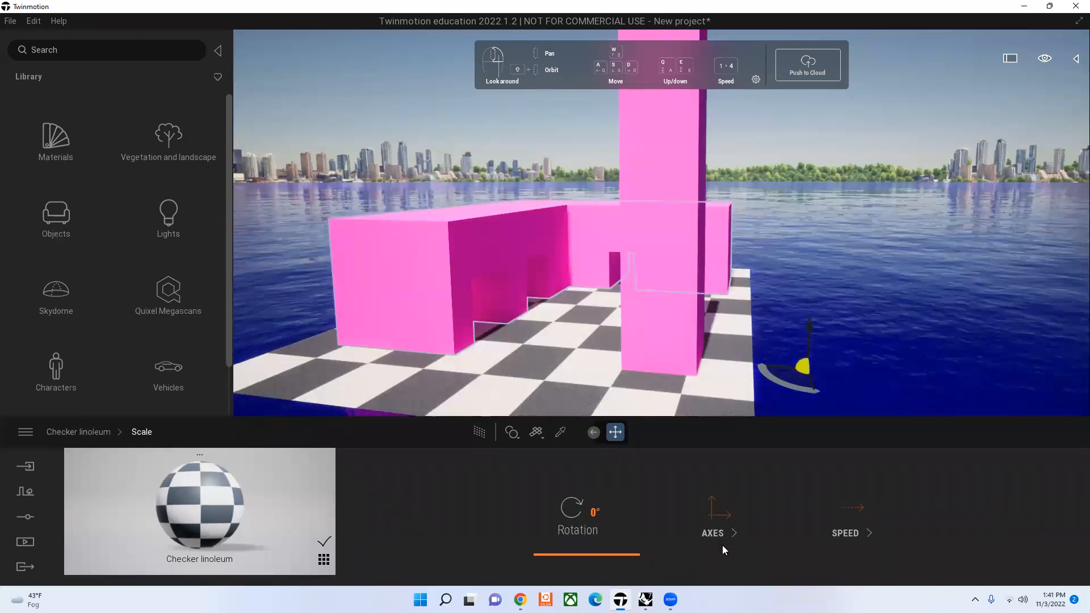
click(833, 512)
drag(774, 512, 846, 503)
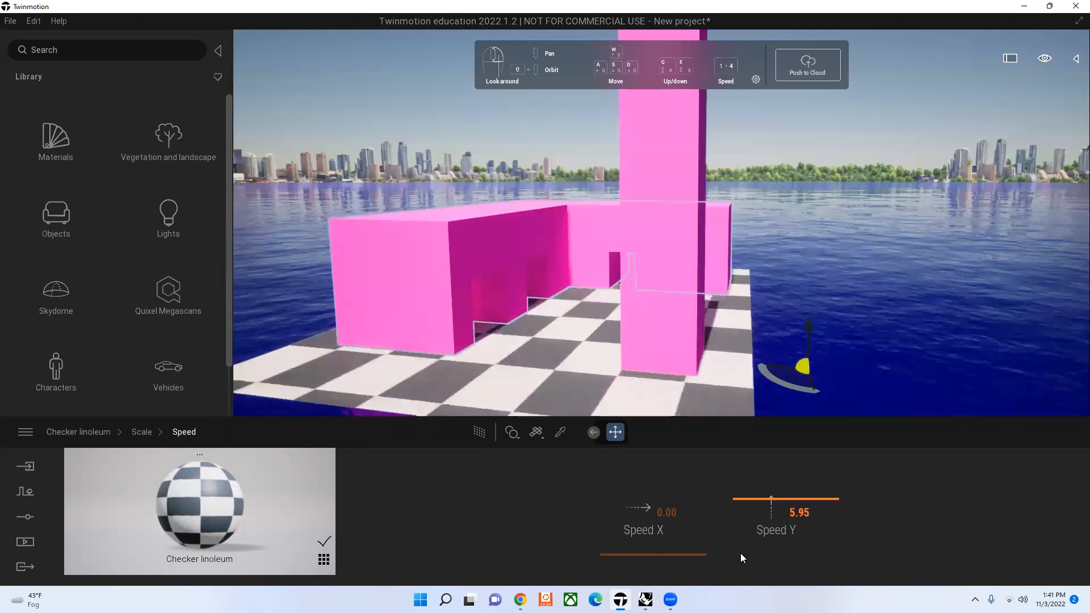
drag(741, 553, 686, 543)
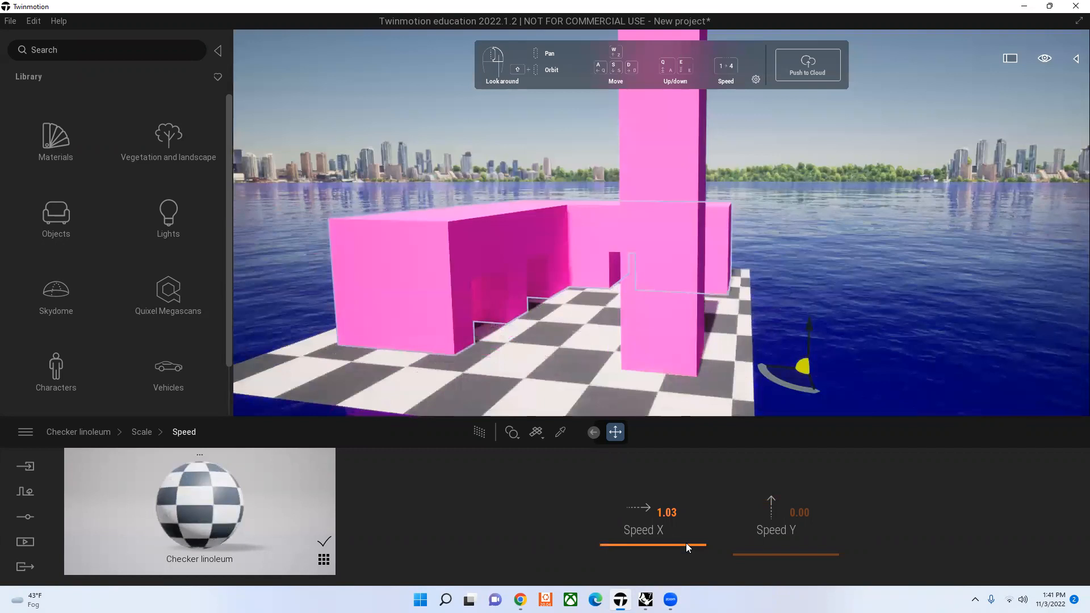
drag(682, 551, 682, 555)
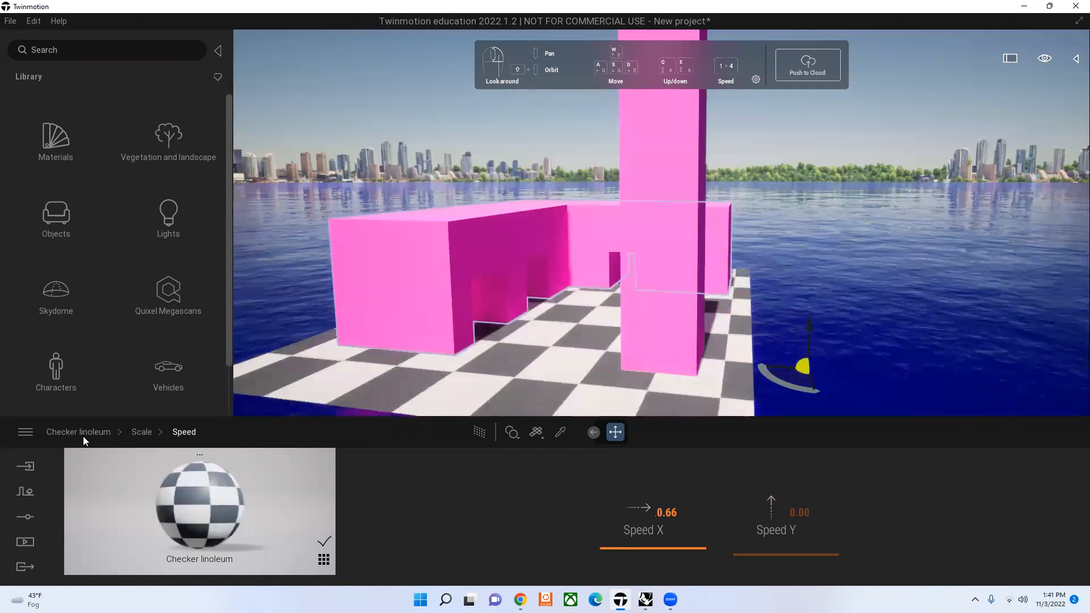
key(ctrl+z)
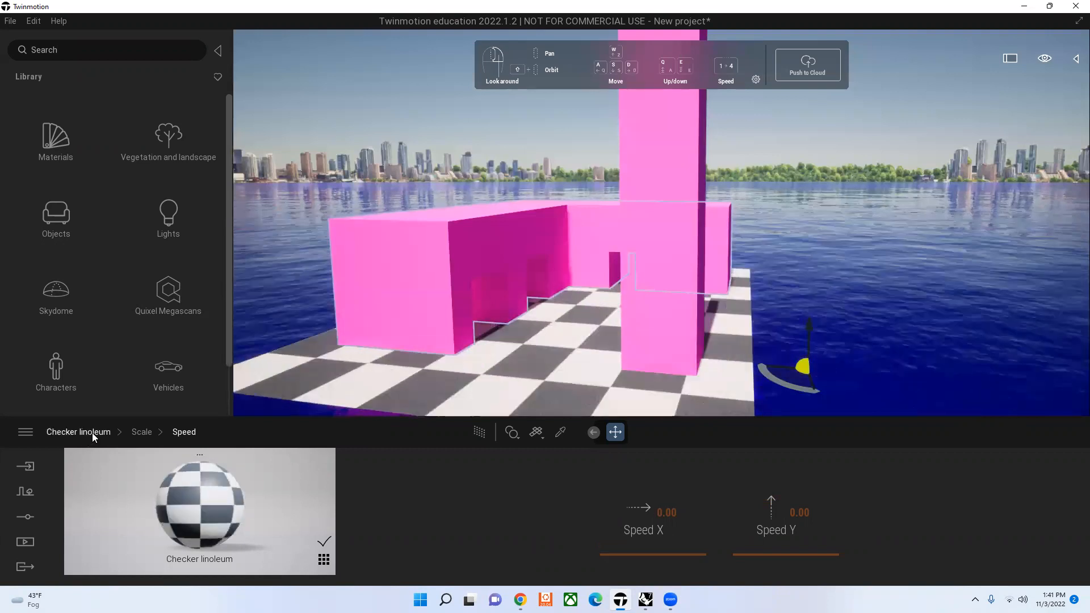
click(92, 433)
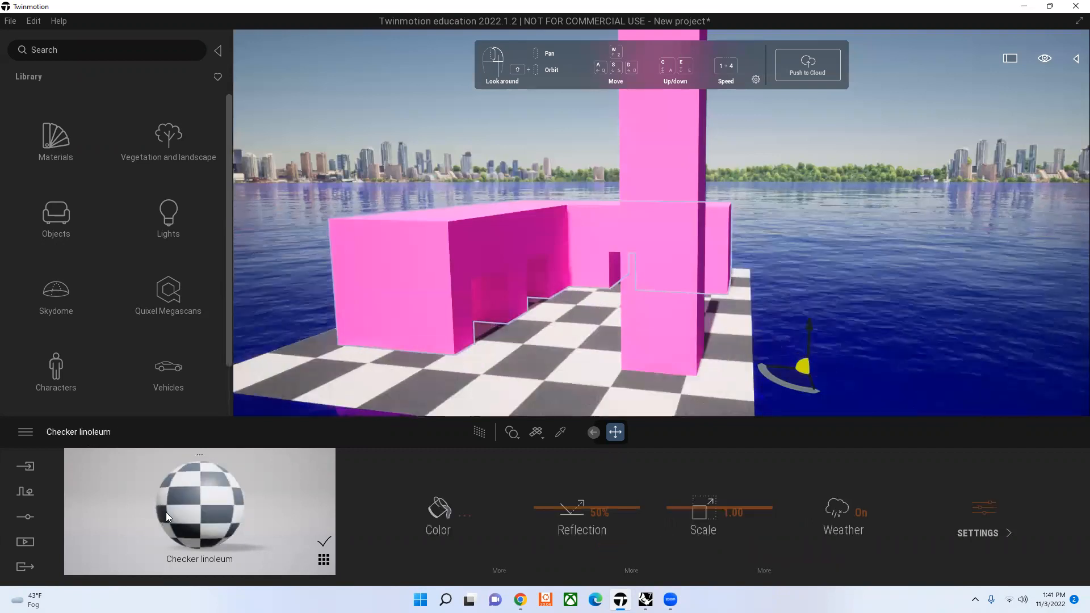
click(543, 151)
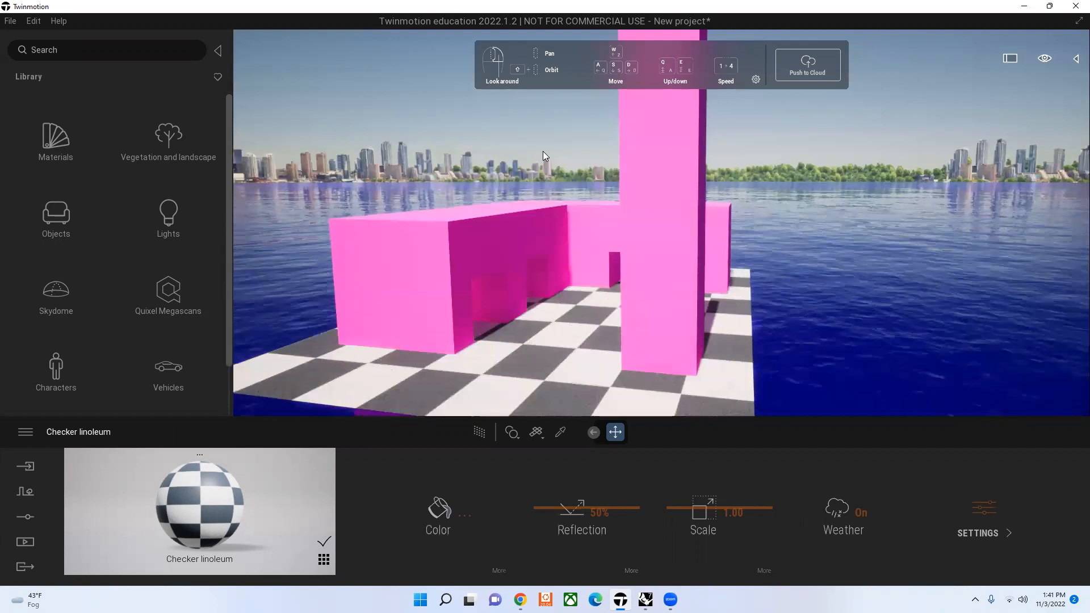
Step: Place a Weeping Willow from the library's trees on the checkered floor in front of the pink building
click(168, 141)
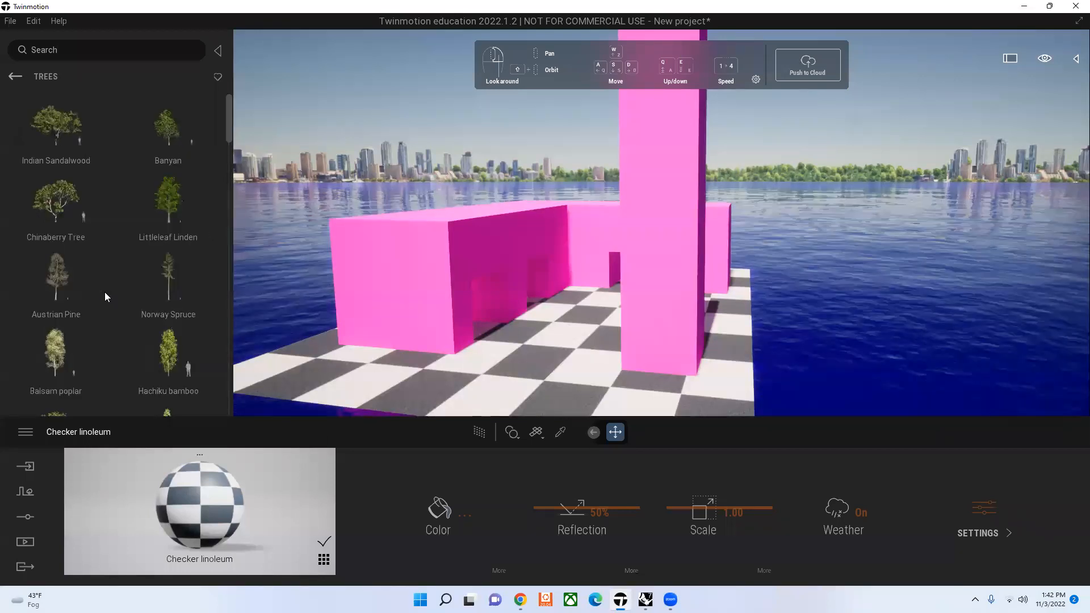
mouse_move(104, 292)
scroll(104, 292, down, 1)
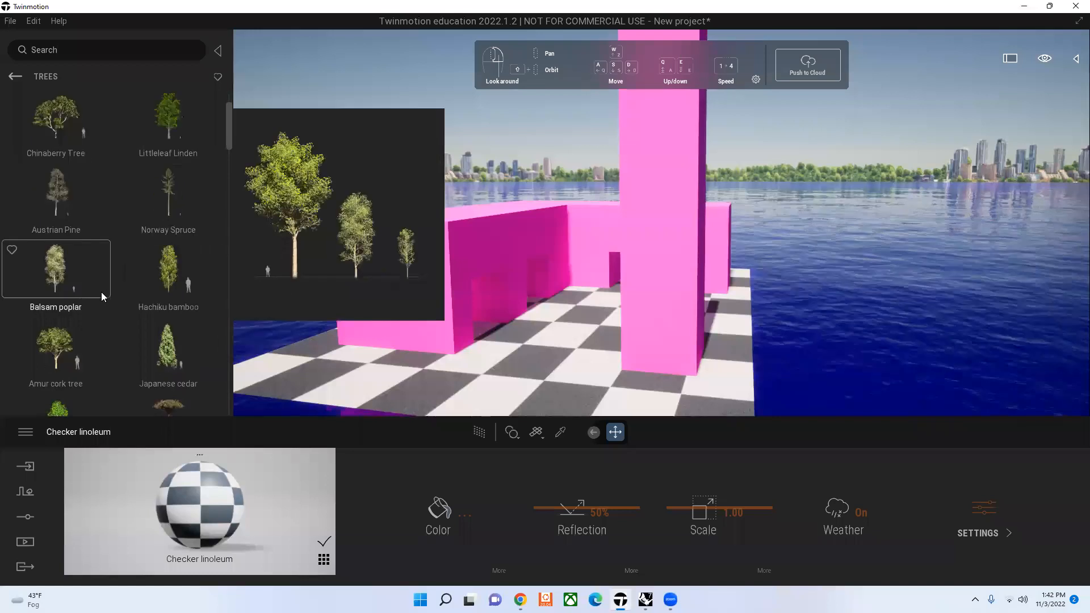
scroll(101, 292, down, 2)
scroll(195, 338, down, 1)
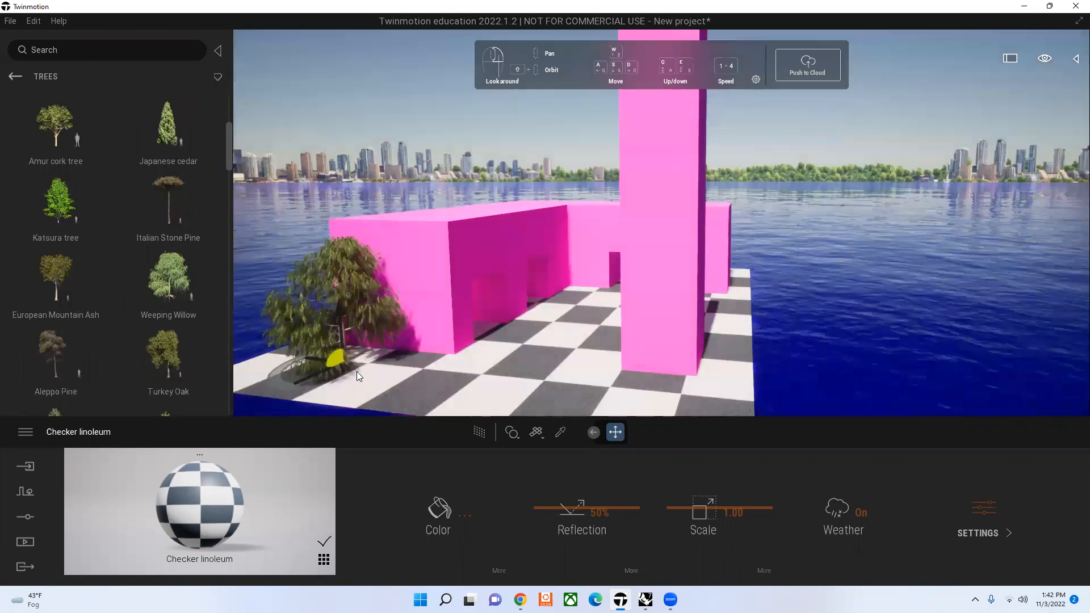
click(357, 372)
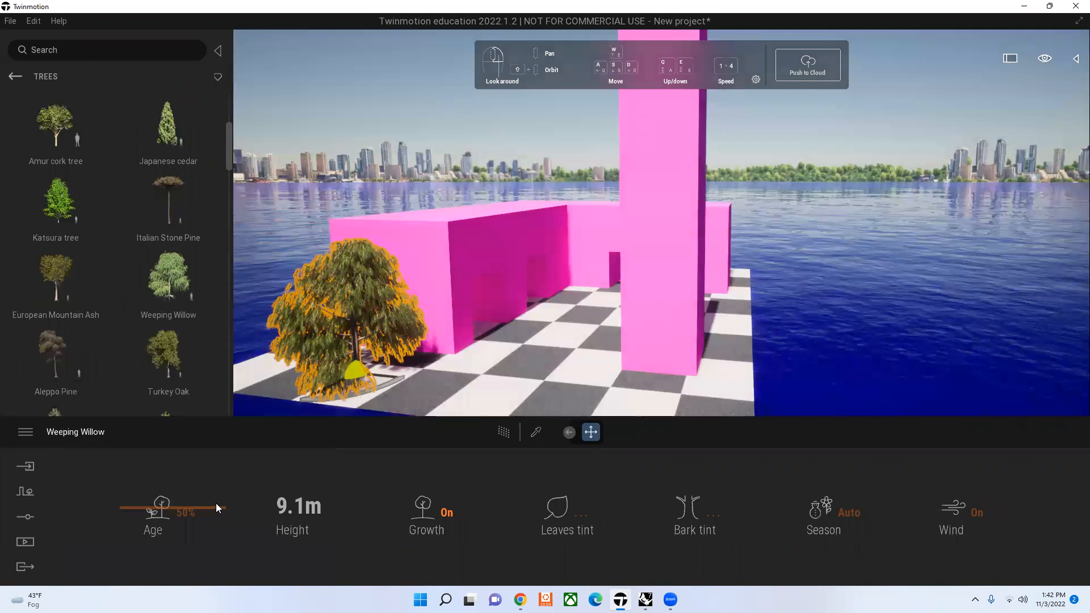
Step: Set the Weeping Willow's age to 54% and turn its growth off
mouse_move(217, 504)
mouse_down()
mouse_move(214, 575)
mouse_move(206, 450)
mouse_move(200, 508)
mouse_up()
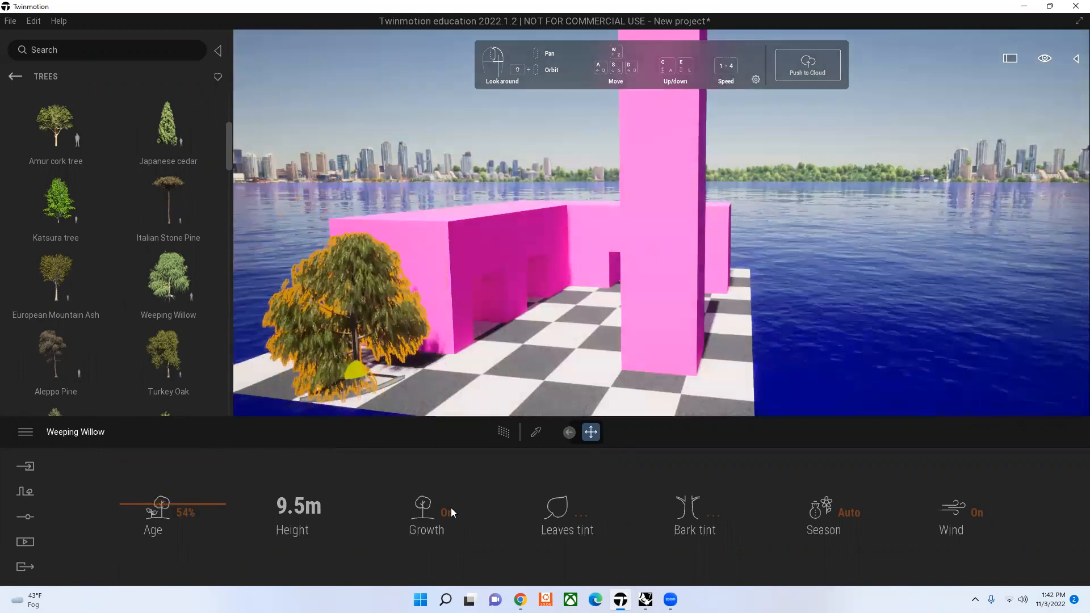
click(451, 512)
click(452, 512)
click(452, 513)
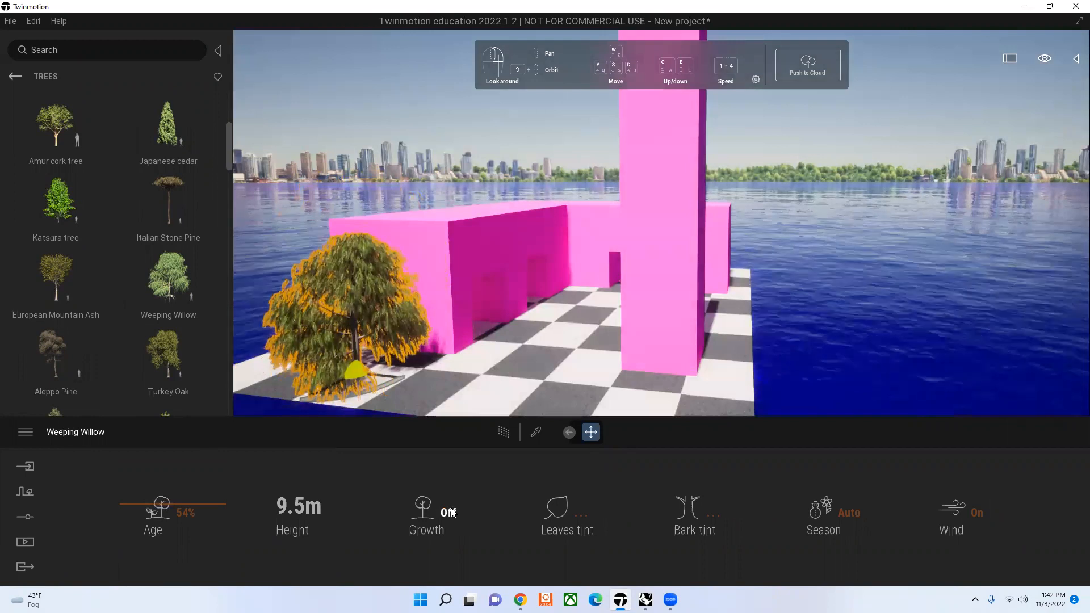
Step: Turn the Weeping Willow's growth back on and preview a hot pink FF007A tint on its leaves
click(452, 513)
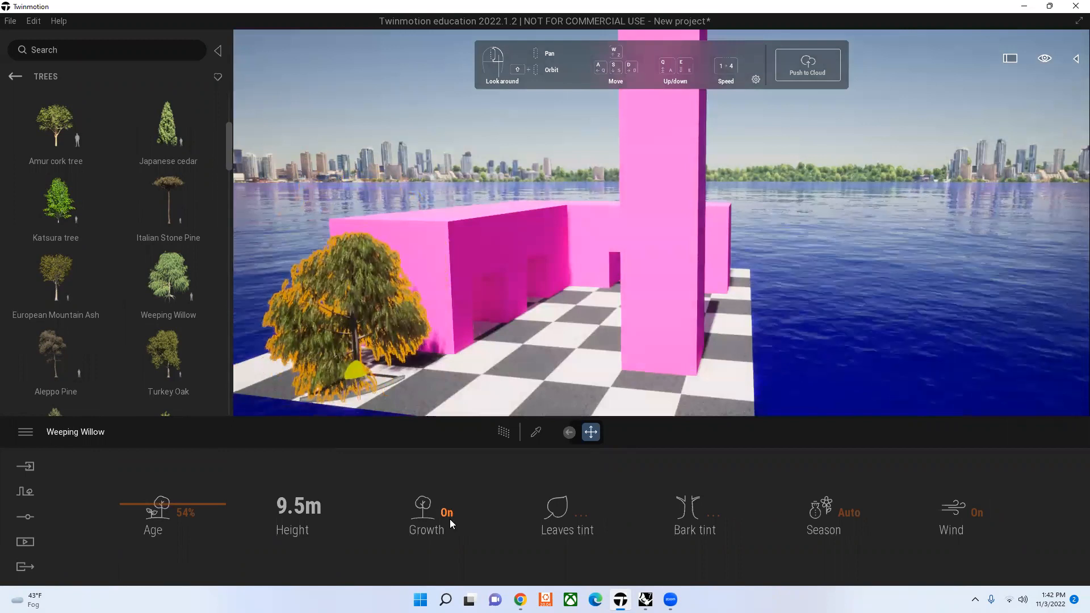
click(583, 517)
drag(568, 173, 808, 141)
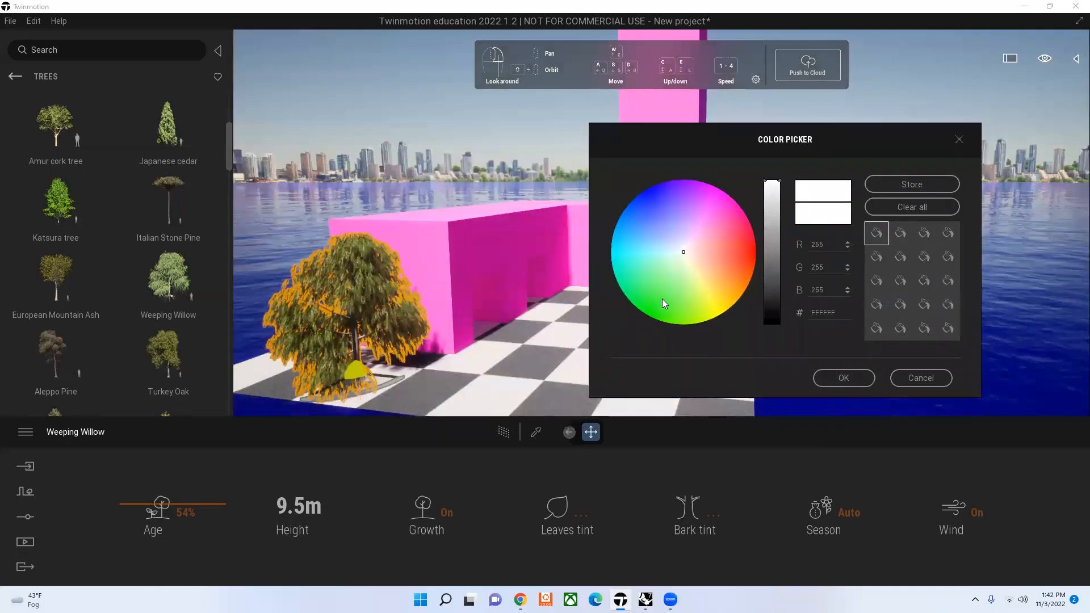
click(717, 191)
click(749, 217)
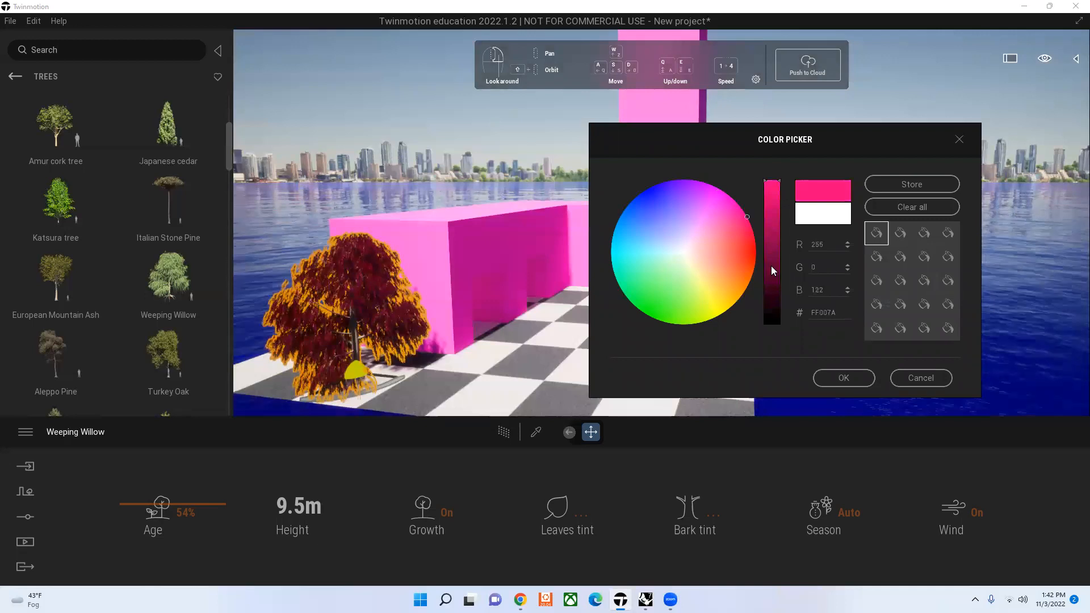
Step: Try blue 0058FF, violet BC7DFF, lime green 95FF0D and light blue 63CAFF tints on the Weeping Willow's leaves
click(756, 263)
click(612, 197)
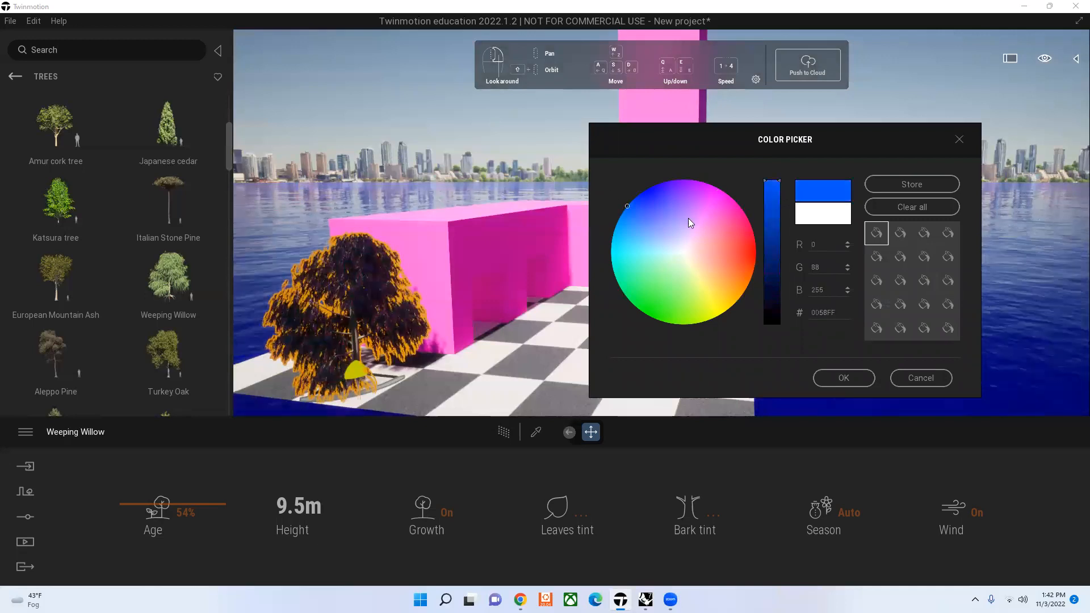
click(683, 212)
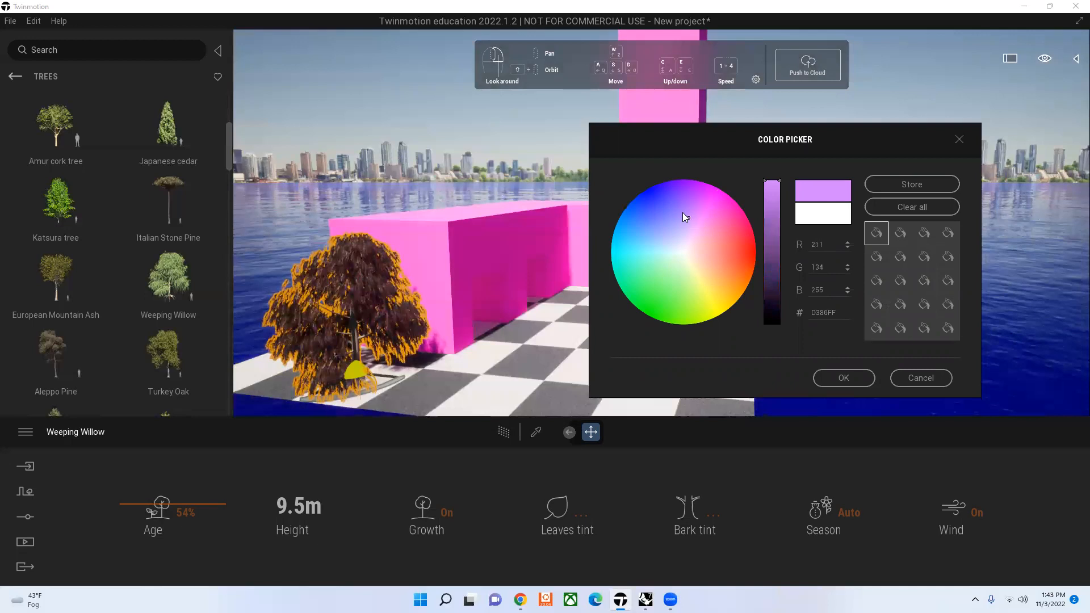
click(683, 216)
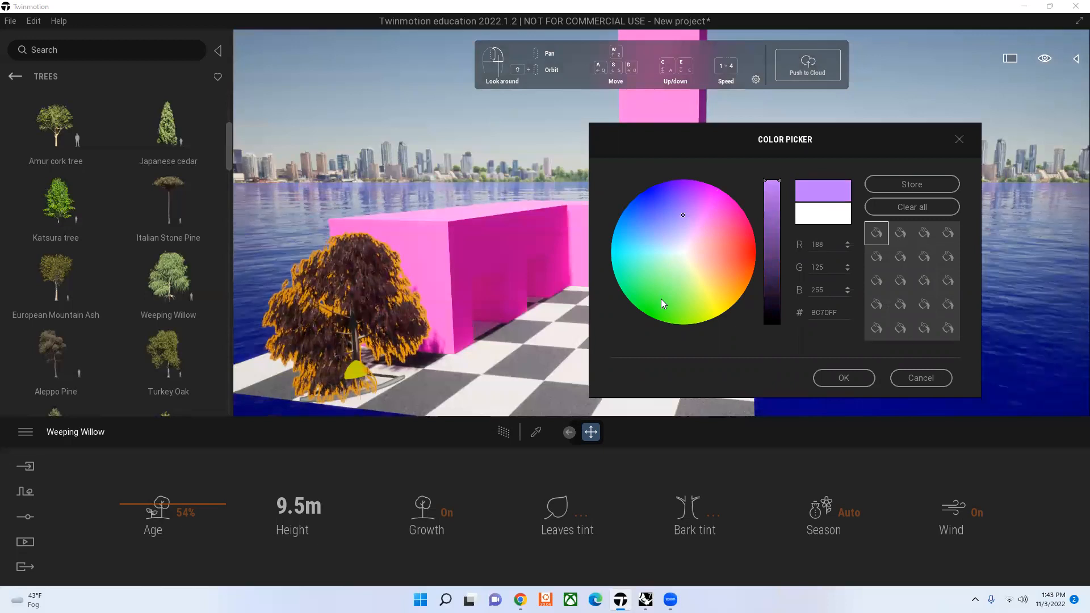
click(645, 329)
click(688, 322)
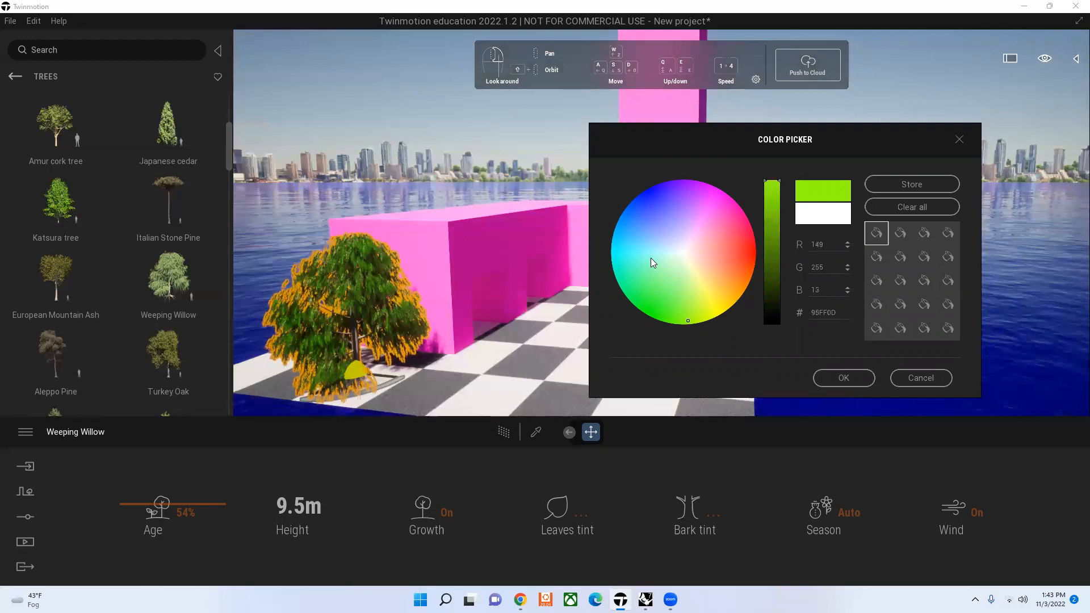
click(650, 257)
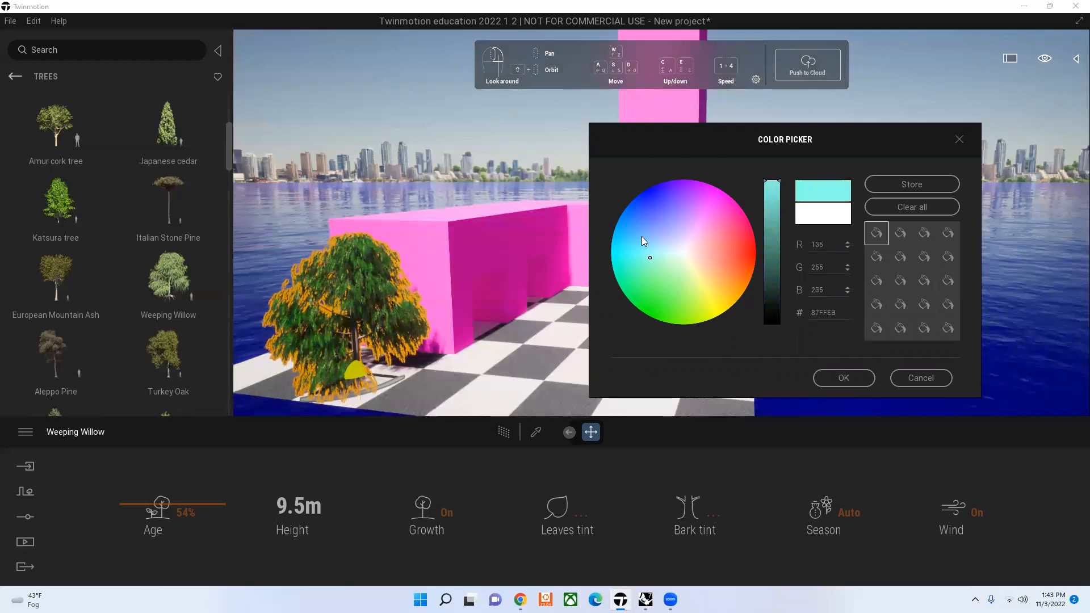
click(667, 219)
Step: Apply a magenta-pink tint to the Weeping Willow's leaves and a green tint to its bark
click(728, 188)
click(844, 377)
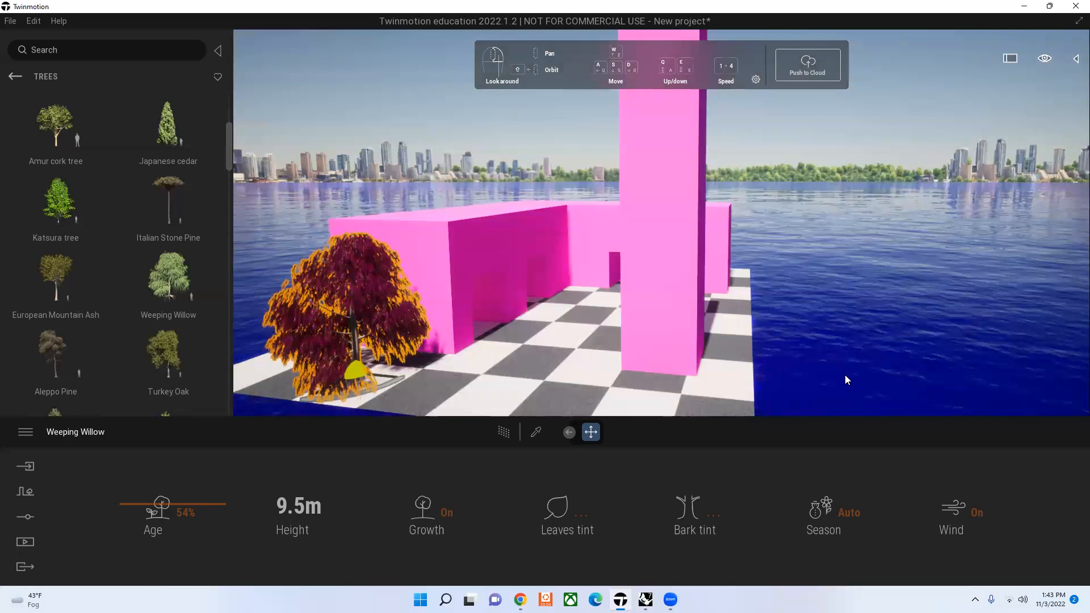
click(713, 516)
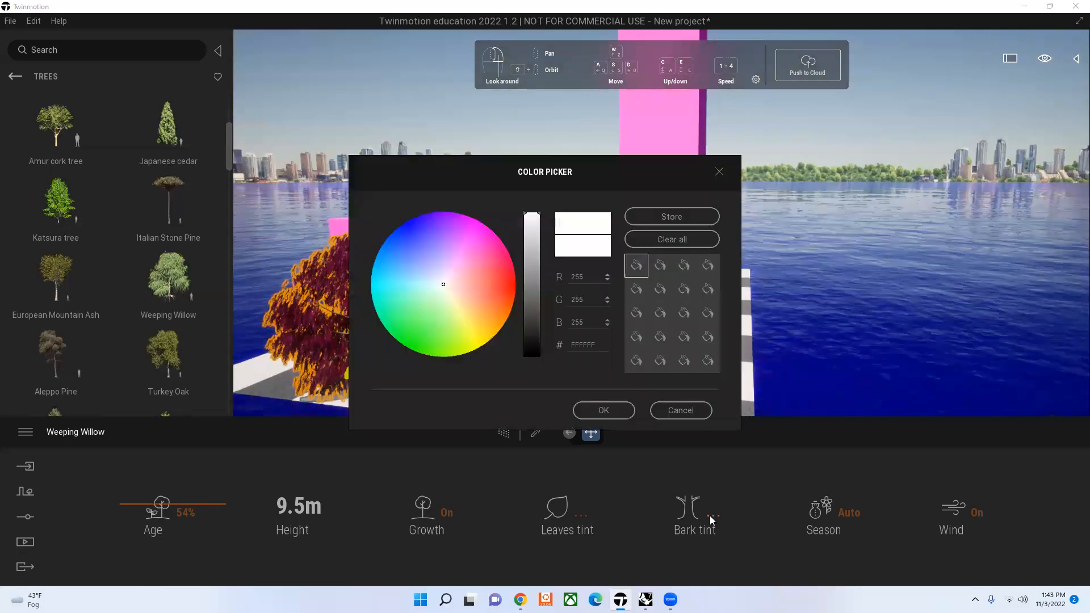
click(604, 413)
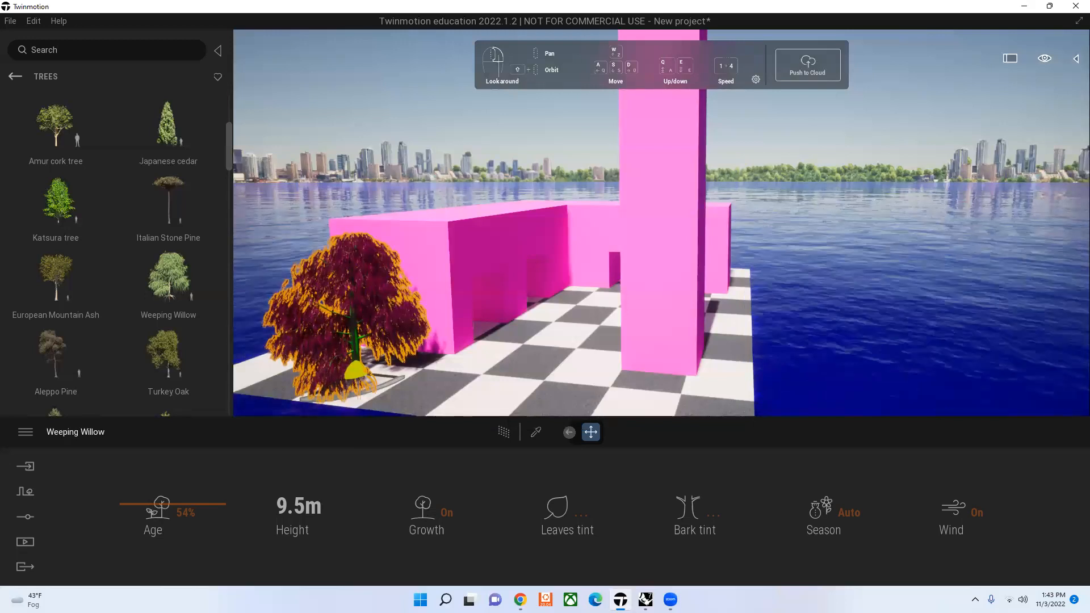
Step: Try the Winter, Autumn and Summer seasons on the Weeping Willow and return its season to Auto
click(846, 517)
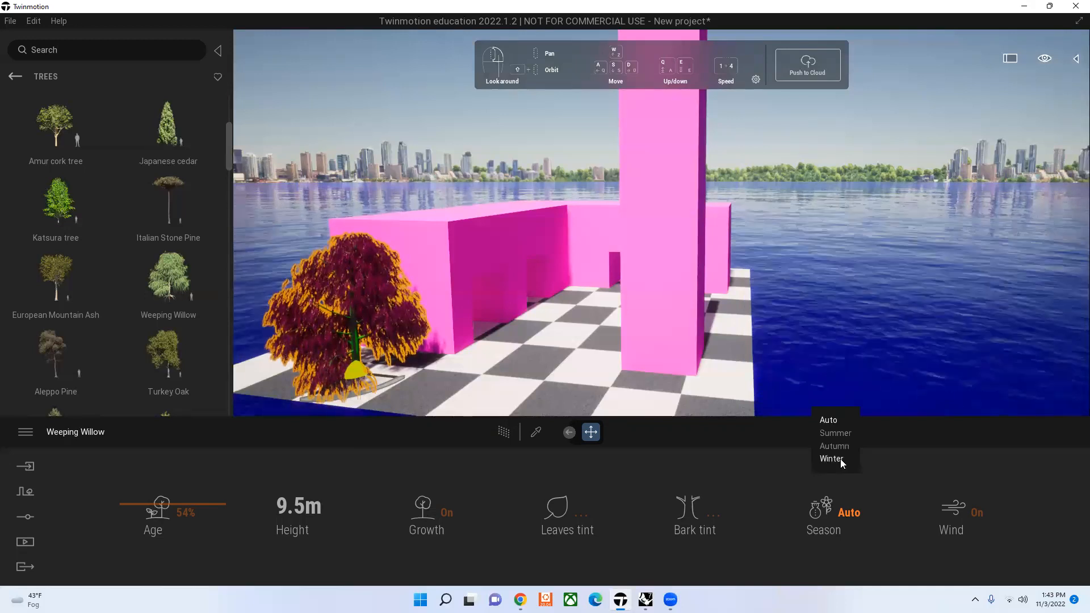
click(840, 459)
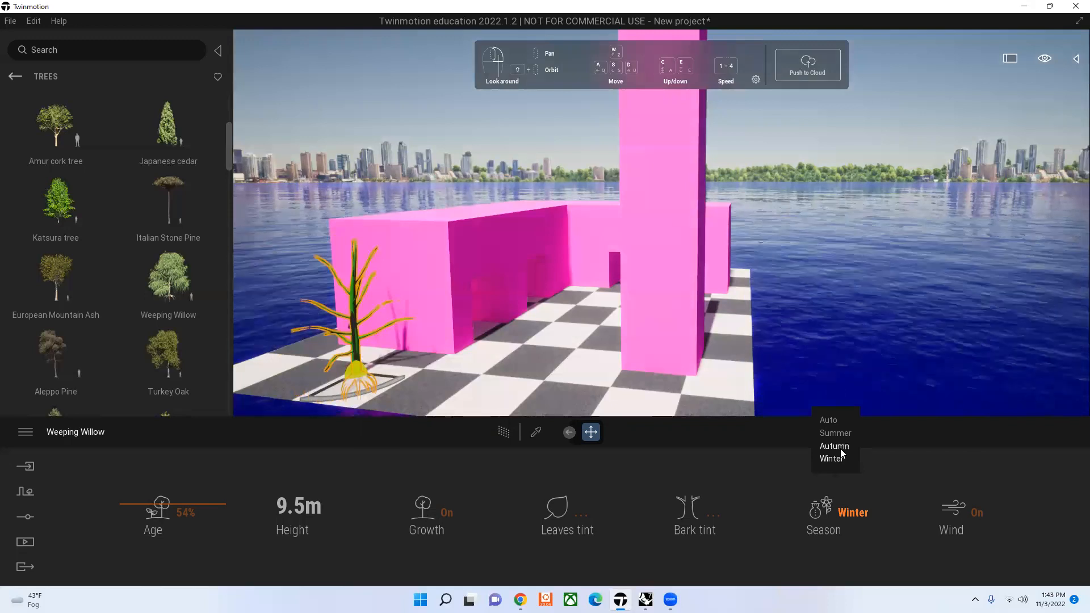
click(841, 447)
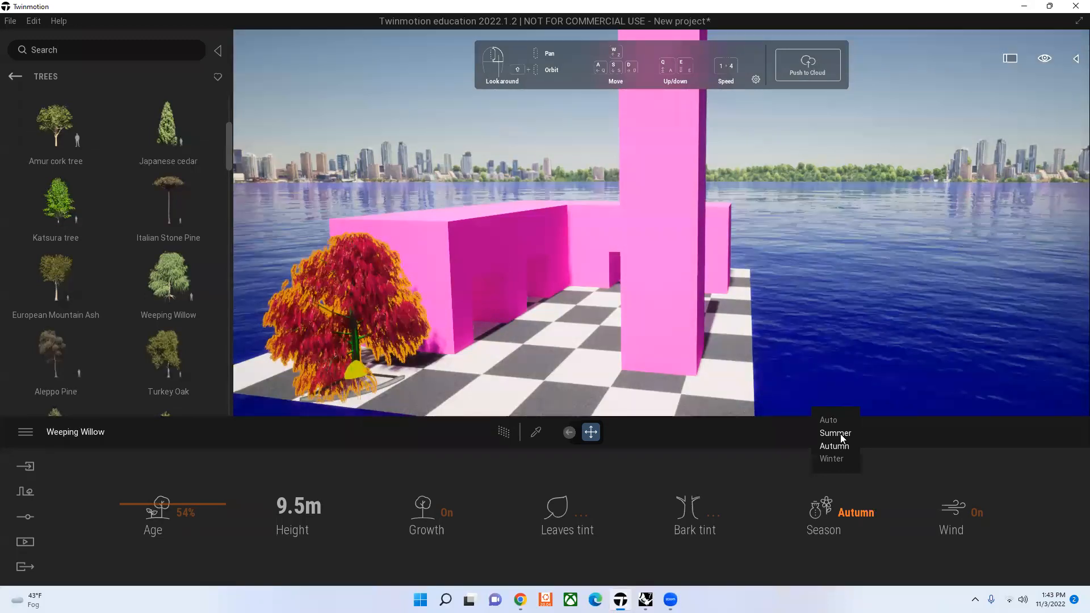
click(839, 434)
click(832, 422)
click(854, 515)
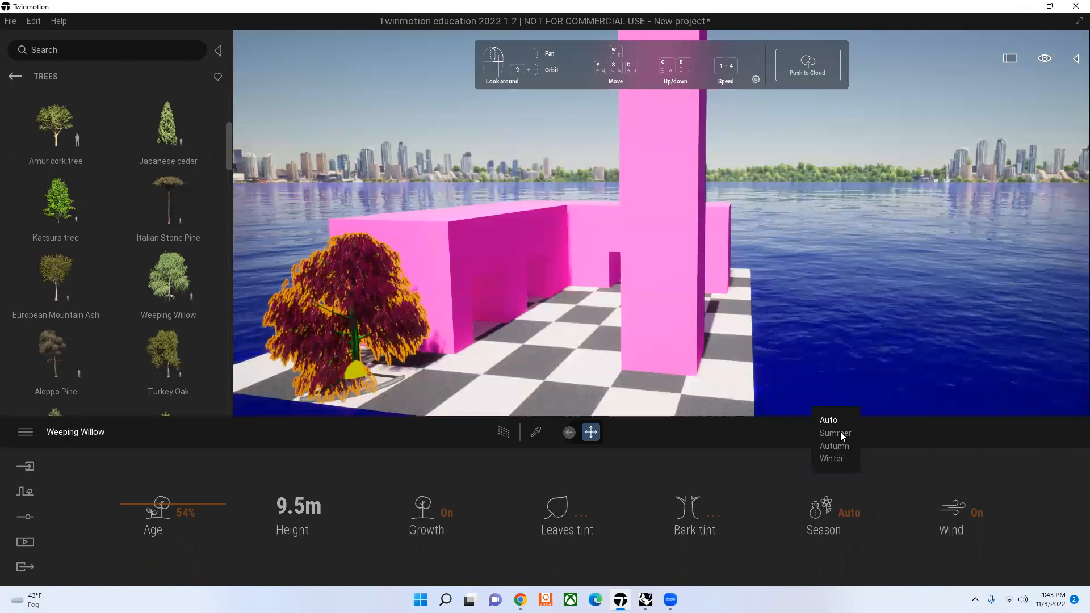
click(840, 434)
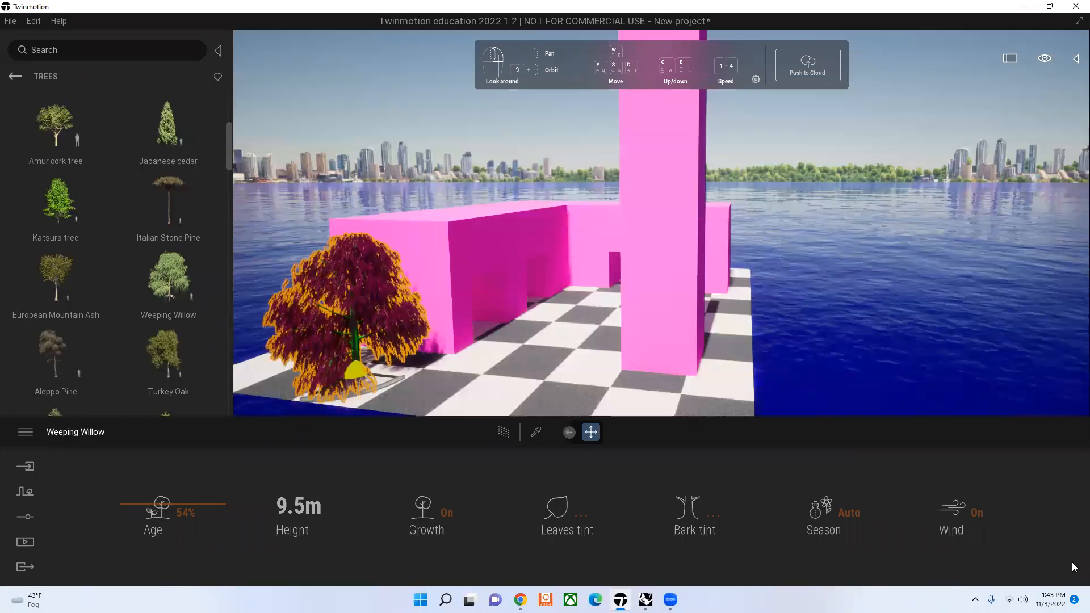
Step: Try turning off the Weeping Willow's wind, undo the change and deselect the tree
click(977, 518)
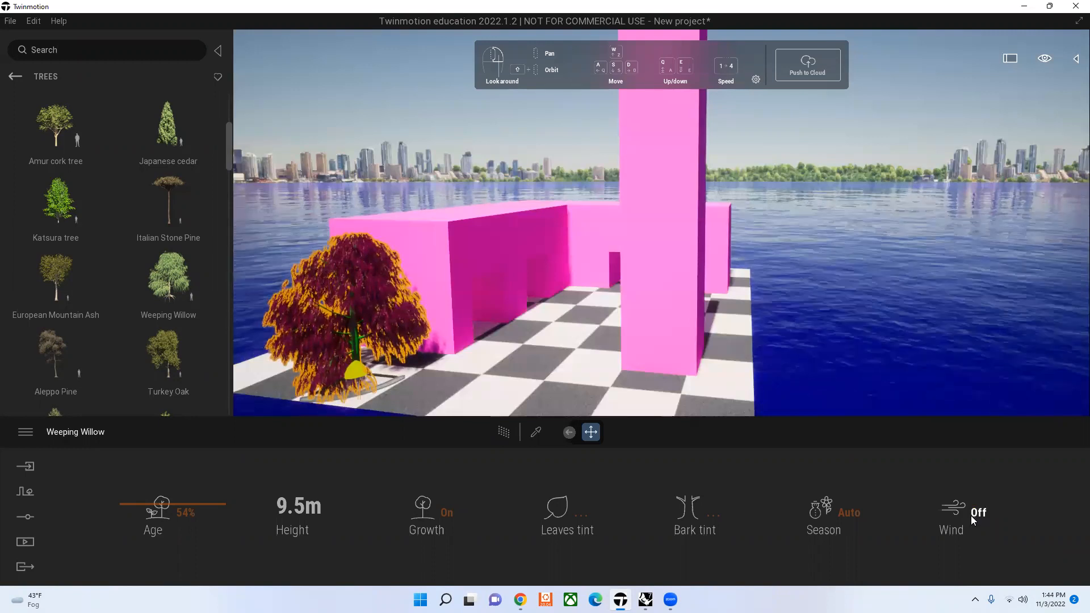
key(ctrl+z)
click(370, 106)
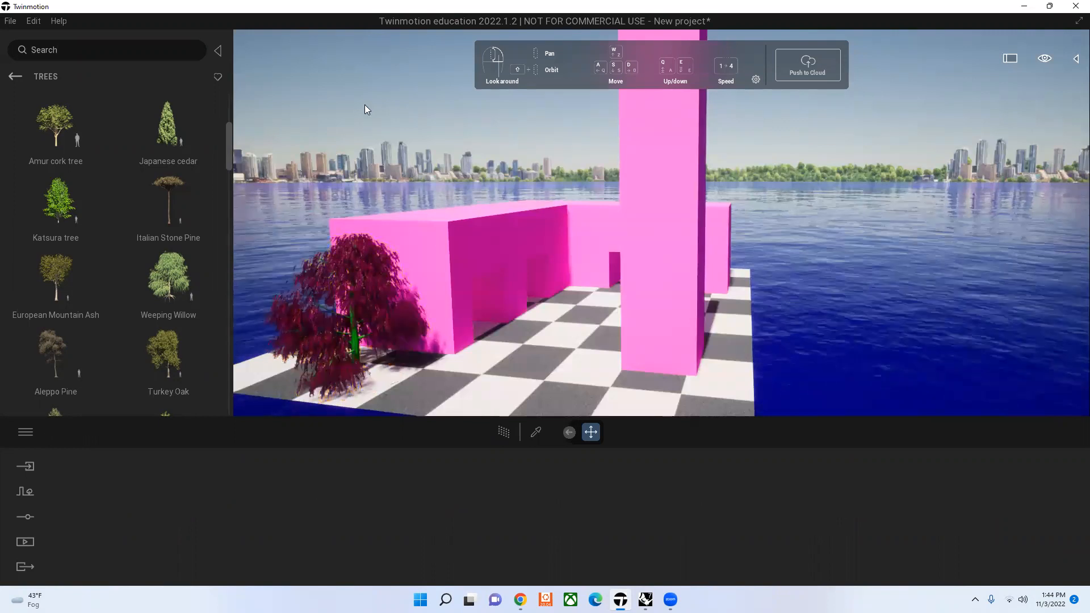
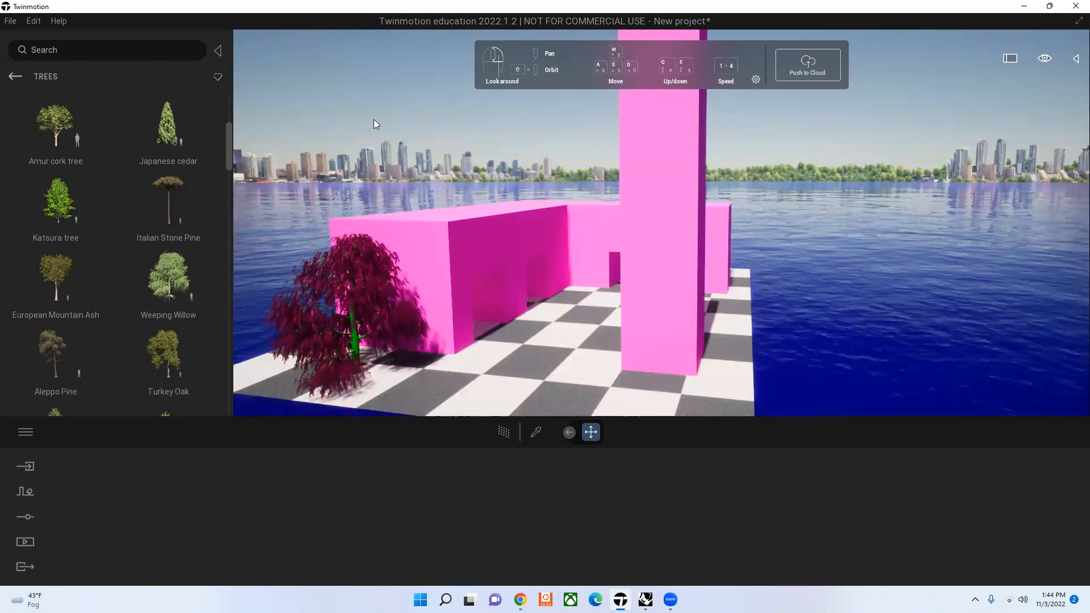
Step: Place a Tropical palm 3 from the Bushes library on the checkered ground beside the front corner of the colonnade
click(50, 81)
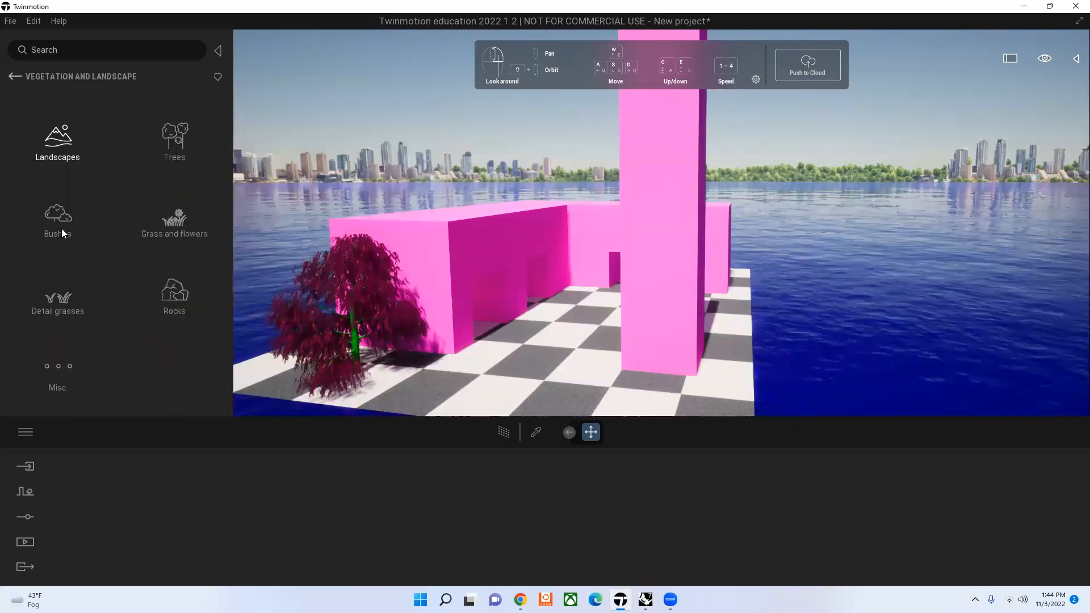
click(62, 229)
scroll(91, 236, down, 1)
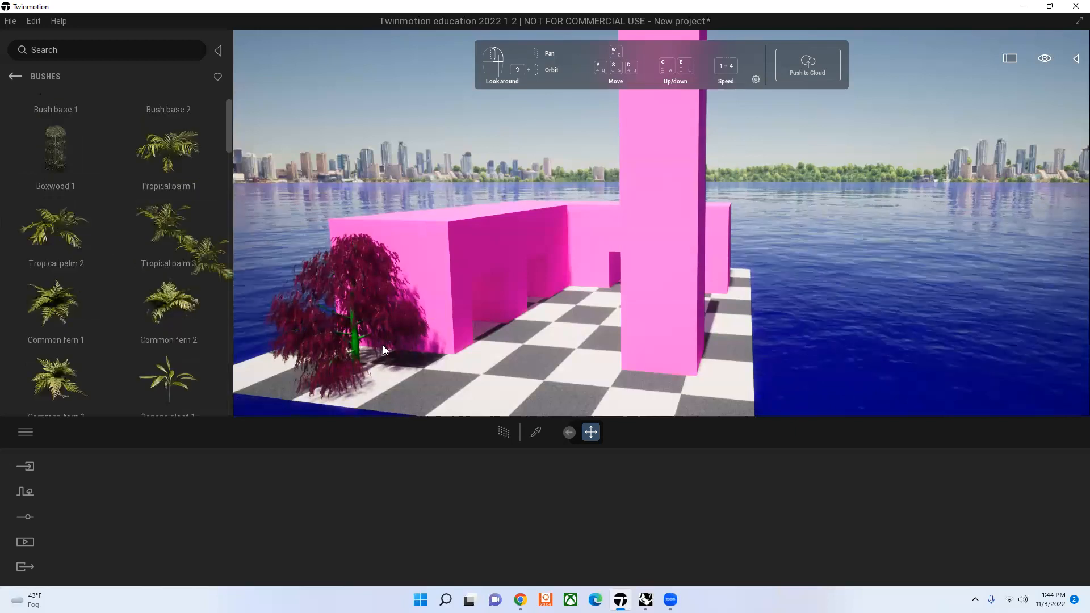
click(383, 345)
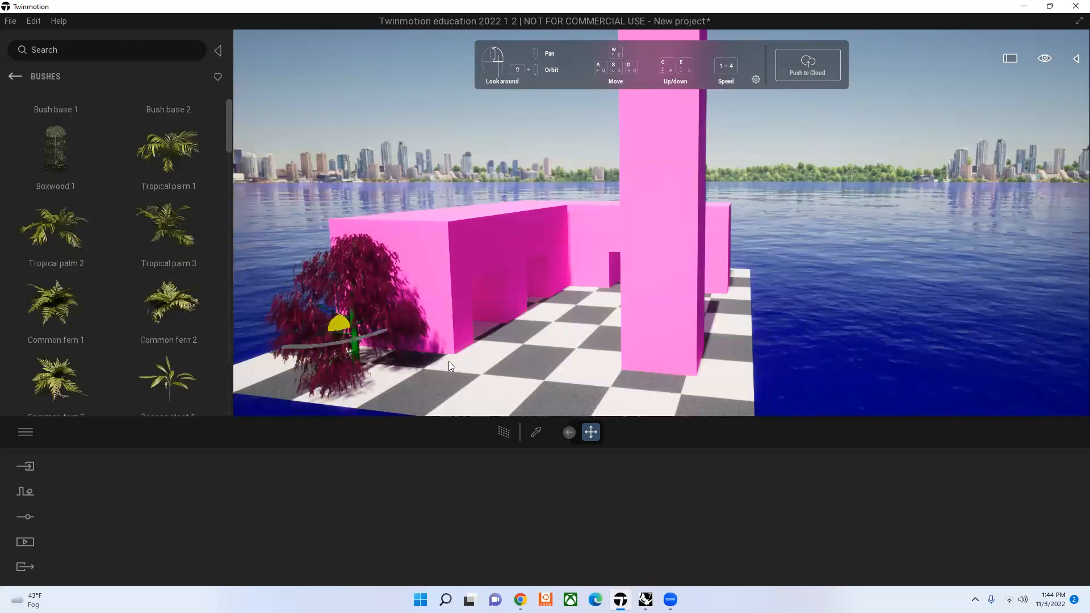
click(449, 361)
drag(483, 512, 450, 343)
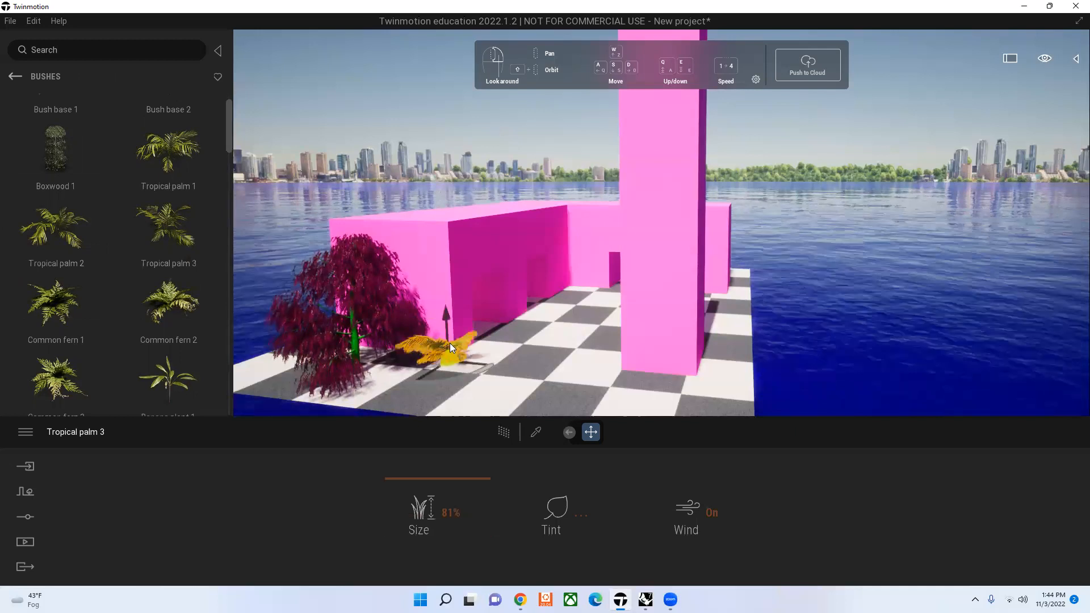
key(Escape)
key(ctrl+z)
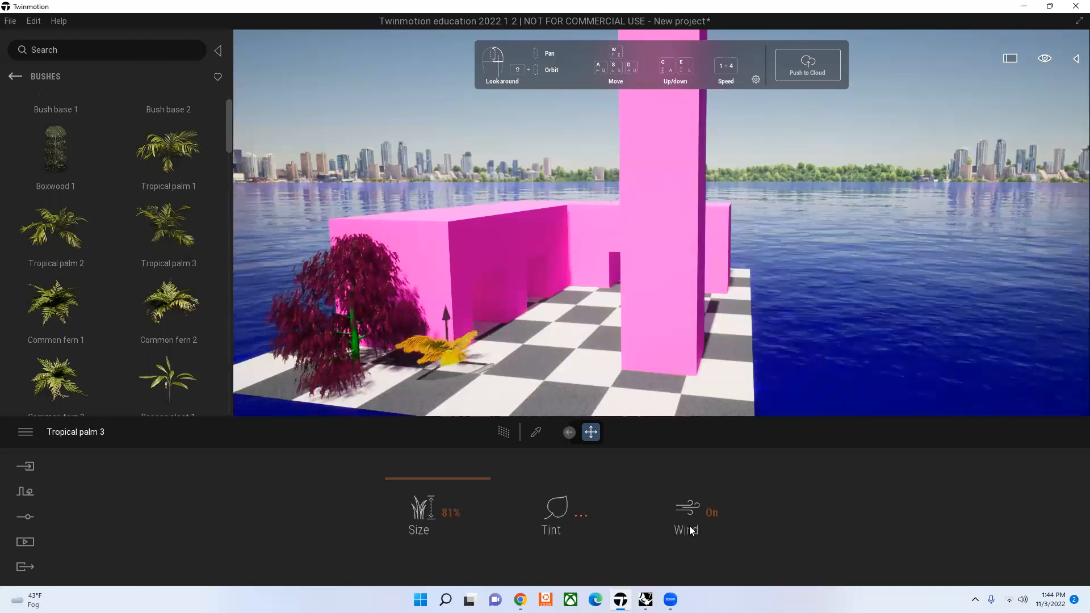
Step: Apply a green tint to the Tropical palm 3 and deselect it
click(580, 514)
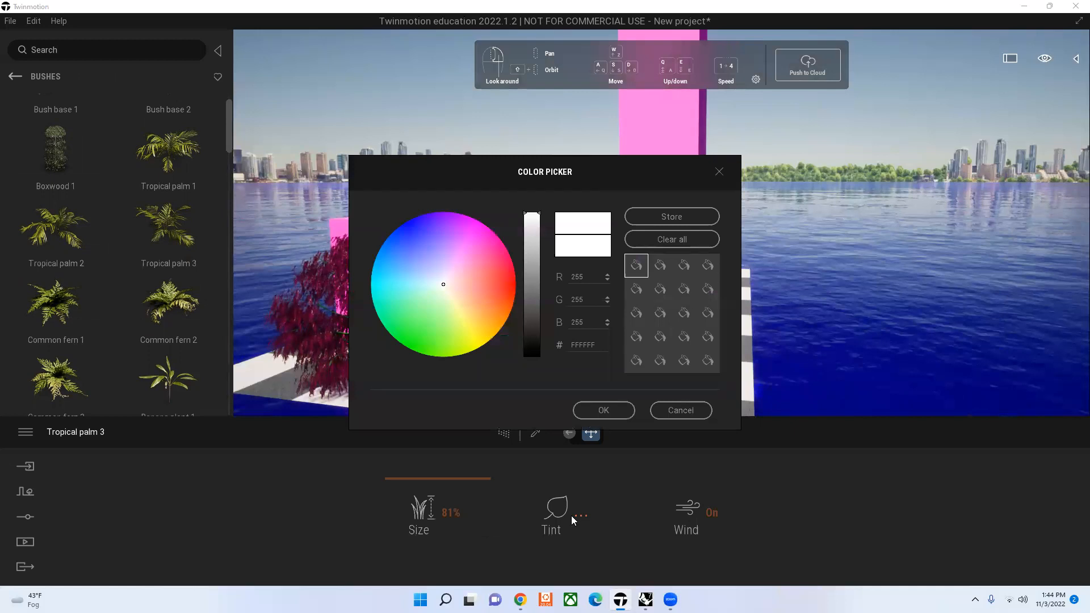
click(622, 410)
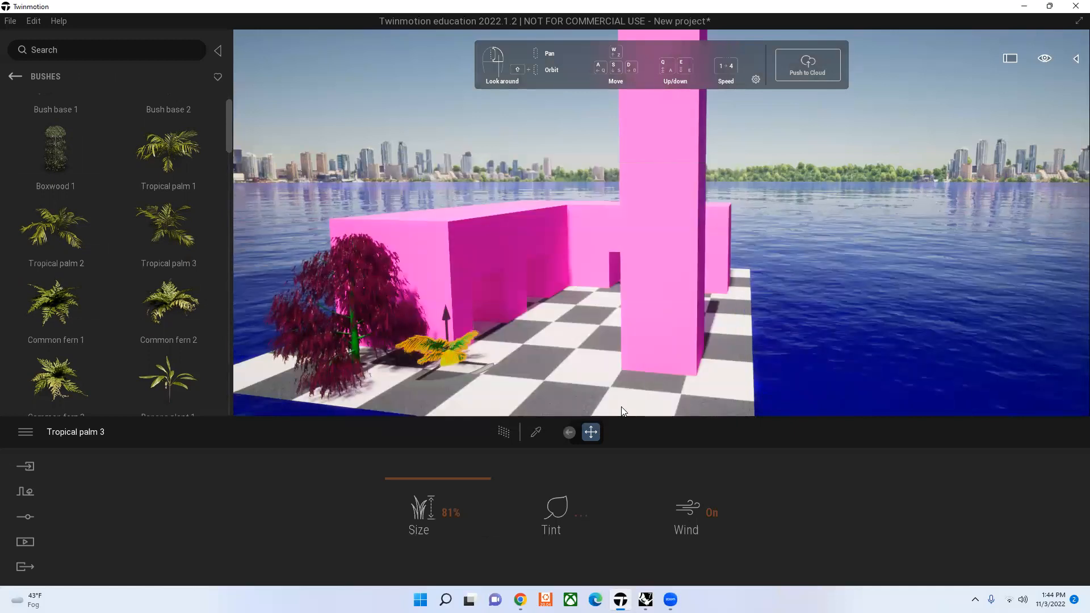
click(459, 138)
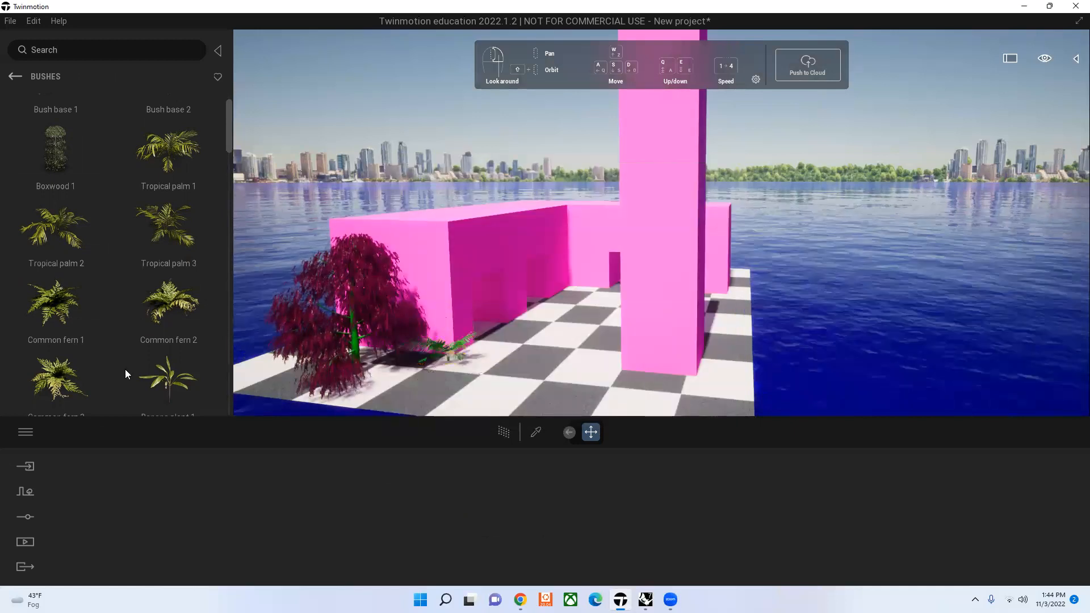
Step: Browse more of the Bushes library and delete the Tropical palm 3 from the scene
scroll(125, 369, down, 1)
scroll(35, 286, down, 2)
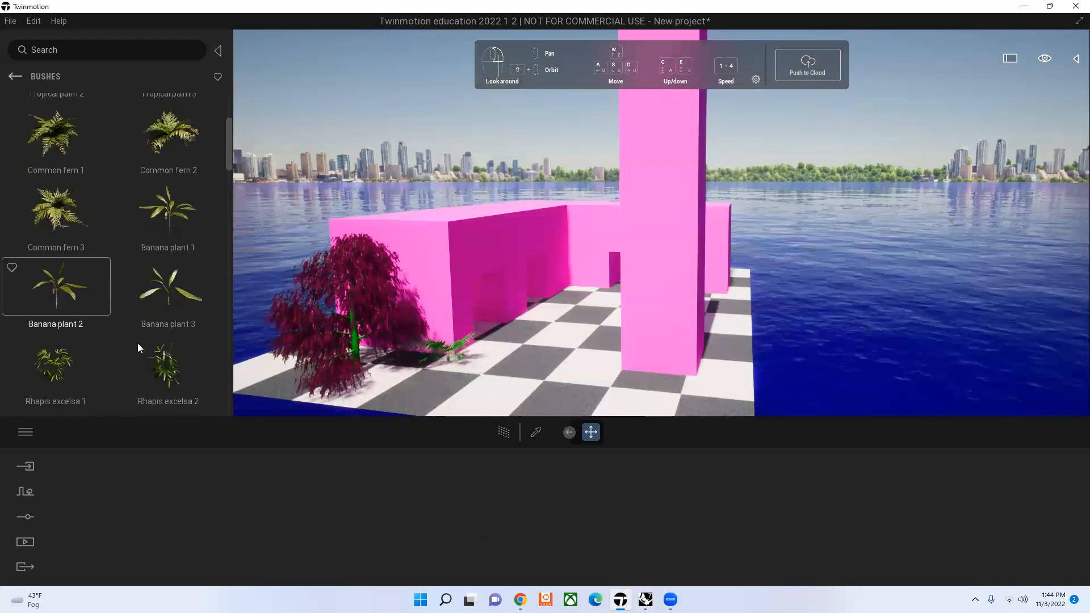
scroll(138, 343, down, 2)
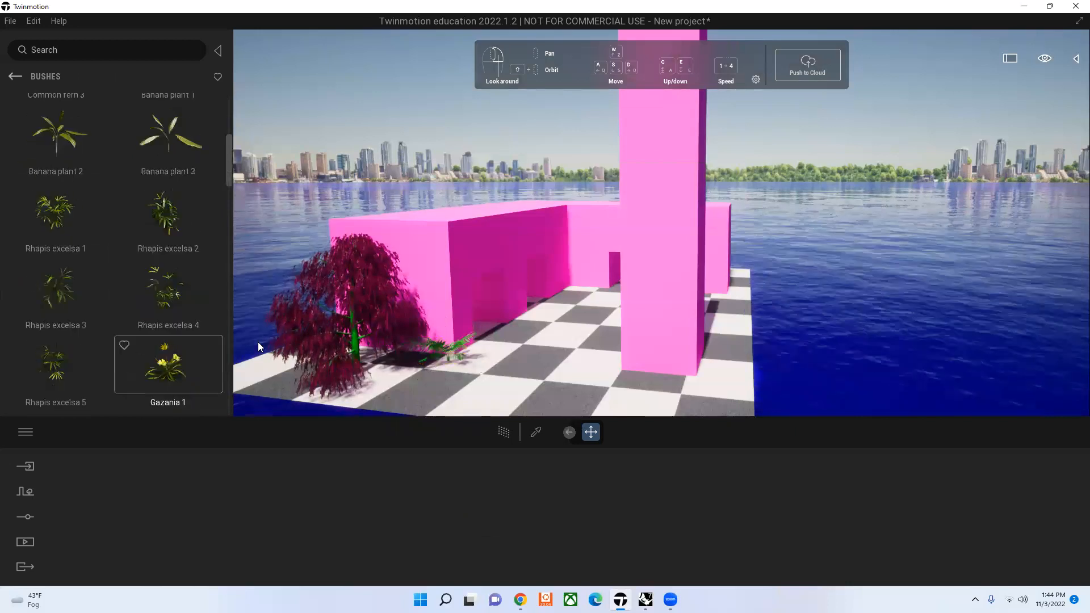
scroll(171, 352, down, 2)
click(448, 359)
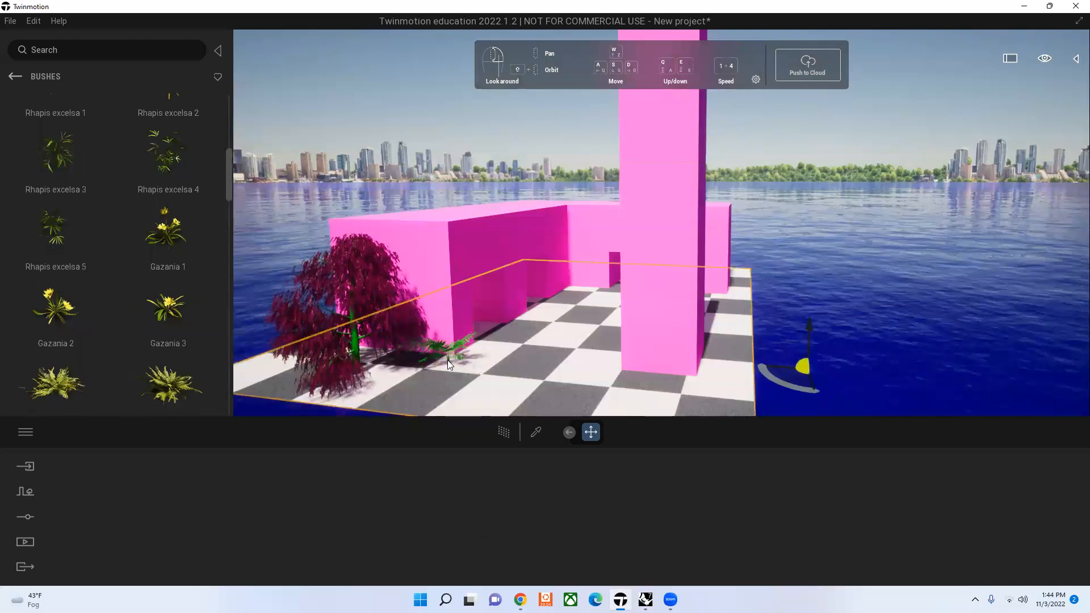
click(448, 360)
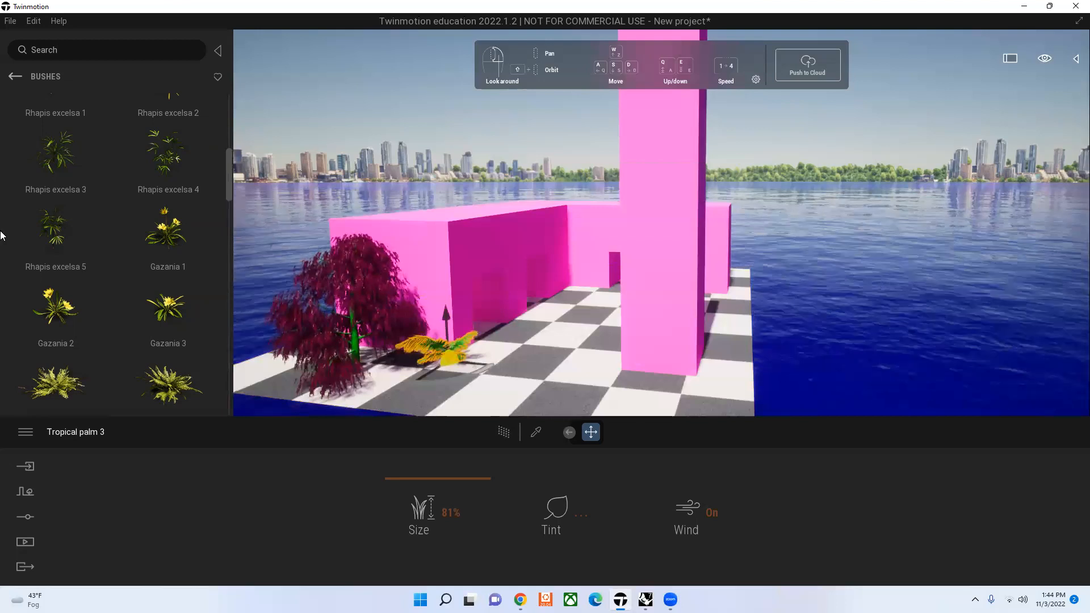
key(Delete)
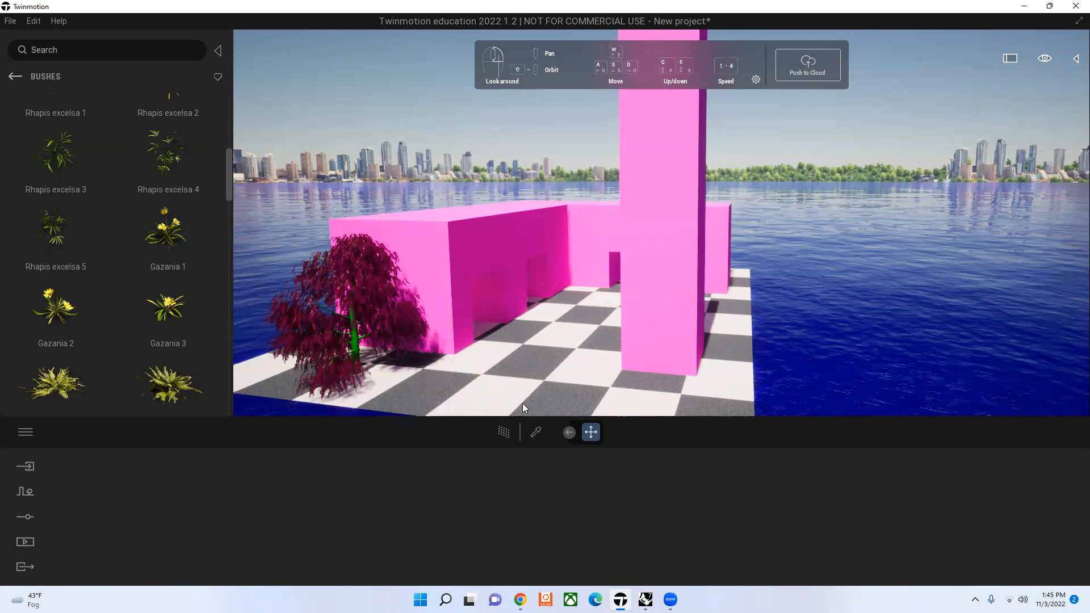
Step: Show the scene graph and look over the options available for the Tower object
click(1076, 59)
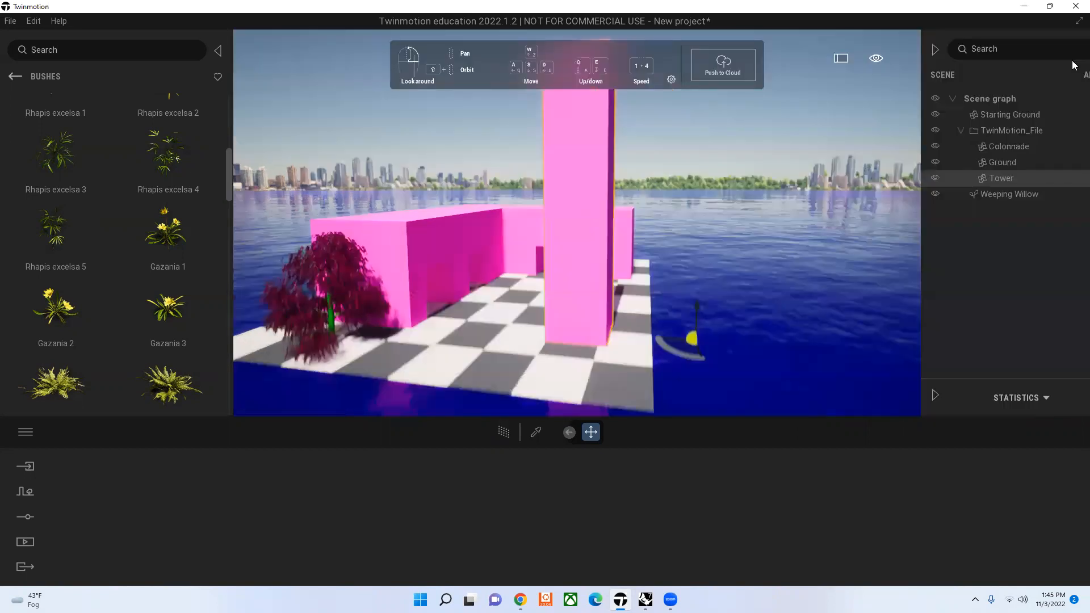
click(1069, 184)
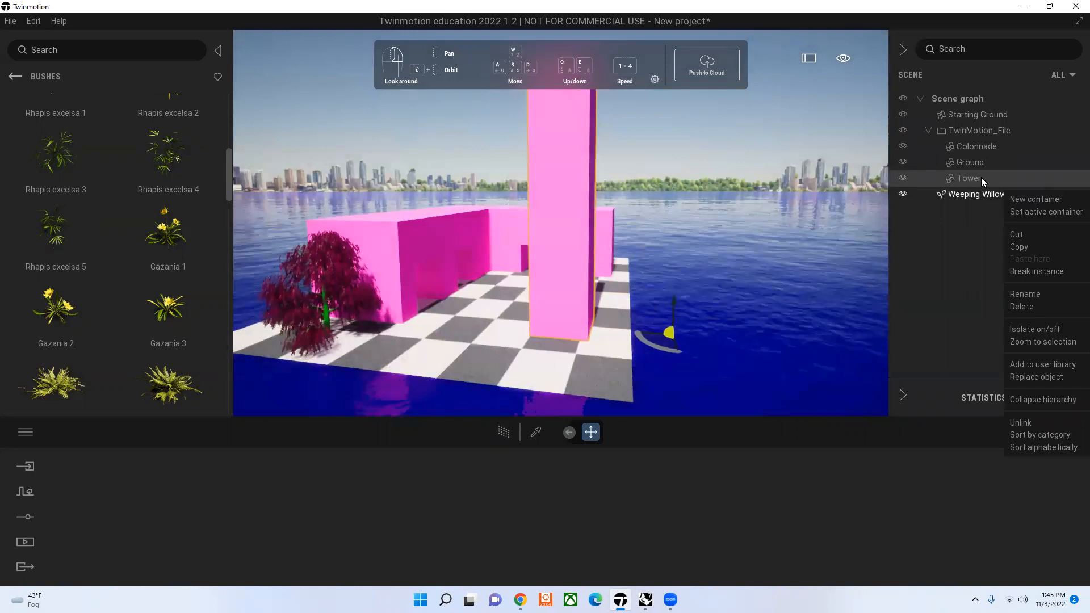
click(566, 456)
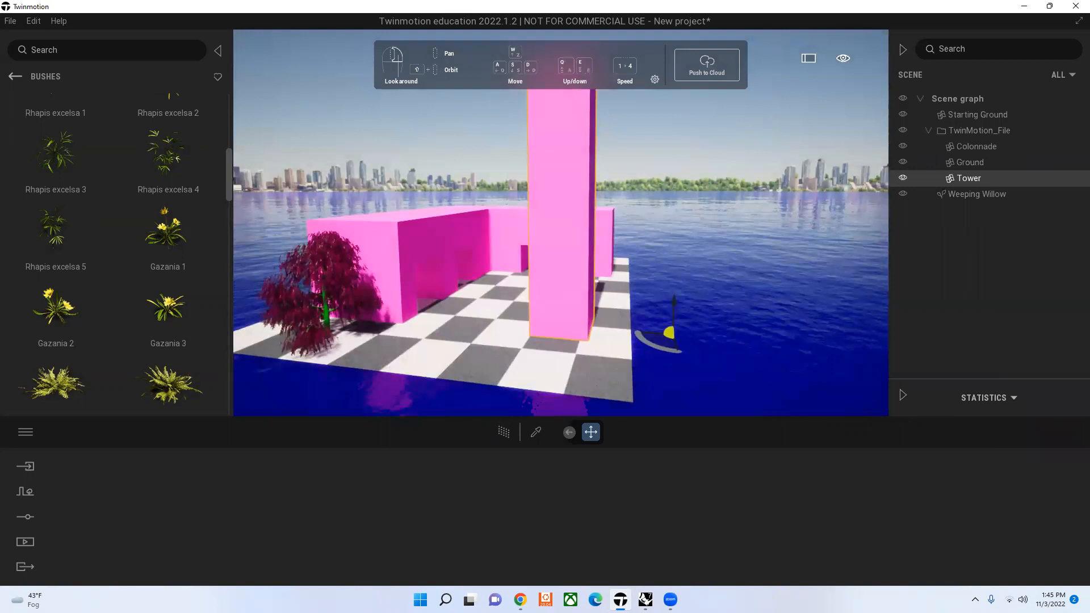
Step: Pick the tower's Glossy plastic material and set its reflection to 37%
click(536, 432)
click(581, 247)
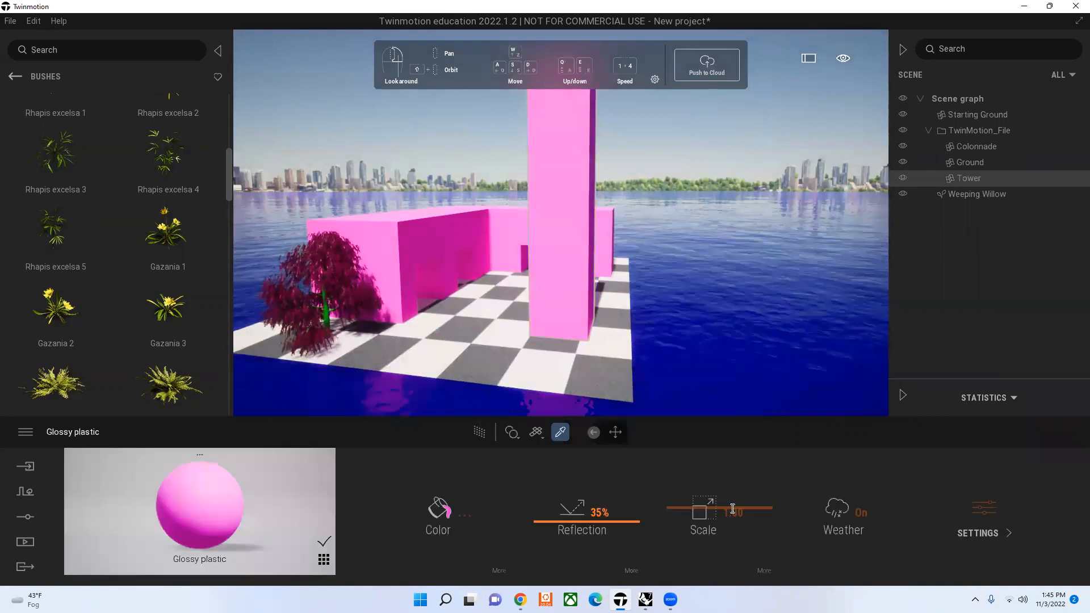
drag(593, 521, 568, 514)
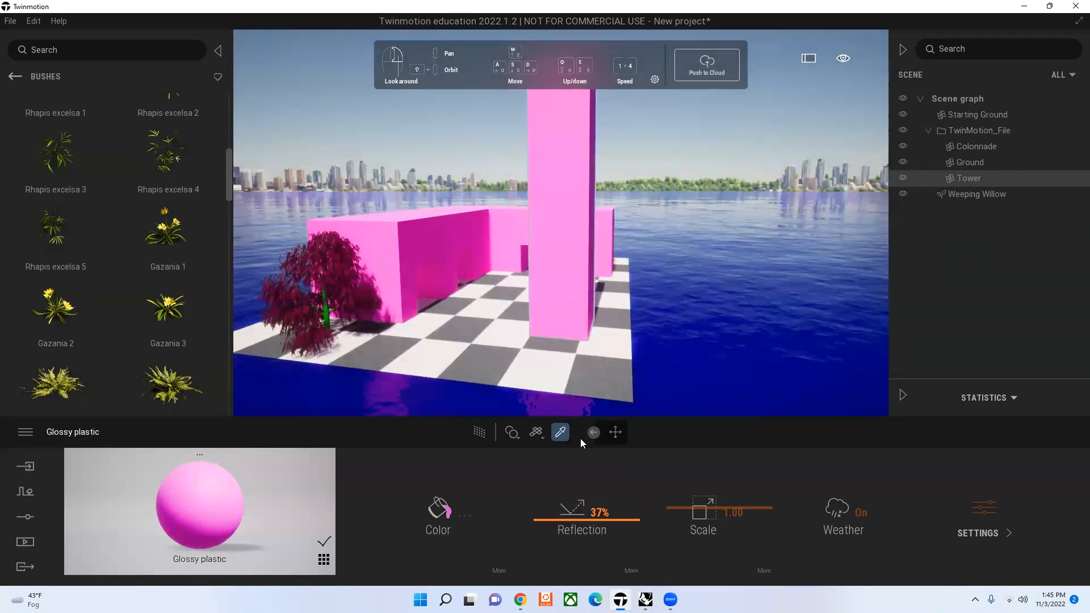
key(Escape)
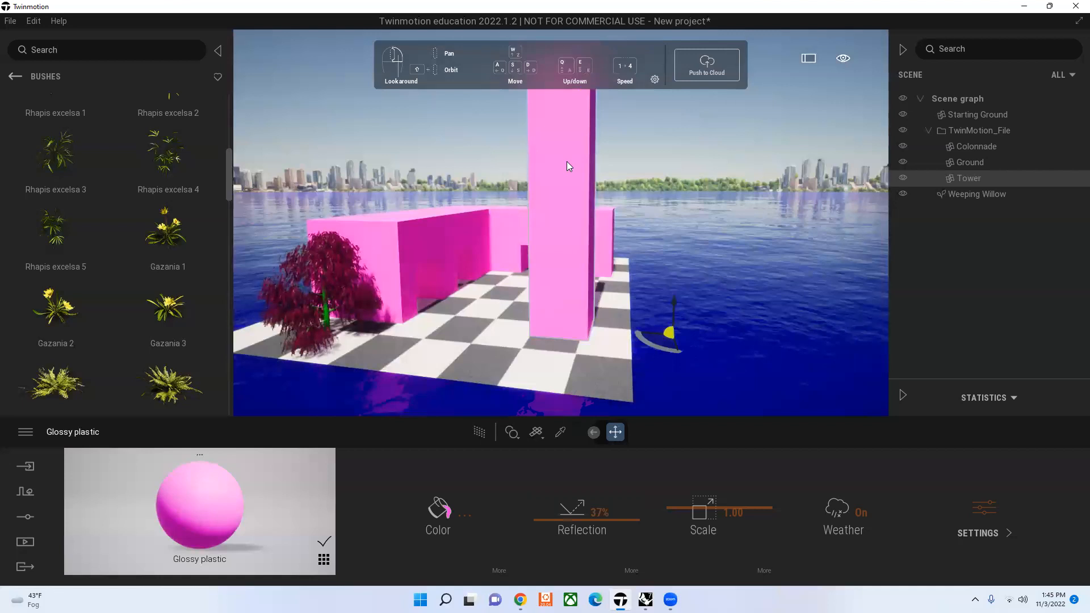
key(Escape)
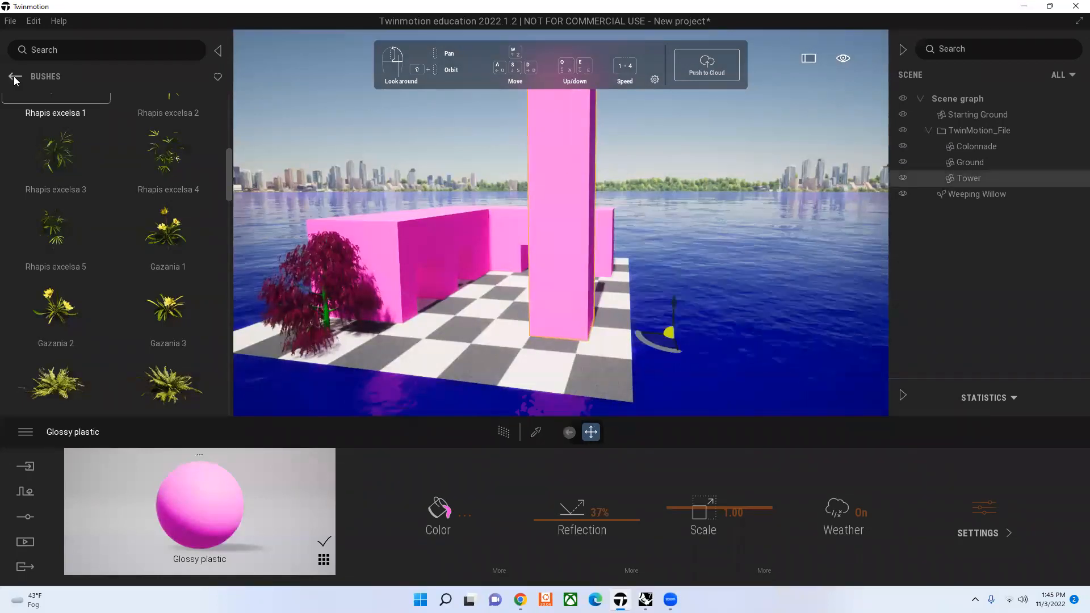
Step: Try the Checker linoleum material from the Plastic library on the tower and undo the change
click(14, 77)
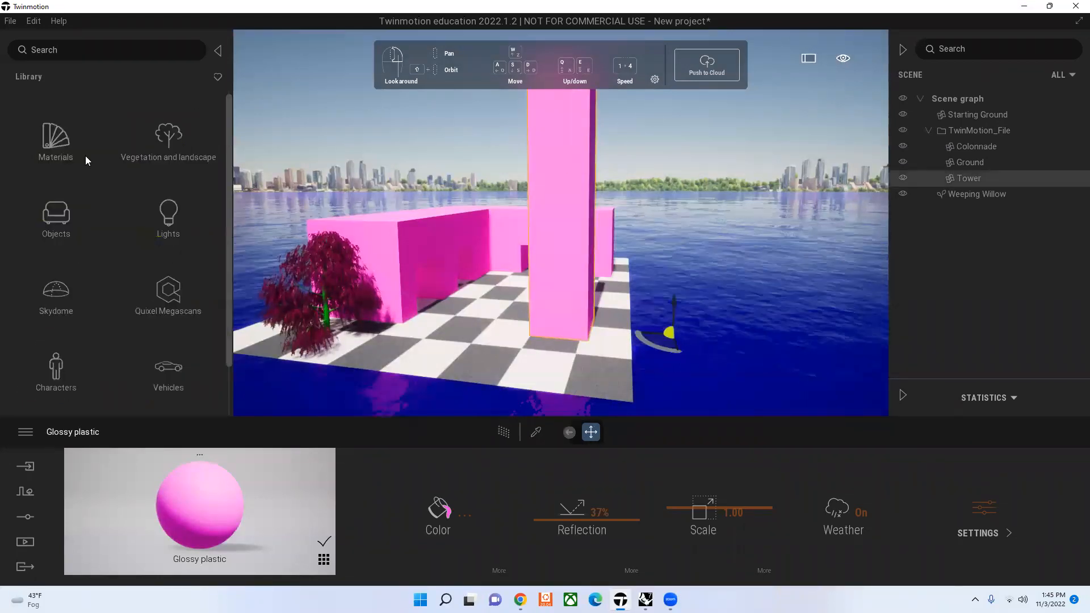
click(85, 156)
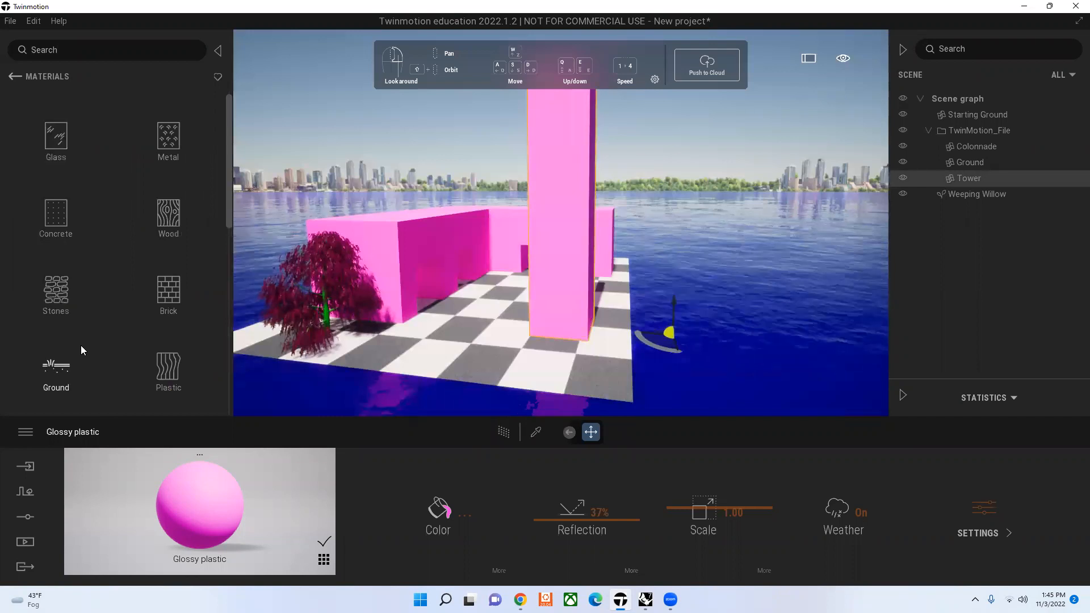
scroll(91, 335, down, 3)
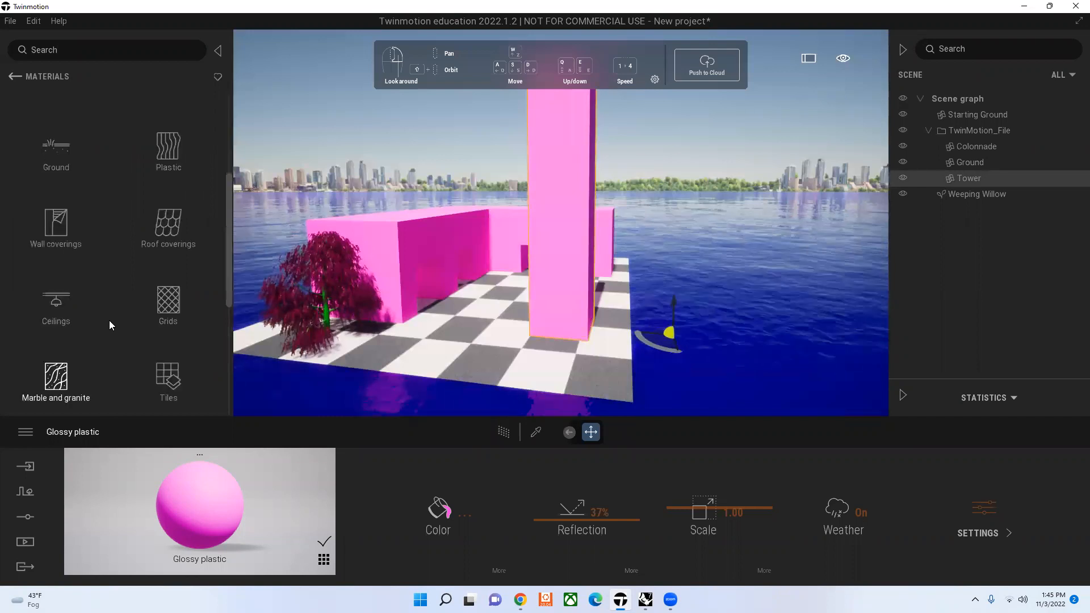
scroll(108, 321, down, 1)
scroll(119, 306, down, 1)
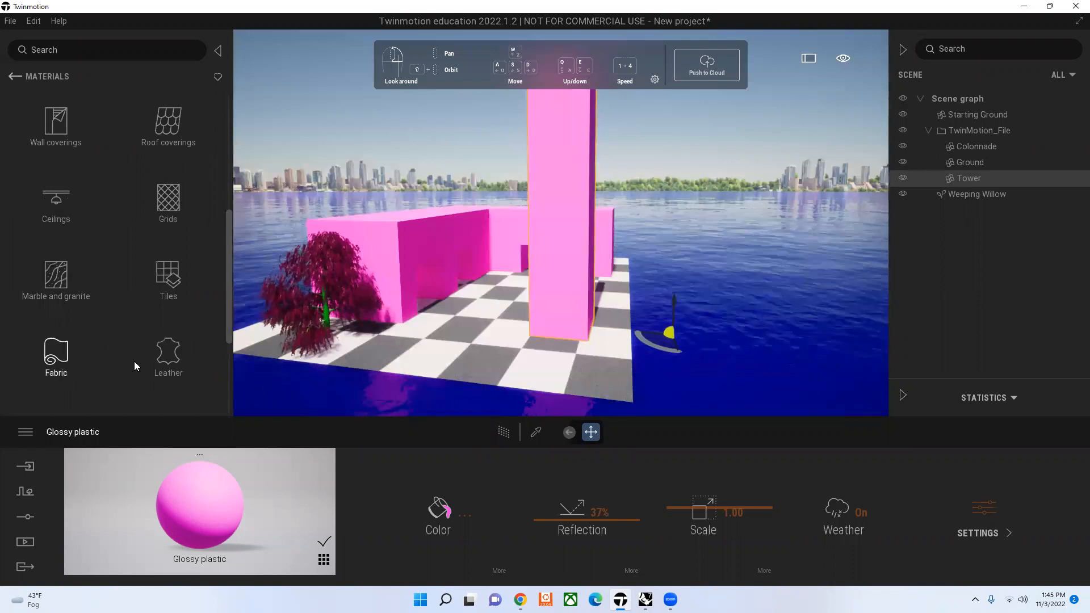
scroll(134, 361, down, 2)
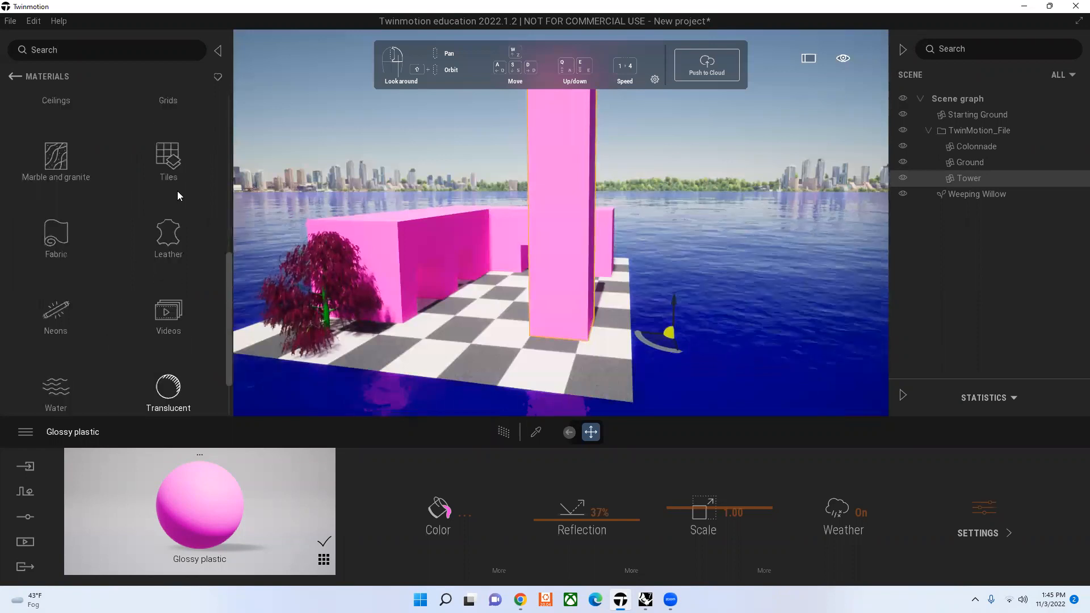
scroll(184, 330, up, 5)
click(171, 220)
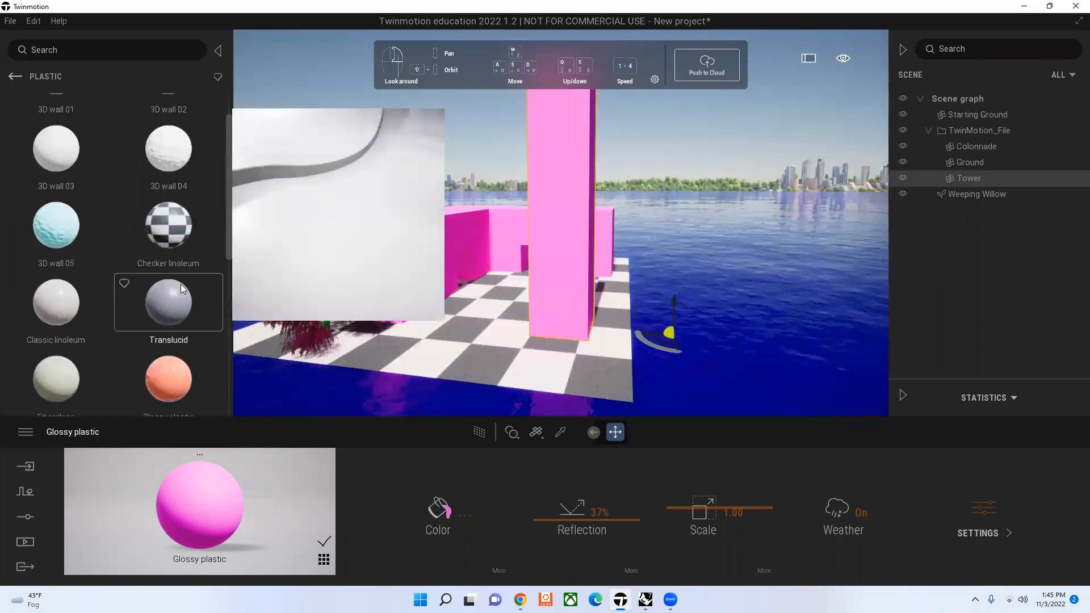
scroll(41, 237, down, 1)
mouse_move(85, 237)
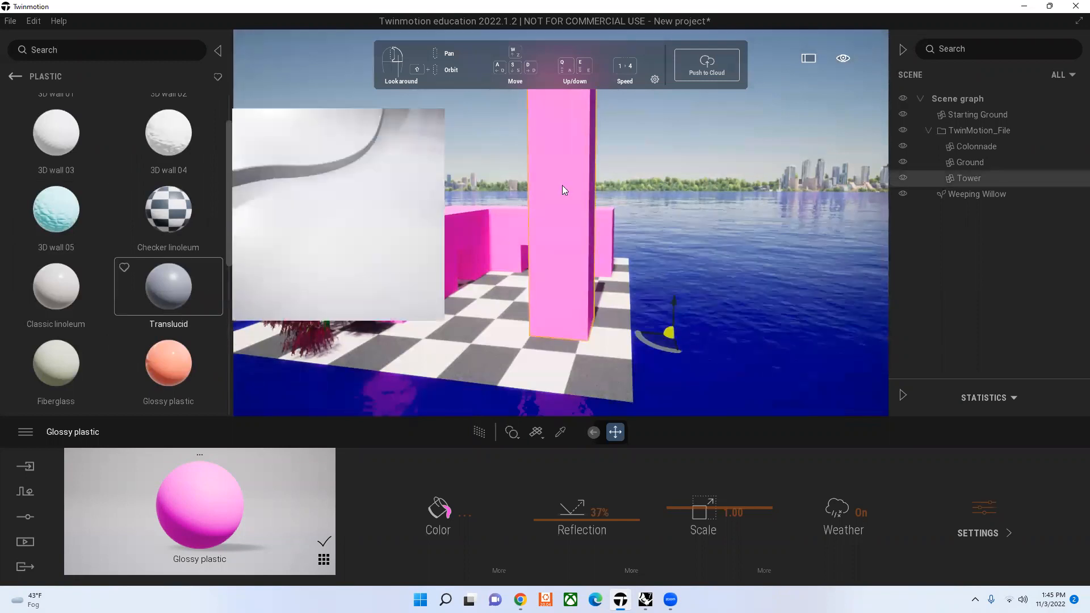
drag(169, 210, 562, 185)
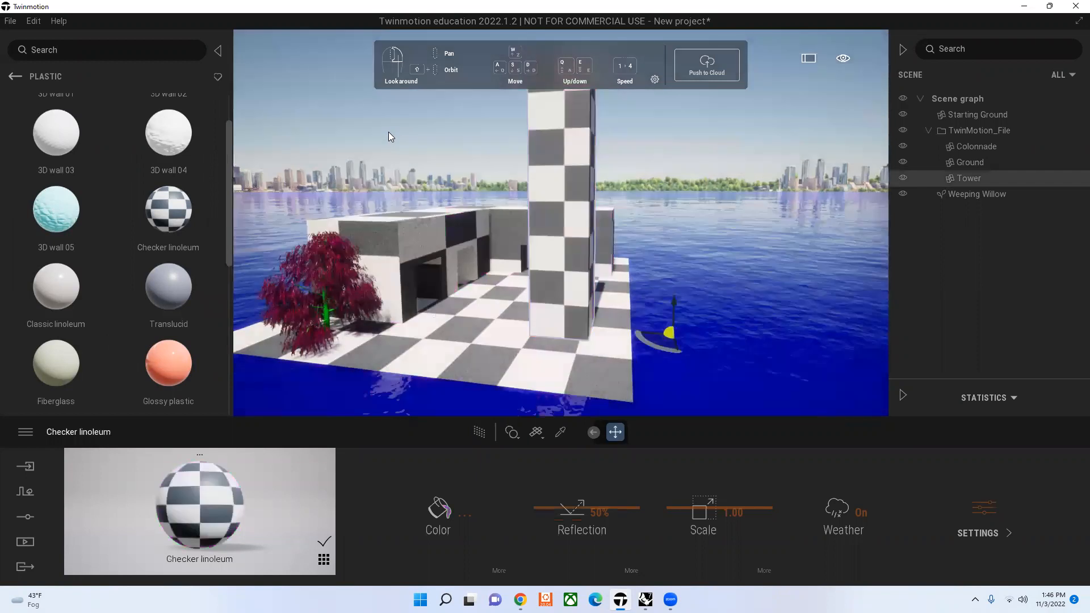
click(389, 131)
key(ctrl+z)
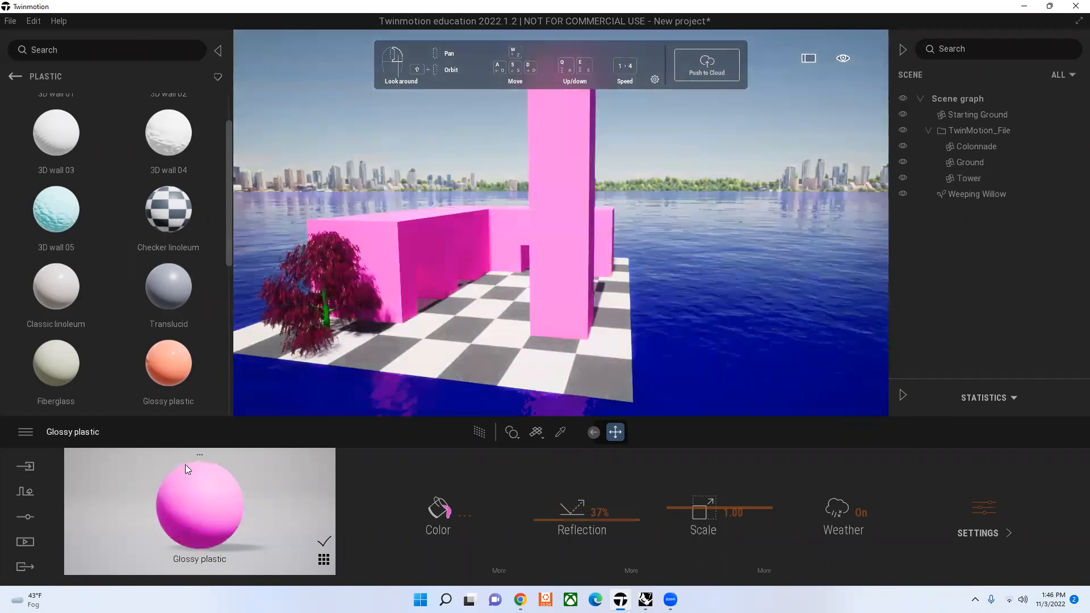
Step: Return to the Vegetation and landscape library and duplicate the Weeping Willow as an instance
click(15, 76)
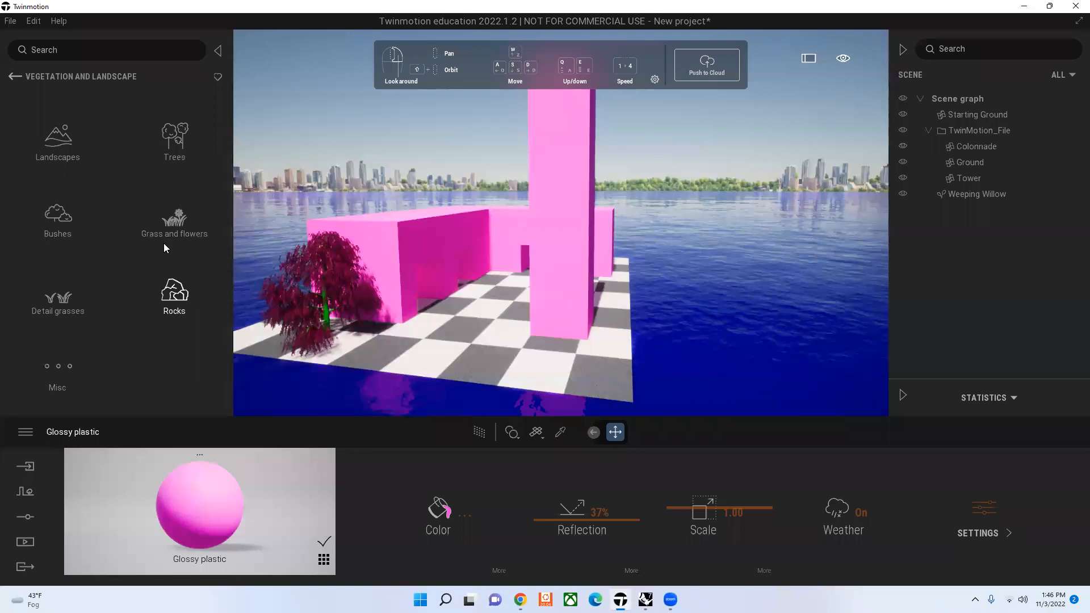
click(327, 324)
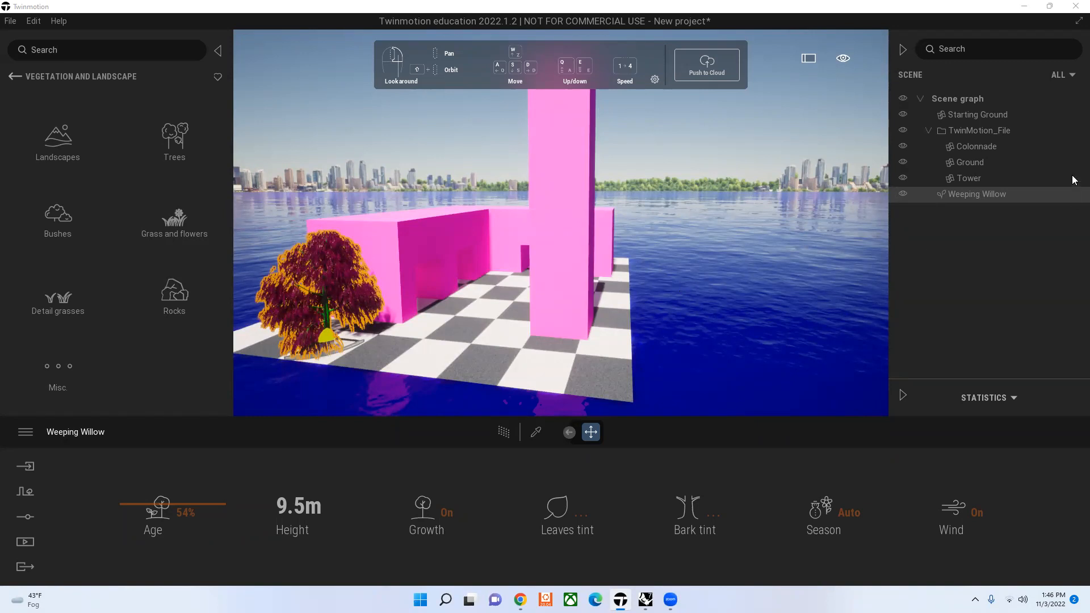
click(972, 194)
right_click(969, 195)
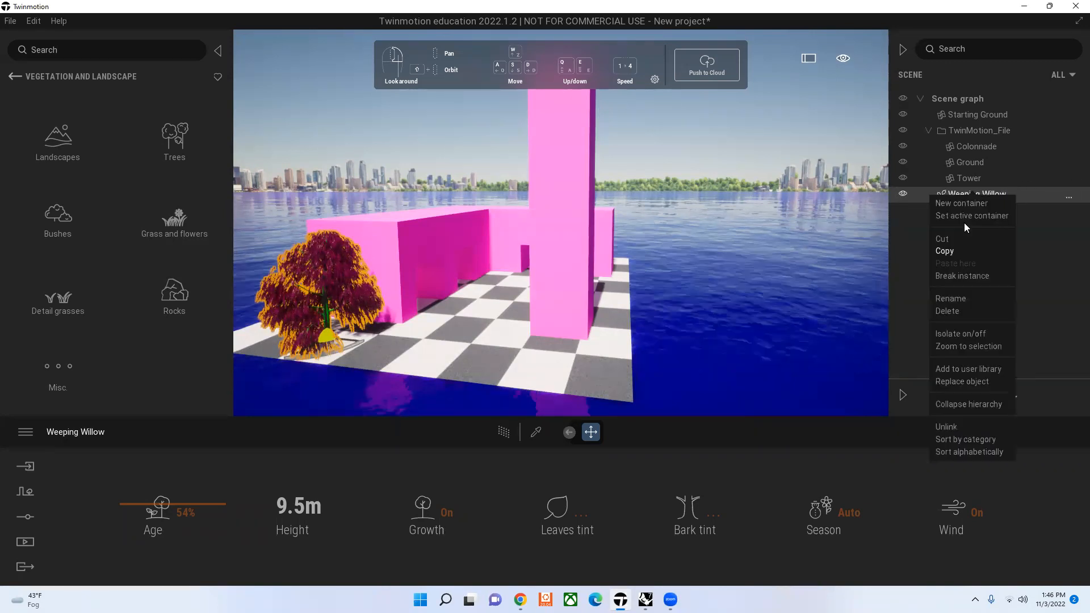
click(956, 251)
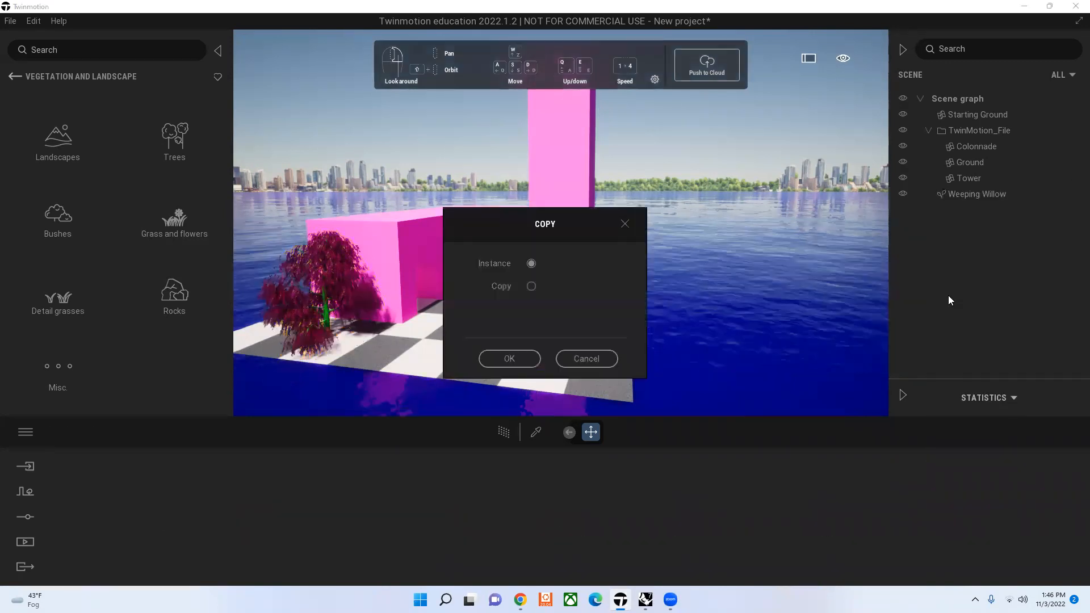
click(503, 361)
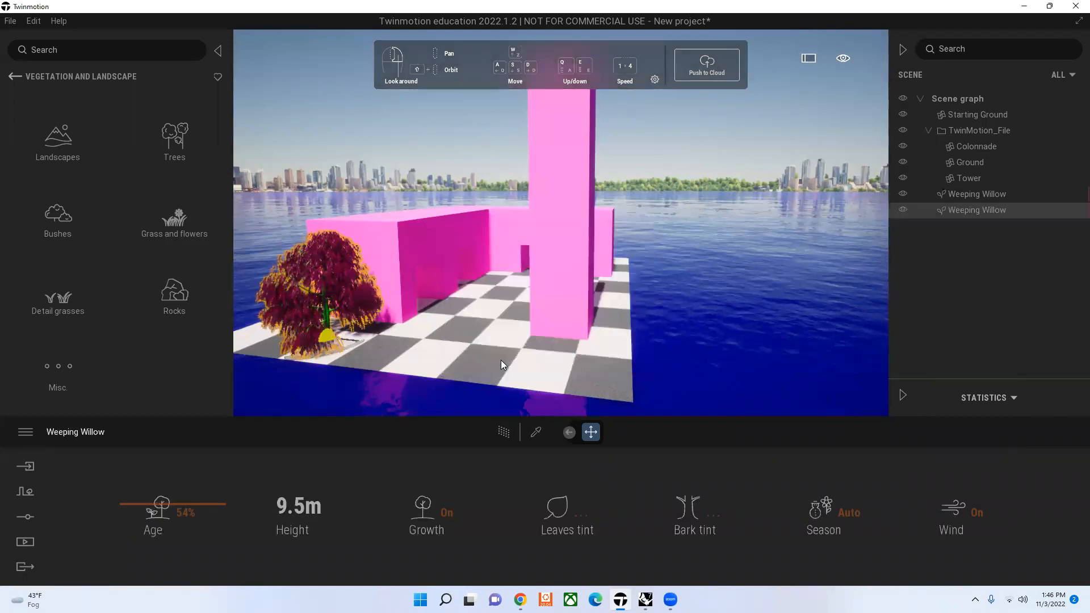
Step: Move the duplicated Weeping Willow a distance of 10 along the front edge of the checkered ground
click(347, 339)
text(10)
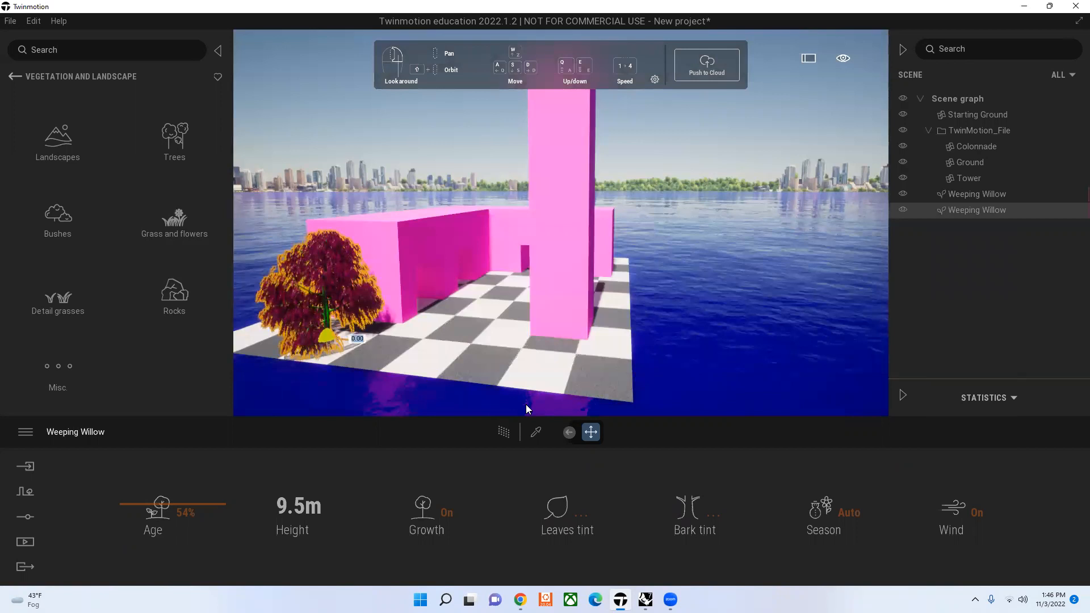
key(Return)
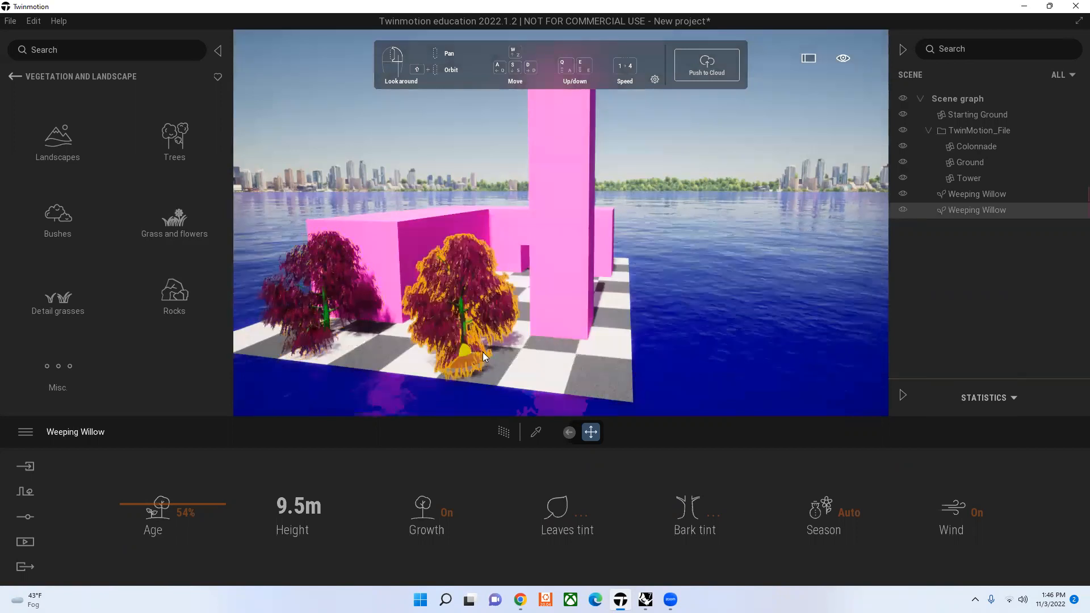
Step: Try moving the duplicated Weeping Willow farther along the ground's front edge and delete the duplicate
click(483, 352)
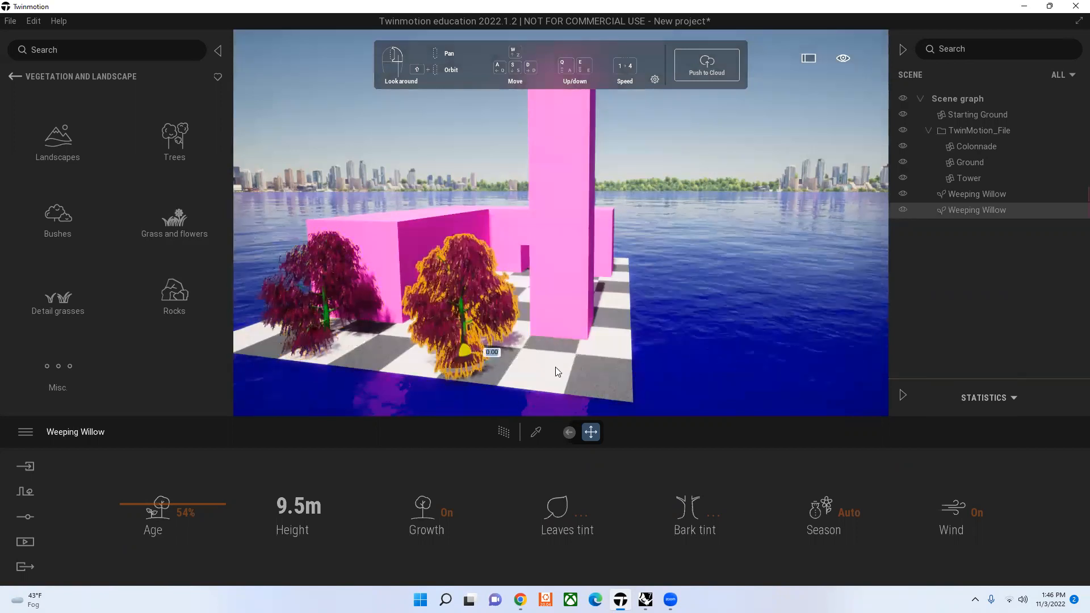
drag(555, 367, 672, 416)
key(ctrl+z)
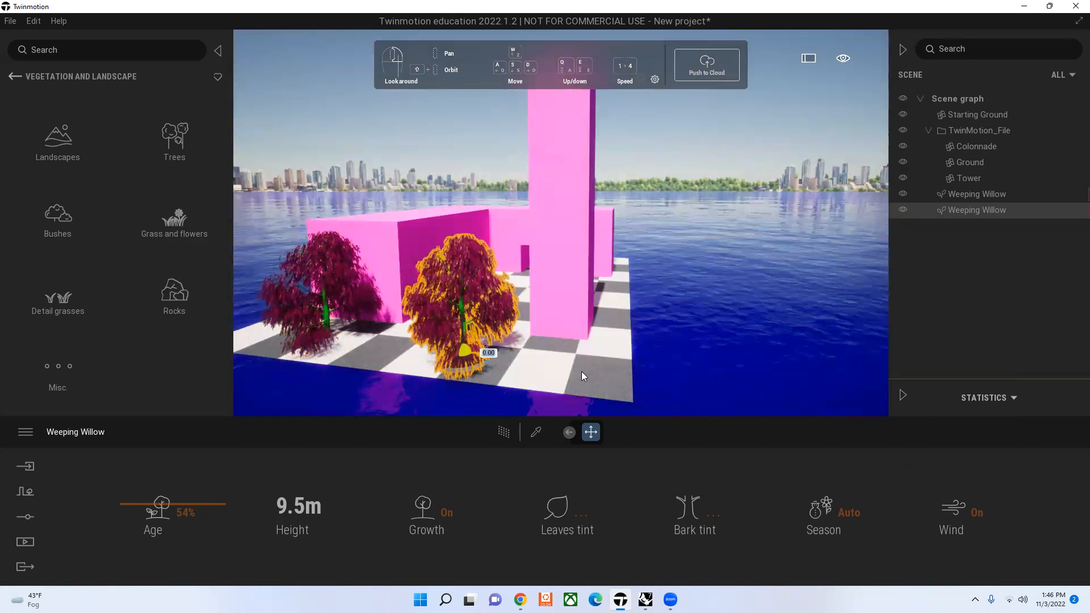
drag(582, 372, 591, 413)
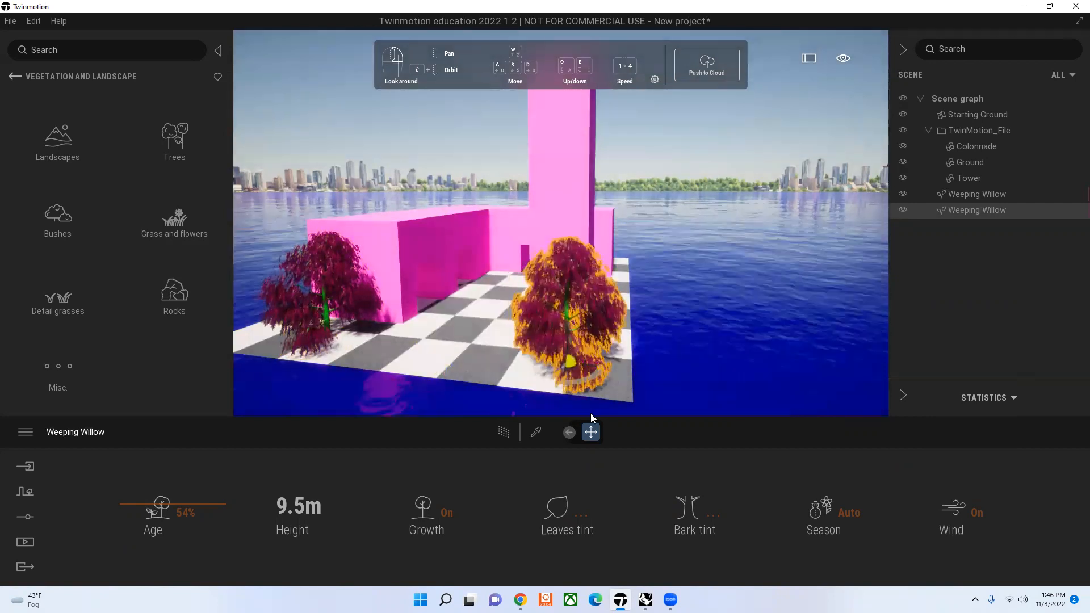
key(Delete)
Step: Copy the Weeping Willow as an instance from the scene graph and try repositioning the new tree
click(1015, 196)
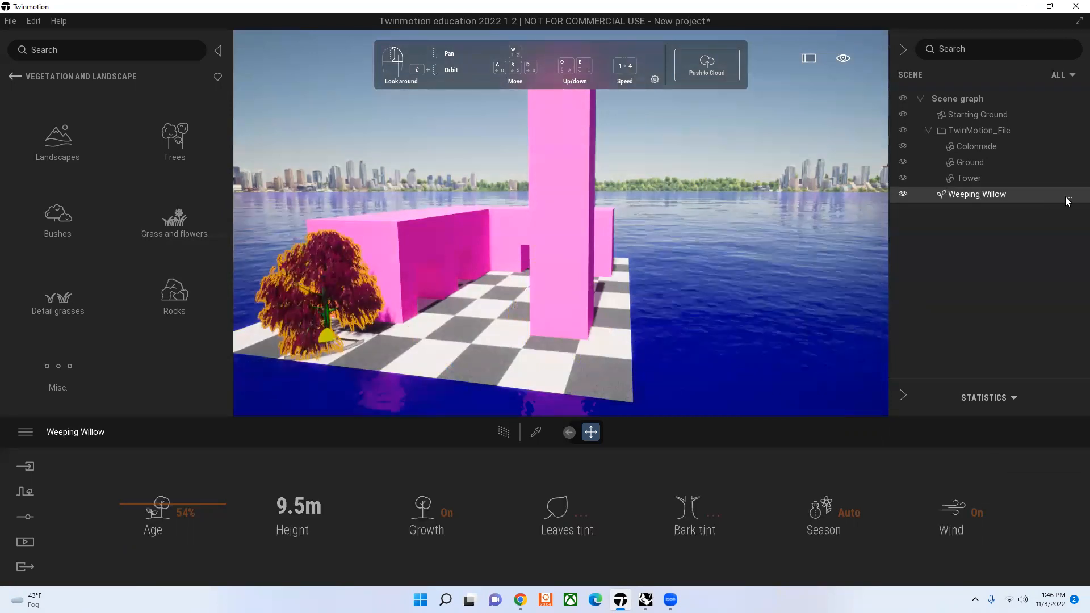
click(1069, 199)
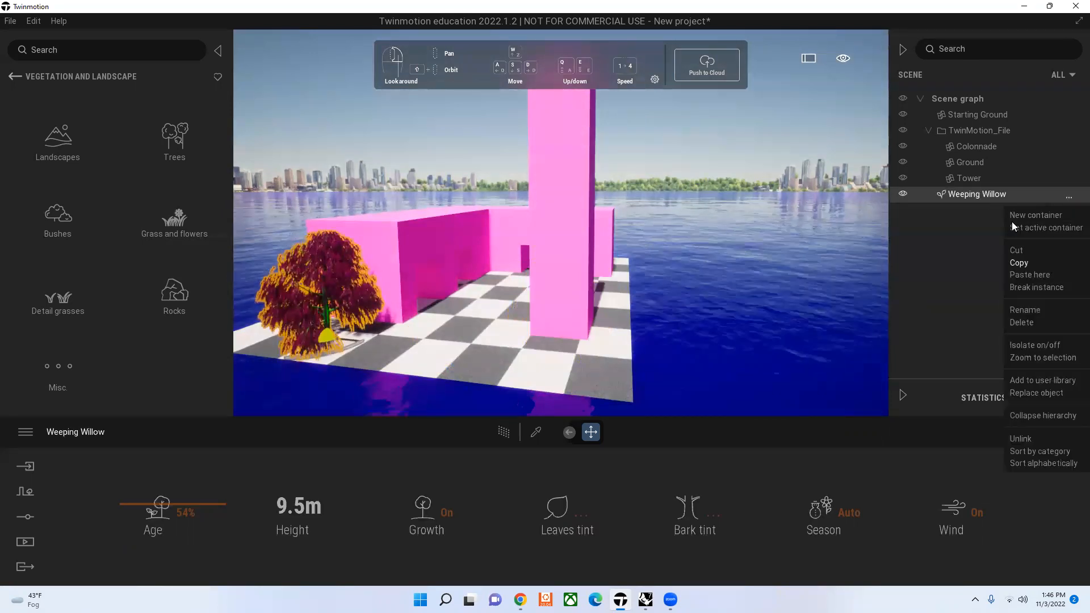
click(1017, 262)
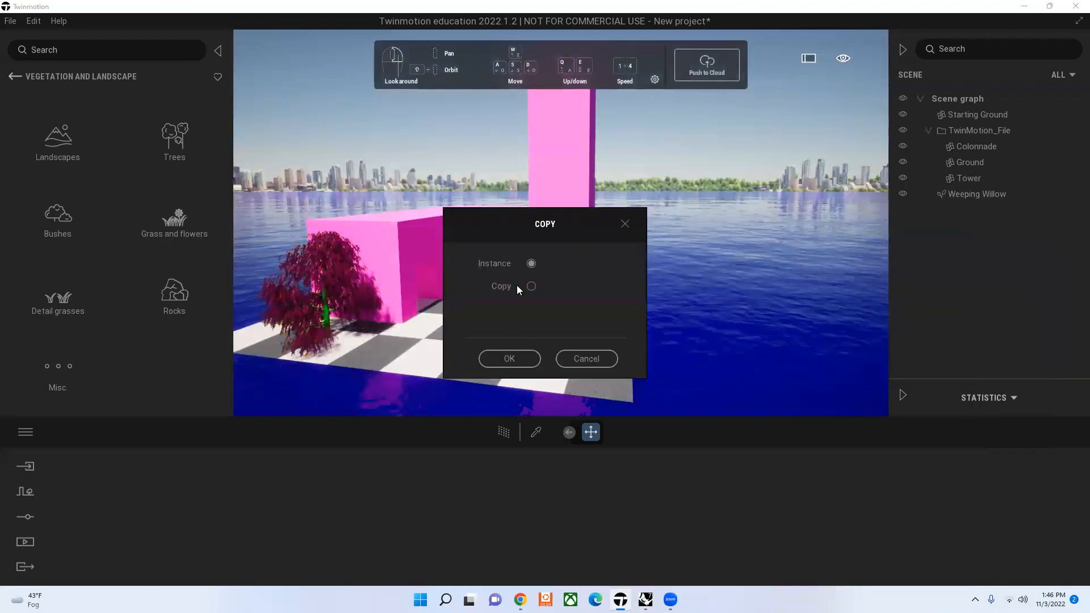
click(519, 359)
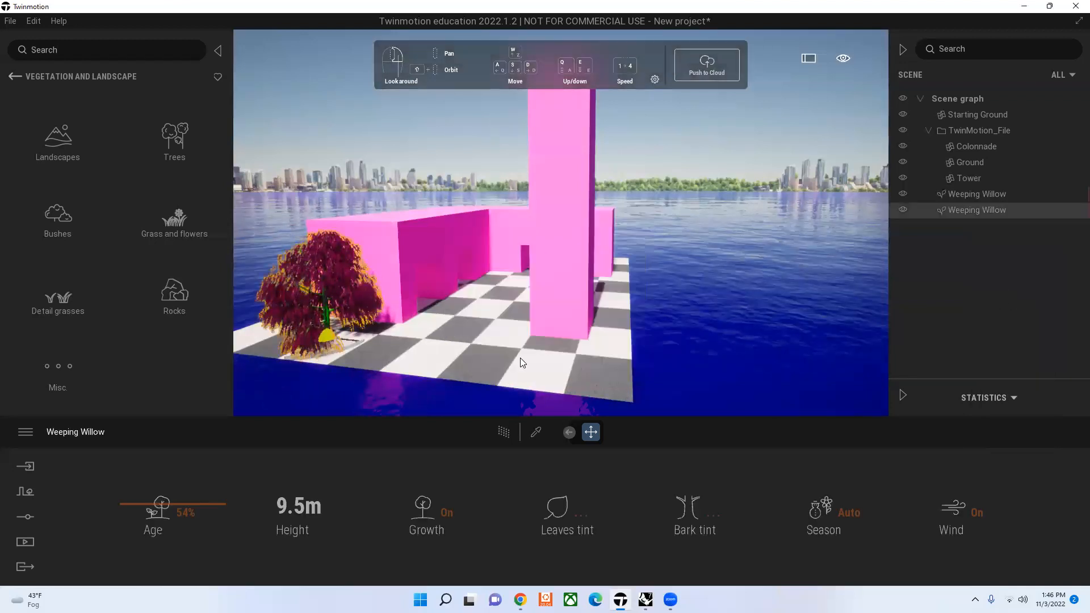
click(344, 338)
drag(491, 370, 484, 359)
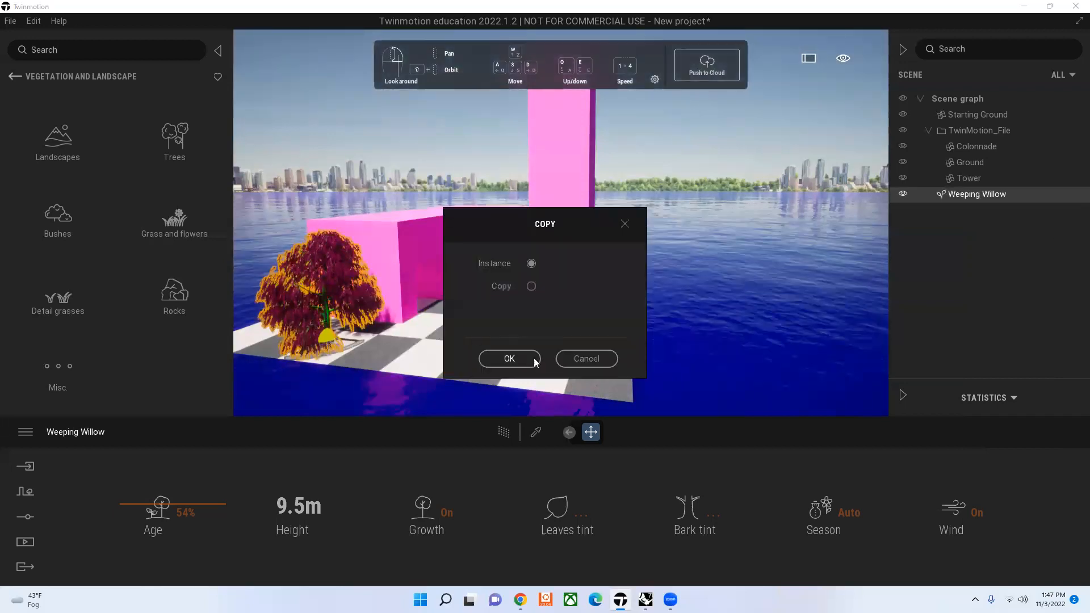
Step: Create one more instance of the Weeping Willow and delete it, keeping only the original tree
click(522, 358)
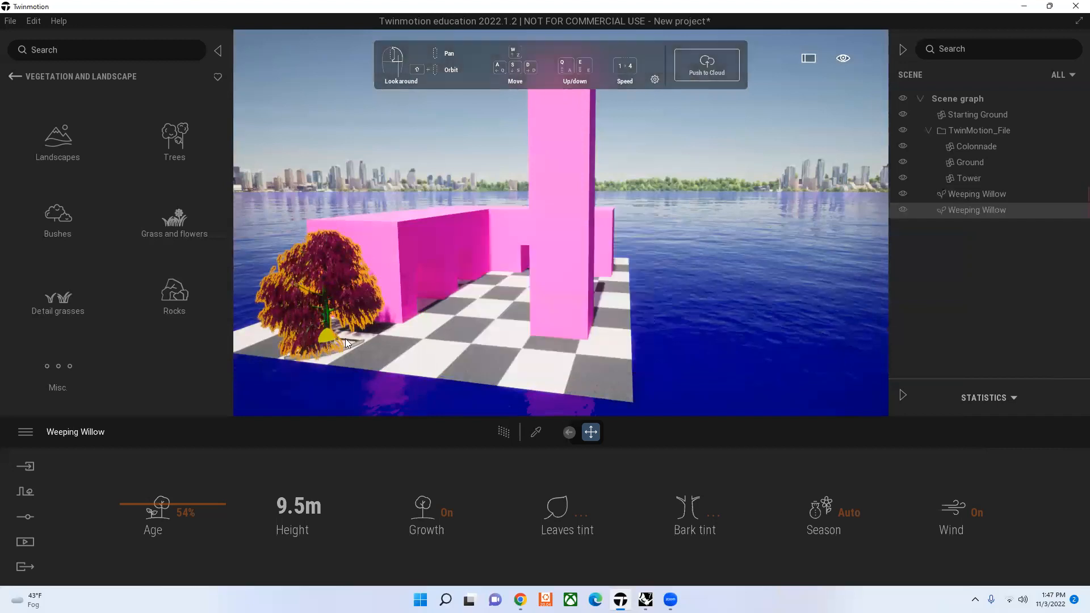
drag(346, 339, 396, 237)
key(Delete)
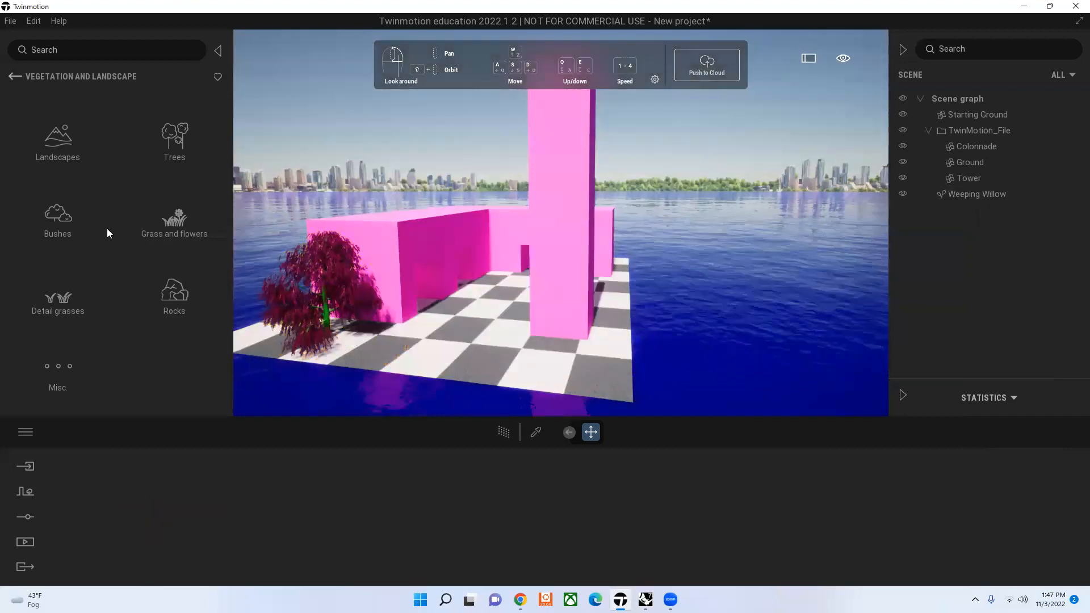
Step: Try placing Weed 03 from the Grass and flowers library on the checkered ground and delete it
click(173, 233)
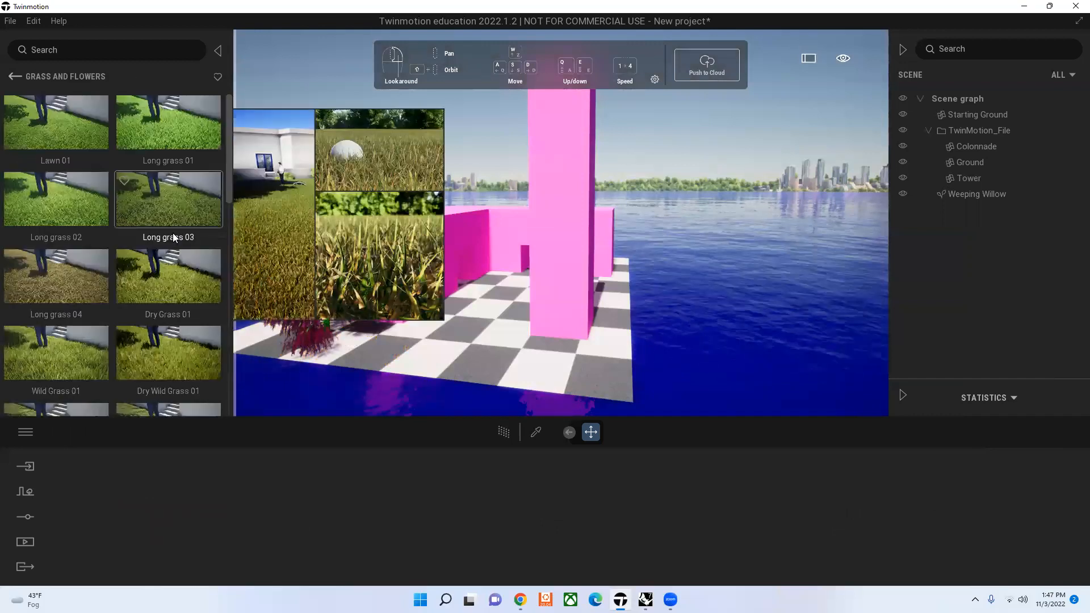
scroll(153, 291, down, 5)
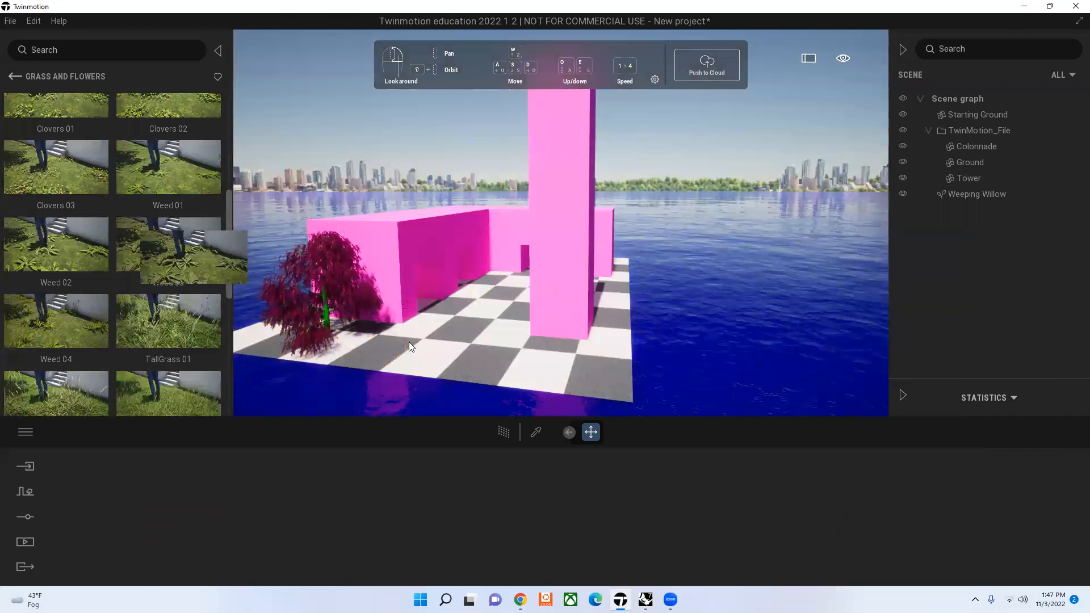
drag(343, 124, 403, 360)
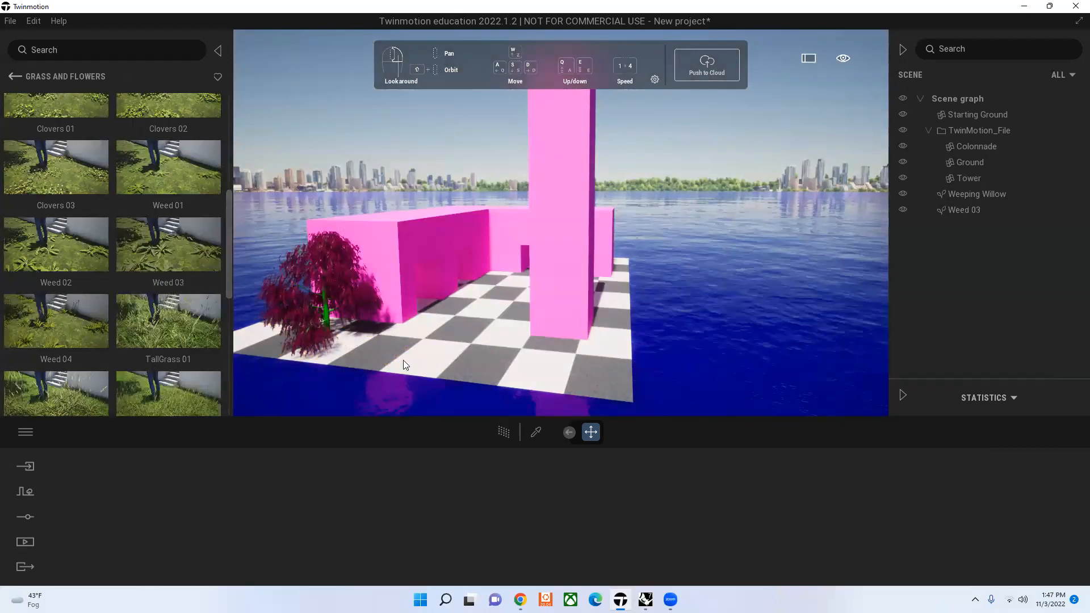
scroll(392, 364, up, 2)
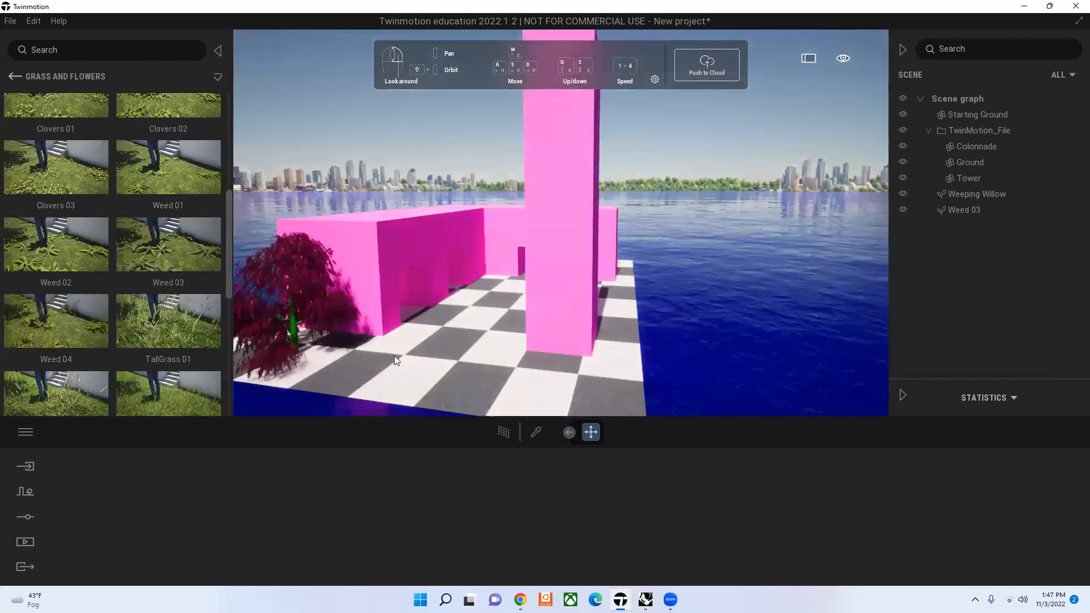
click(395, 355)
key(Delete)
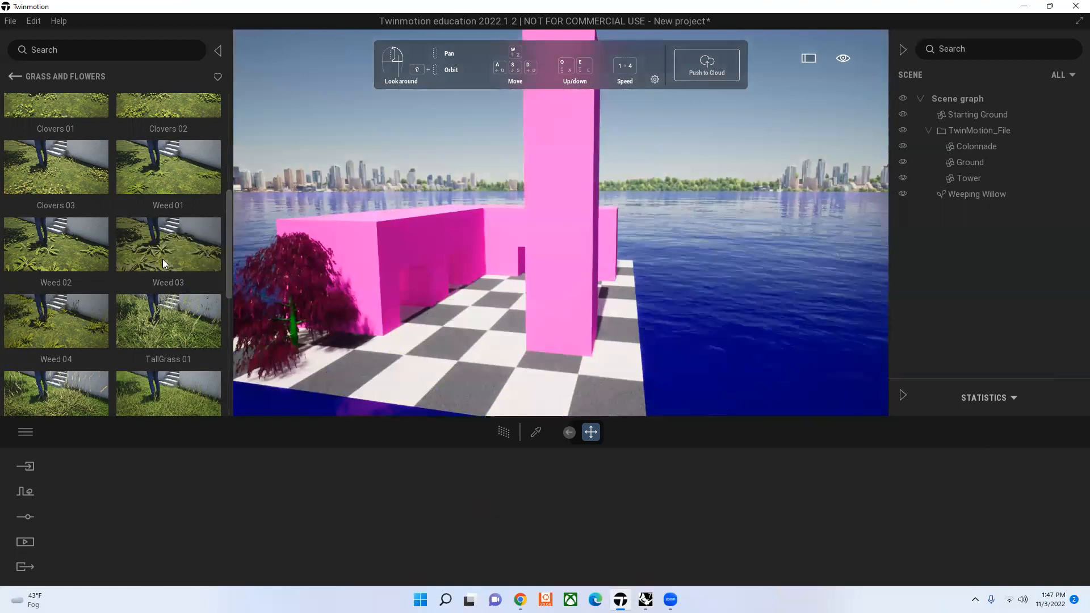
Step: Try placing Rock 5 from the Rocks library on the ground beside the tower and delete it
click(15, 76)
click(174, 295)
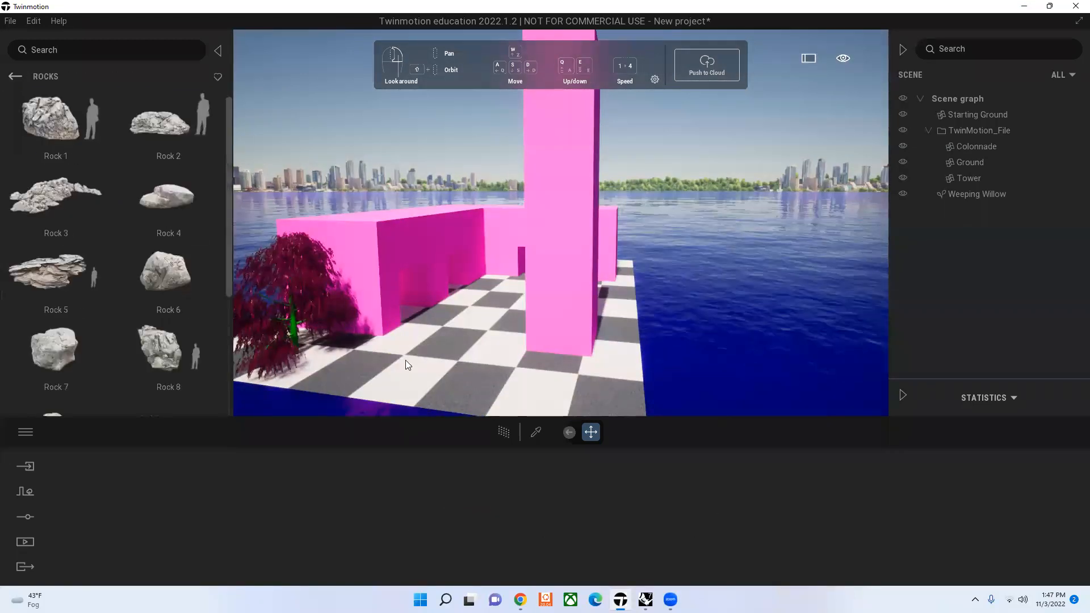
drag(405, 361, 476, 339)
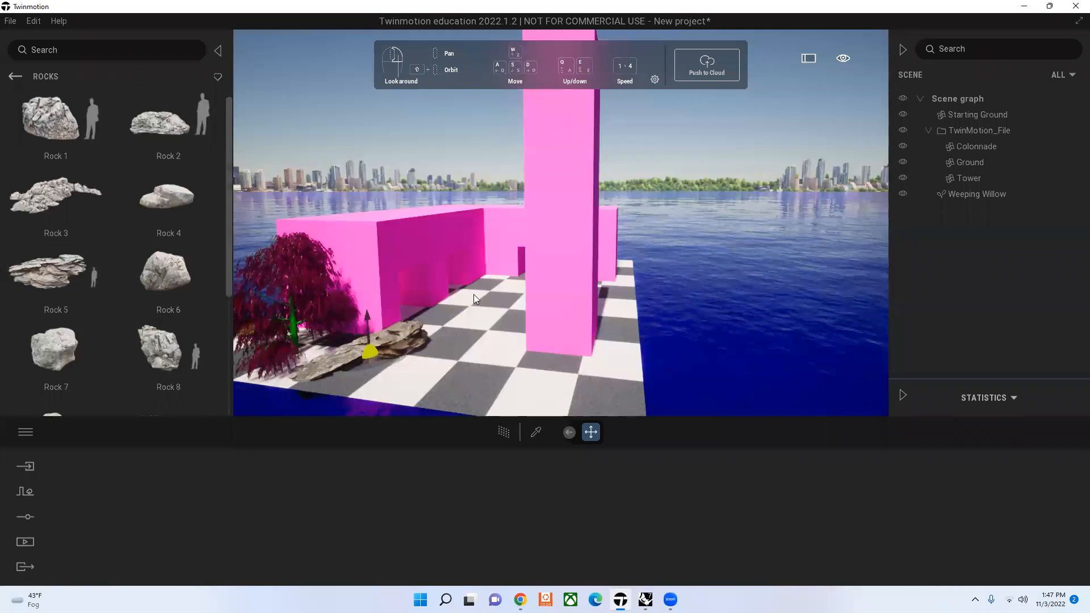
drag(474, 294, 461, 287)
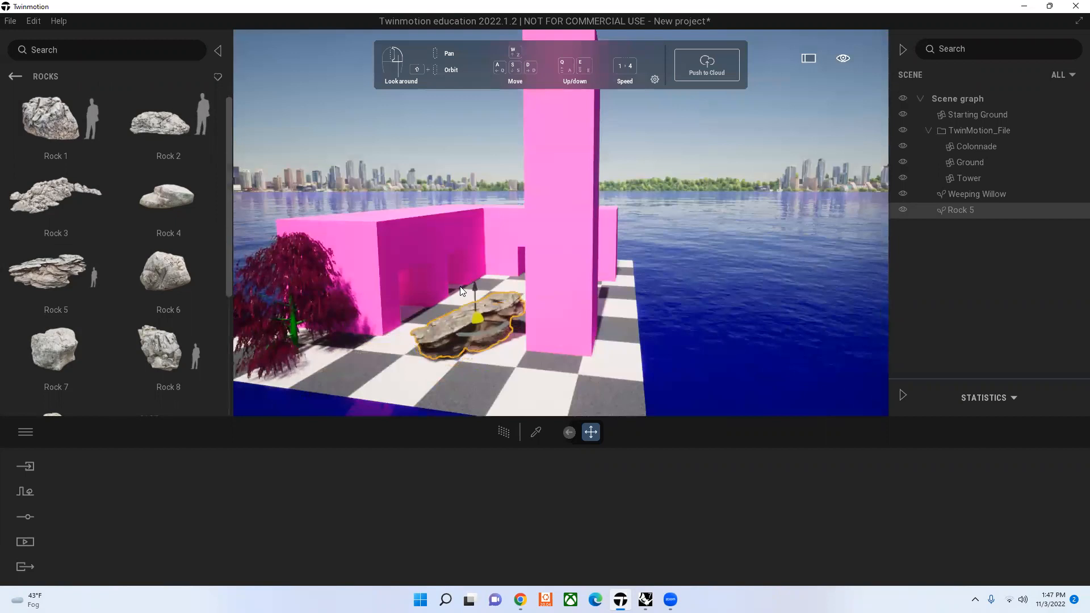
key(Delete)
Step: Place Falling Ivy 1 from the Misc. vegetation library near the top of the colonnade's end wall
scroll(122, 250, down, 4)
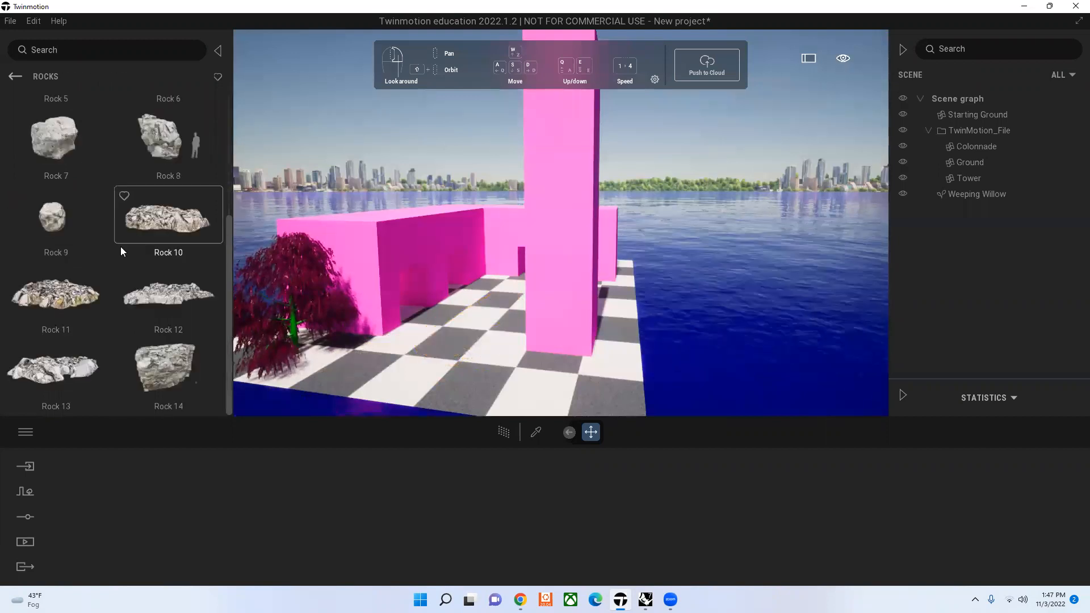
right_click(122, 251)
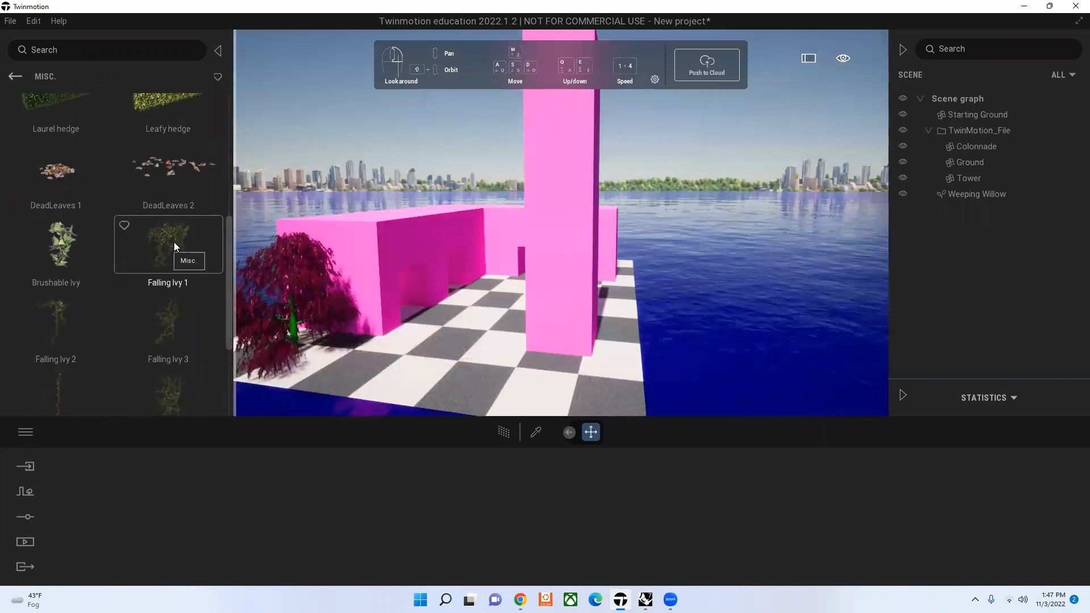
drag(256, 249, 368, 239)
click(387, 239)
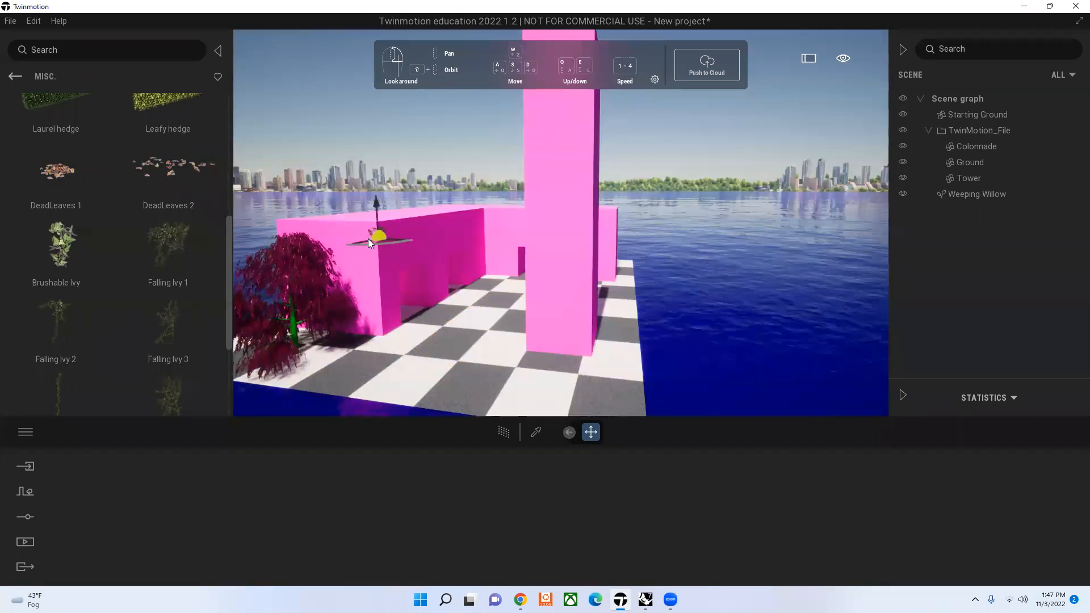
click(368, 239)
click(414, 226)
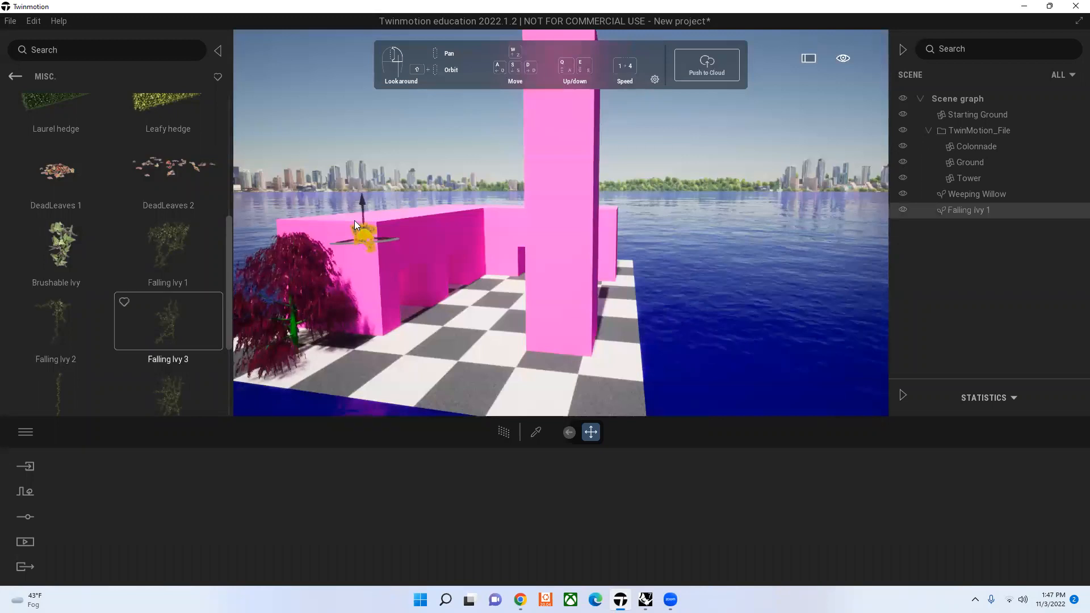
key(Escape)
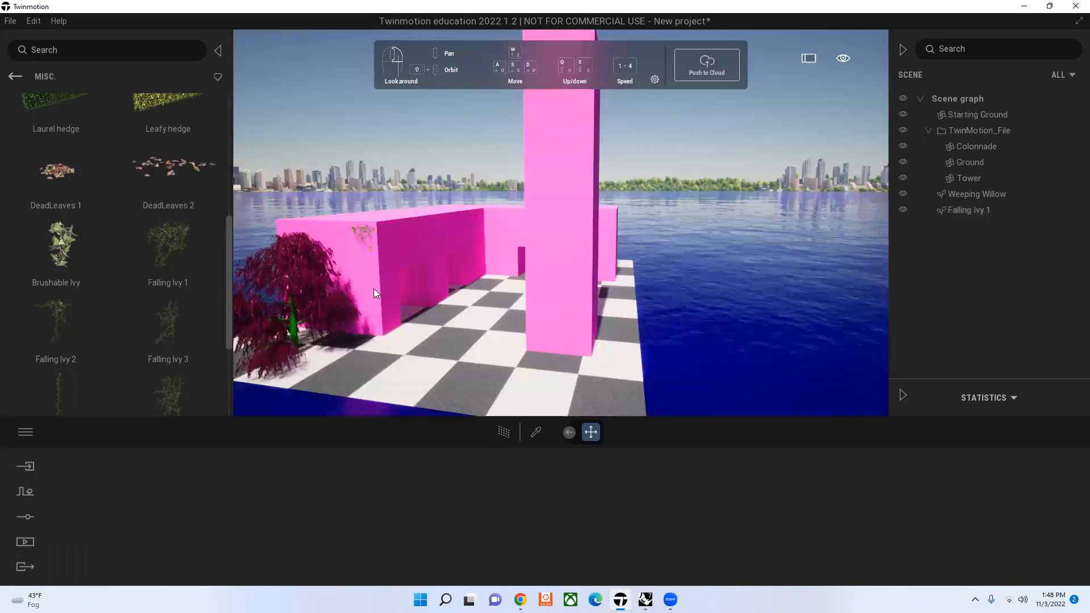
Step: Examine the Falling Ivy 1 on the colonnade's end wall up close
click(364, 277)
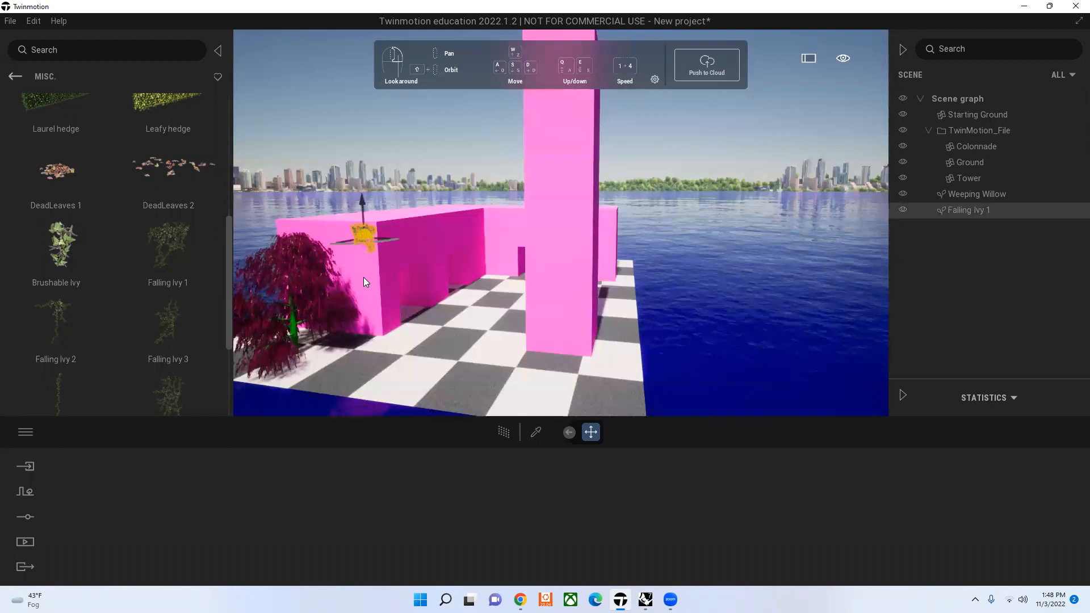
scroll(363, 277, up, 2)
scroll(338, 266, up, 2)
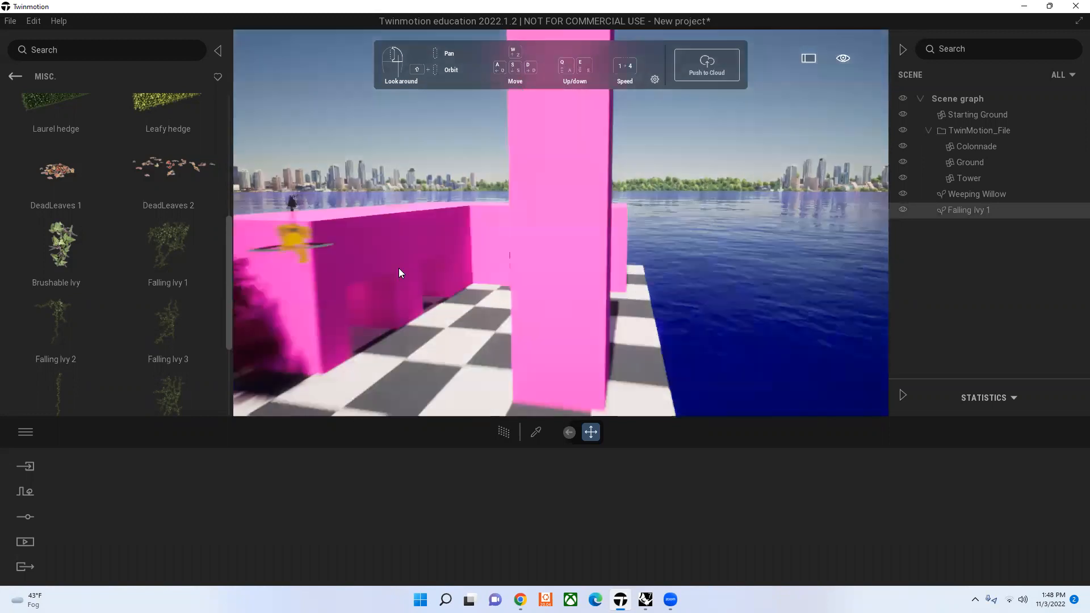
scroll(399, 268, up, 3)
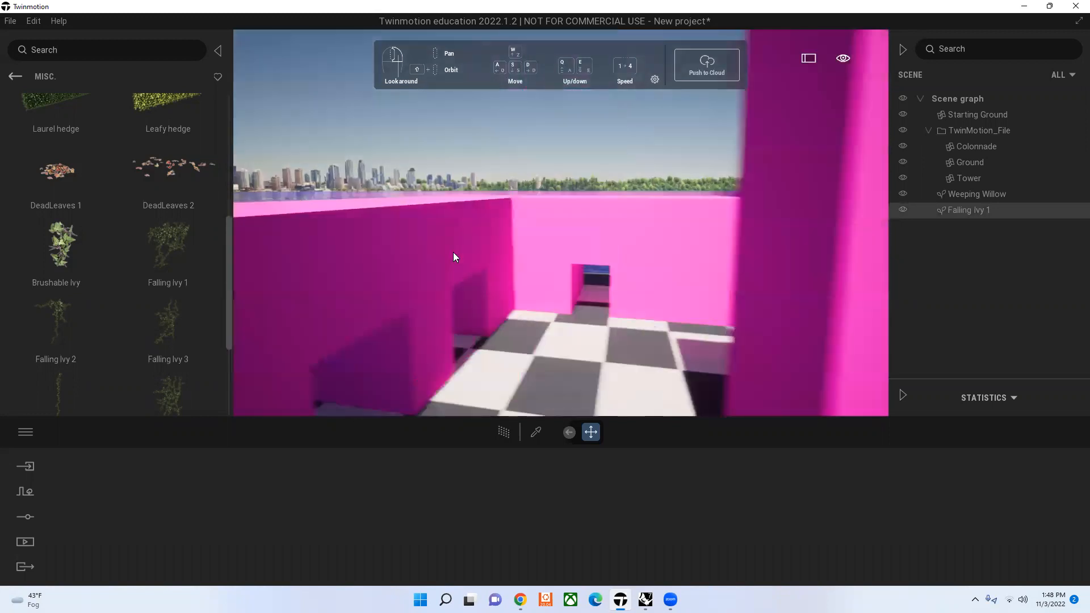
key(a)
click(350, 132)
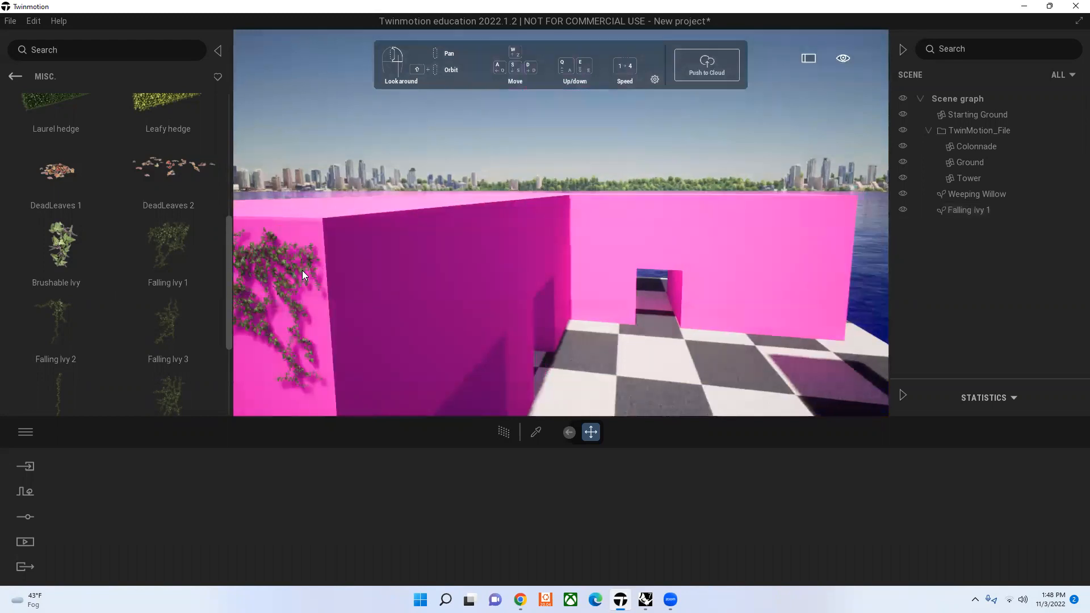
click(303, 270)
Step: Replace the Falling Ivy 1 on the colonnade's end wall with Growing Ivy 2
scroll(79, 218, down, 1)
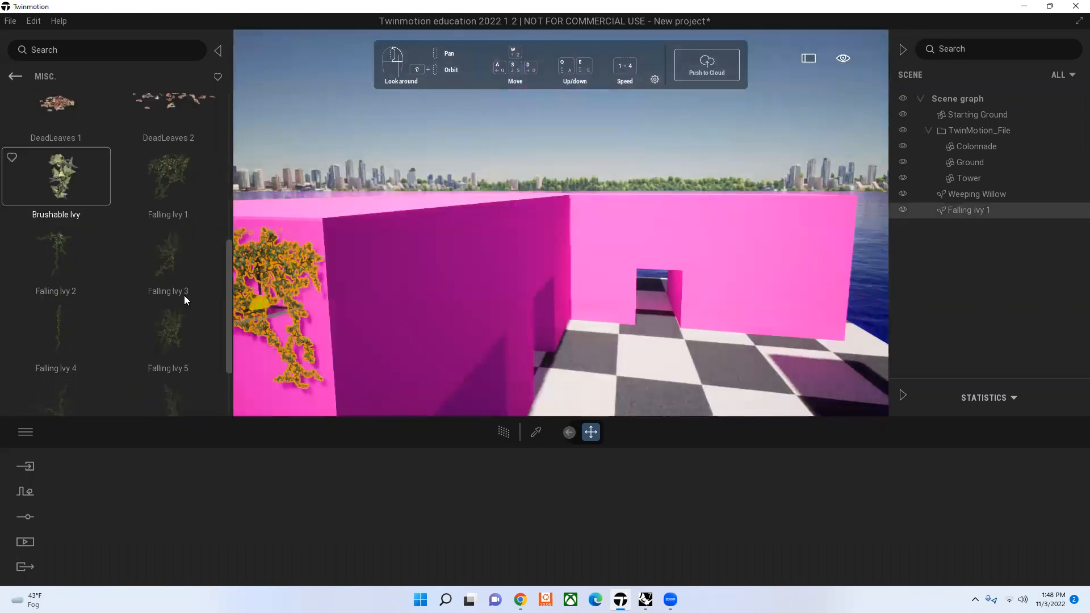
scroll(184, 295, down, 2)
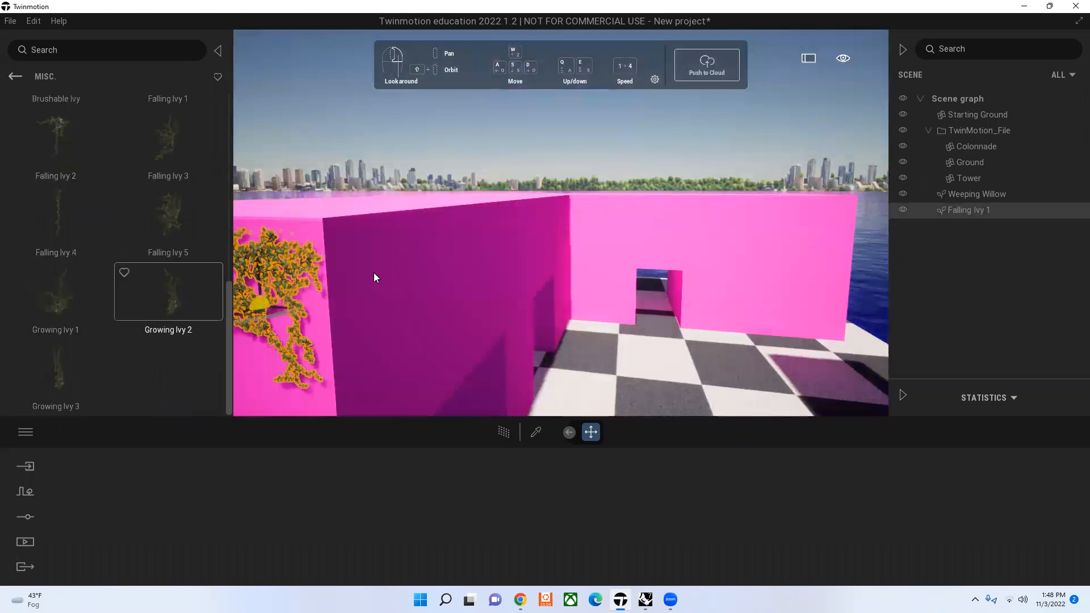
scroll(374, 272, down, 3)
key(Delete)
drag(424, 272, 424, 272)
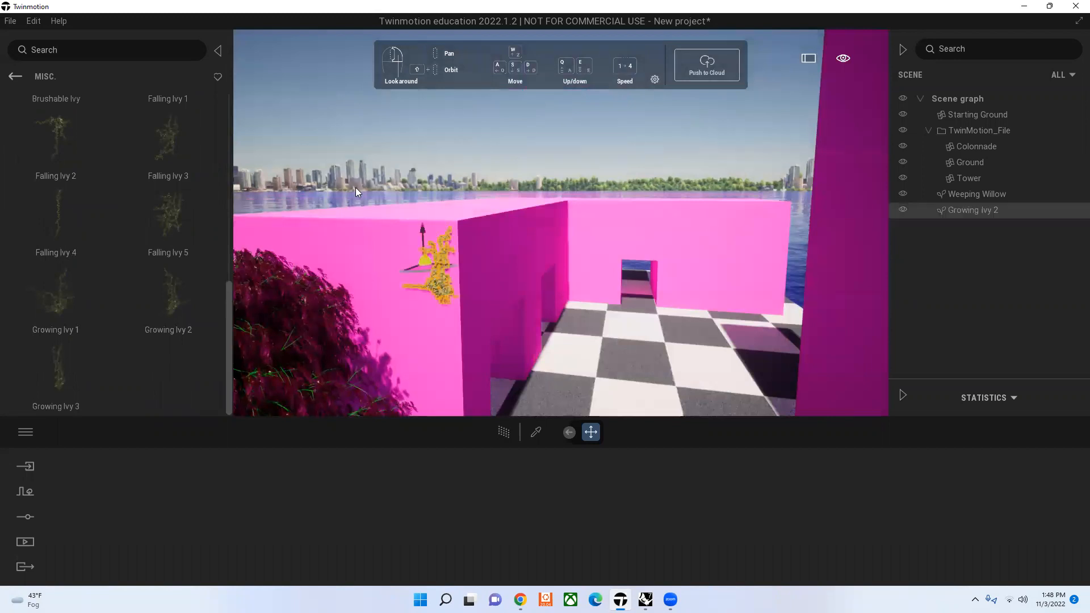
Step: Try adding Falling Ivy 5 below the Growing Ivy 2 and undo both ivy placements
click(149, 230)
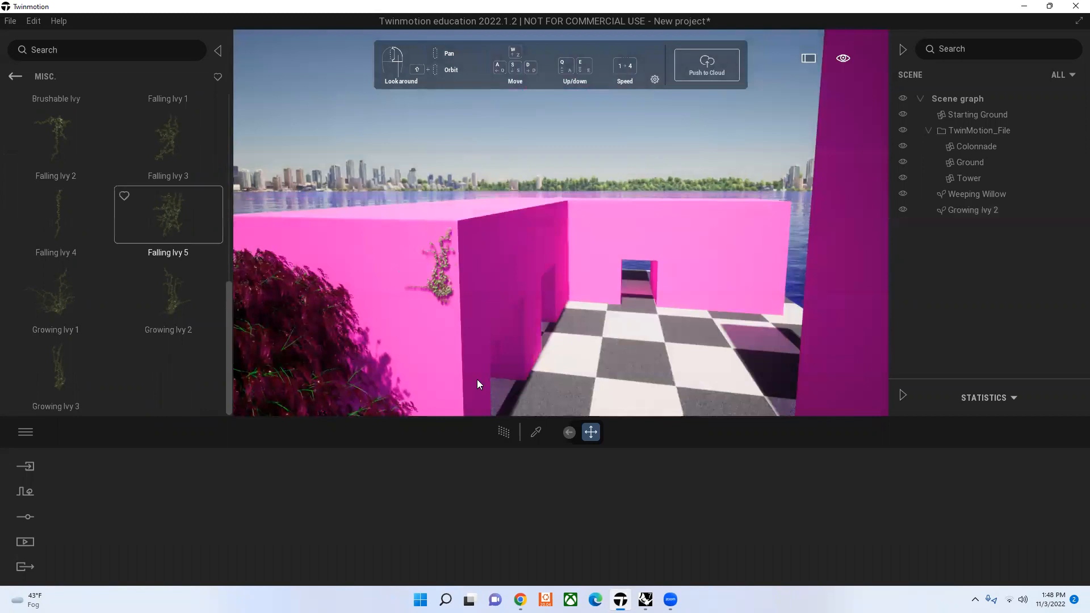
click(415, 328)
key(Escape)
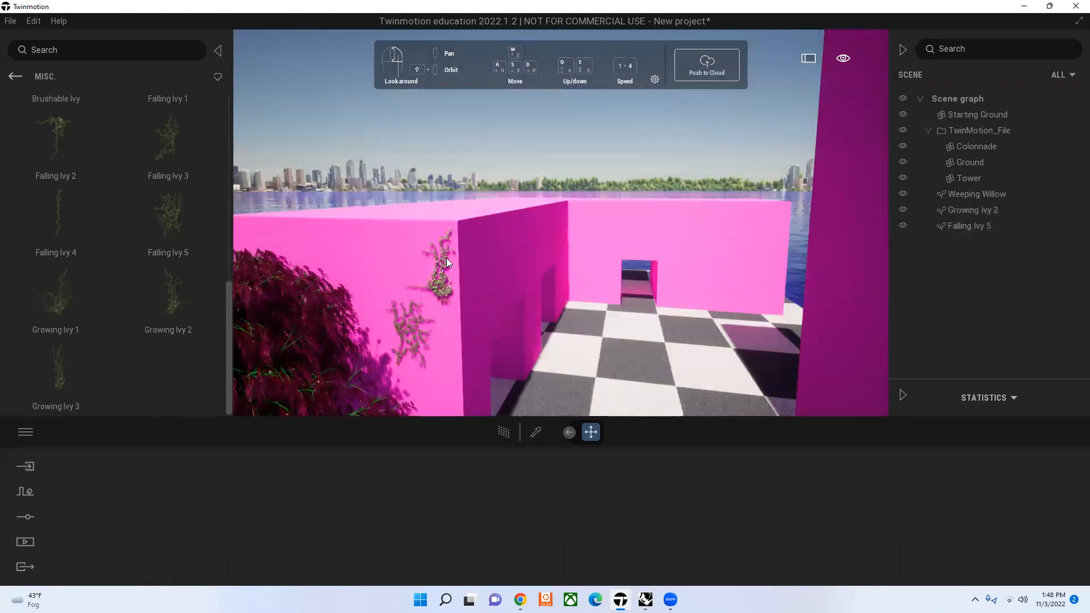
key(ctrl+z)
key(ctrl+z)
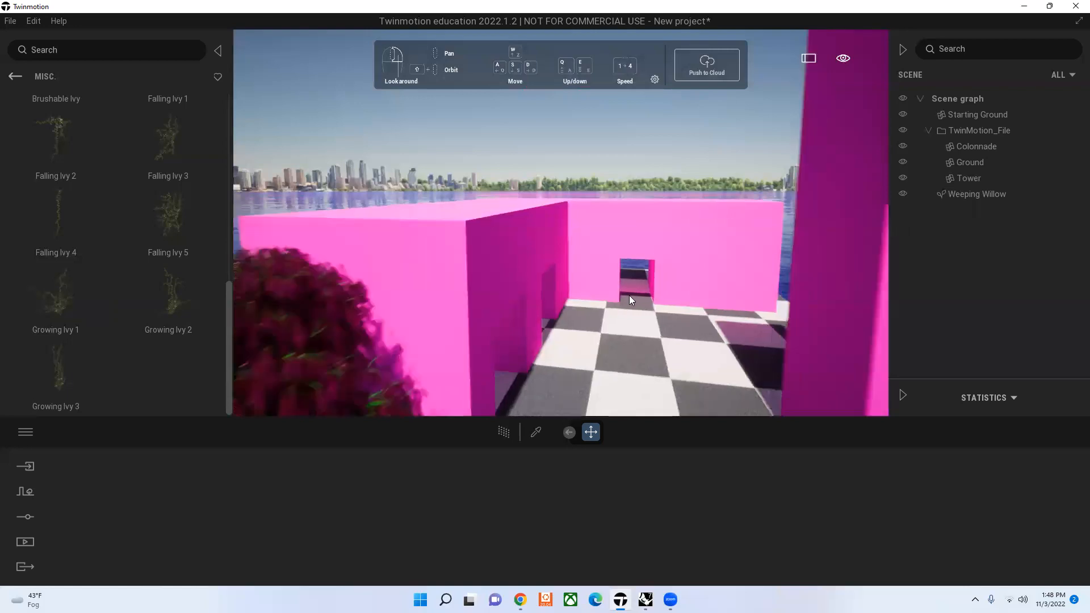
Step: Delete the red Weeping Willow beside the colonnade's end wall
scroll(557, 303, down, 3)
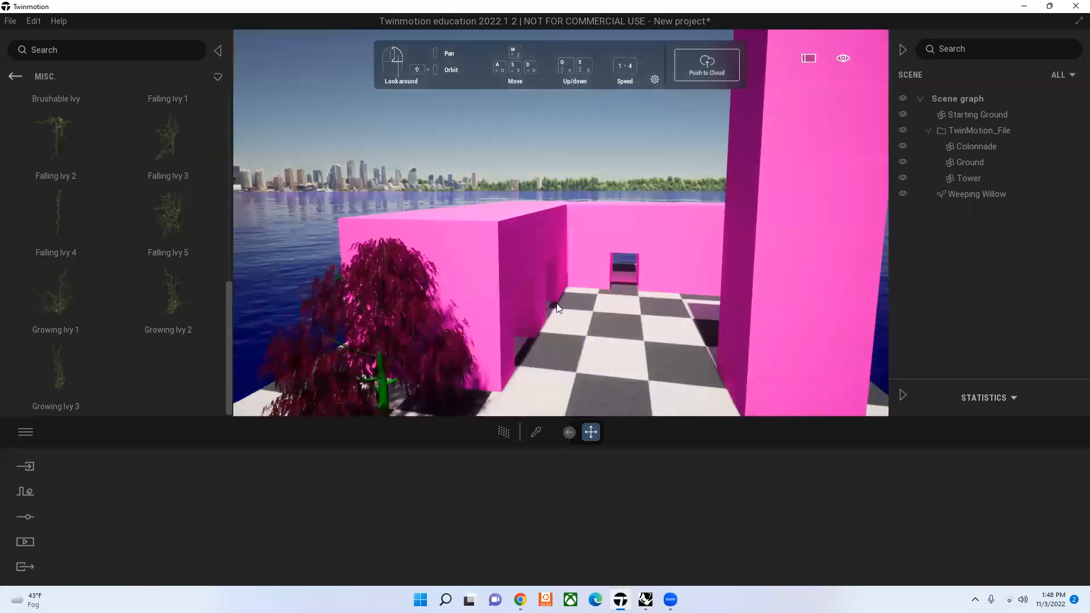
key(s)
key(d)
shift+middle_drag(525, 320, 300, 372)
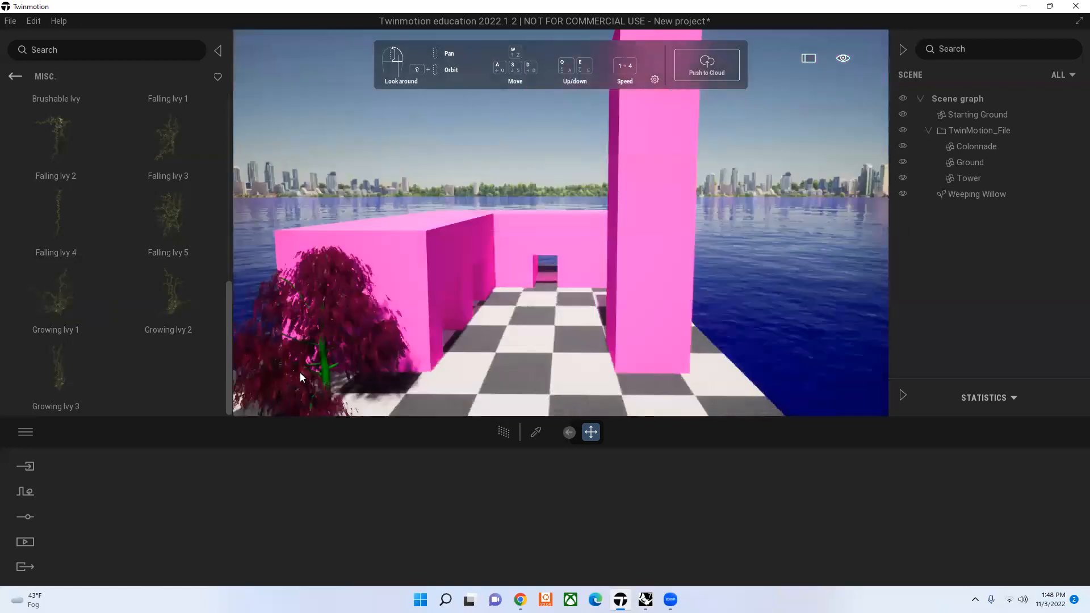
click(327, 364)
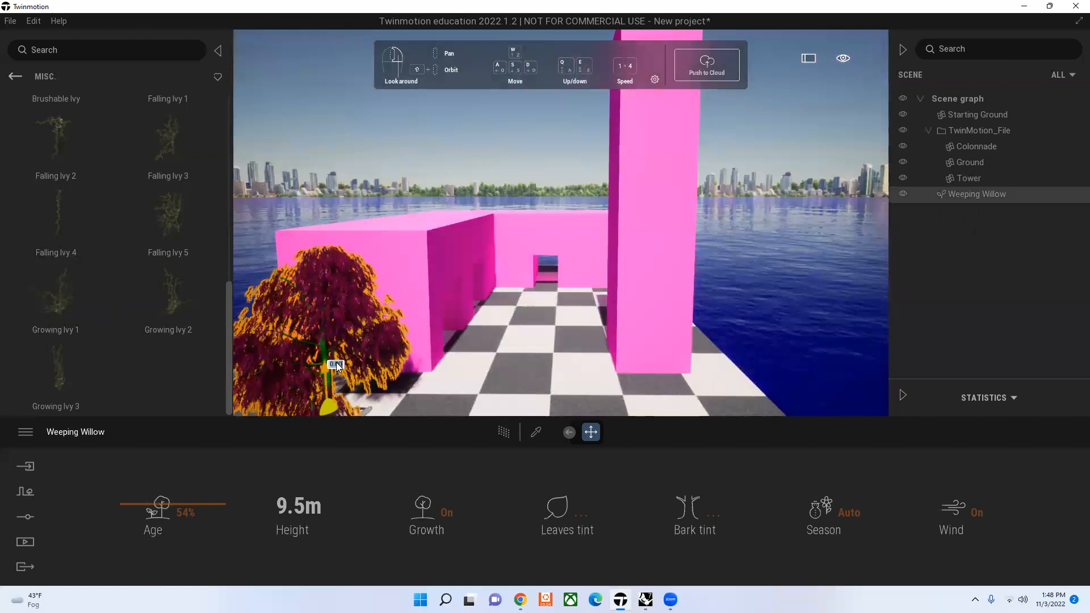
key(Delete)
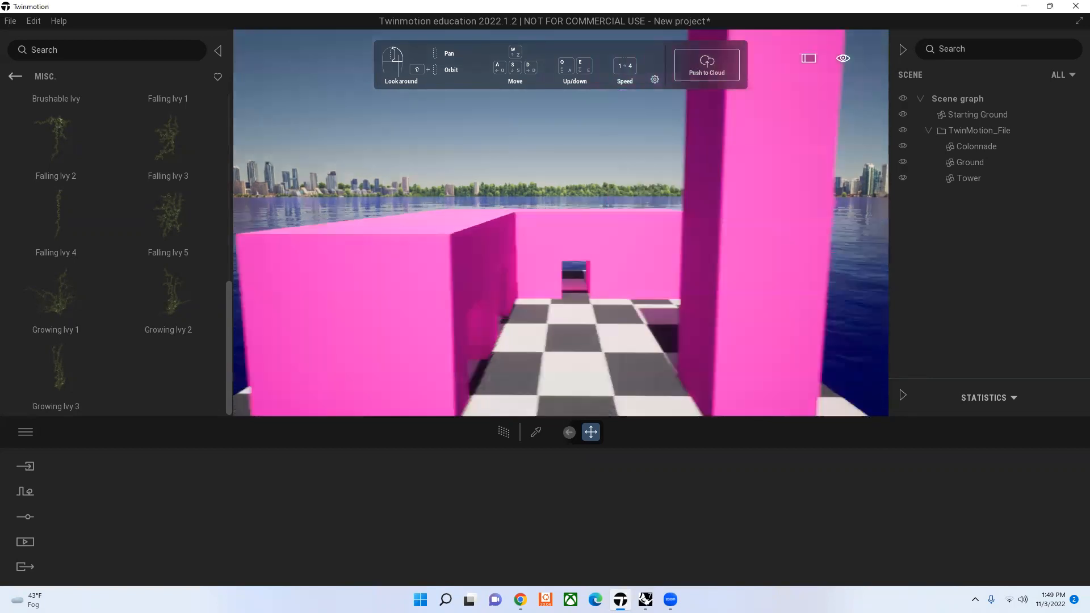
Step: Examine the colonnade and tower from near ground level and from out over the water
key(w)
right_drag(572, 341, 493, 366)
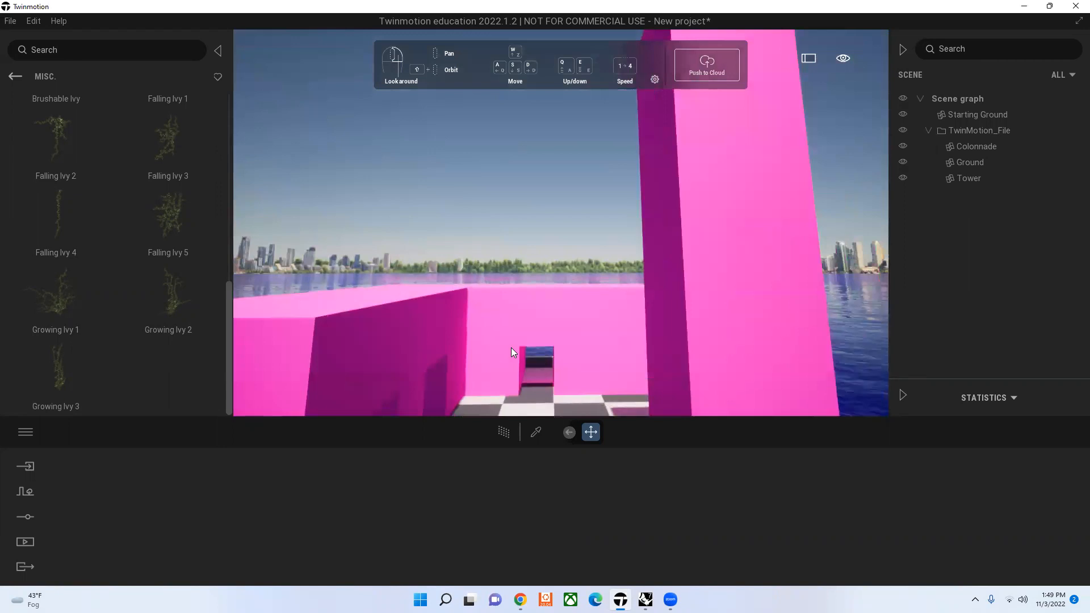
key(e)
key(e)
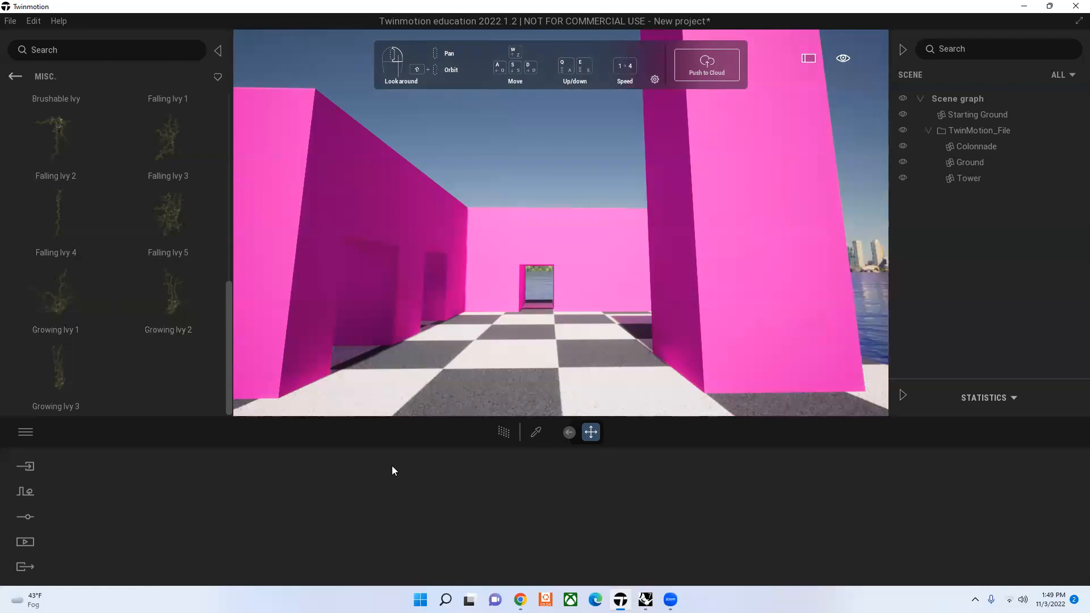
key(e)
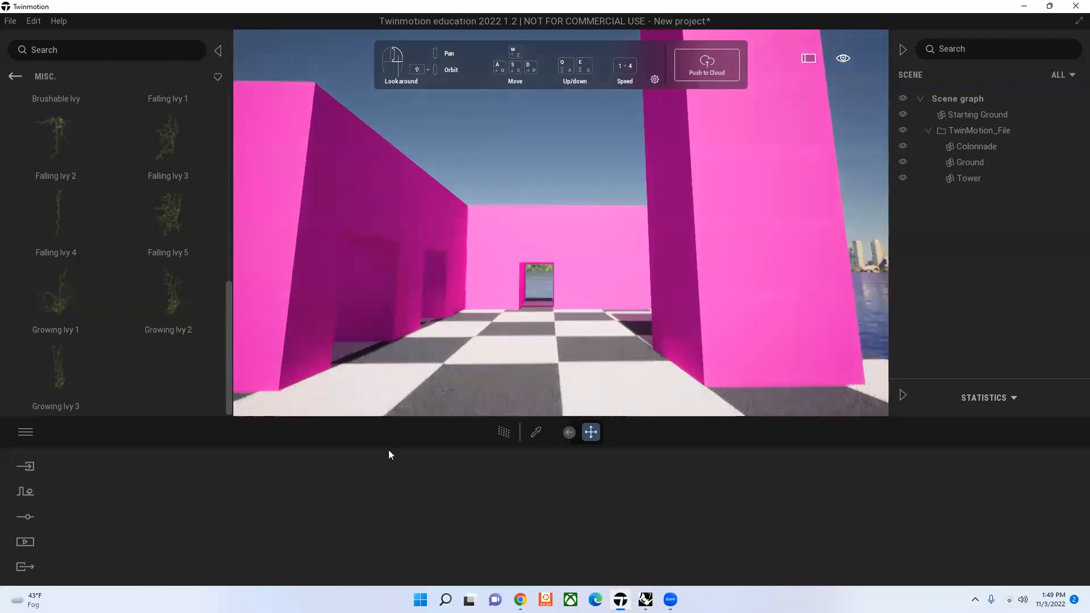
key(e)
key(e)
key(a)
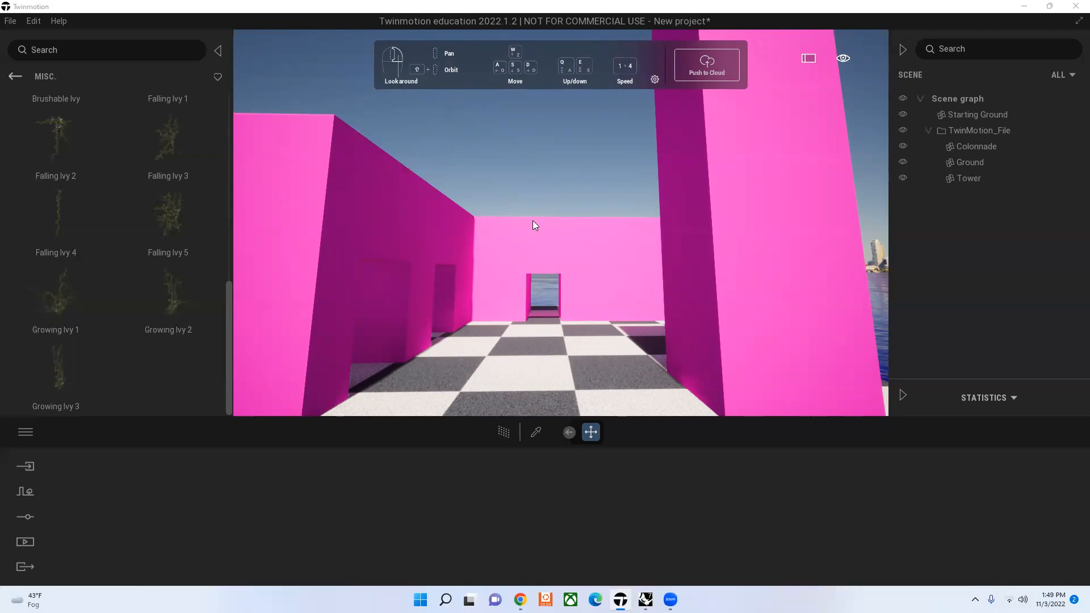
click(548, 157)
scroll(547, 156, down, 1)
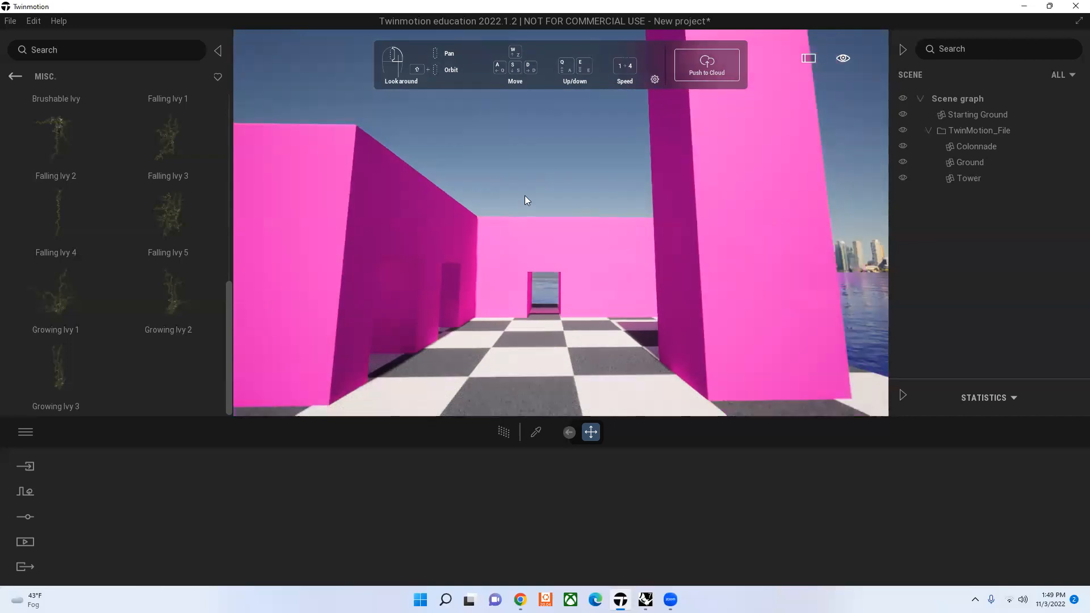
scroll(525, 195, down, 1)
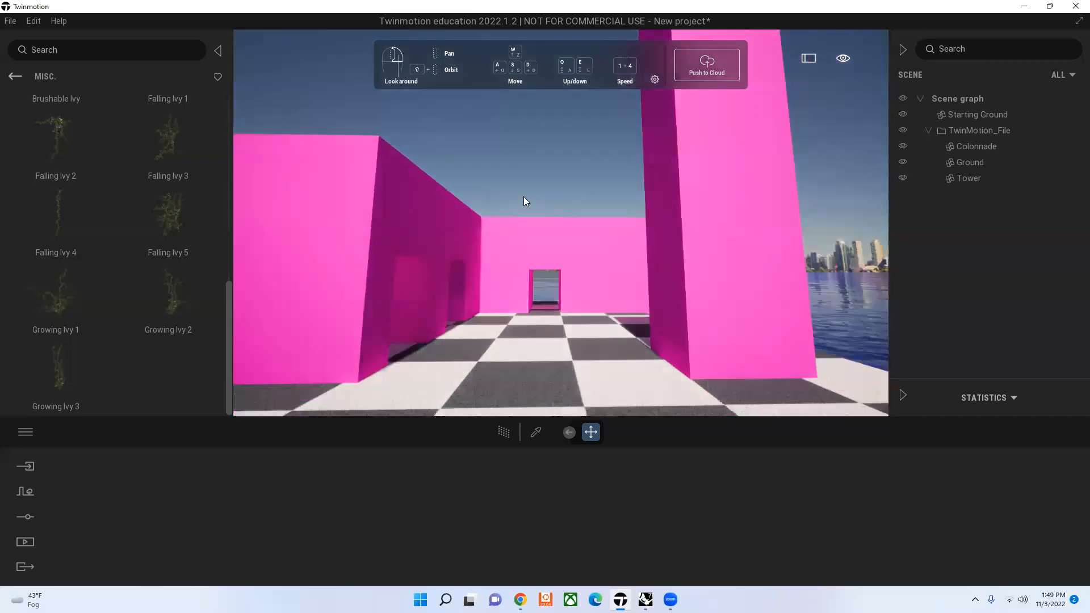
scroll(551, 191, down, 5)
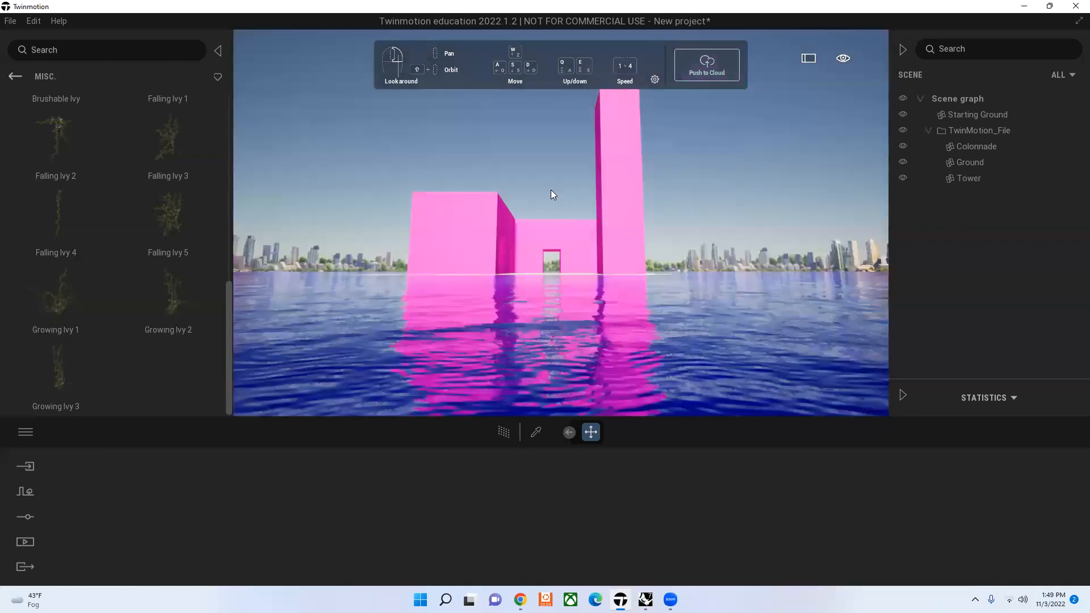
drag(551, 194, 548, 219)
right_drag(549, 218, 756, 299)
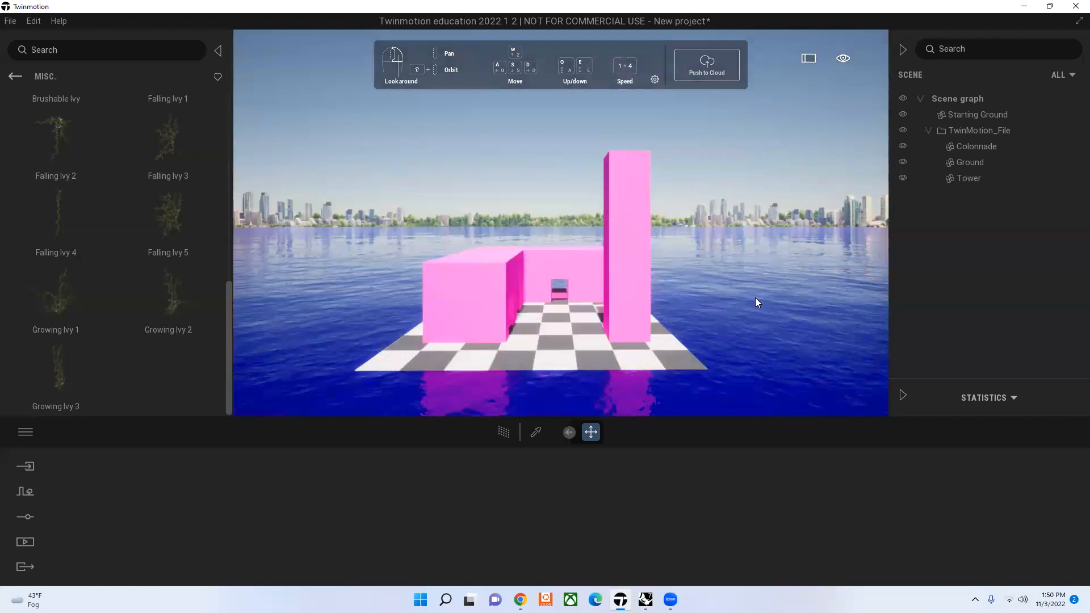
Step: Sample the Lake 02 material from the surrounding water, set its waves to 0%, and turn its season effect off
click(761, 298)
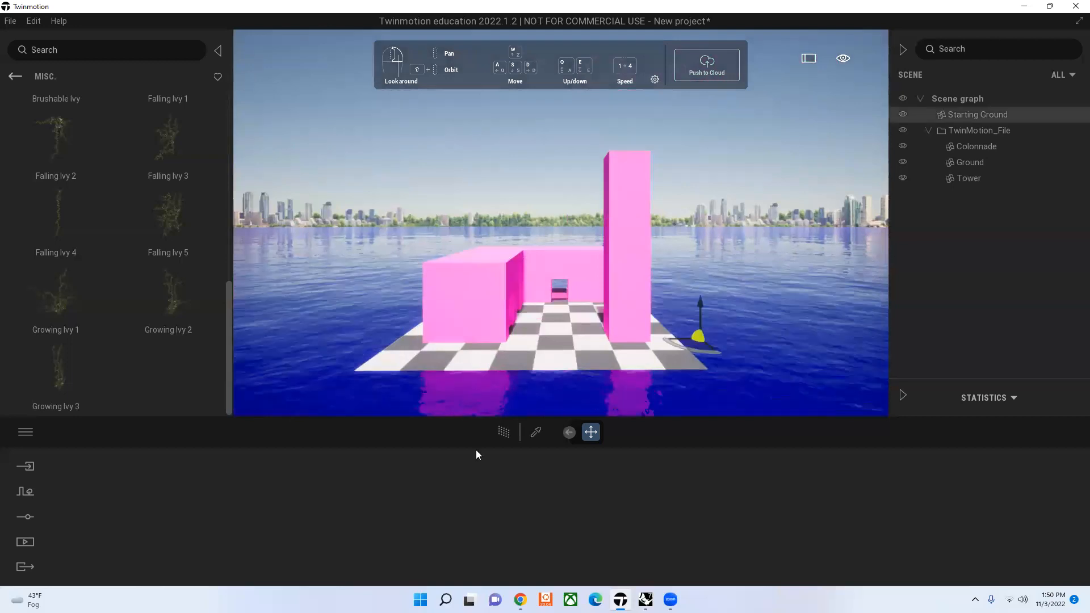
click(536, 432)
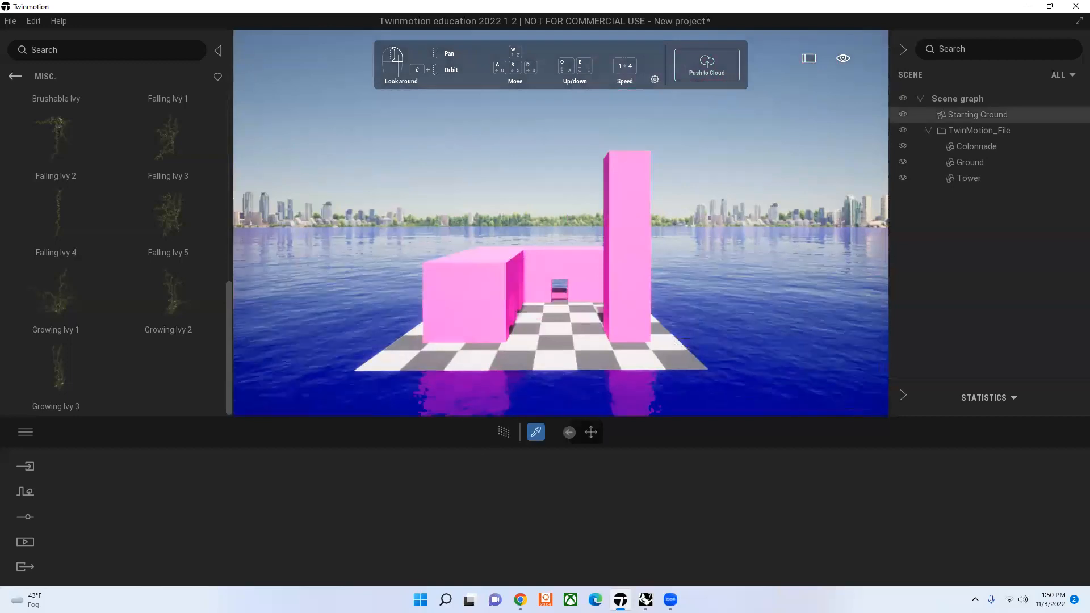
click(342, 374)
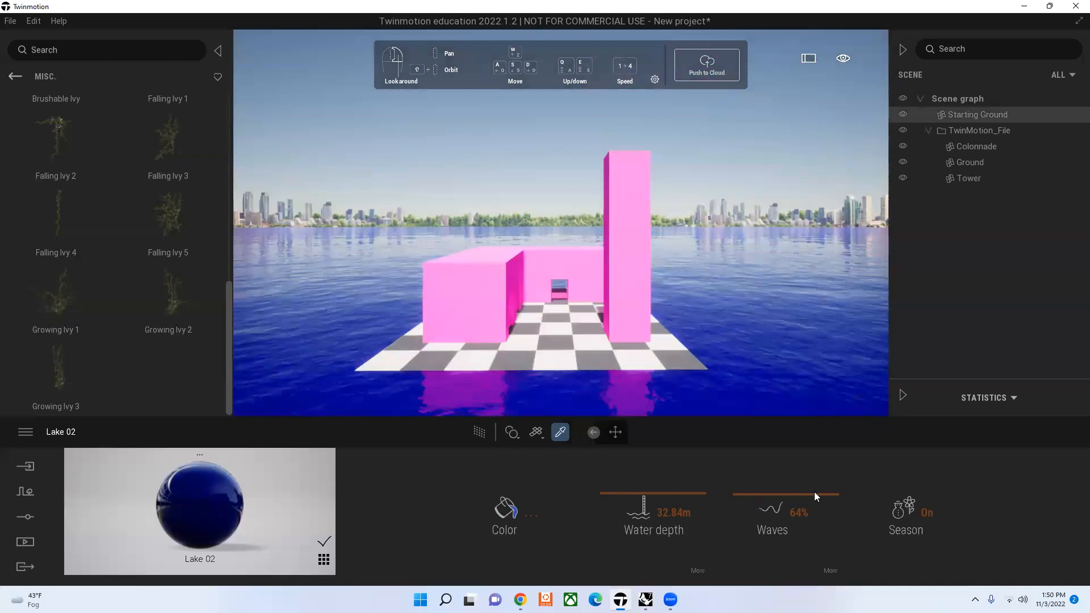
drag(814, 495, 817, 557)
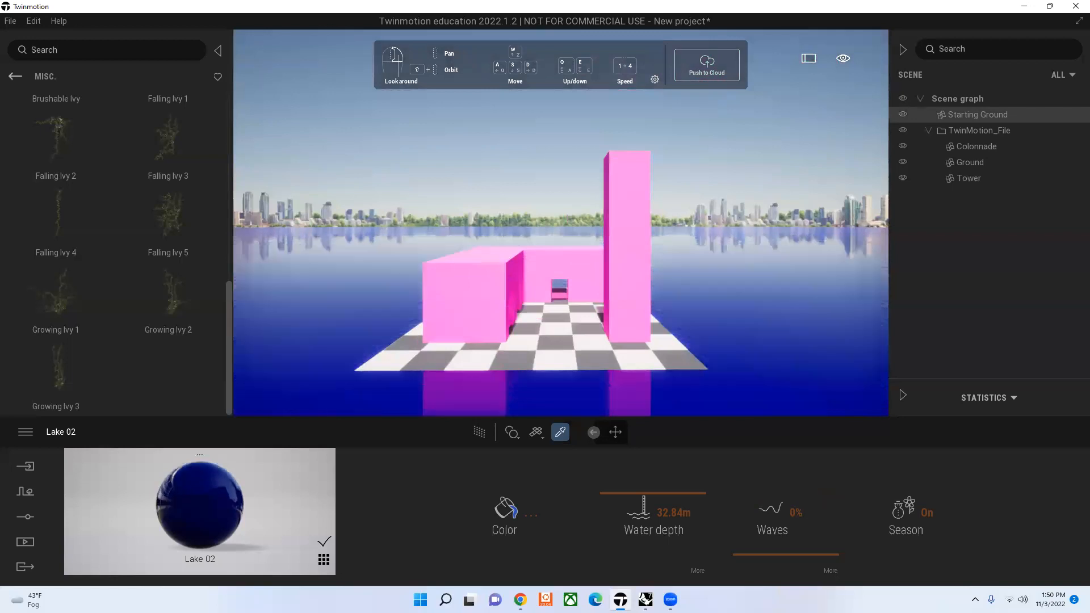
click(883, 572)
scroll(519, 327, up, 3)
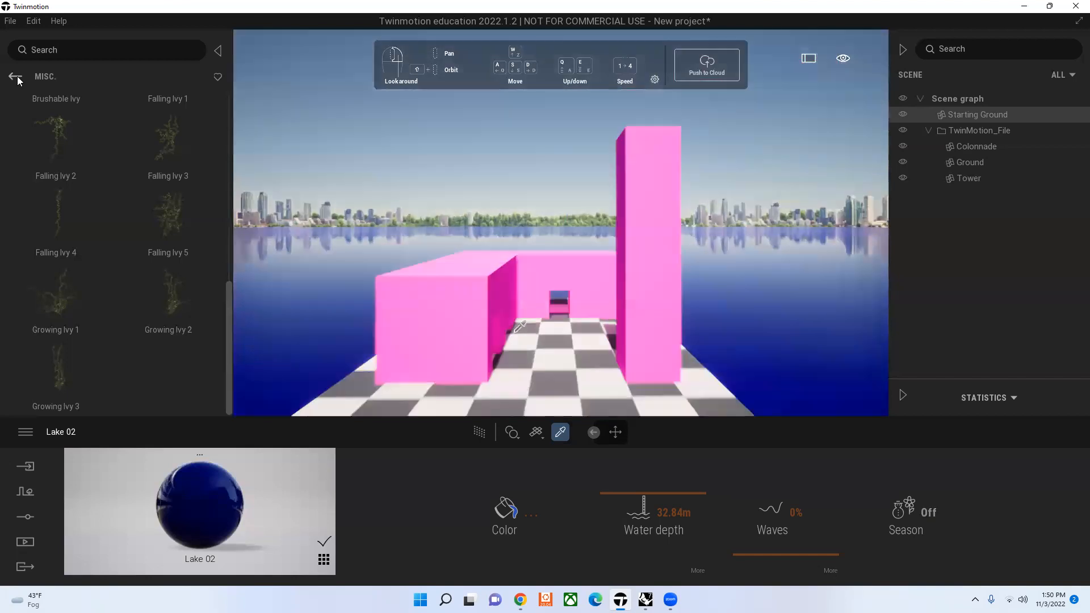
Step: Set the Lake 02 material's waves to 55%, turn its season effect back on, and return to the Vegetation and Landscape library
click(15, 76)
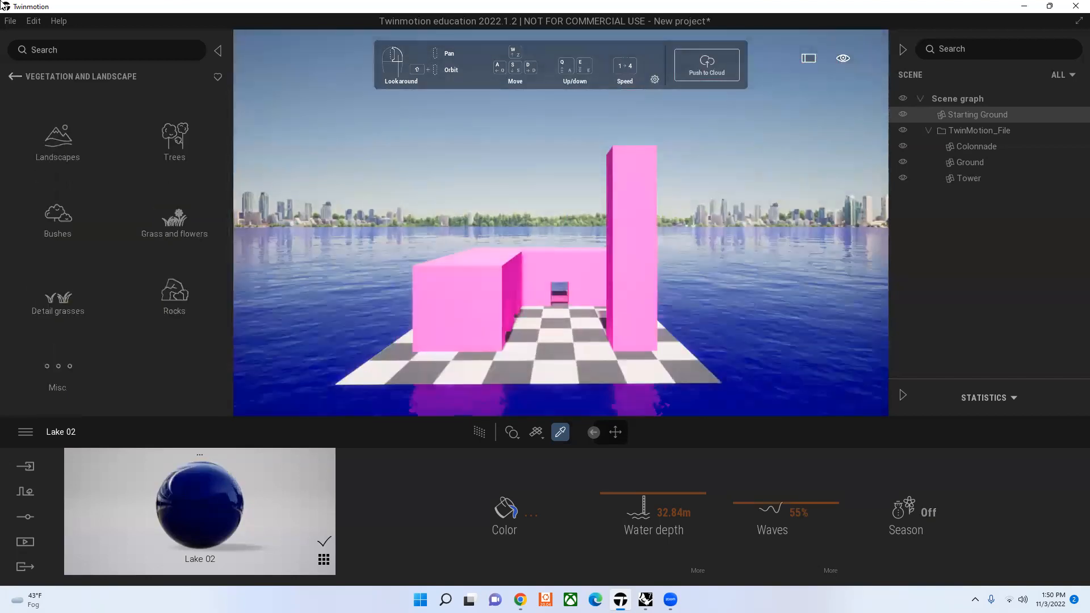
click(913, 513)
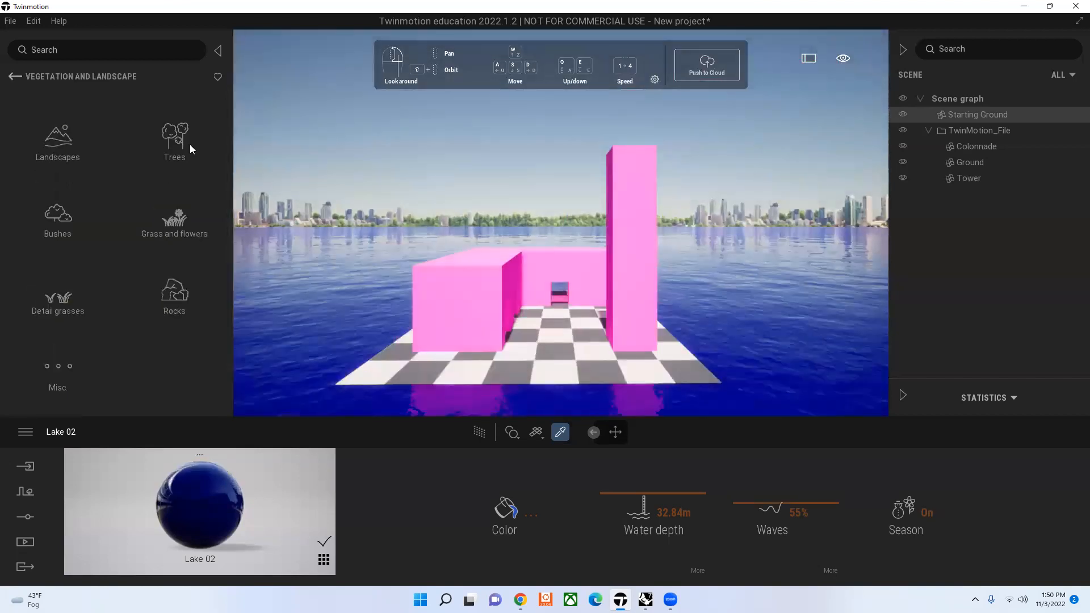
Step: Place an Indian Sandalwood tree on the checkered ground in front of the colonnade's end wall and turn its wind off
click(190, 146)
drag(418, 324, 445, 370)
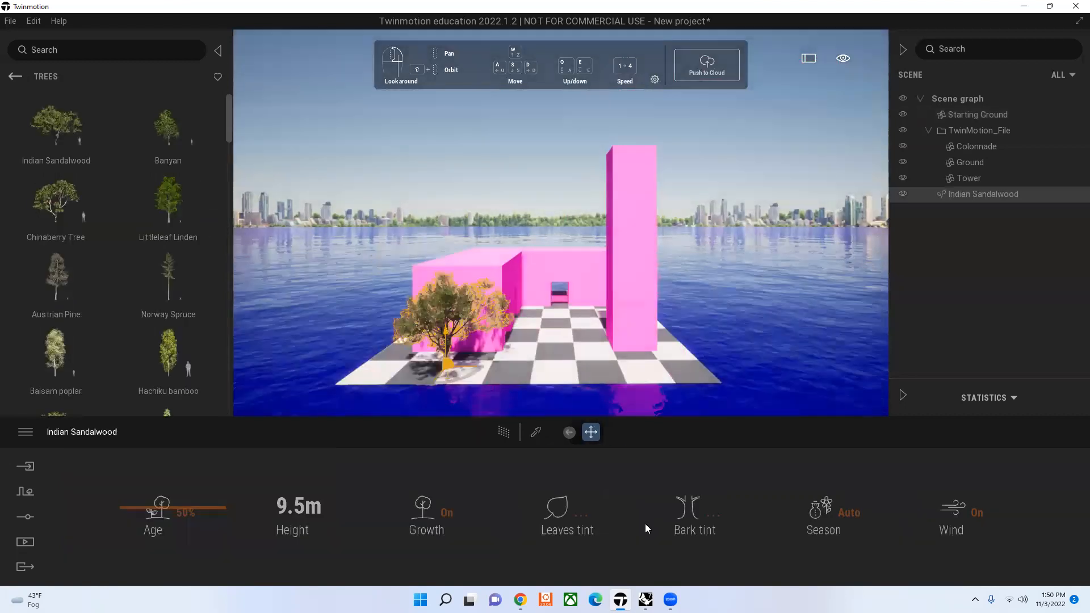
click(965, 514)
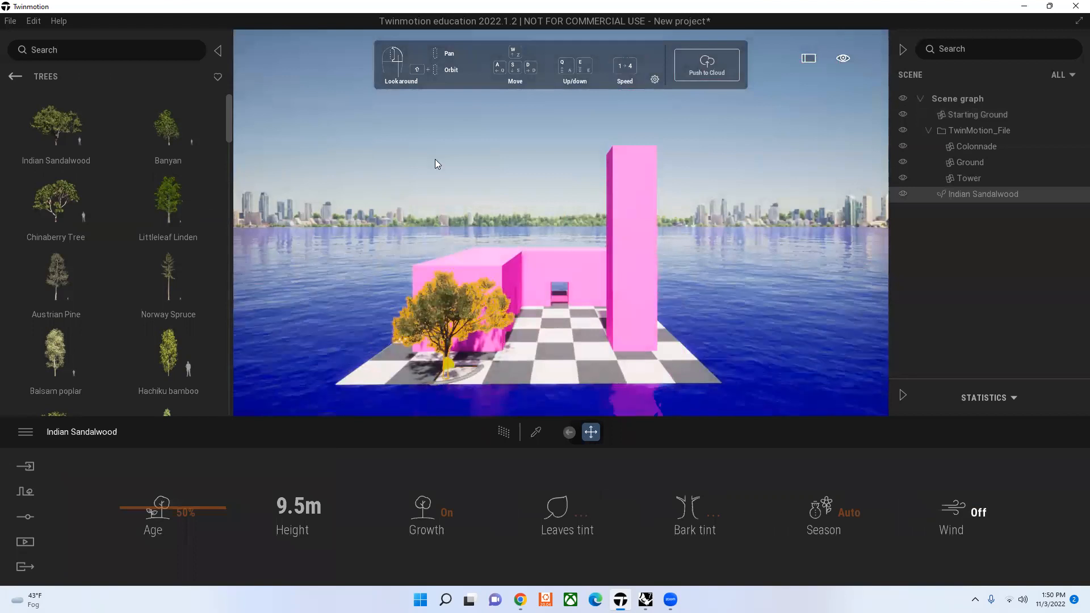
key(Escape)
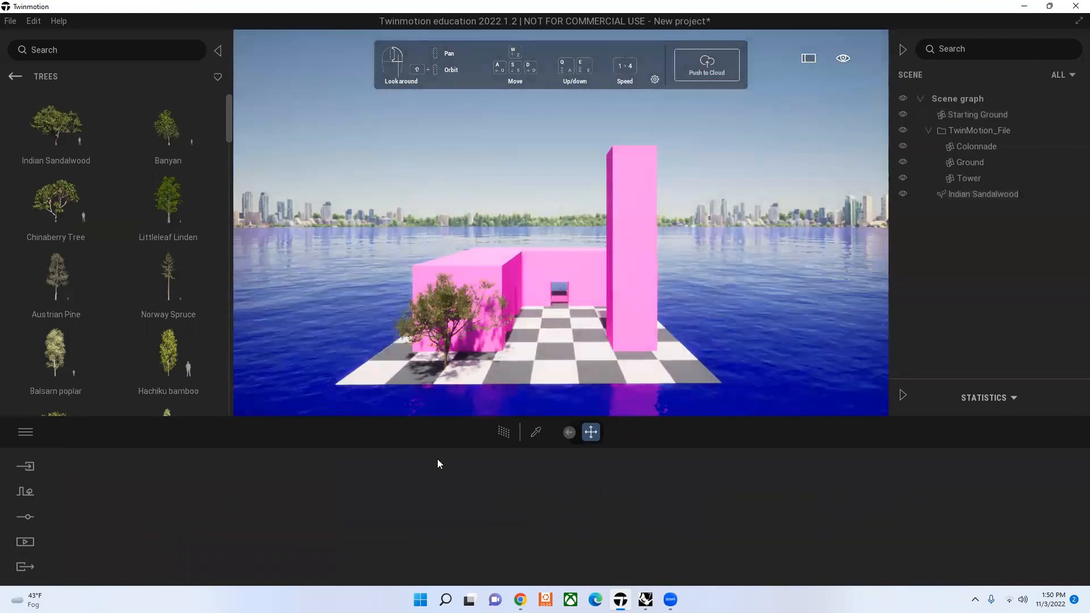
click(397, 349)
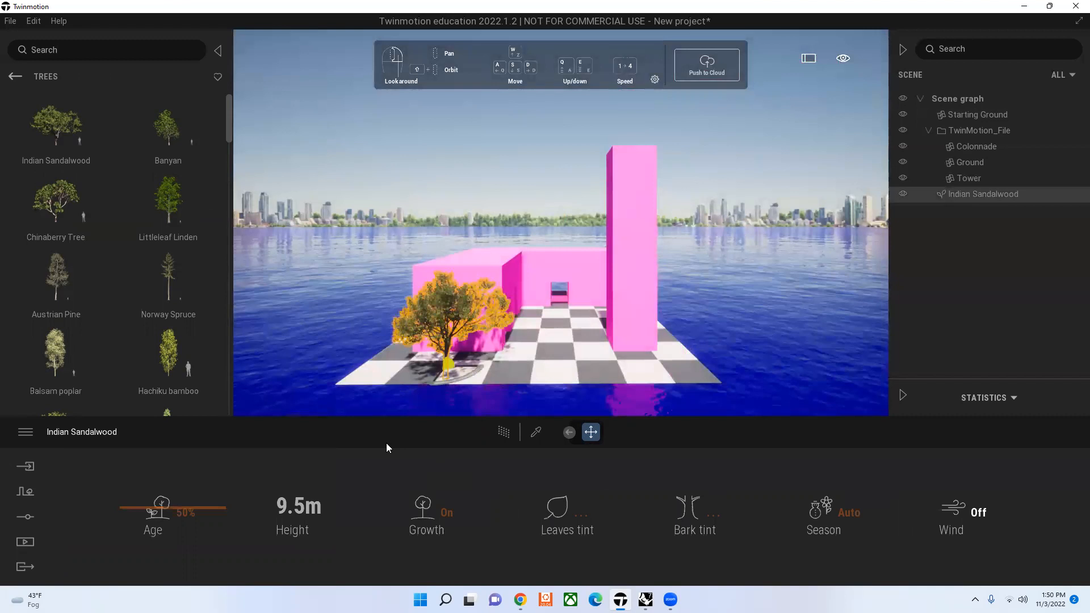
click(475, 176)
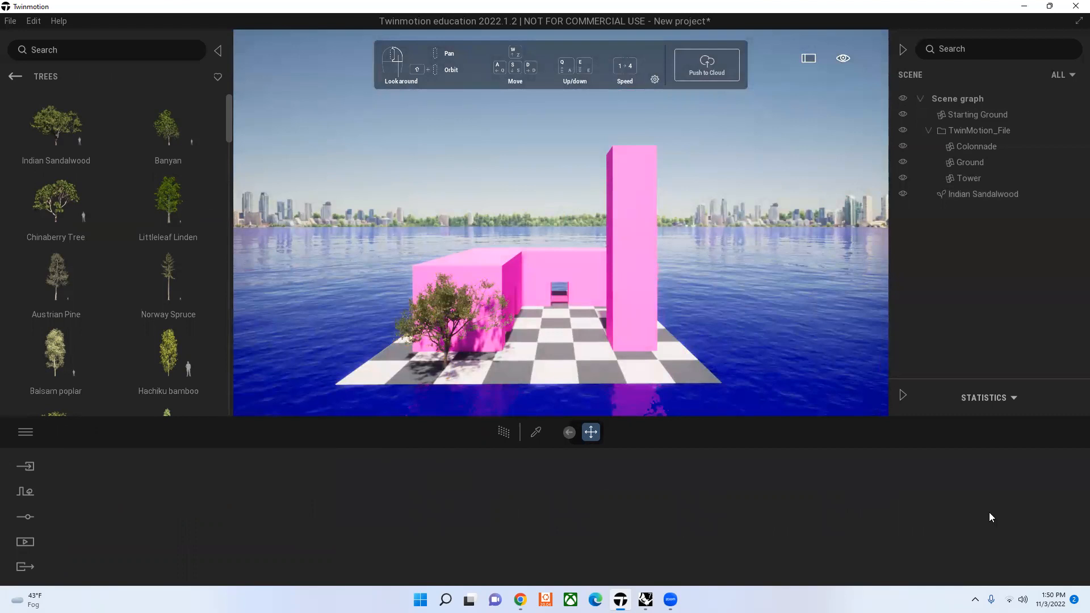
Step: Tint the Indian Sandalwood's leaves magenta, FF00F8
key(ctrl+z)
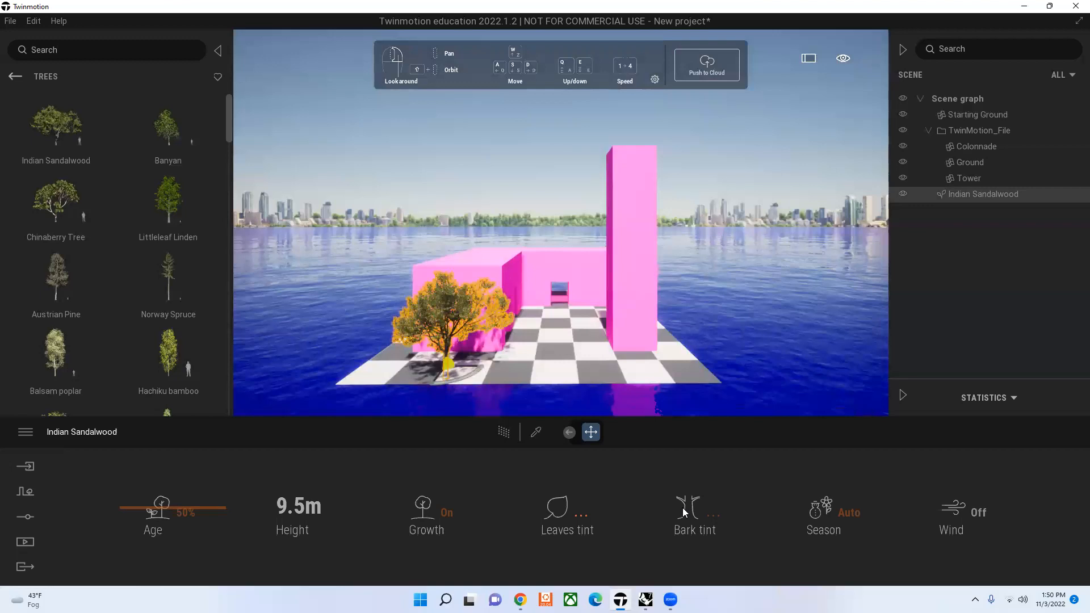
click(582, 515)
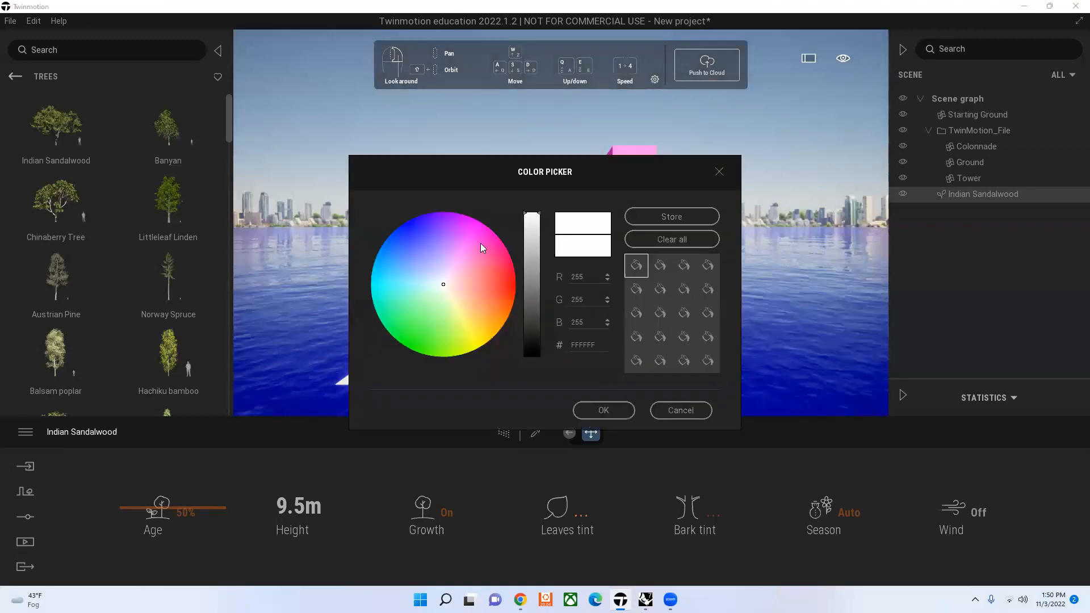
click(481, 222)
click(629, 408)
click(558, 505)
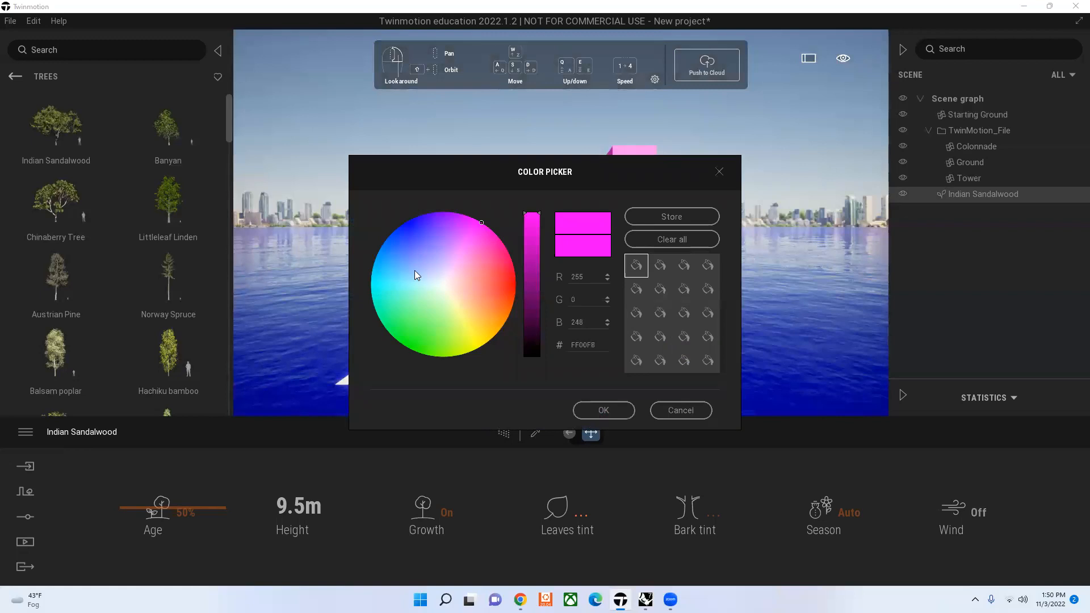
click(482, 344)
click(602, 407)
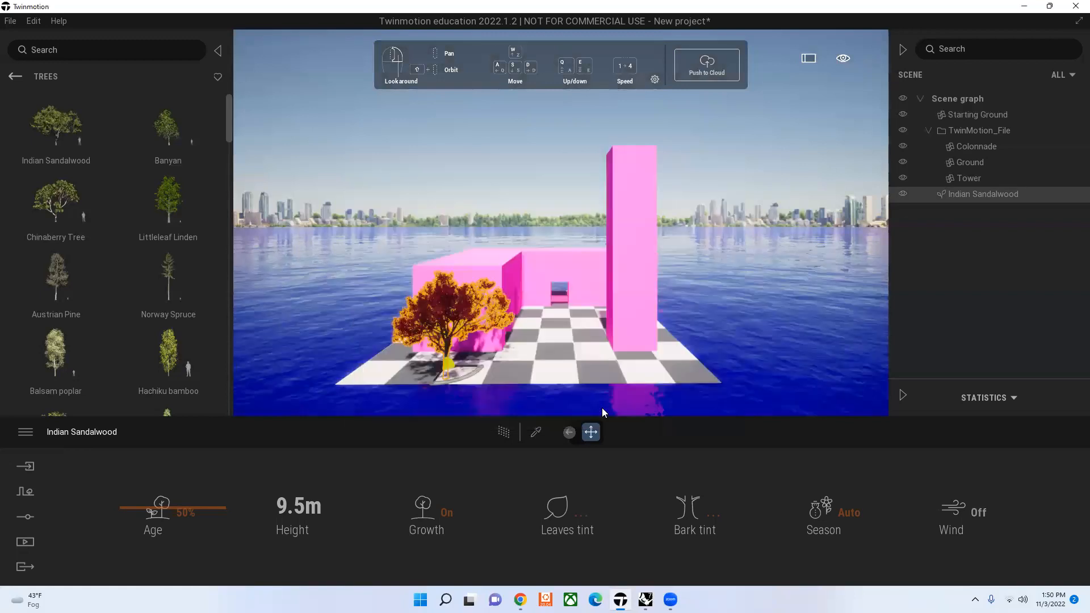
click(542, 368)
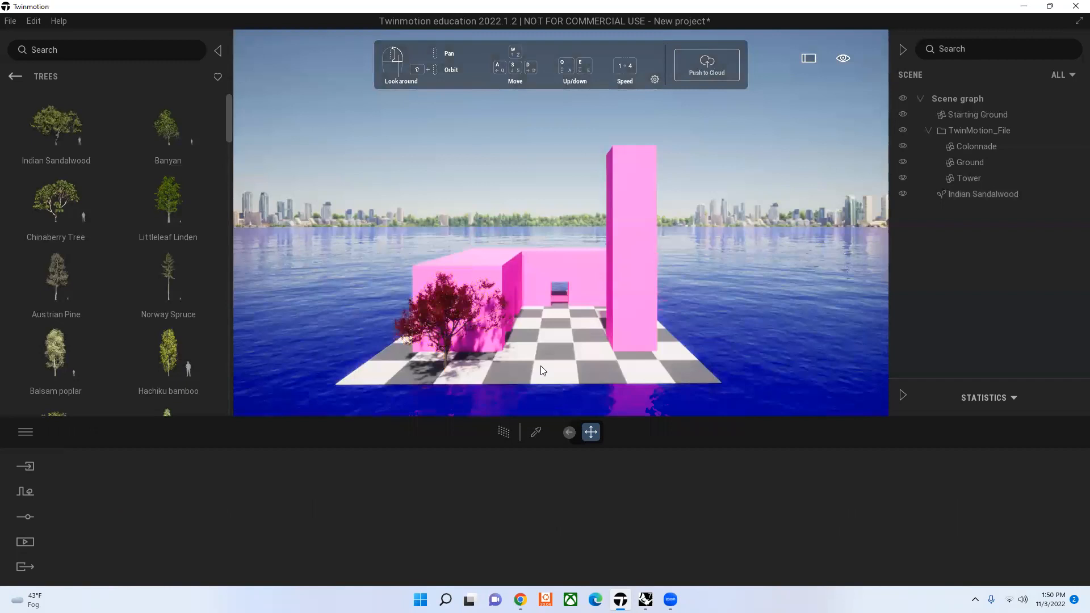
Step: Examine the tinted tree, the colonnade and the tower from close to ground level
scroll(542, 370, up, 3)
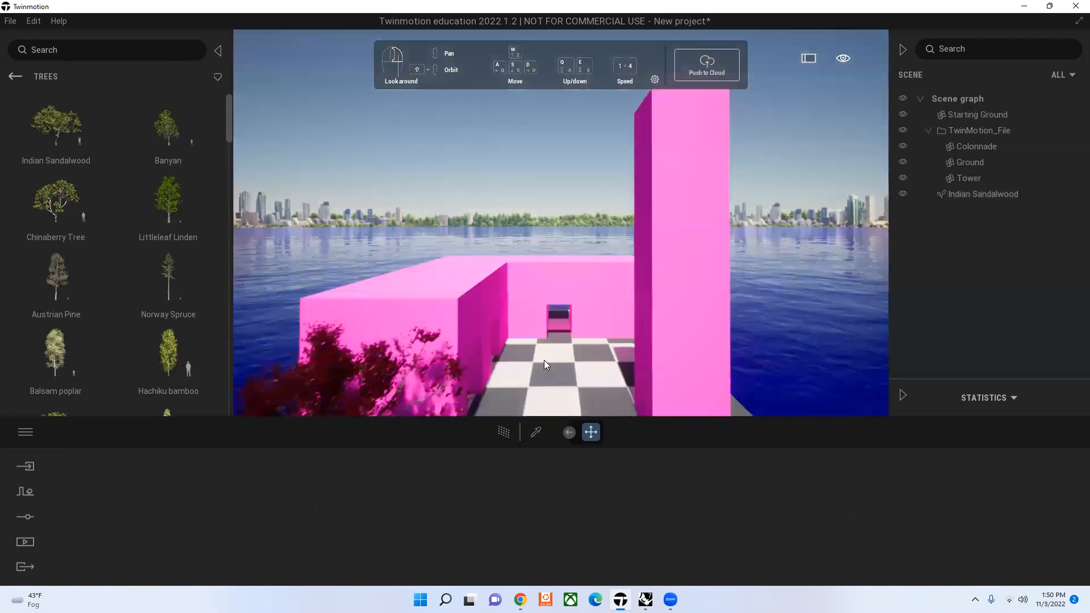
scroll(544, 360, up, 1)
scroll(552, 312, up, 1)
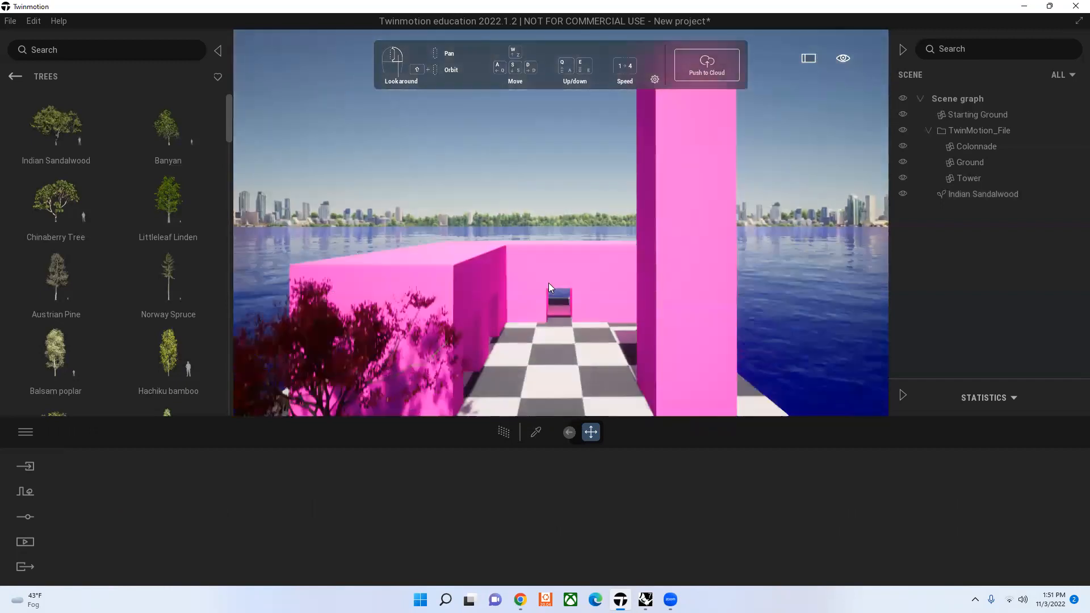
scroll(549, 283, up, 2)
scroll(546, 293, up, 1)
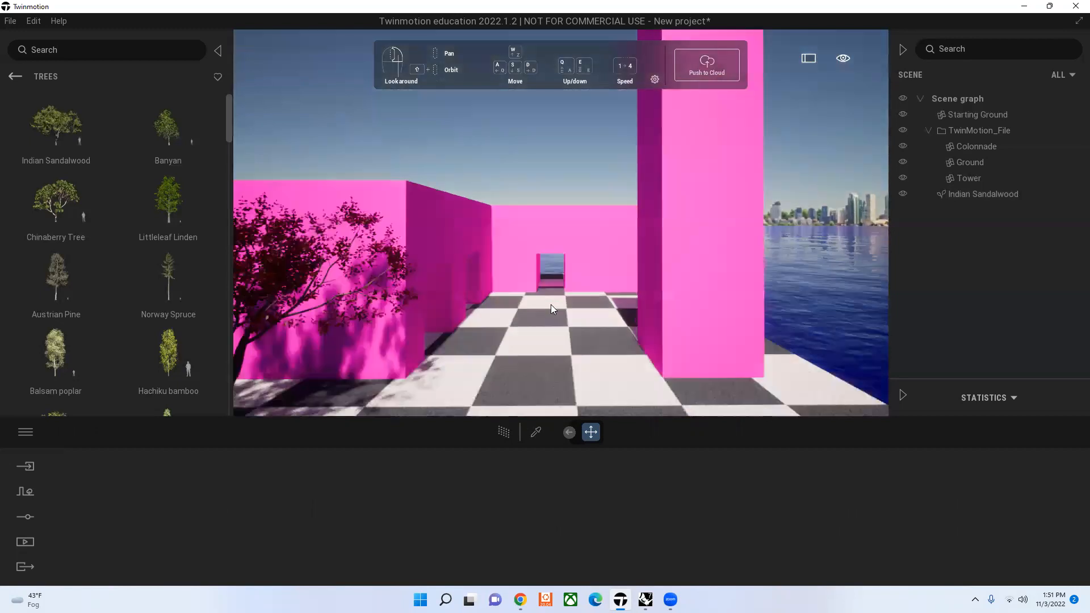
right_drag(551, 304, 546, 298)
scroll(552, 302, up, 1)
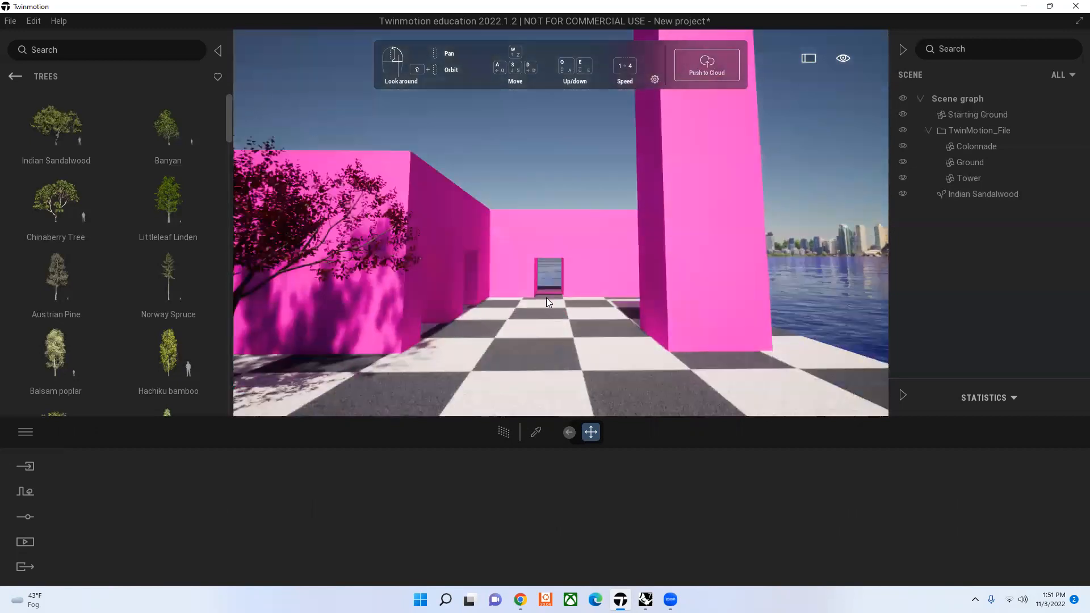
scroll(547, 298, up, 1)
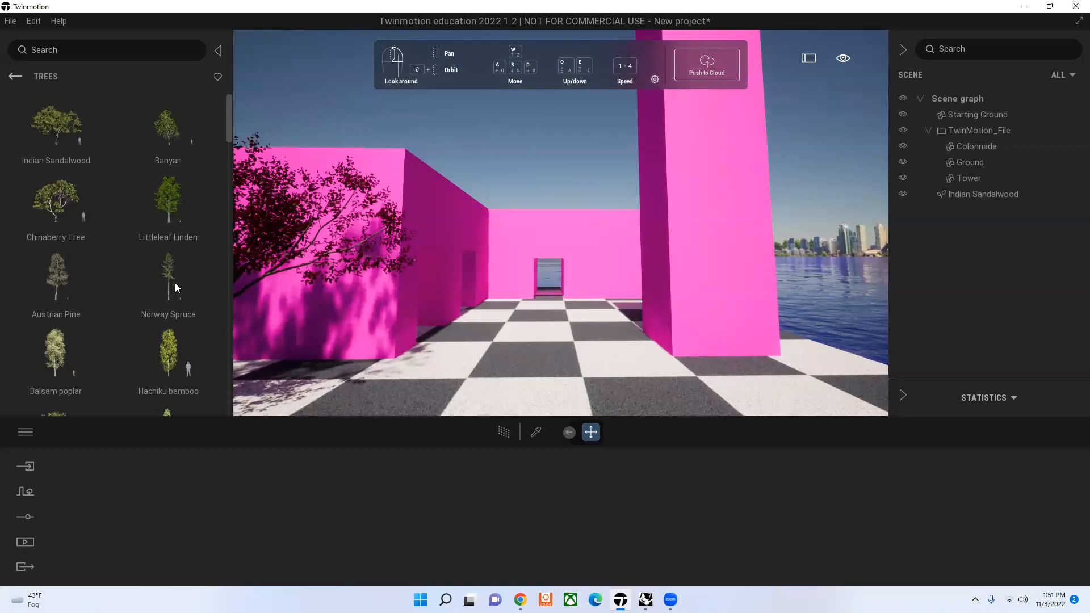
Step: Place Rock 2 from the Rocks library on the checkered ground between the colonnade and the tower, and delete it
drag(169, 128, 288, 194)
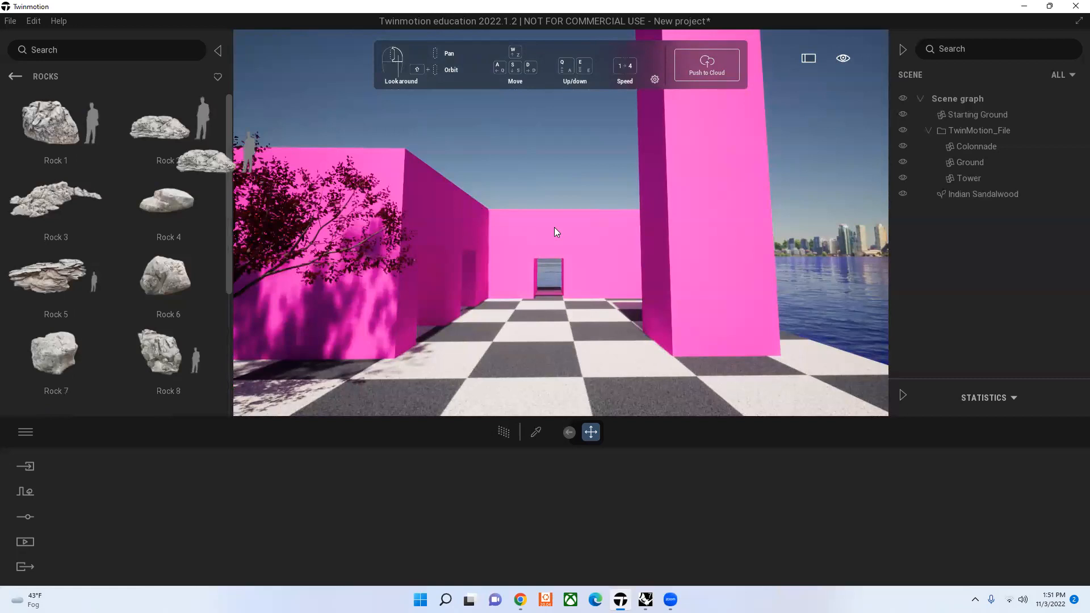
drag(556, 232, 556, 232)
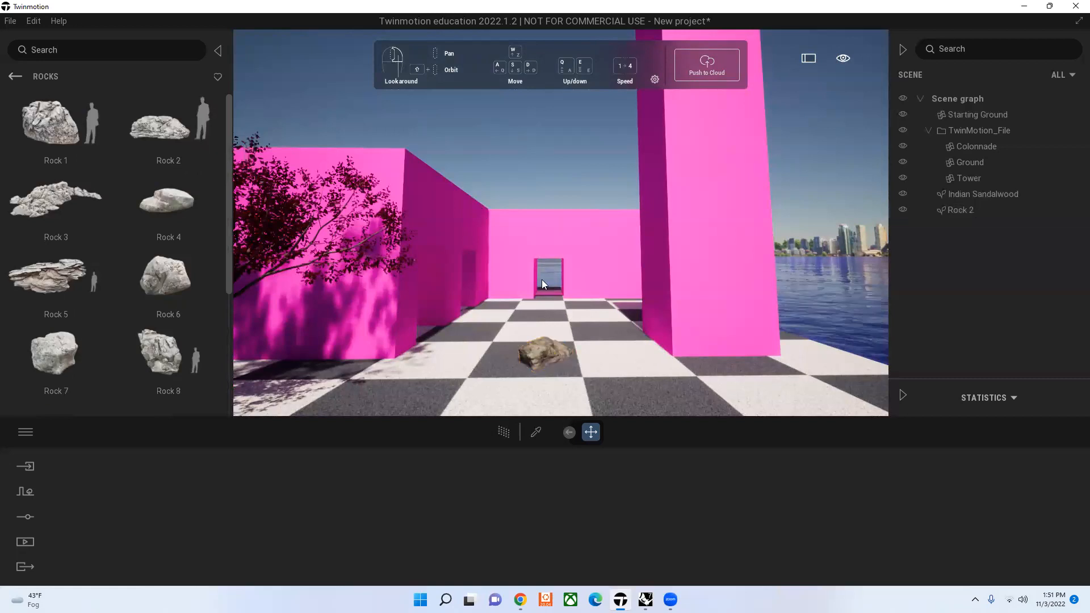
click(543, 352)
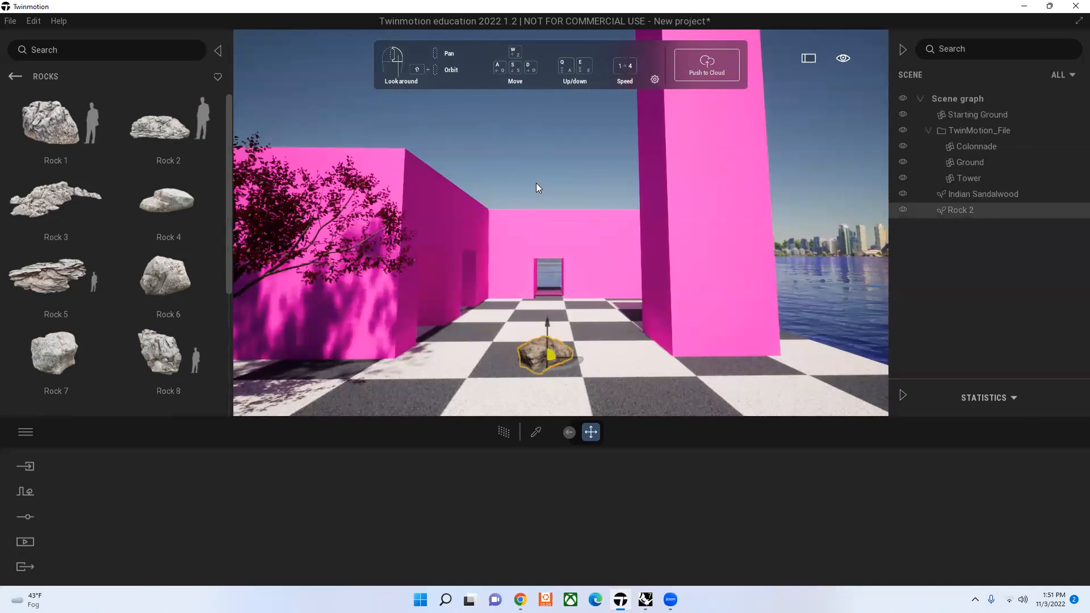
key(Delete)
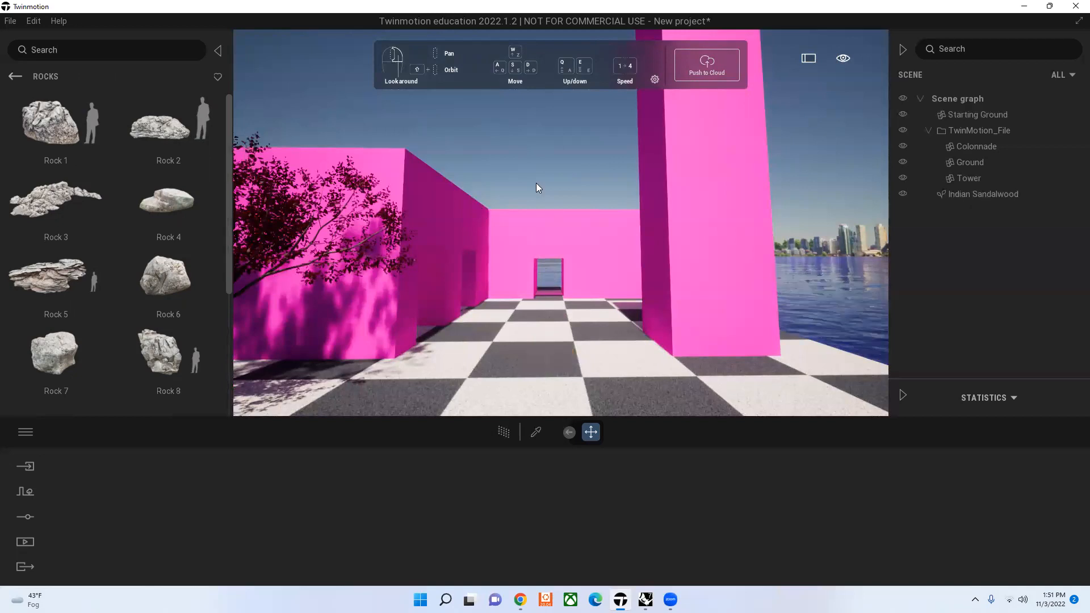
Step: Undo the rock's deletion and remove Rock 2 again through its scene graph entry's options
key(ctrl+z)
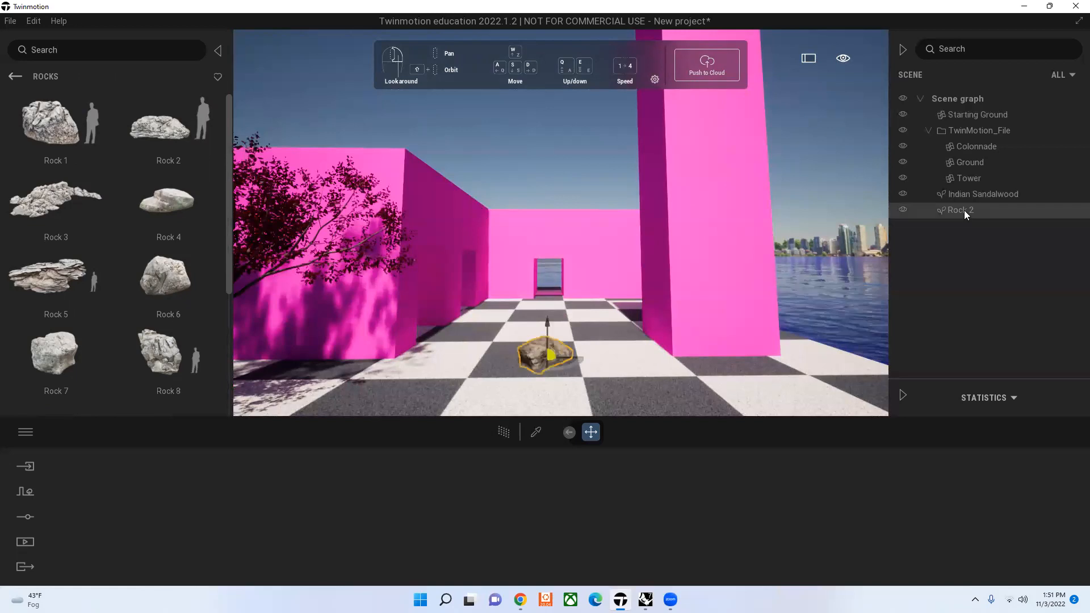
click(1069, 212)
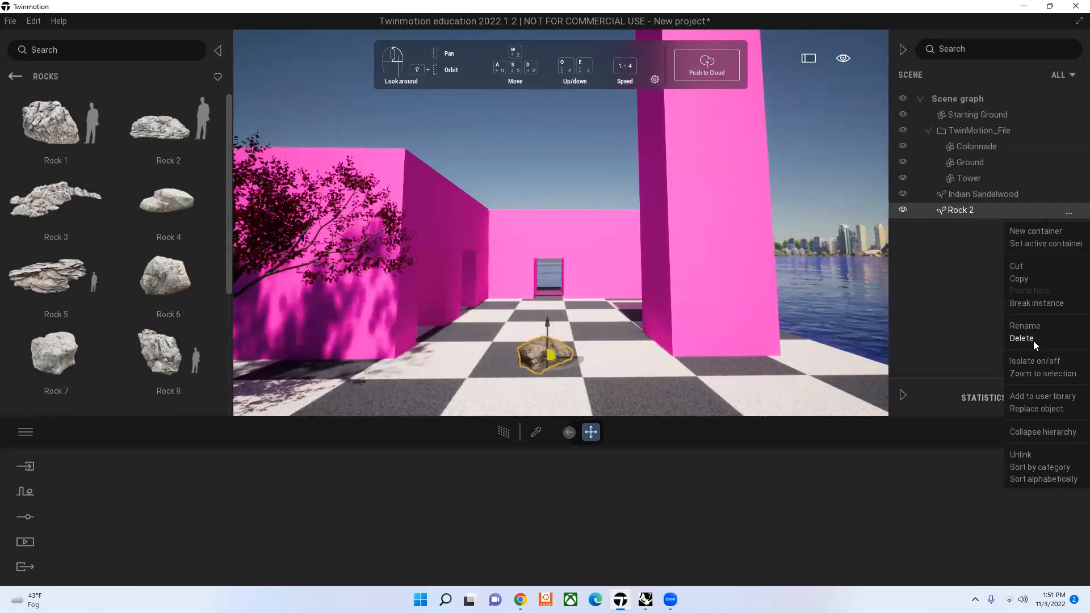
click(1022, 339)
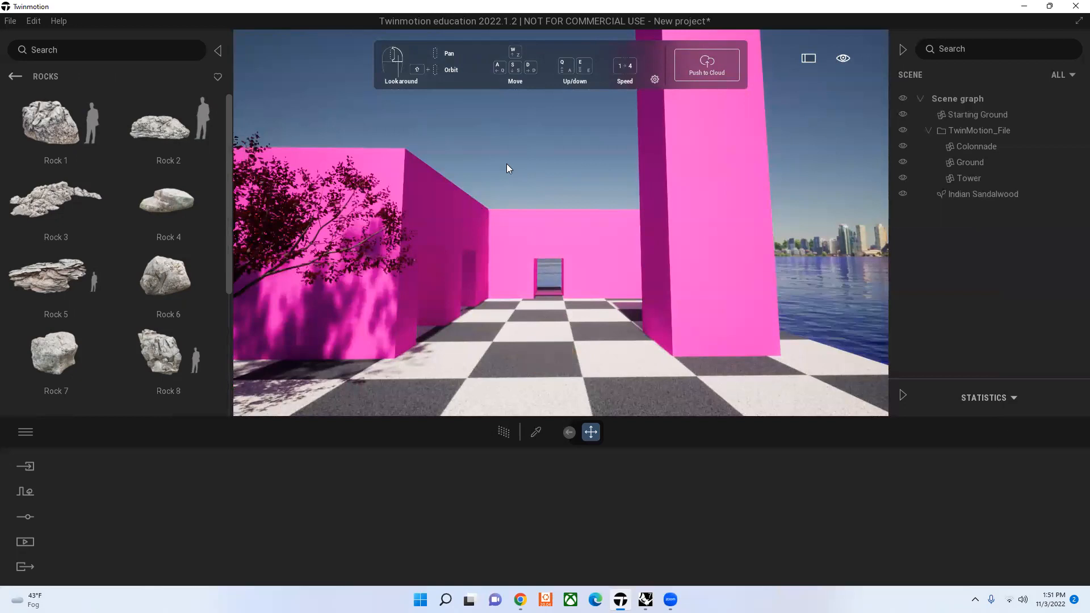
Step: Restore Rock 2 and delete it again, once by selecting its scene graph entry and once by selecting it in the viewport
key(ctrl+z)
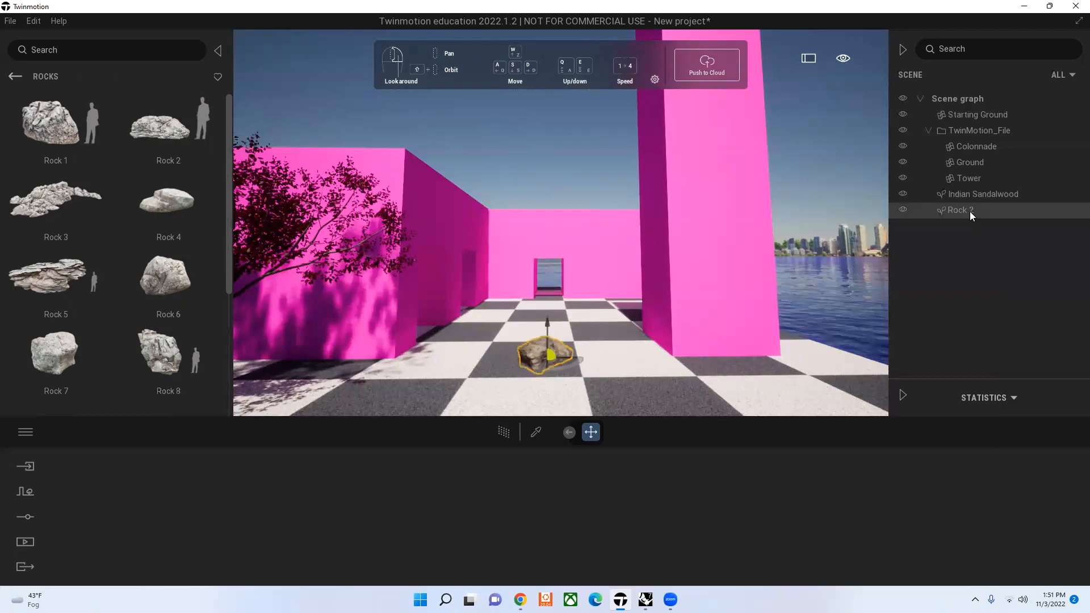
click(970, 212)
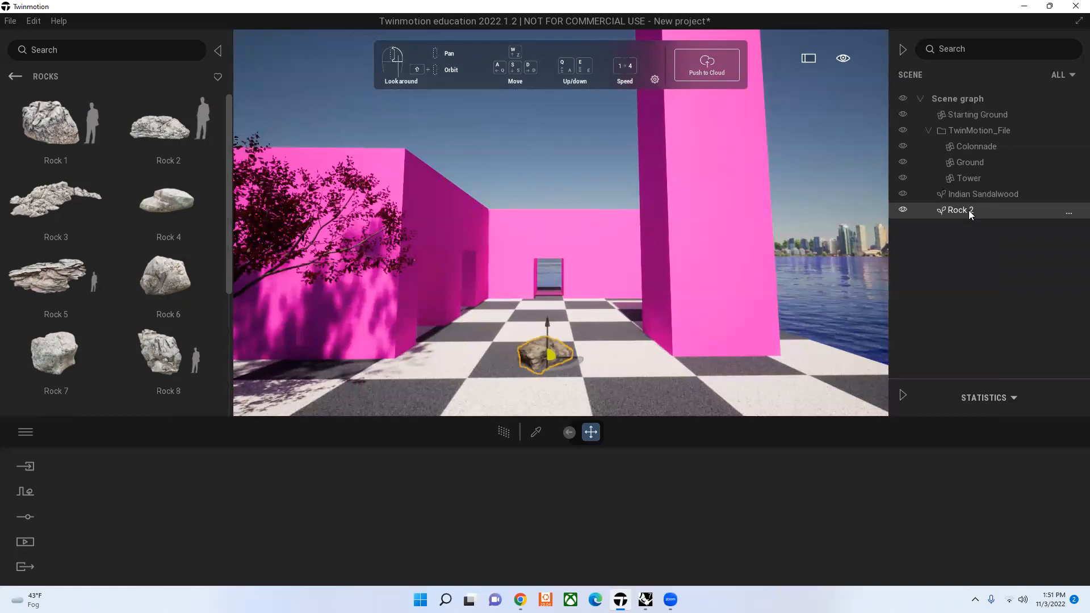
key(Delete)
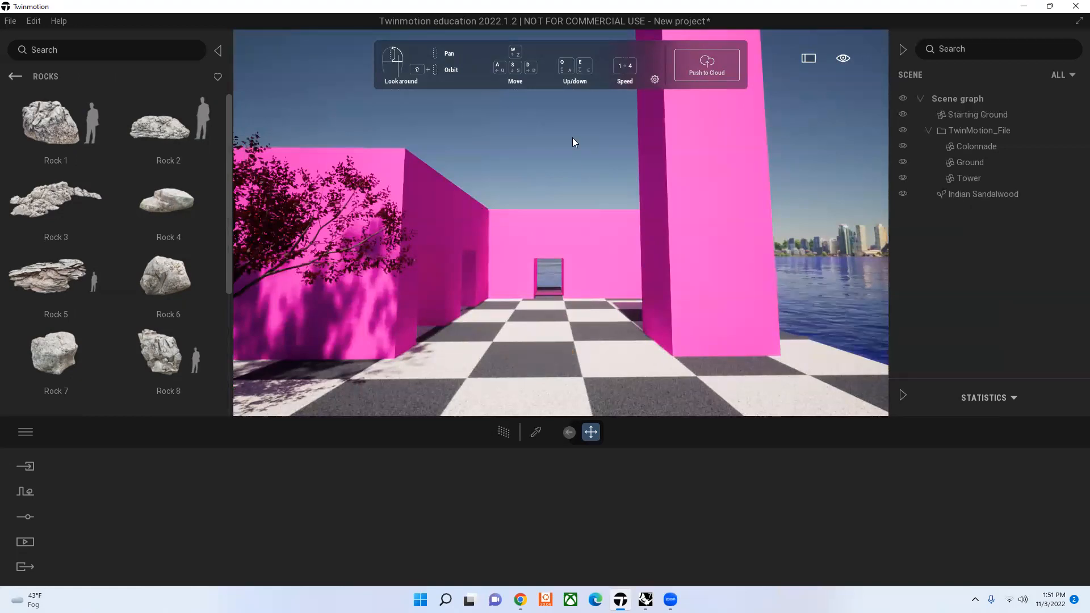
click(544, 357)
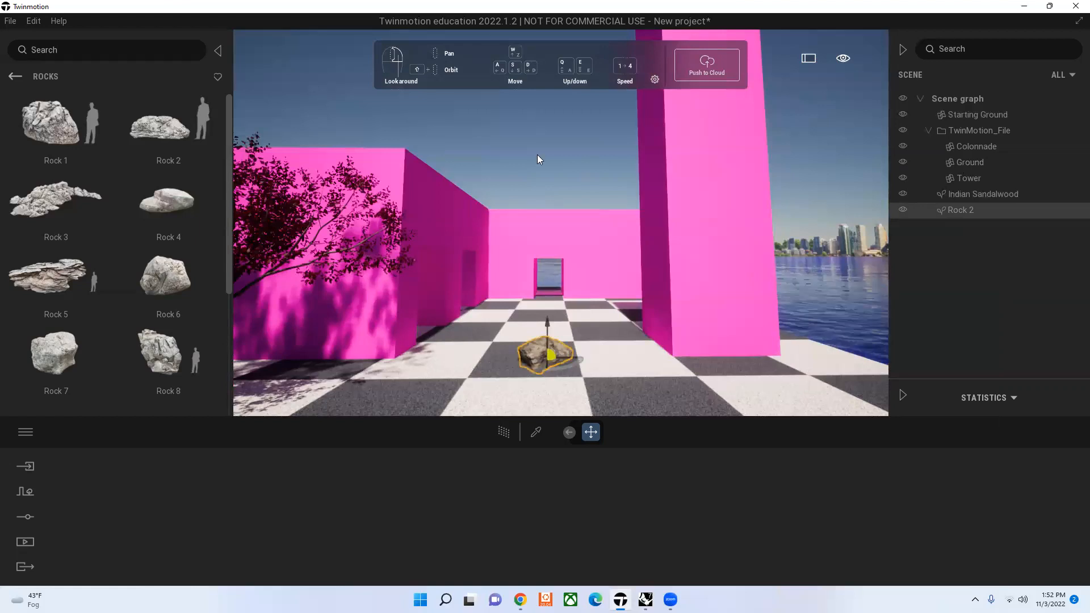
key(Delete)
Step: Return to the Vegetation and Landscape library and view the Indian Sandalwood's settings briefly before deselecting the tree
click(14, 76)
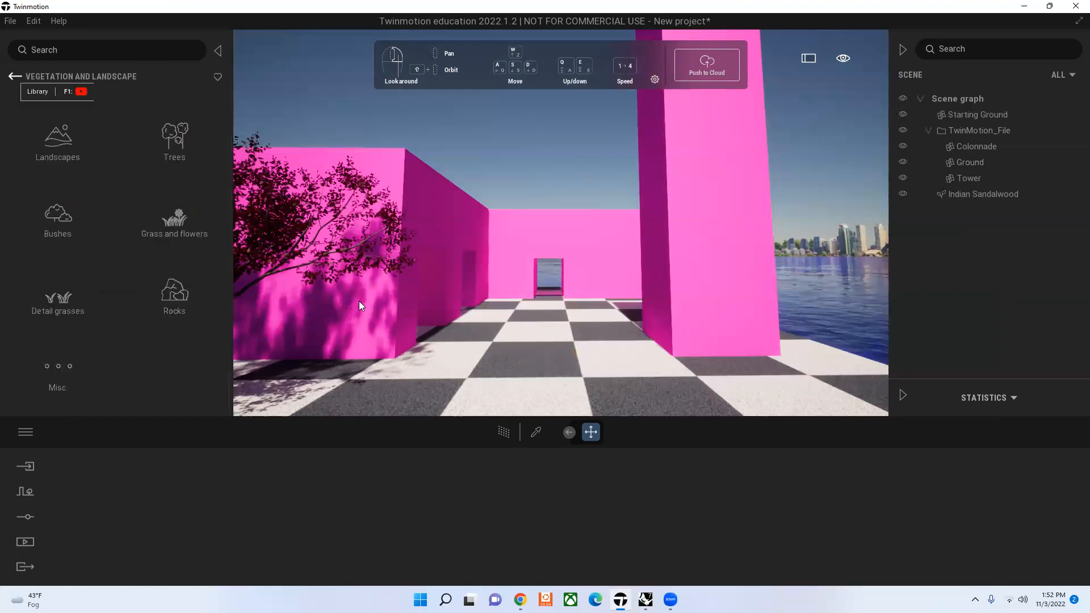
click(336, 112)
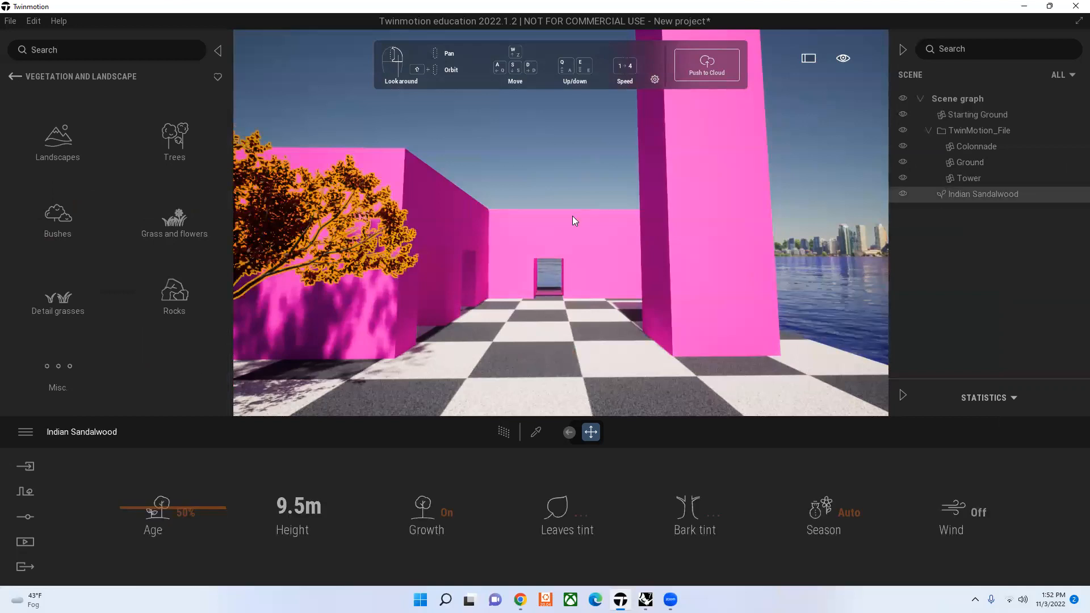
click(266, 129)
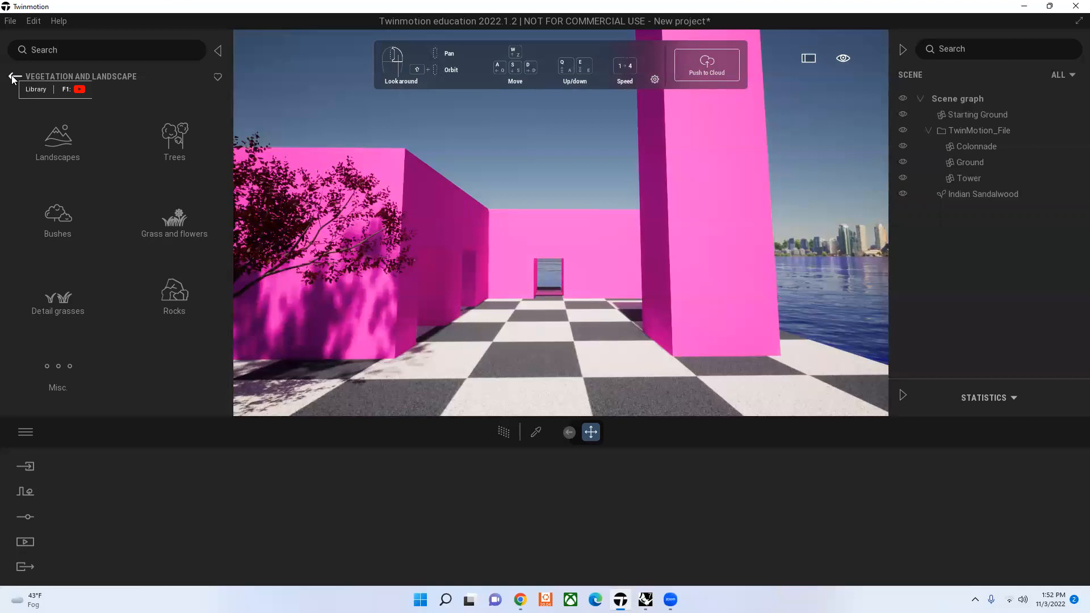
Step: Browse the office tables within the Home category of the Objects library
click(12, 77)
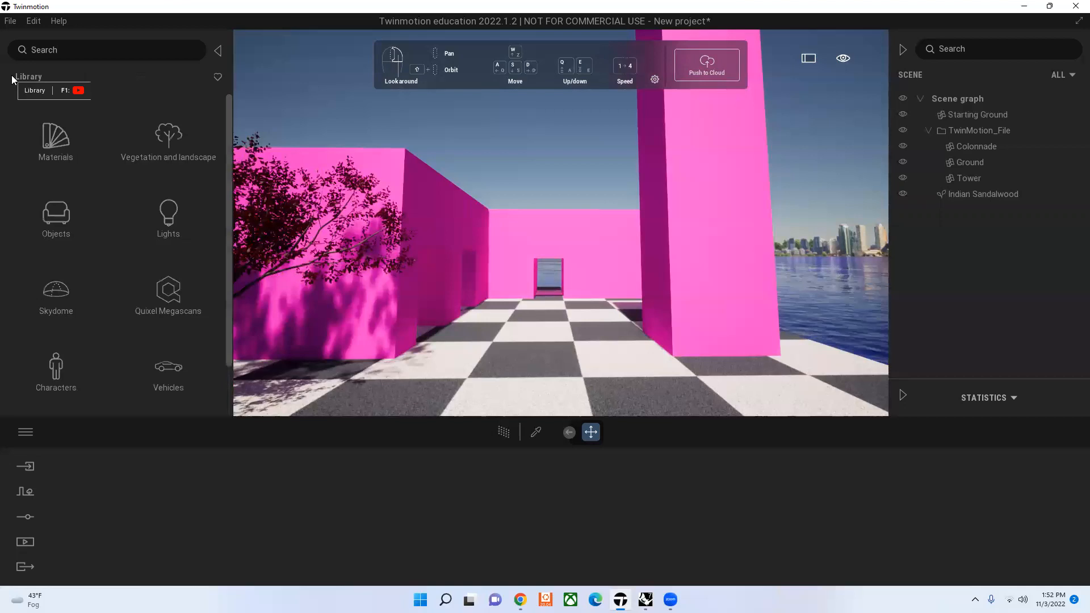
click(47, 210)
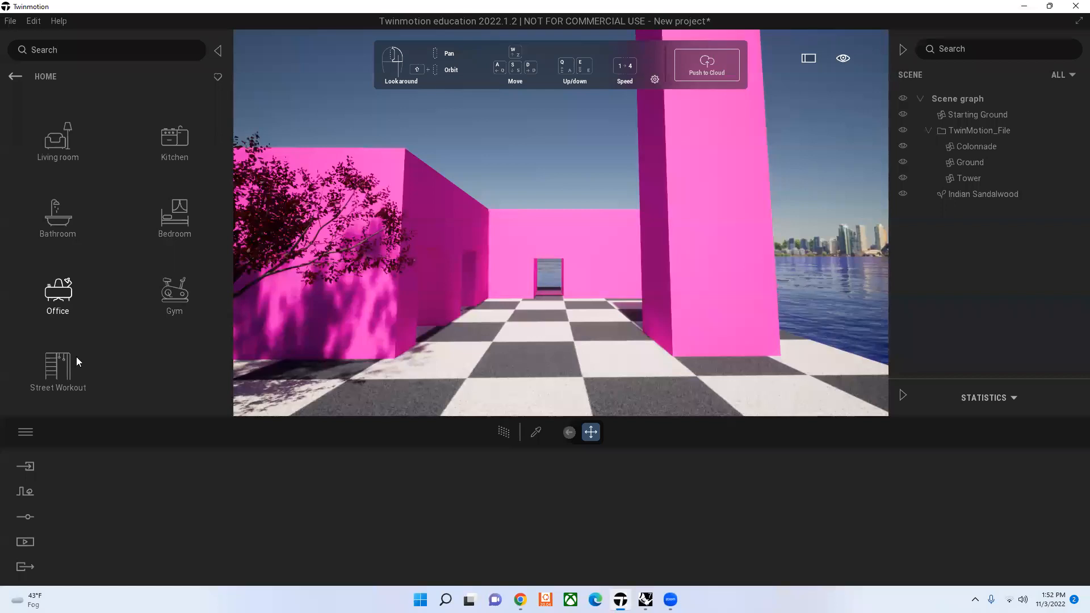
click(66, 305)
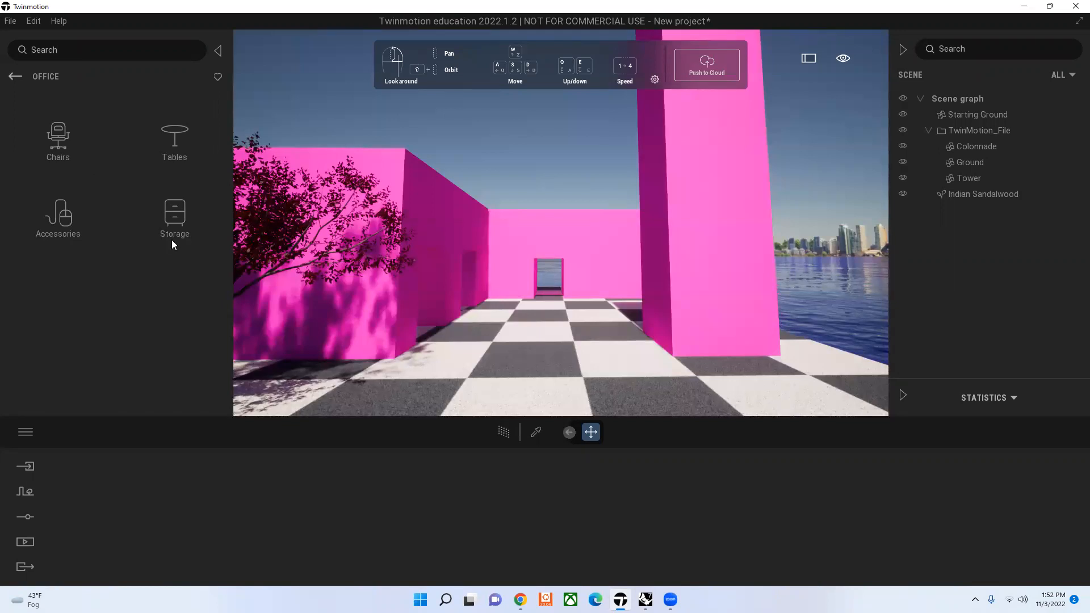
click(174, 147)
scroll(170, 243, down, 3)
scroll(170, 244, down, 1)
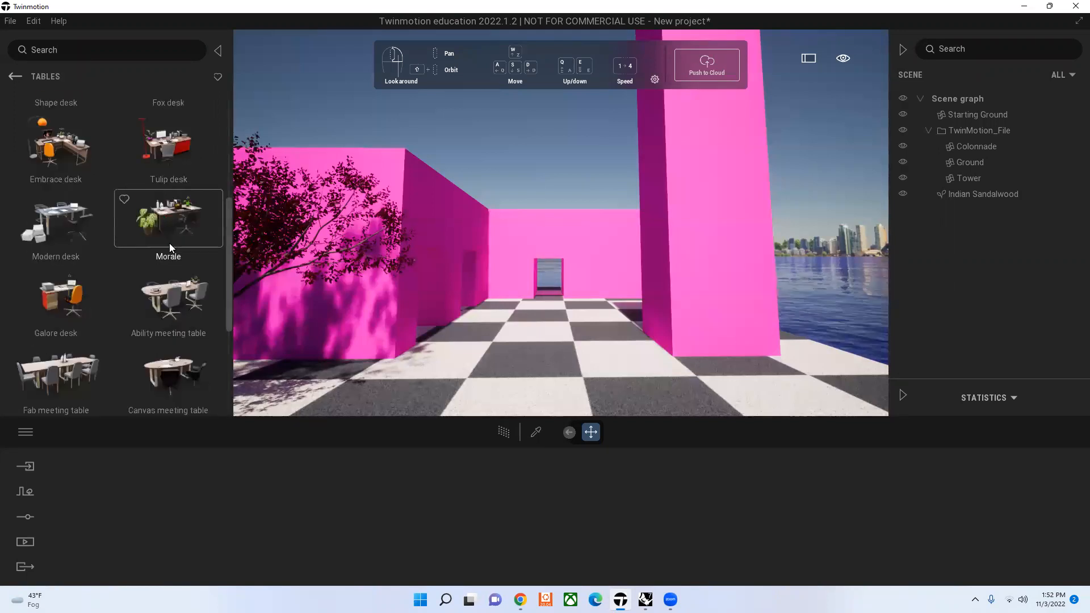
scroll(169, 243, down, 2)
scroll(169, 246, down, 1)
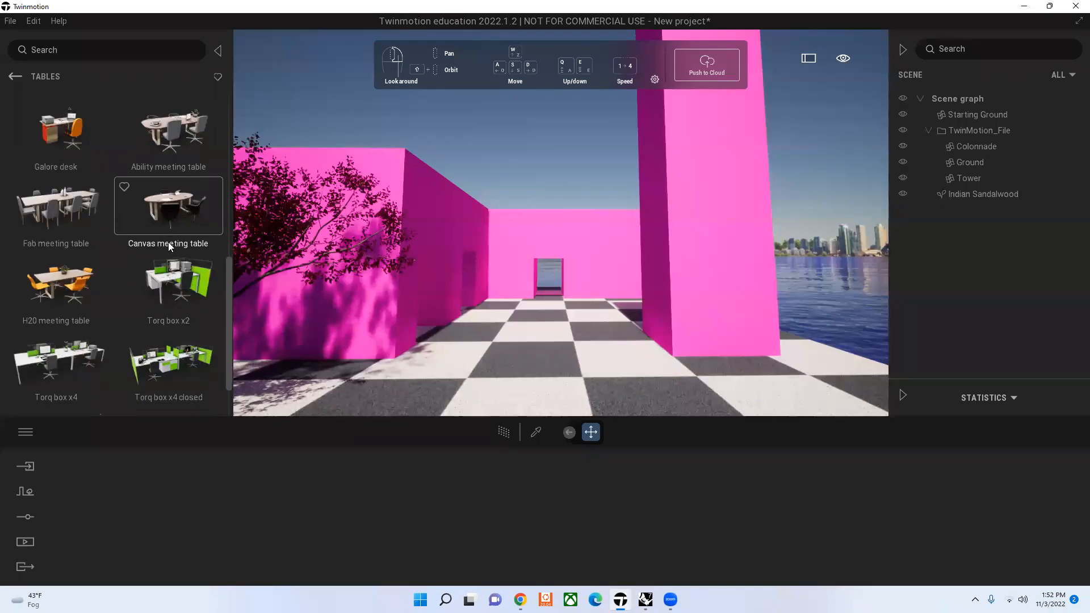
scroll(106, 146, up, 4)
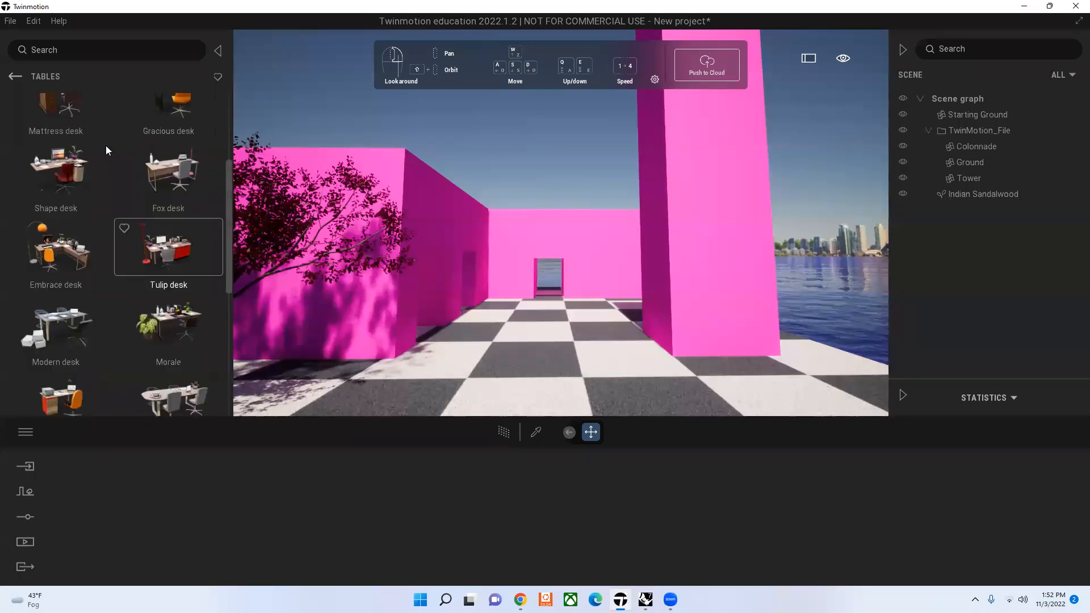
scroll(105, 146, up, 3)
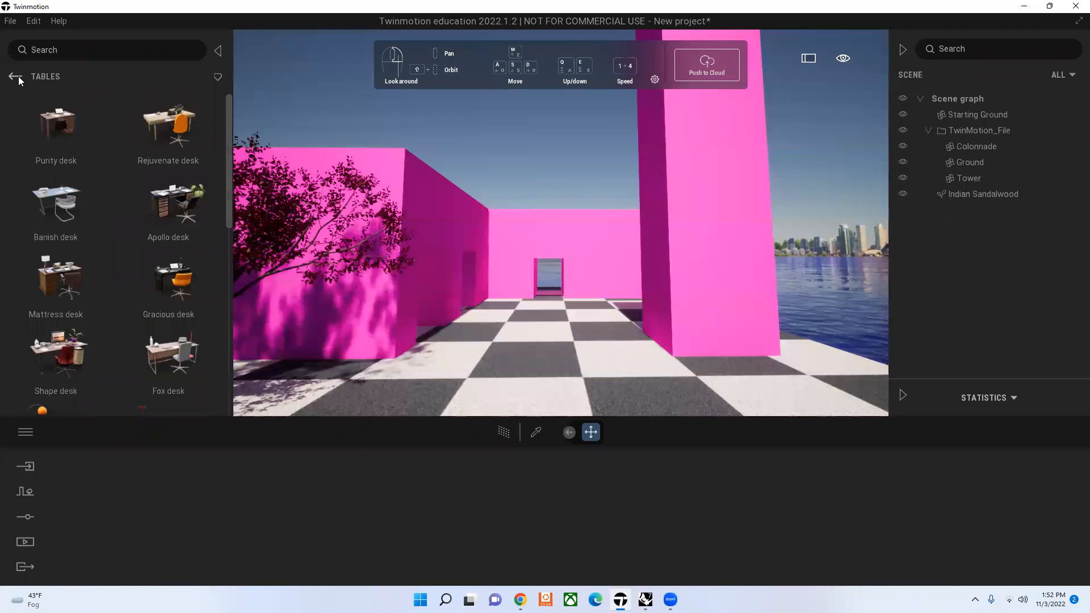
Step: Place an Exercise ball from the Gym collection on the ground by the colonnade wall's corner, and delete it
click(16, 76)
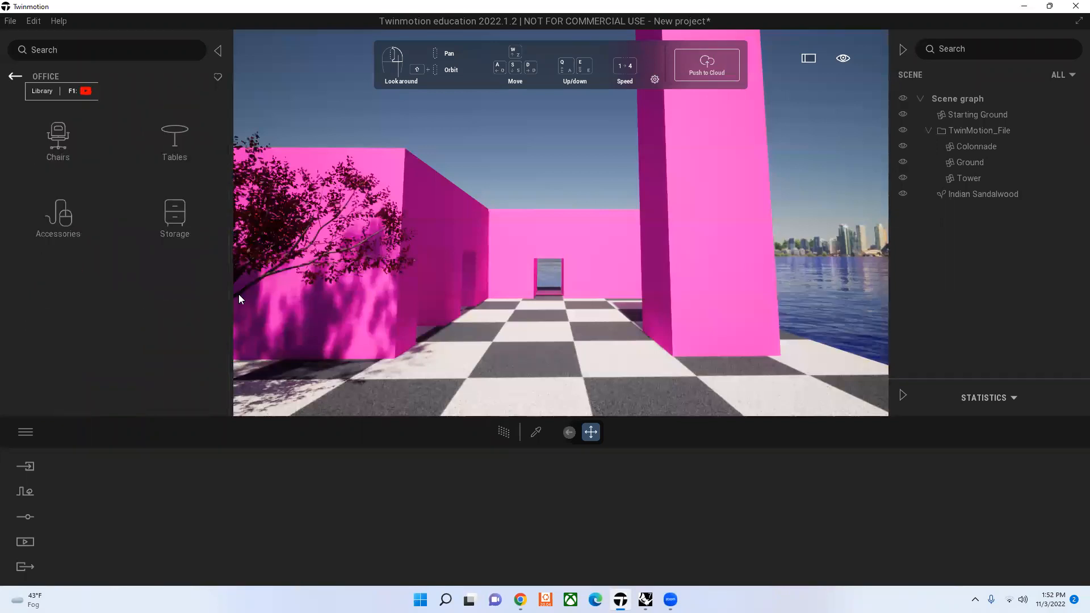
click(15, 77)
click(161, 282)
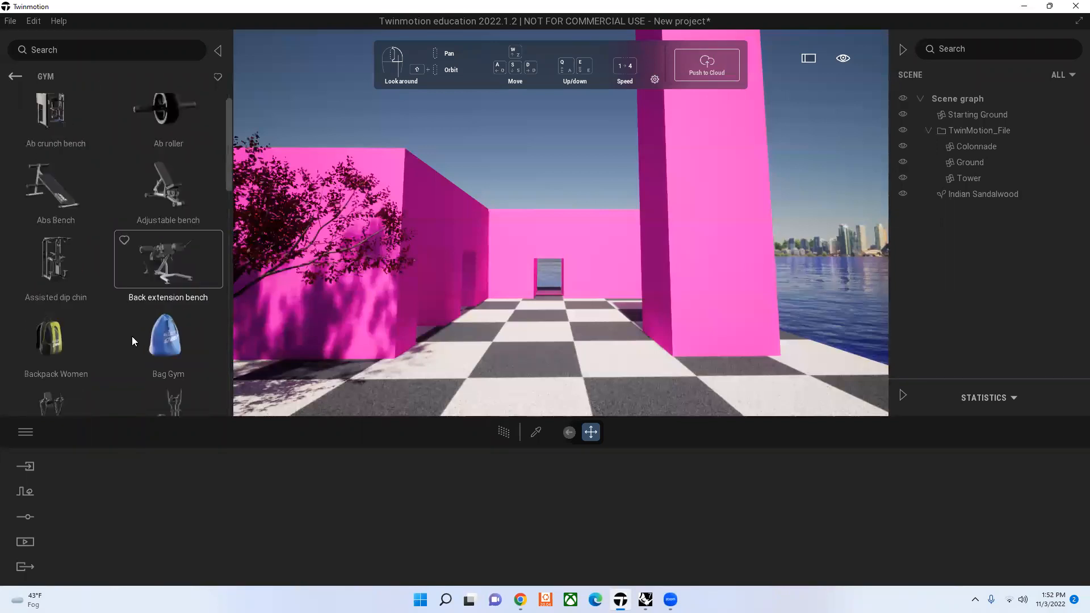
scroll(131, 336, down, 5)
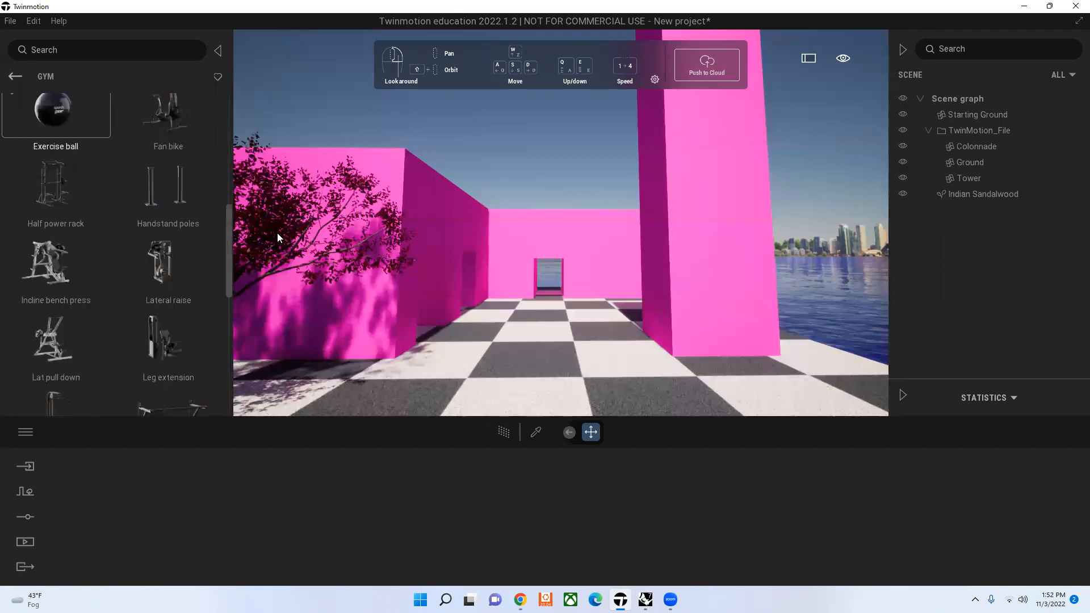
drag(278, 237, 278, 238)
drag(416, 361, 415, 361)
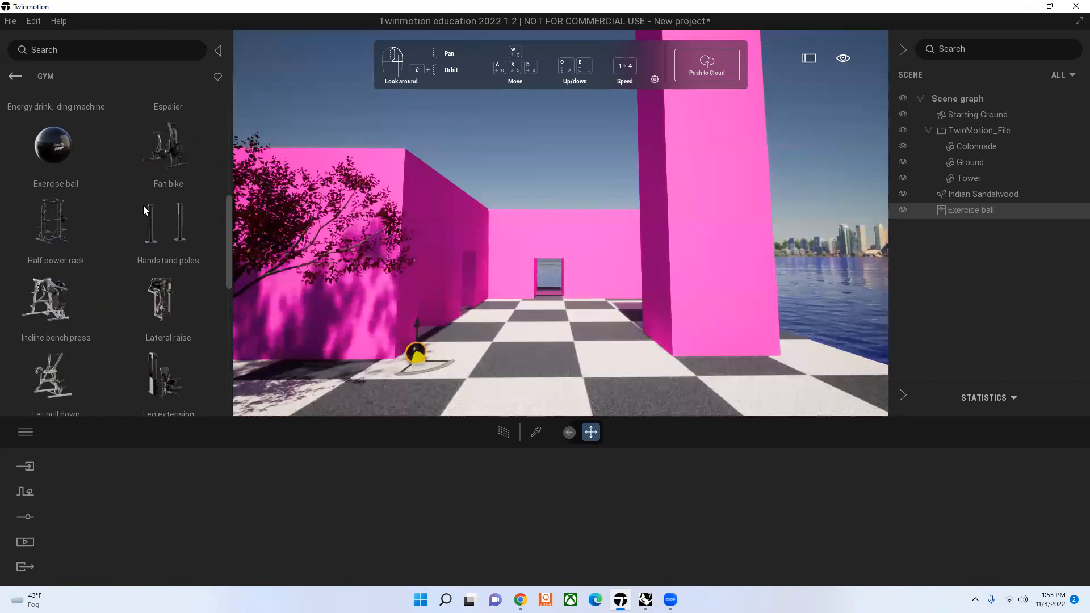
key(Delete)
Step: Look through the remaining Gym objects and browse the Decals collection as far as the graffiti designs
scroll(136, 245, down, 5)
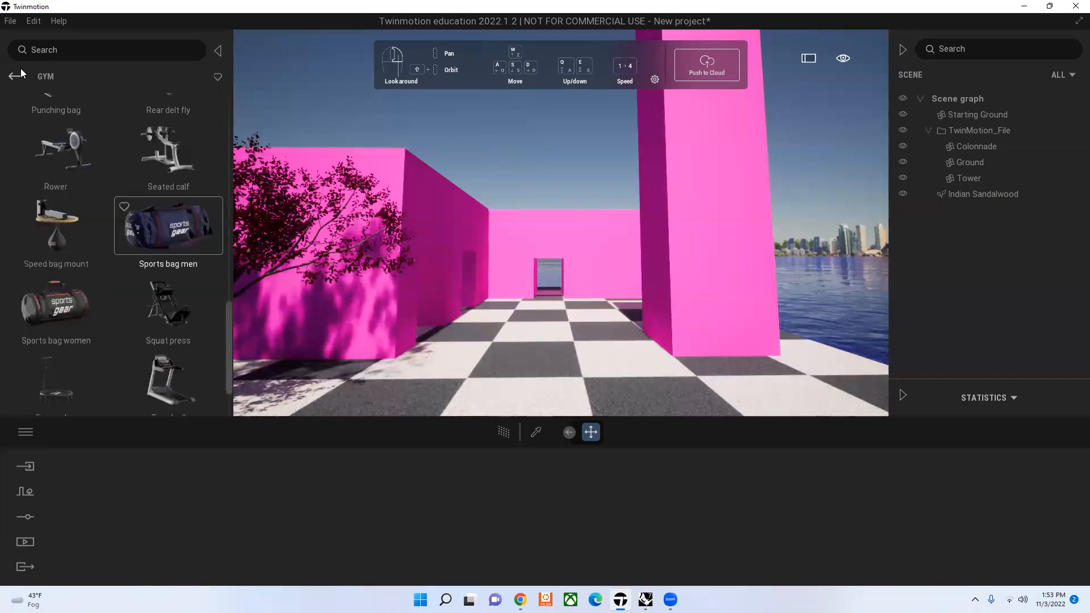
scroll(177, 251, down, 2)
right_click(176, 246)
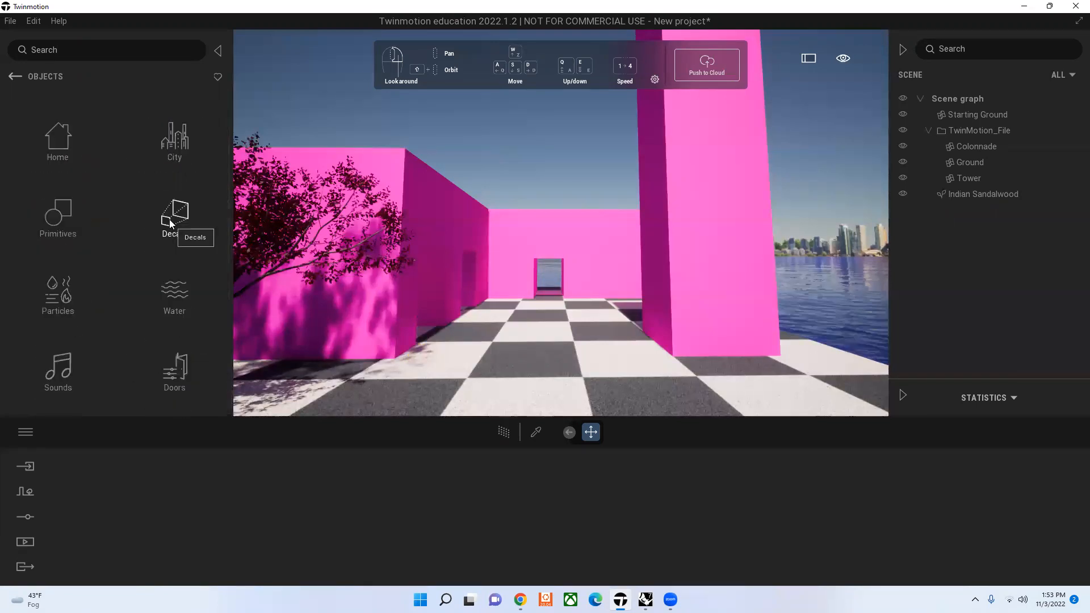
click(168, 227)
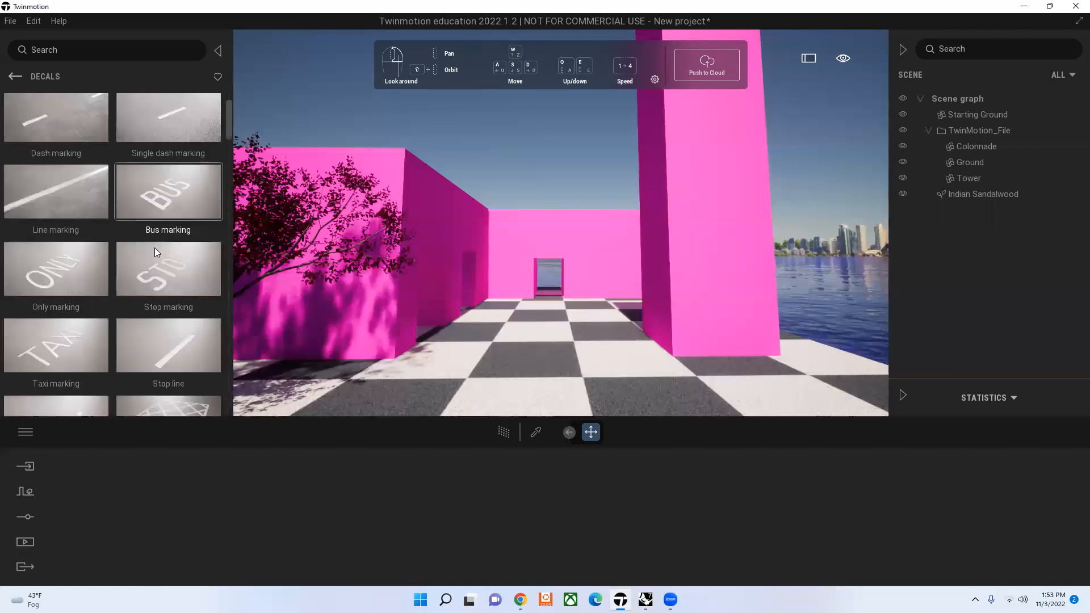
scroll(155, 250, down, 4)
scroll(164, 295, down, 5)
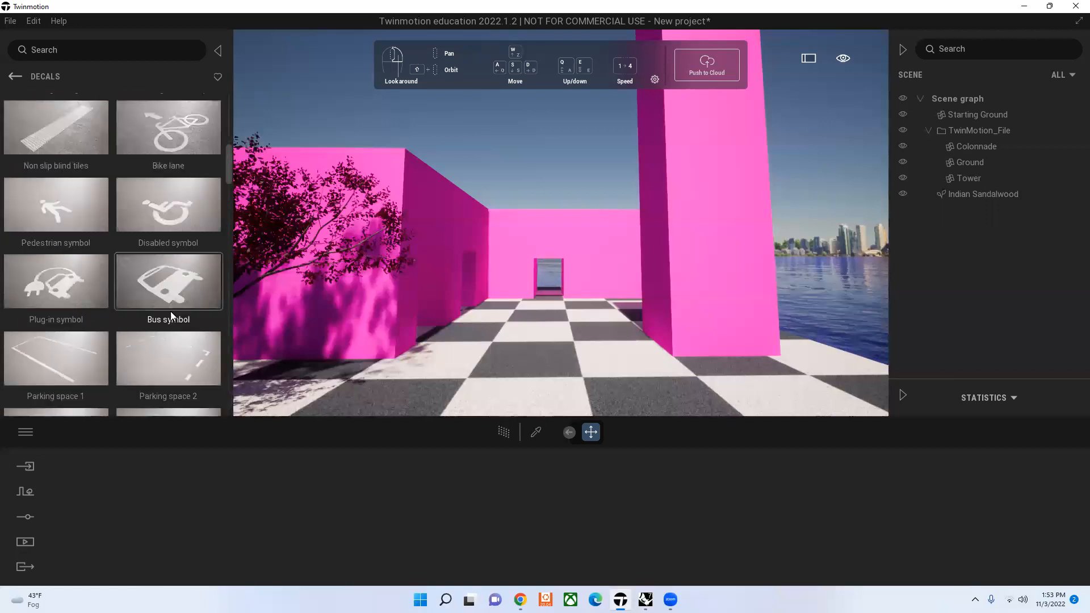
scroll(179, 307, down, 5)
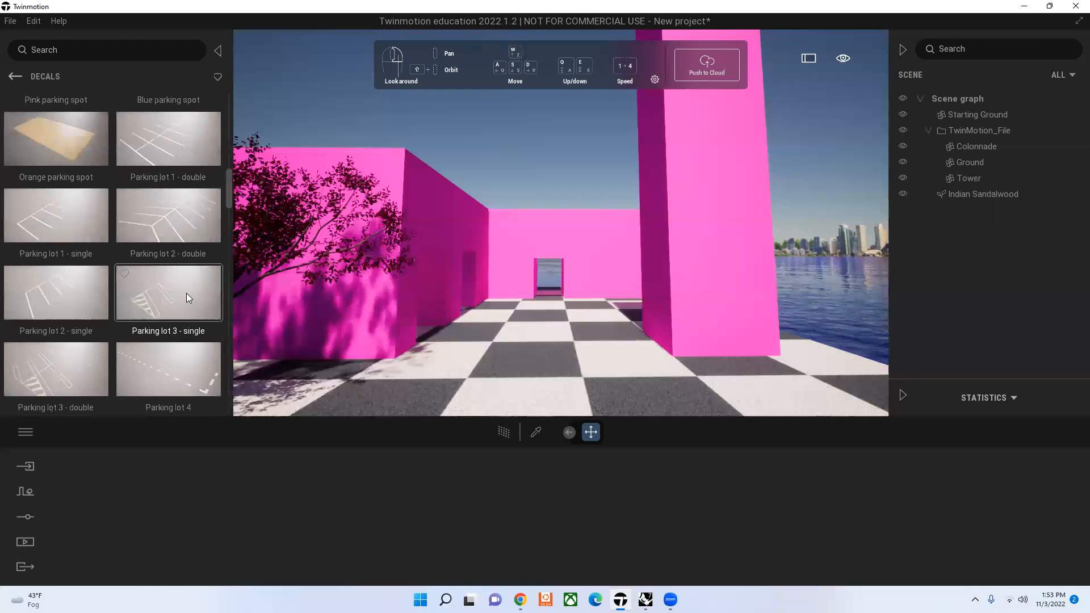
scroll(184, 296, down, 4)
scroll(165, 318, down, 3)
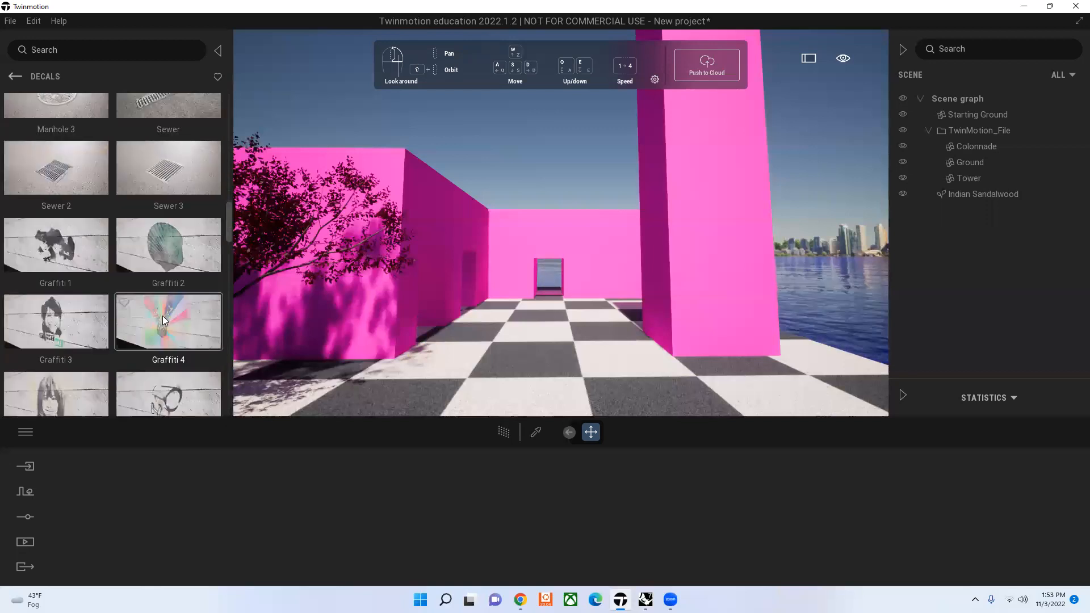
Step: Place the Graffiti 4 decal low on the tower's front face and deselect it
drag(163, 317, 240, 315)
drag(356, 315, 357, 313)
drag(432, 212, 336, 203)
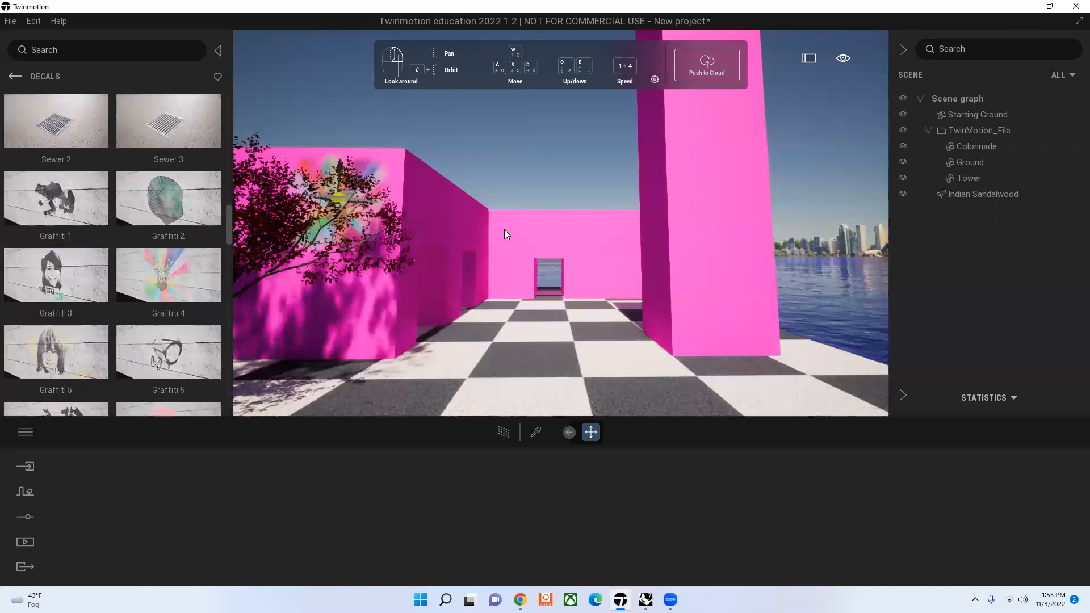
drag(504, 229, 724, 294)
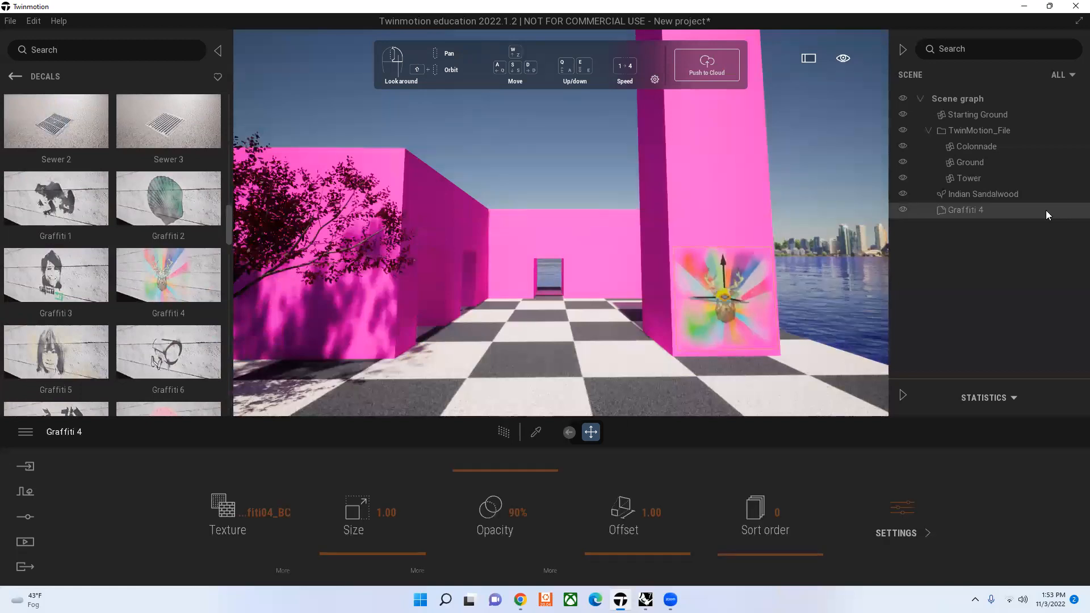
click(1046, 211)
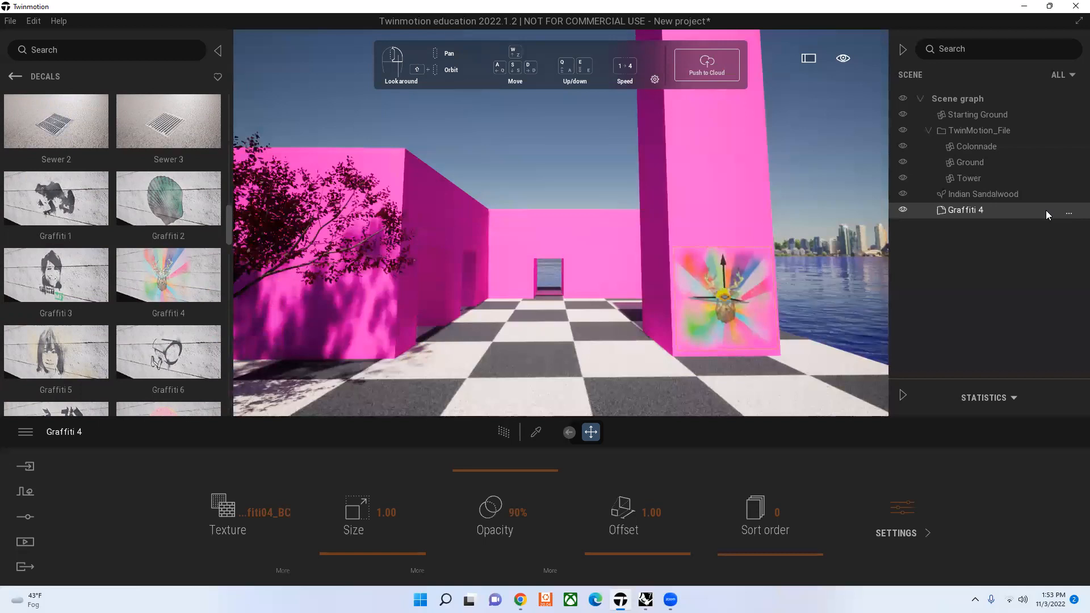
click(843, 123)
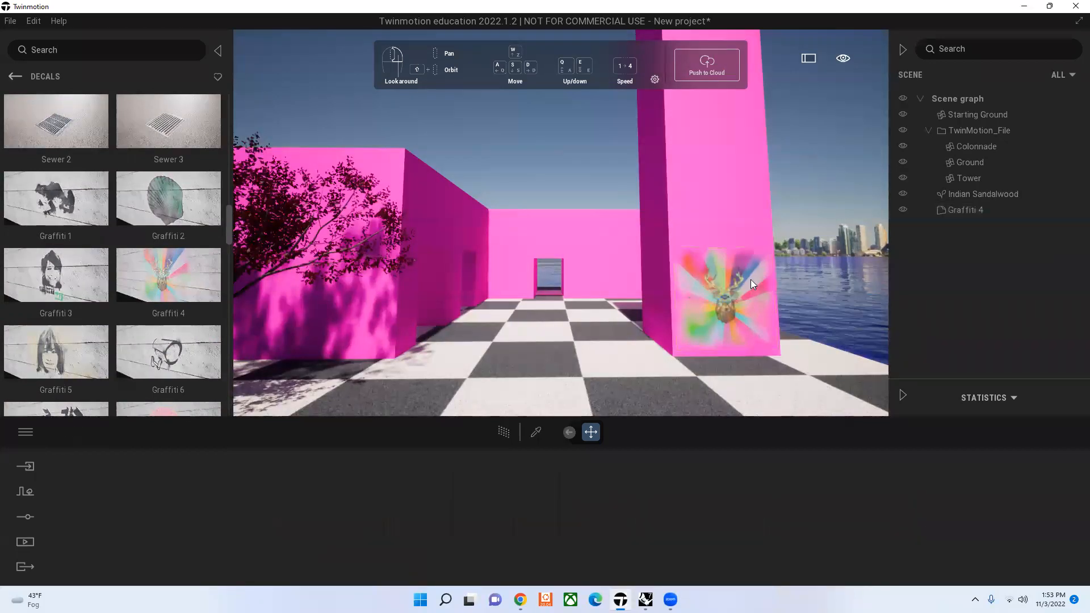
Step: Set the Graffiti 4 decal's size to 1.15, its opacity to 30% and its offset to 0.01
click(721, 296)
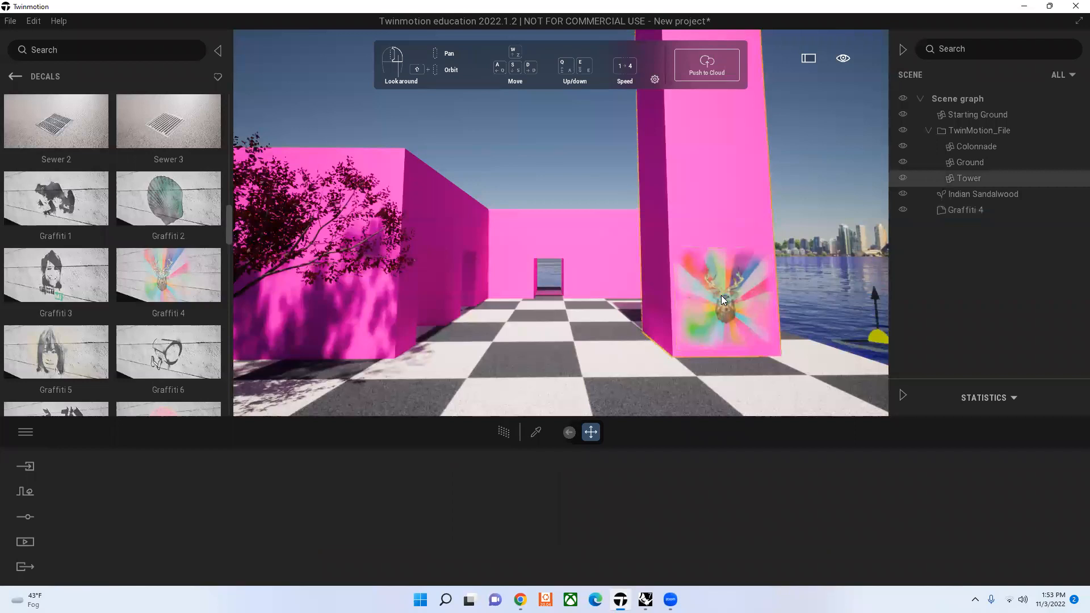
click(721, 296)
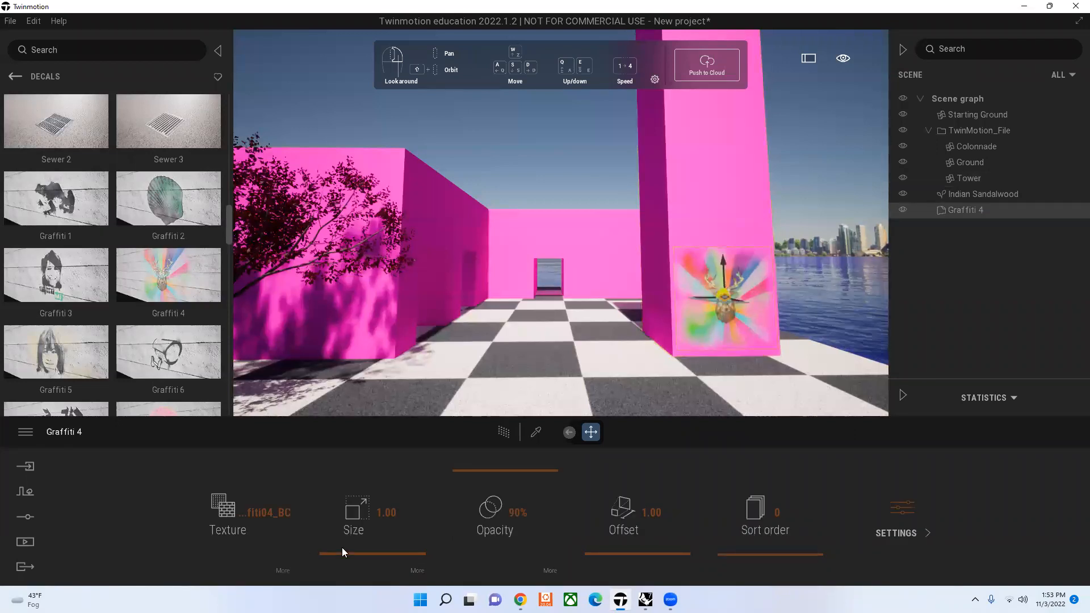
drag(346, 548, 345, 556)
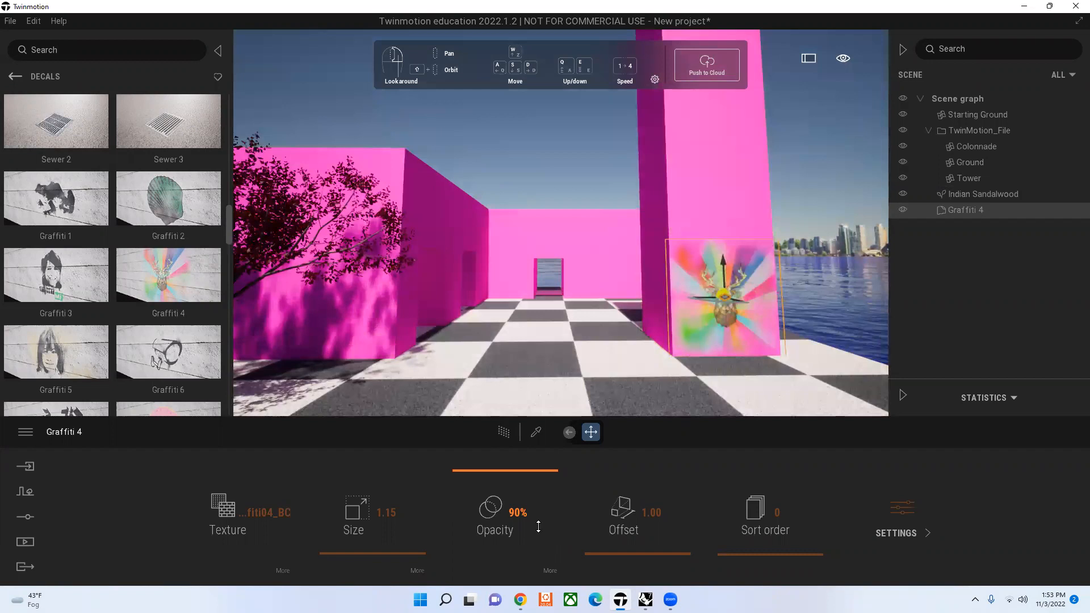
drag(538, 527, 538, 529)
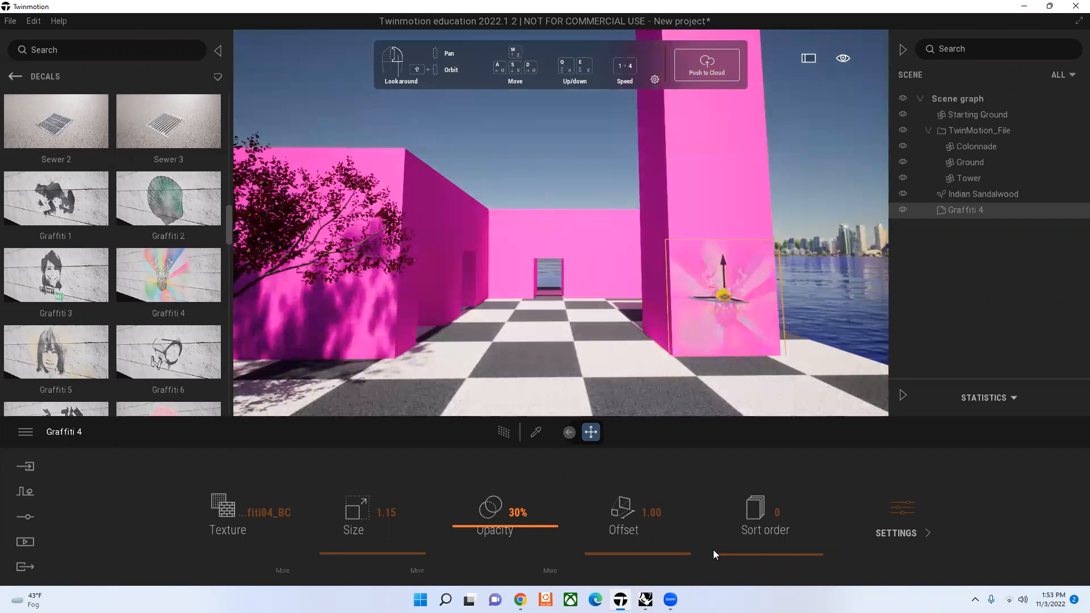
drag(679, 535, 787, 557)
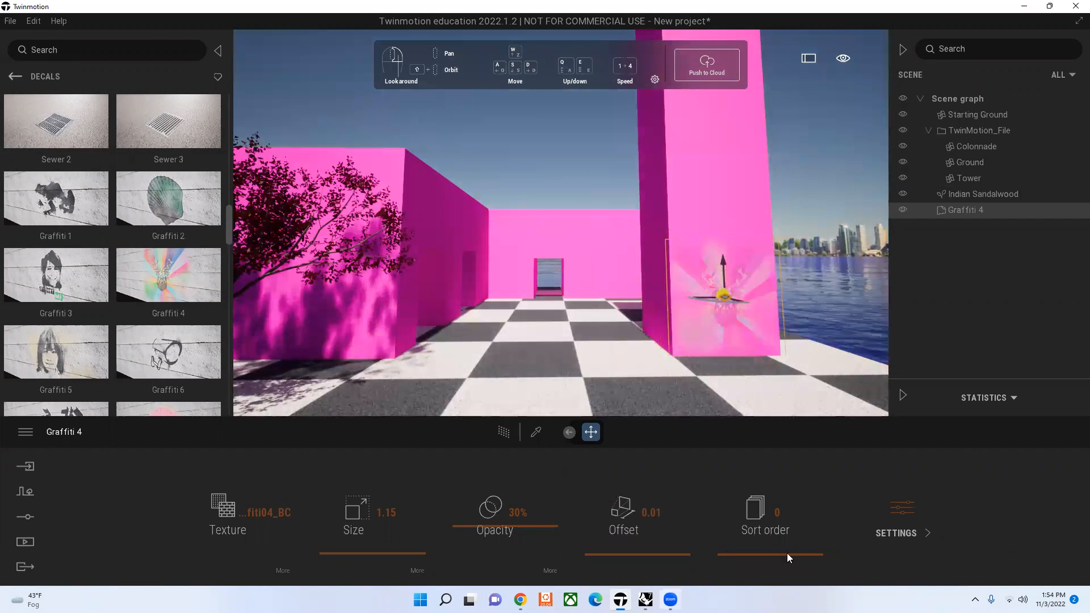
drag(785, 464, 467, 523)
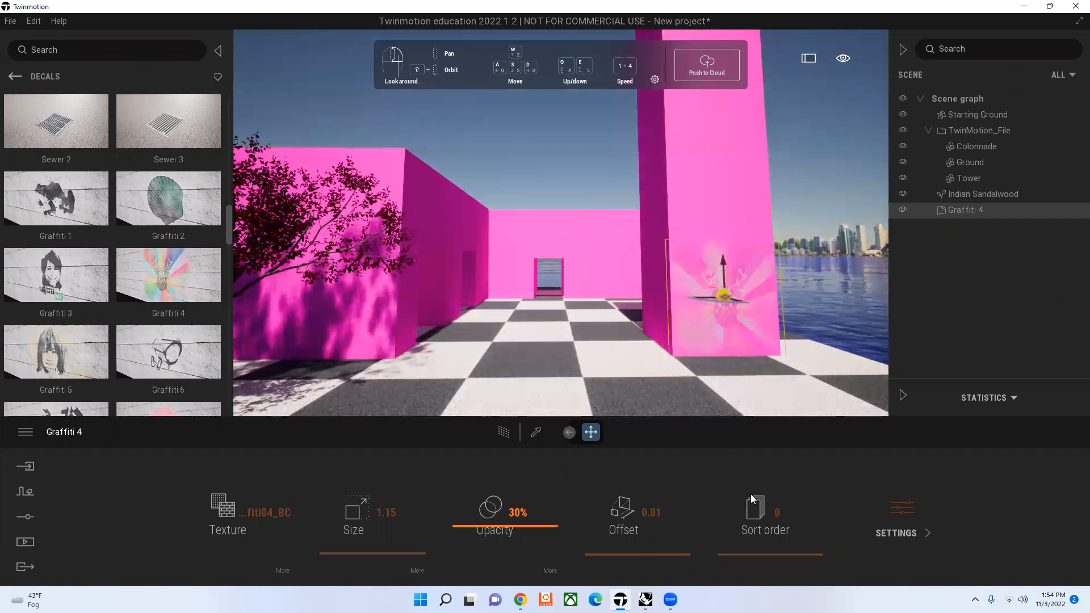
Step: Try out the Glow value in the Graffiti 4 decal's further settings and deselect the decal
click(901, 501)
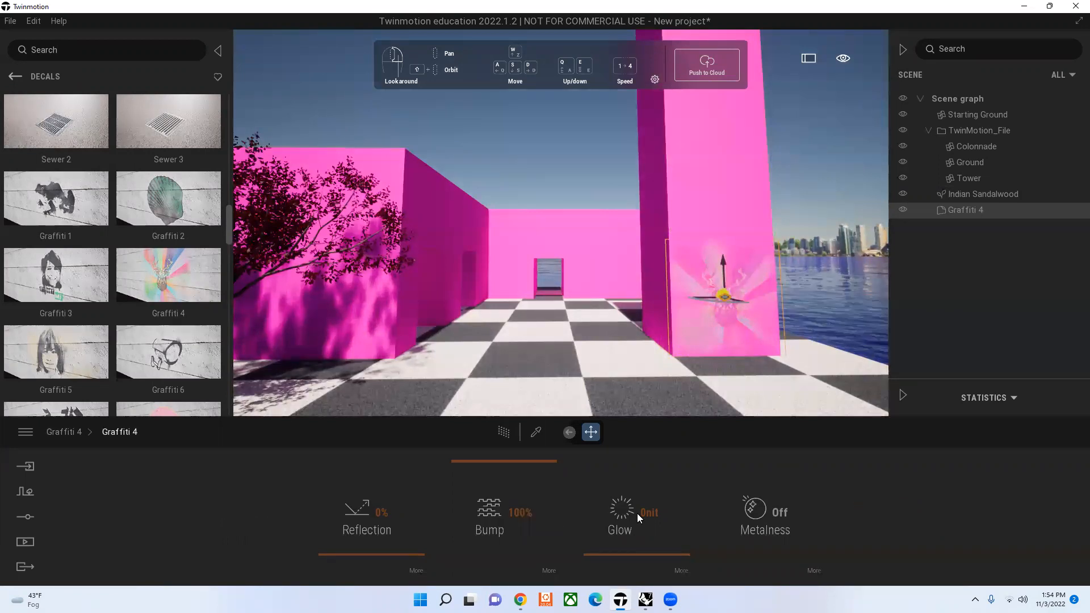
drag(676, 525, 680, 585)
key(Escape)
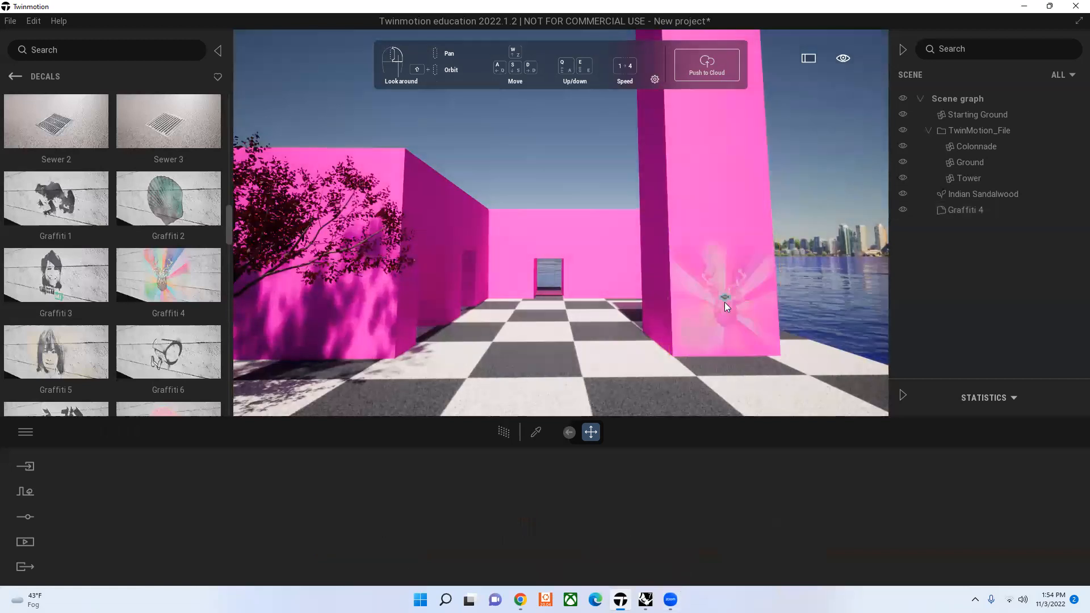
click(725, 302)
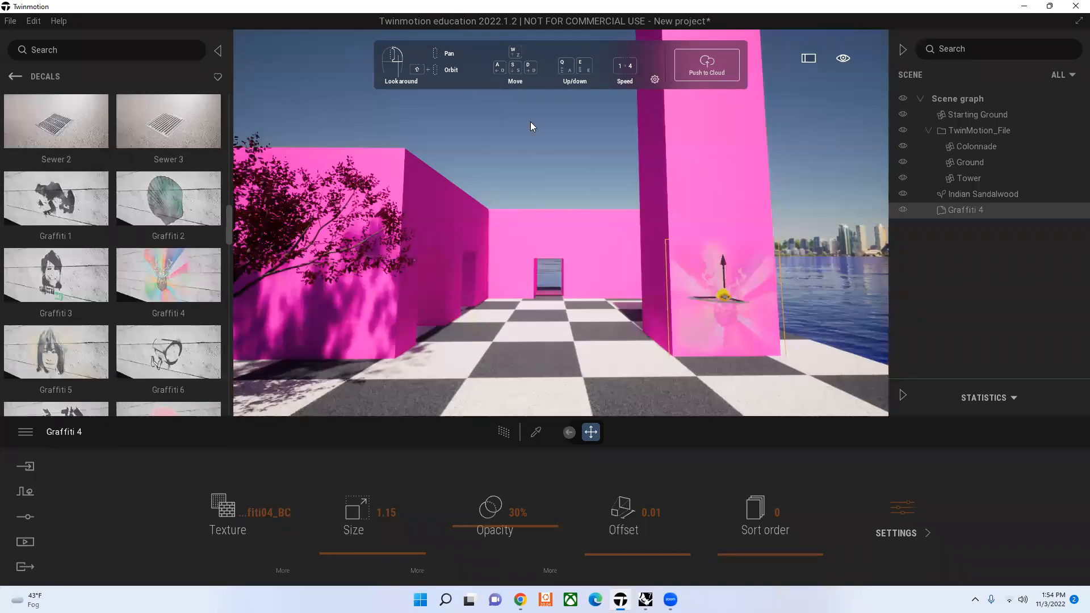
key(Escape)
Step: Place the Puddle 1 decal on the checkered ground in front of the tower
scroll(116, 342, down, 1)
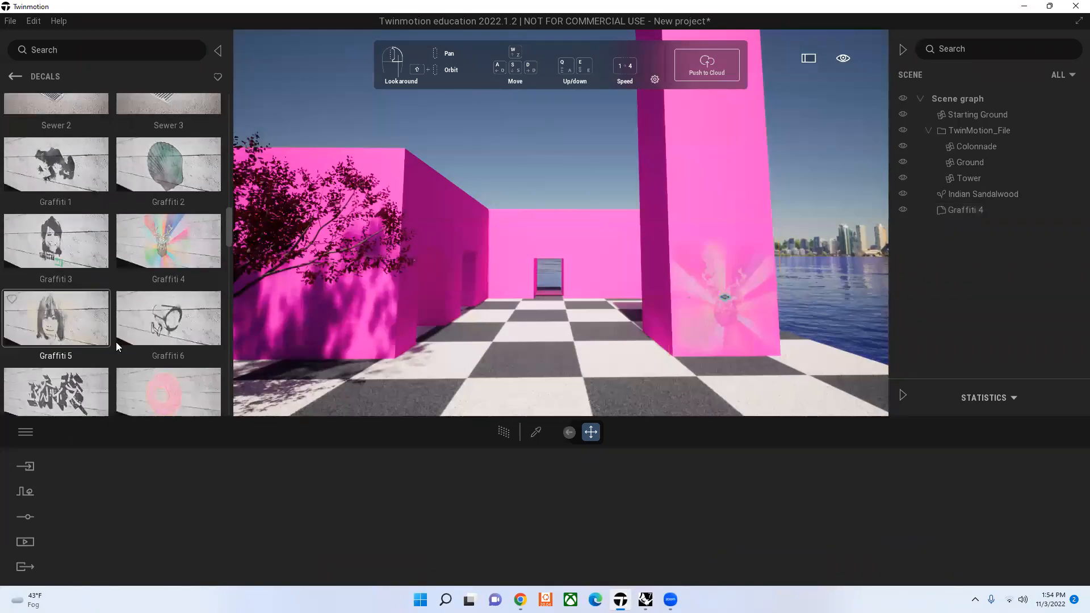
scroll(116, 342, down, 5)
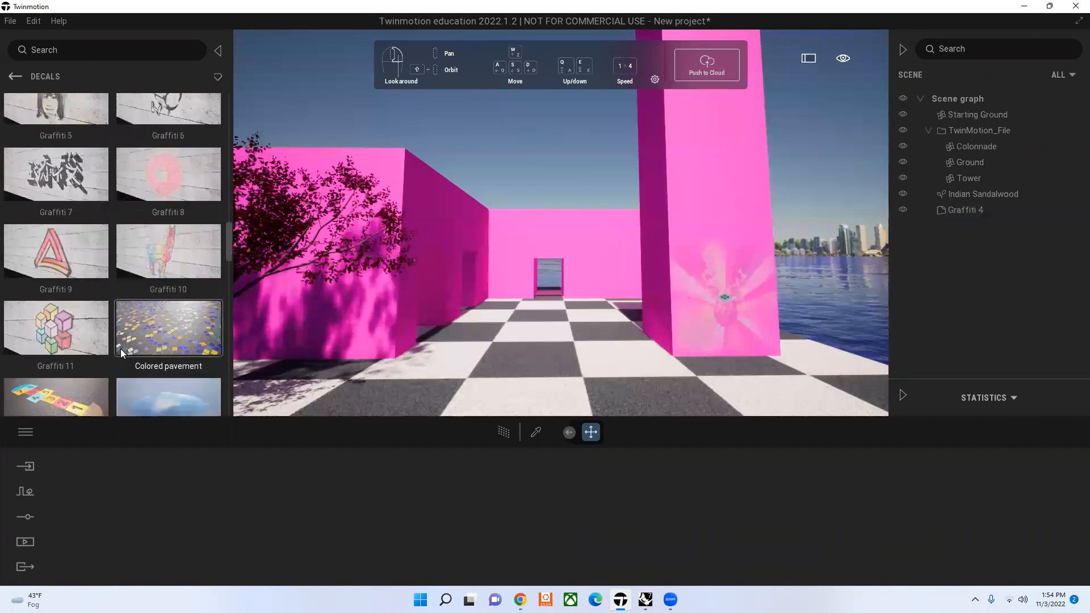
scroll(120, 349, down, 5)
scroll(188, 167, down, 1)
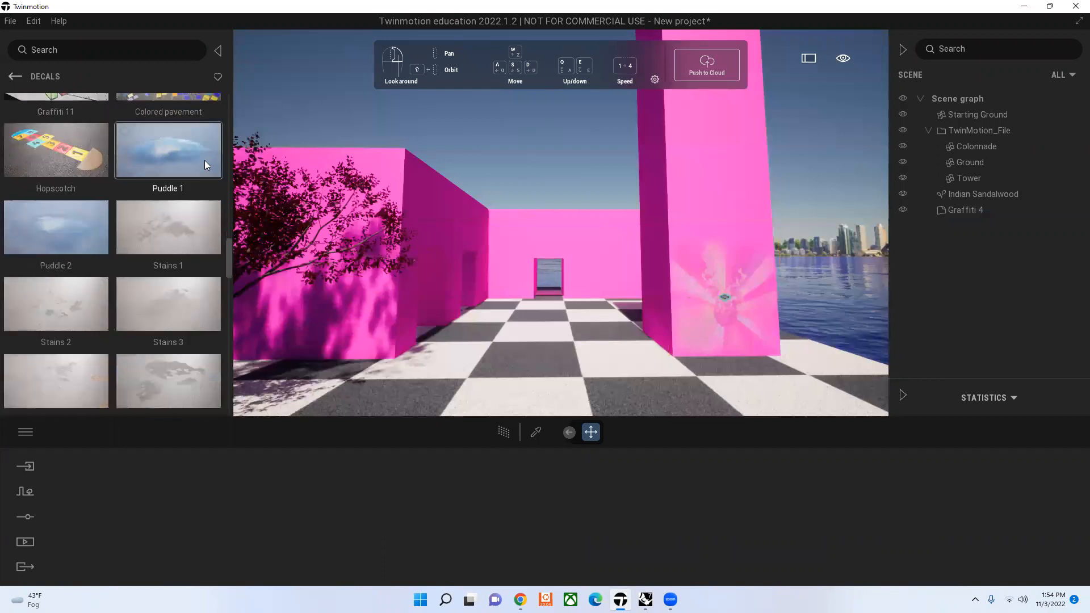
drag(205, 160, 602, 384)
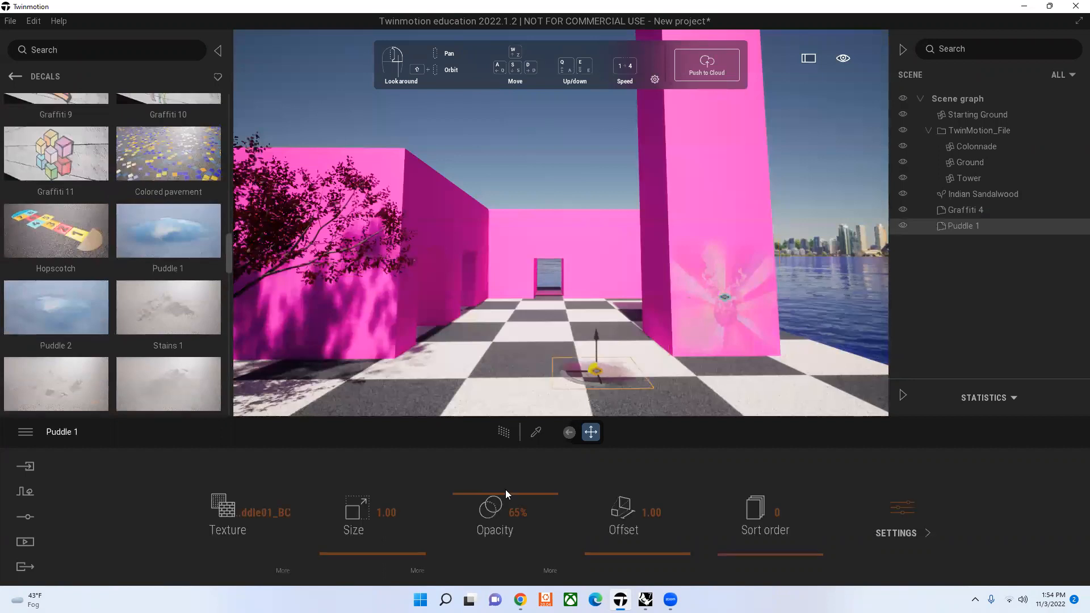
Step: Enlarge the Puddle 1 decal to size 2.37 and delete it from the scene
drag(368, 551, 581, 317)
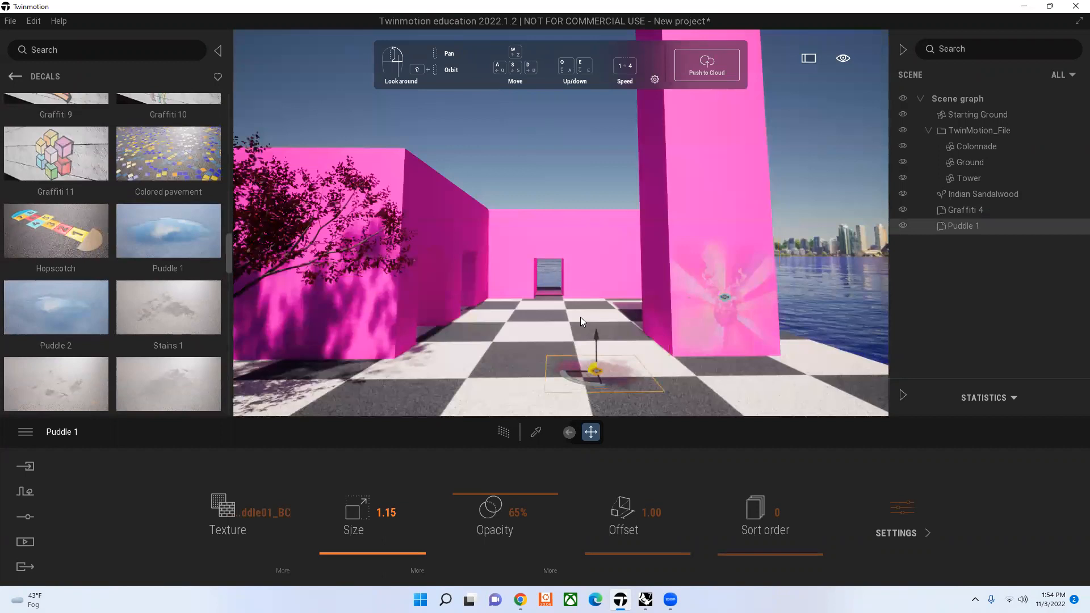
click(595, 369)
click(596, 370)
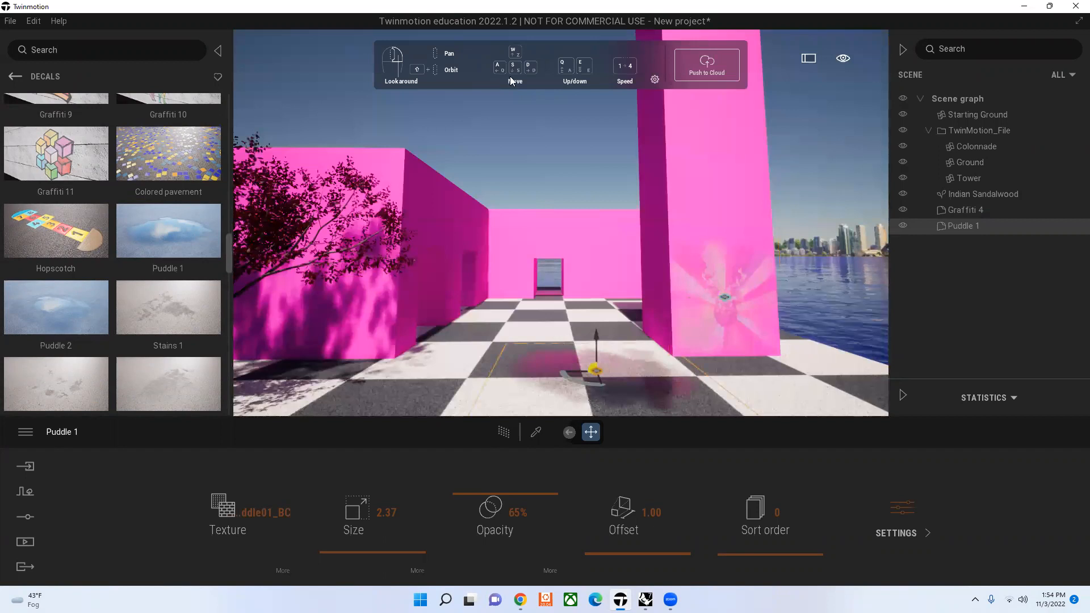
key(Delete)
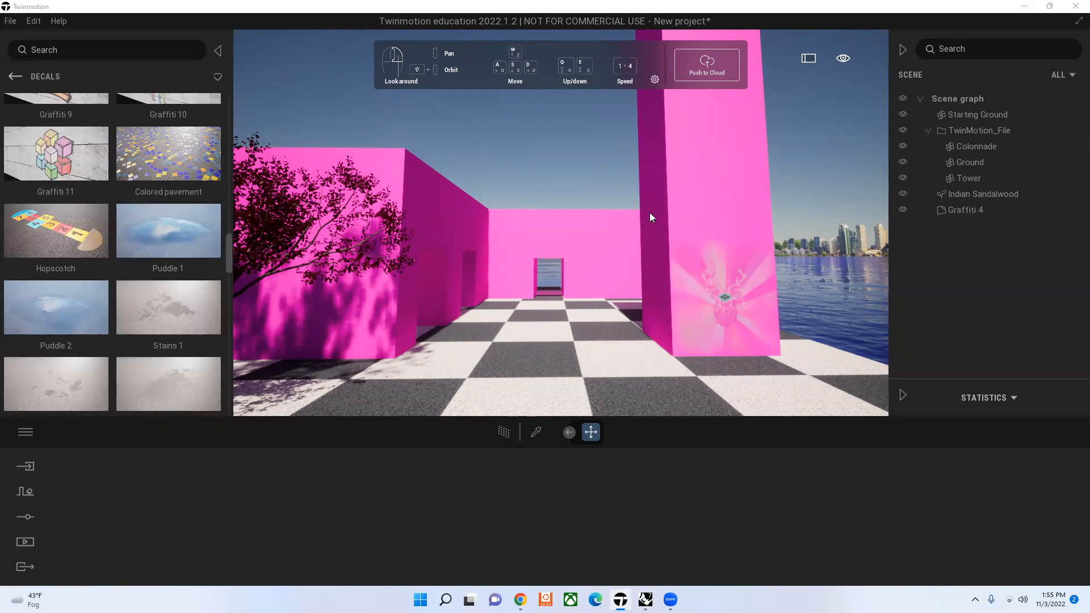
Step: Review the Graffiti 4 decal's texture options and its reflection, bump, glow and metalness settings
click(726, 297)
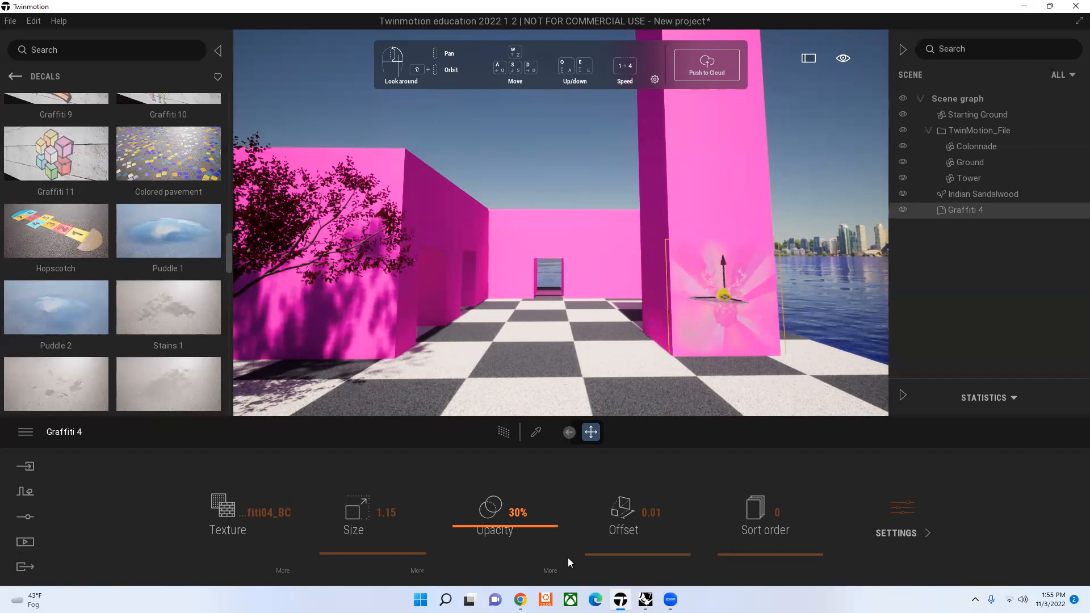
click(275, 521)
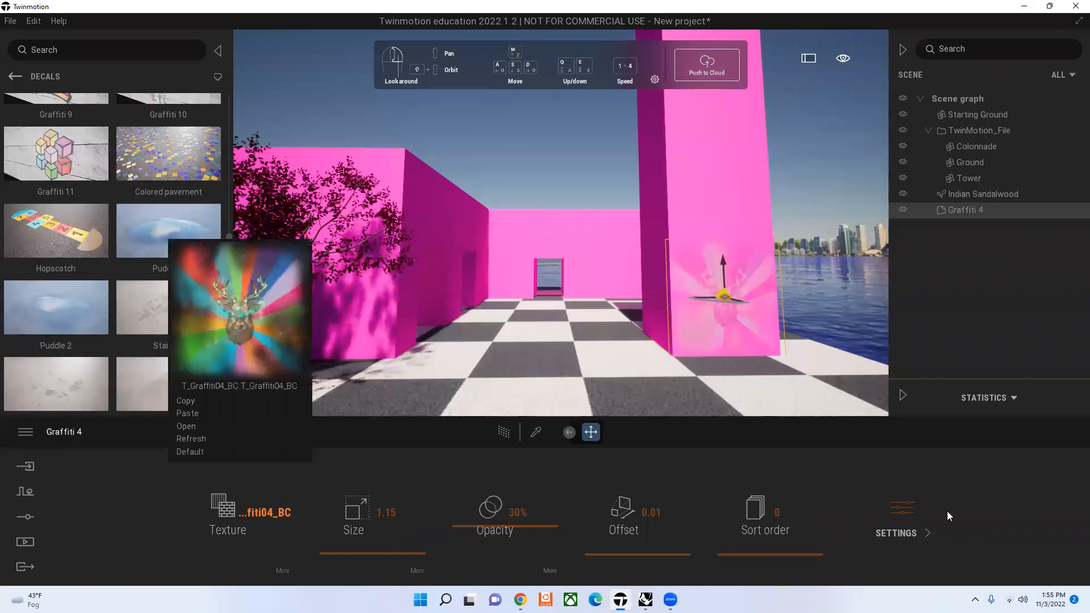
click(886, 544)
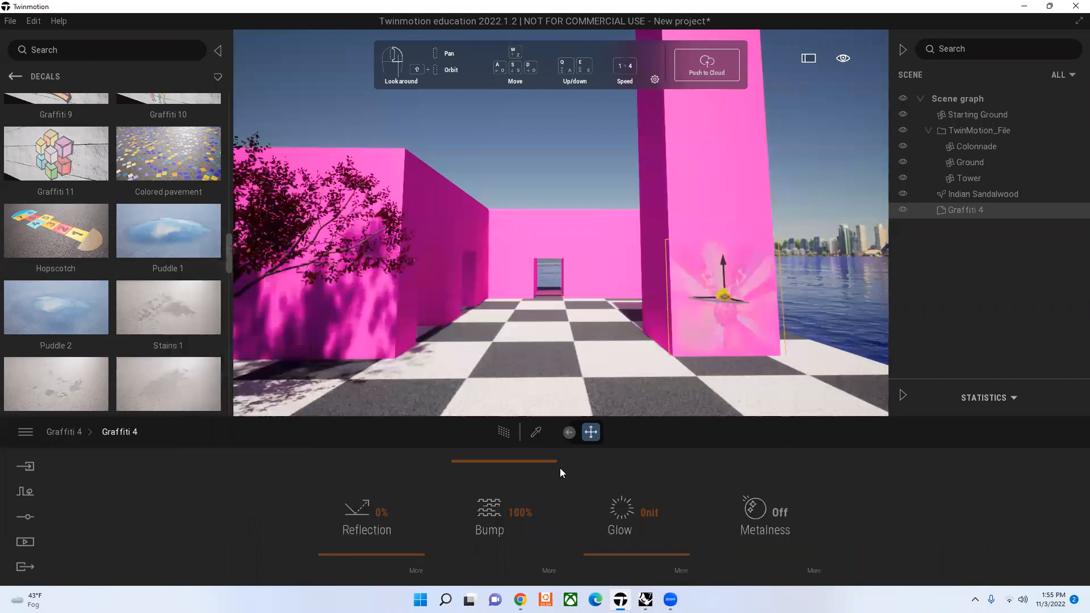
click(63, 431)
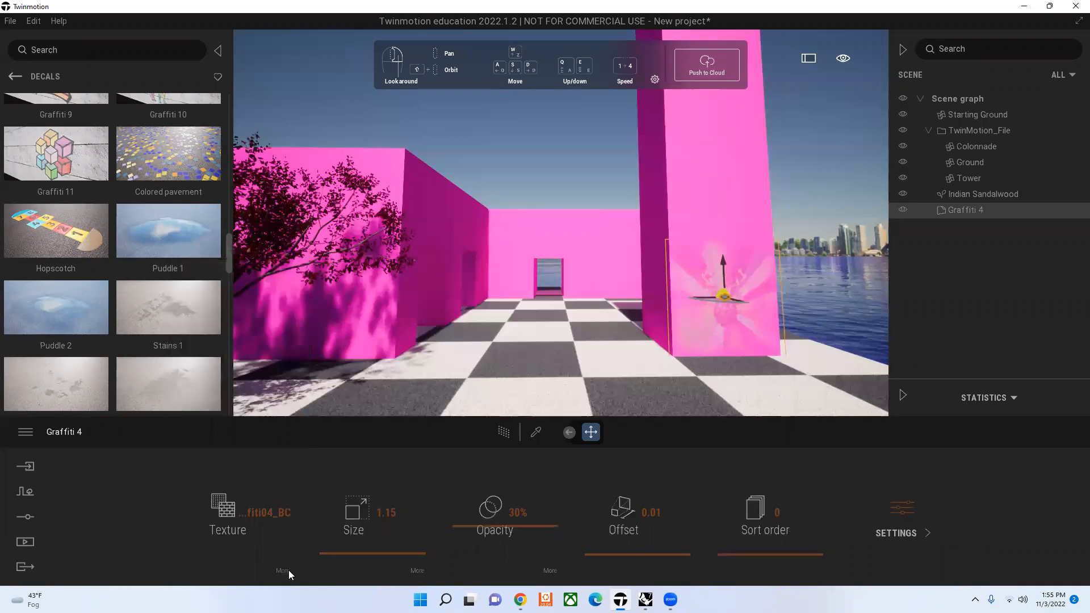
Step: Tint the Graffiti 4 decal's texture blue and set the texture's luminosity to 100%
click(288, 570)
click(494, 515)
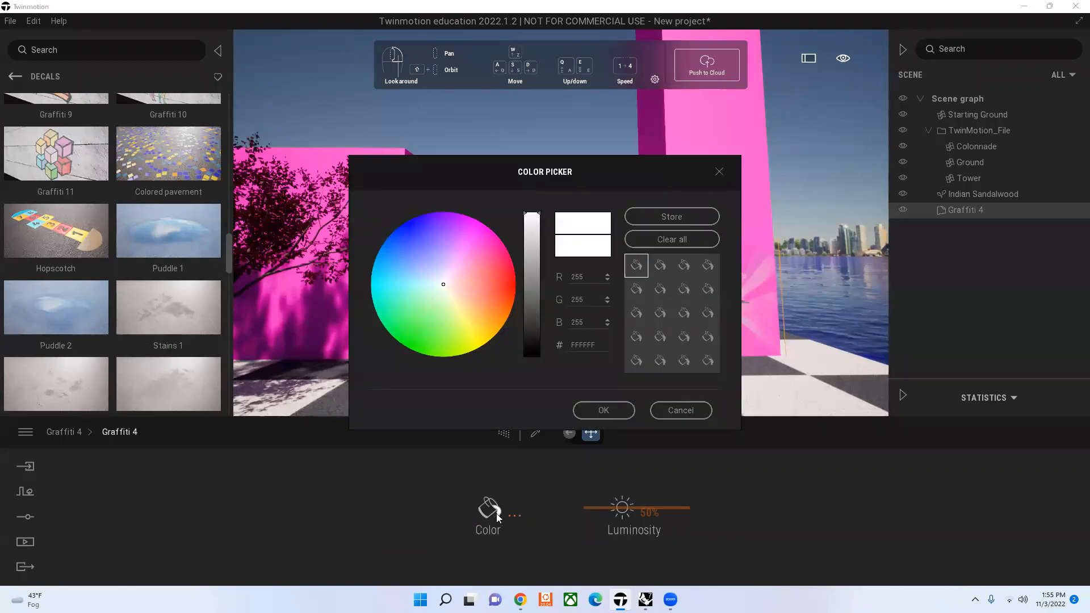
click(613, 409)
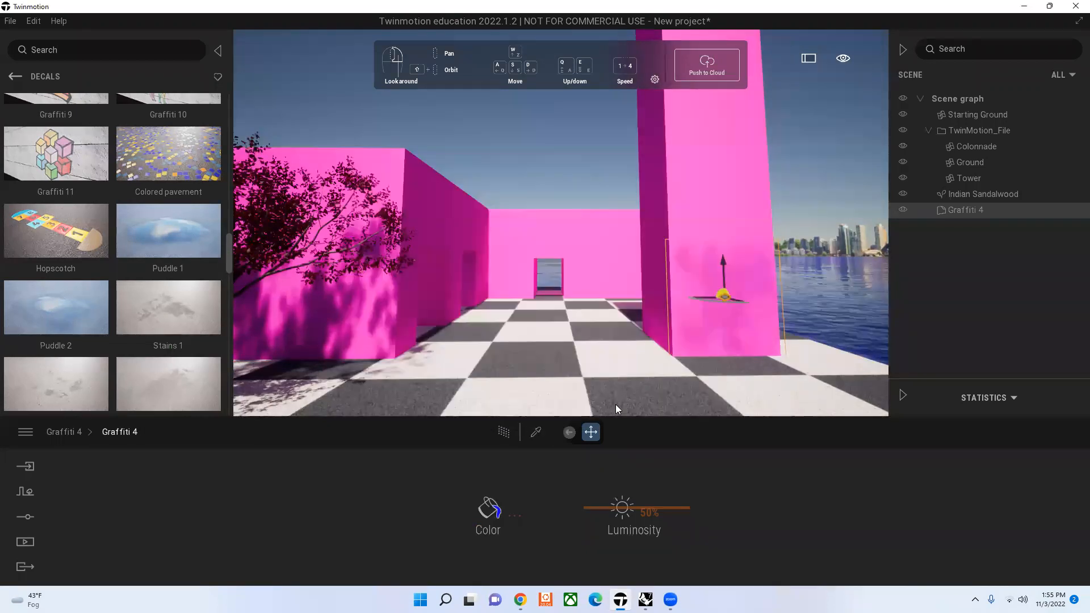
click(607, 493)
drag(452, 526, 104, 437)
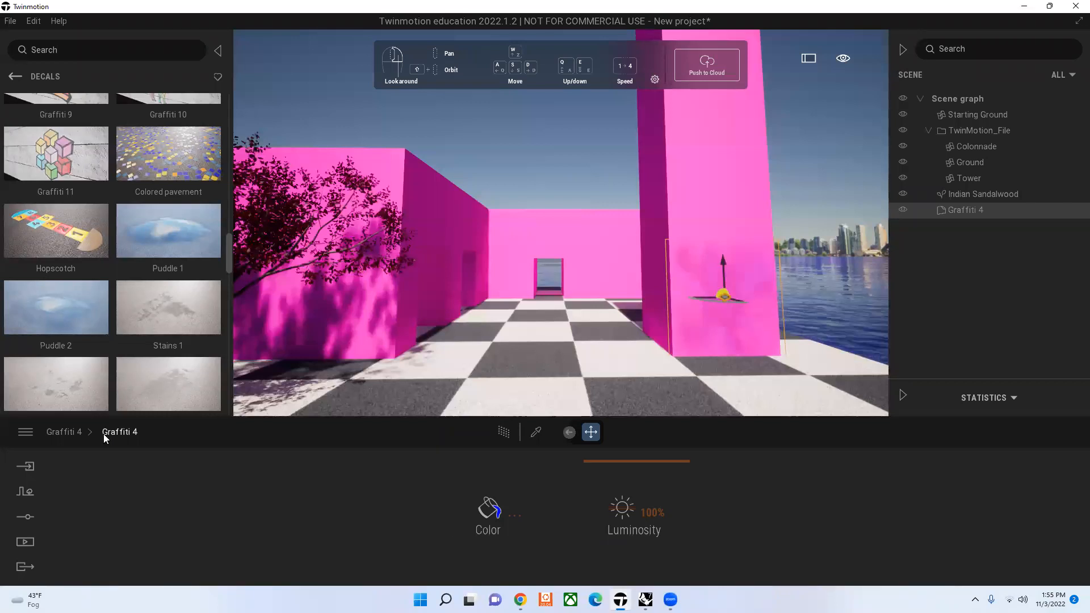
Step: Set the Graffiti 4 decal's opacity to 69%, and undo the opacity and tint changes
click(105, 435)
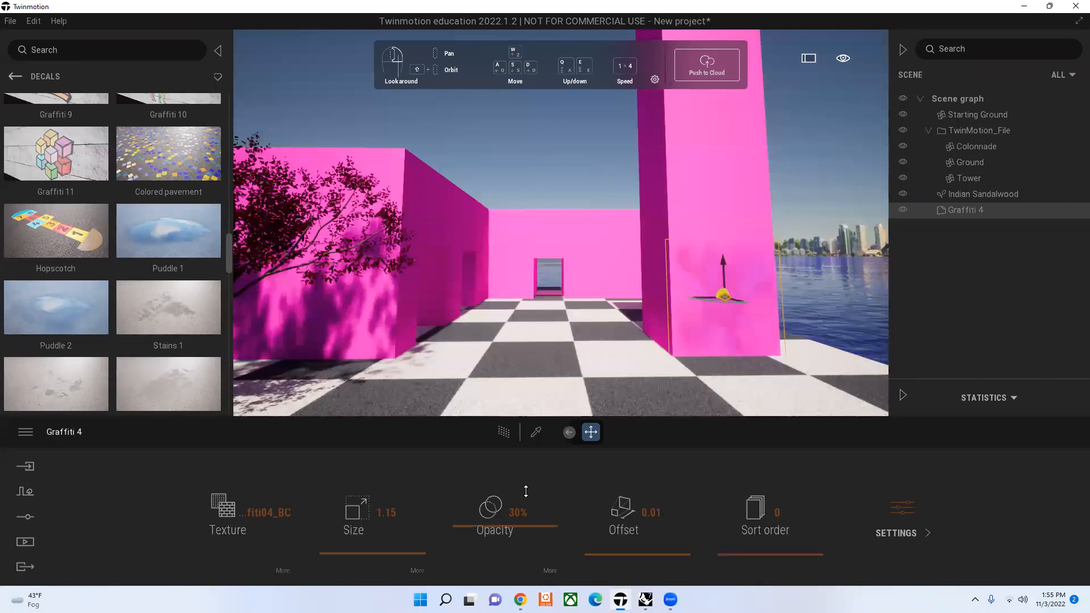
click(526, 492)
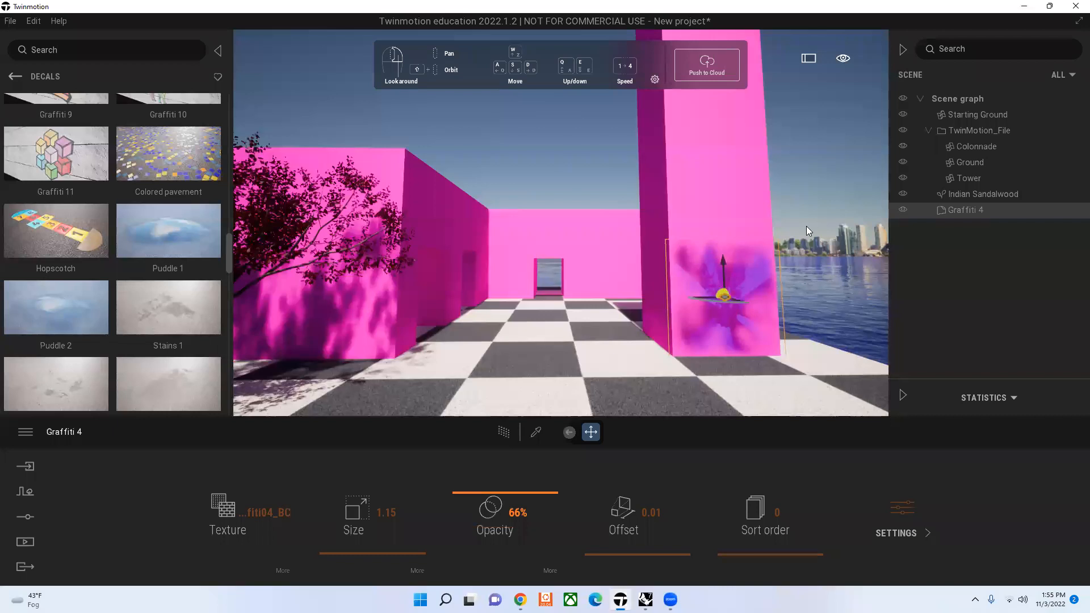
click(729, 339)
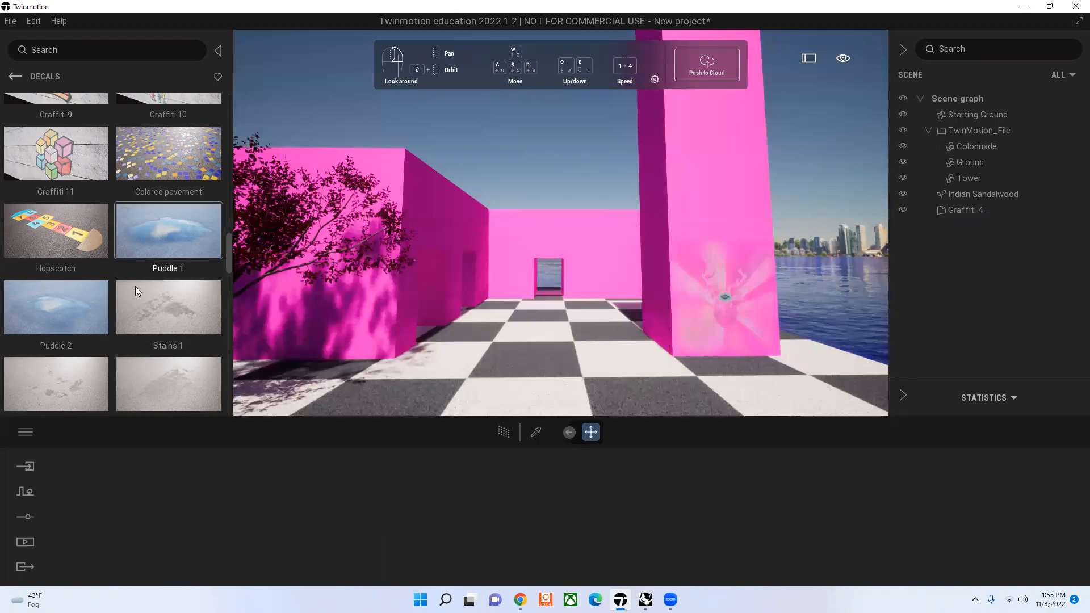
Step: Place the Ground fog effect from the Particles collection on the checkered ground between the colonnade wall and the tower
scroll(135, 286, down, 2)
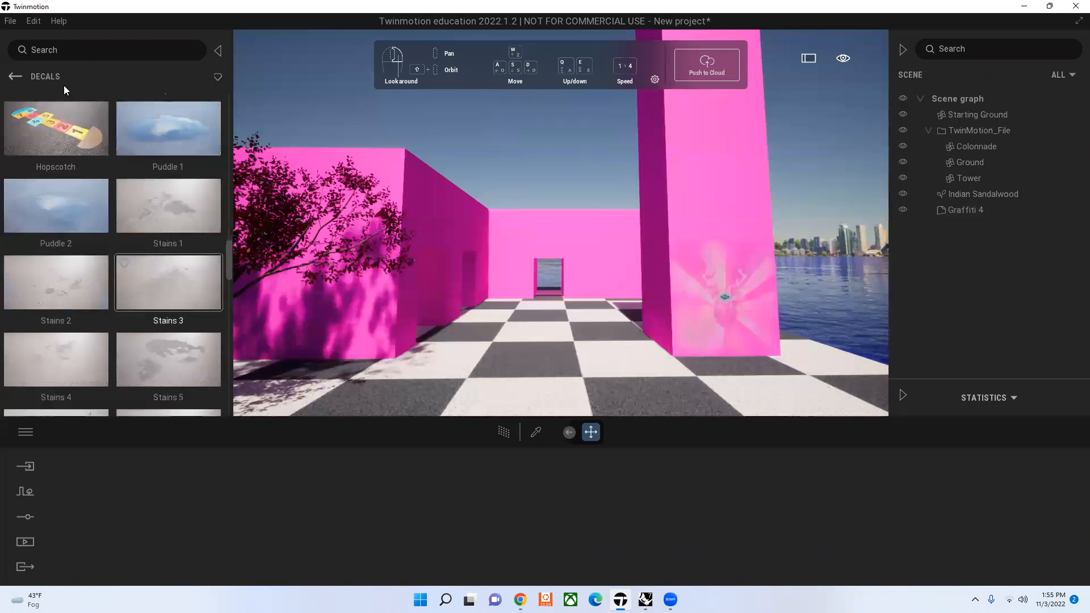
scroll(64, 85, up, 5)
click(19, 71)
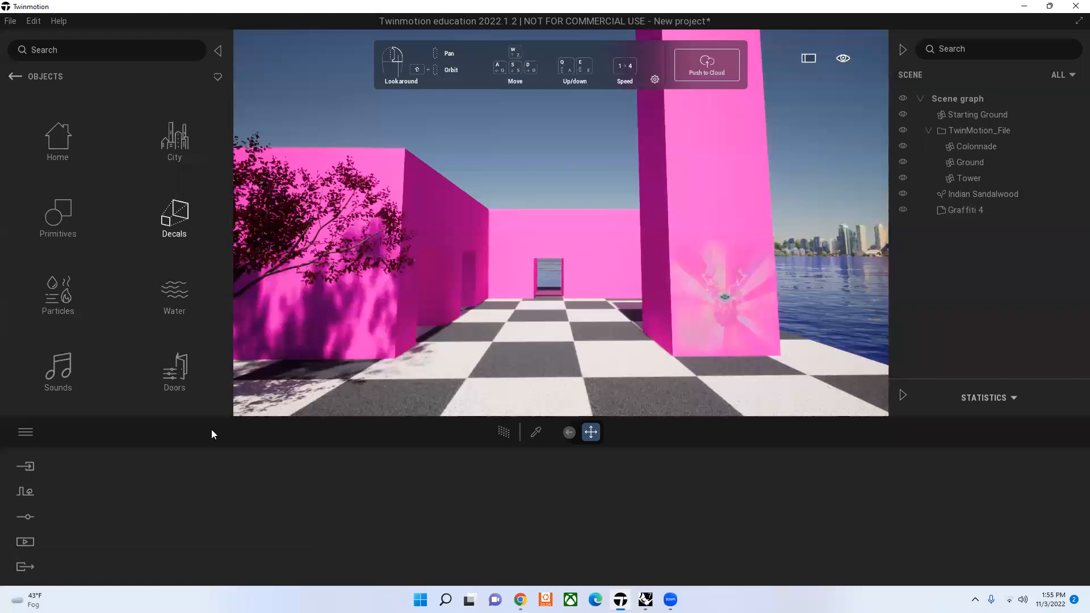
click(72, 264)
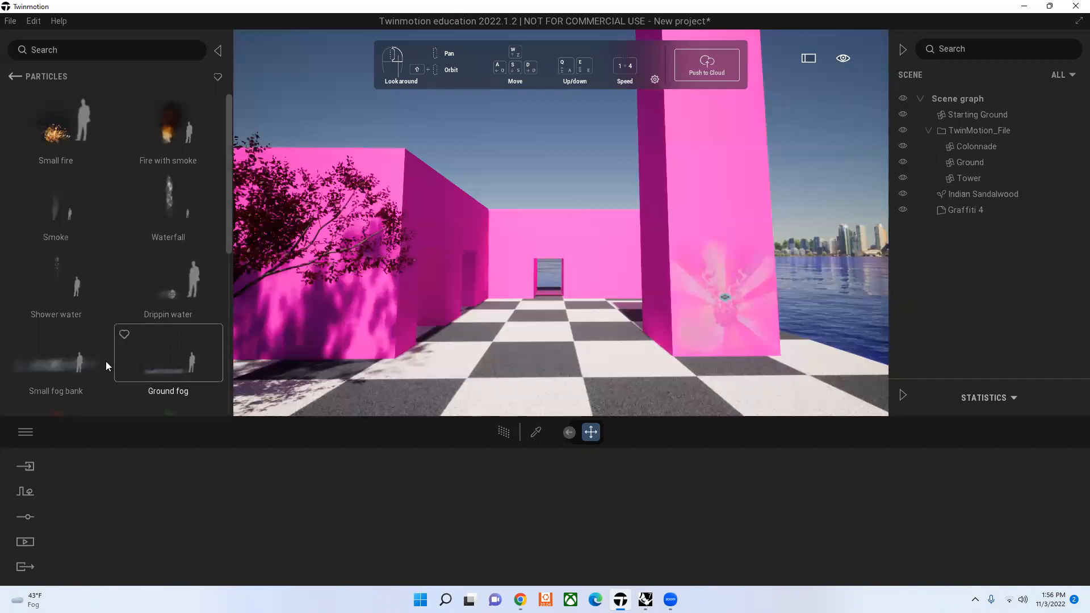
scroll(106, 362, down, 1)
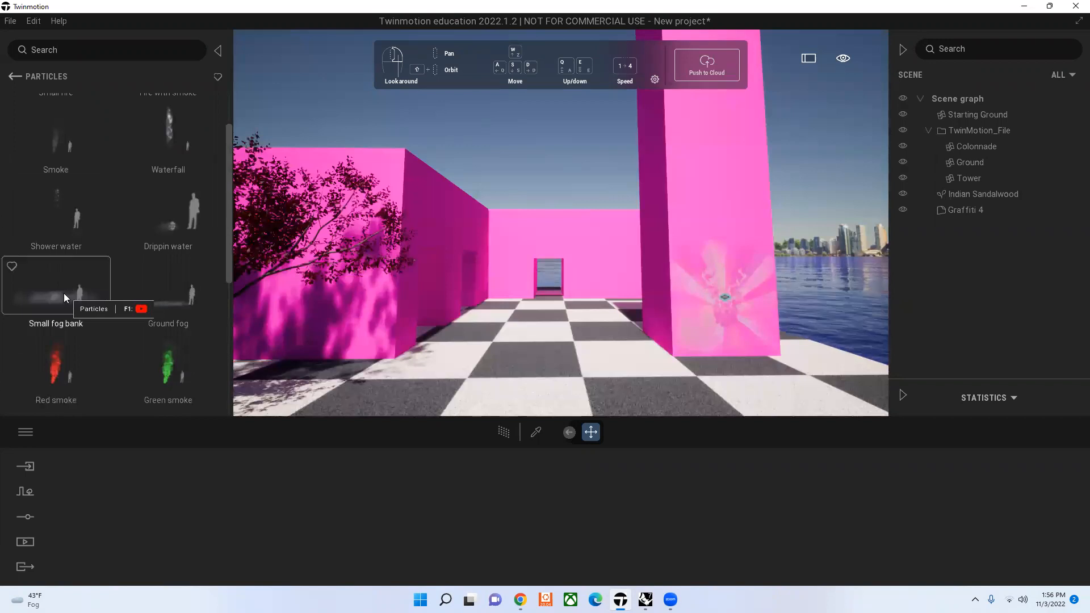
drag(63, 293, 274, 329)
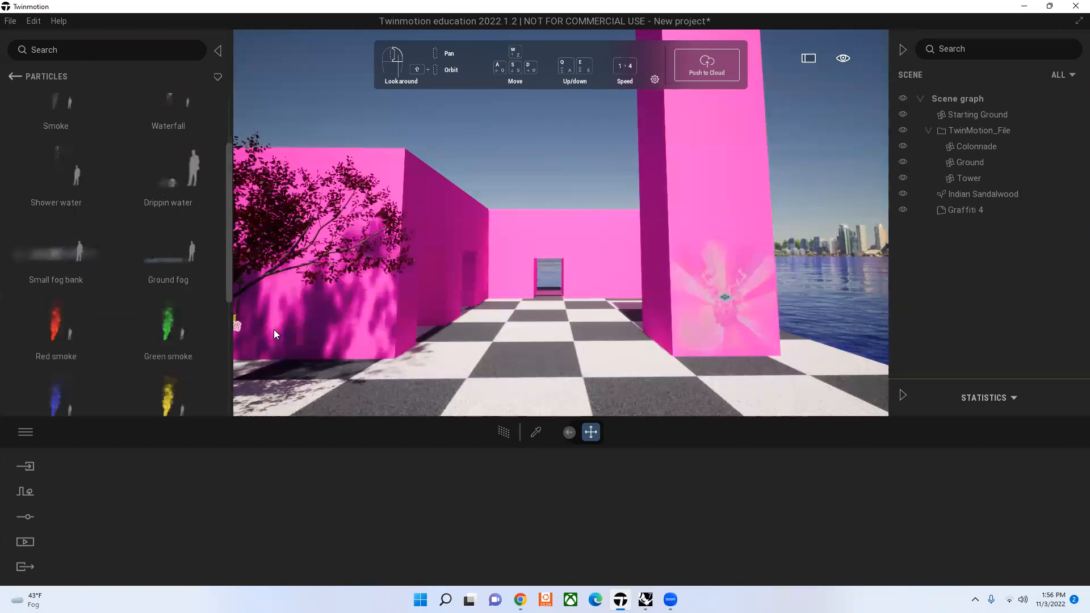
drag(556, 343, 555, 343)
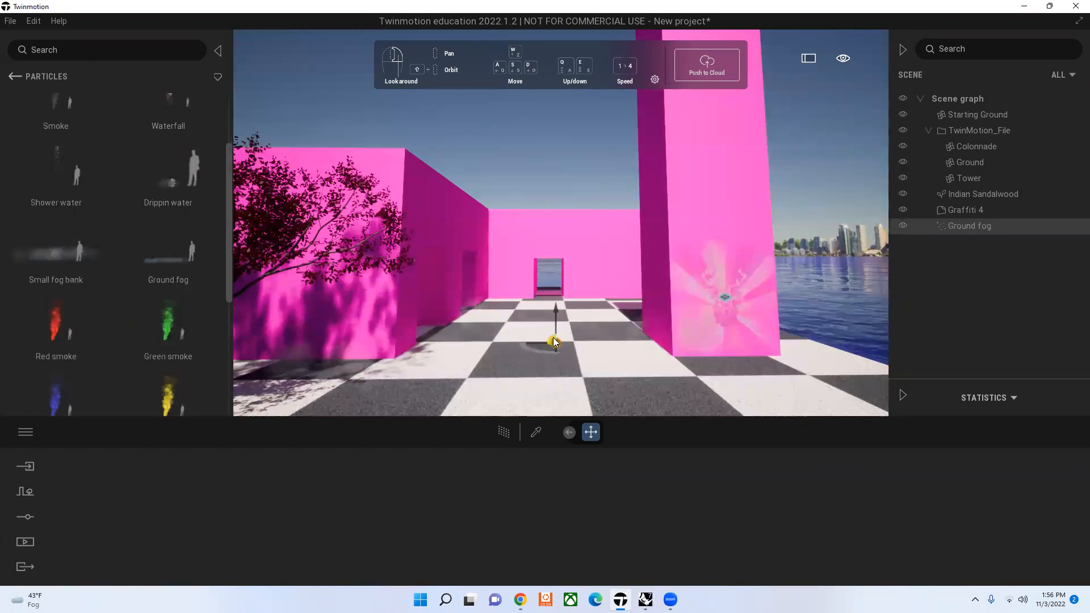
click(575, 171)
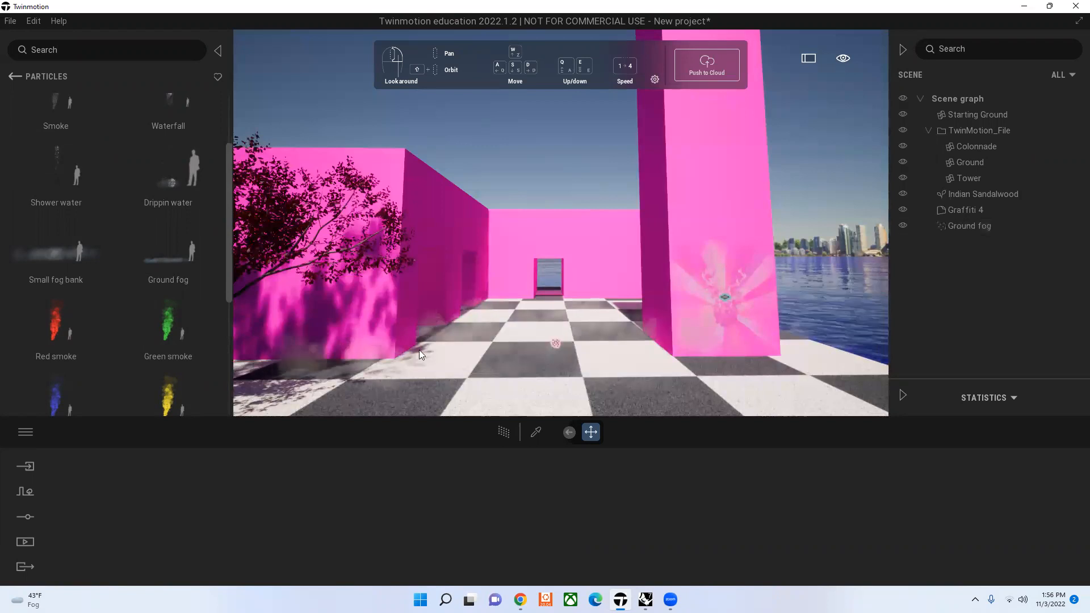
click(557, 344)
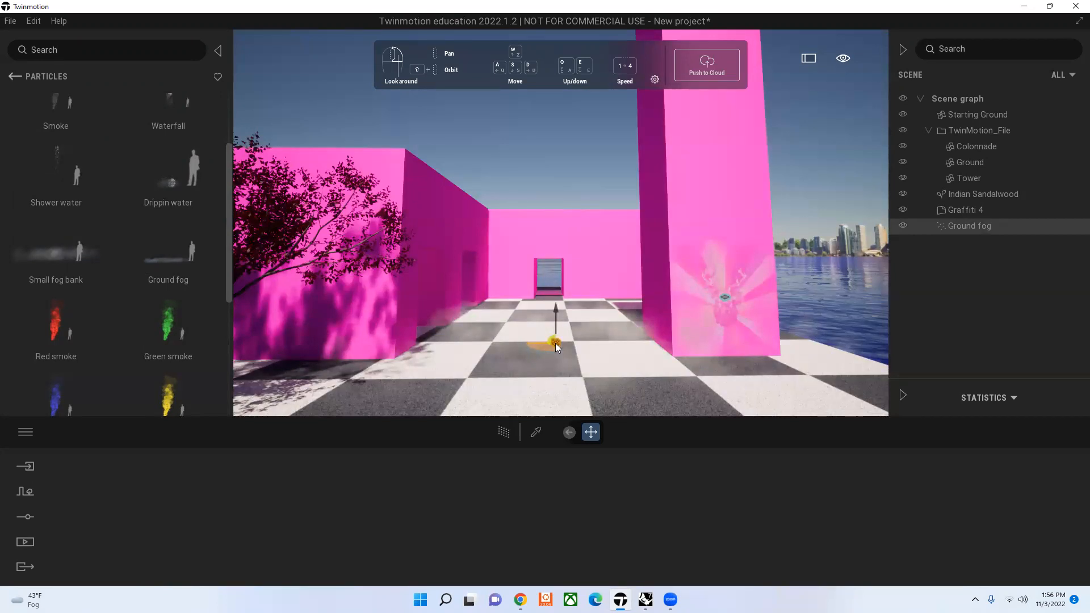
click(963, 228)
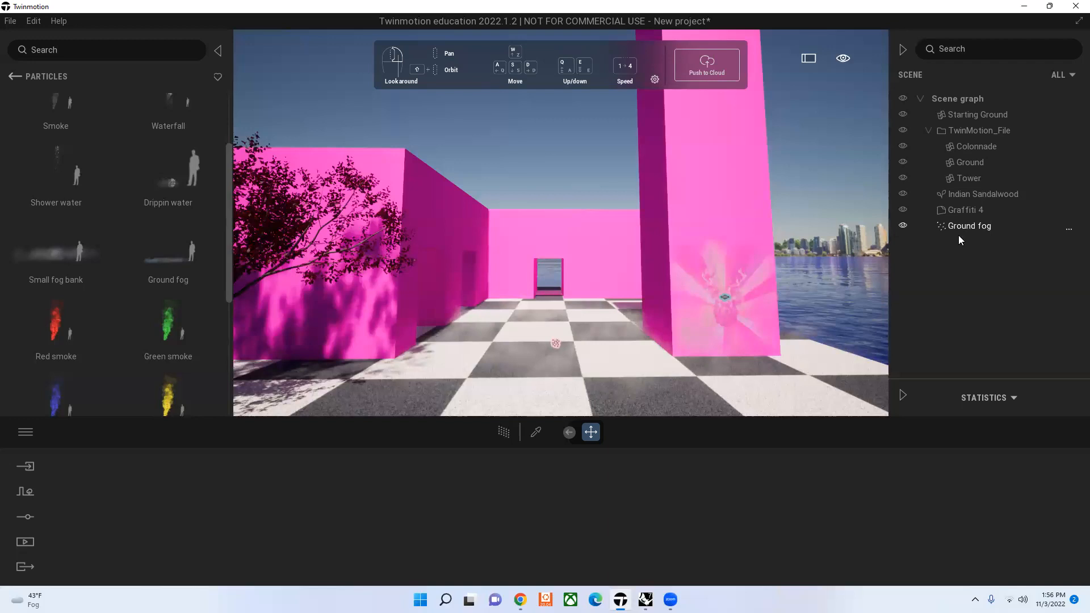
Step: Delete the Ground fog effect from the scene
key(Delete)
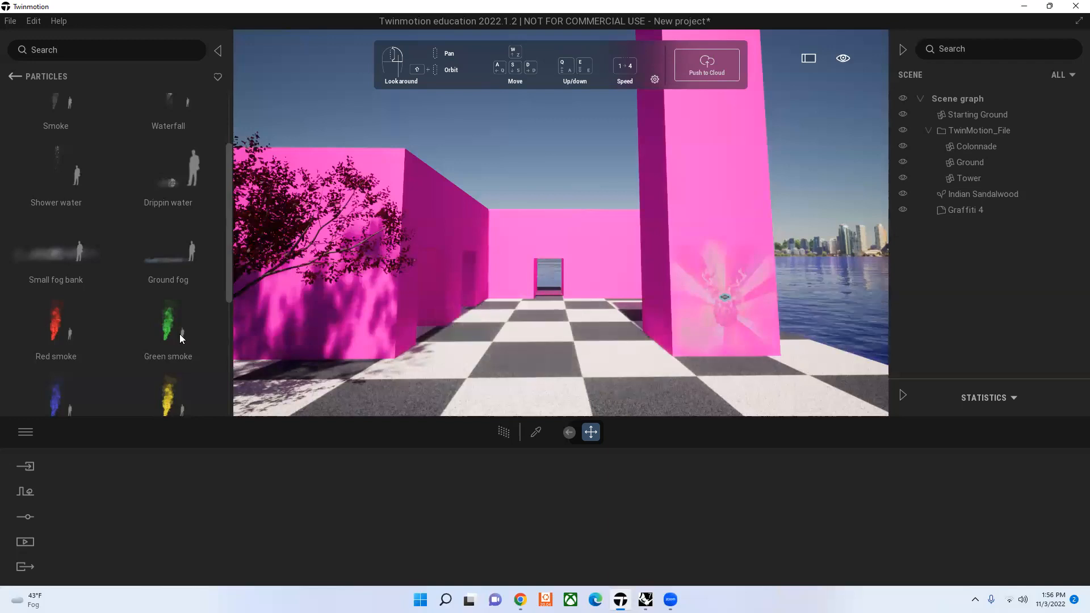
Step: Try Animated Water jet 03 from the Particles collection on the checkered ground in front of the far doorway, and delete it
scroll(168, 322, down, 2)
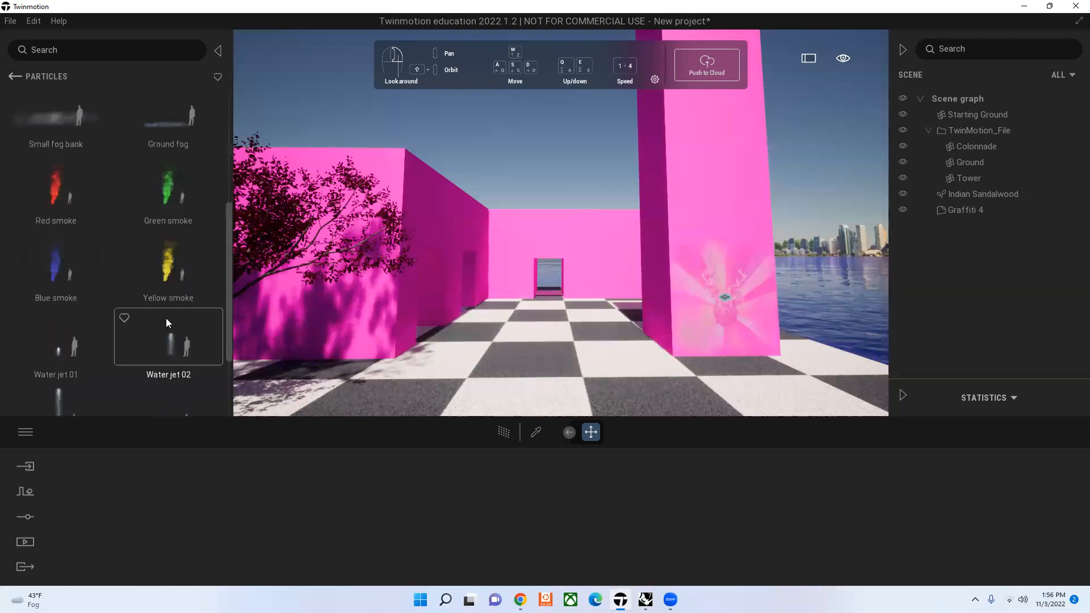
scroll(173, 353, down, 1)
drag(173, 348, 237, 335)
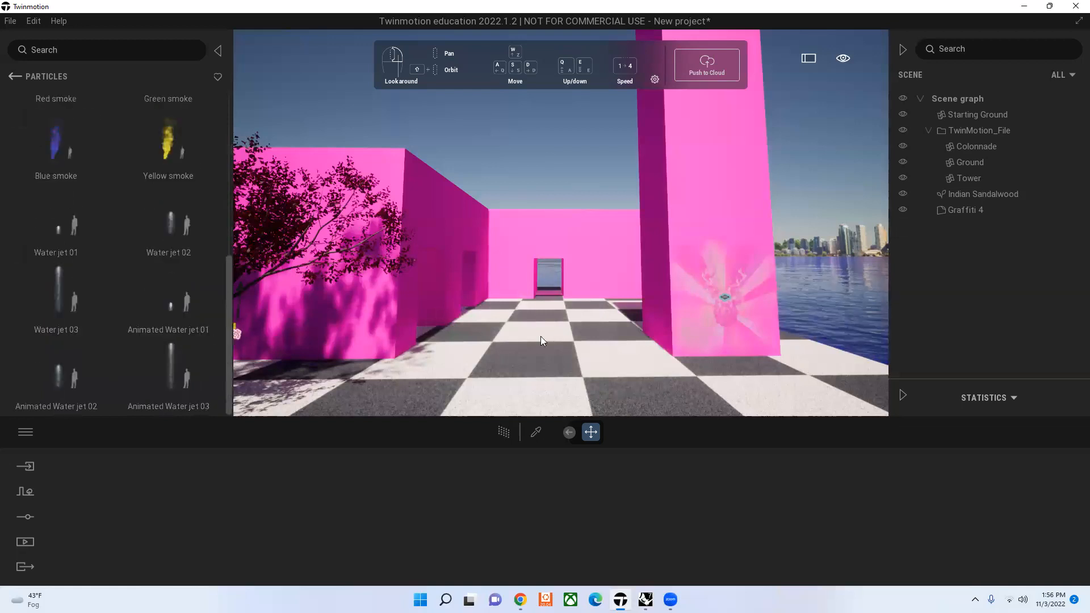
drag(541, 337, 540, 338)
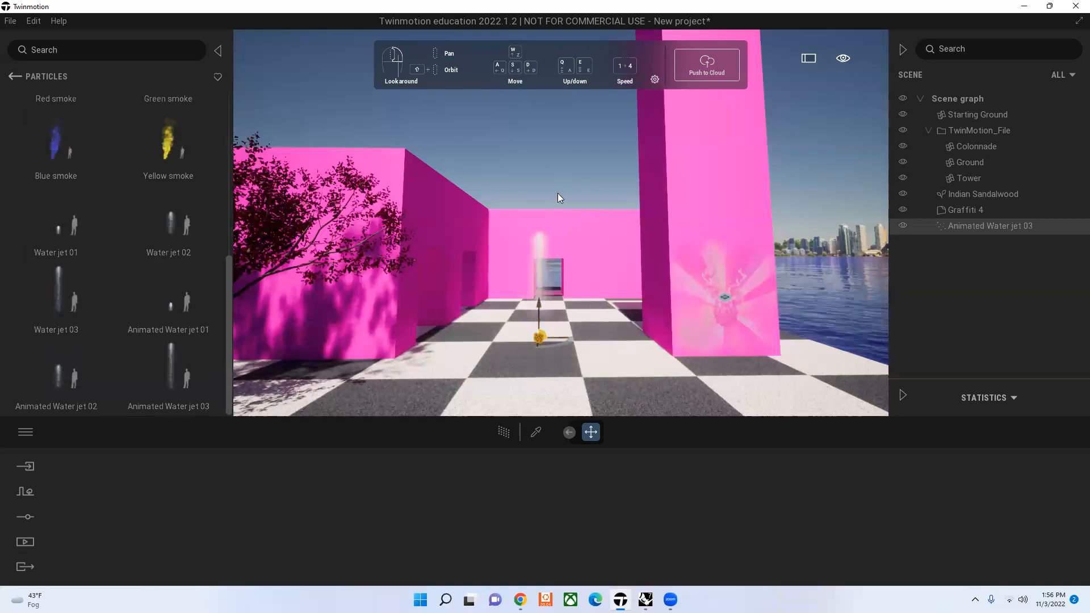
click(575, 157)
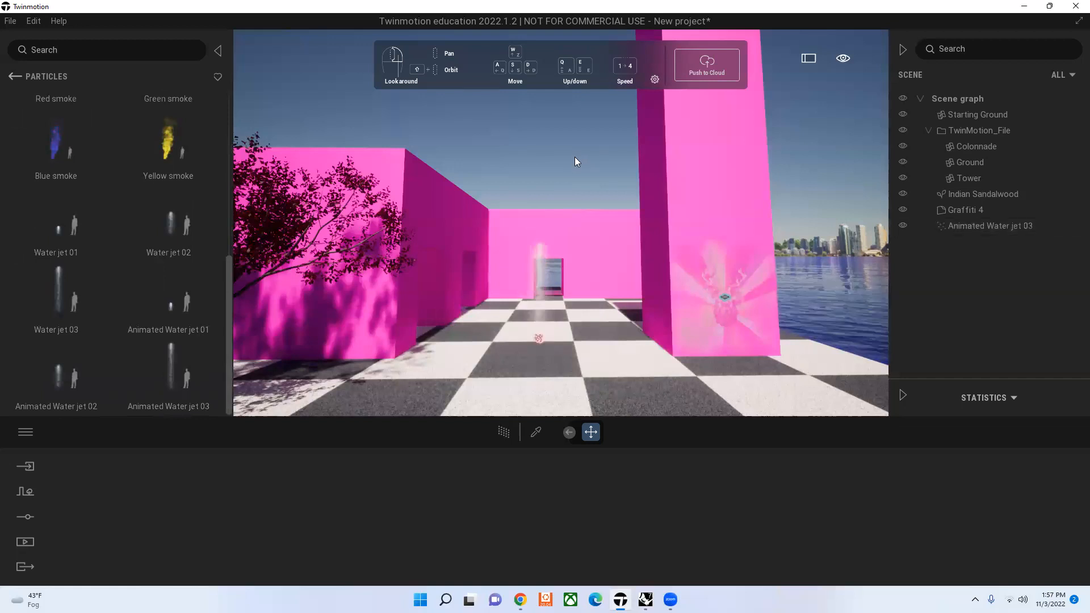
click(538, 338)
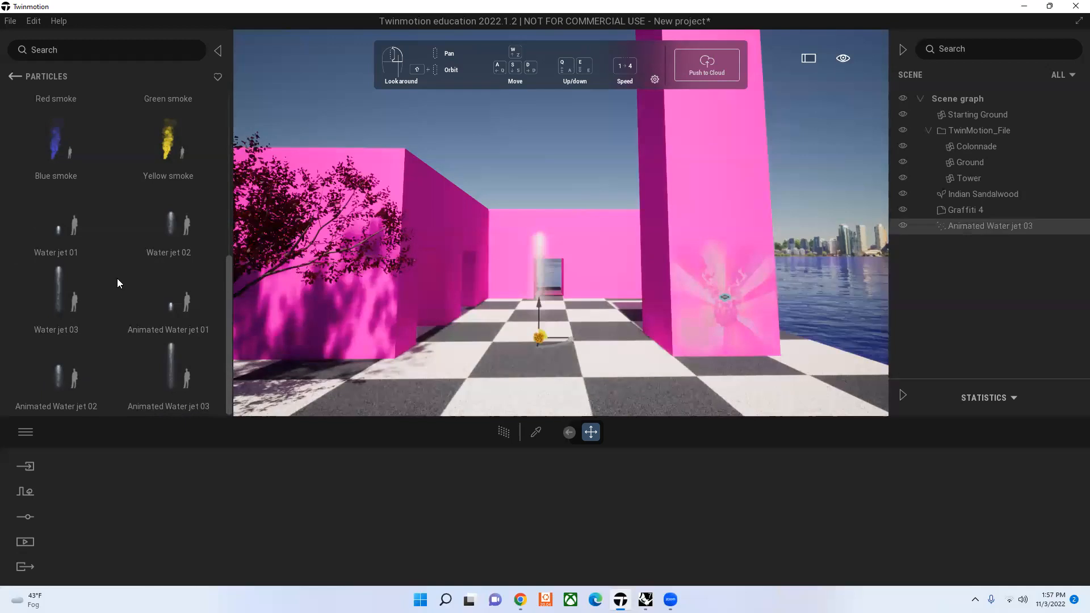
key(Delete)
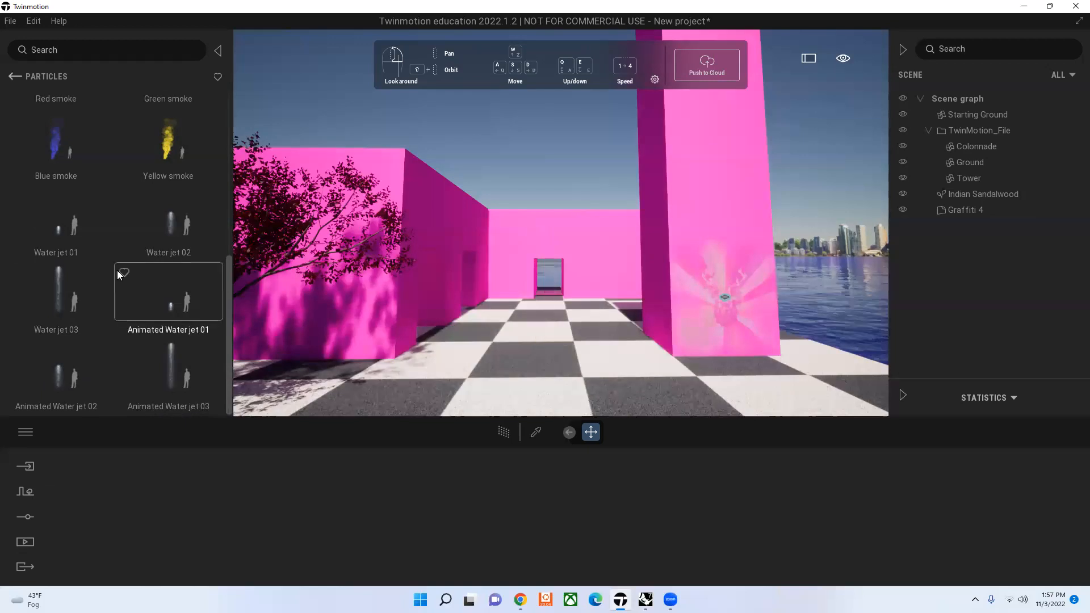
Step: Try the Fire with smoke effect at the base of the colonnade wall's near corner, and delete it
scroll(117, 270, up, 3)
scroll(115, 268, up, 3)
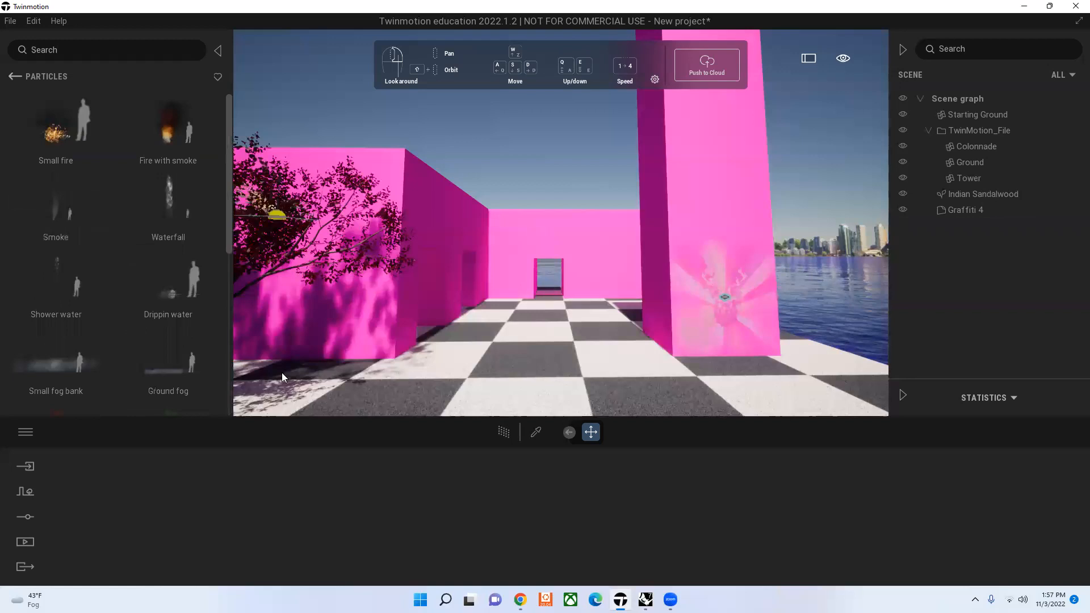
drag(281, 372, 397, 357)
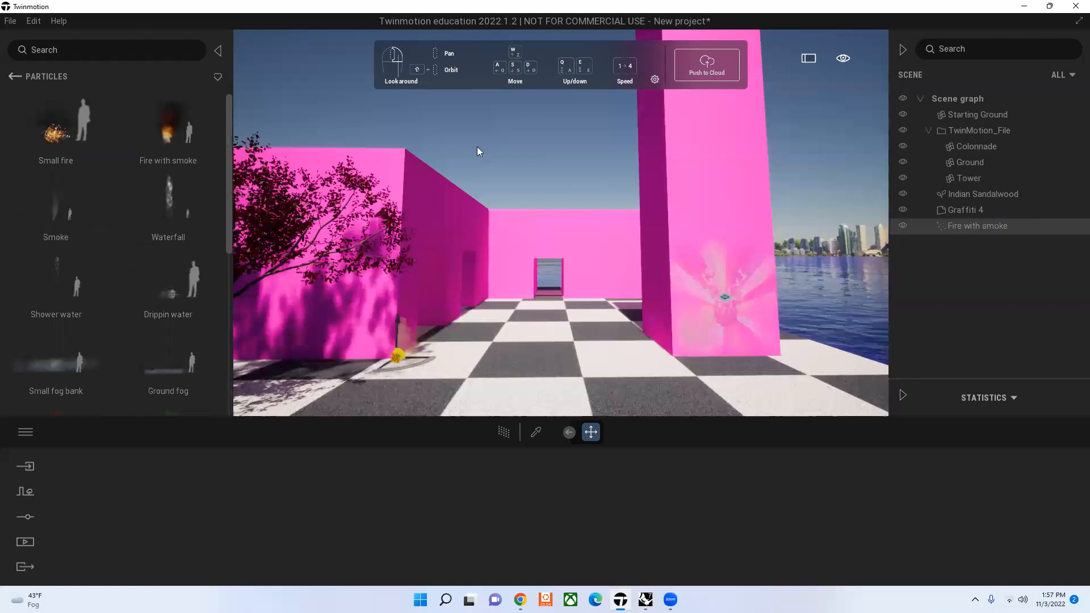
click(485, 143)
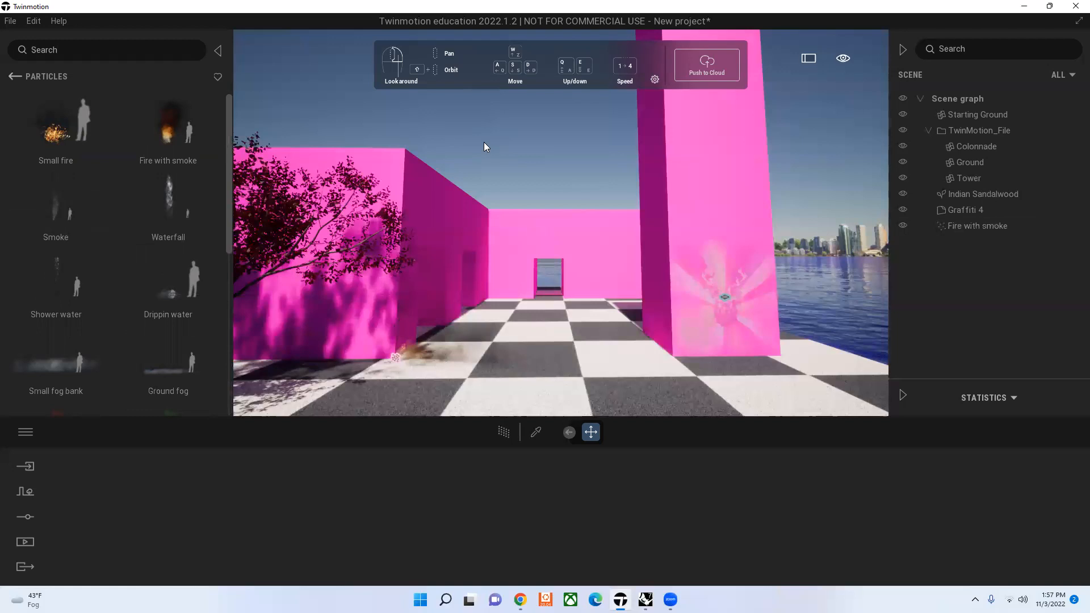
click(396, 358)
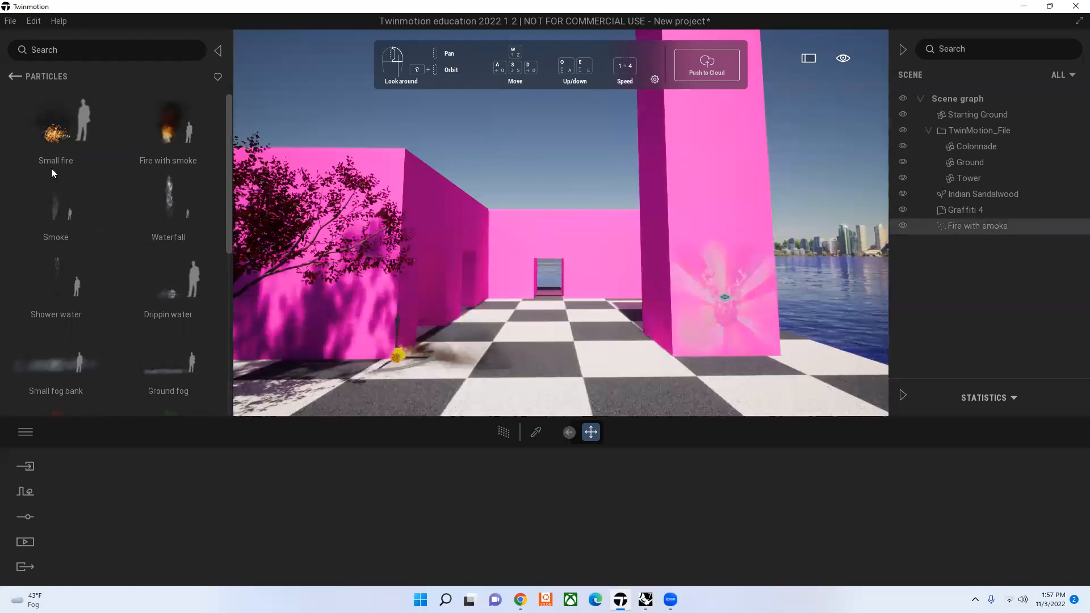
key(Delete)
Step: Try the Small fire effect at the foot of the colonnade wall's near corner, and delete it
key(ctrl+z)
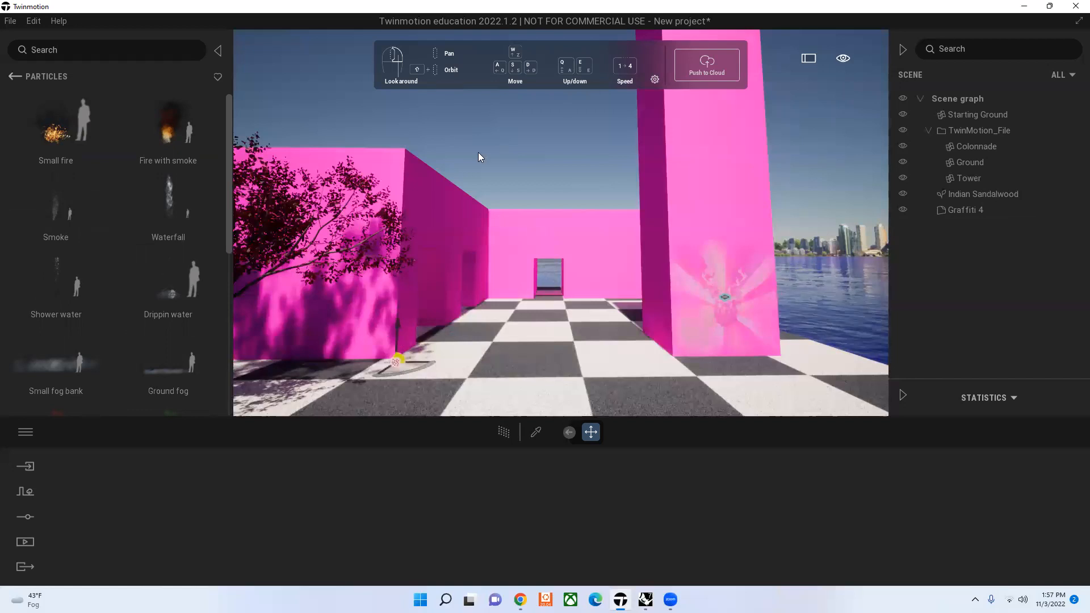
click(439, 354)
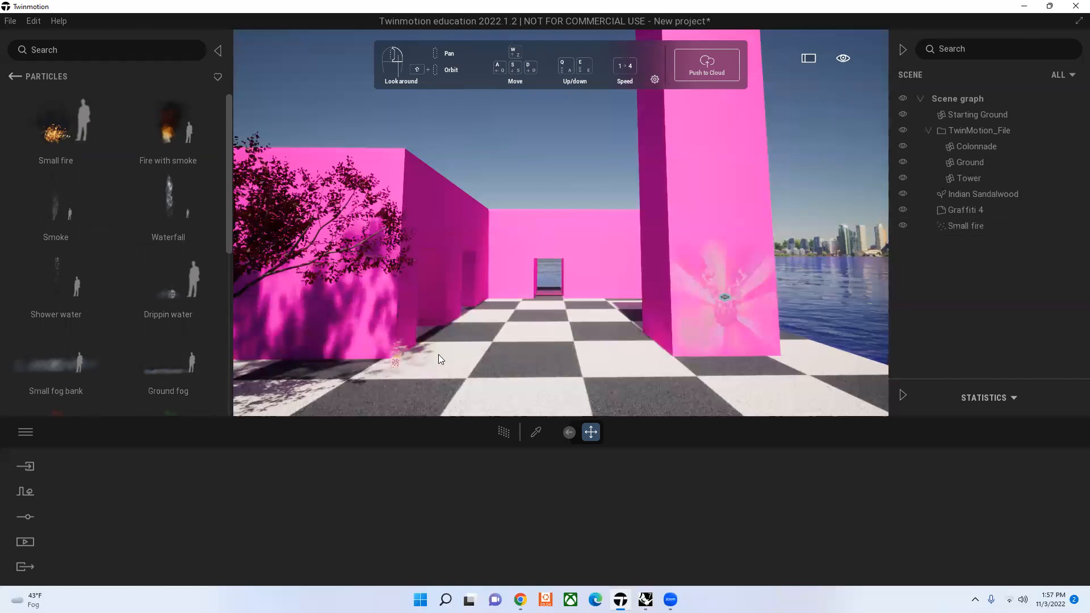
click(398, 357)
key(Delete)
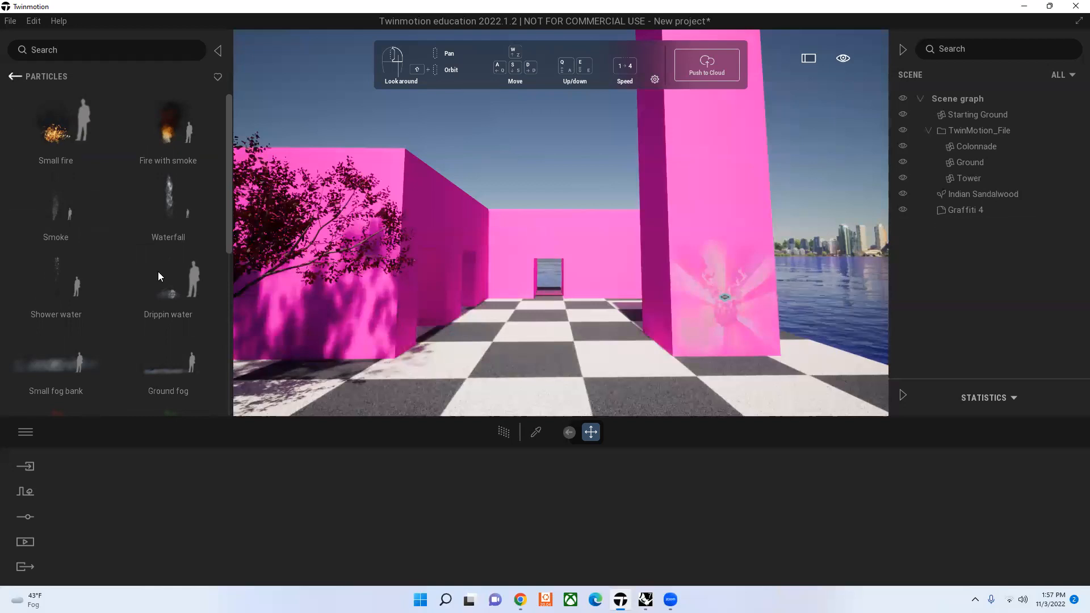
Step: Place a Water Cube on the checkered ground in front of the doorway, trying the Pool 2 aspect and restoring Pool 1
click(15, 76)
click(175, 295)
drag(53, 124, 555, 406)
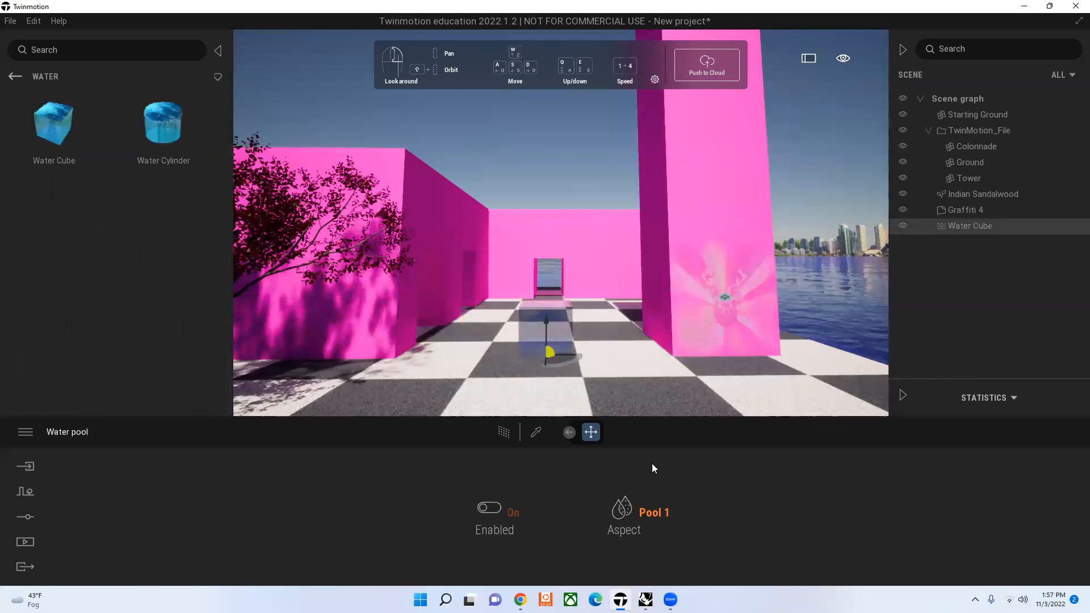
click(636, 458)
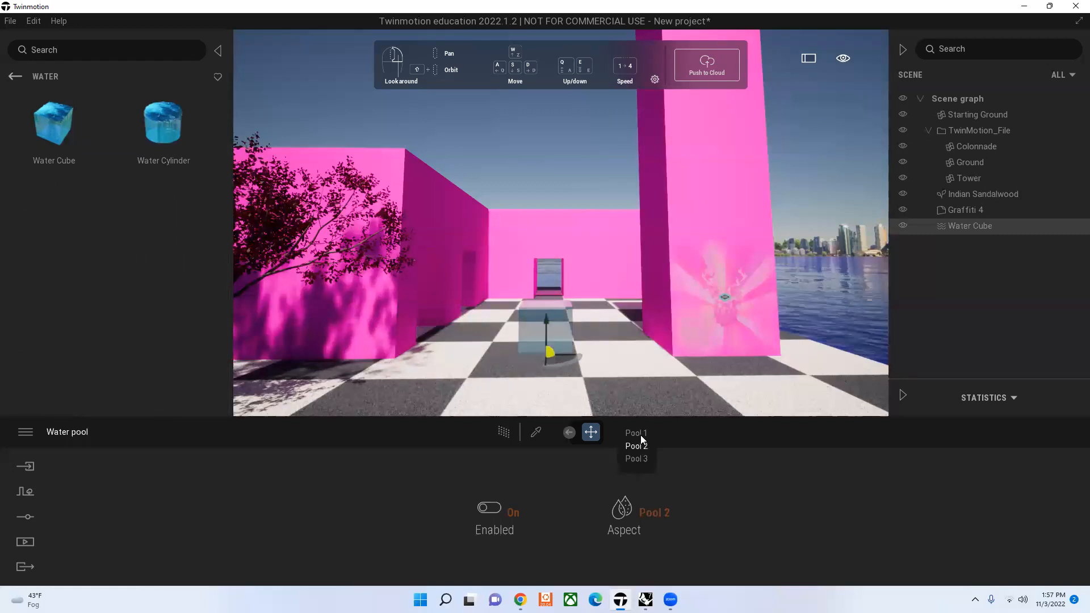
click(638, 433)
click(546, 133)
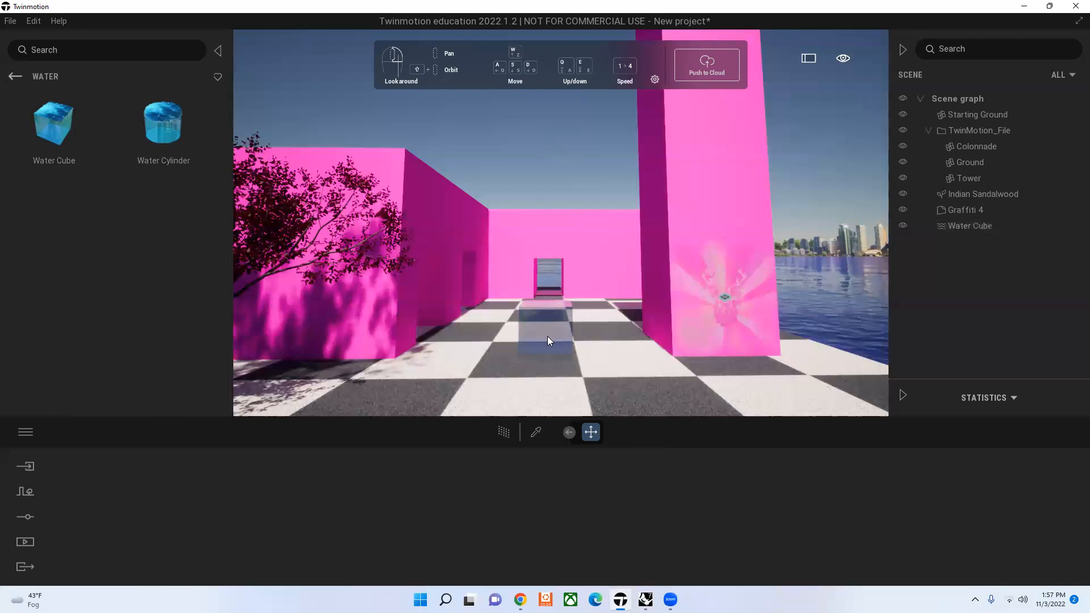
Step: Delete the Water Cube from the checkered ground
click(547, 336)
click(548, 344)
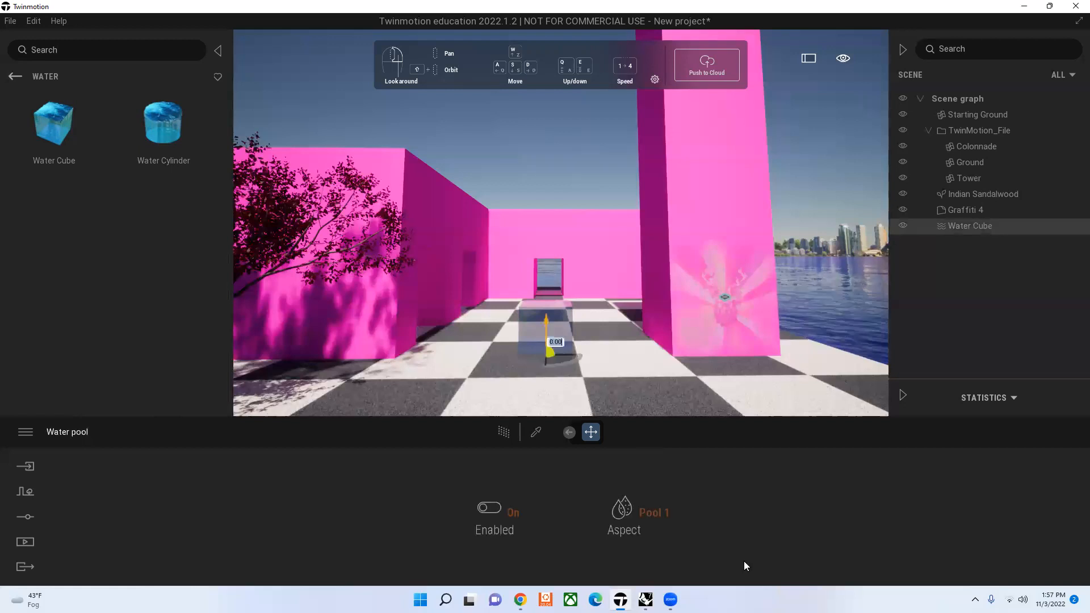
key(Delete)
Step: Check the flag models among the City objects, and place the Photogenic bench on the checkered ground in front of the tower
click(20, 76)
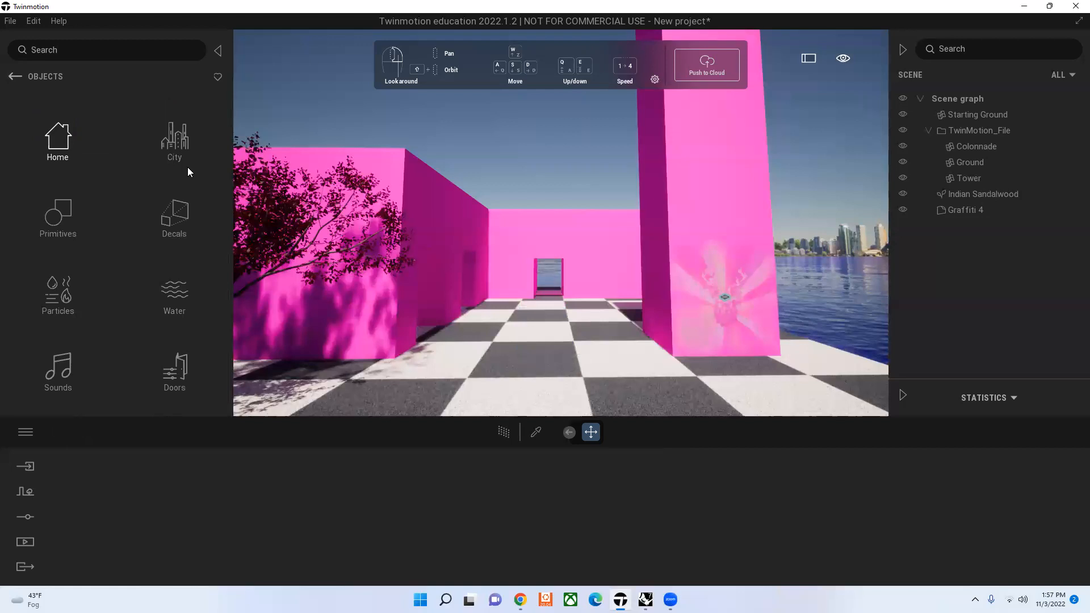
click(176, 158)
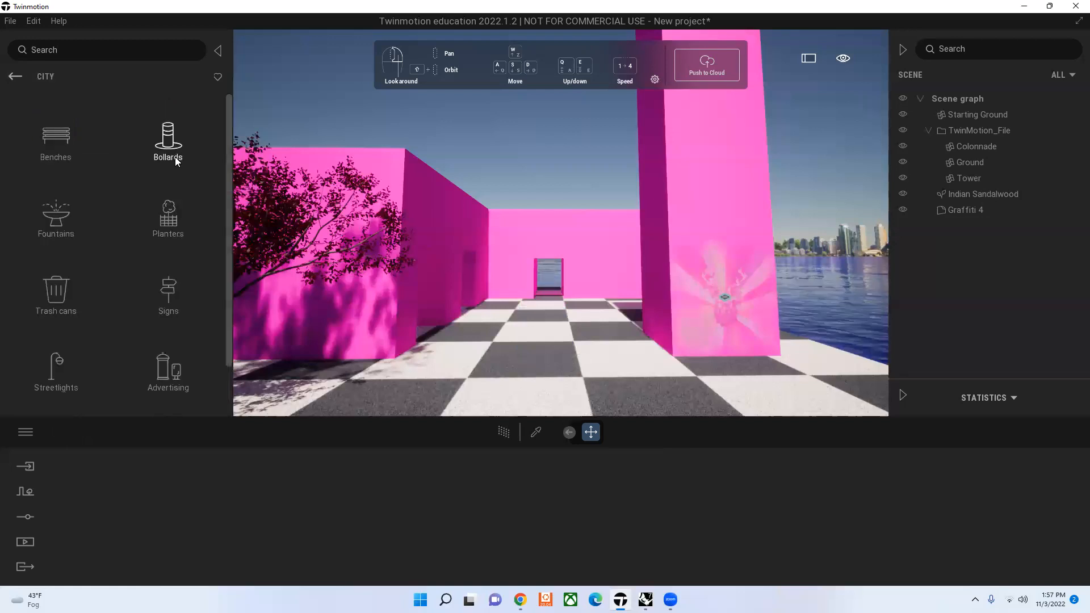
scroll(156, 382, down, 1)
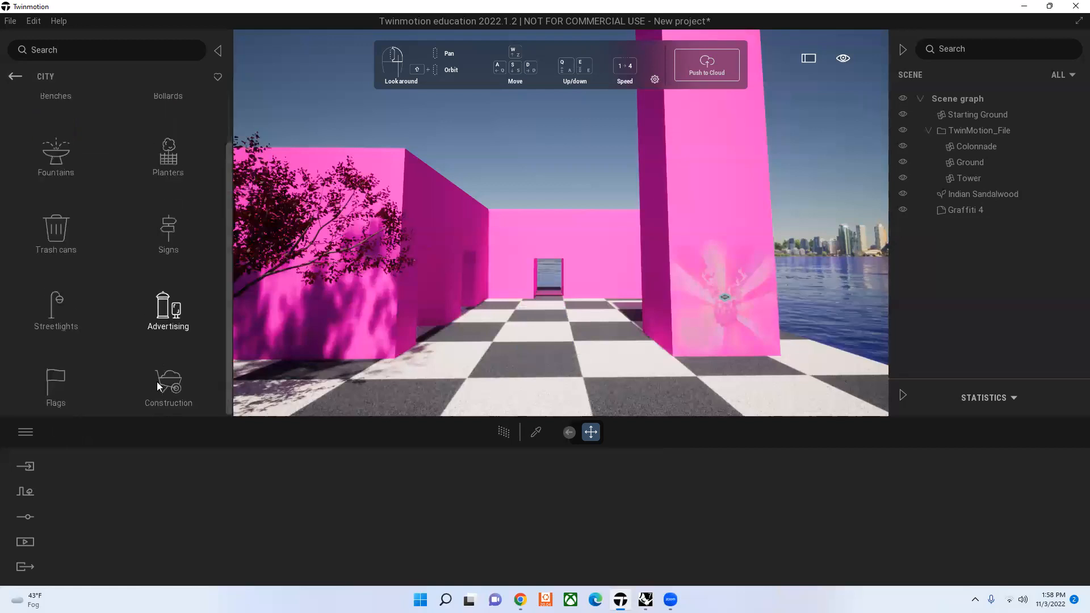
click(55, 386)
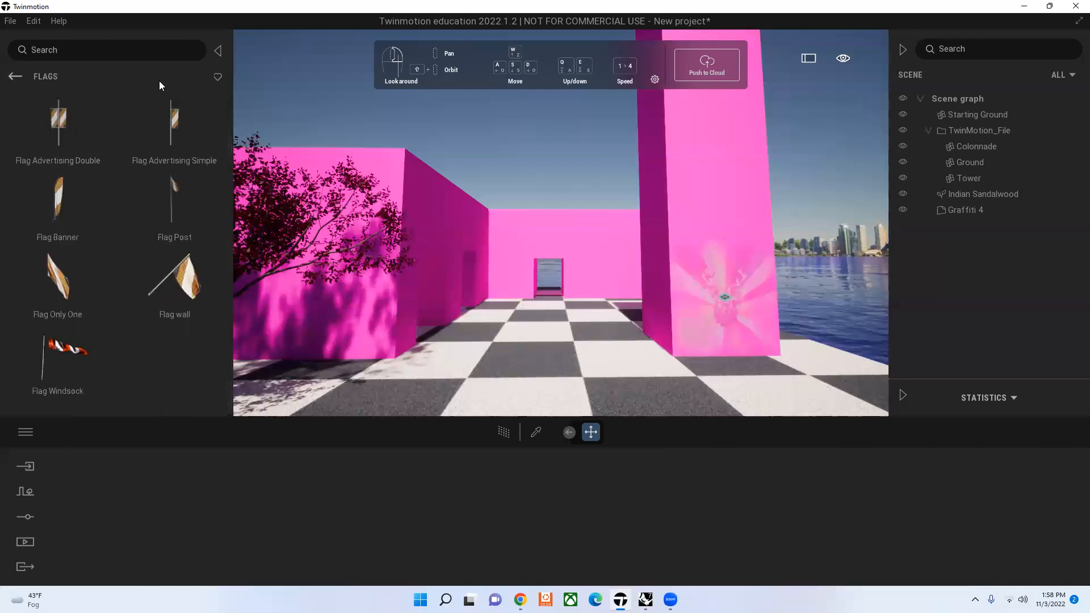
click(15, 77)
click(54, 137)
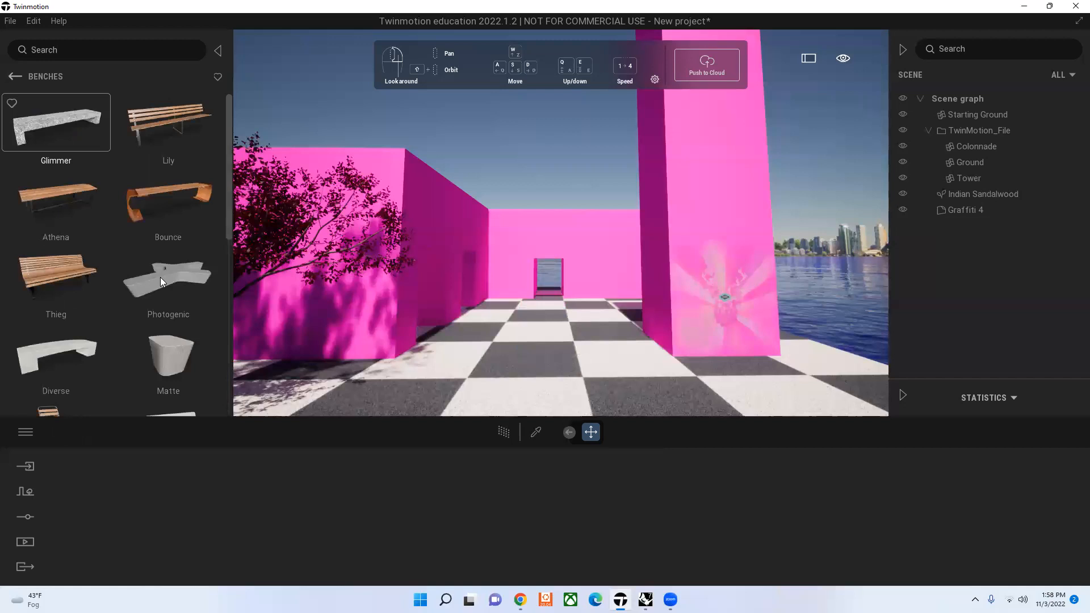
scroll(160, 277, down, 1)
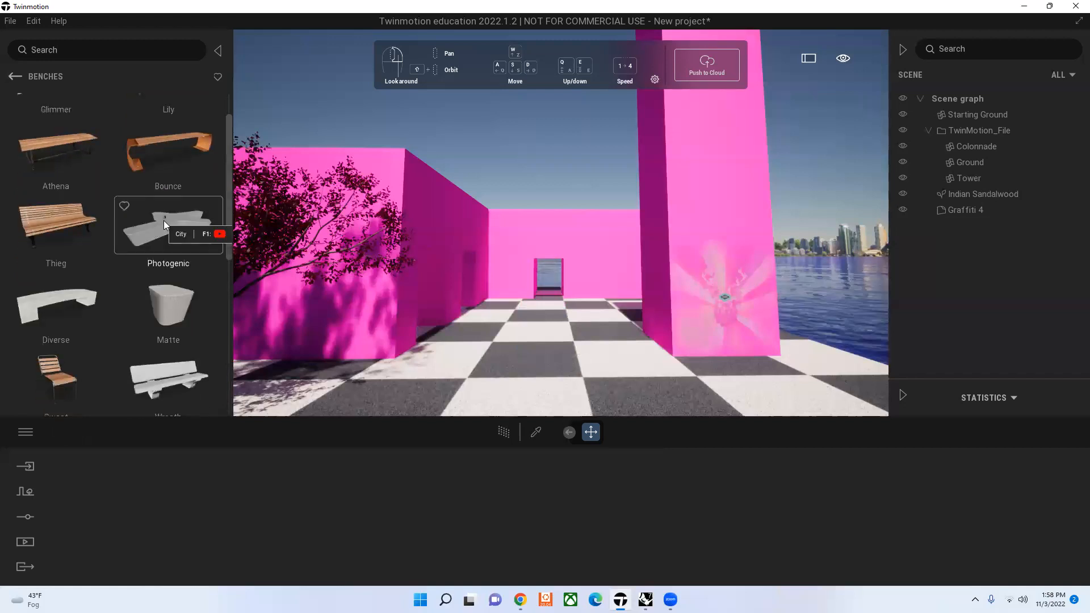
drag(502, 320, 502, 319)
drag(613, 387, 640, 402)
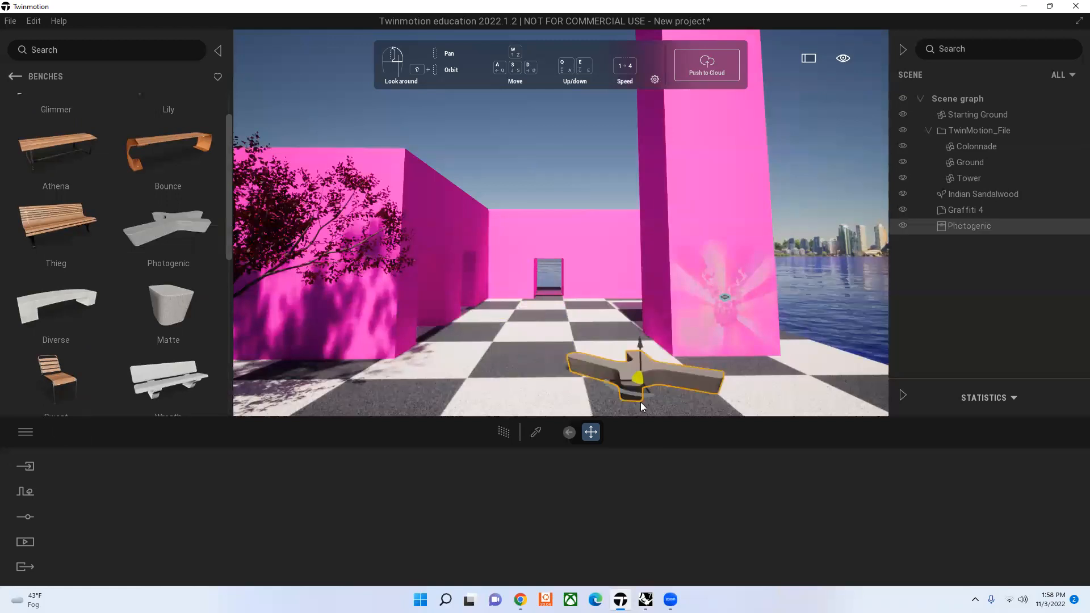
Step: Look through the remaining bench models and delete the Photogenic bench from the scene
click(974, 227)
scroll(147, 267, down, 2)
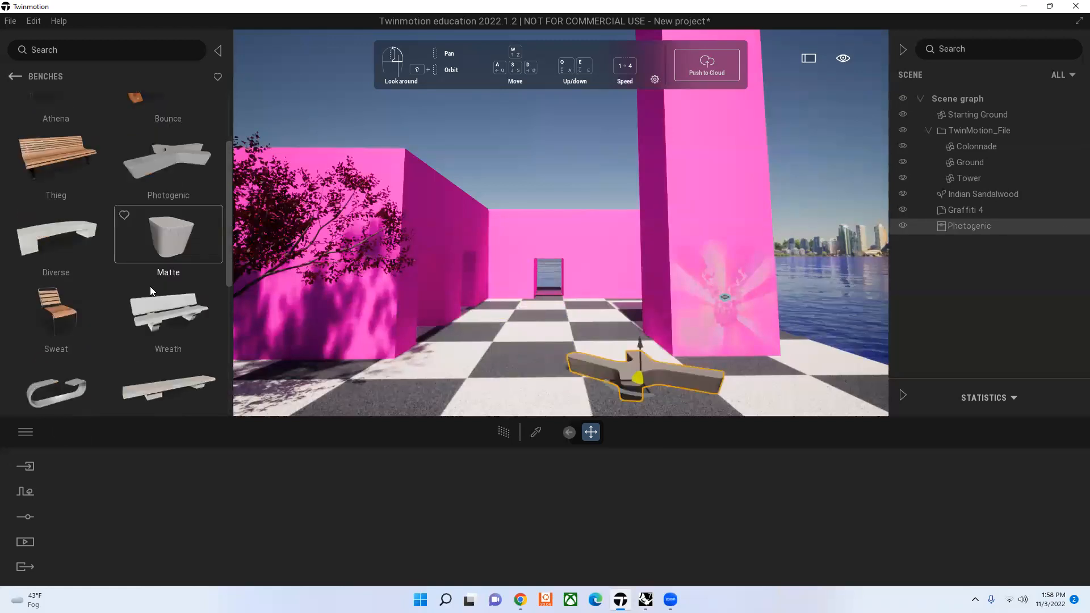
scroll(152, 291, down, 6)
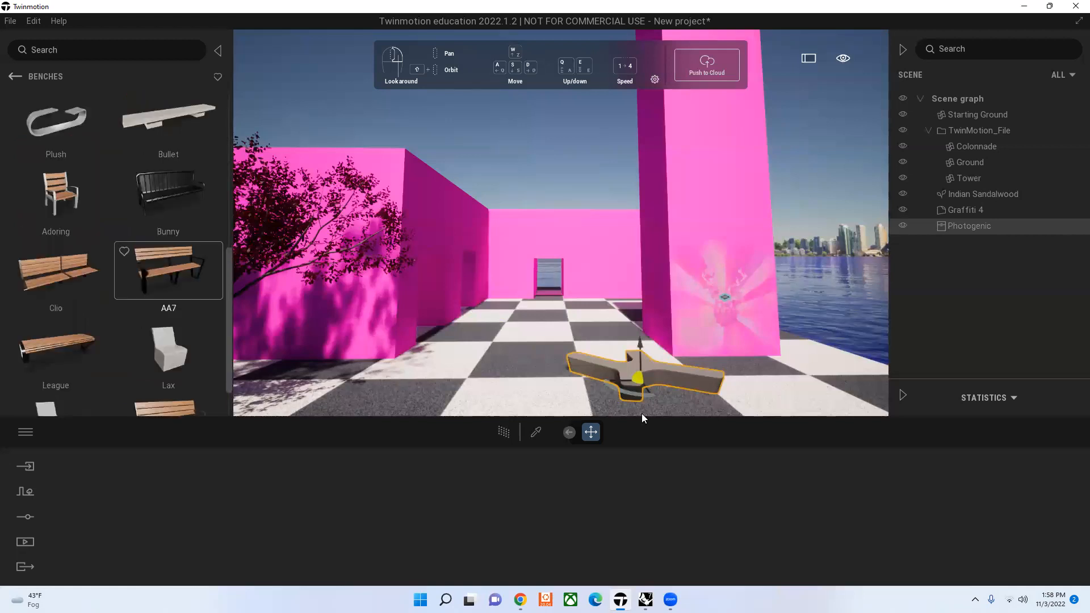
key(Delete)
scroll(142, 165, down, 1)
Step: Place the Ocean planter from the City Planters collection on the checkered ground in front of the tower
click(34, 75)
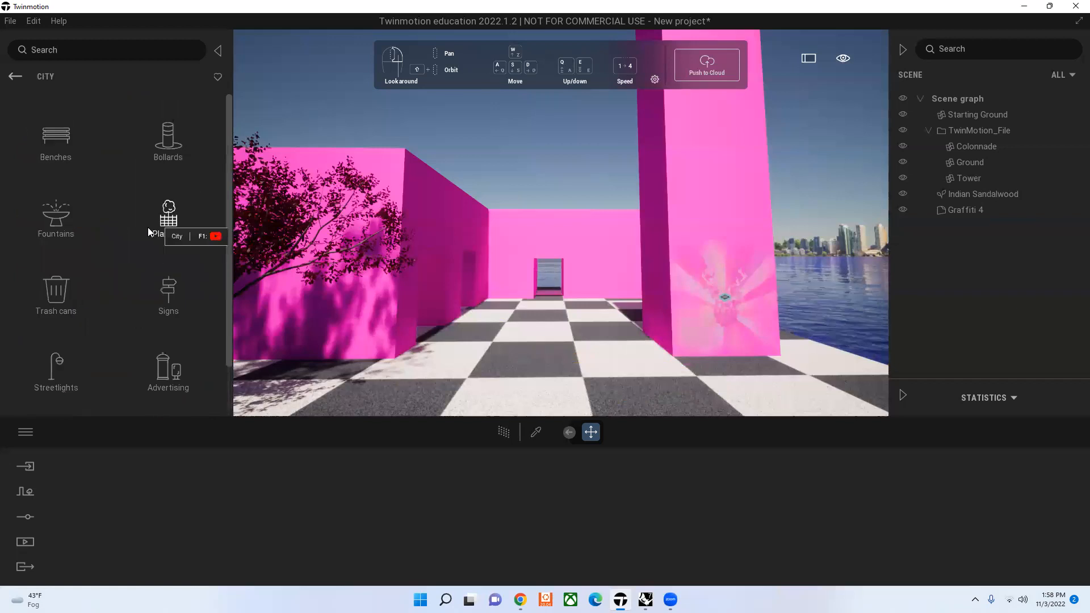
click(162, 256)
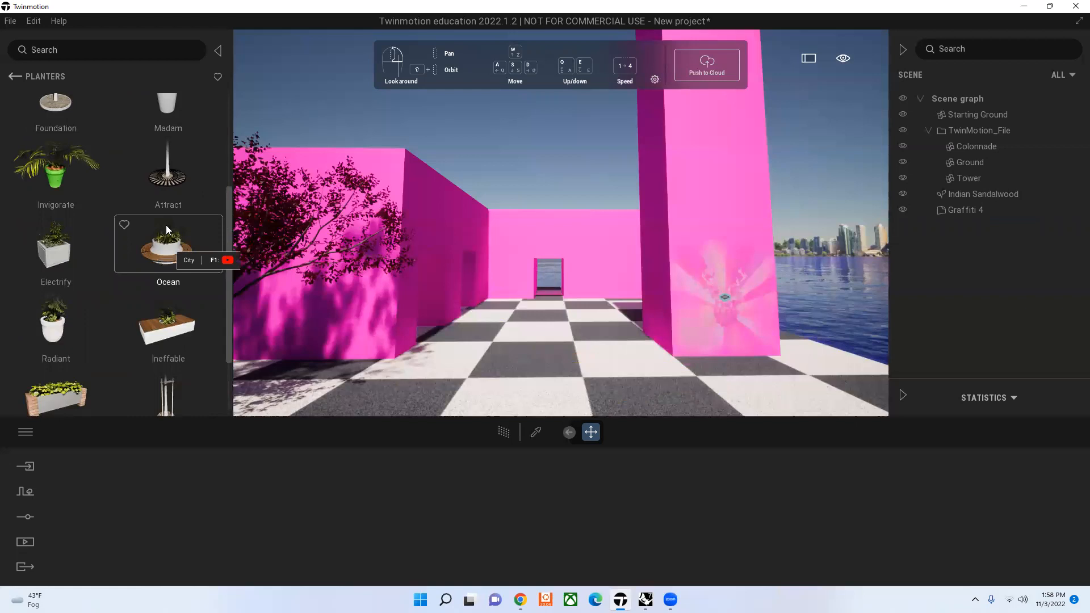
drag(182, 244, 677, 395)
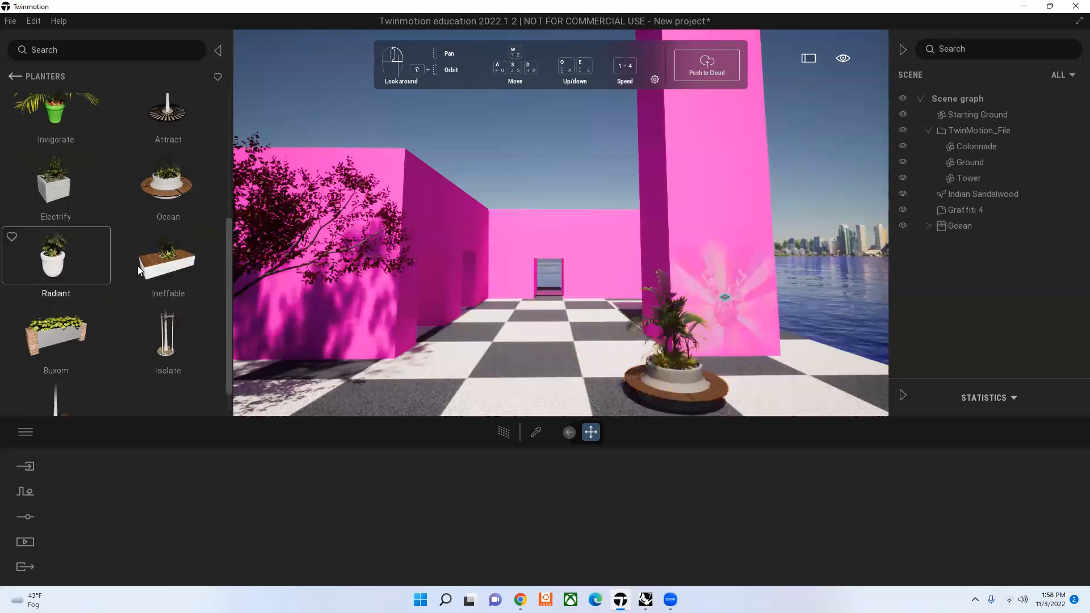
scroll(137, 266, down, 1)
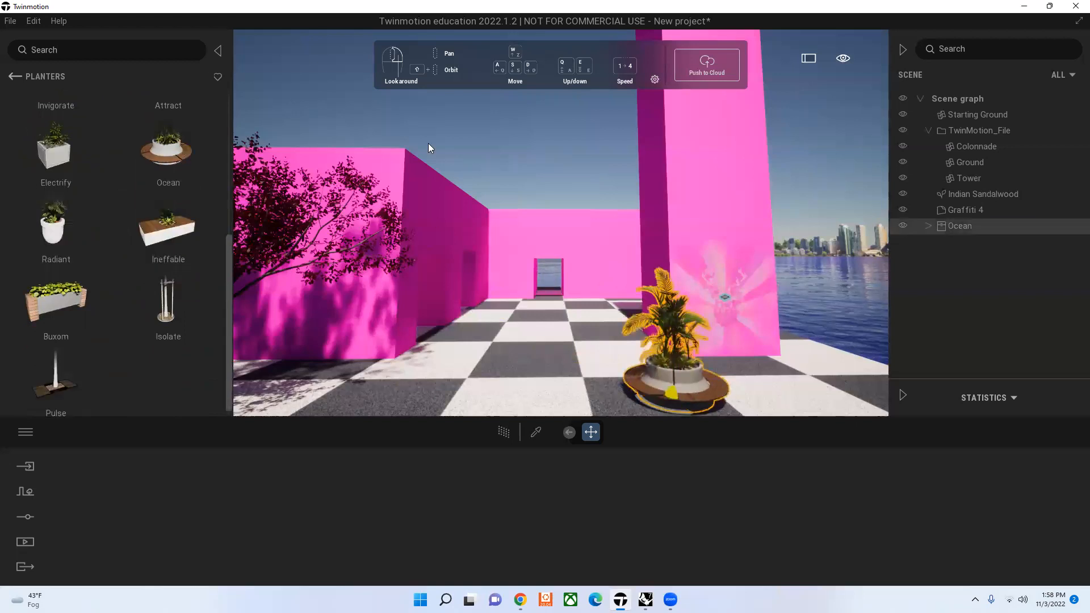
click(383, 145)
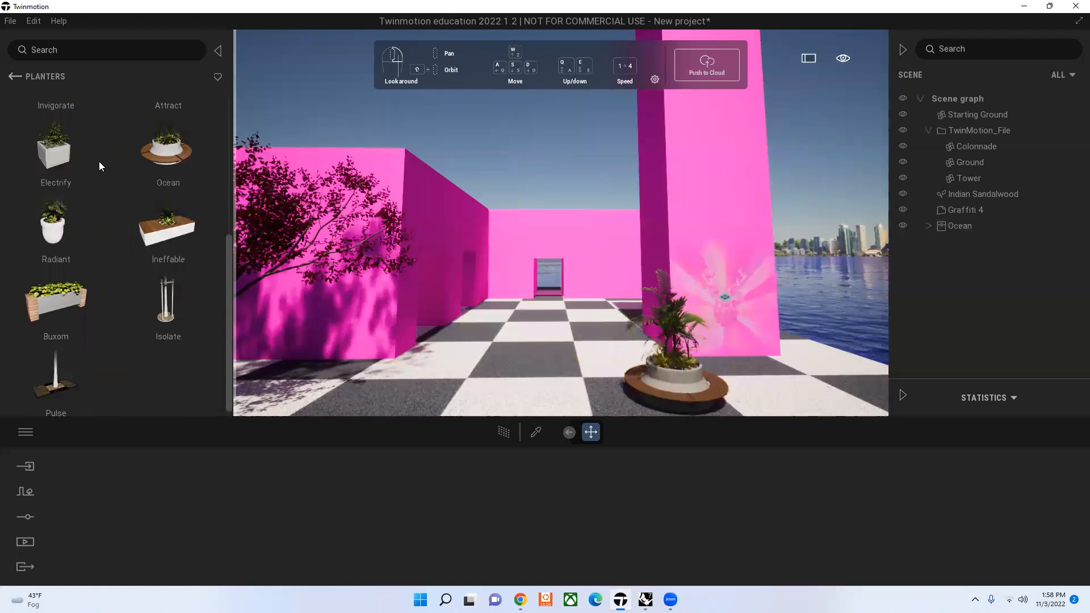
Step: Place the Pedestrian crosswalk sign from the City Signs collection on the checkered ground beside the pink wall near the tree
scroll(46, 216, up, 2)
click(18, 76)
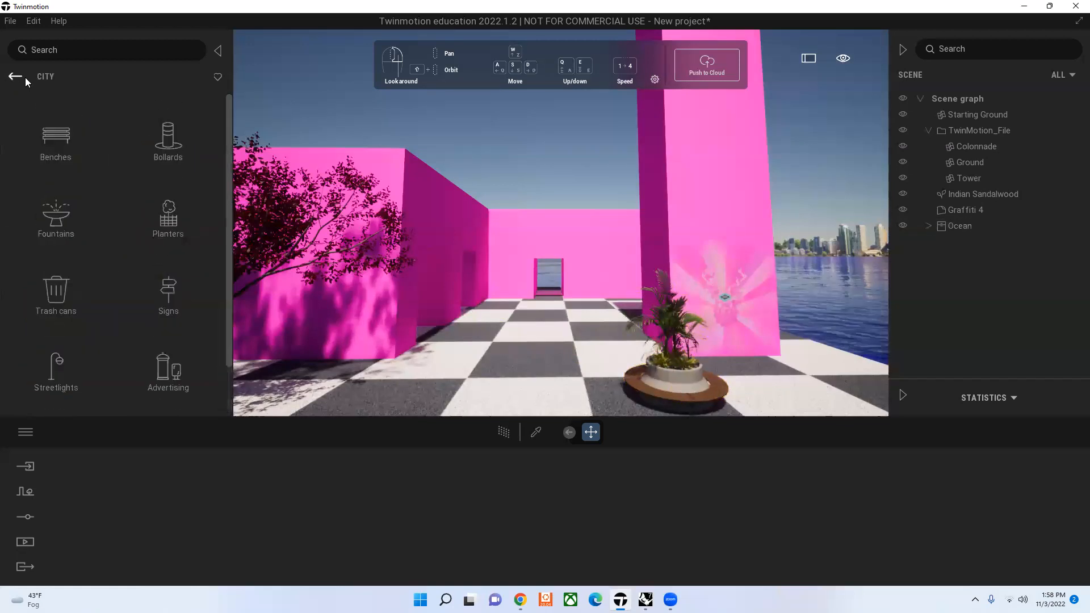
click(162, 278)
scroll(177, 335, down, 3)
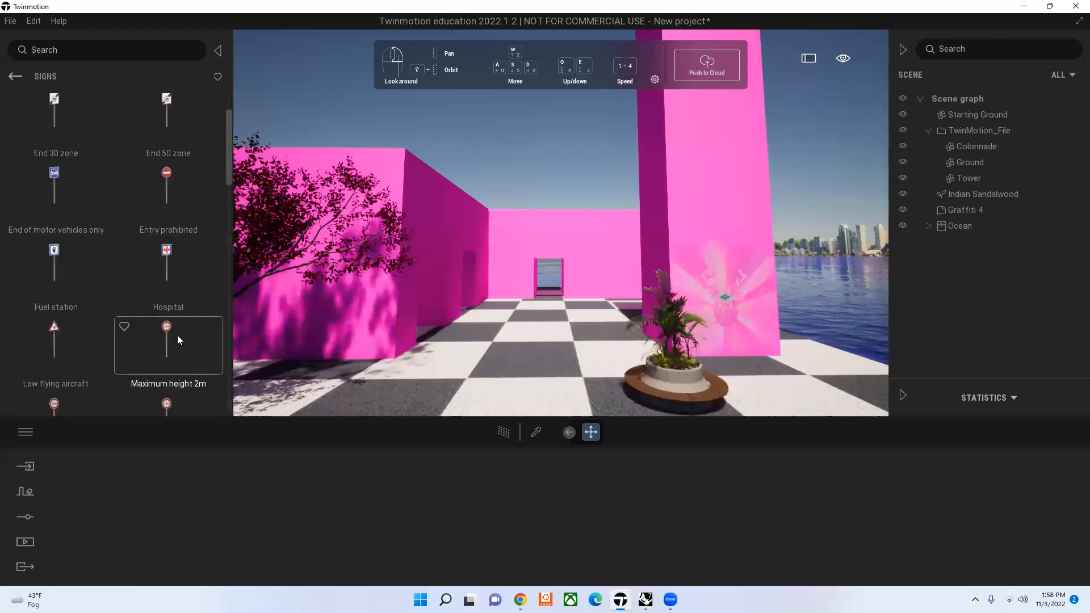
scroll(182, 358, down, 4)
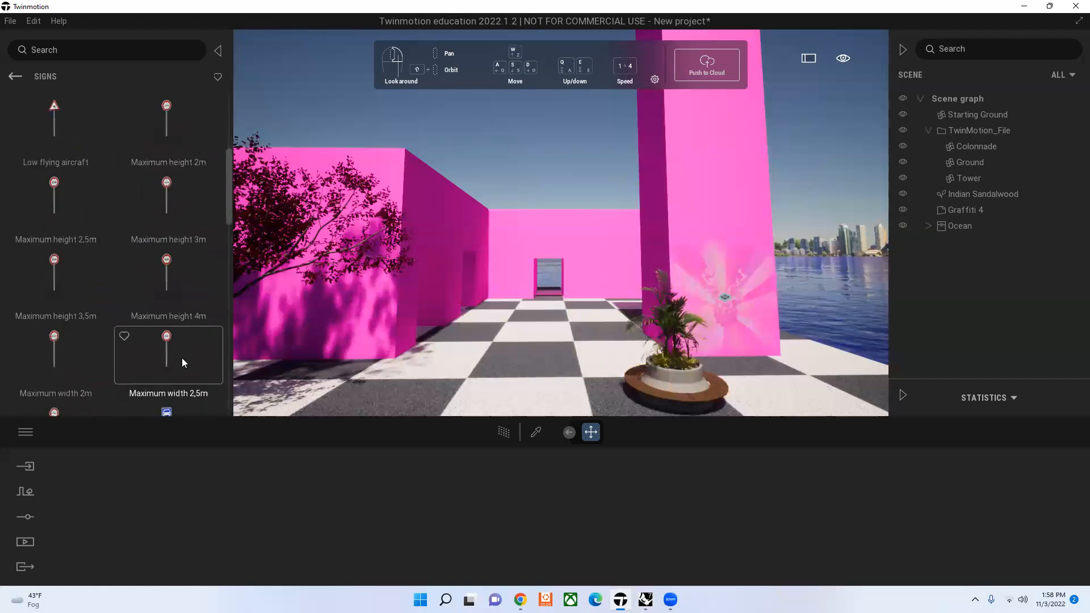
scroll(170, 352, down, 3)
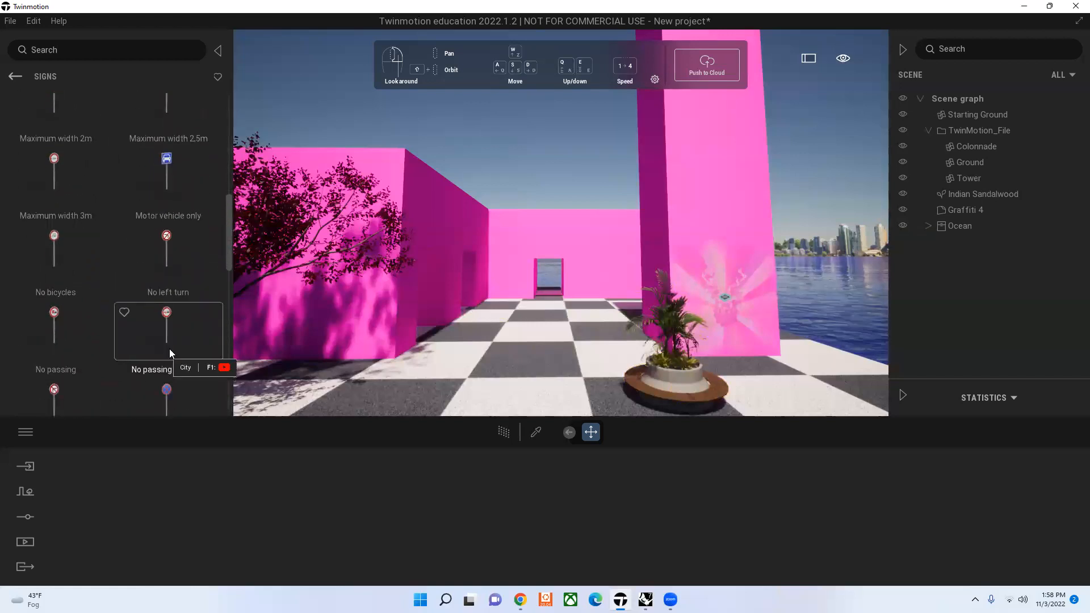
scroll(171, 352, down, 3)
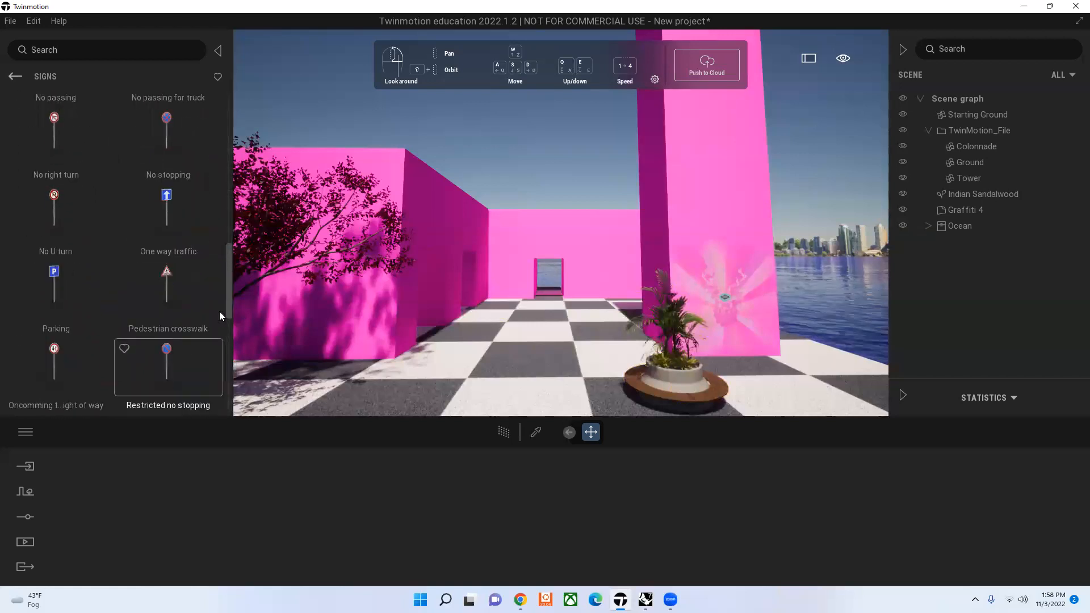
scroll(188, 332, up, 1)
drag(174, 191, 385, 381)
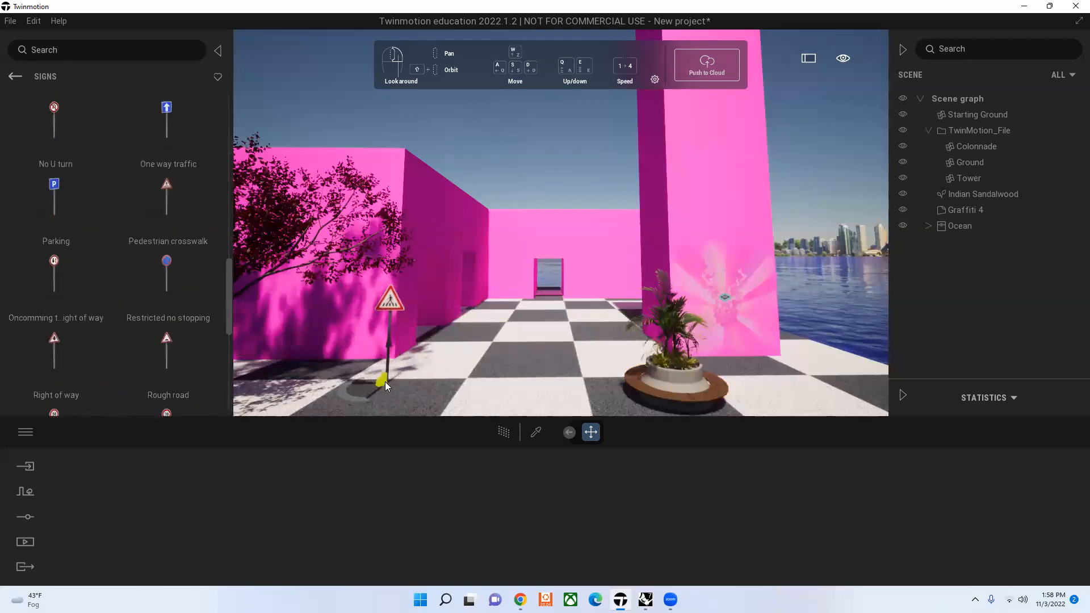
click(479, 157)
Step: Leave the City objects and open the Animated humans collection among the library's Characters
click(15, 76)
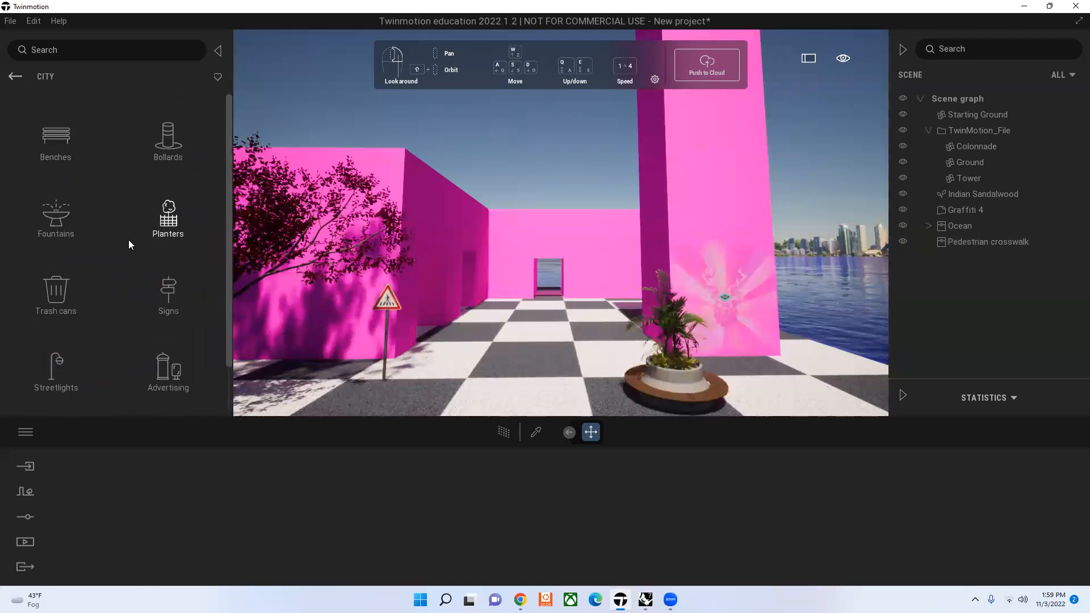
click(15, 77)
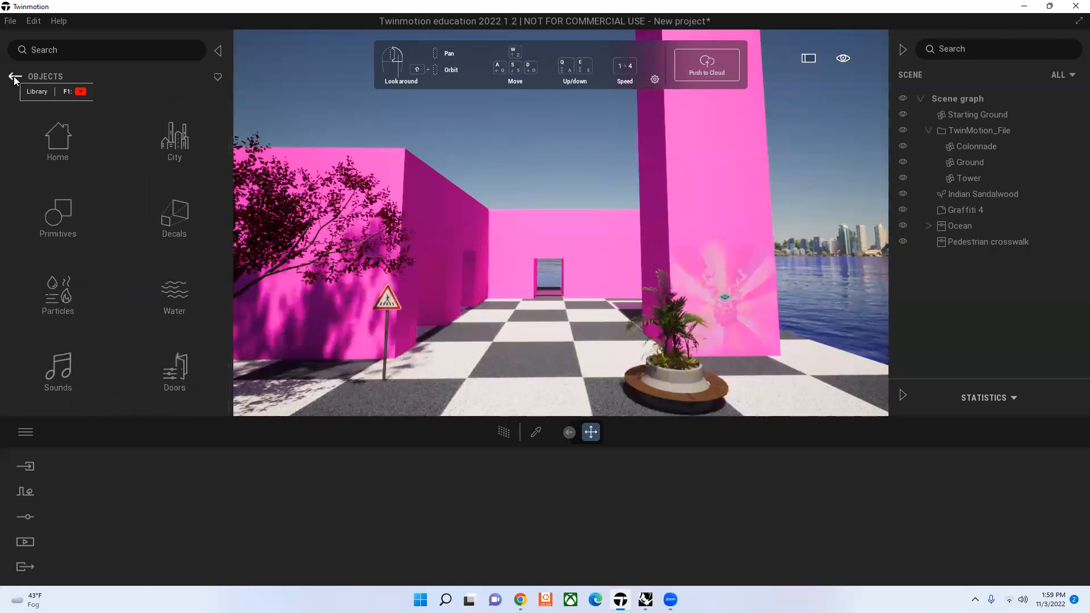
scroll(307, 289, down, 2)
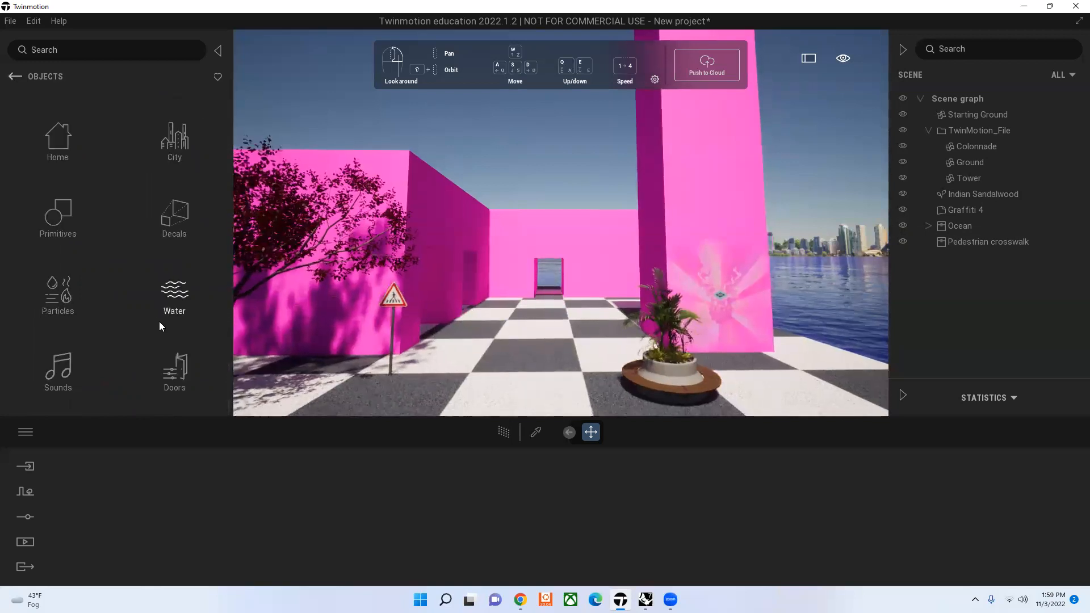
click(13, 77)
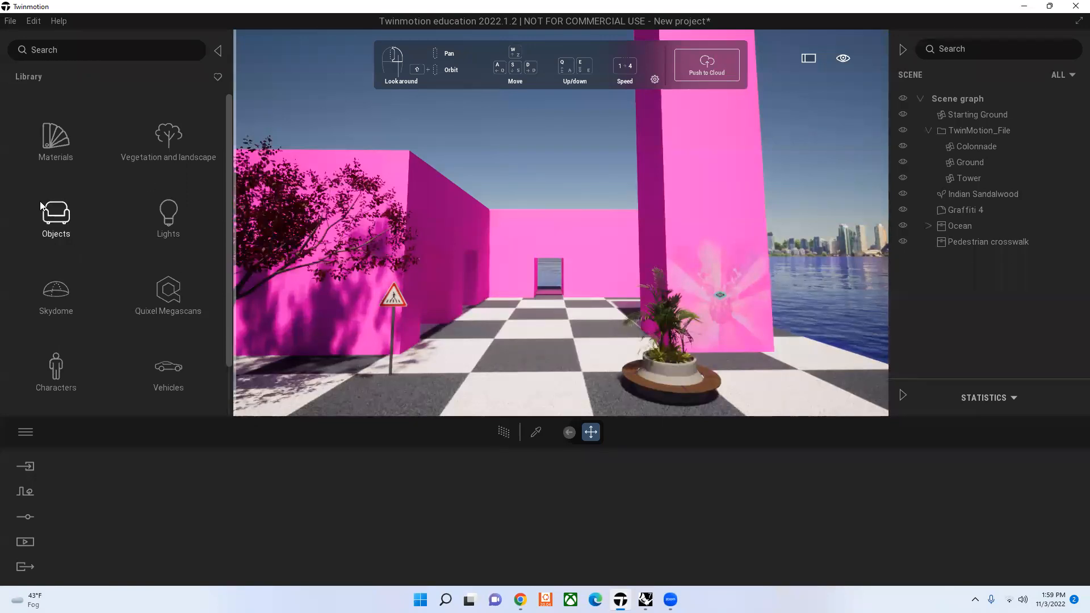
scroll(91, 343, down, 2)
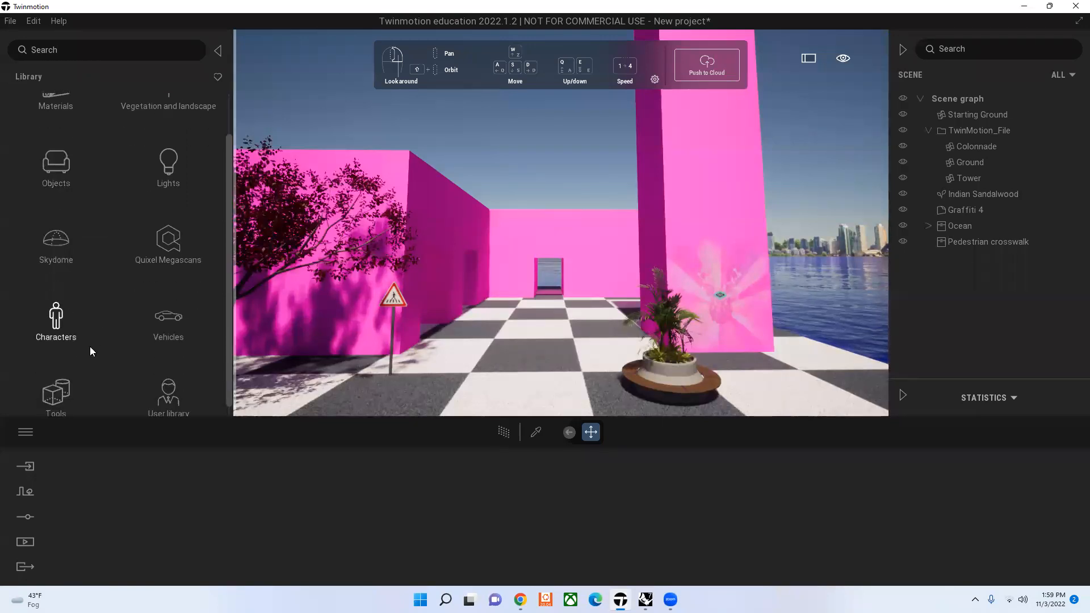
click(63, 309)
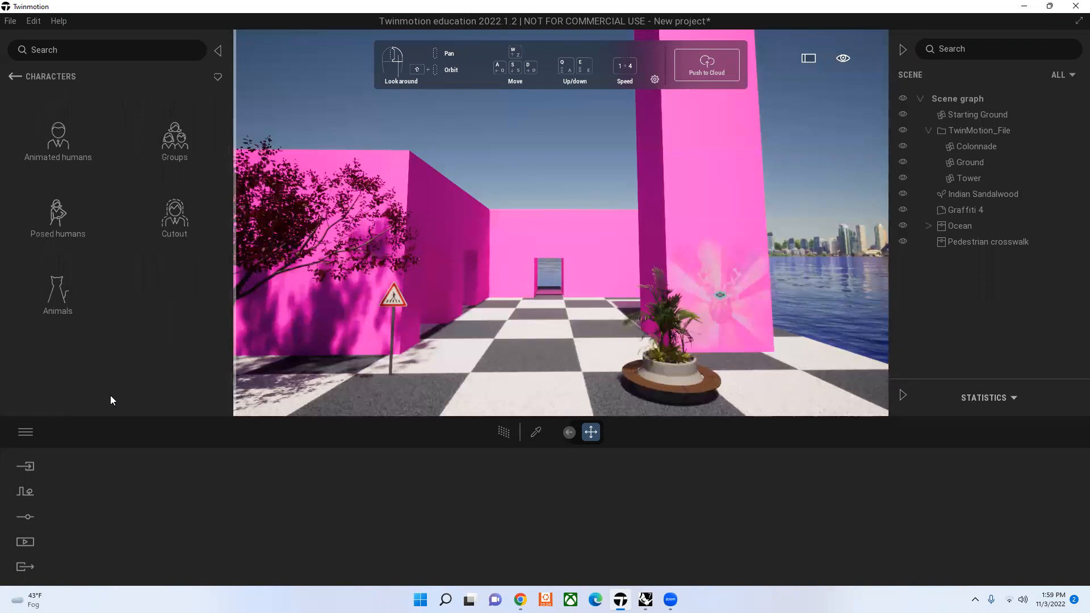
click(58, 158)
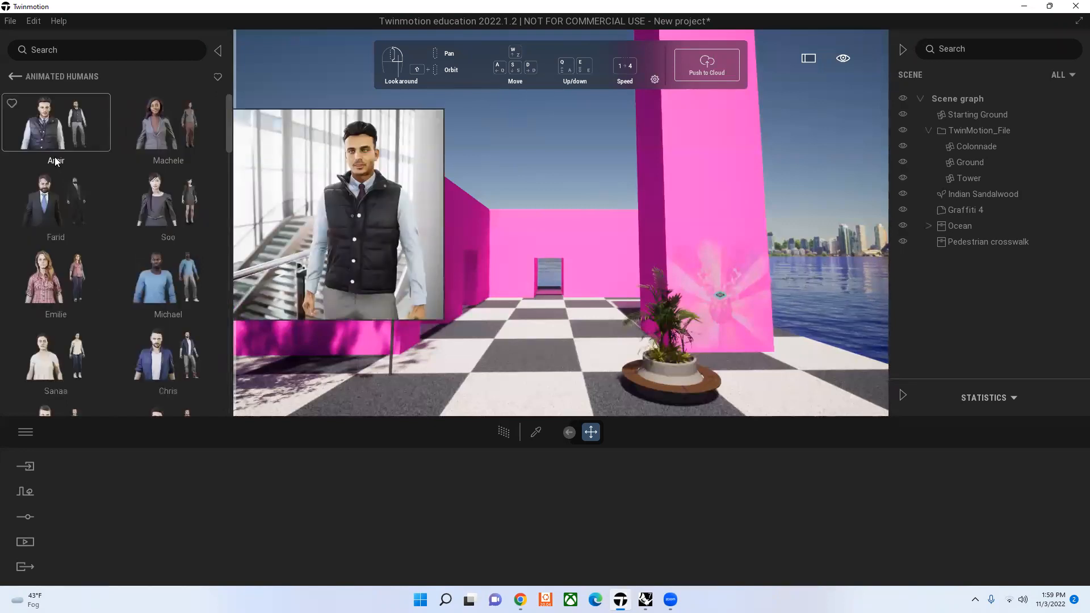
Step: Look through the whole Animated humans collection, including the beach, worker and traditional characters
mouse_move(100, 199)
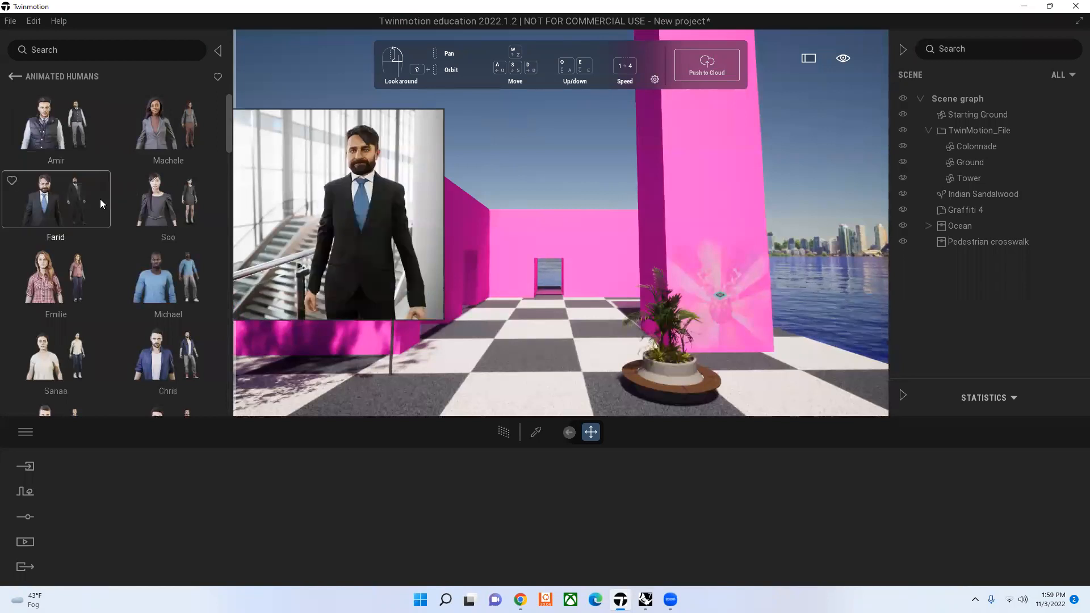
scroll(107, 215, down, 3)
mouse_move(130, 269)
scroll(132, 272, down, 5)
scroll(139, 282, down, 5)
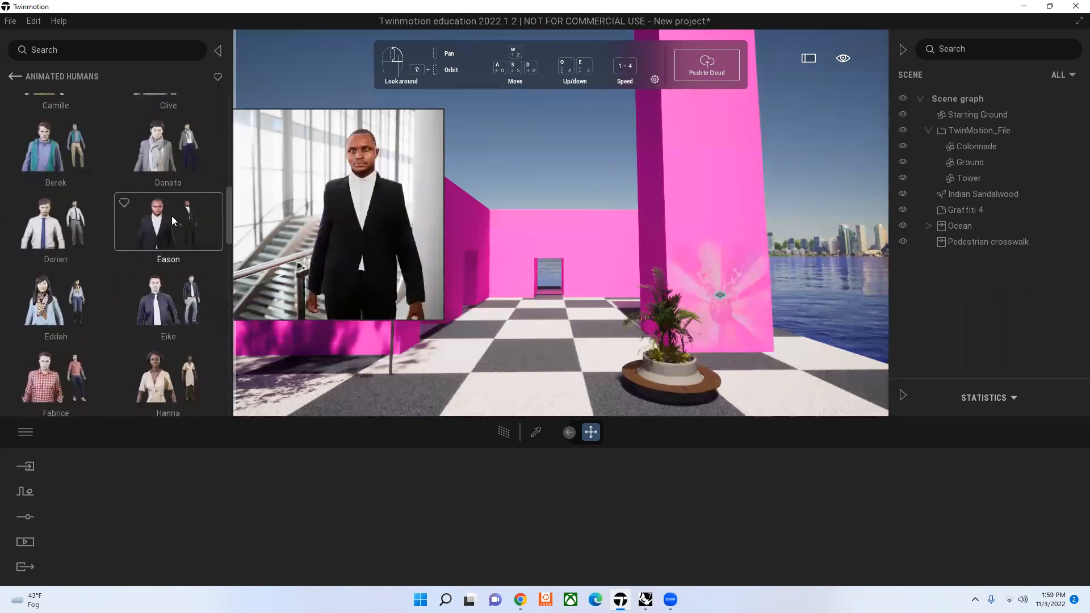
scroll(125, 310, down, 5)
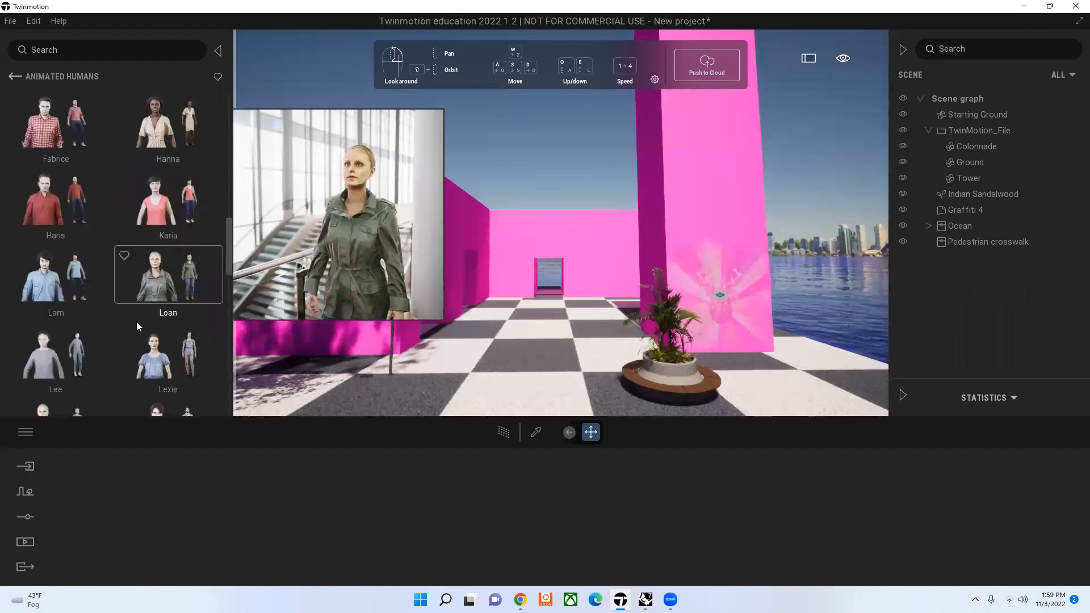
scroll(137, 325, down, 5)
scroll(133, 344, down, 2)
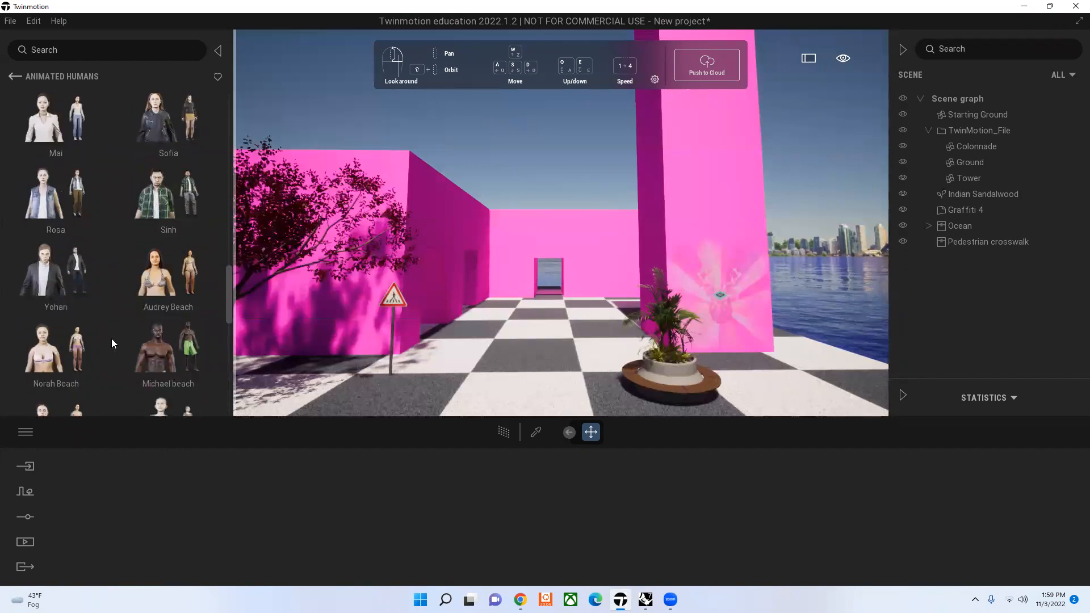
mouse_move(126, 328)
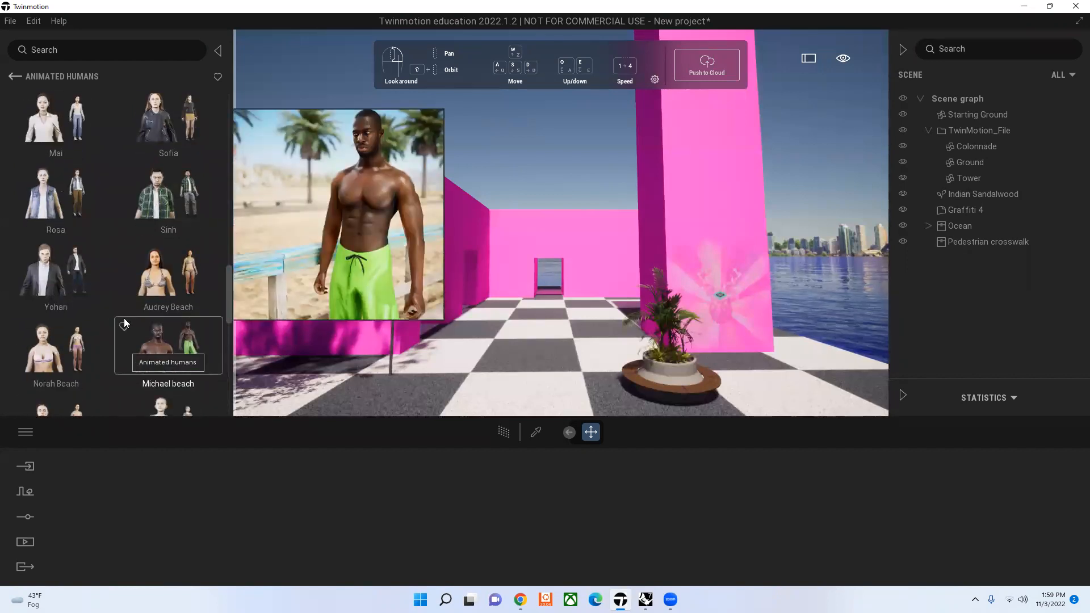
scroll(99, 301, down, 4)
scroll(113, 330, down, 6)
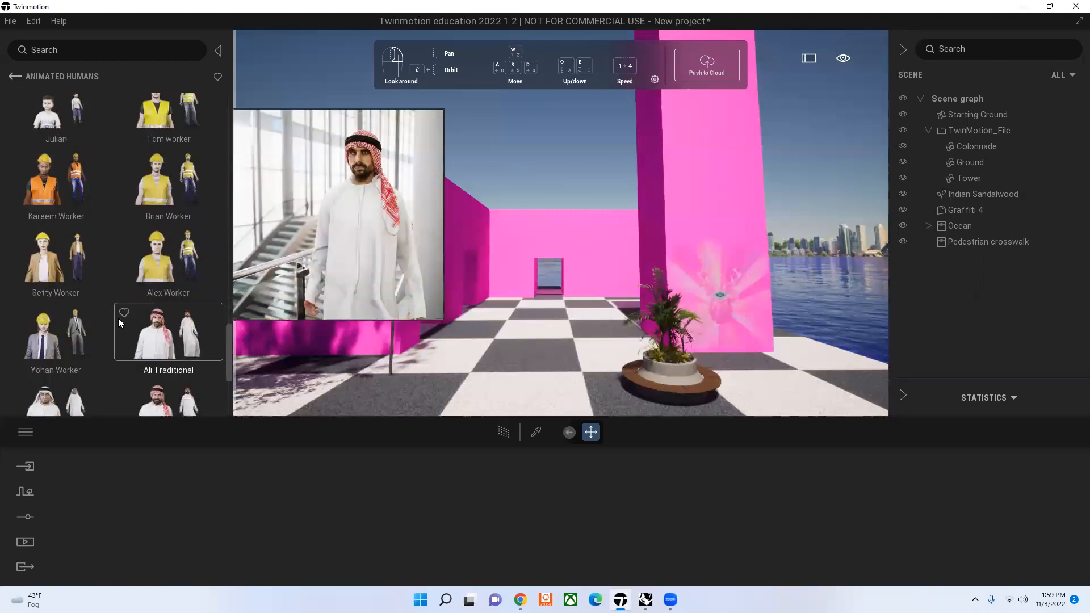
scroll(117, 319, down, 6)
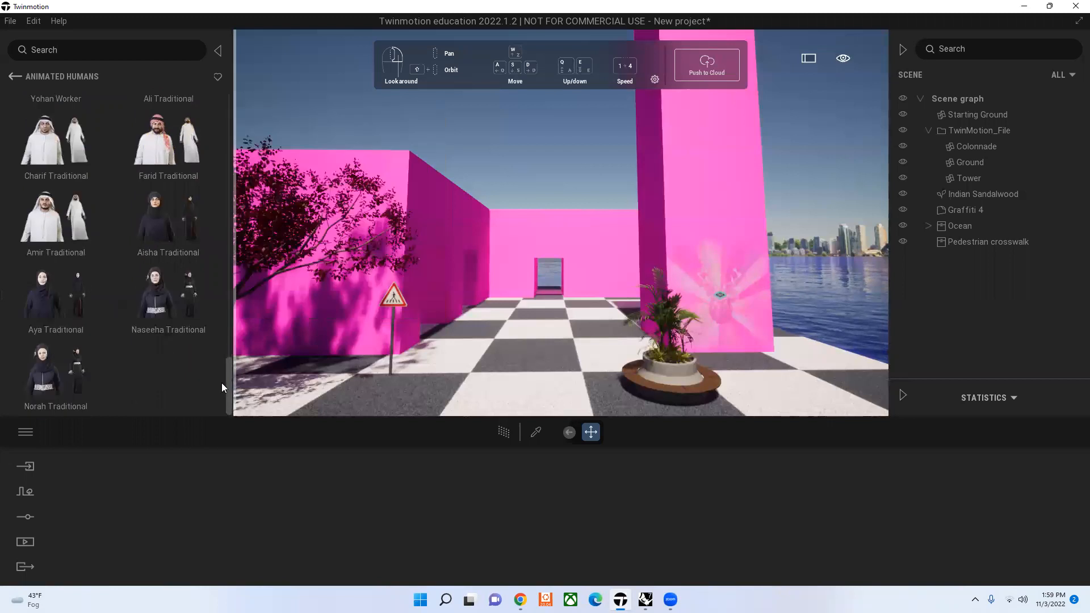
drag(226, 384, 215, 117)
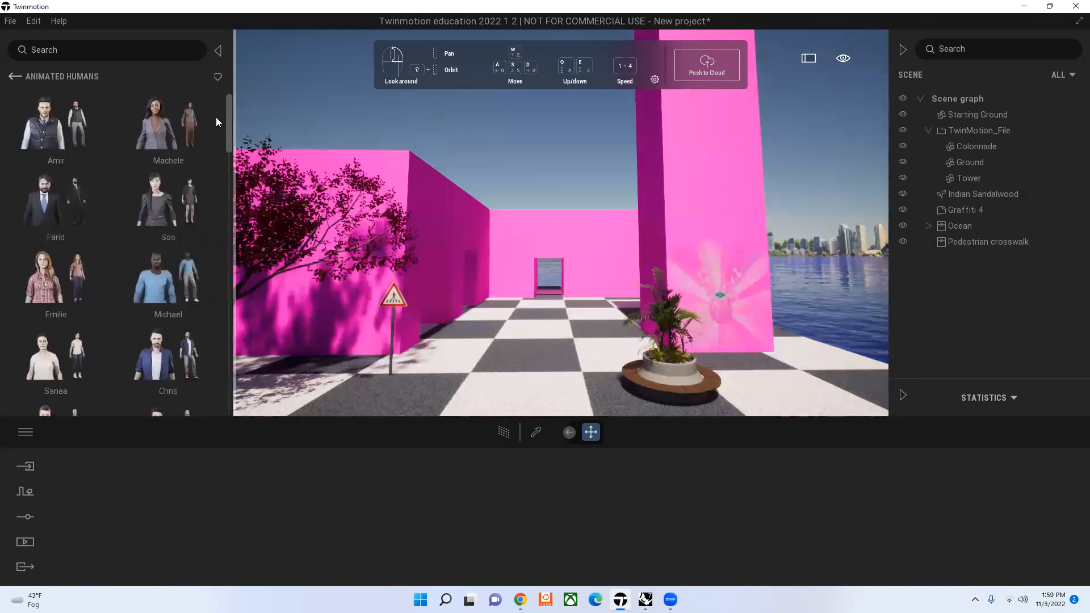
Step: Place the animated human Farid on the checkered ground between the crosswalk sign and the Ocean planter
mouse_move(124, 227)
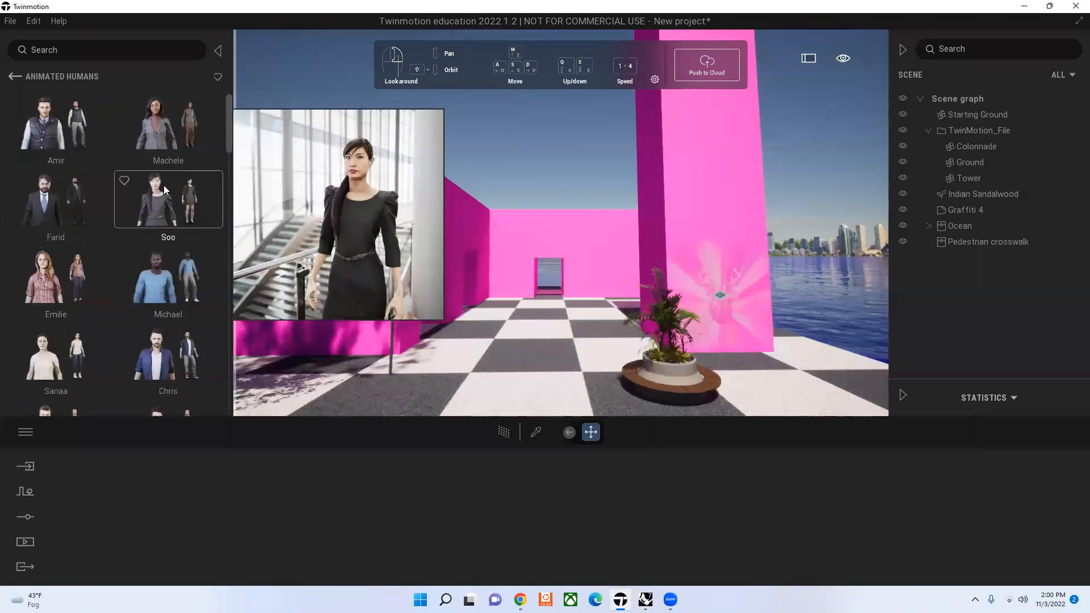
mouse_move(54, 201)
drag(55, 202, 533, 385)
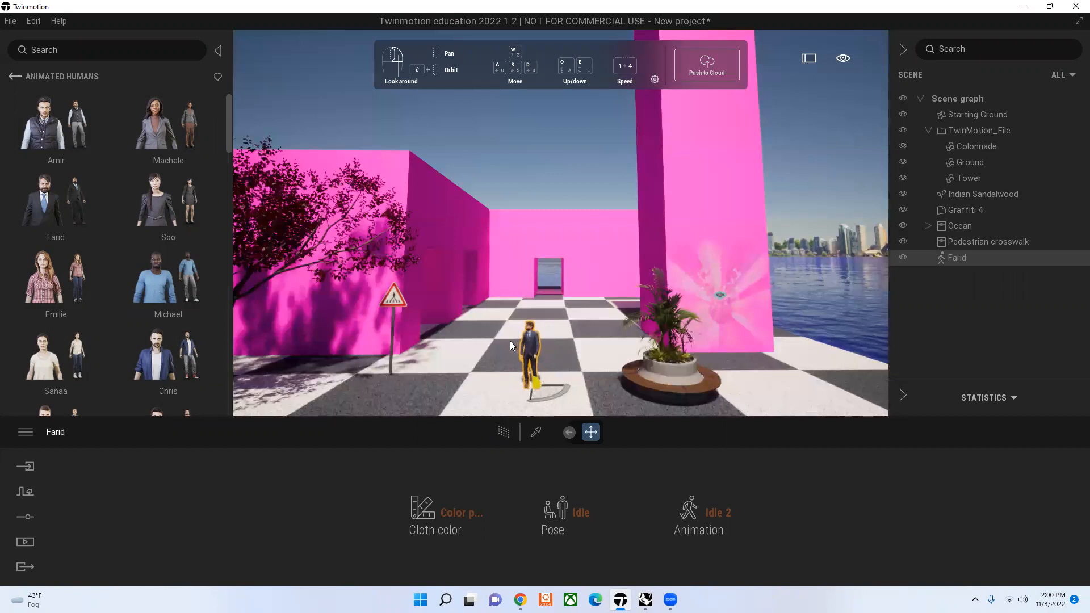
Step: Try Color preset 1 for Farid's cloth color, and set it to Color preset 4
click(473, 510)
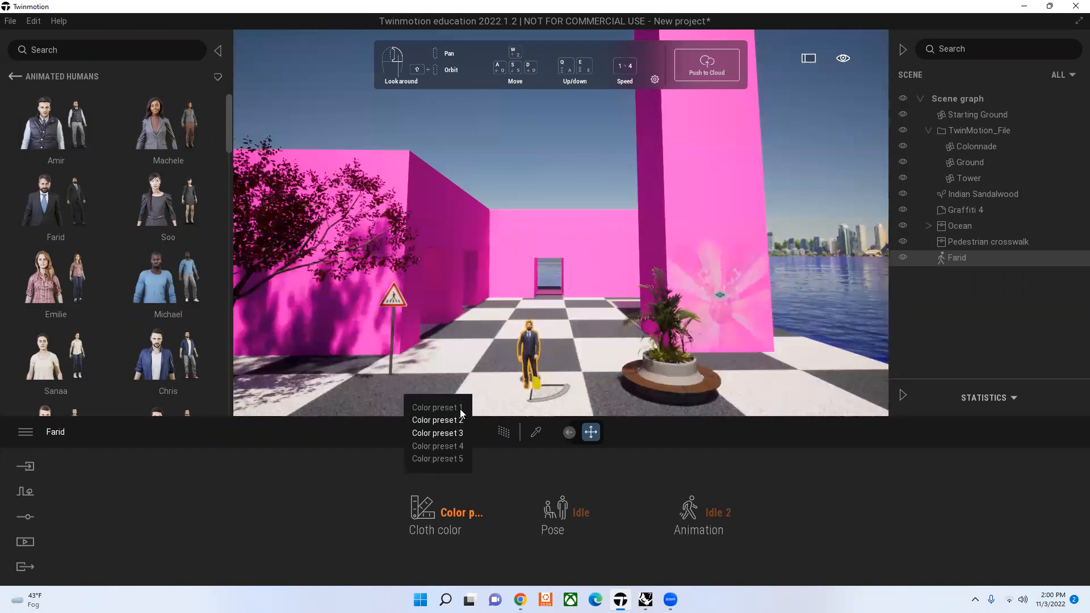
click(460, 408)
click(461, 512)
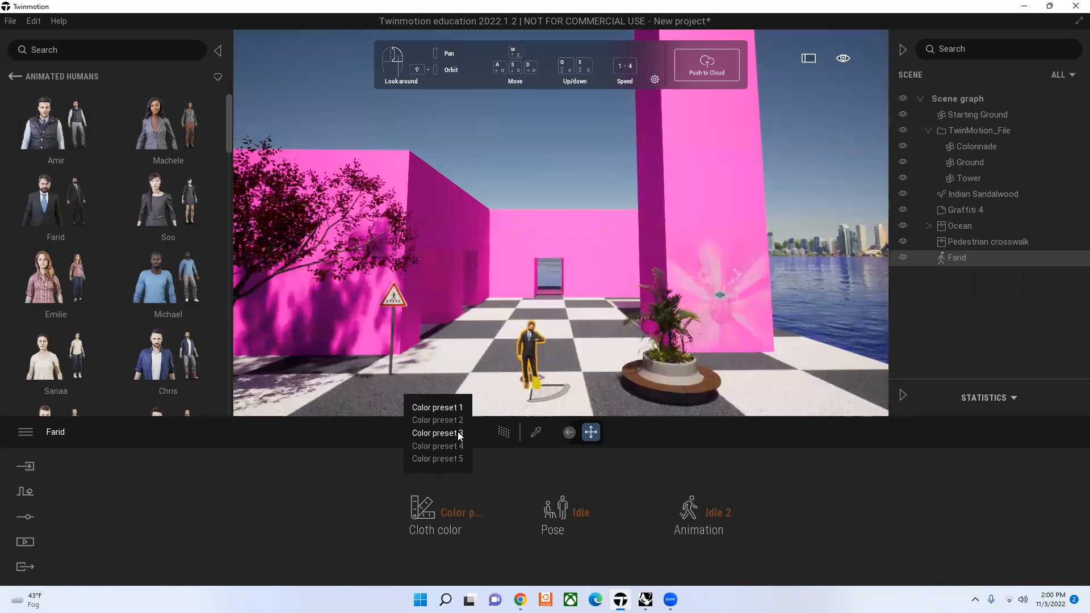
click(454, 447)
click(467, 513)
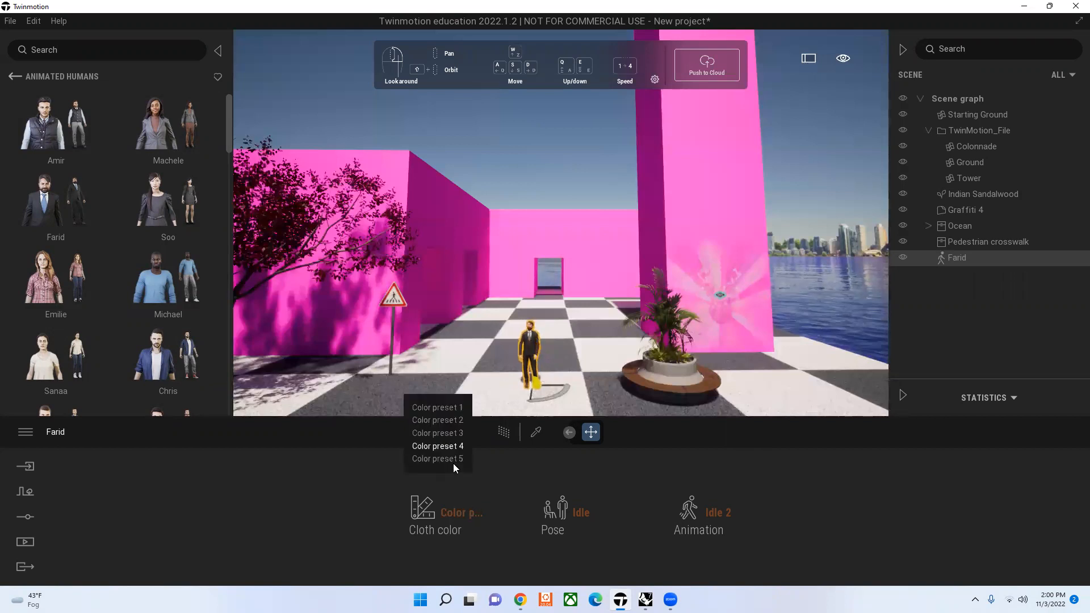
Step: Set Farid's pose to Dancing, try the Dancing 2 animation, and switch the animation to Dancing 3
click(574, 512)
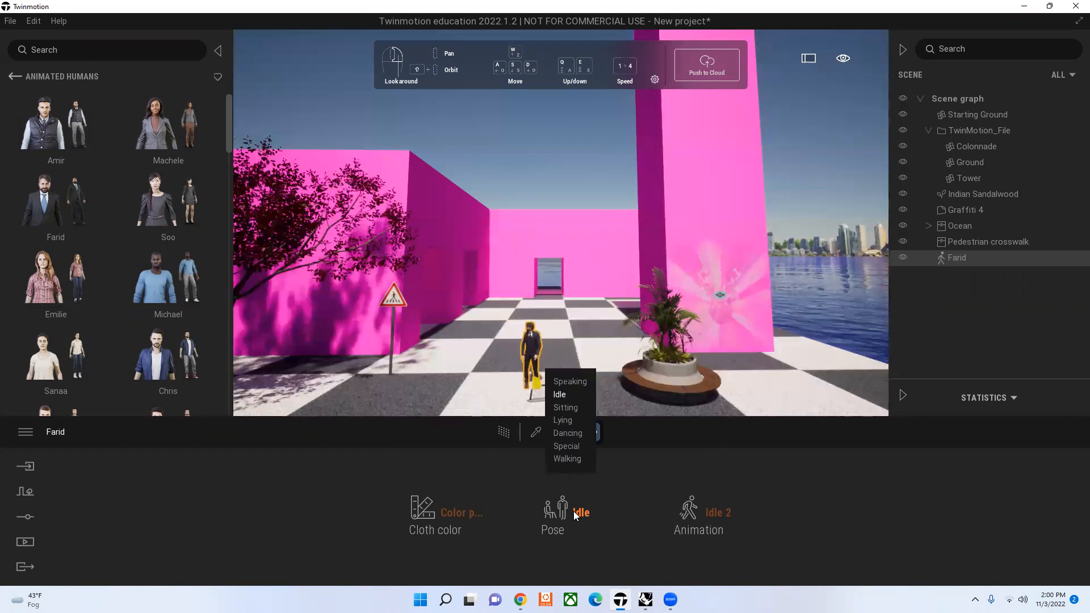
click(568, 434)
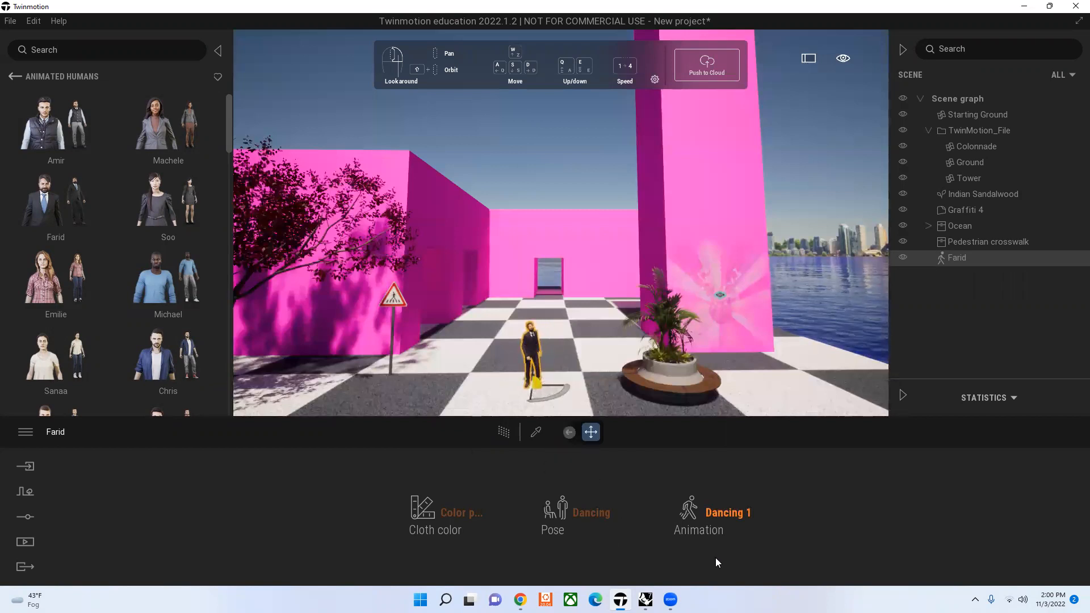
click(734, 520)
click(719, 433)
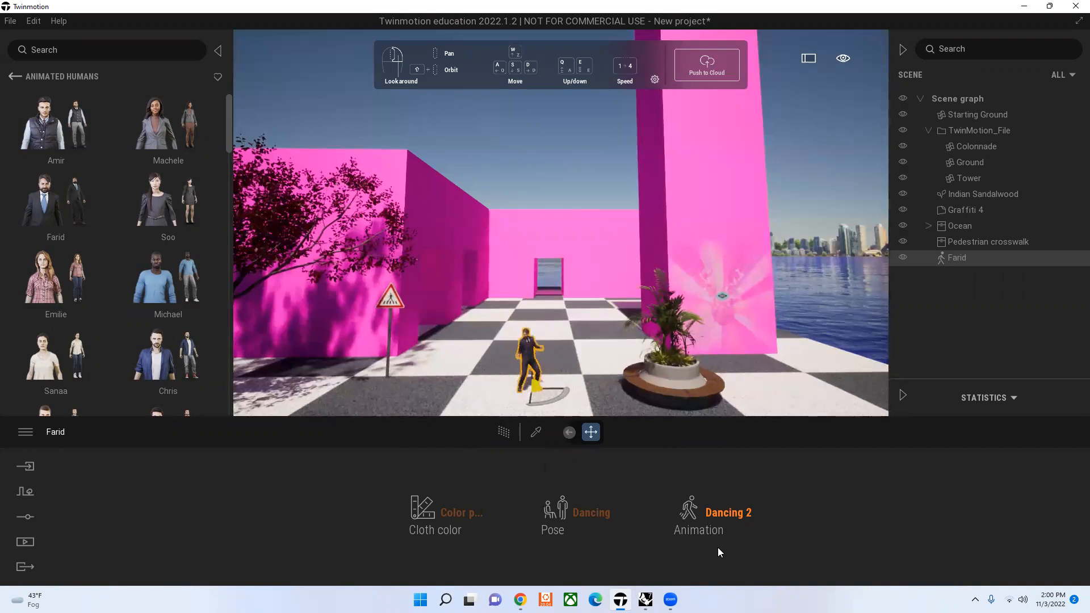
click(734, 511)
click(725, 457)
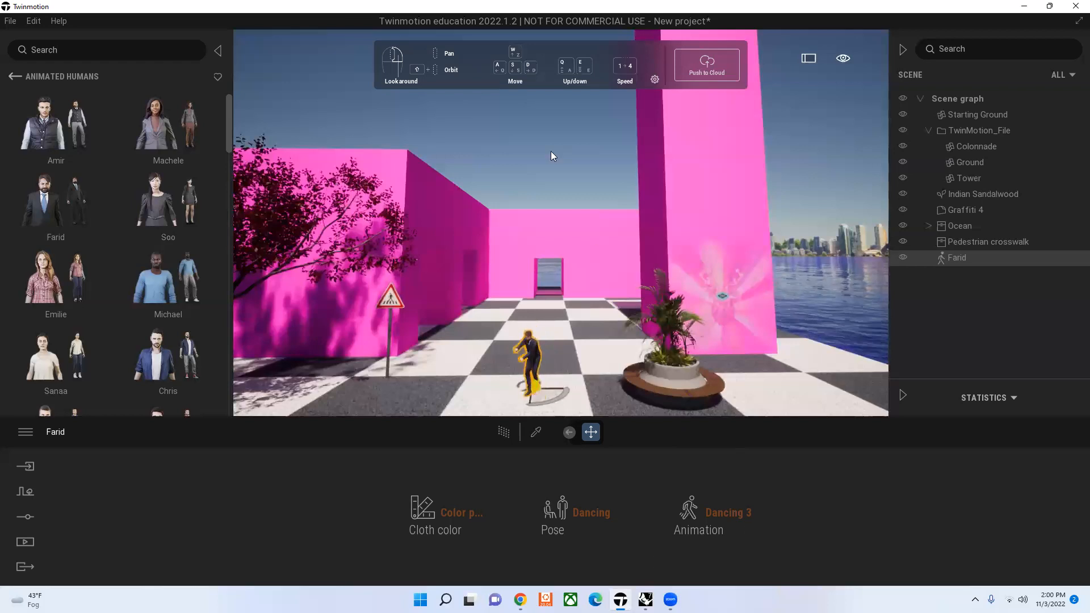
click(563, 121)
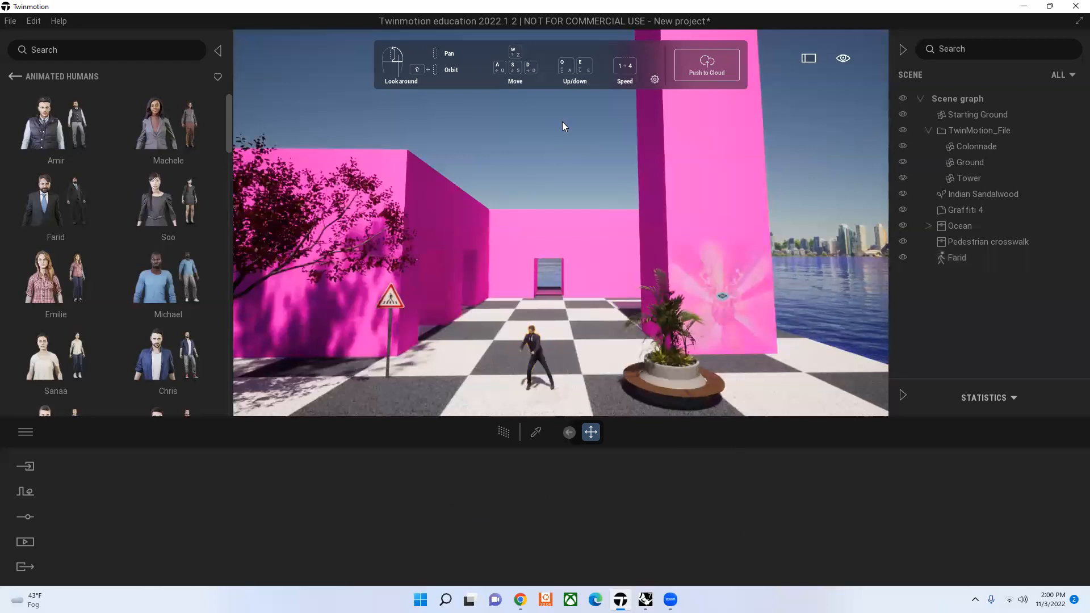
Step: Set Farid's pose to Special and check which animations that pose offers
click(540, 355)
click(612, 502)
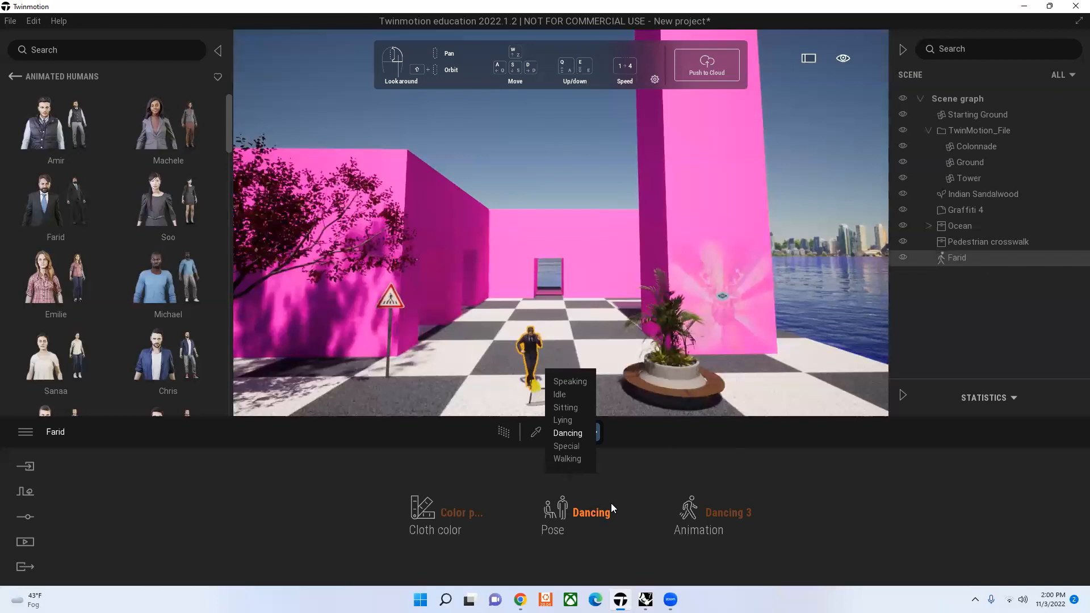
click(578, 449)
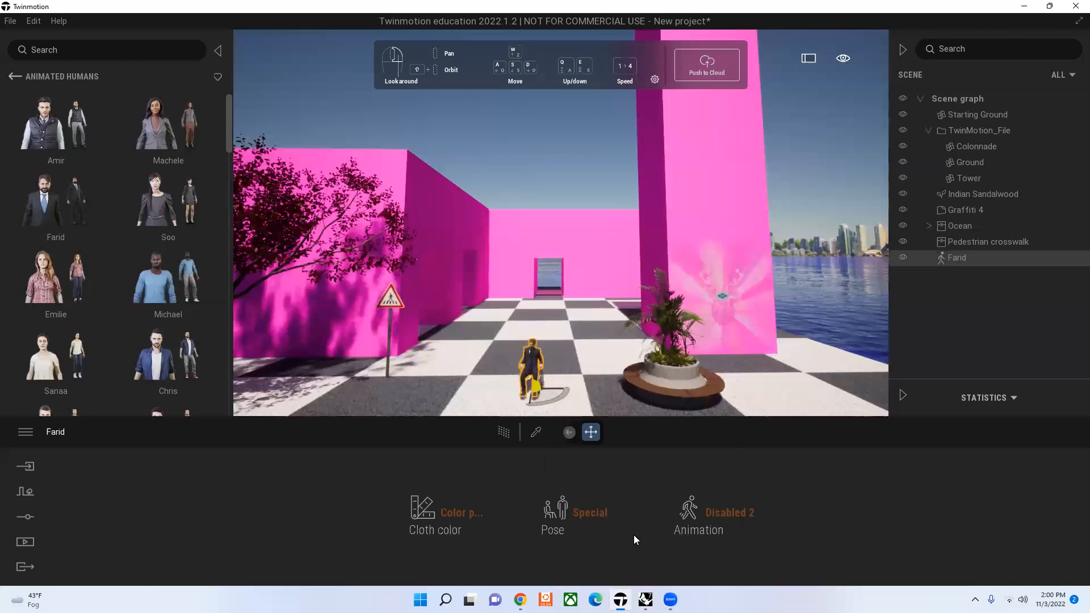
click(732, 516)
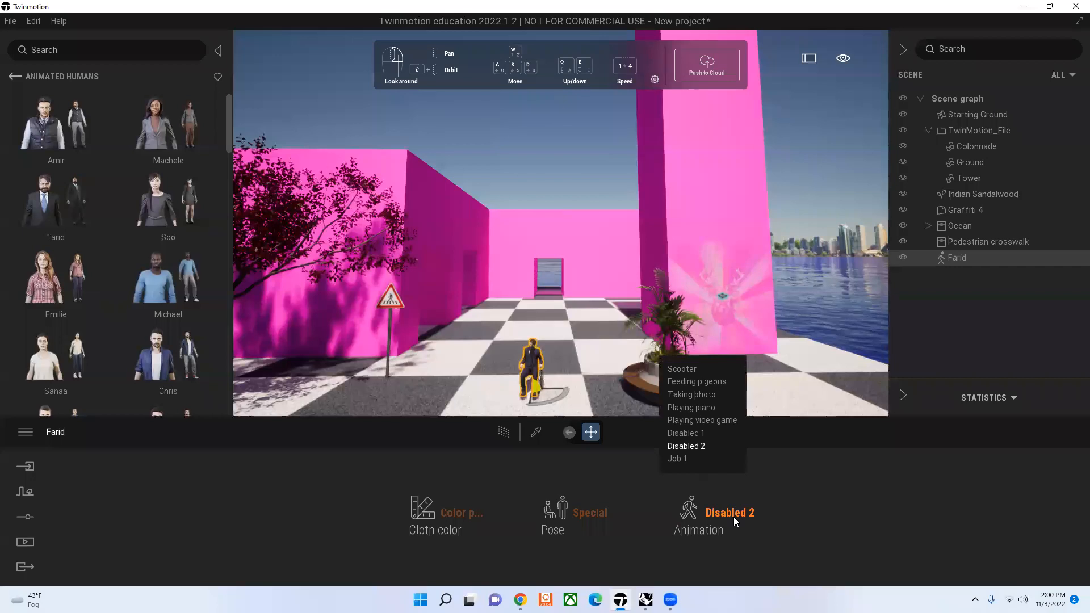
click(729, 555)
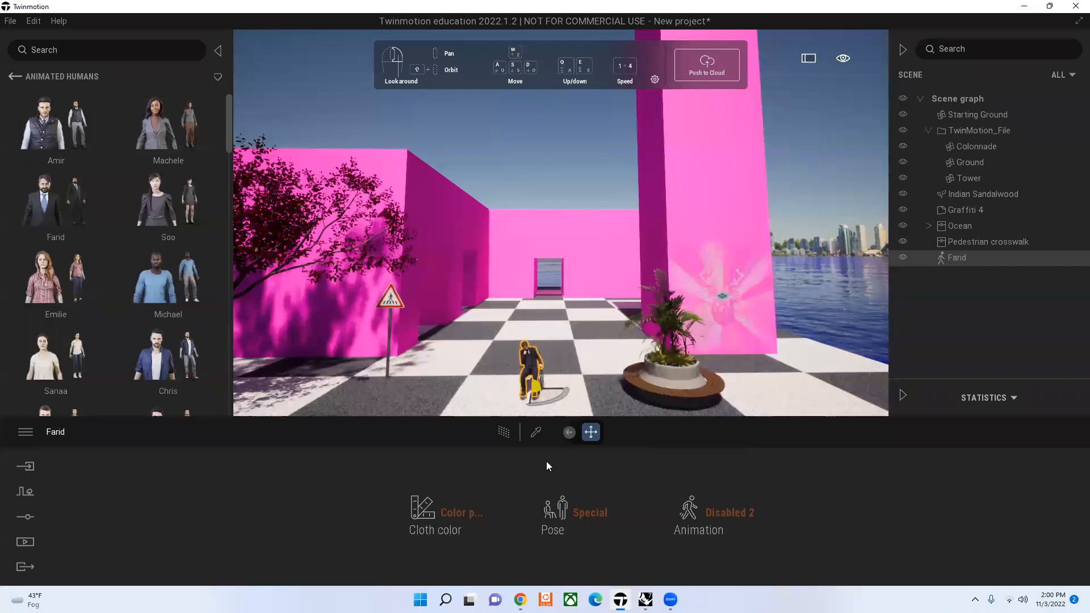
Step: Try the Feeding pigeons animation on Farid, and switch his animation to Playing video game
click(741, 523)
click(704, 382)
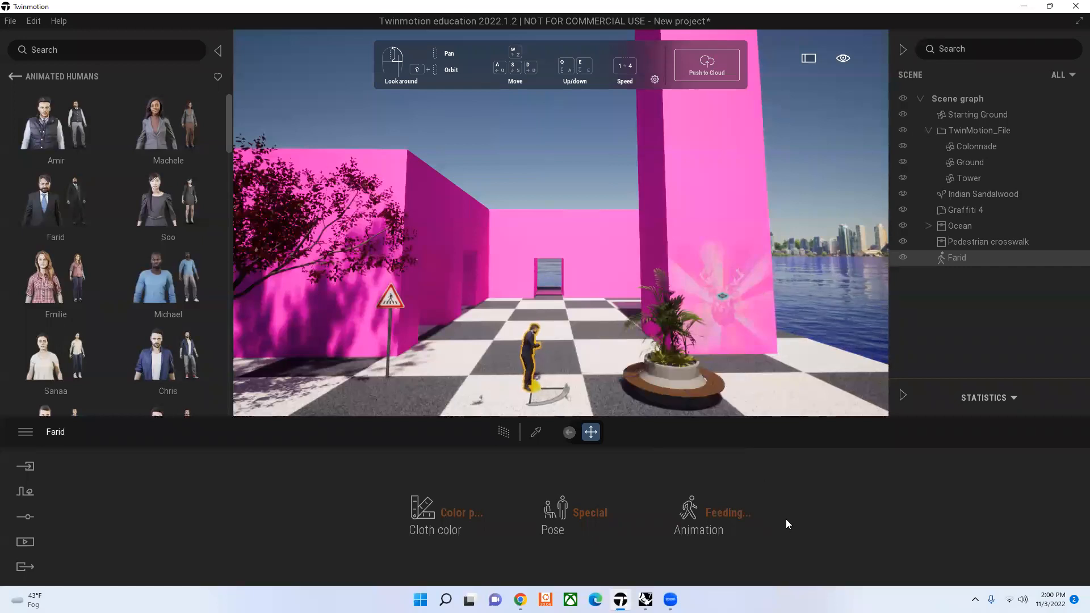
click(732, 512)
click(728, 519)
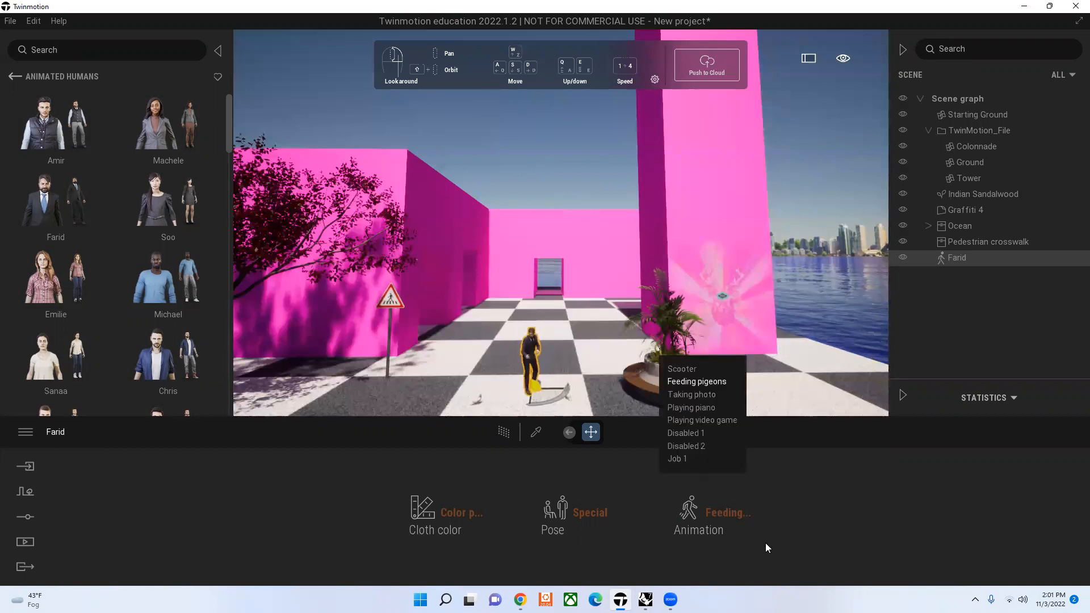
click(720, 420)
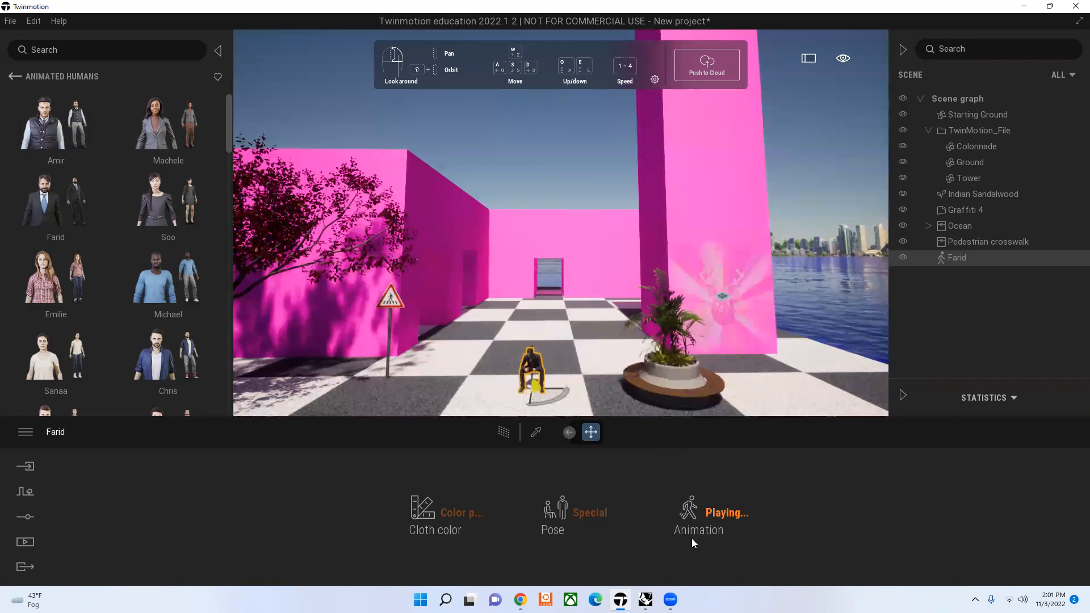
Step: Move Farid closer to the Ocean planter, turn him toward it, and set his animation to Taking photo
drag(563, 396, 602, 385)
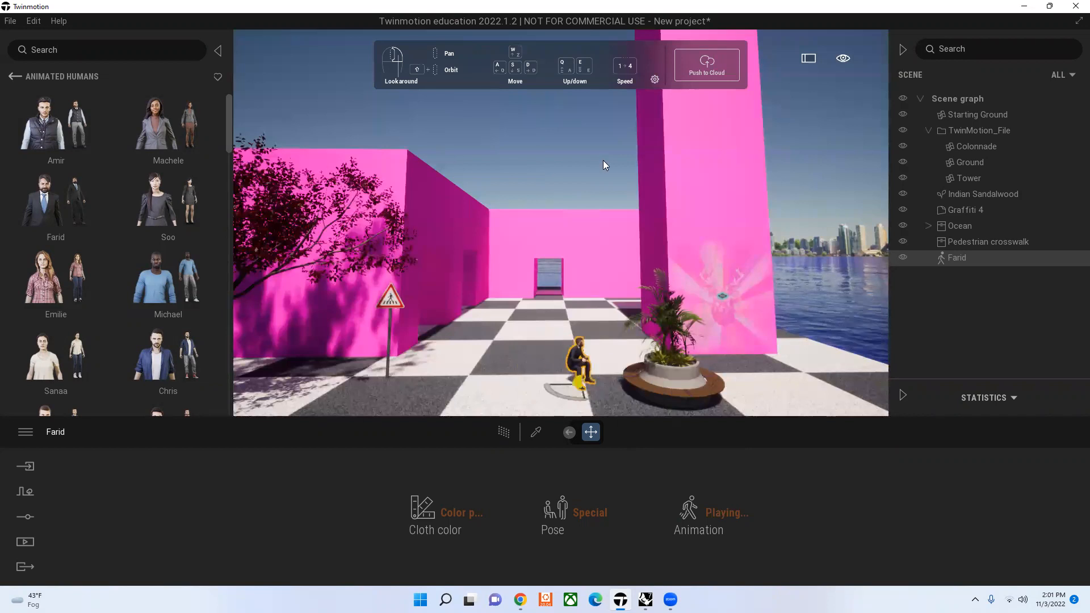
click(603, 160)
click(587, 370)
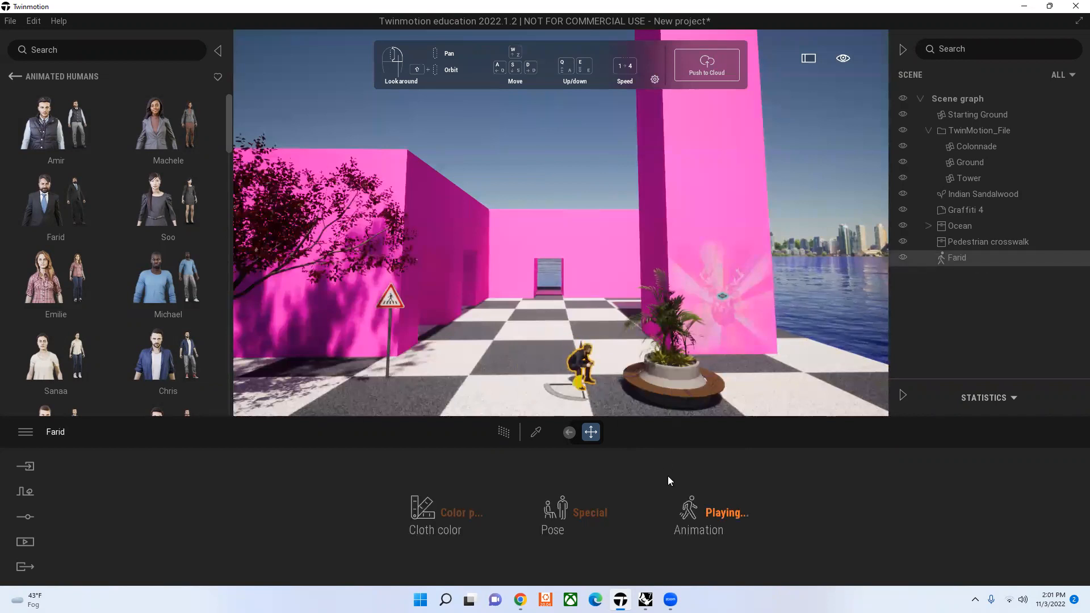
click(715, 513)
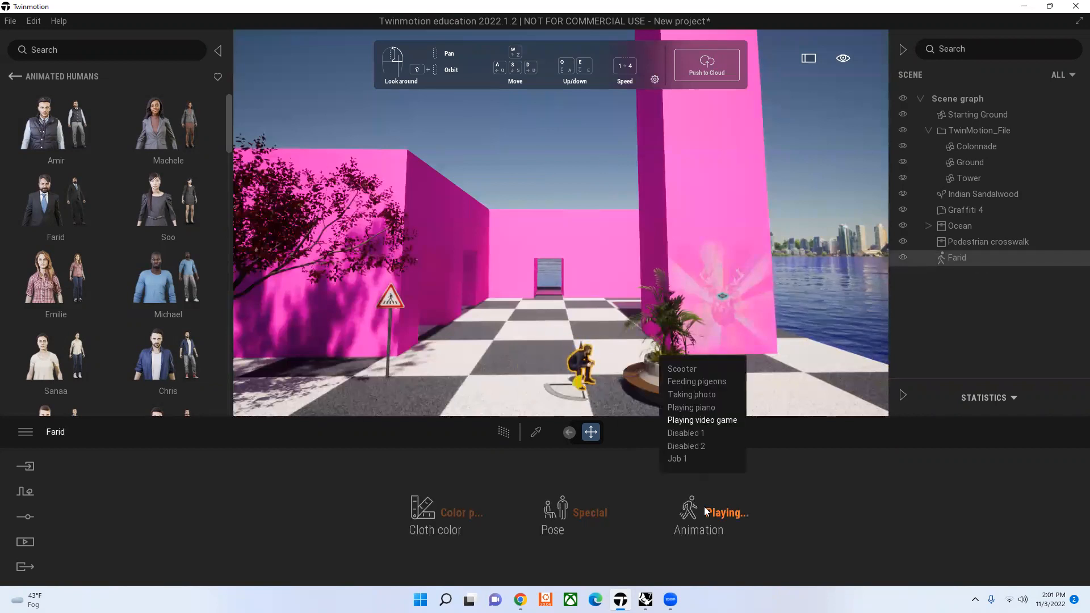
click(710, 397)
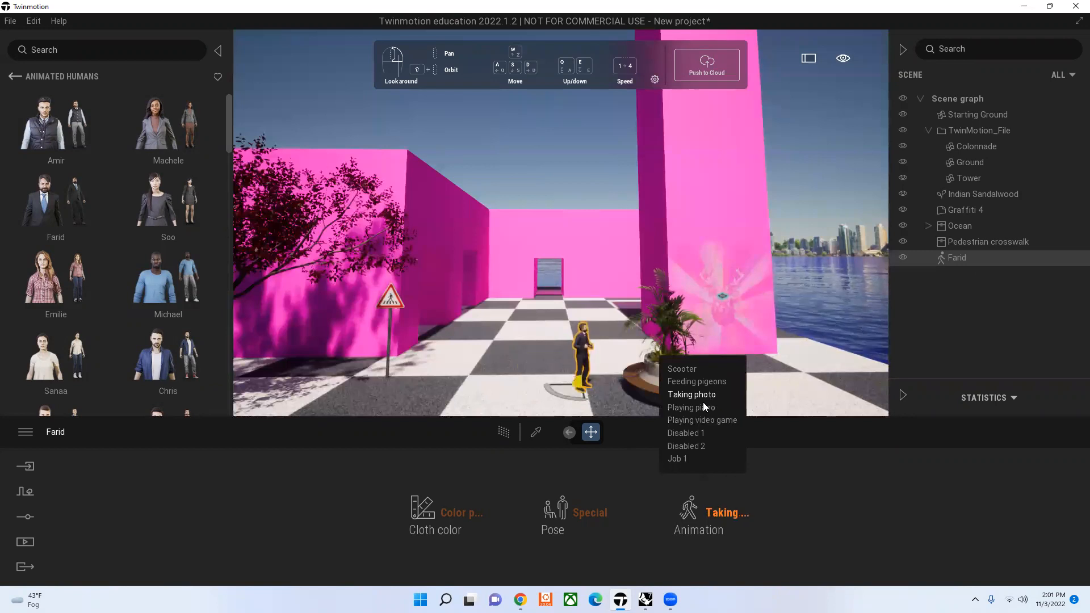
click(581, 183)
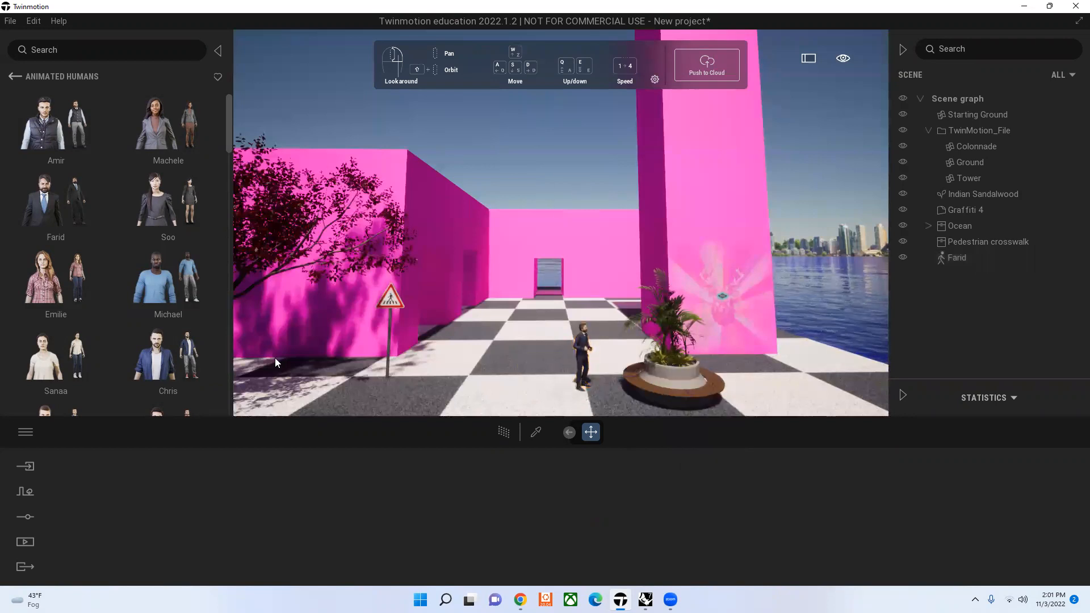
Step: Place the character group Group09 with the hopscotch mat on the checkered ground beside the crosswalk sign
scroll(59, 271, down, 1)
click(14, 75)
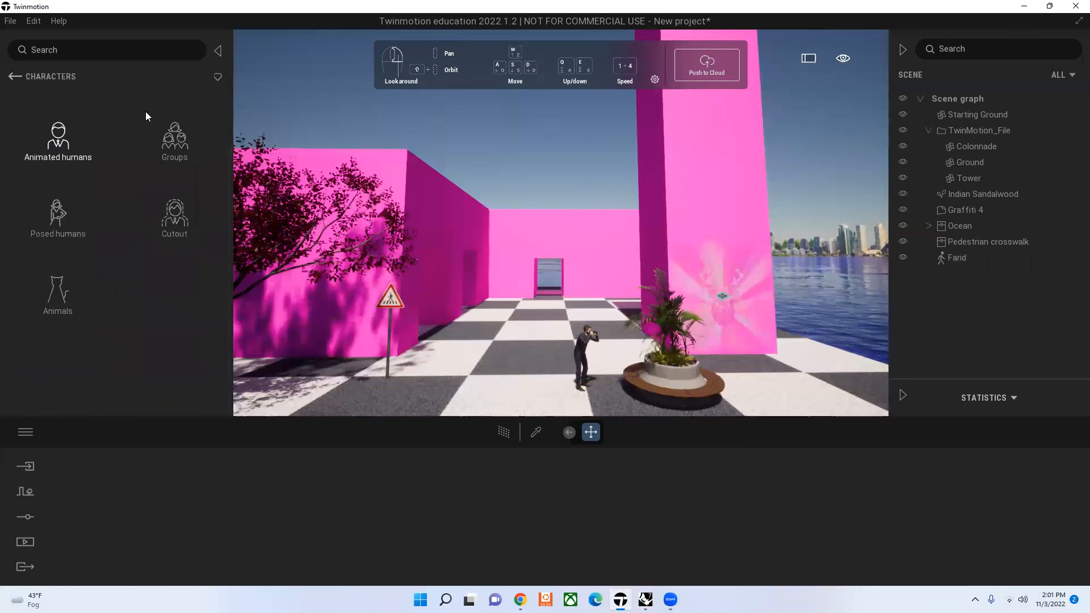
click(146, 114)
scroll(145, 296, down, 2)
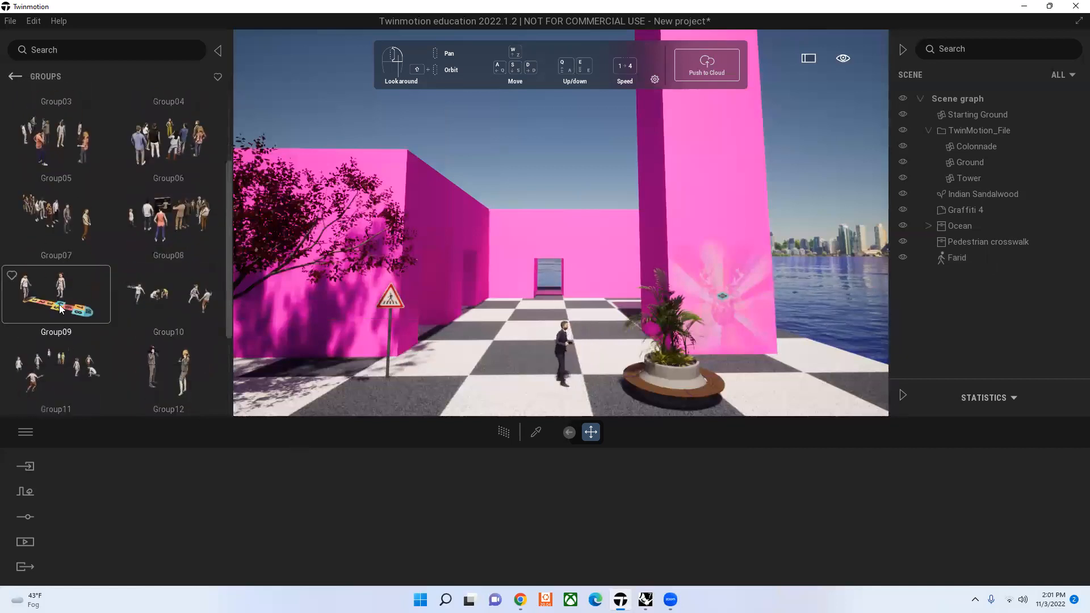
drag(59, 300, 446, 366)
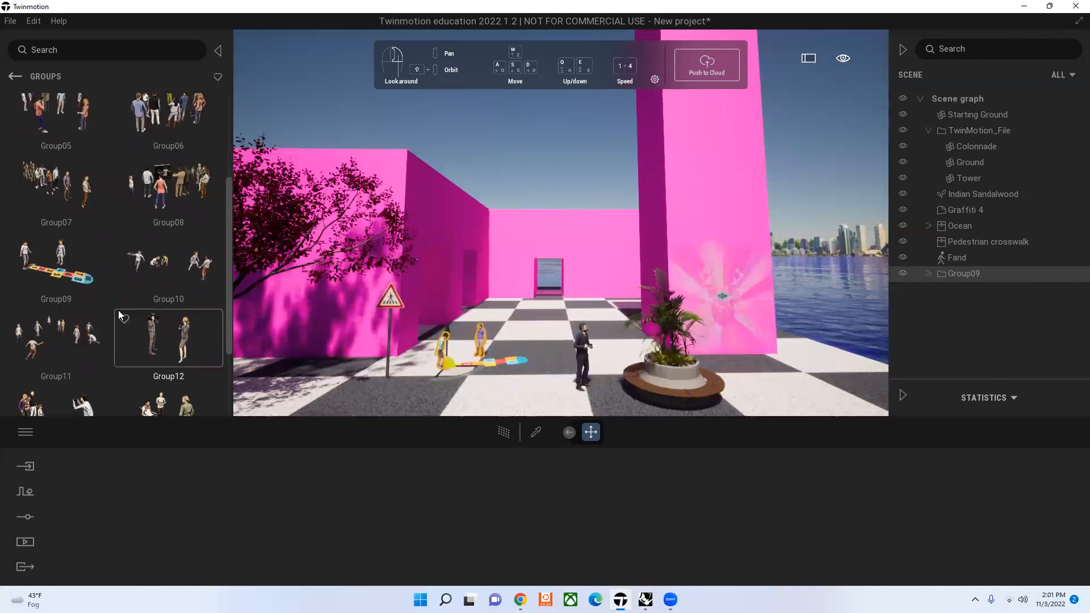
Step: Move Group09 forward so its hopscotch mat lies on the ground in front of the crosswalk sign
click(504, 137)
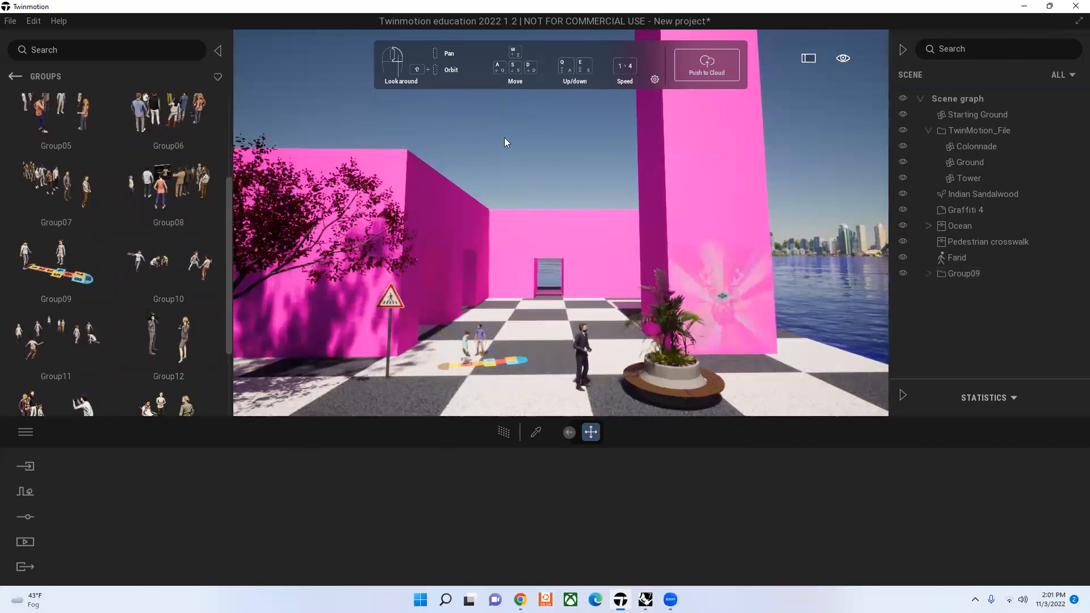
click(484, 369)
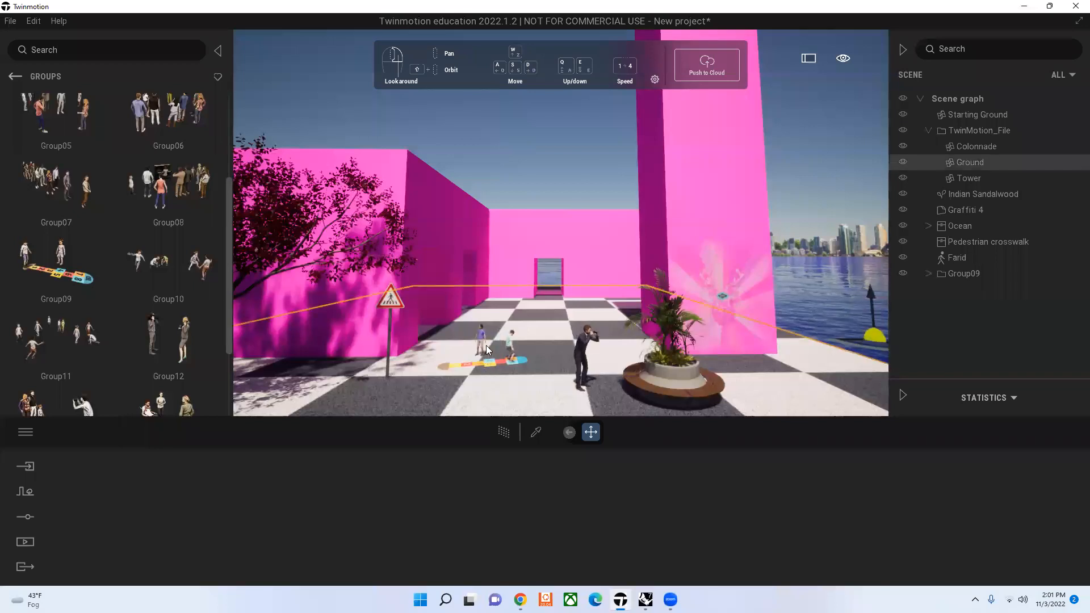
click(480, 333)
drag(439, 374, 366, 418)
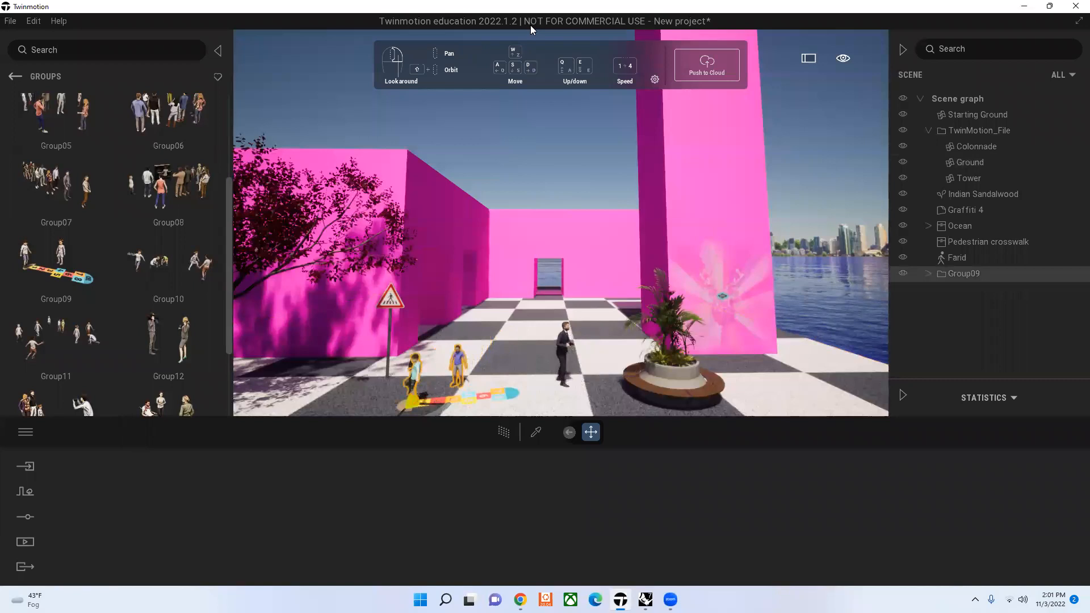
click(500, 134)
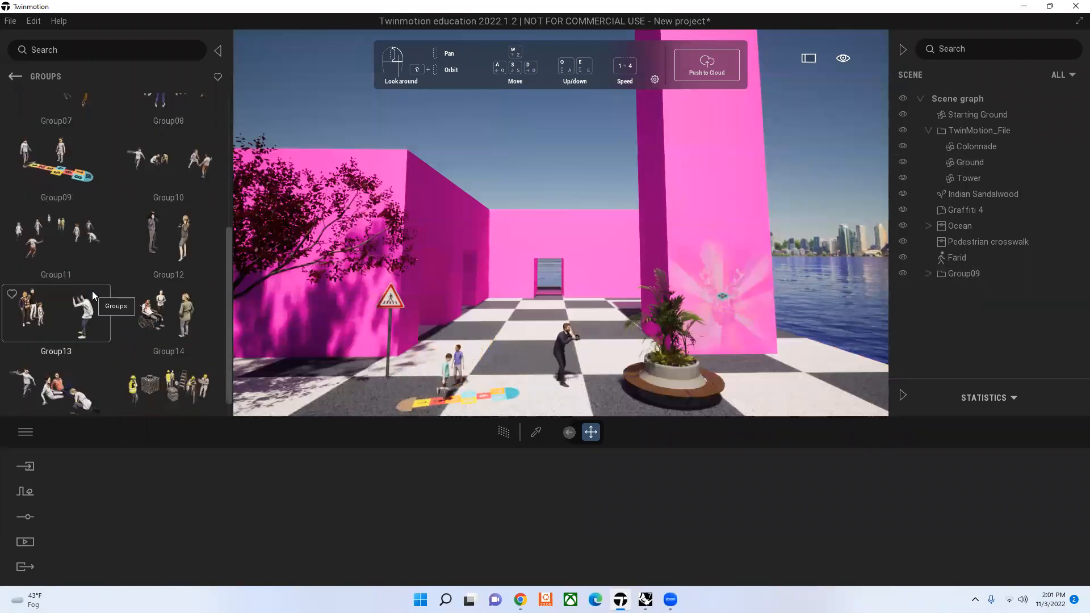
Step: Place the animated human Audrey Beach in the water beside the pink tower
scroll(68, 216, up, 1)
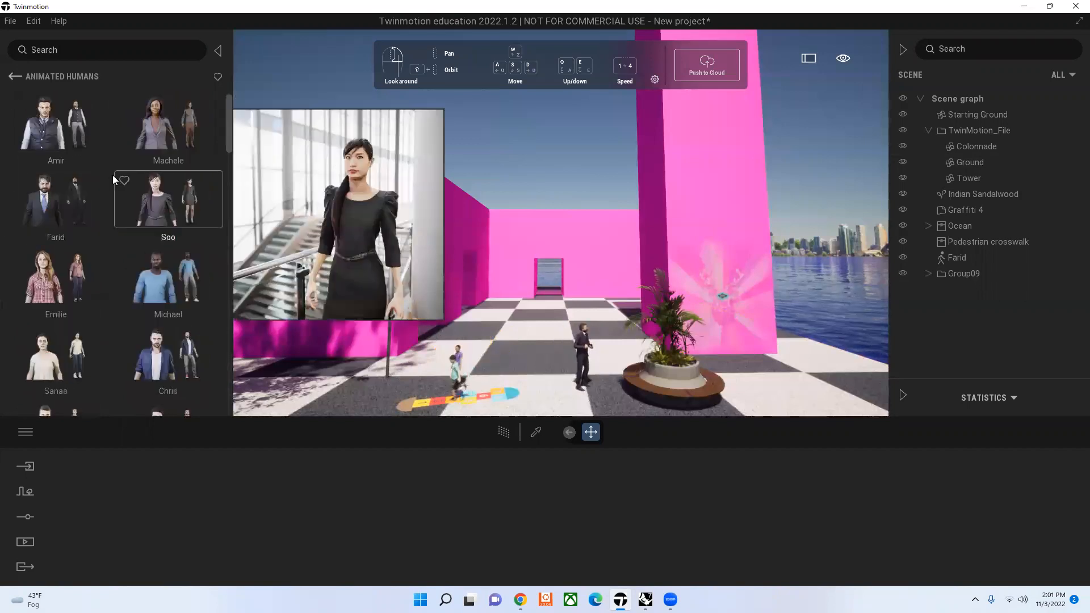
scroll(144, 256, down, 5)
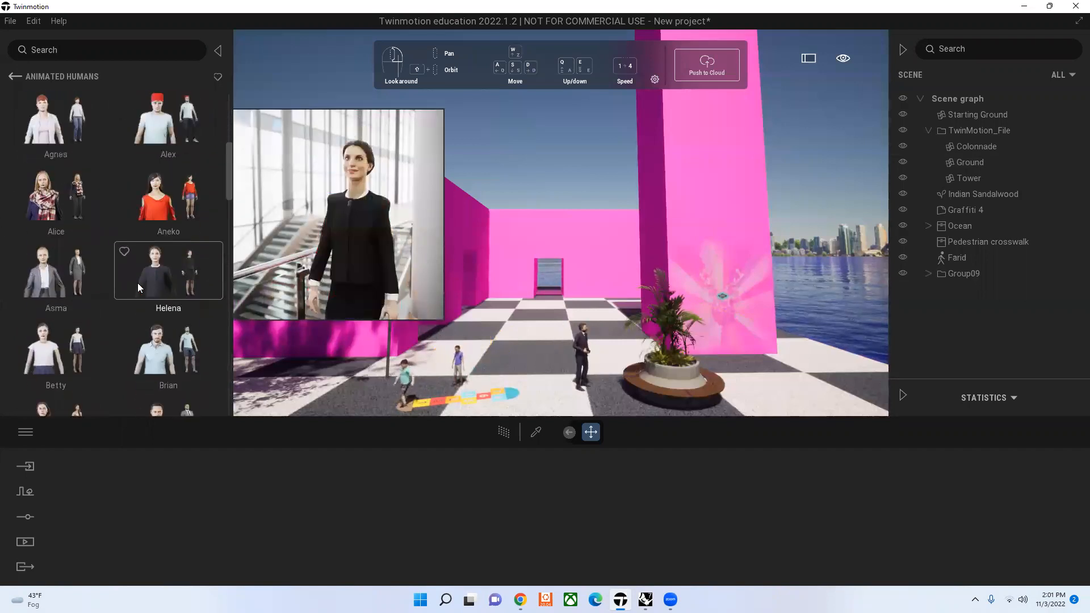
scroll(117, 281, down, 3)
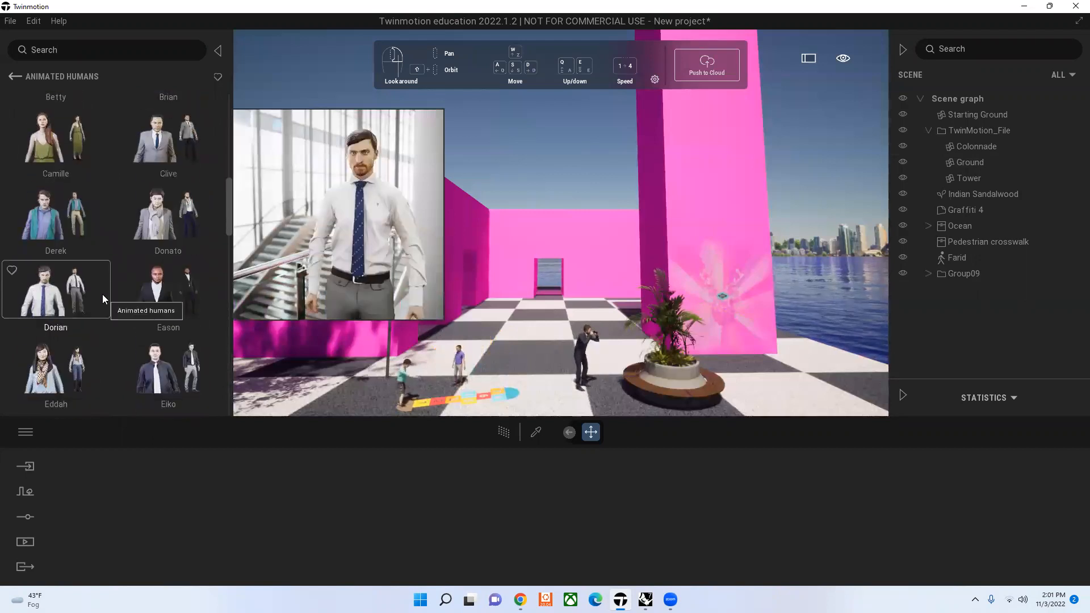
scroll(91, 314, down, 3)
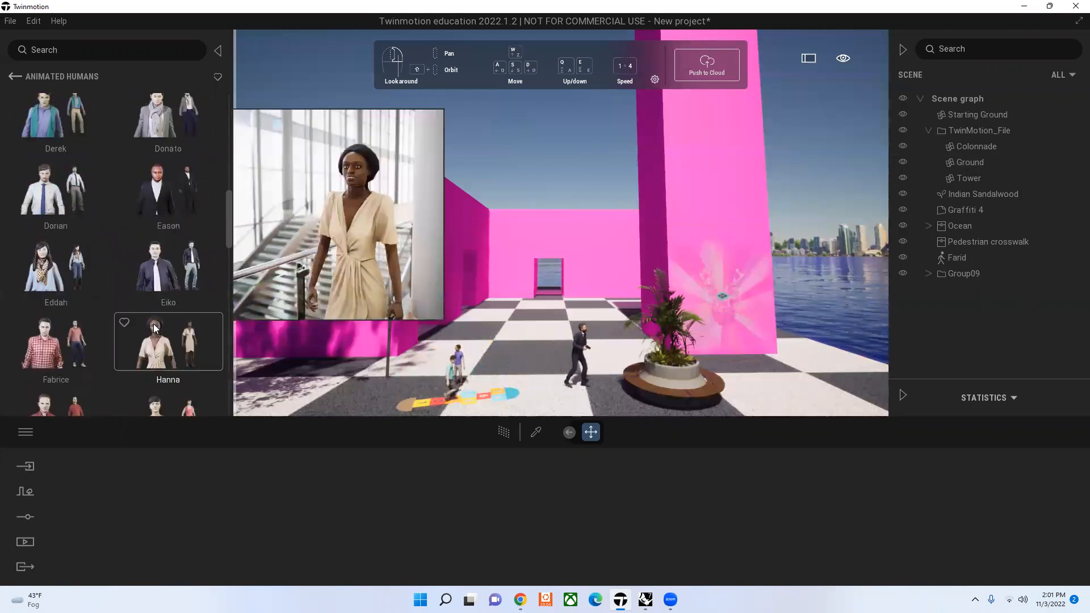
scroll(137, 299, down, 6)
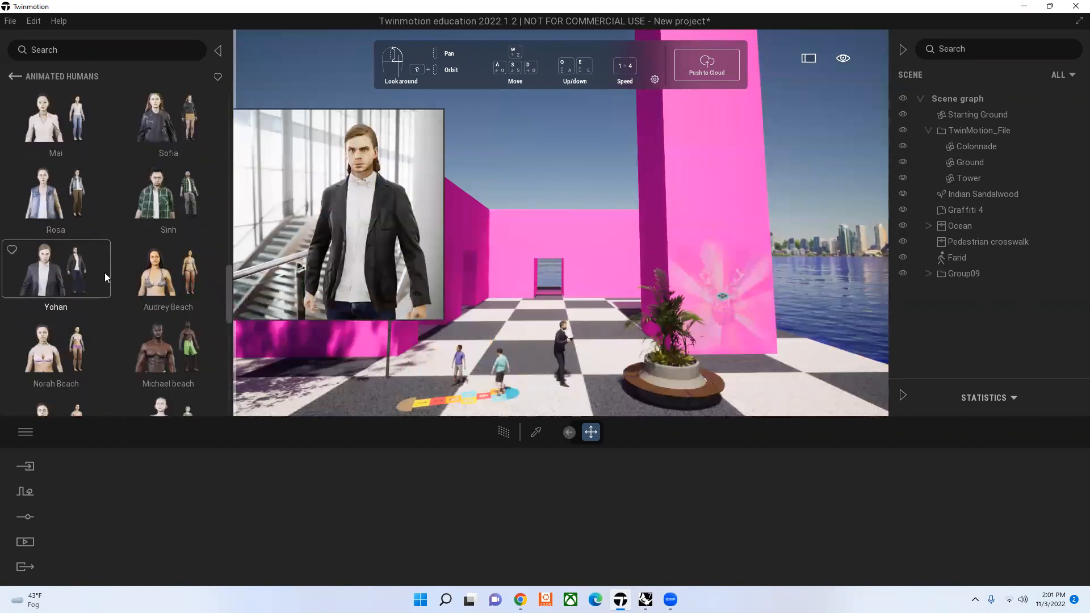
scroll(112, 170, down, 1)
mouse_move(38, 162)
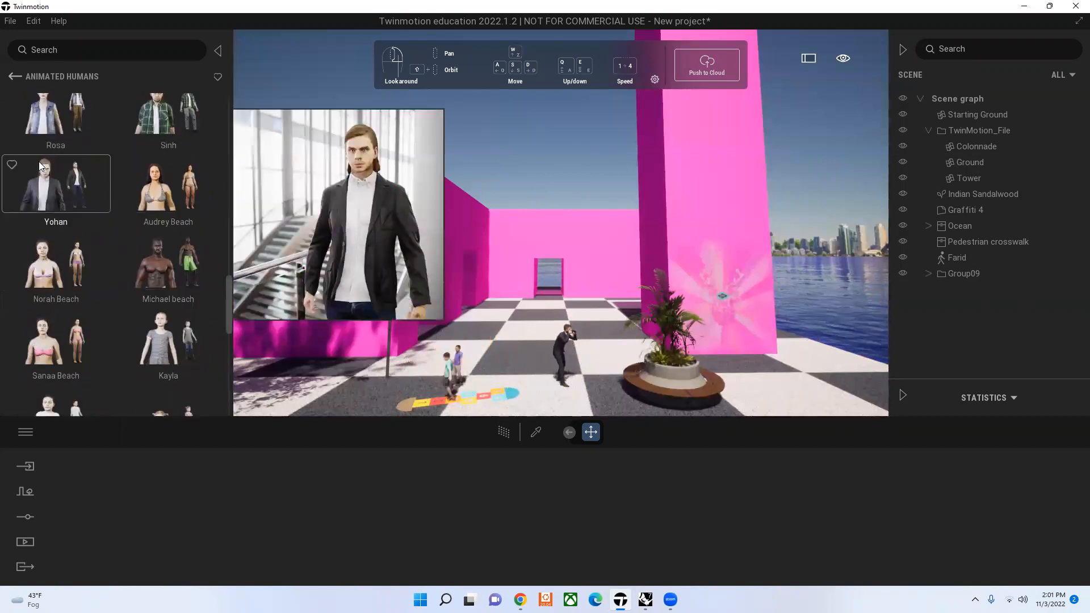
drag(166, 188, 828, 322)
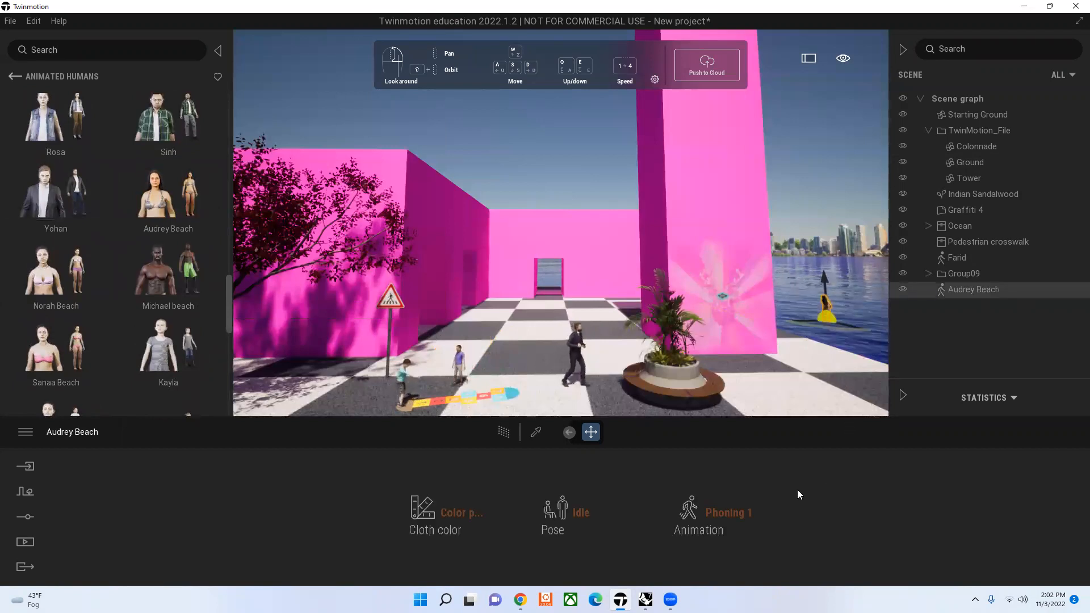
Step: Set Audrey Beach's pose to Special and her animation to Swimming 1
click(737, 513)
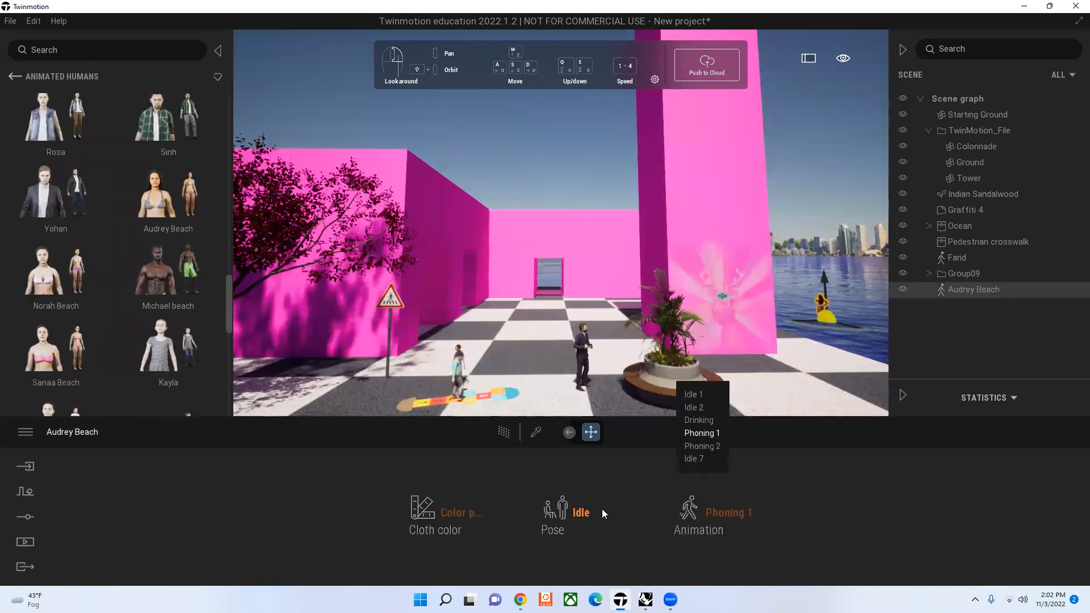
click(596, 513)
click(567, 446)
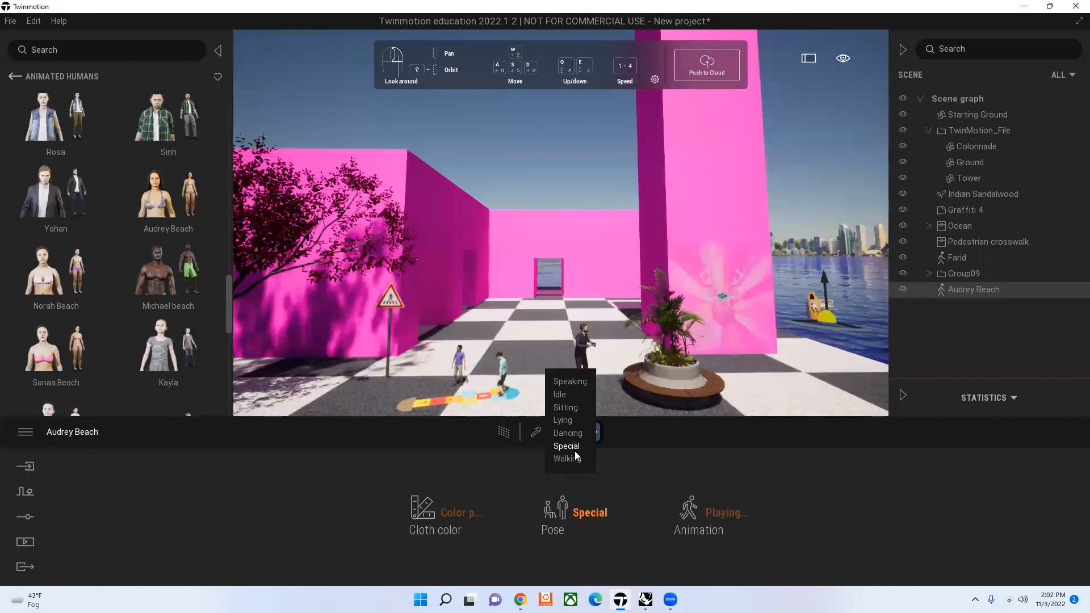
click(711, 515)
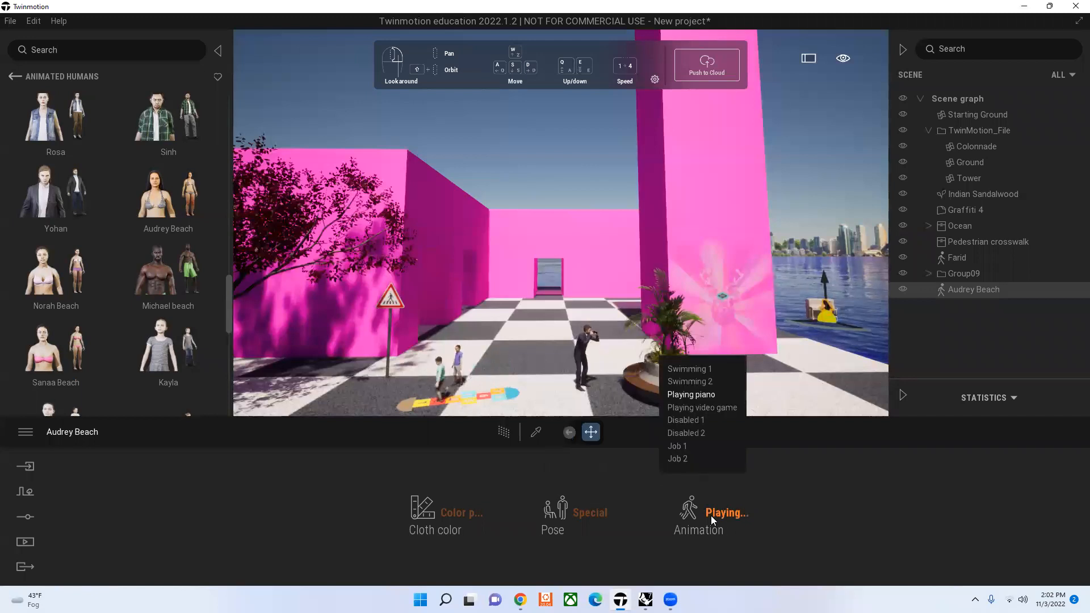
click(707, 369)
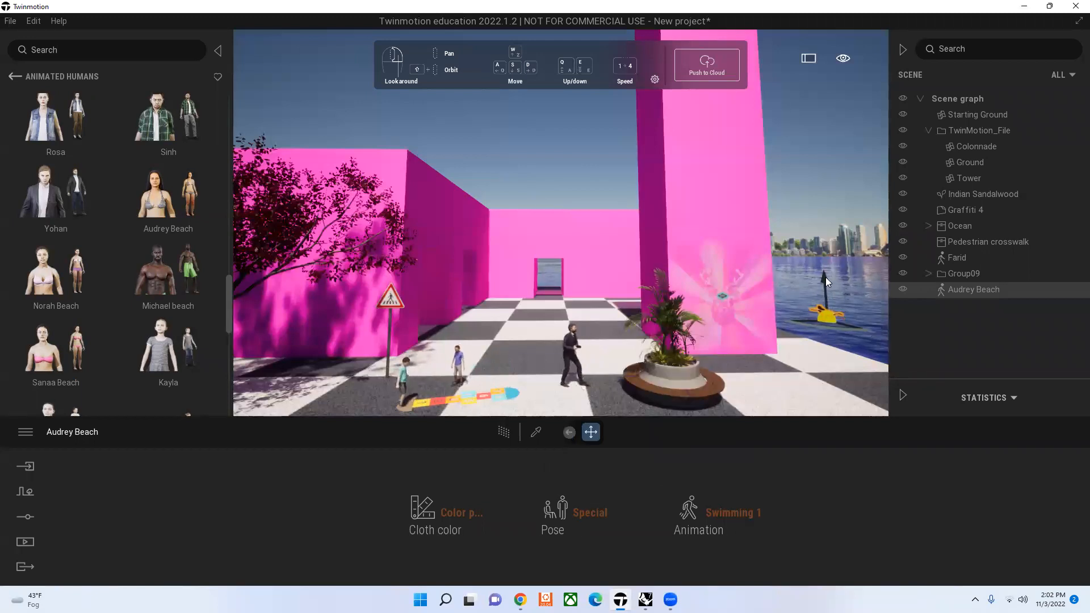
click(821, 171)
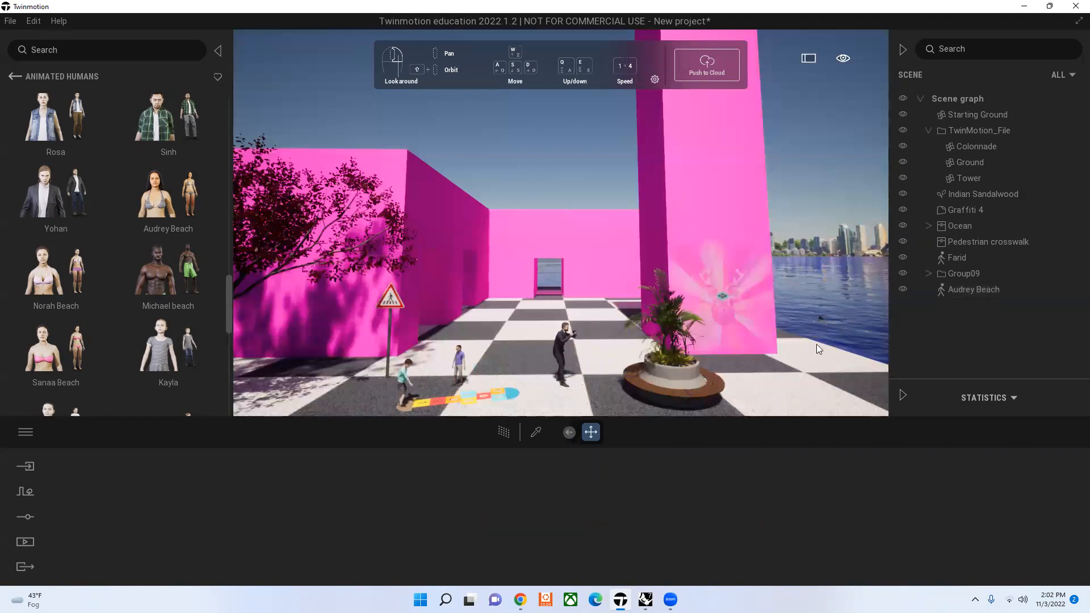
Step: Delete Audrey Beach from the water and Farid from the checkered ground
click(822, 318)
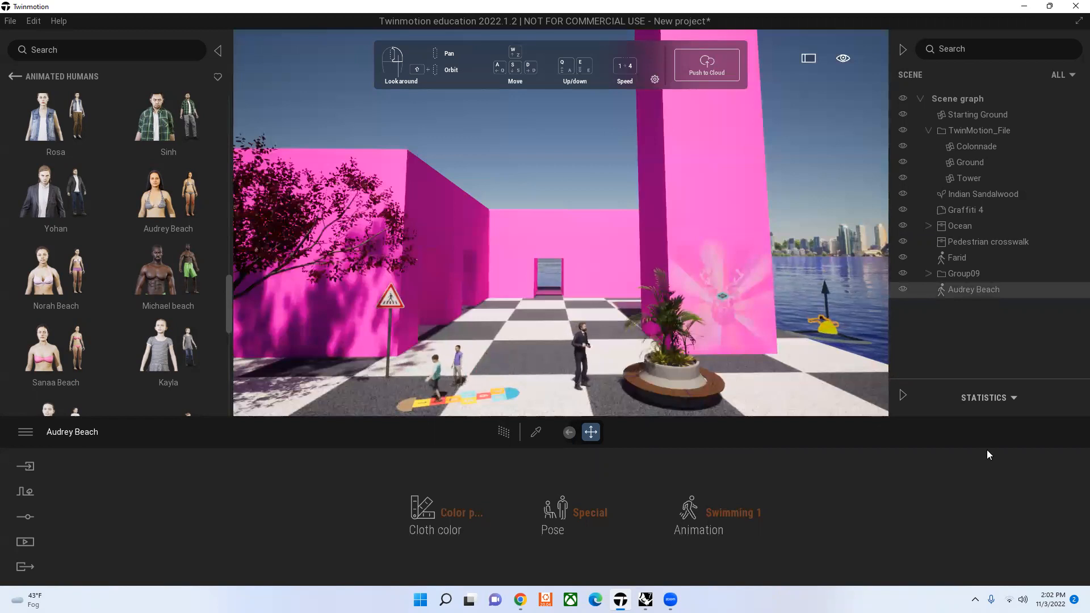
key(Delete)
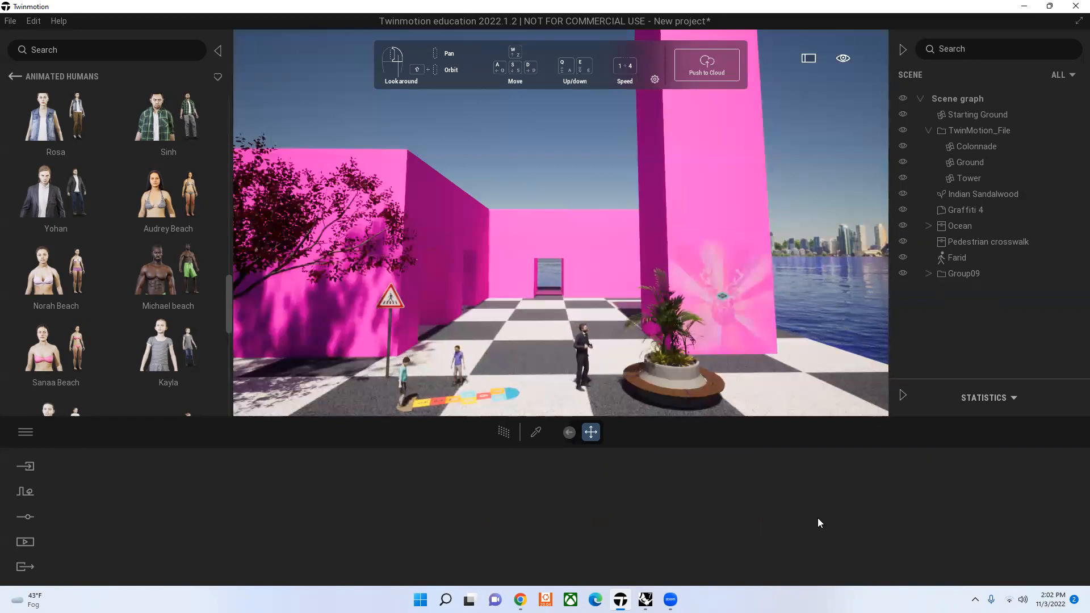
scroll(62, 250, down, 5)
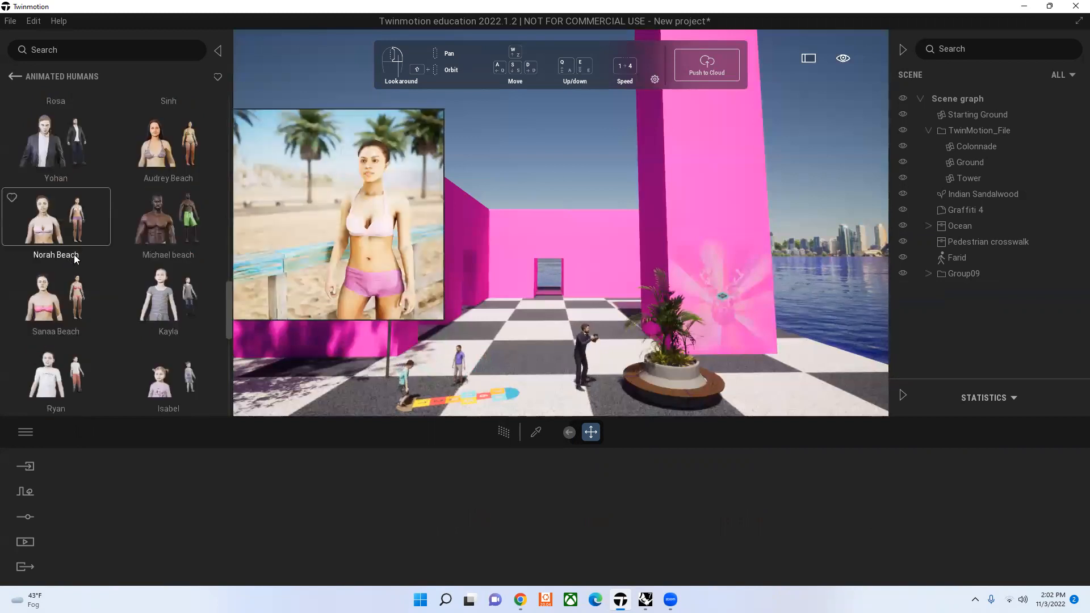
scroll(163, 358, down, 6)
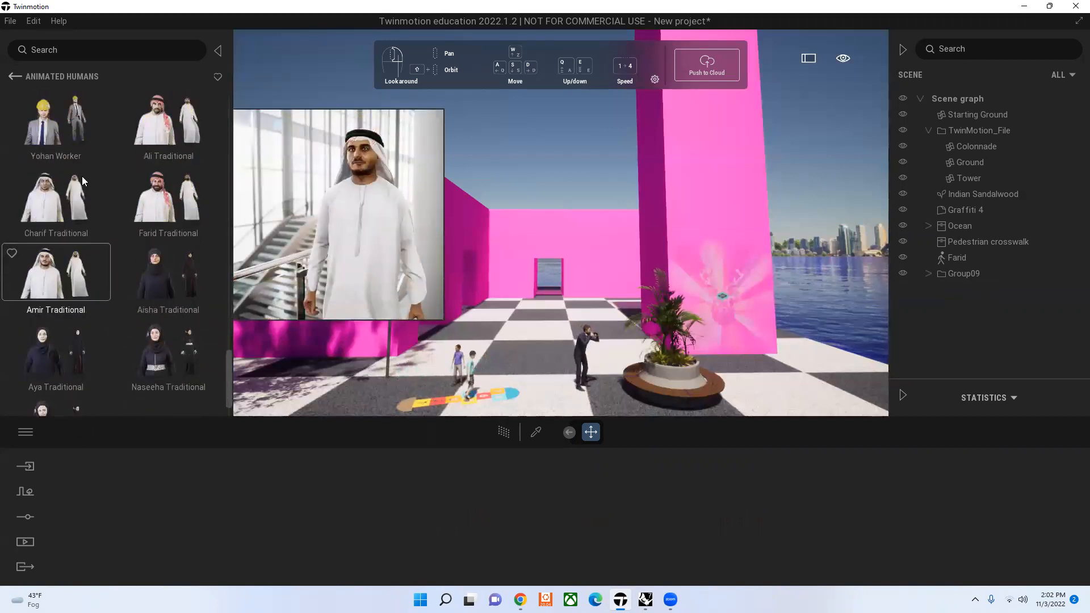
click(18, 75)
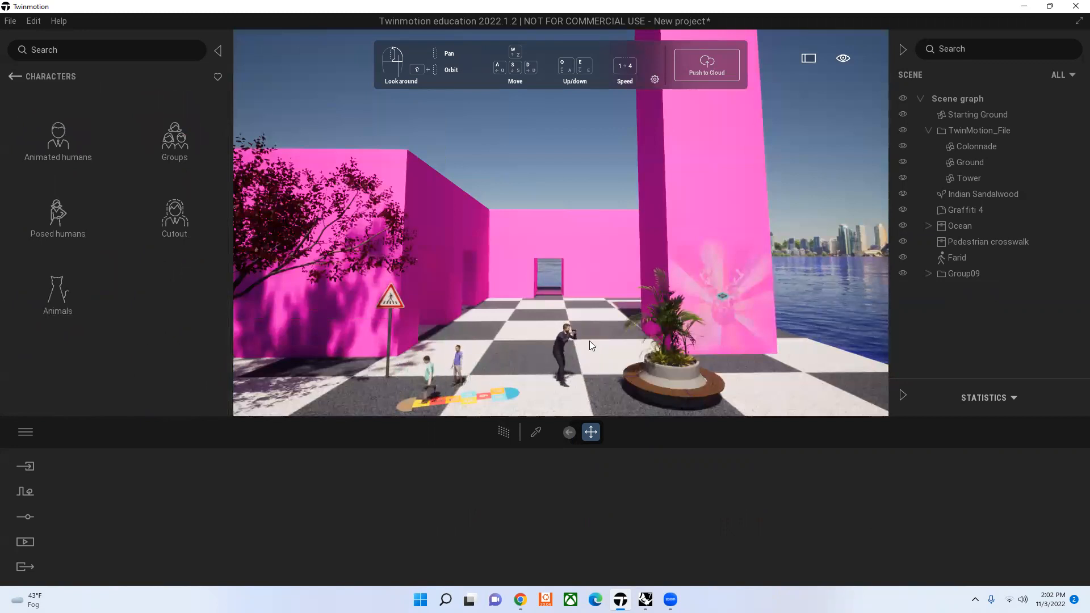
click(568, 339)
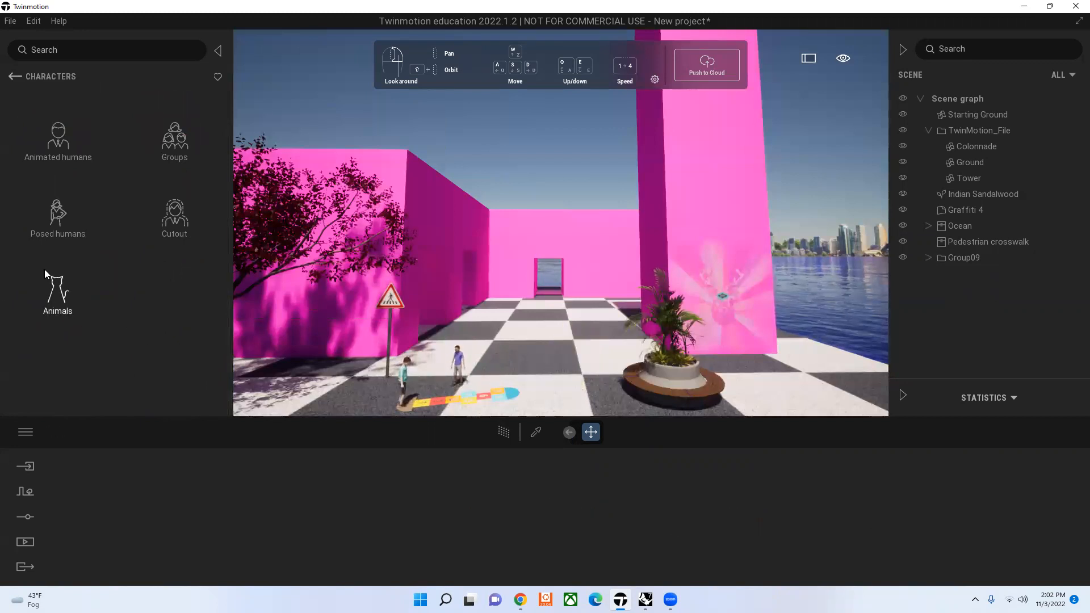
Step: Place the animal Wings in front of the back wall, just beside the doorway
click(60, 305)
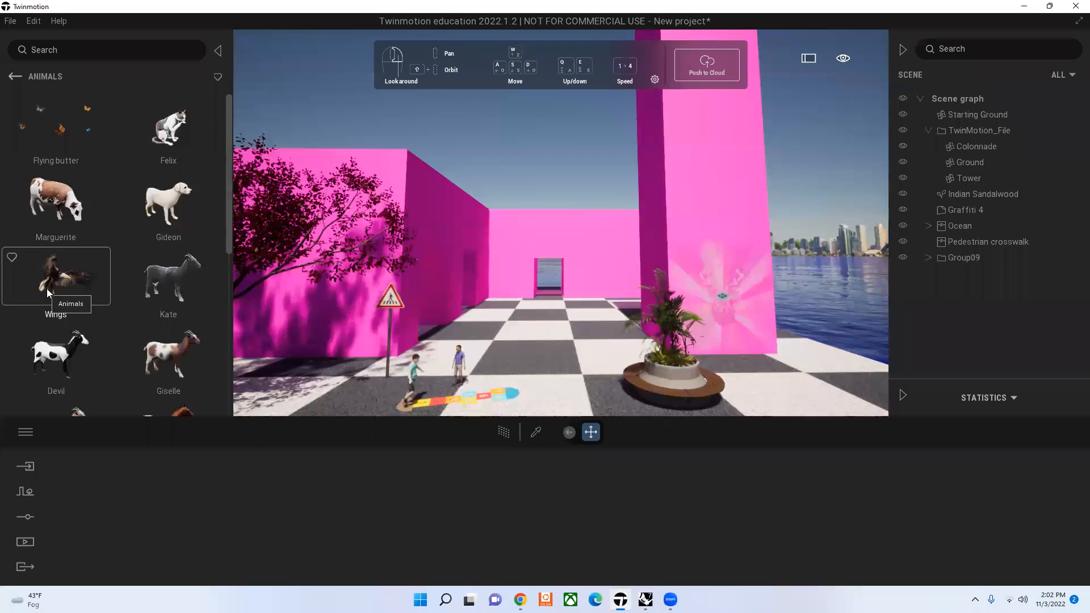
drag(47, 286, 520, 281)
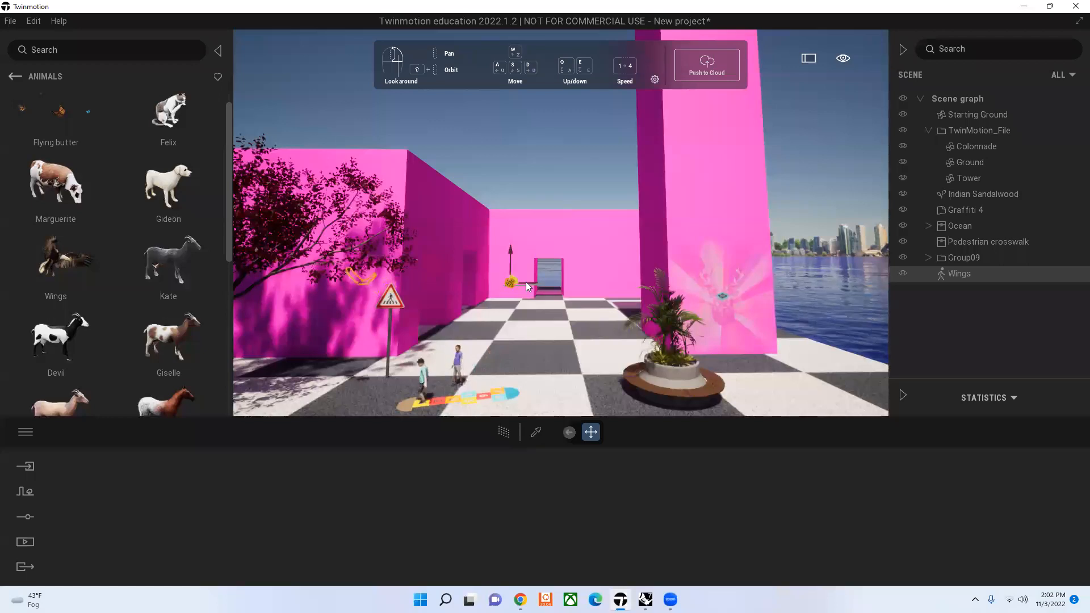
Step: Move the Wings bird from the back wall to beside the pink tower near the planter, and delete it from the scene
drag(525, 283, 667, 312)
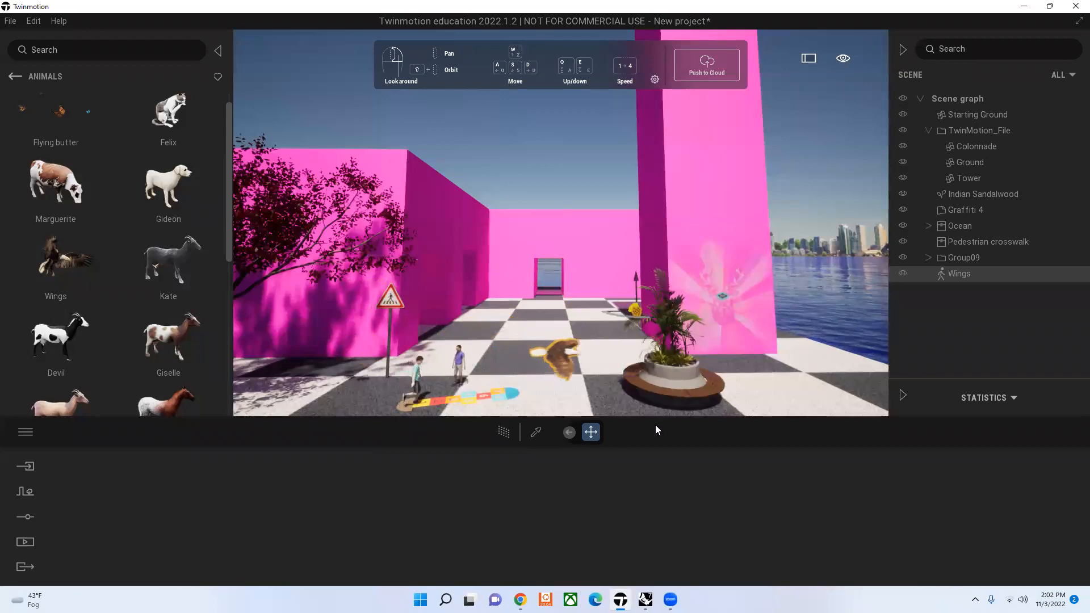
click(564, 180)
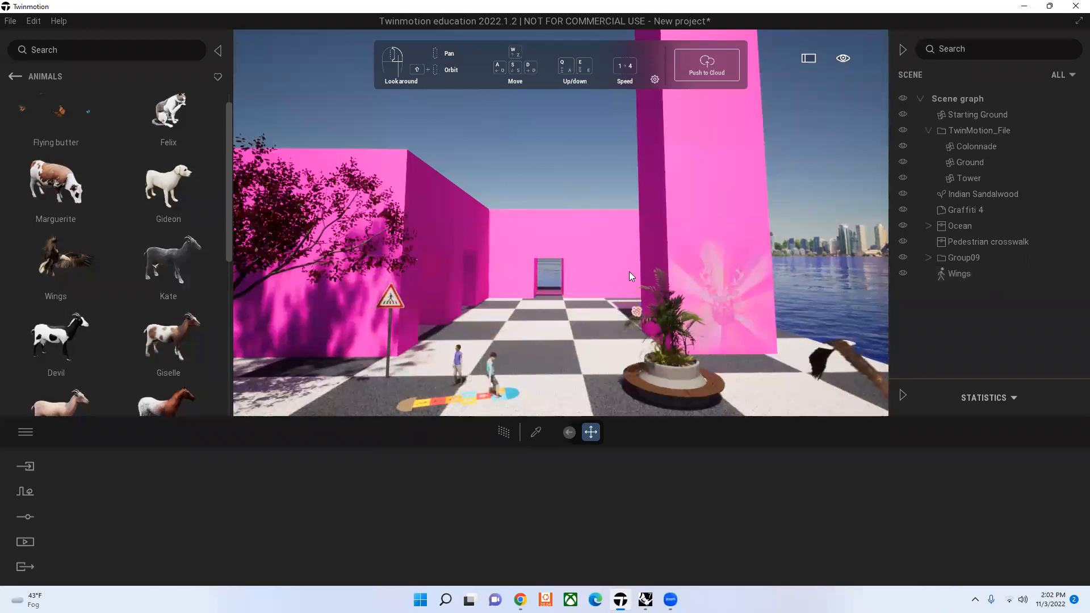
click(960, 274)
key(Delete)
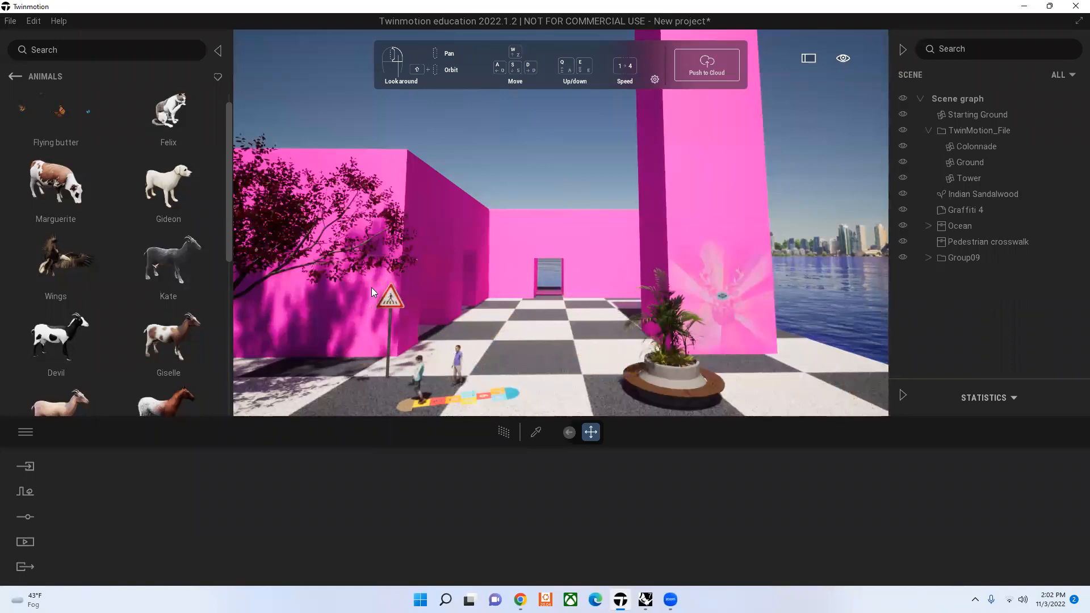
Step: Place the Flying butter animal on the checkered ground in front of the back doorway, and delete it from the scene
drag(61, 129, 563, 302)
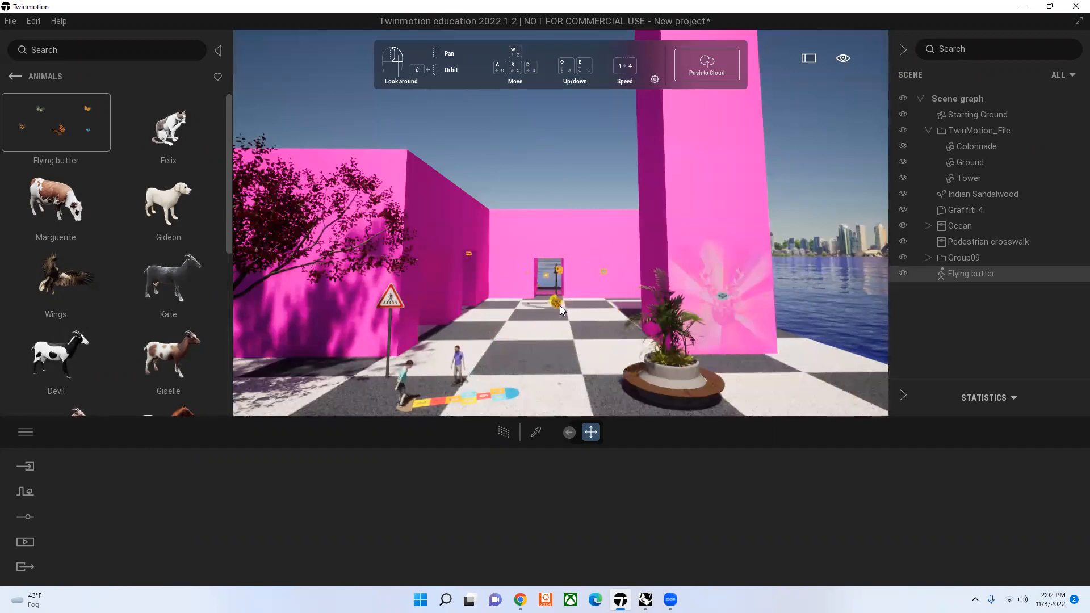
click(550, 175)
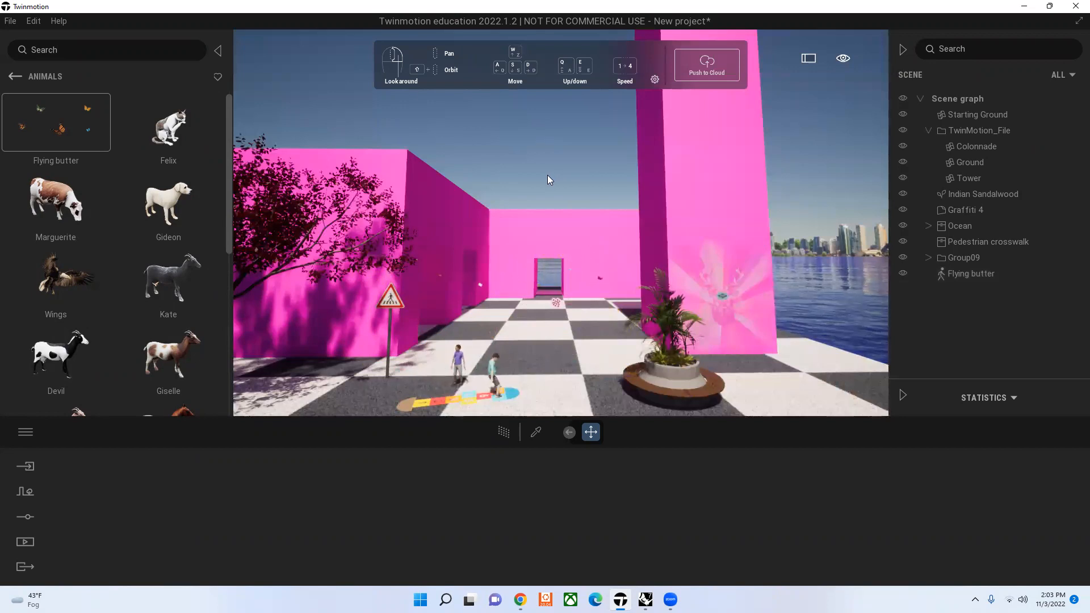
click(962, 276)
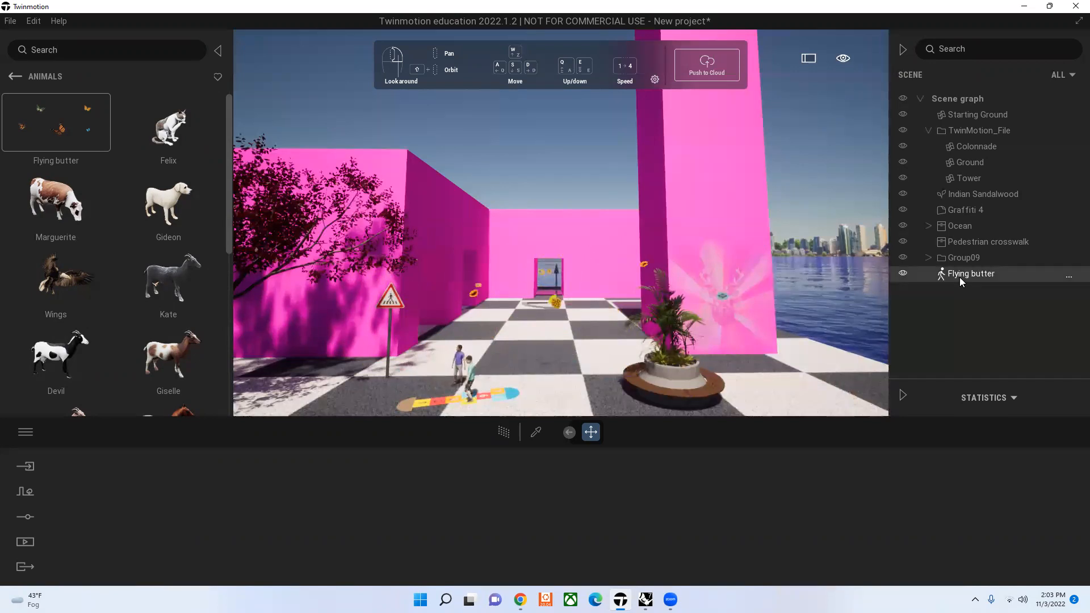
key(Delete)
Step: Place the animal Giselle on the checkered ground between the round planter bench and the water, in front of the tower's graffiti
scroll(161, 293, down, 2)
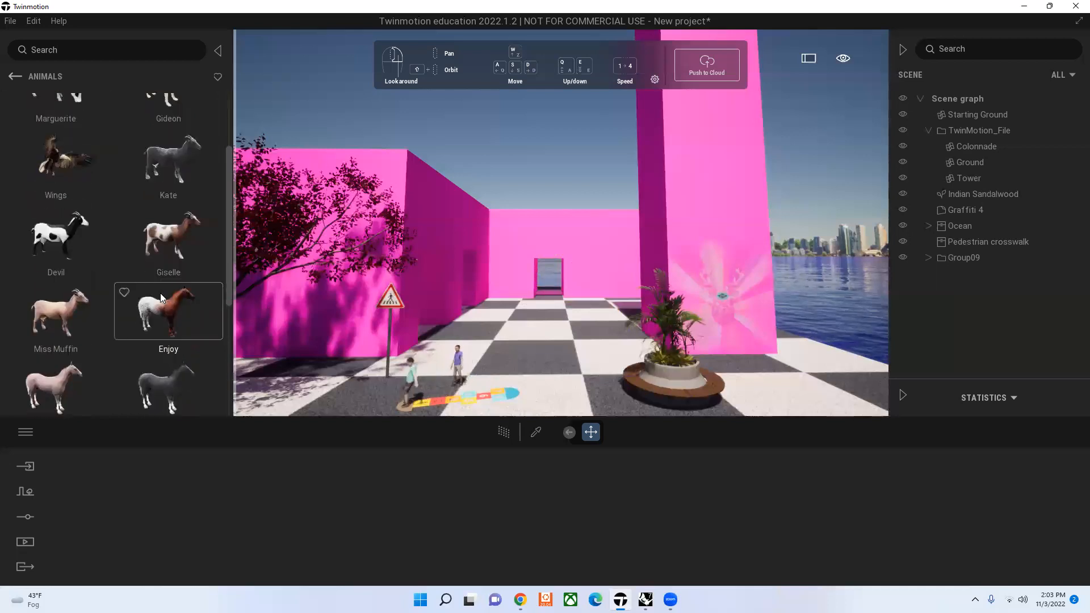
drag(175, 234, 768, 382)
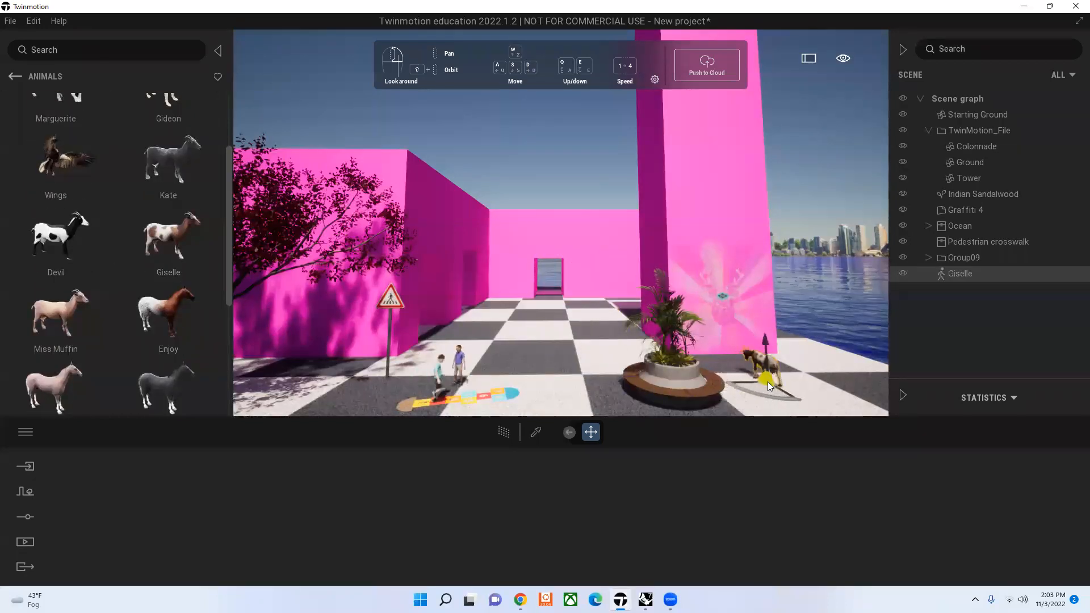
click(817, 180)
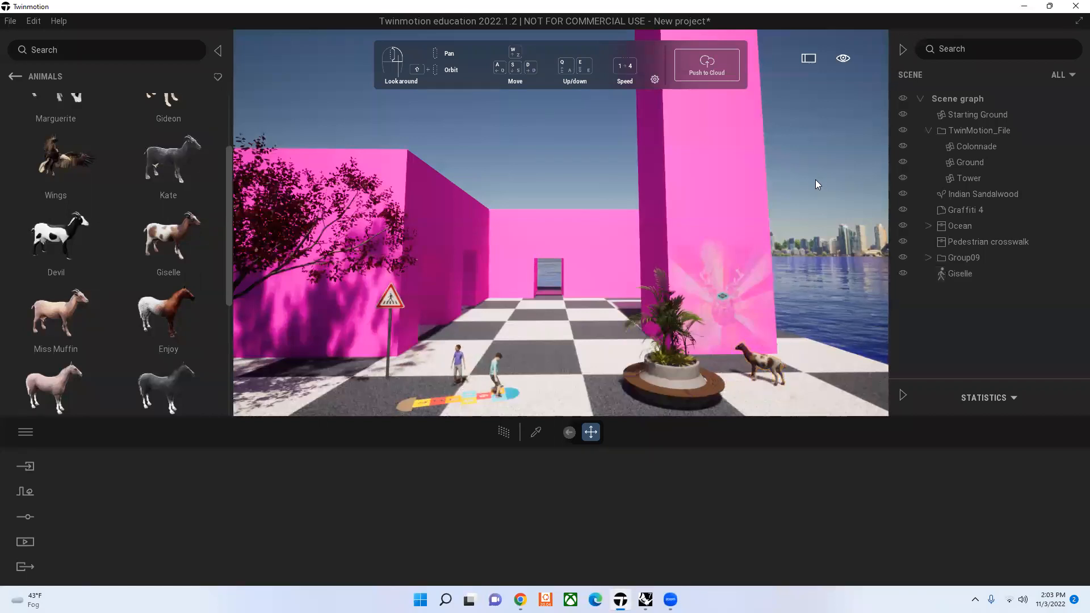
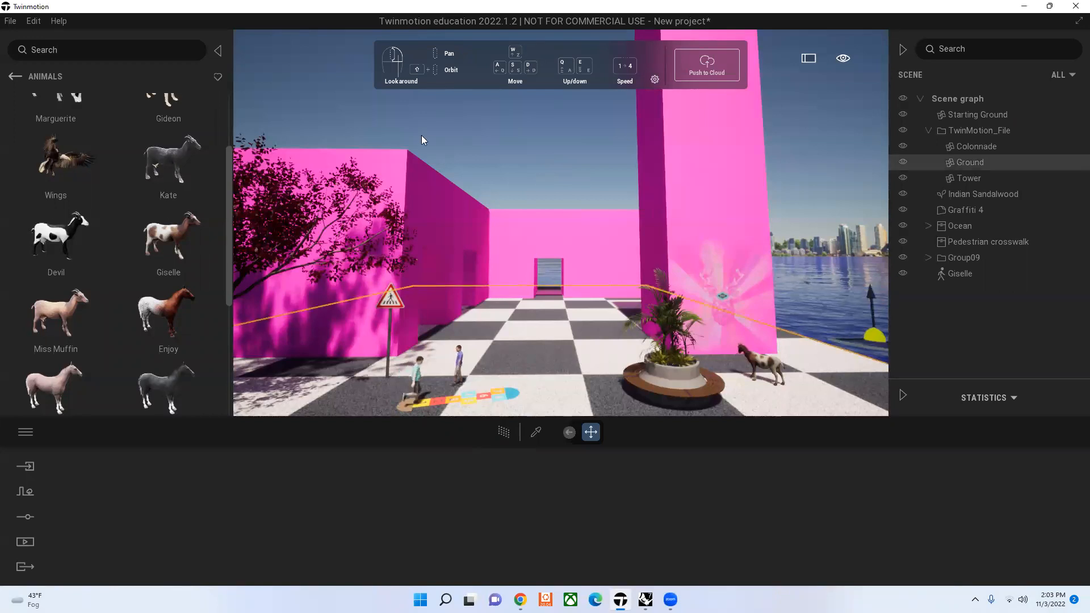
Step: Place the animal Wanda in the water beside the pink tower, and delete it from the scene
scroll(54, 304, down, 3)
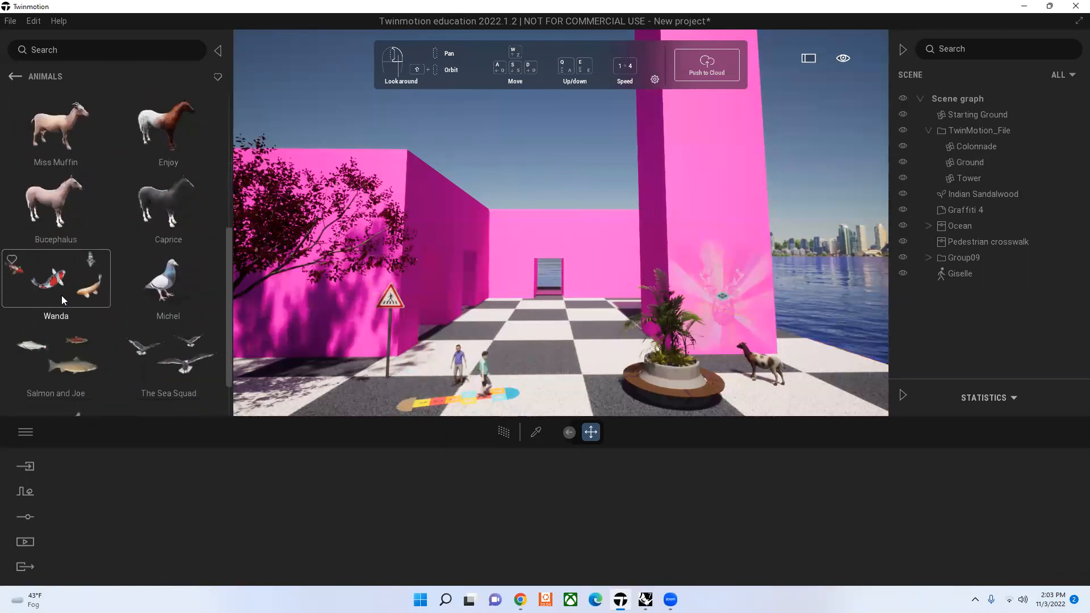
scroll(55, 287, down, 1)
drag(55, 246, 825, 324)
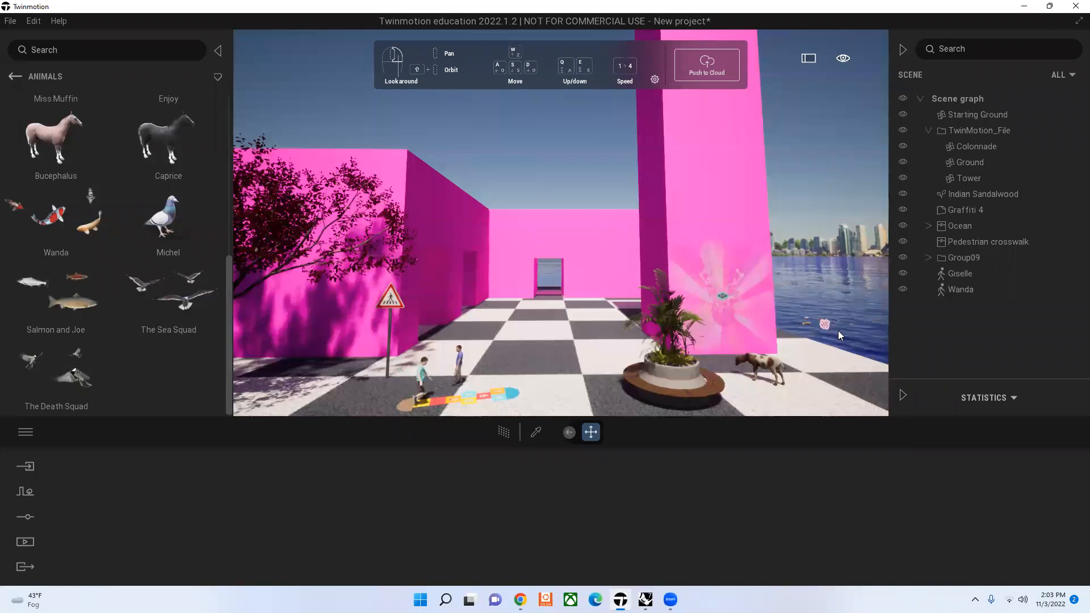
click(826, 323)
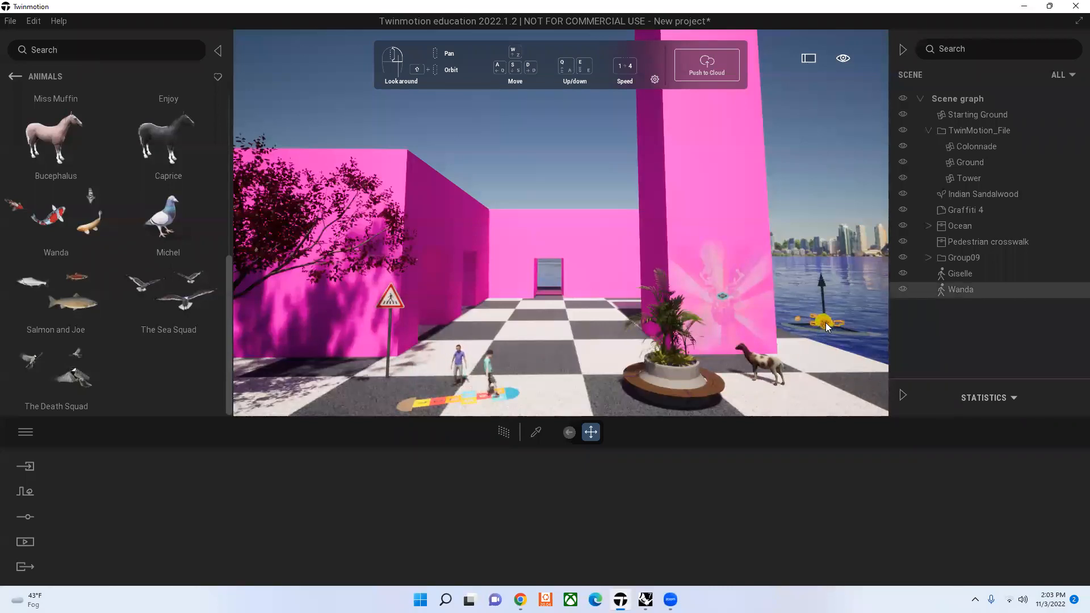
key(Delete)
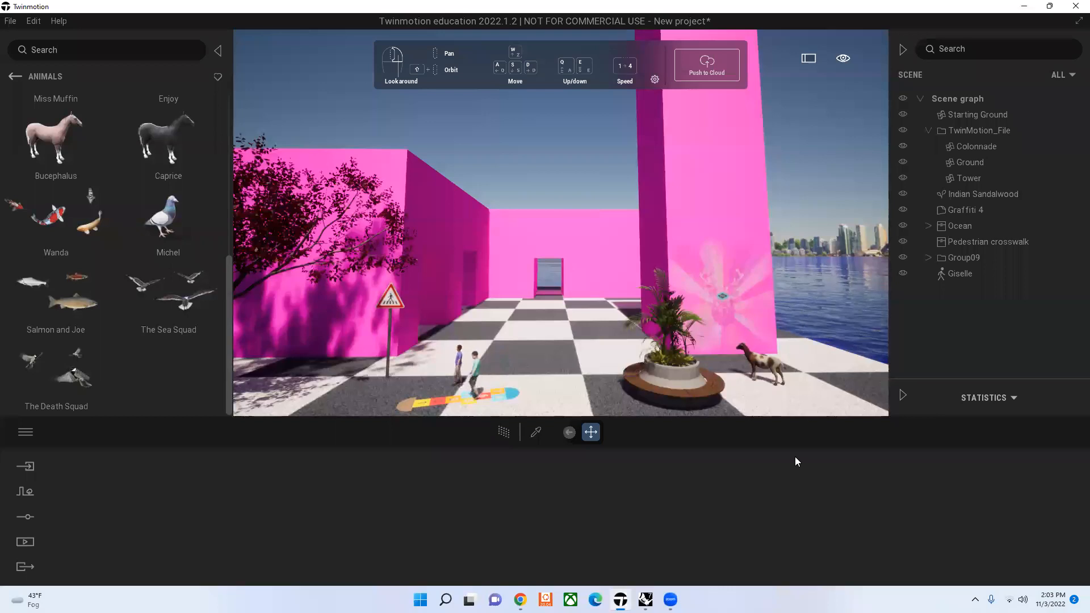
Step: Place the posed human Frank on the checkered ground in front of the back doorway and select it
scroll(52, 229, up, 5)
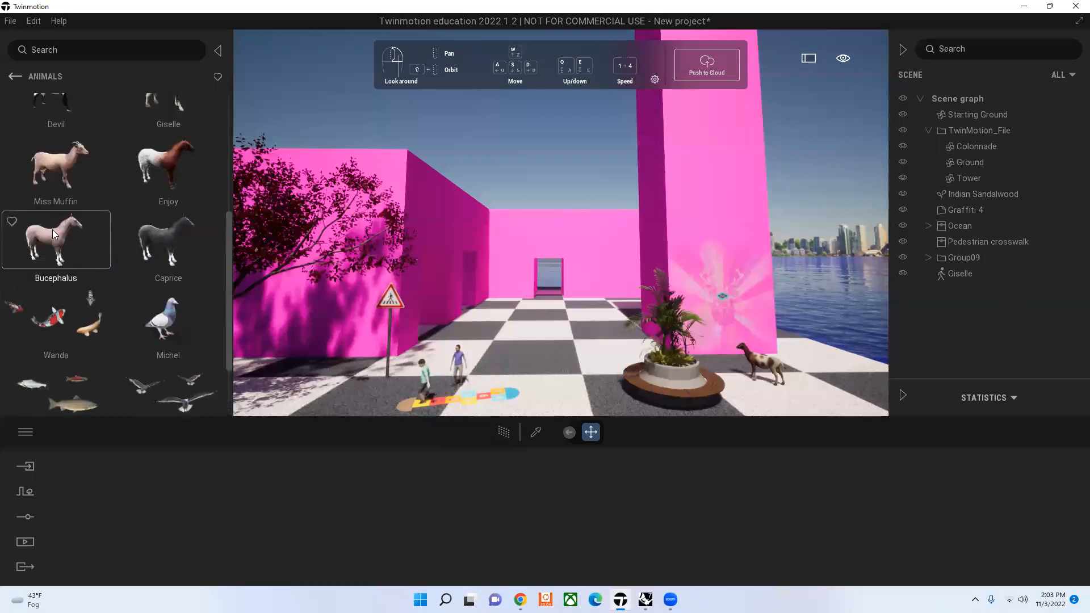
click(17, 77)
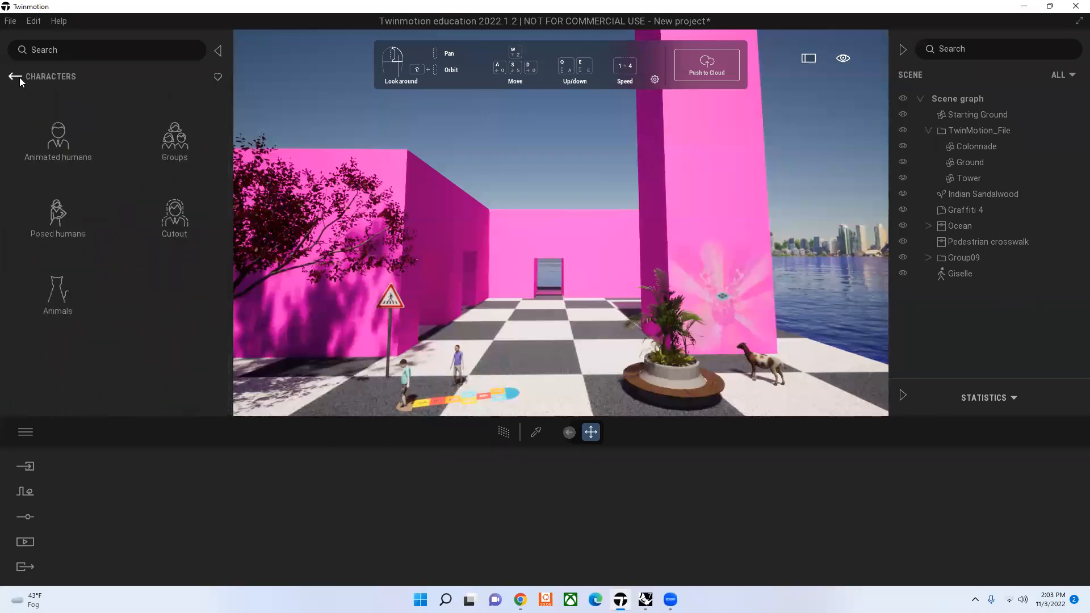
click(62, 212)
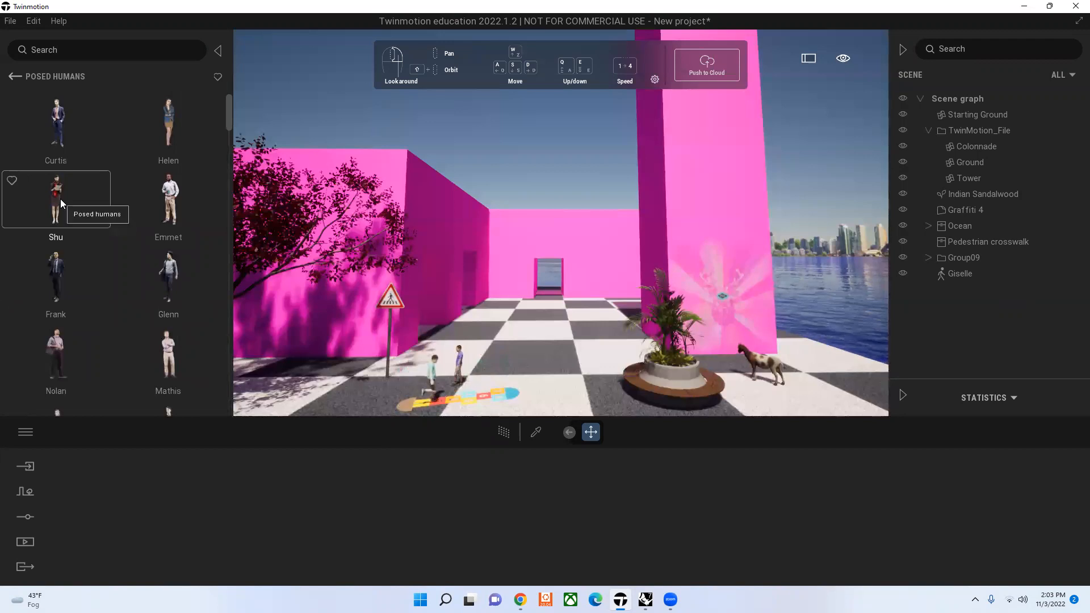
drag(59, 289, 628, 327)
click(552, 125)
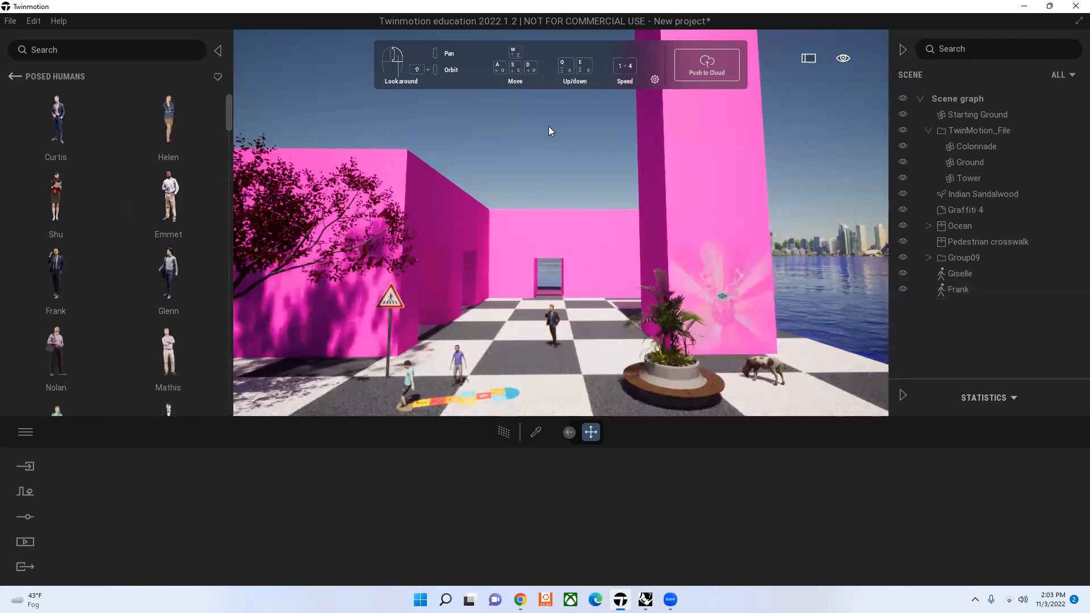
click(553, 314)
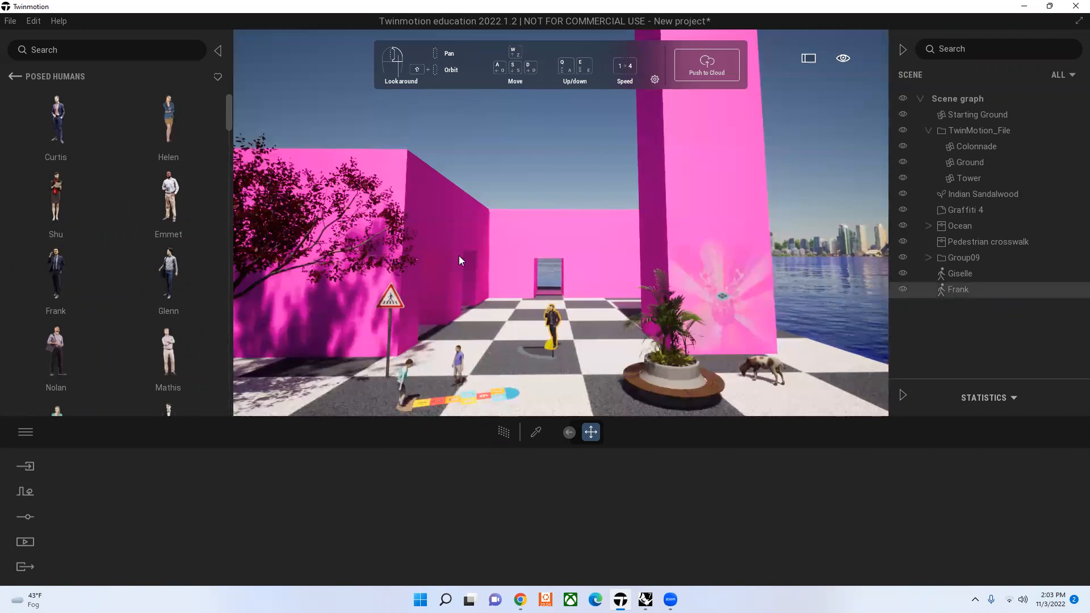
Step: Place the cutout character Hisa walking 03 on the ground next to the pedestrian crossing sign
click(14, 78)
click(176, 217)
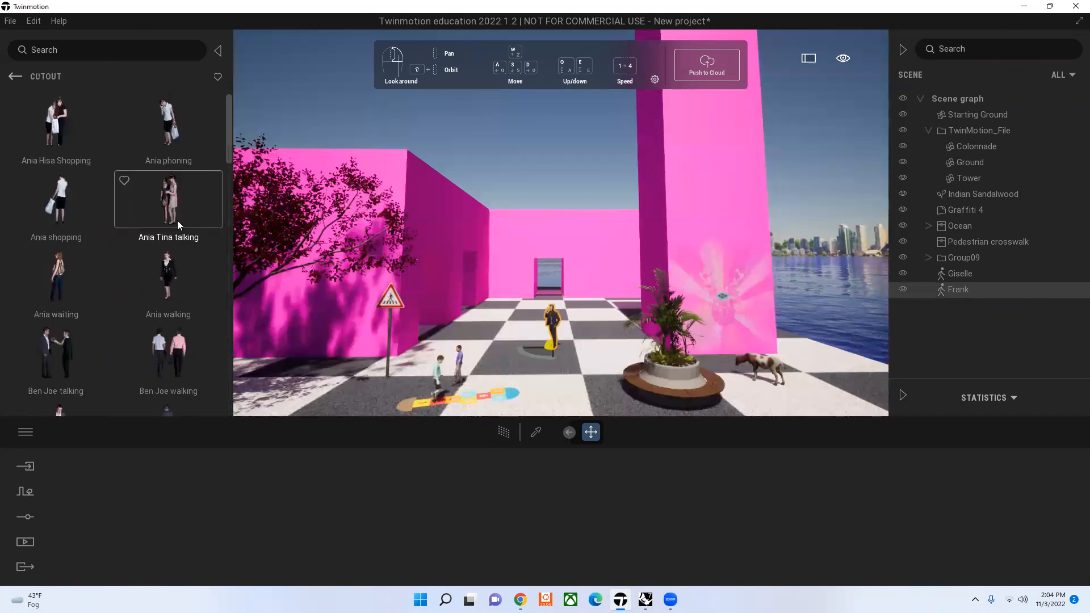
scroll(180, 310, down, 6)
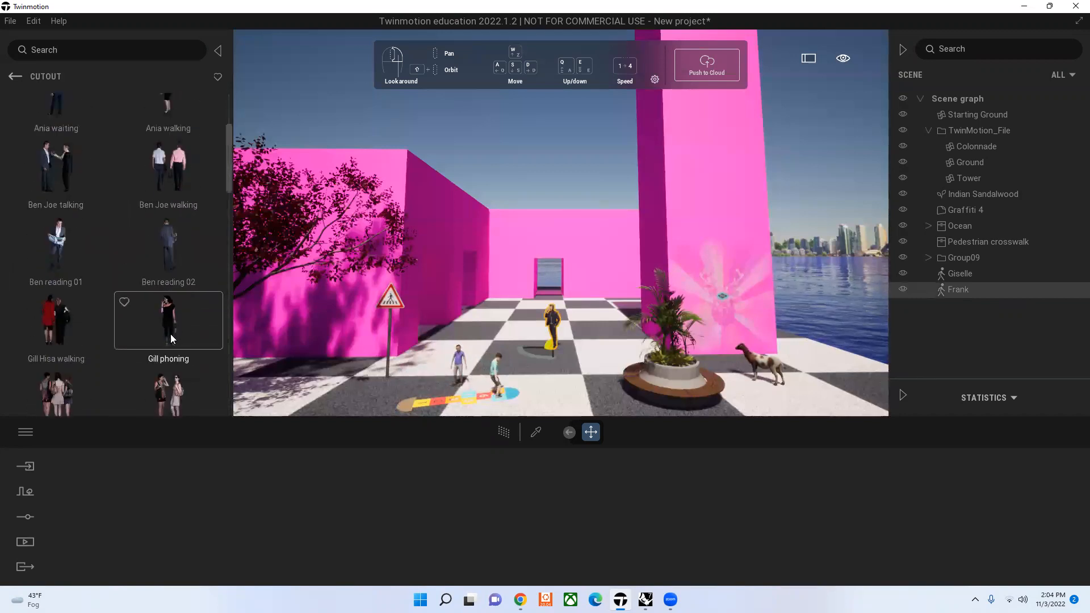
scroll(171, 335, down, 5)
drag(168, 297, 364, 409)
click(553, 169)
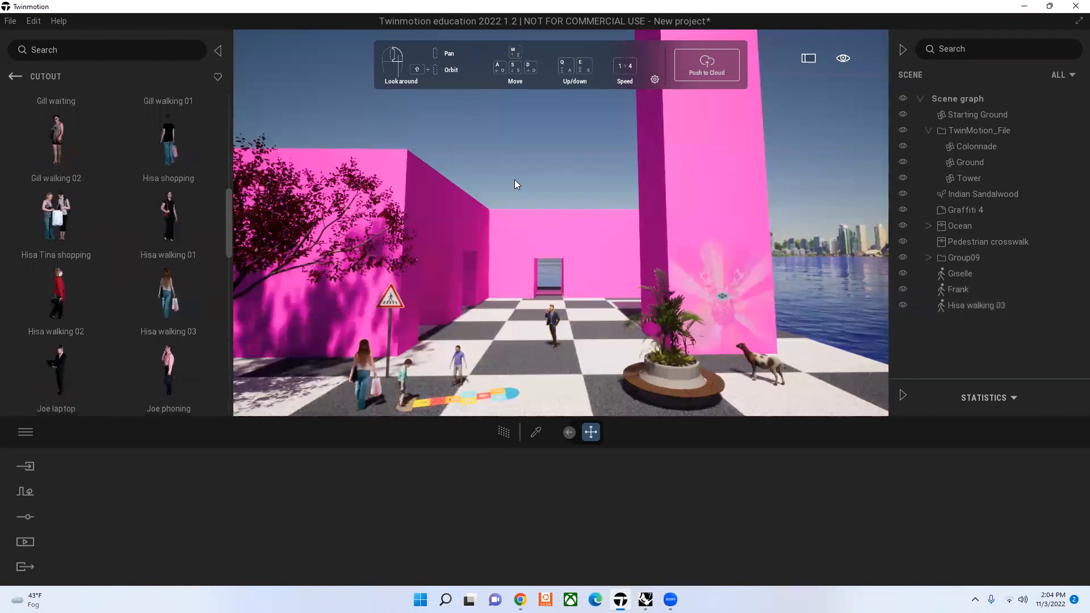
Step: Delete the Hisa walking 03 cutout and the posed human Frank from the scene
click(363, 367)
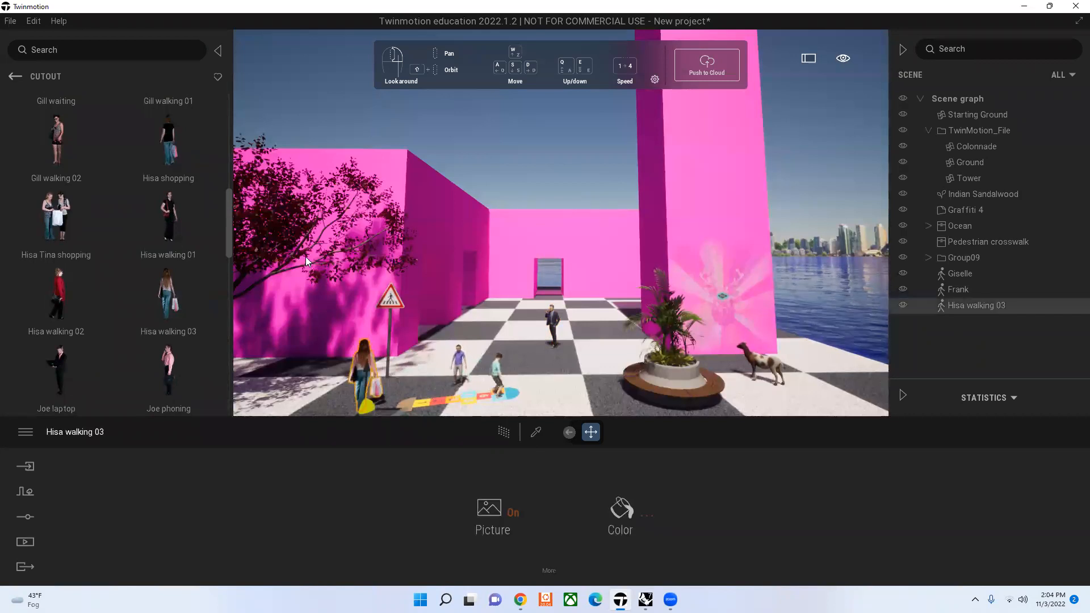
key(Delete)
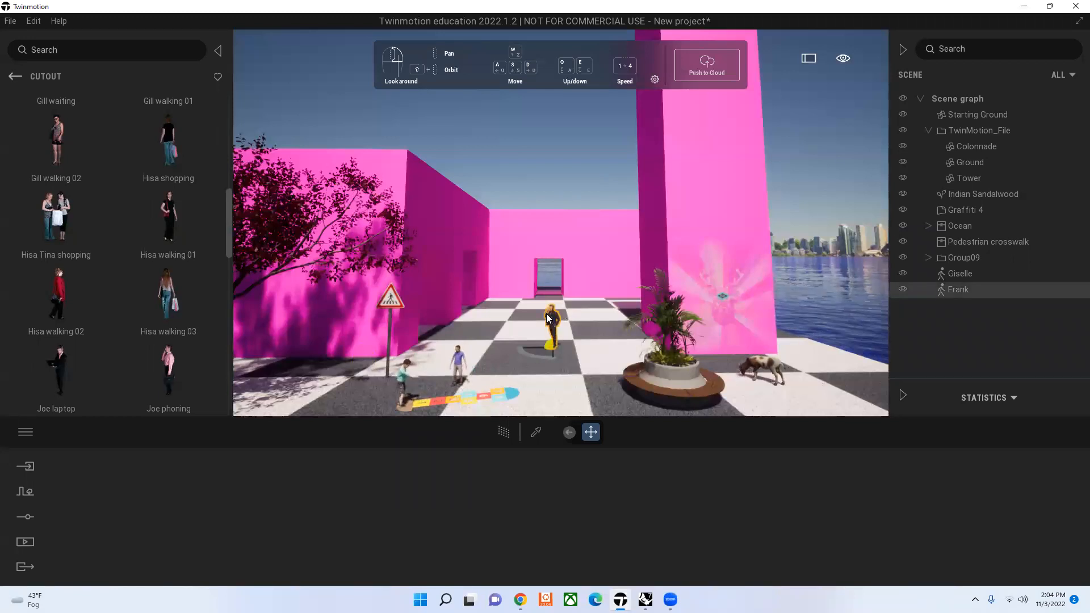
key(Delete)
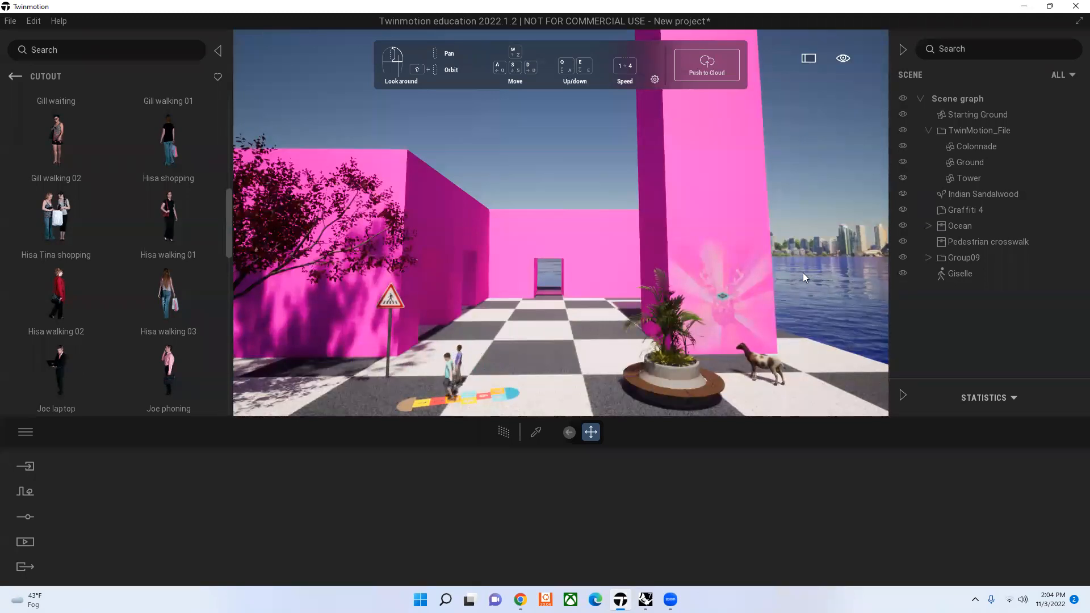
click(16, 77)
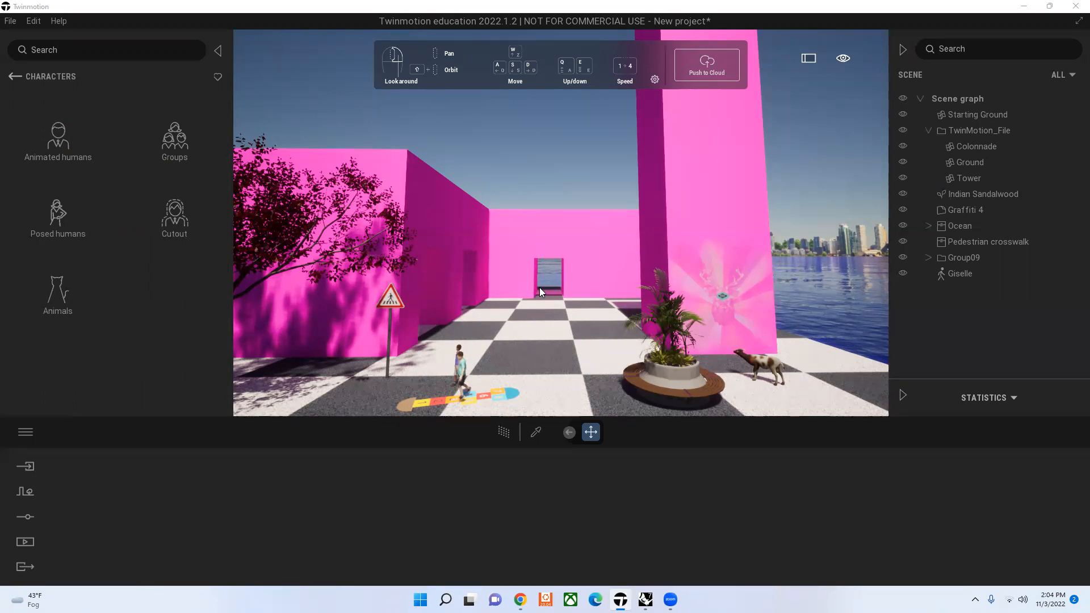
click(521, 600)
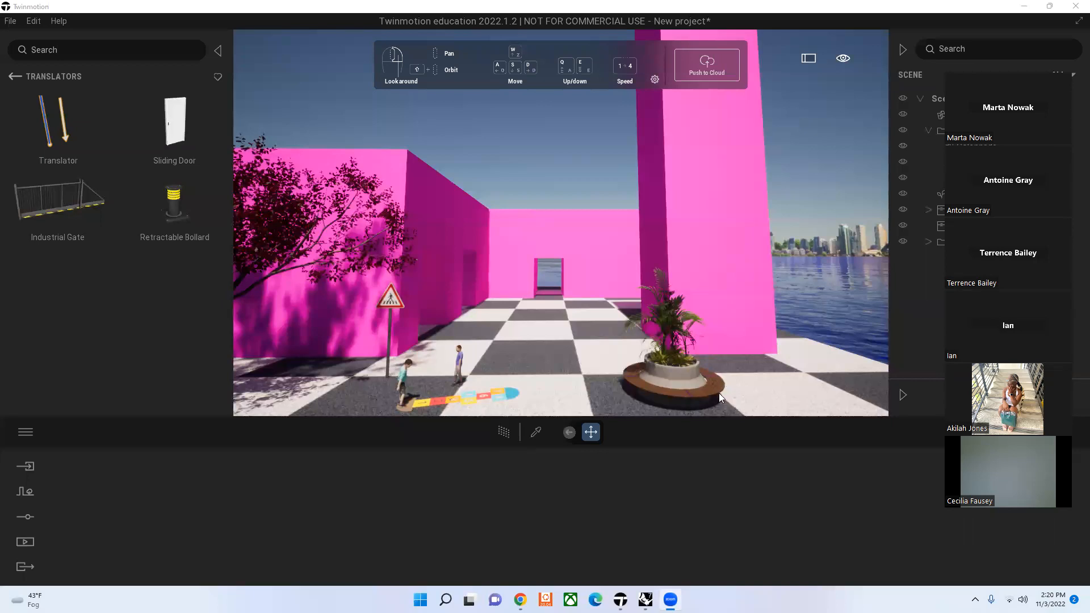
Step: Review the library's main categories and the tool types offered in its Tools category
click(14, 77)
click(14, 76)
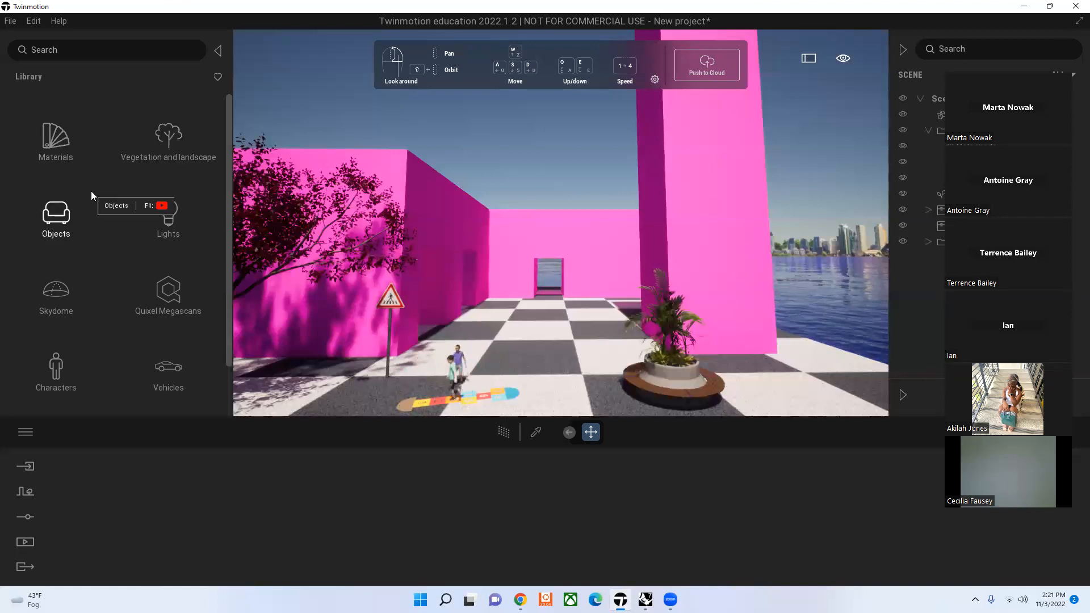
scroll(91, 190, down, 1)
scroll(99, 186, up, 1)
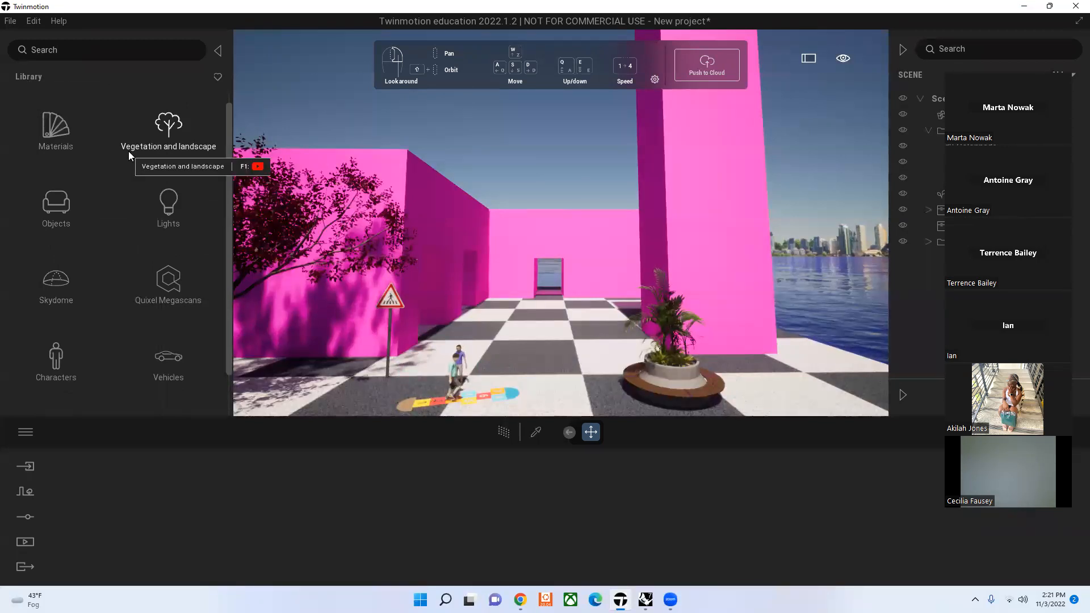
scroll(128, 151, down, 2)
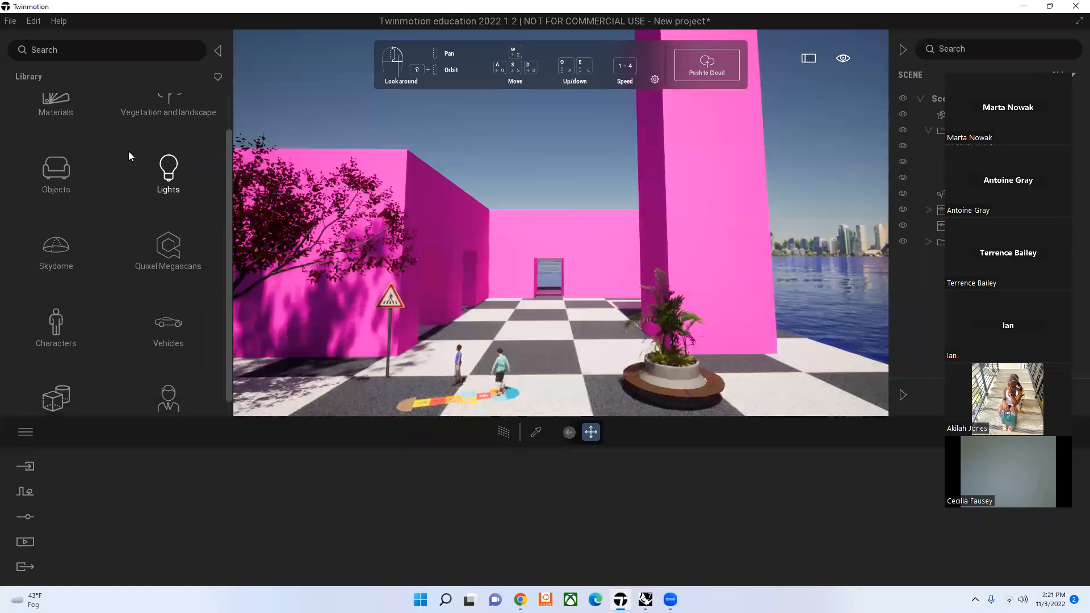
click(61, 388)
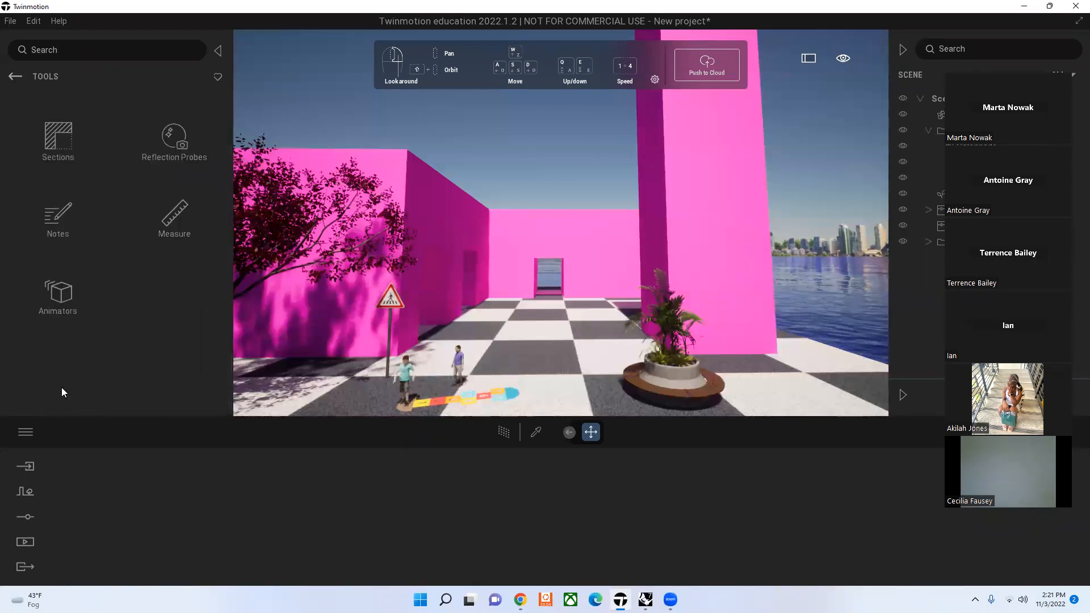
click(10, 77)
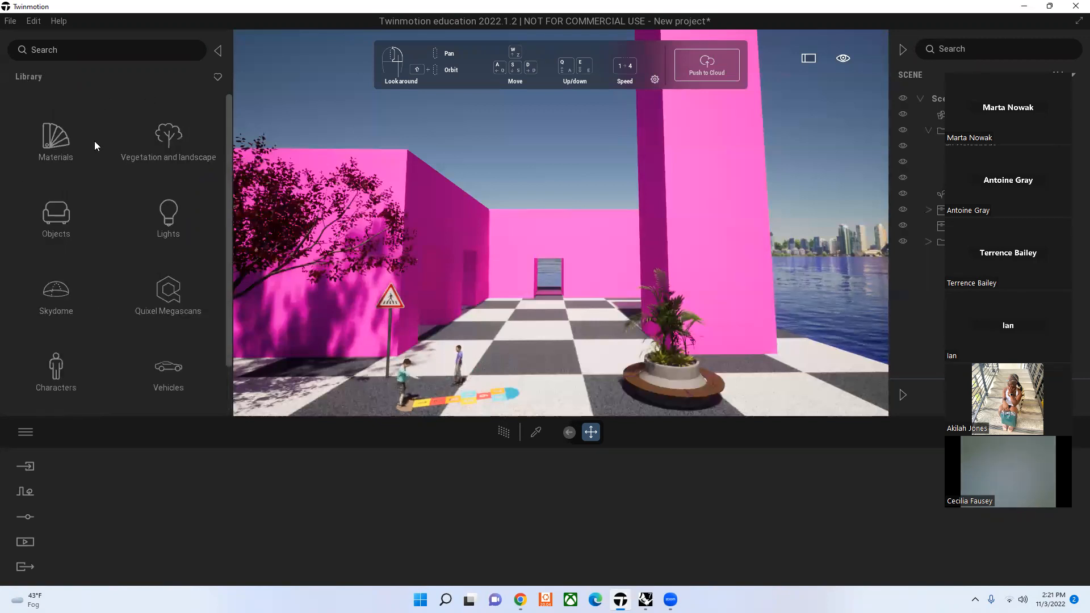
scroll(121, 370, down, 2)
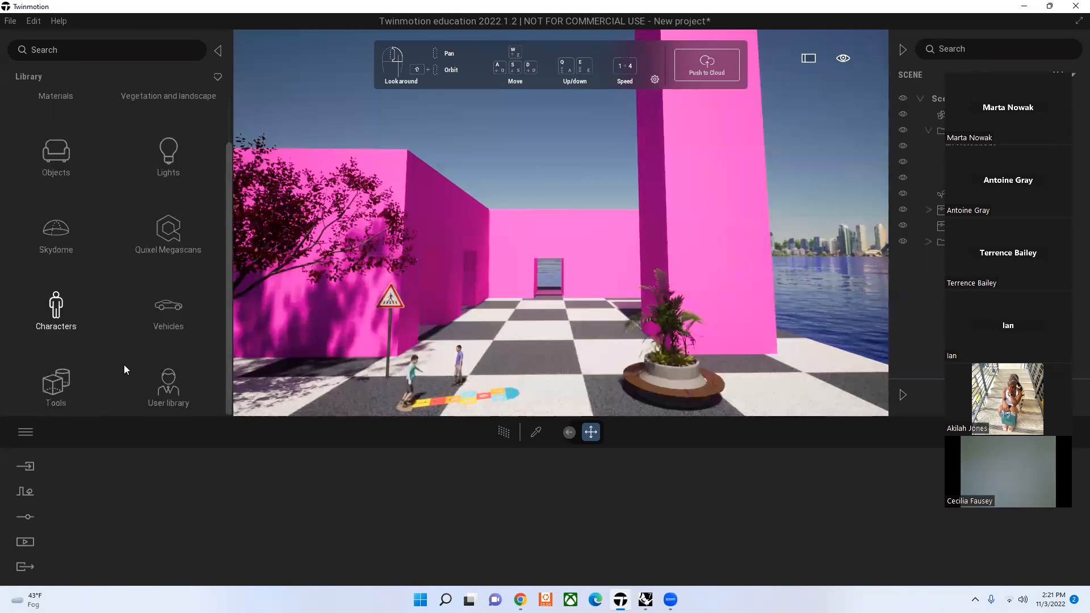
Step: Place the Sliding Door translator from the animator tools on the checkered ground between the hopscotch and the round planter bench
click(74, 390)
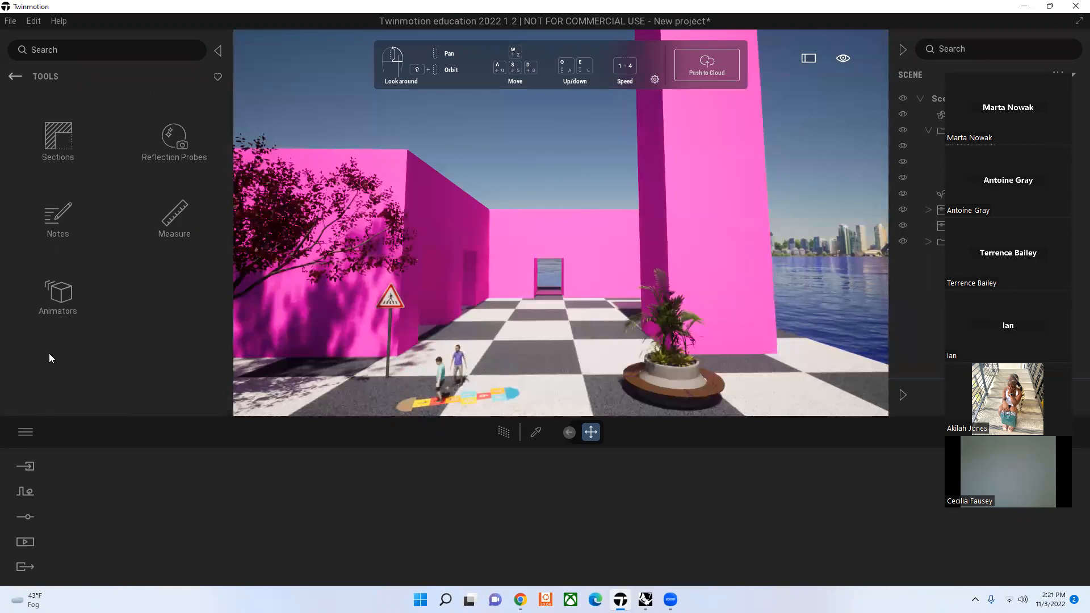
click(57, 298)
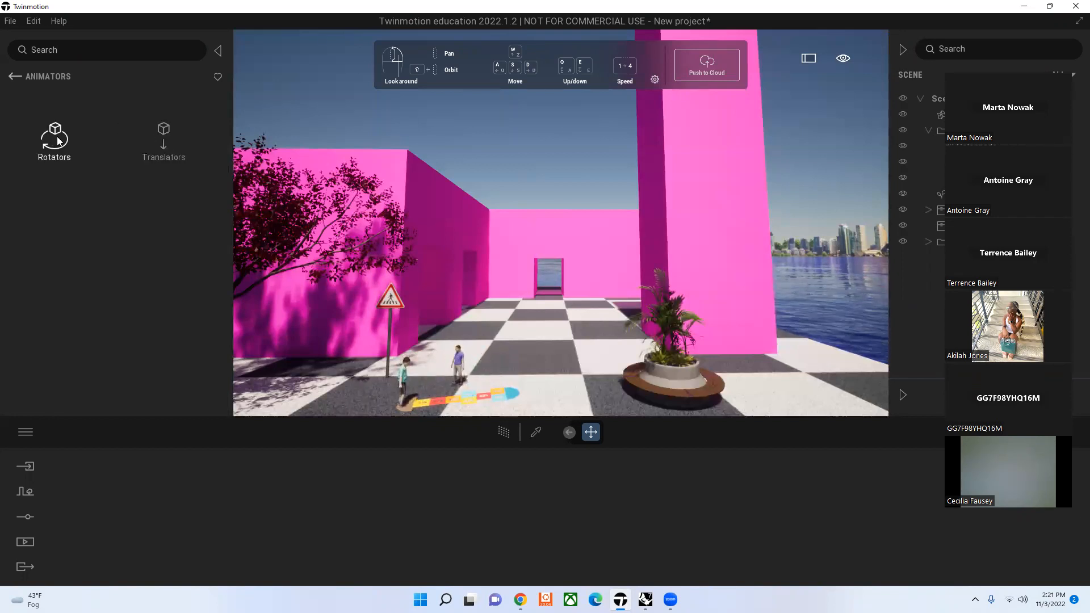
click(167, 145)
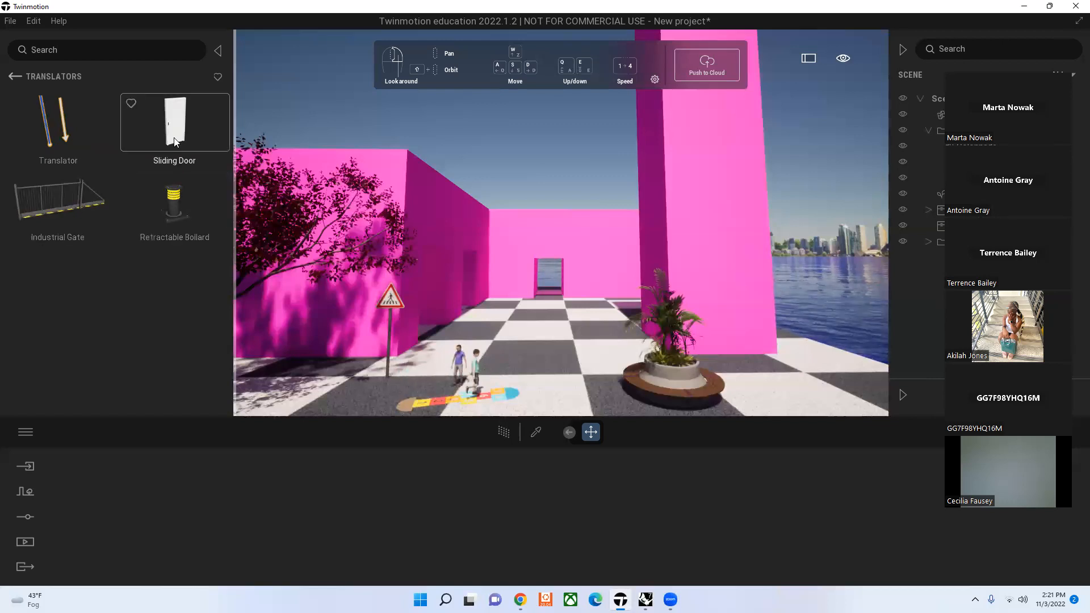
drag(186, 130, 591, 398)
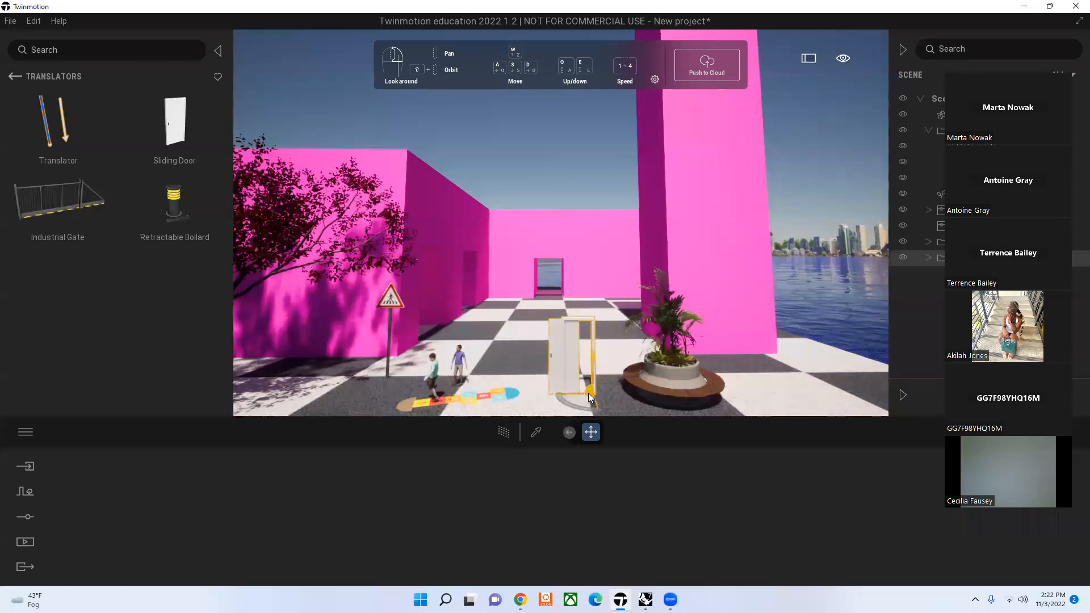
click(548, 135)
Step: Examine the sliding door's motion up close, and delete the door from the scene
scroll(580, 397, up, 3)
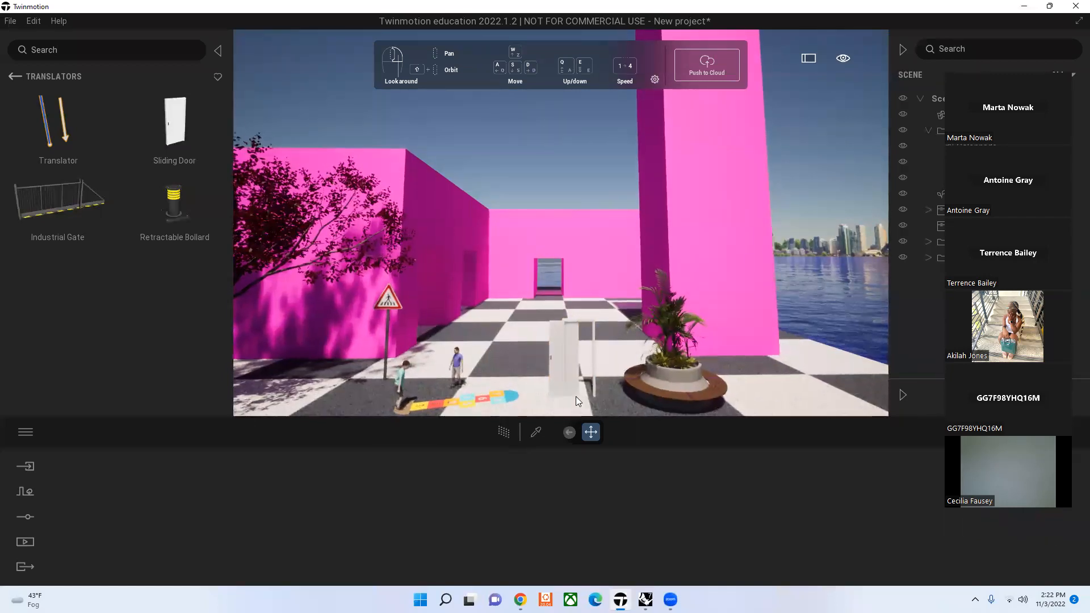
scroll(569, 397, down, 2)
middle_drag(569, 396, 566, 337)
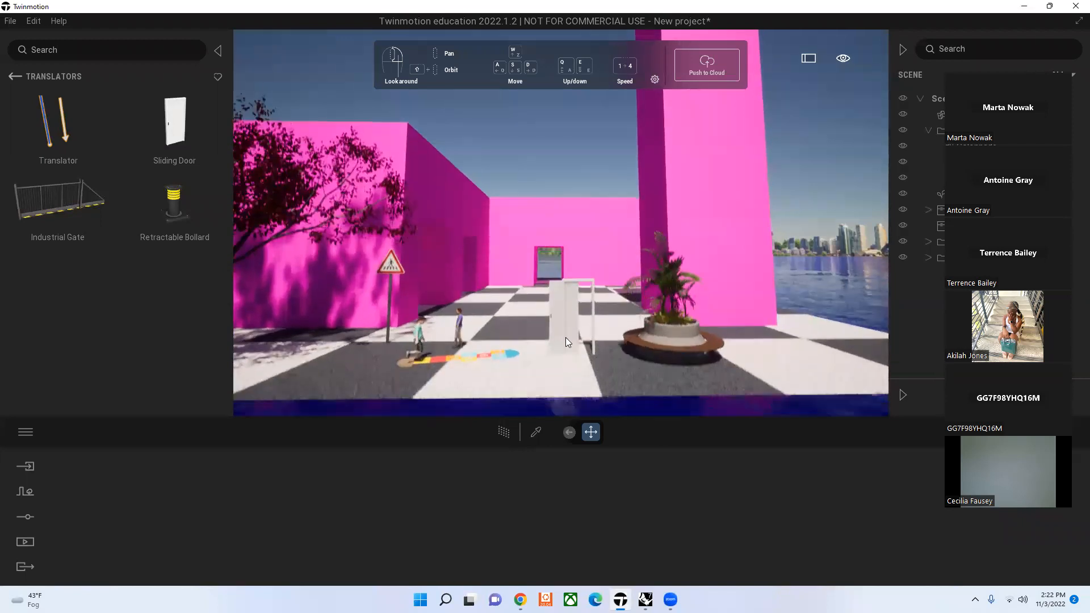
scroll(590, 372, up, 4)
scroll(591, 371, up, 6)
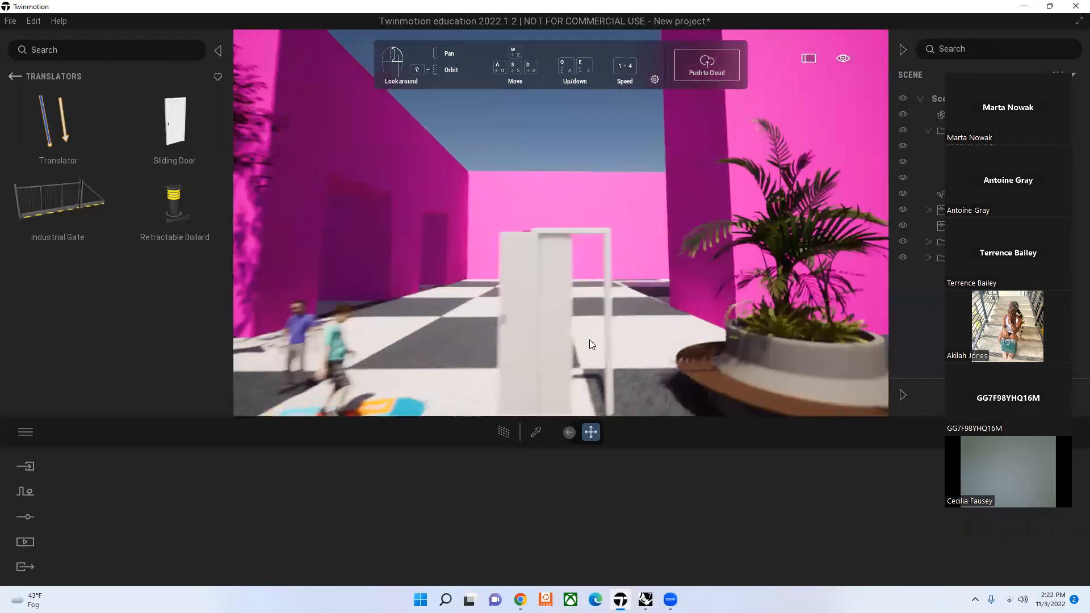
scroll(547, 353, up, 6)
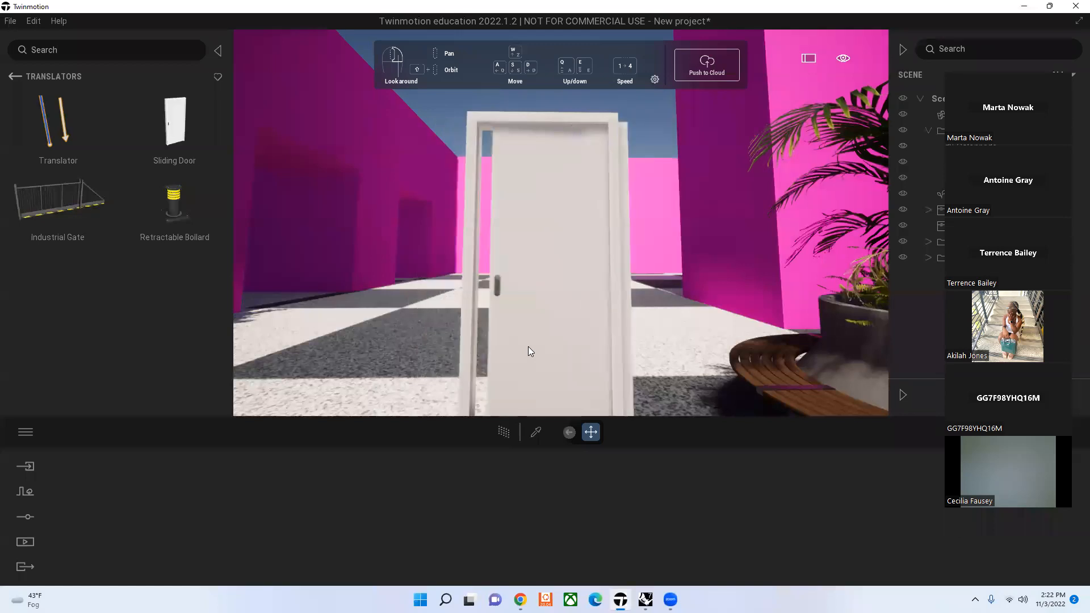
click(528, 346)
key(Delete)
Step: Place a Retractable Bollard on the checkered ground in line with the back doorway, and delete it from the scene
drag(182, 207, 548, 392)
key(Escape)
scroll(531, 373, down, 3)
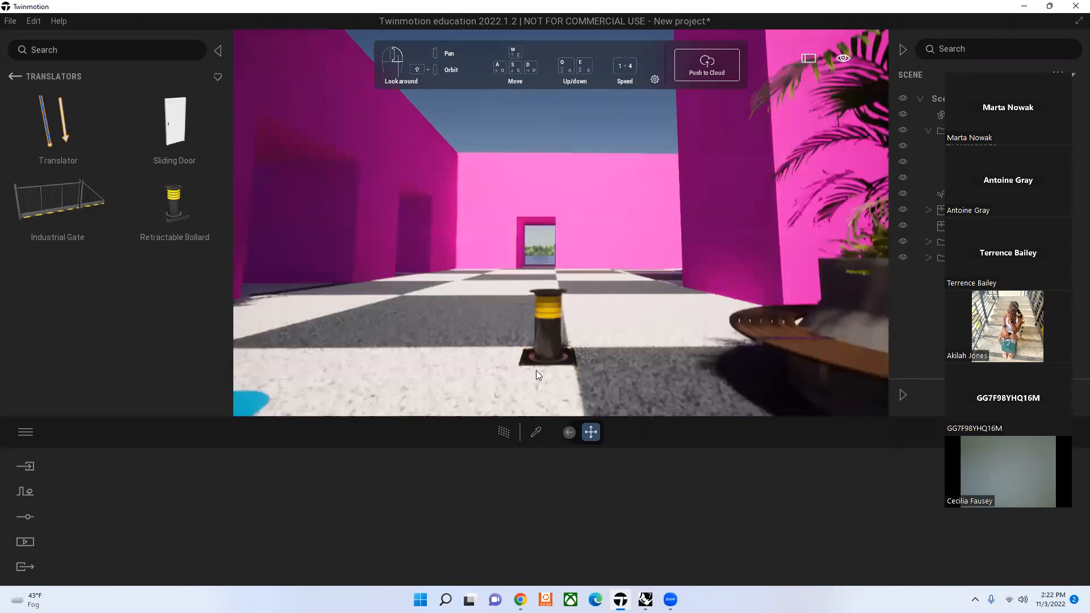
scroll(537, 370, up, 5)
scroll(551, 370, down, 3)
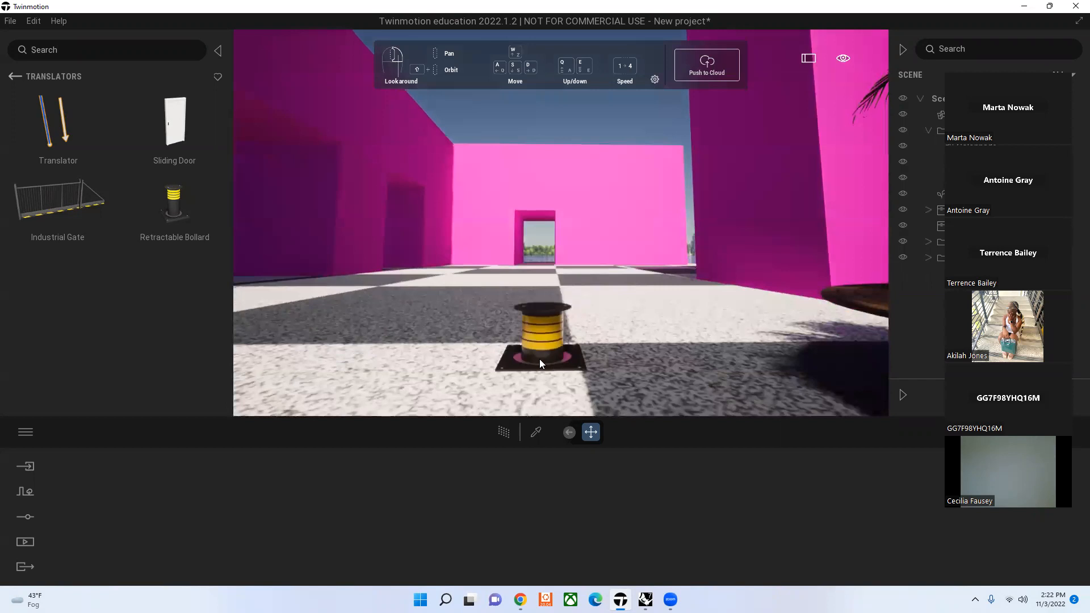
click(539, 359)
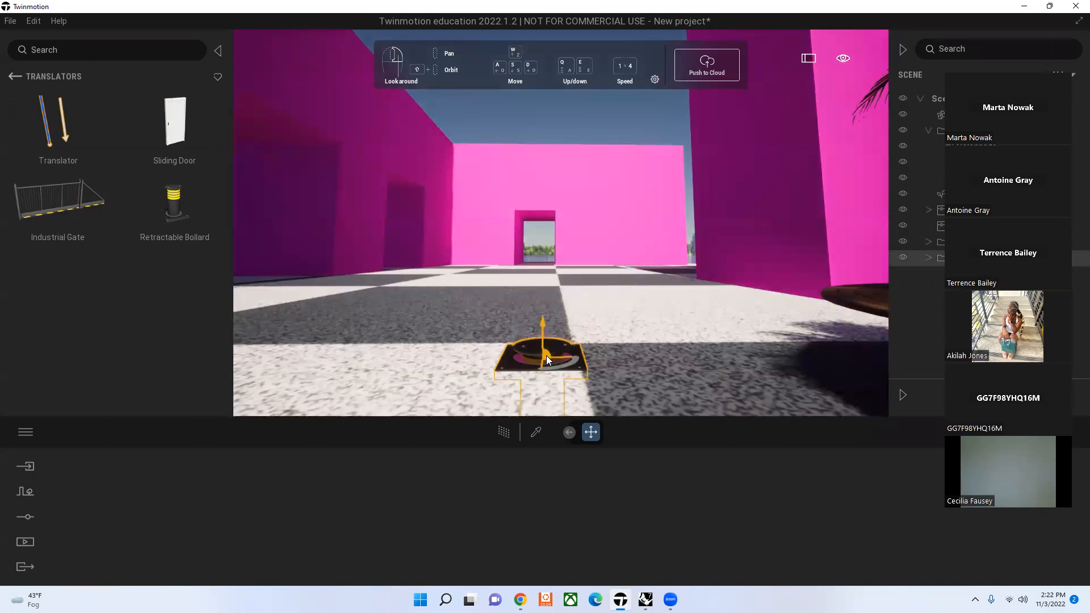
key(Delete)
key(e)
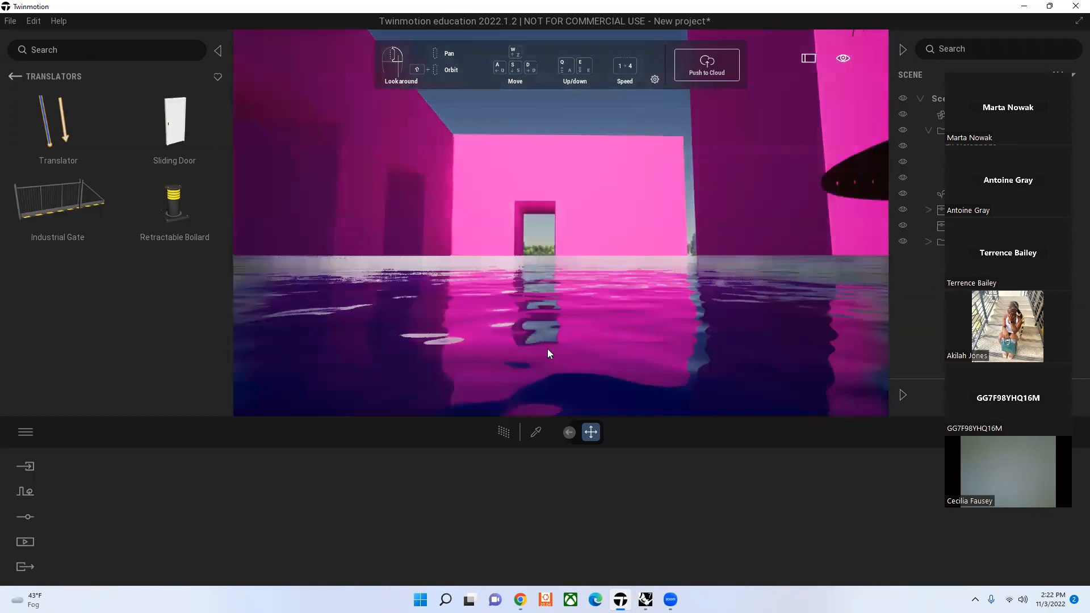
Step: Place the basic Translator animator on the ground at the foot of the tall pink block behind the round planter bench
key(q)
key(s)
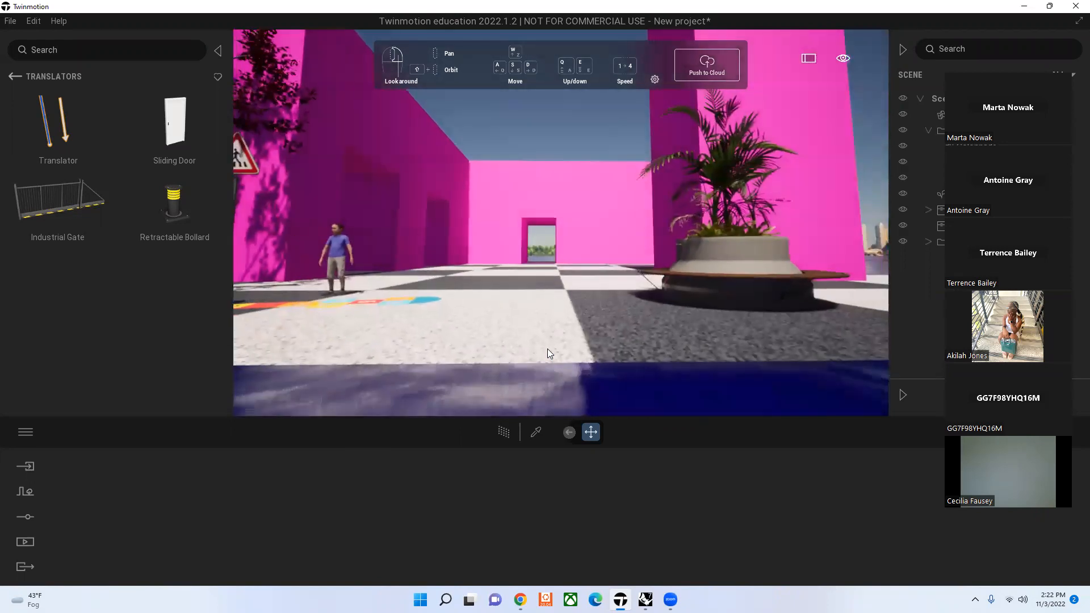
key(w)
key(s)
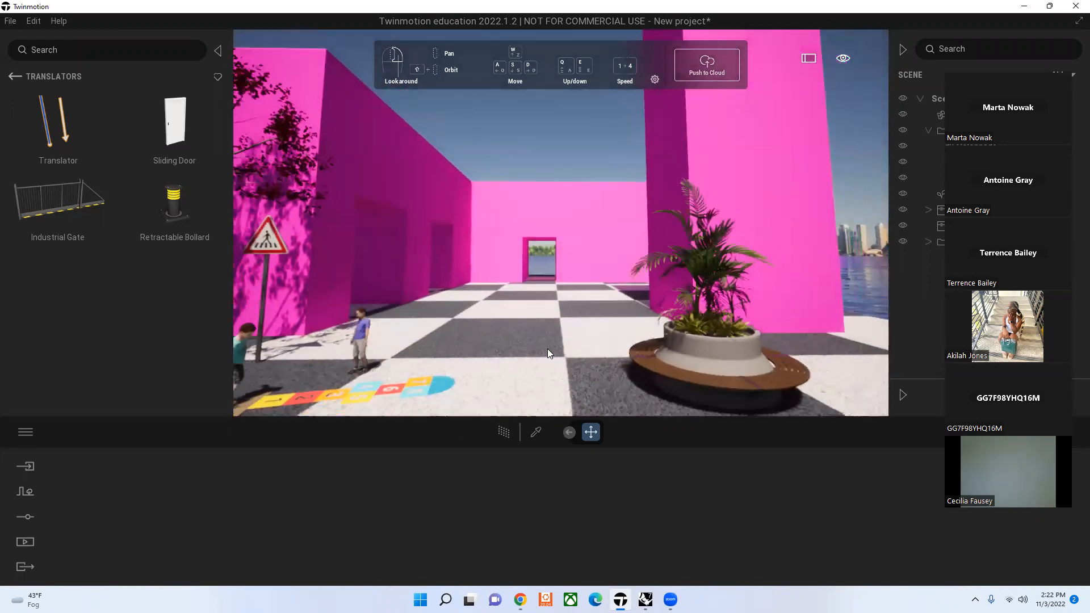
key(s)
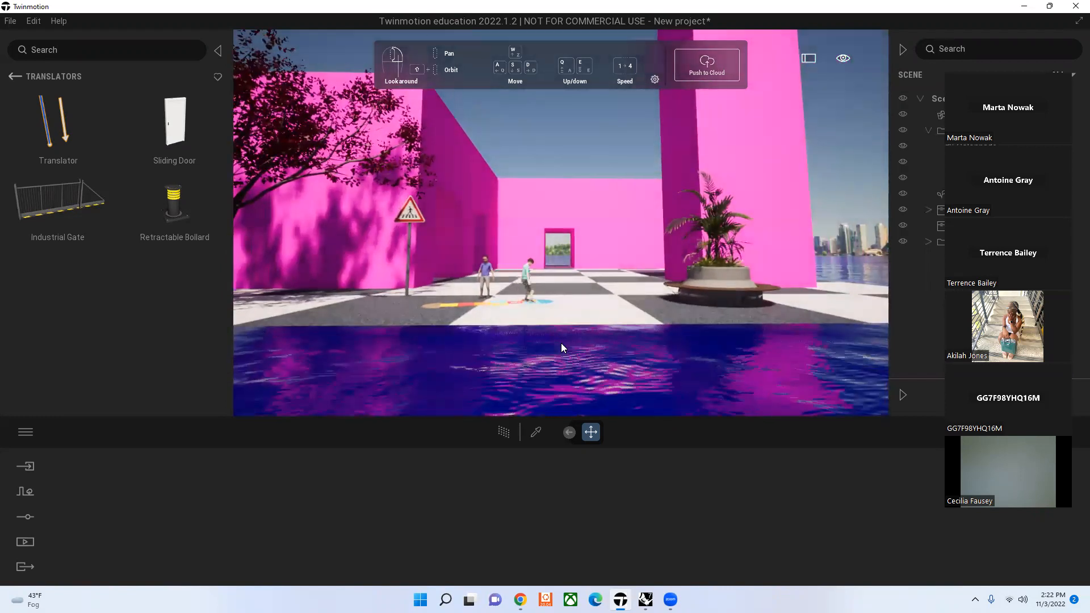
key(w)
key(q)
key(e)
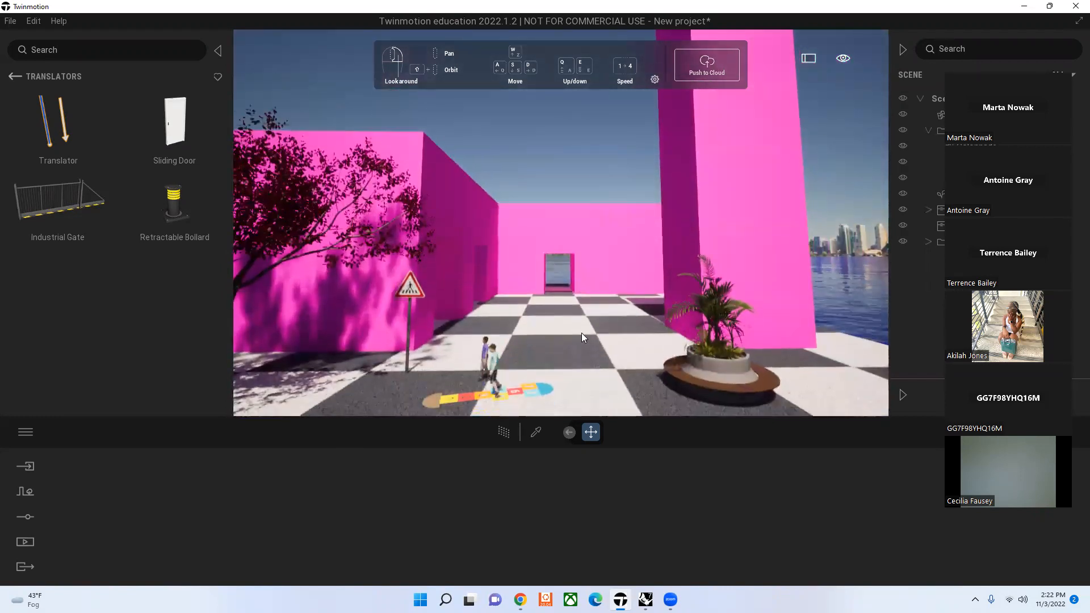
key(d)
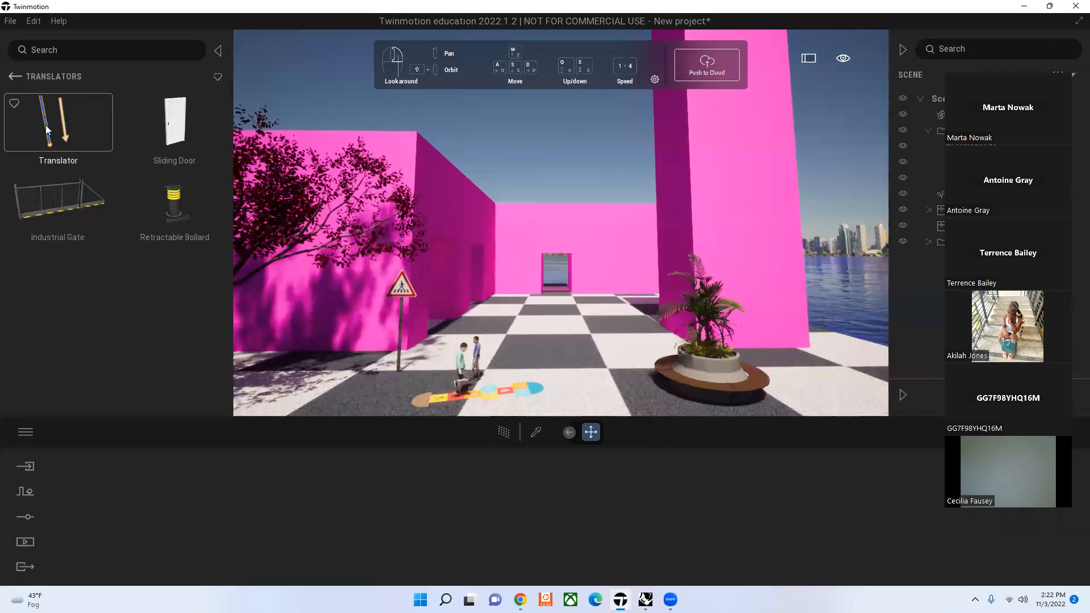
click(769, 144)
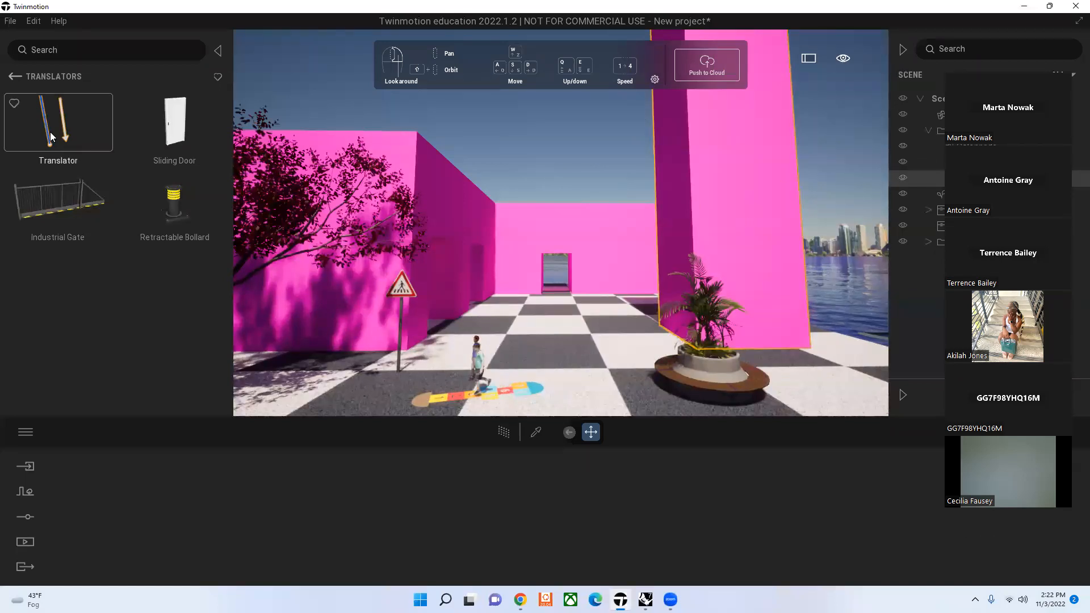
drag(51, 132, 756, 344)
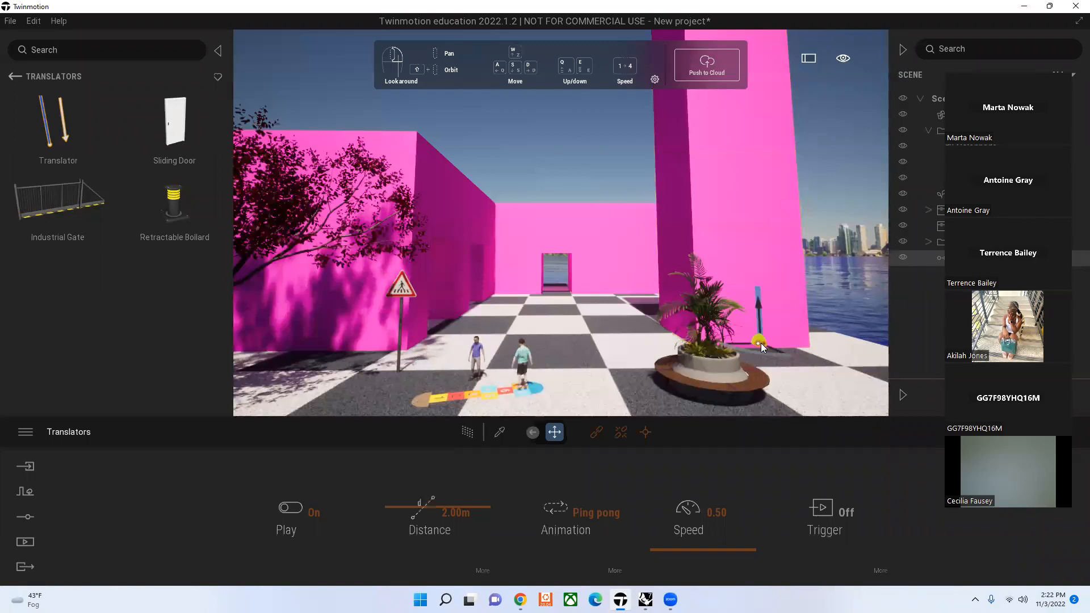
Step: Link the tall pink block to the translator, and unlink it again
click(596, 434)
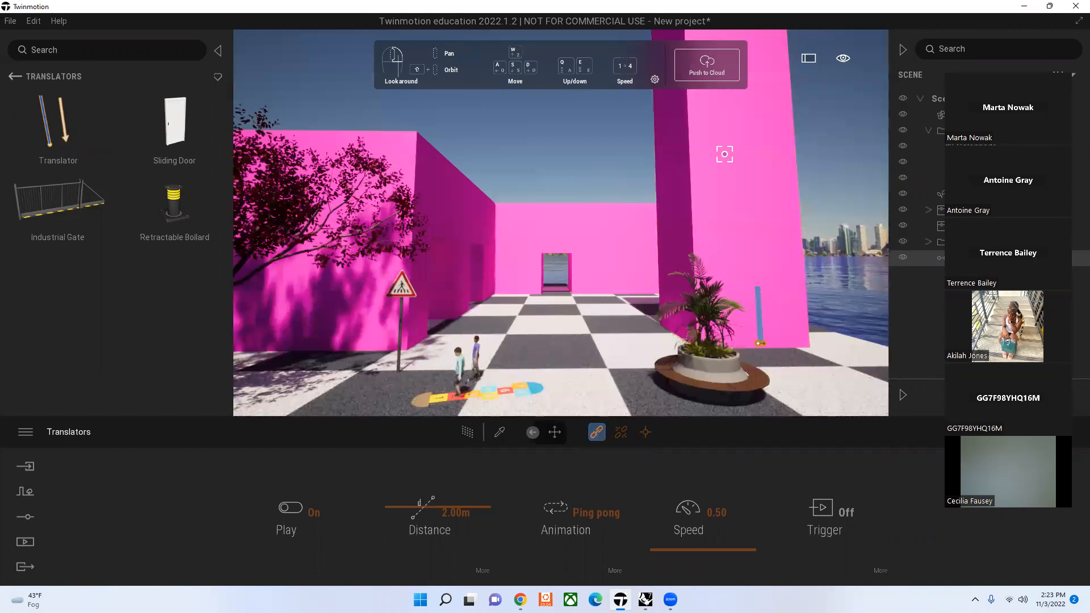
click(742, 153)
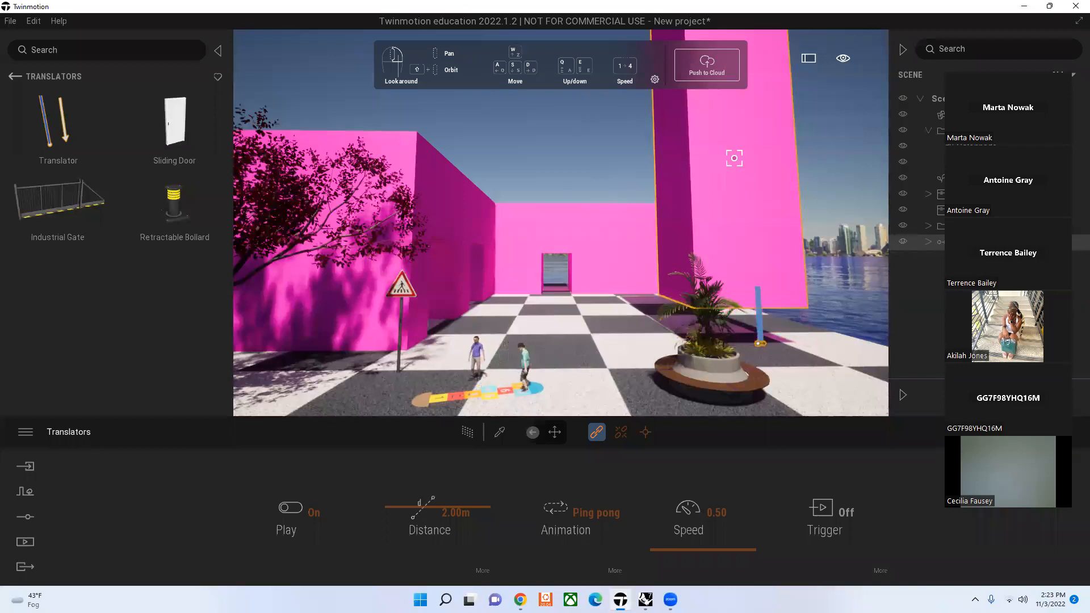
click(622, 434)
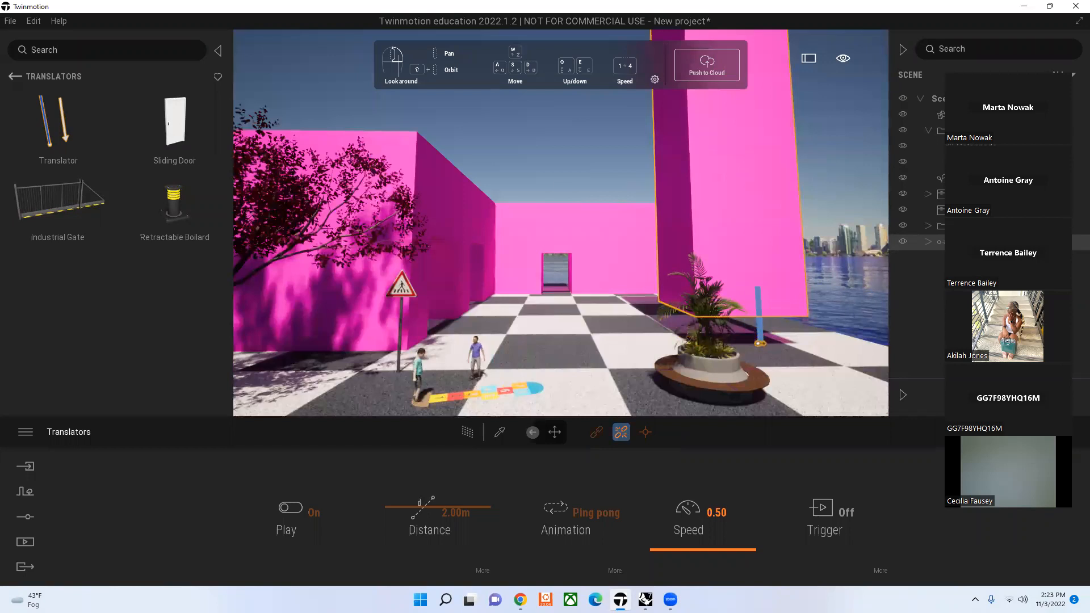
click(752, 211)
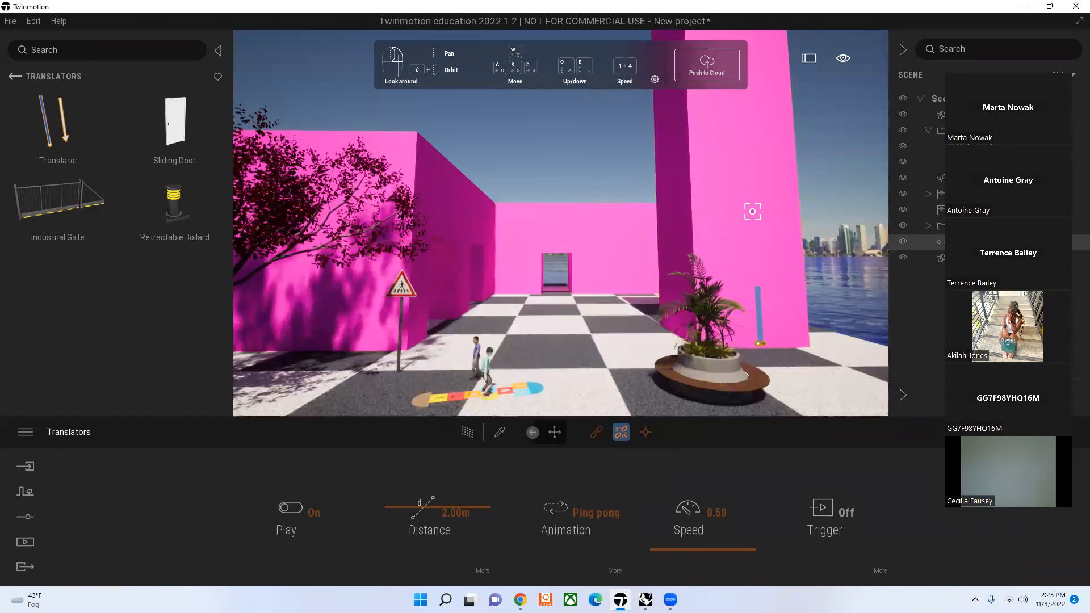
click(646, 433)
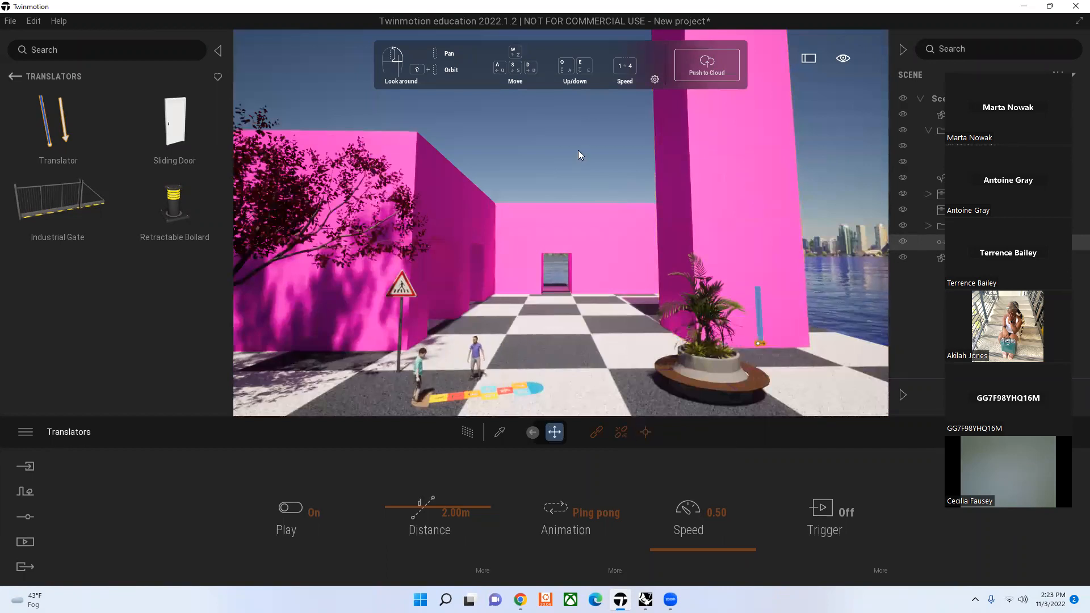
Step: Link the tall pink block to the translator again, and set the travel distance to 3.24 m
click(597, 434)
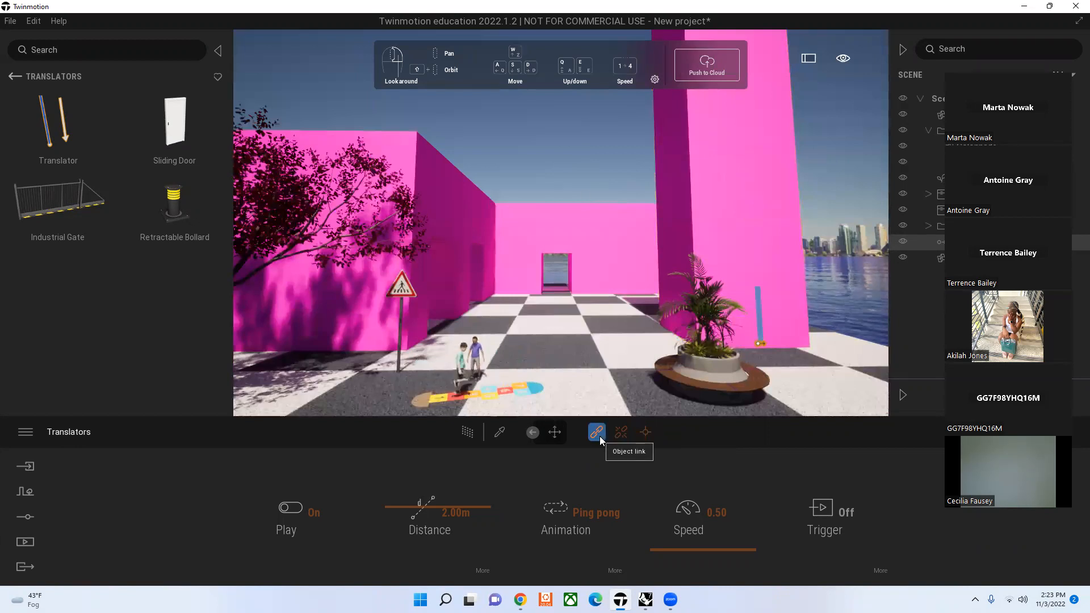
click(727, 216)
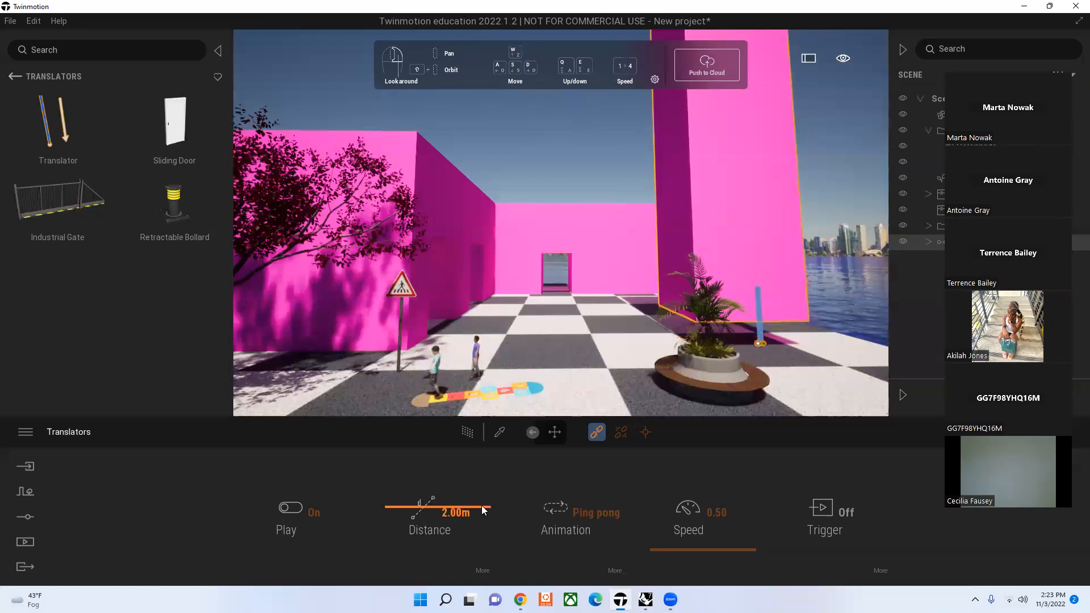
drag(404, 507, 400, 501)
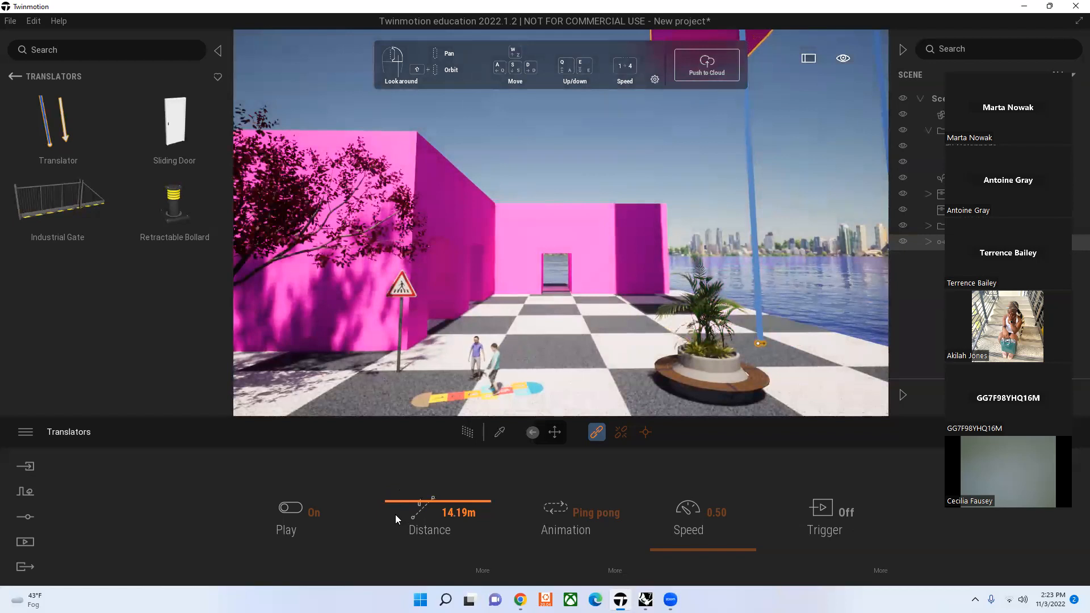
drag(394, 502, 396, 507)
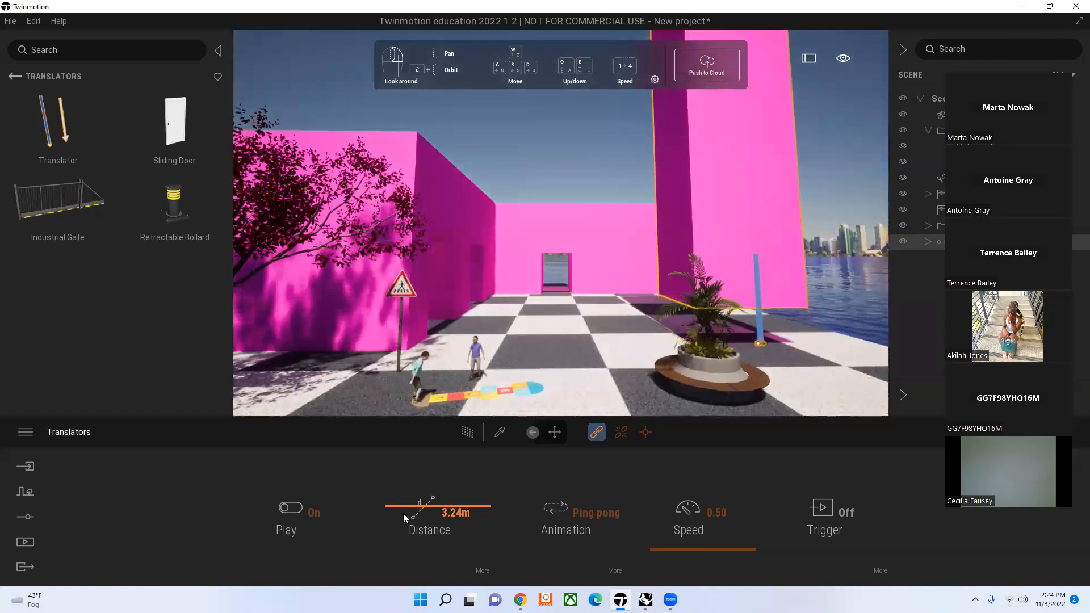
Step: Try the Loop animation mode on the translator, and return it to Ping pong
click(606, 517)
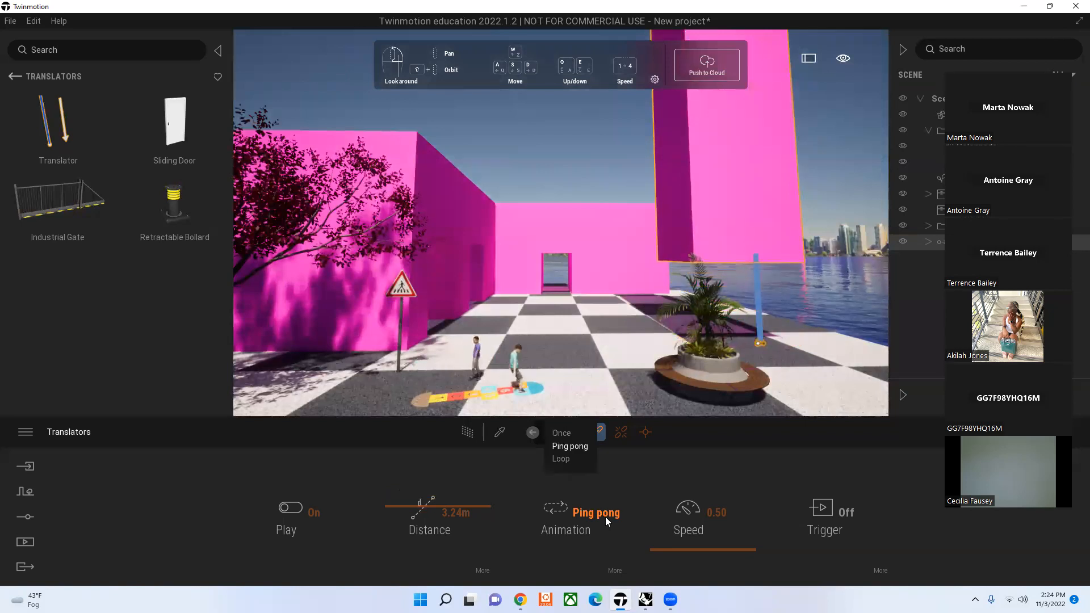
click(568, 460)
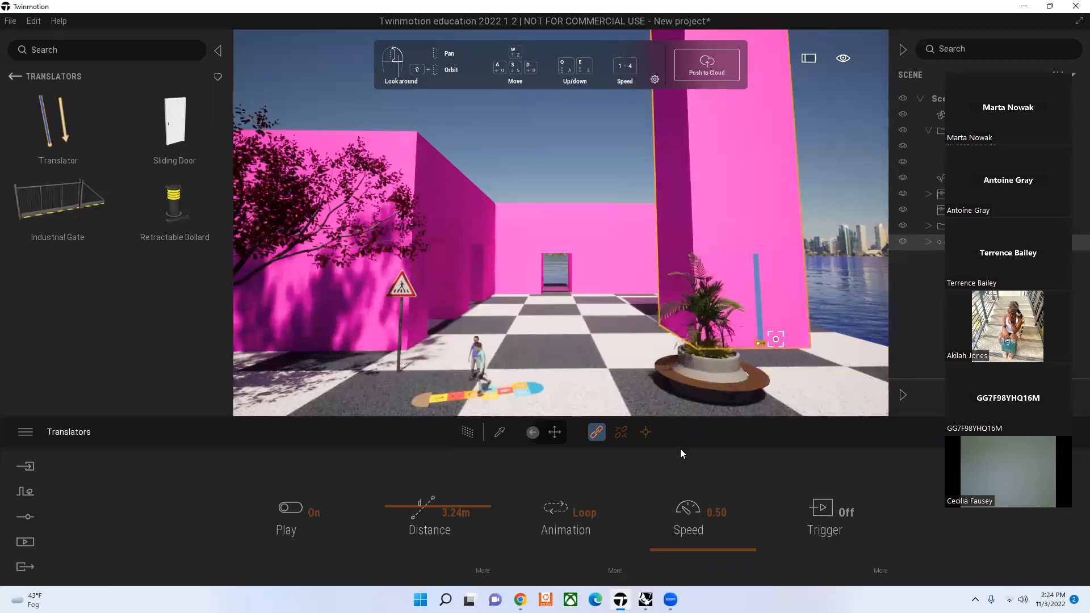
click(585, 512)
click(574, 441)
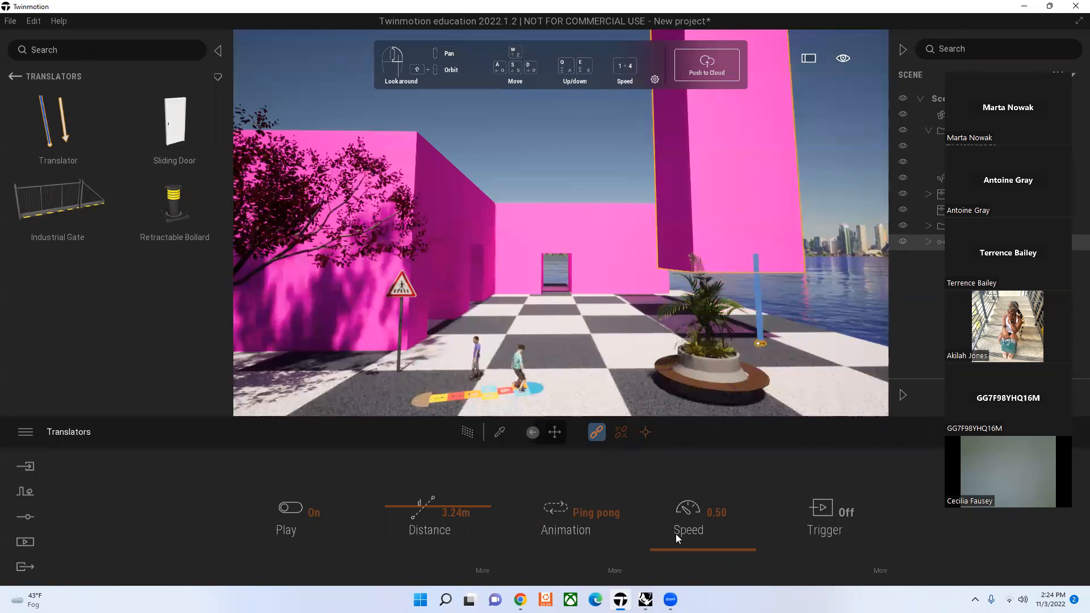
Step: Set the translator's speed to 5.10
click(738, 549)
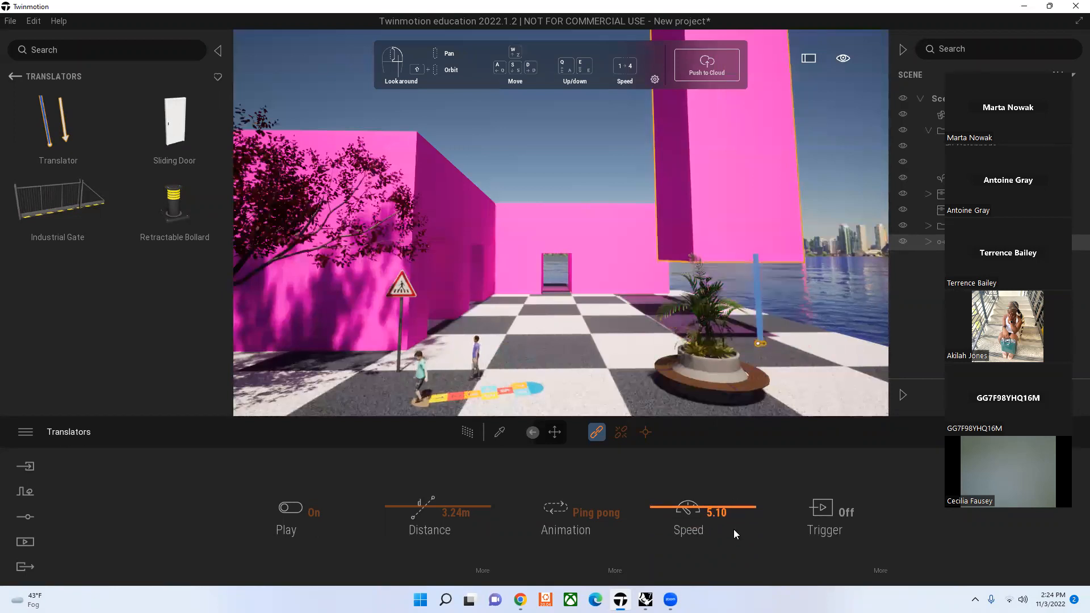
click(647, 435)
key(Escape)
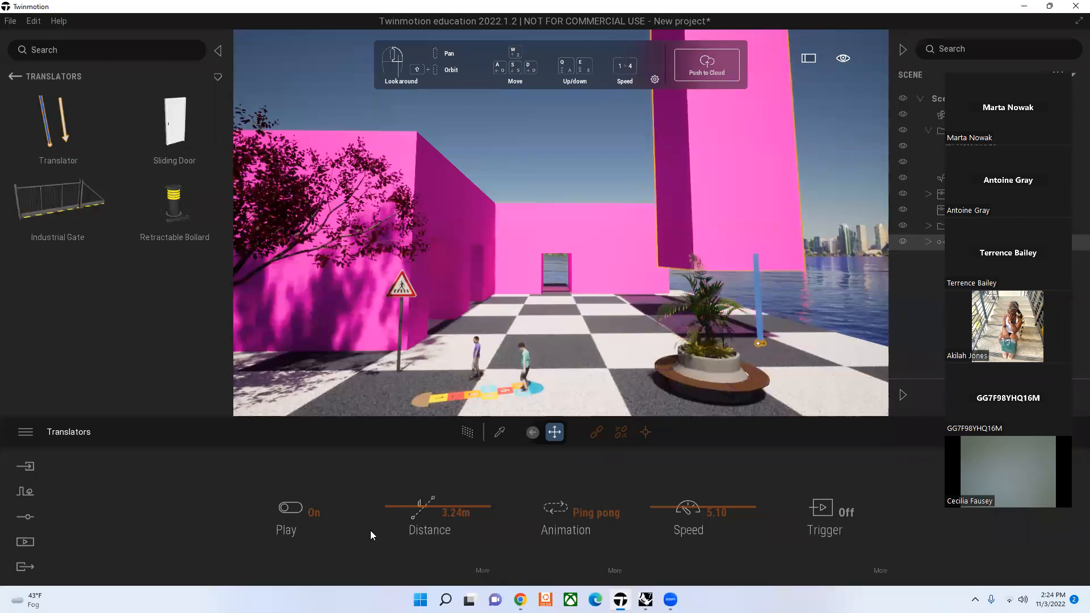
Step: Try the X axis for the translator's movement, and set the axis to Y
click(484, 570)
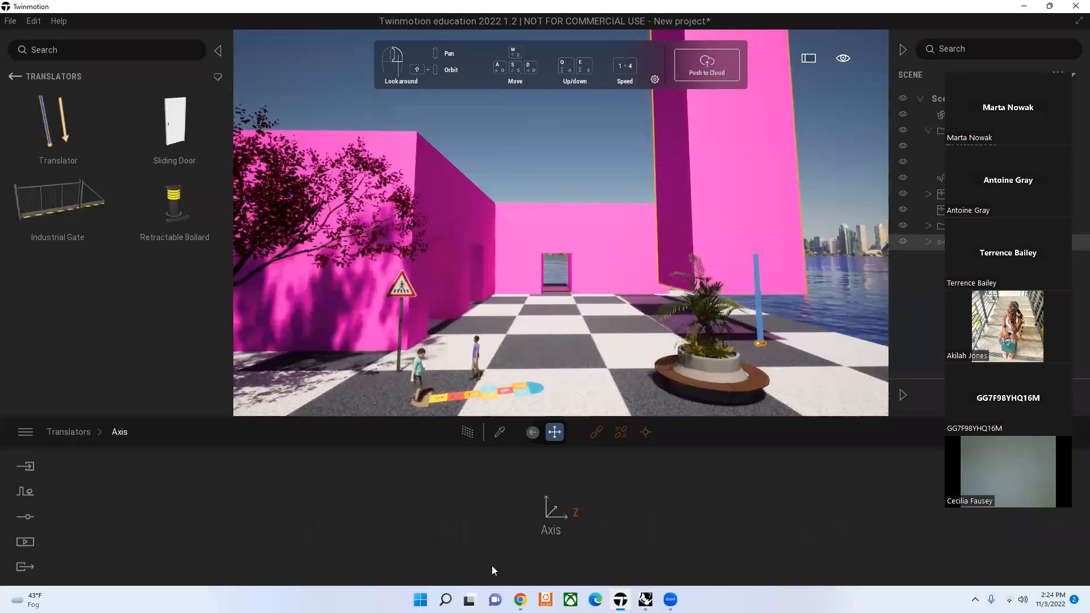
click(567, 519)
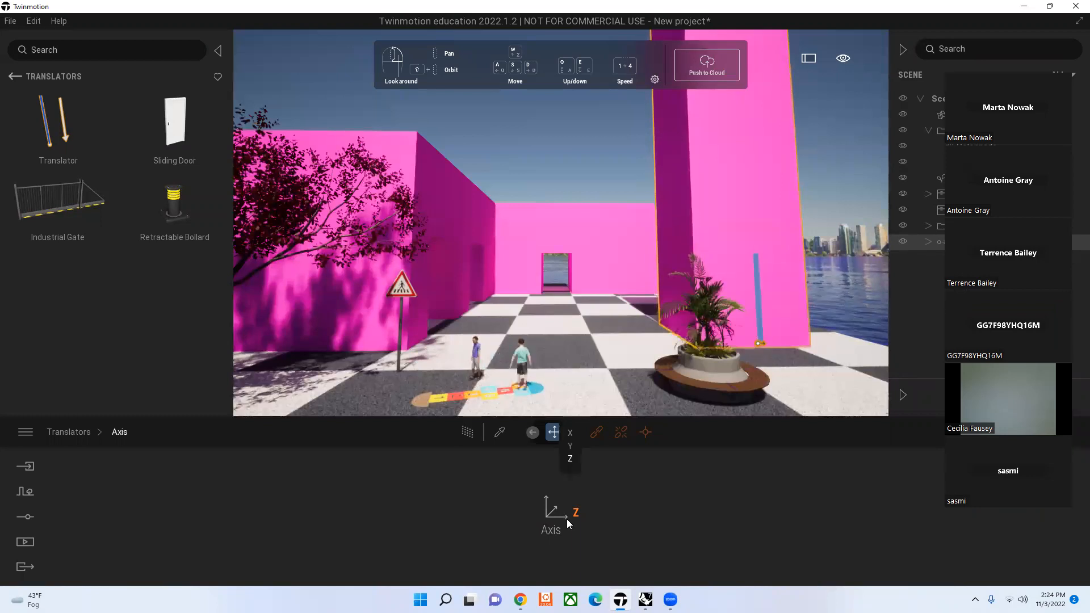
click(571, 434)
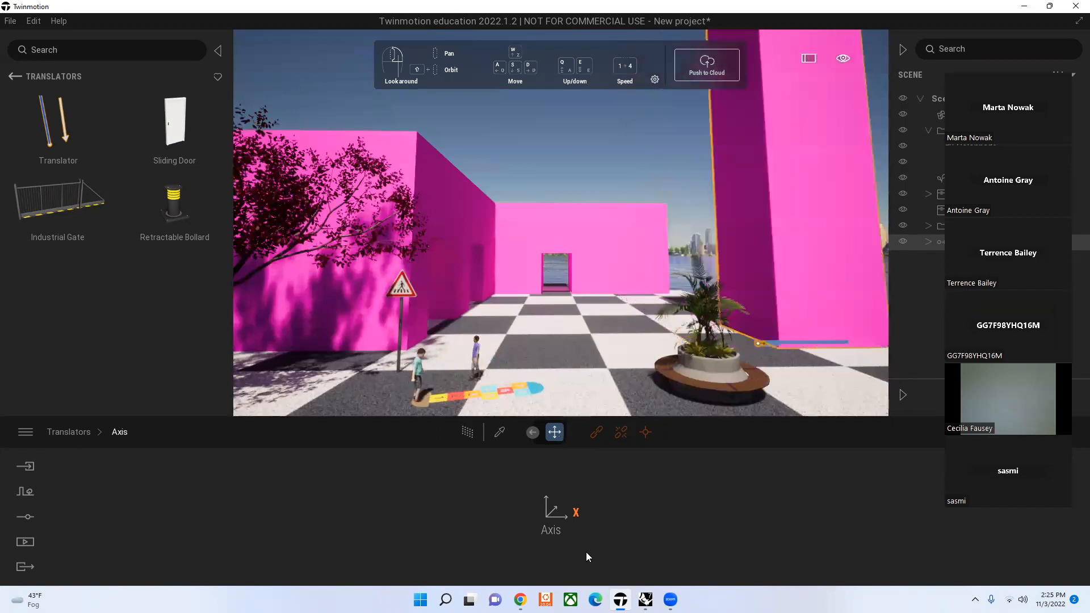
click(588, 520)
click(569, 446)
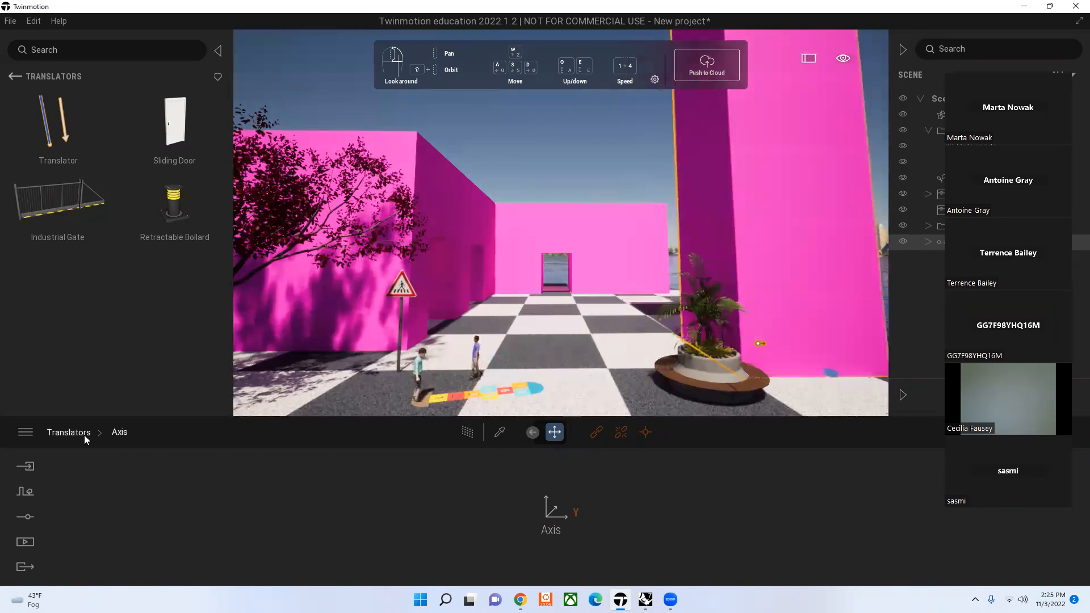
Step: Switch the translator's playback off and back on
click(84, 435)
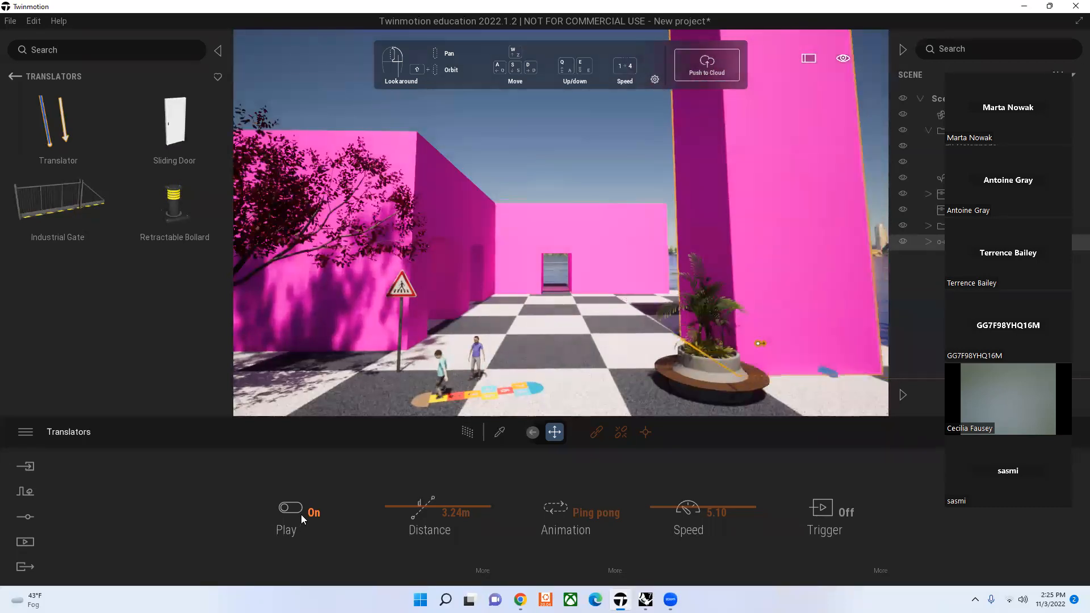
click(301, 514)
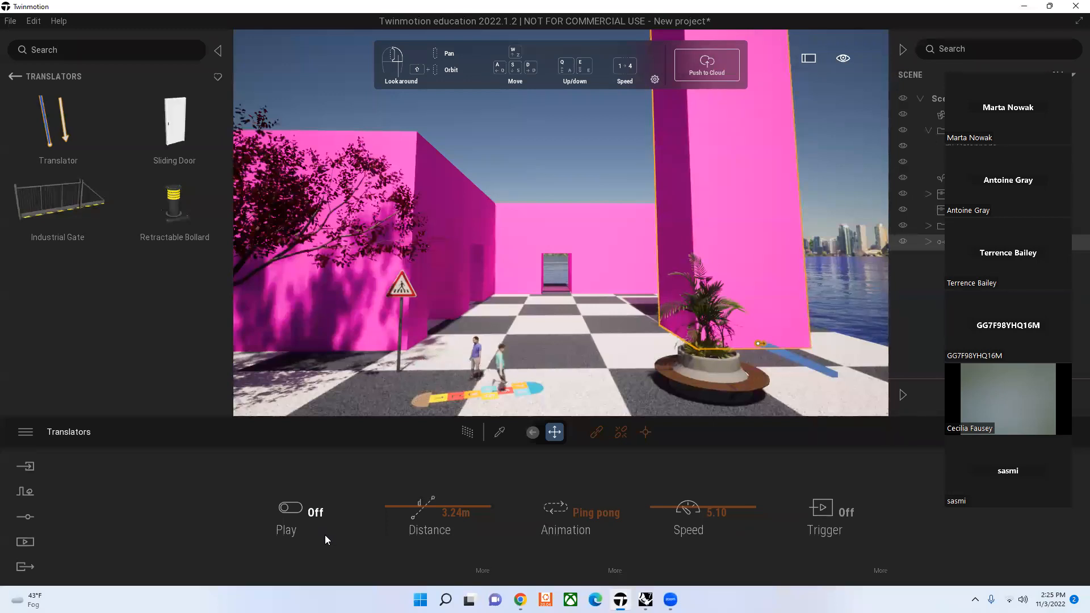
click(299, 504)
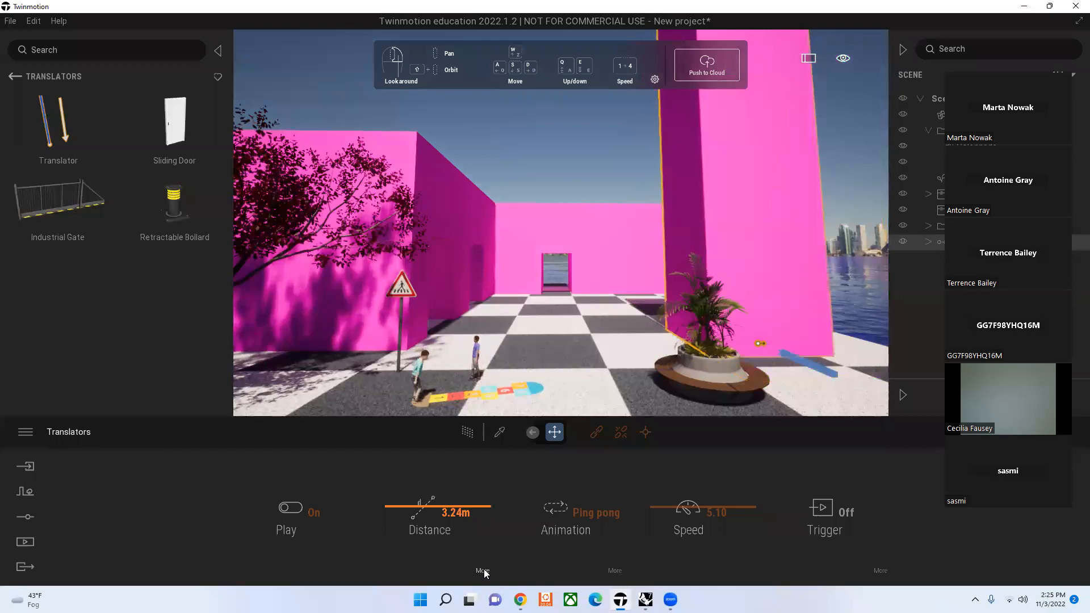
Step: Change the translator's movement axis to X, and return it to Z
click(483, 569)
click(576, 514)
click(571, 435)
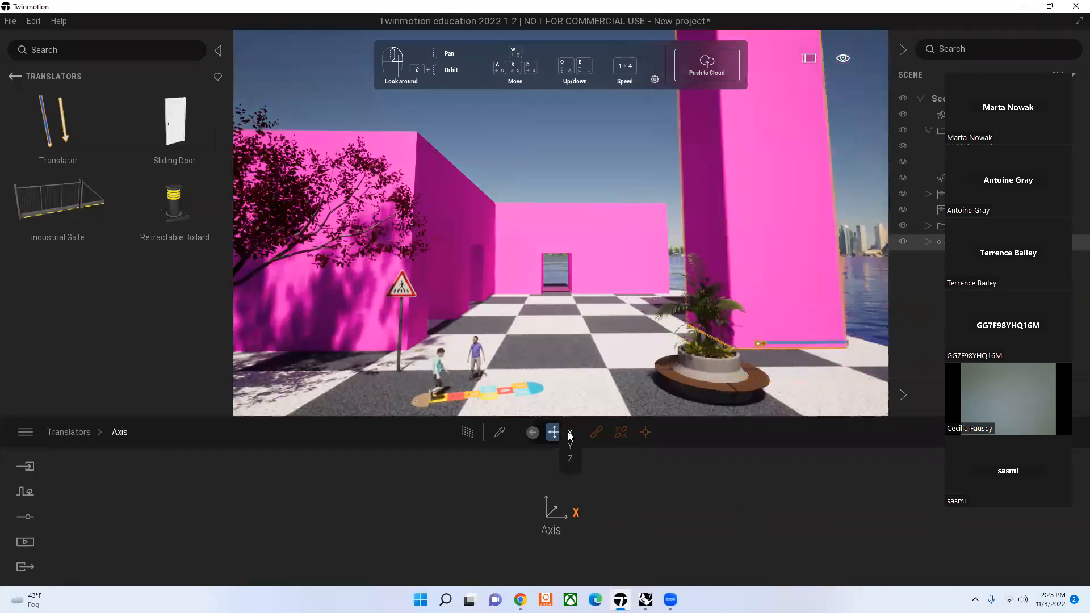
click(571, 460)
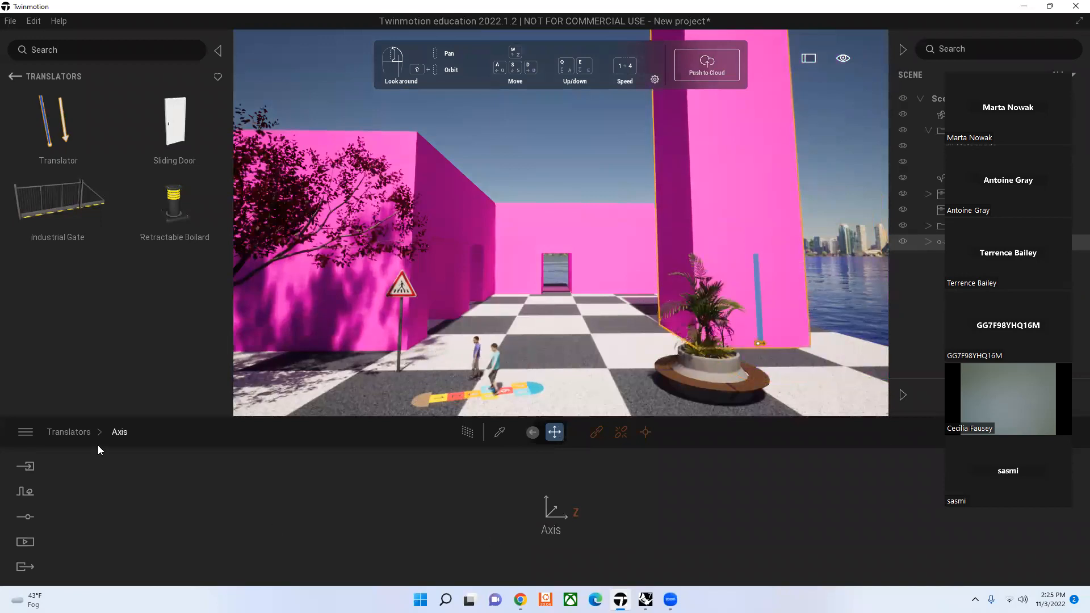
Step: Set the translator's travel distance to -21.09 m so the linked block sinks below the ground
click(72, 432)
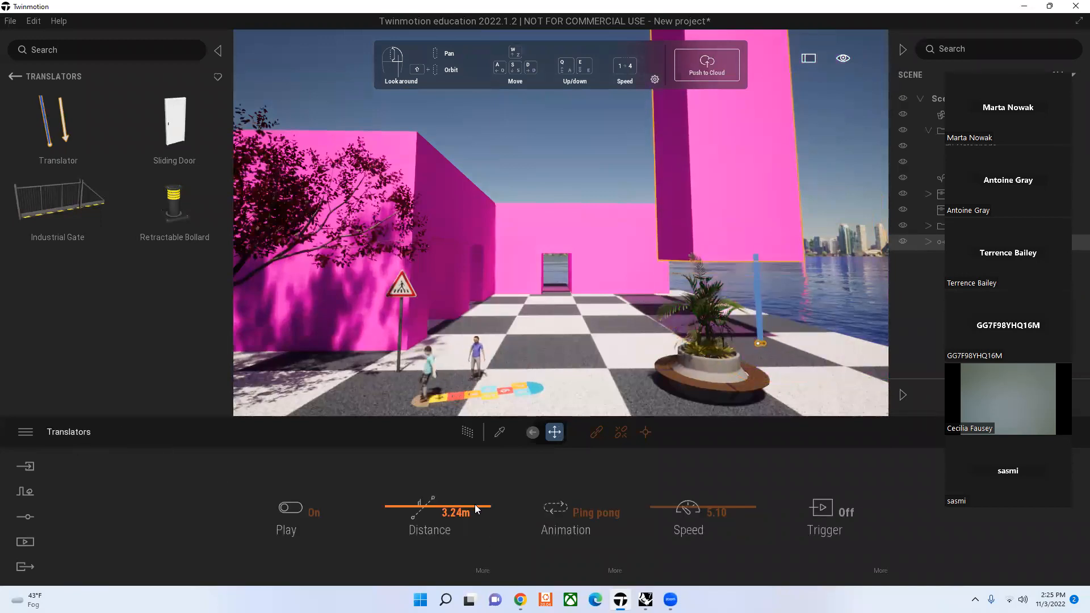
drag(474, 505, 473, 512)
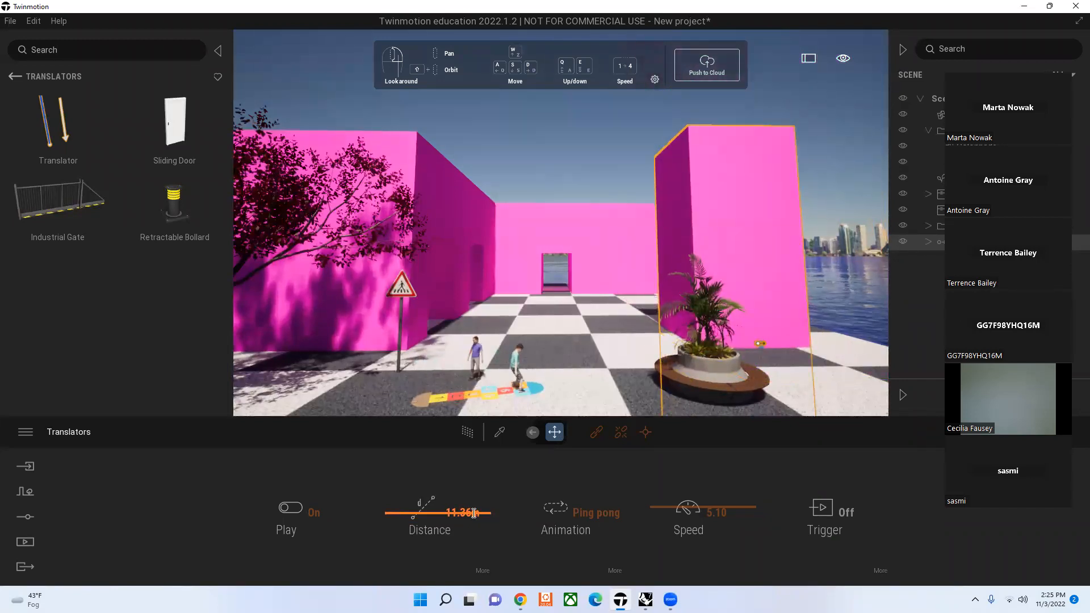
click(401, 514)
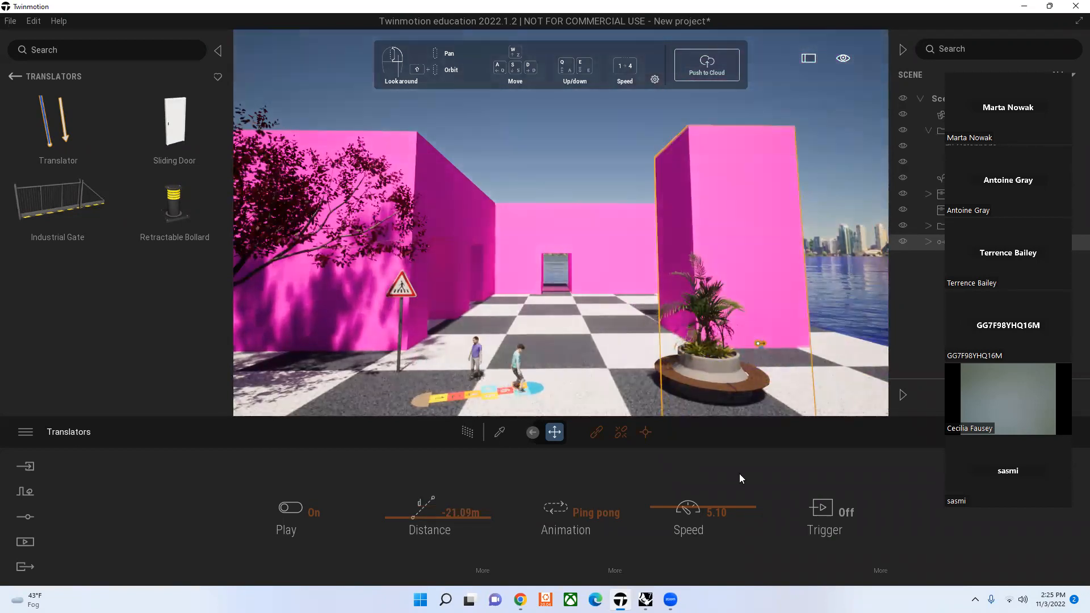
Step: Set the translator's speed to 4.19, and delete the translator together with its linked pink block
drag(653, 505, 652, 516)
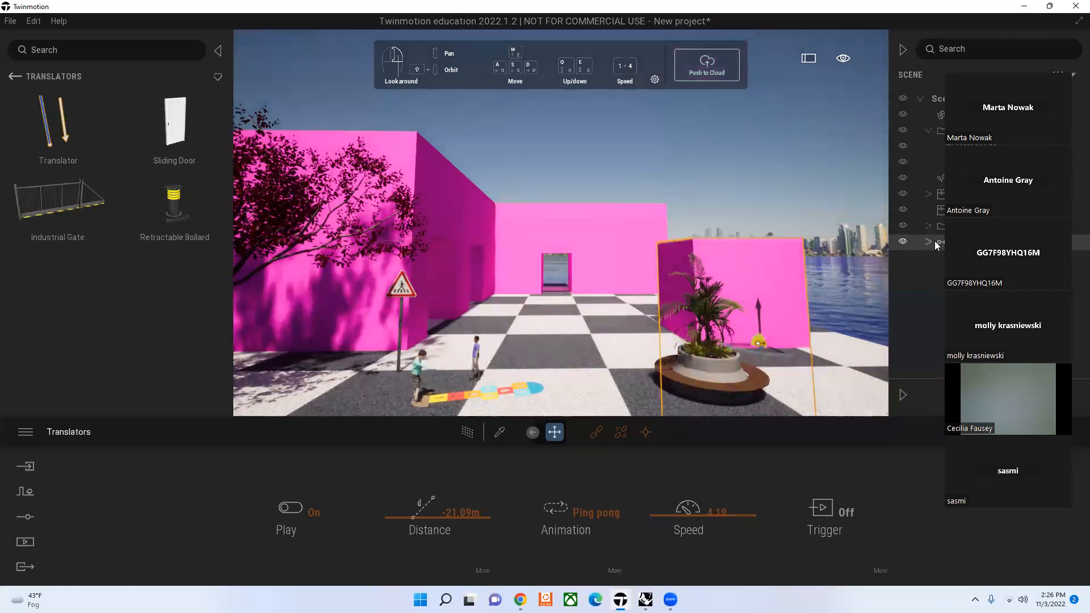
key(Delete)
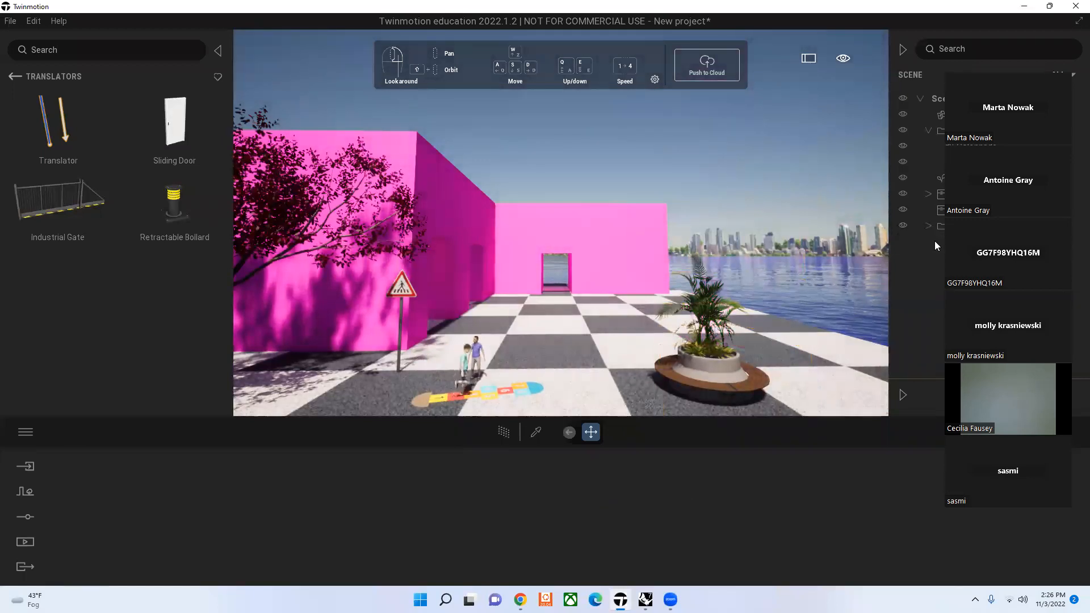
Step: Restore the deleted translator and its linked pink block, and delete only the translator after unlinking the block
key(ctrl+z)
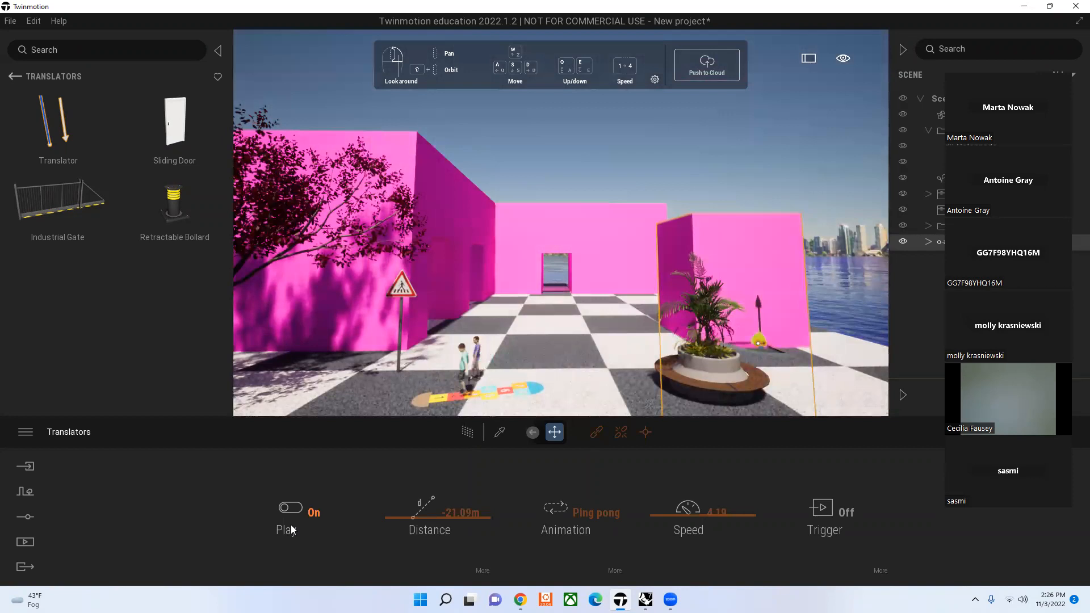
click(619, 433)
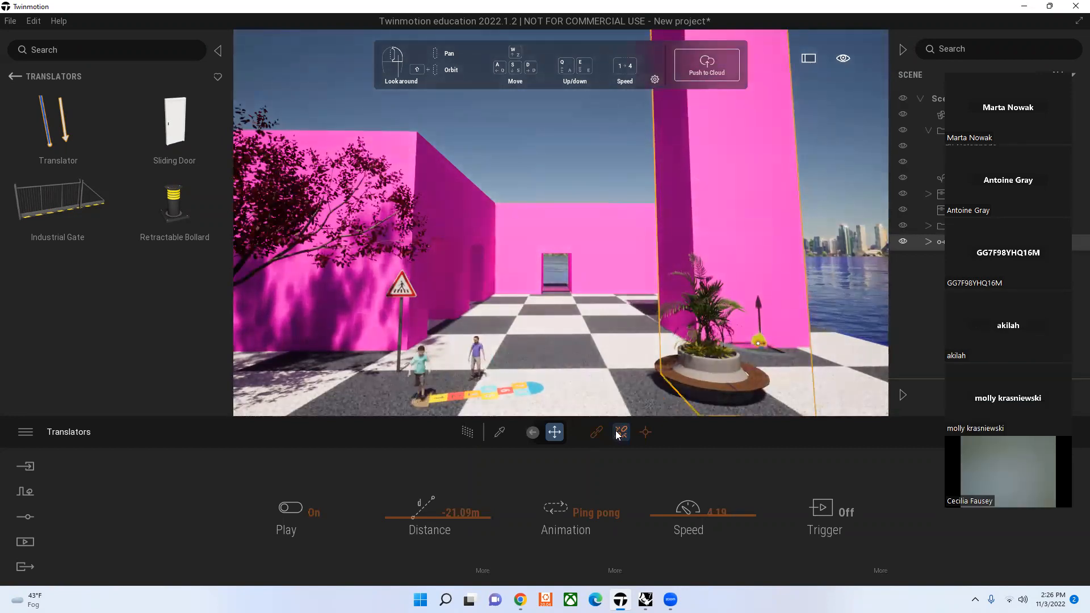
click(708, 292)
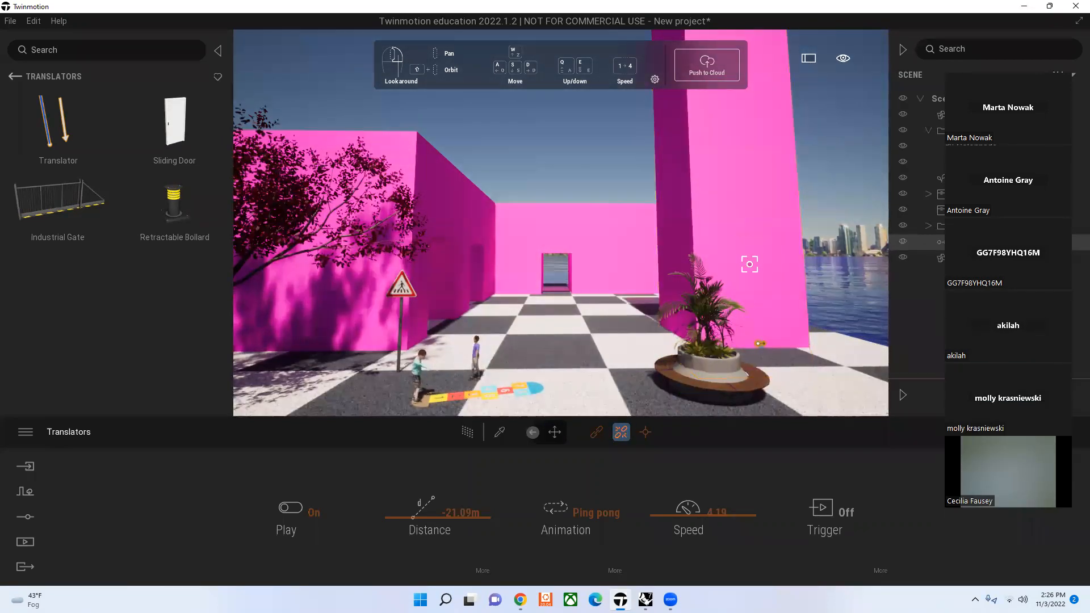
click(940, 246)
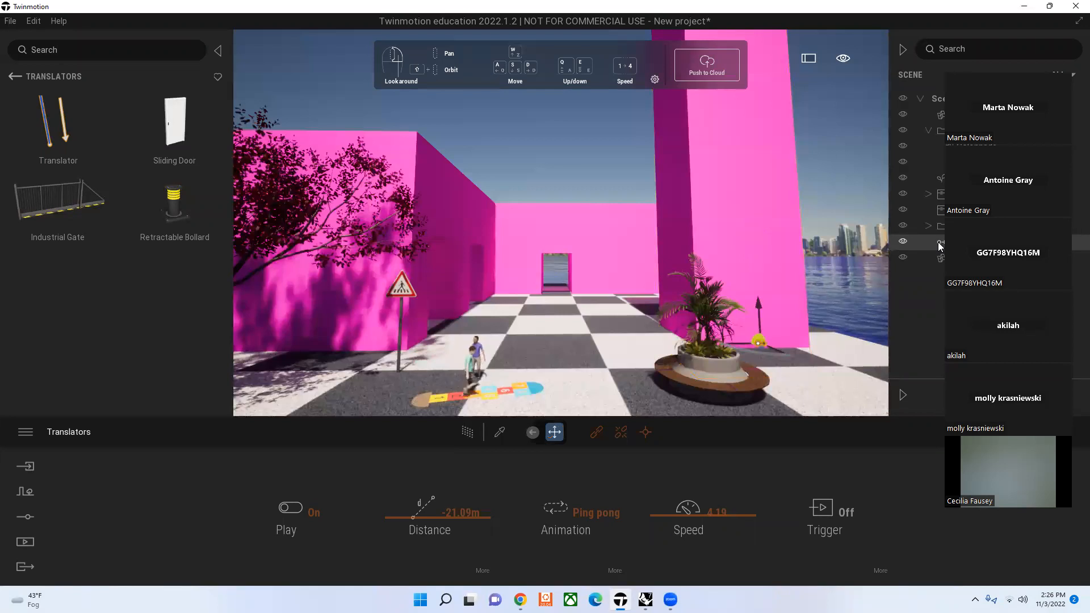
key(Delete)
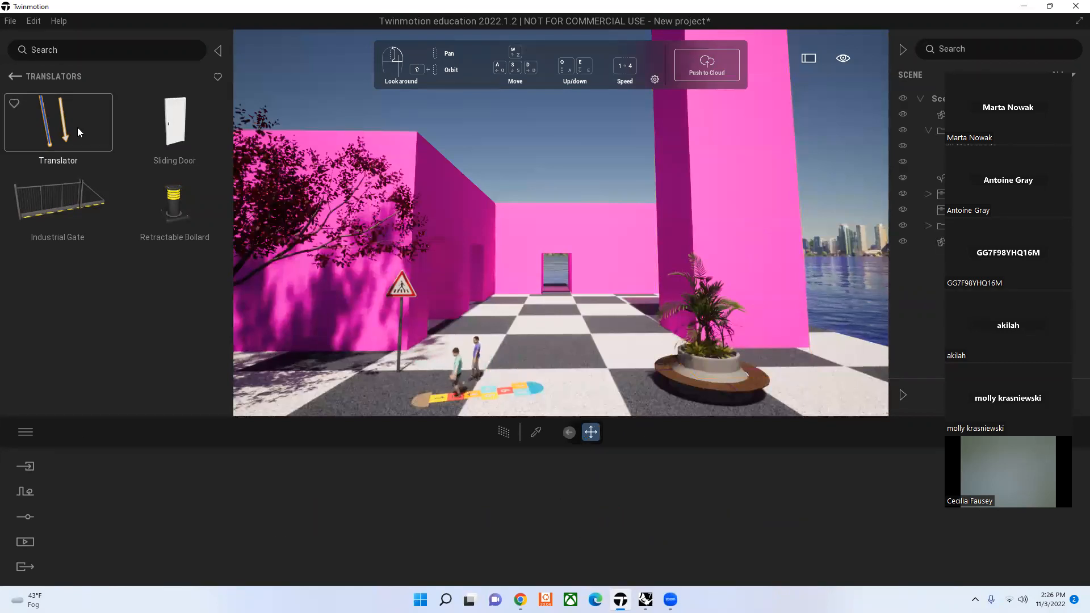
Step: Place a new Translator on the ground beside the tall pink block and link the block to it
drag(57, 128, 758, 307)
drag(827, 354, 827, 353)
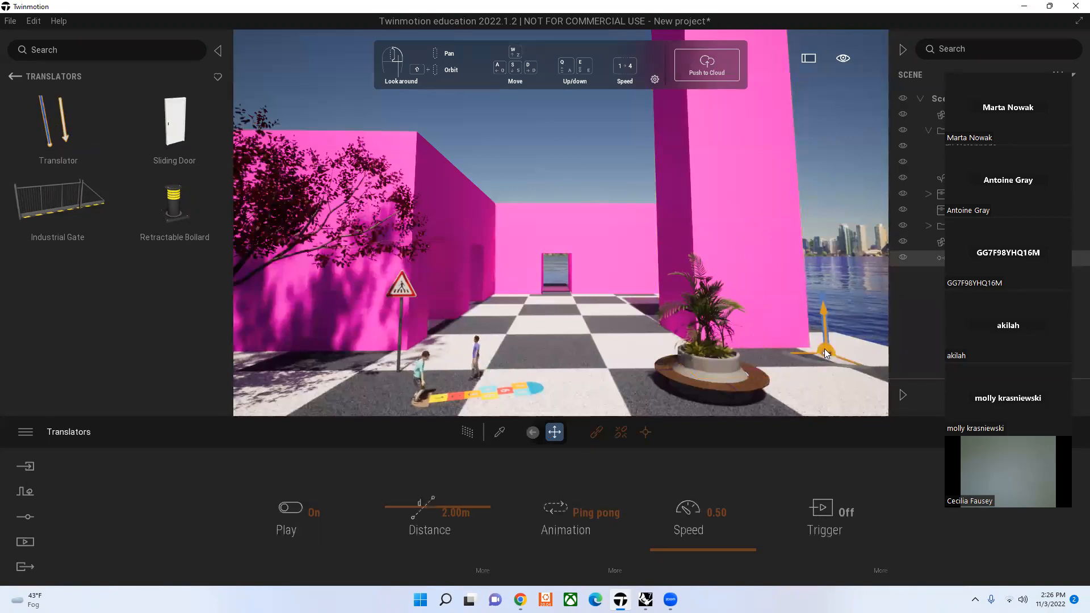
click(595, 433)
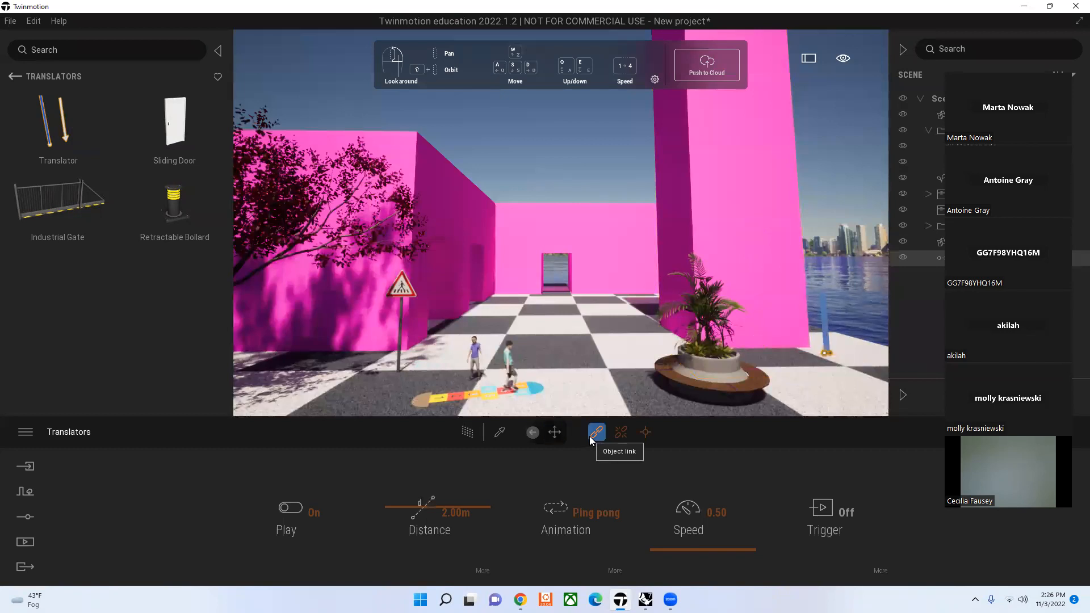
click(762, 223)
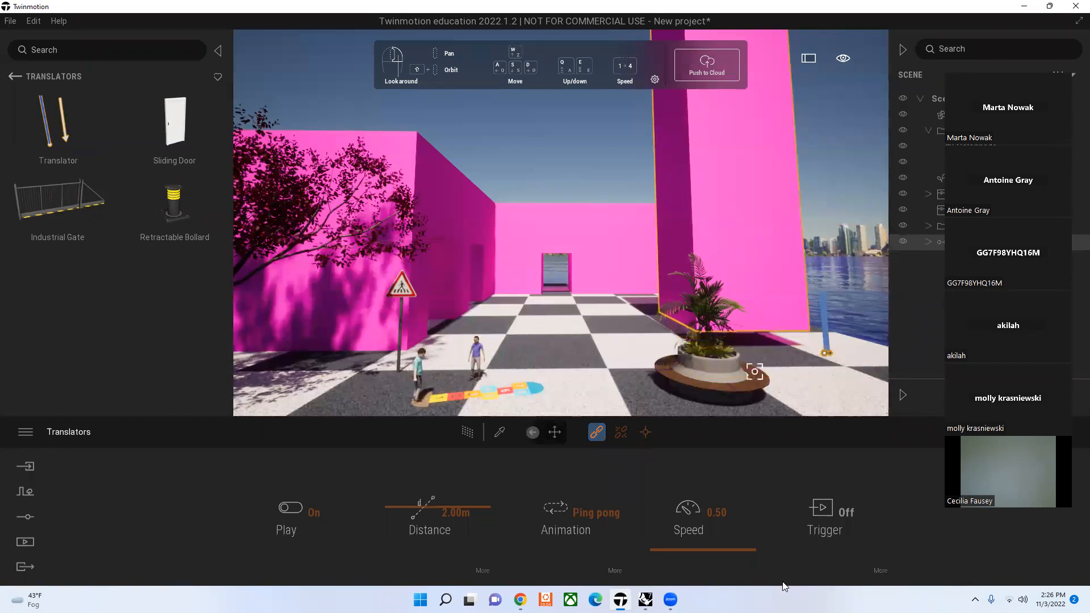
Step: Set the translator's speed to 1.70 and its travel distance to -39.33 m, keeping Z as the movement axis
drag(750, 552, 752, 544)
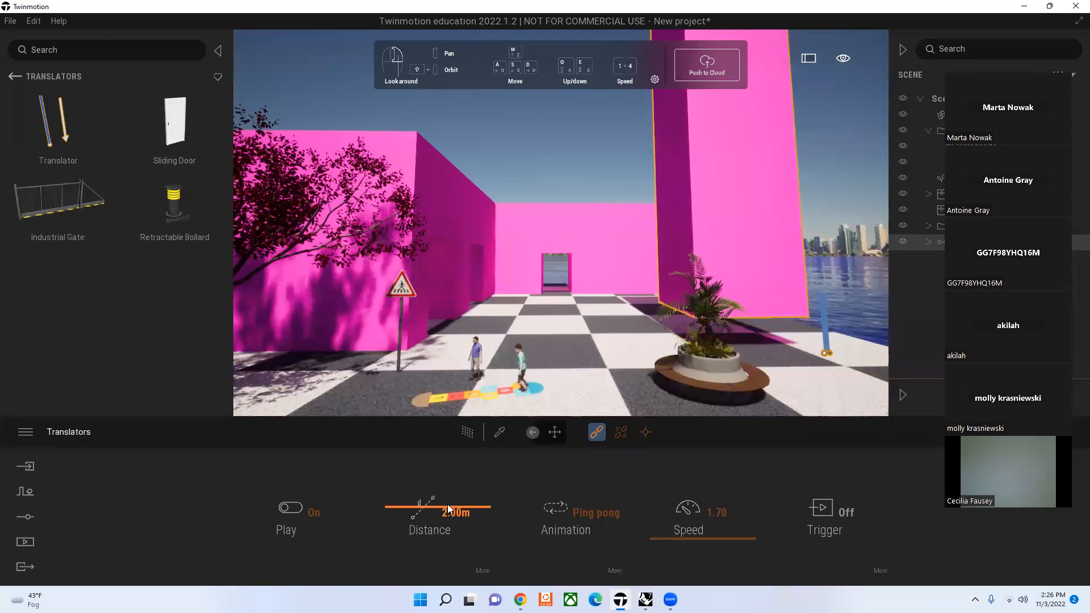
drag(395, 512, 392, 526)
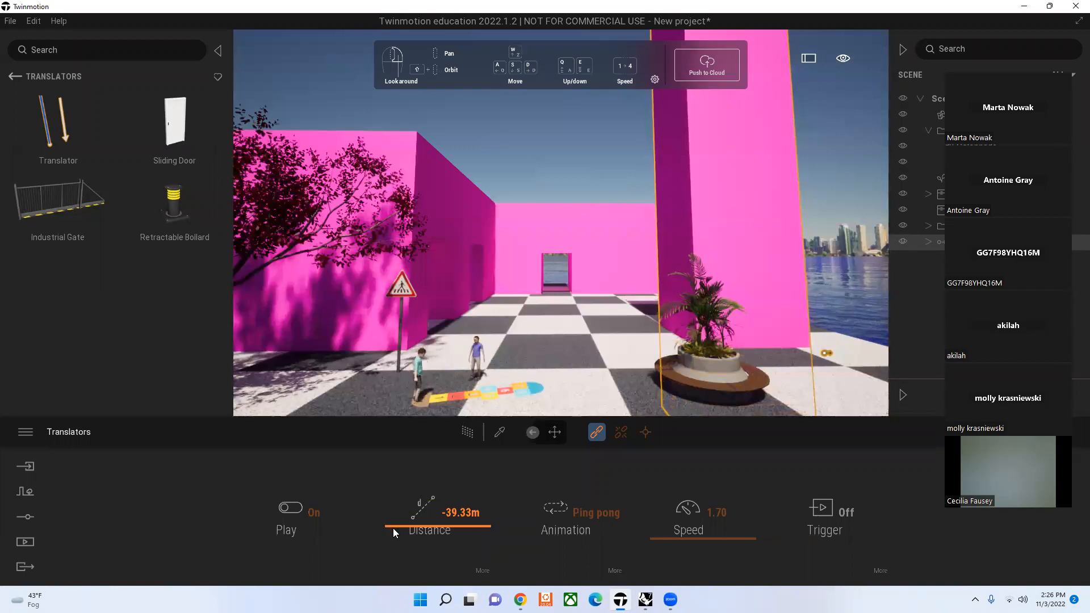
click(476, 565)
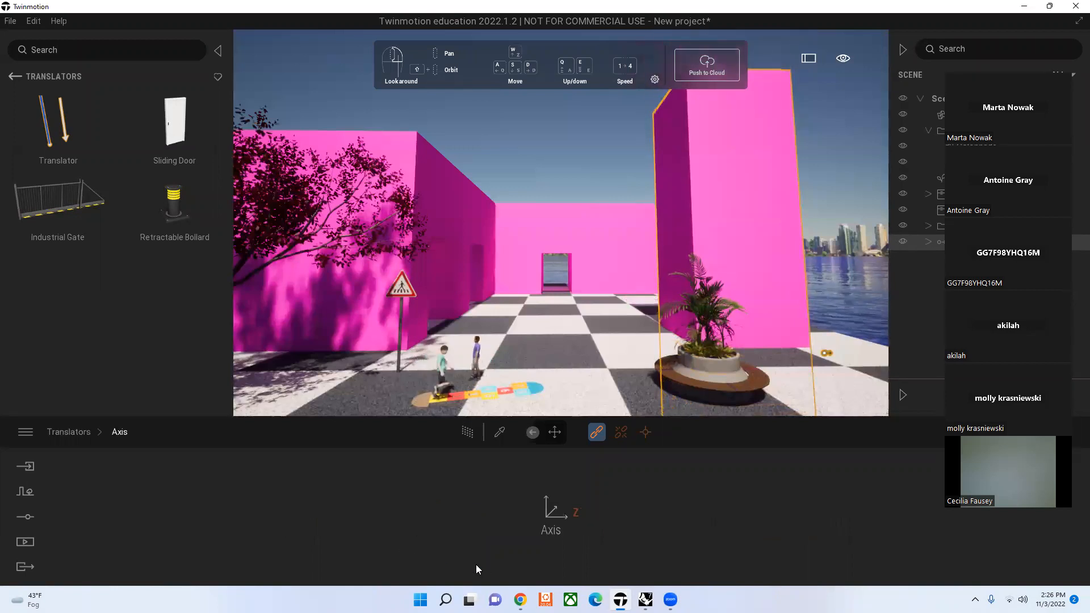
click(561, 517)
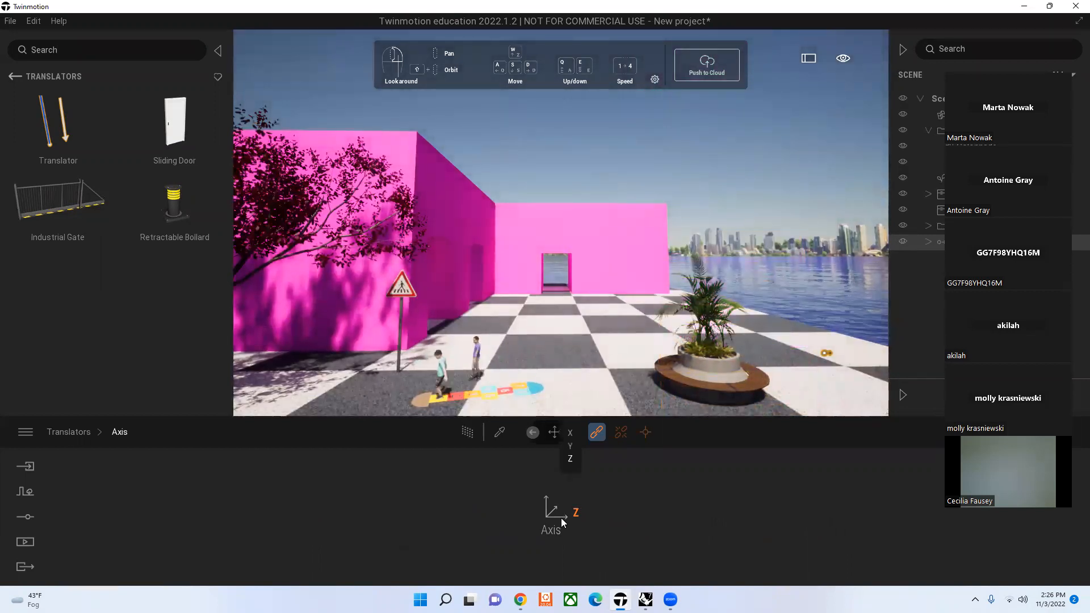
click(81, 433)
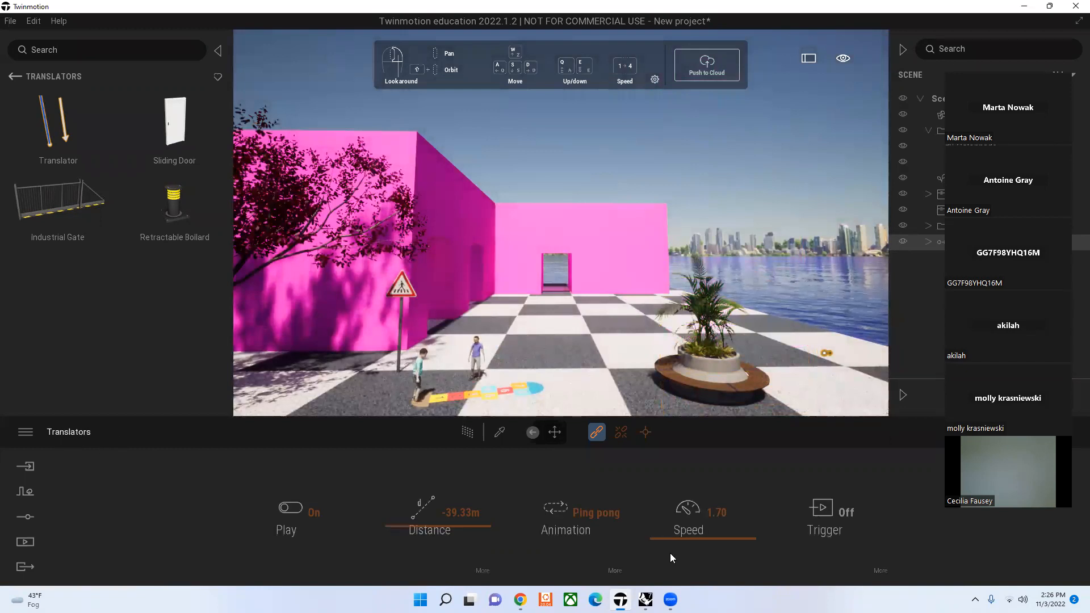
Step: Try to unlink the pink block from the translator while the block is sunk below the ground
click(645, 433)
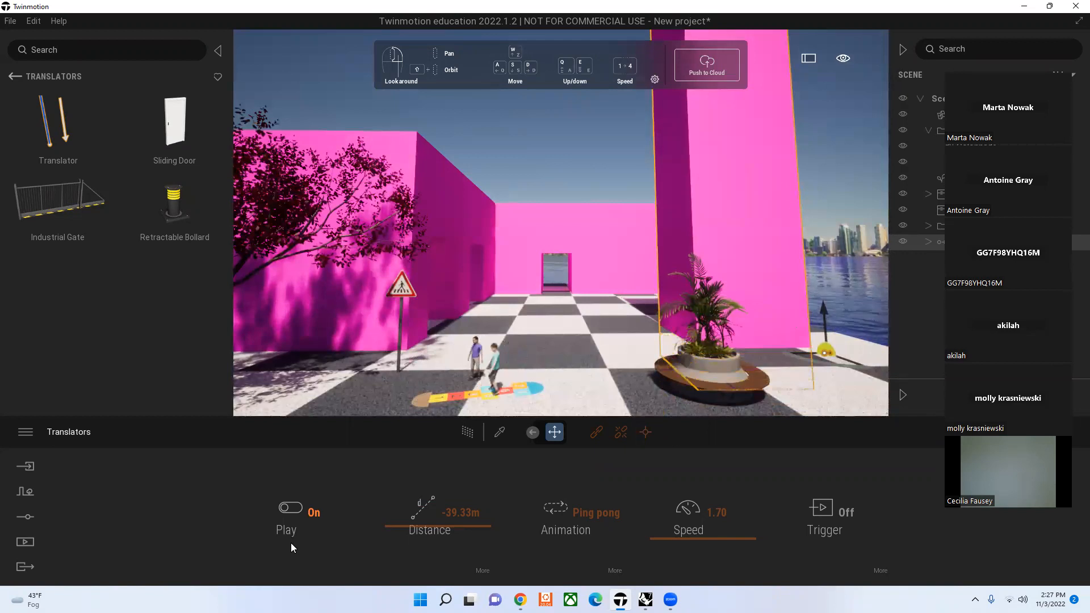
click(571, 169)
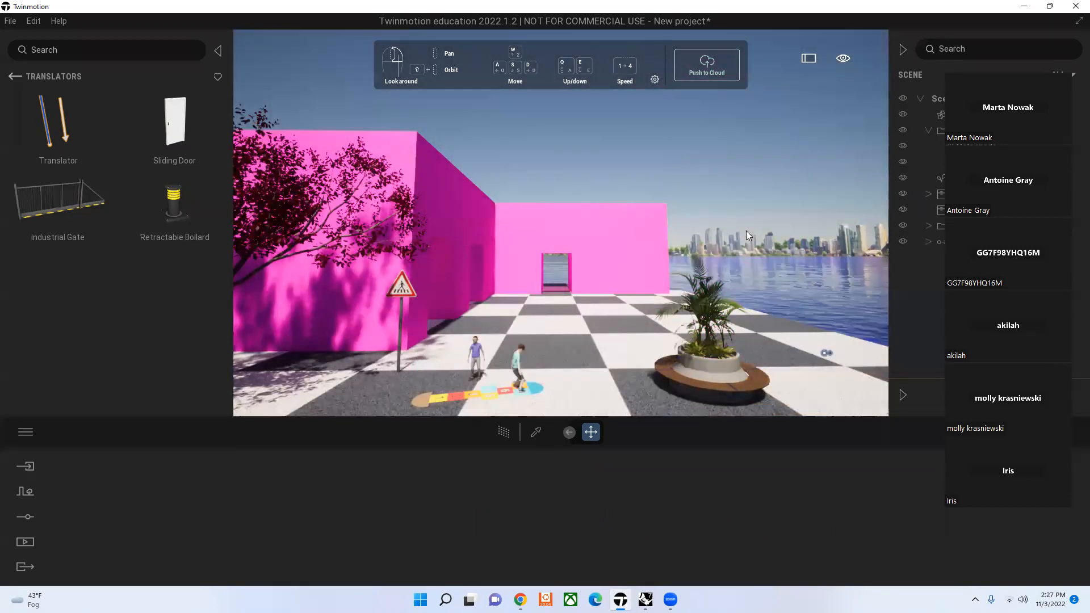
click(826, 355)
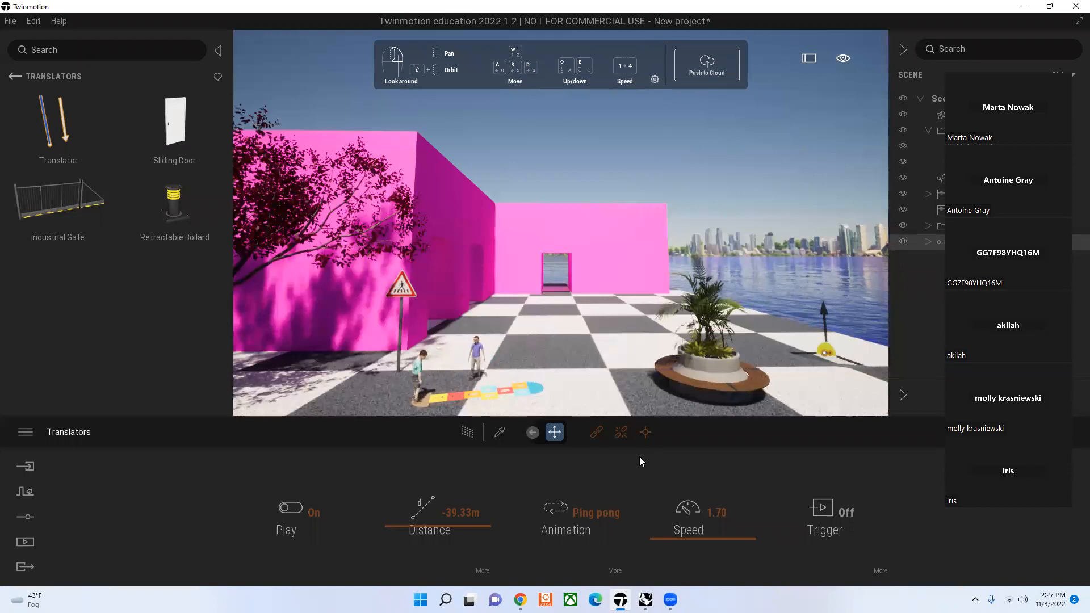
click(622, 433)
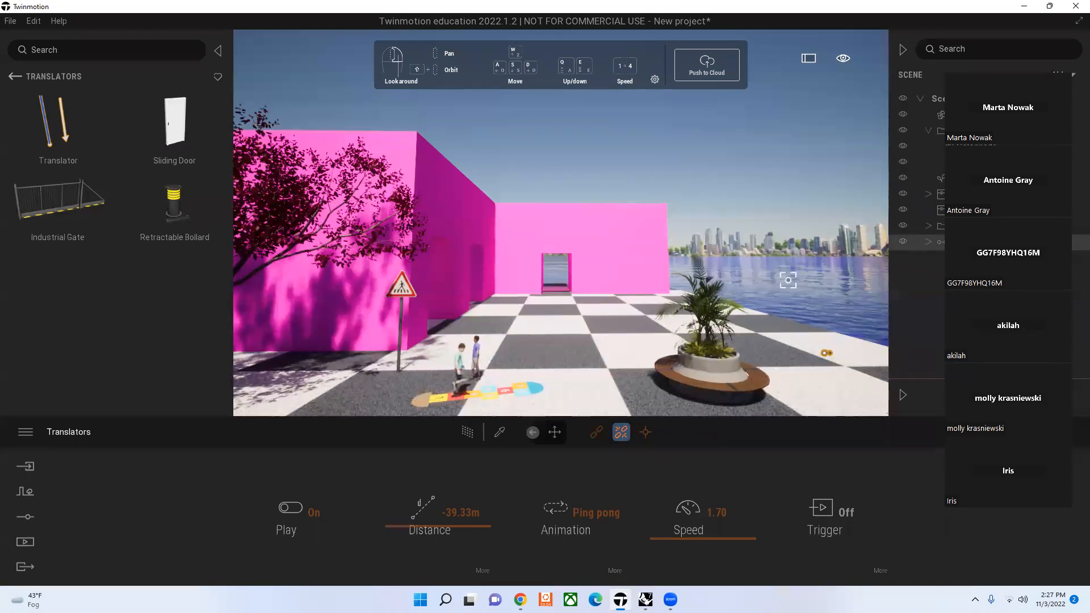
click(769, 294)
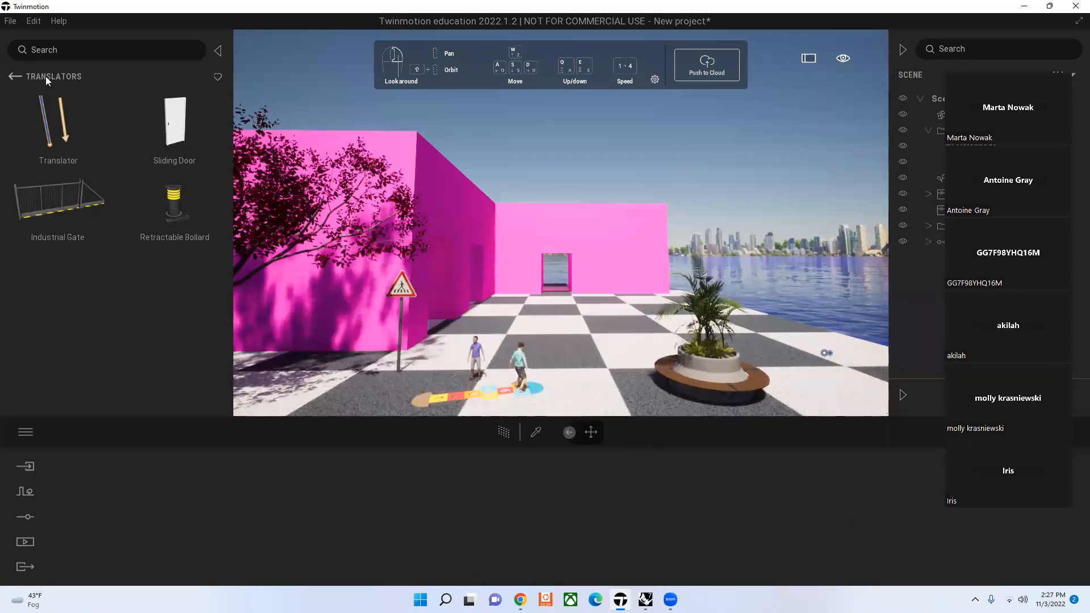
Step: Return the library to the Animators categories, and delete the translator after unlinking the tall pink block from it
click(13, 76)
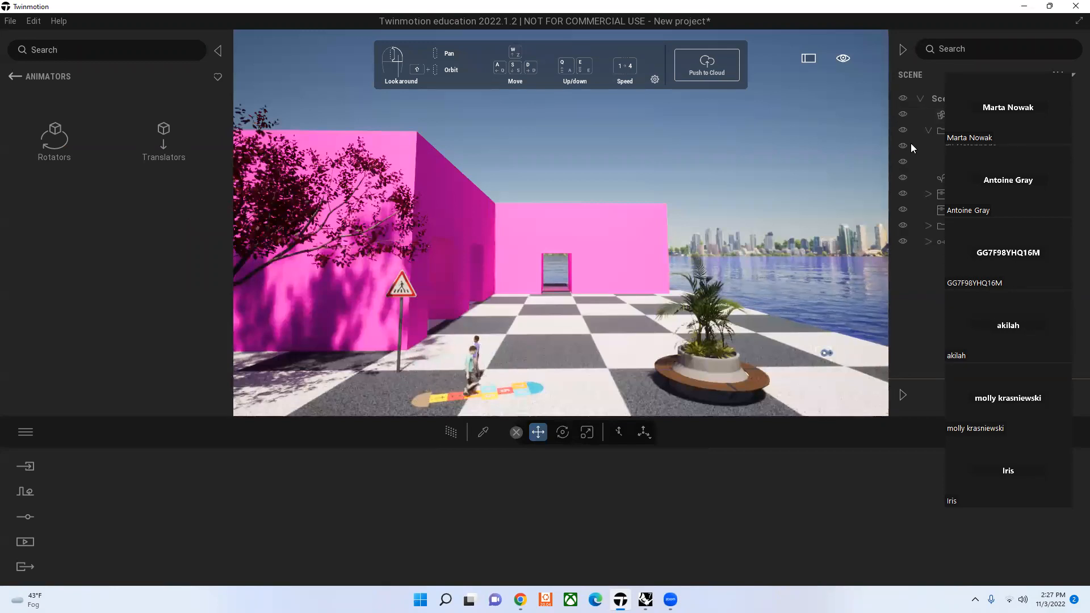
click(824, 352)
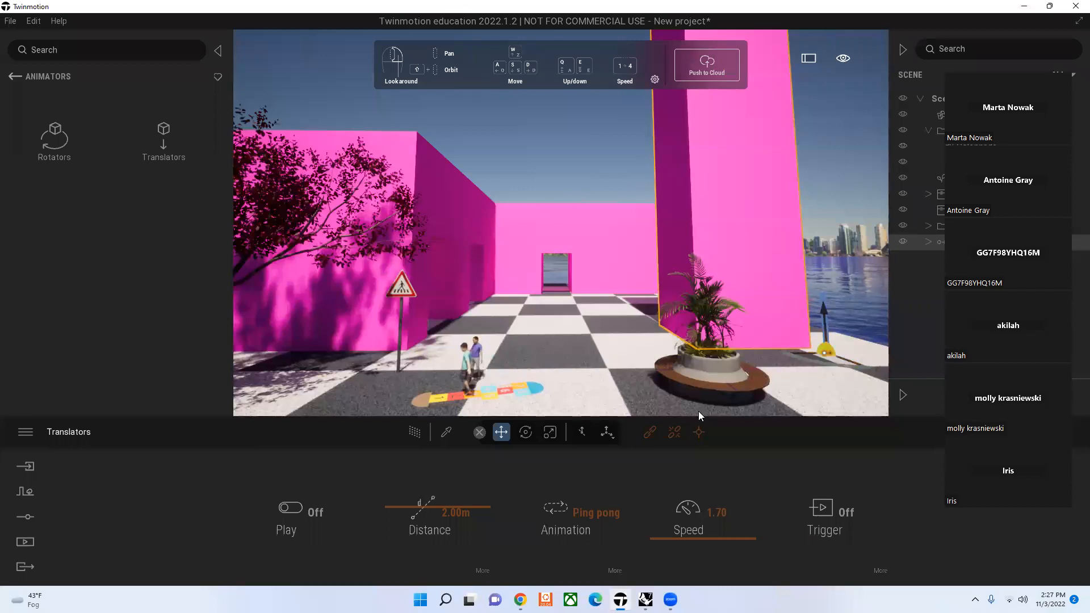
click(674, 433)
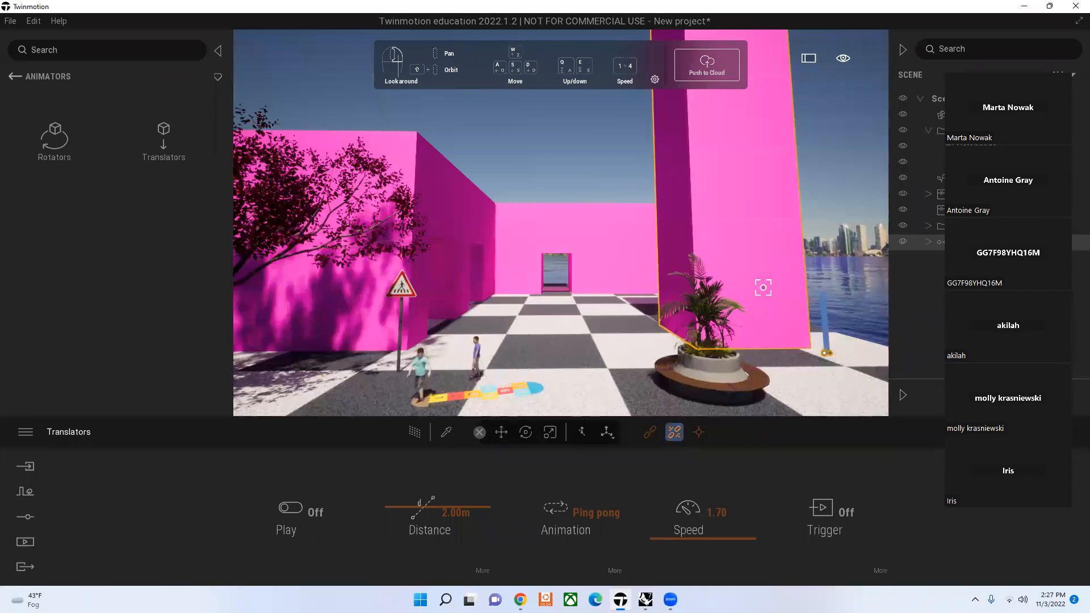
click(725, 175)
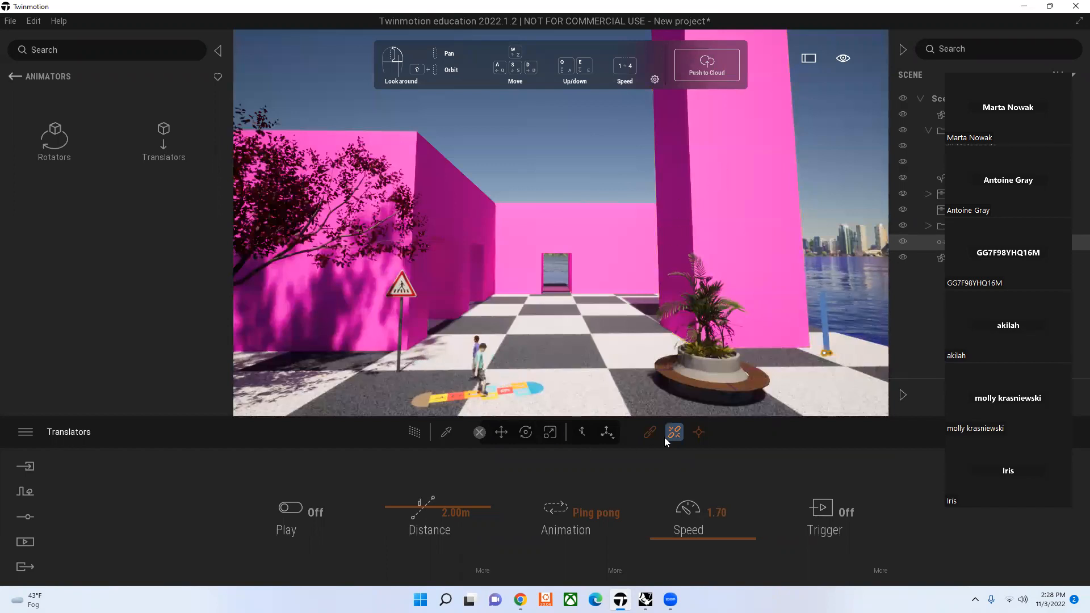
click(700, 433)
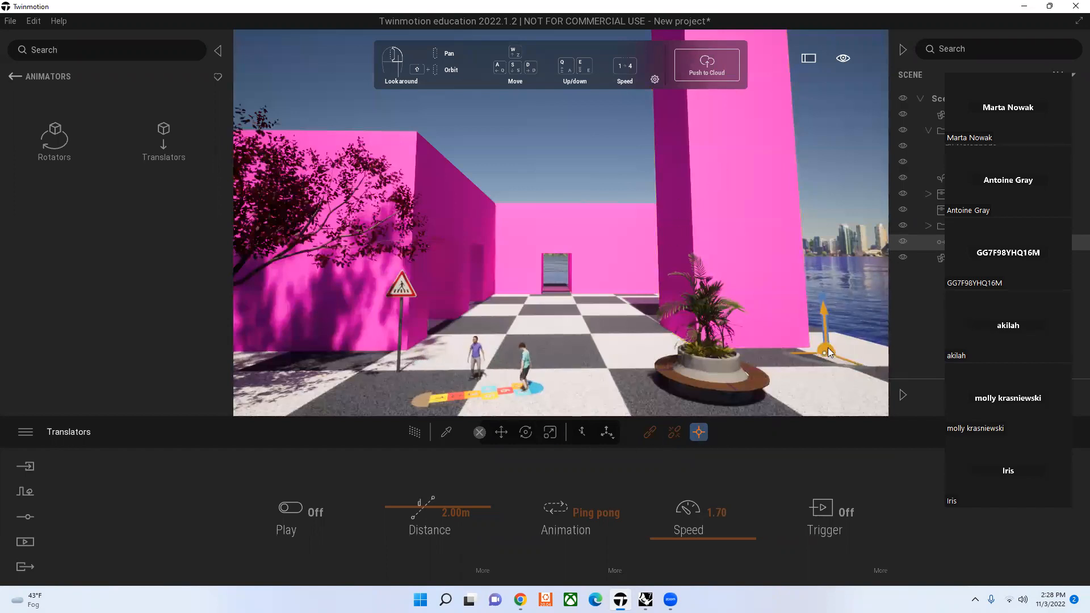
key(Delete)
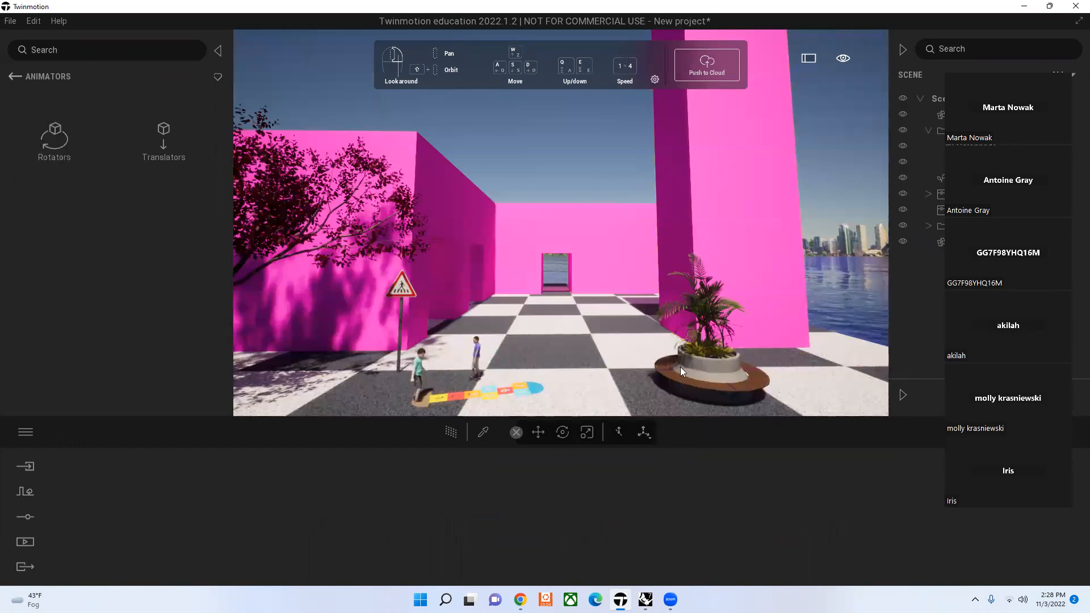
Step: Move the round palm planter bench across the plaza beside the pedestrian crossing sign, and open the Rotators library category
click(723, 375)
drag(679, 384, 287, 359)
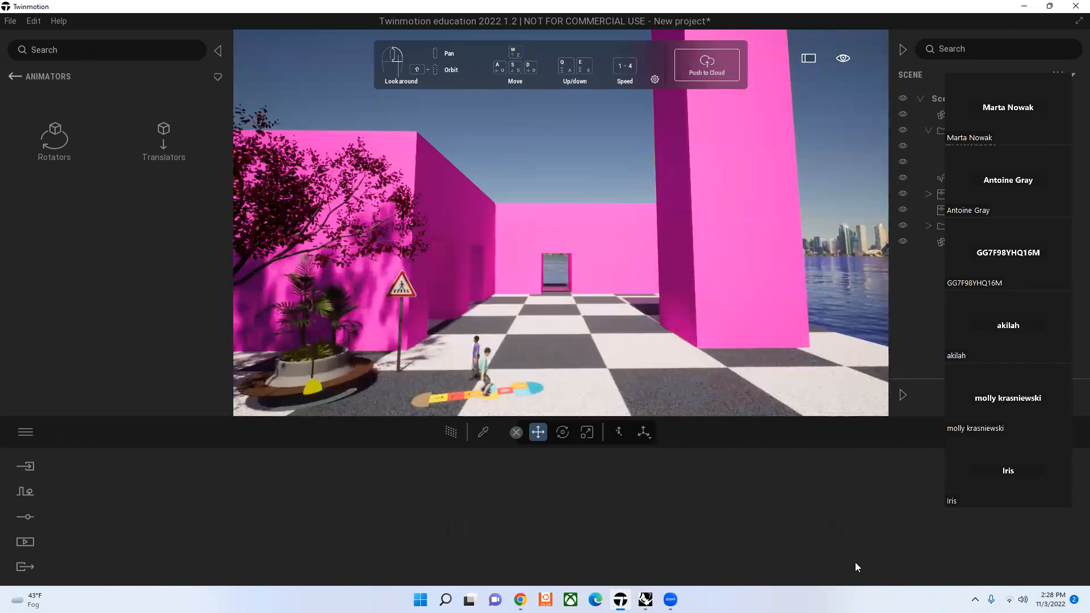
click(50, 134)
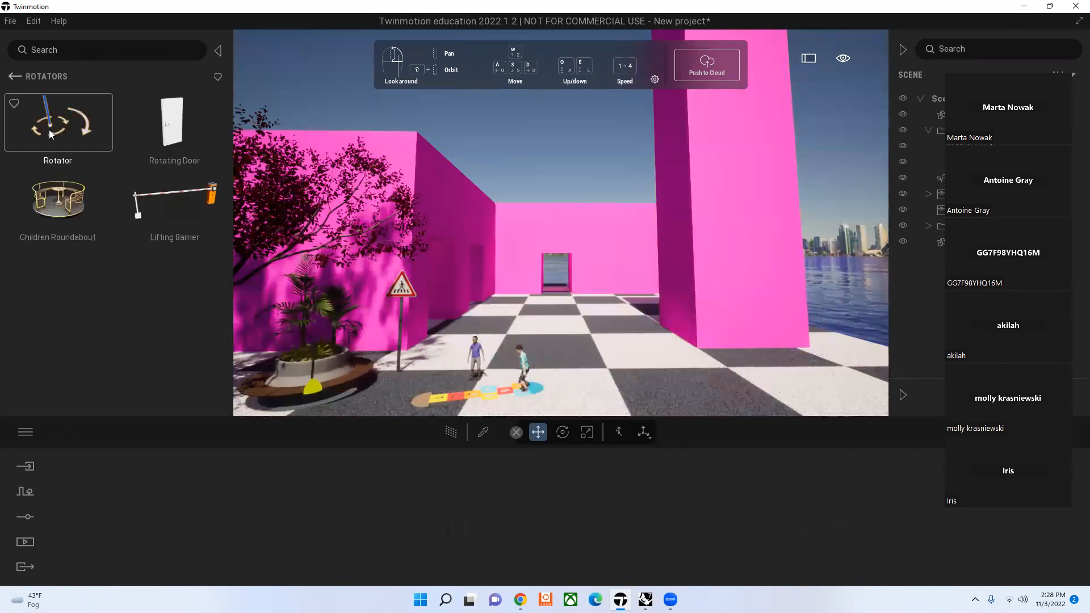
Step: Place a Children Roundabout on the checkered plaza and delete it again
drag(73, 207, 591, 366)
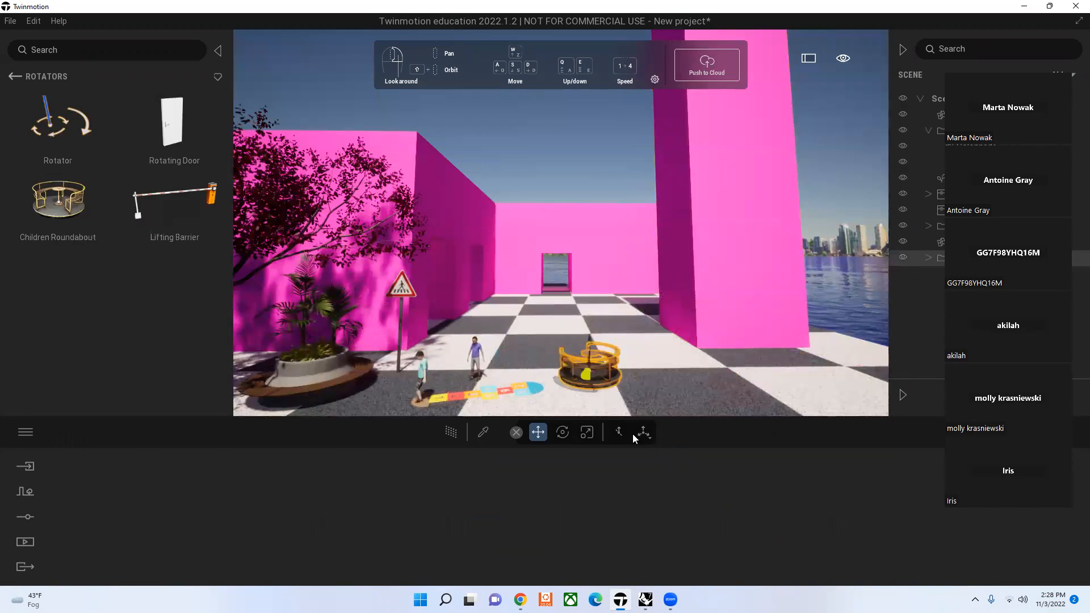
click(530, 122)
click(580, 379)
key(Delete)
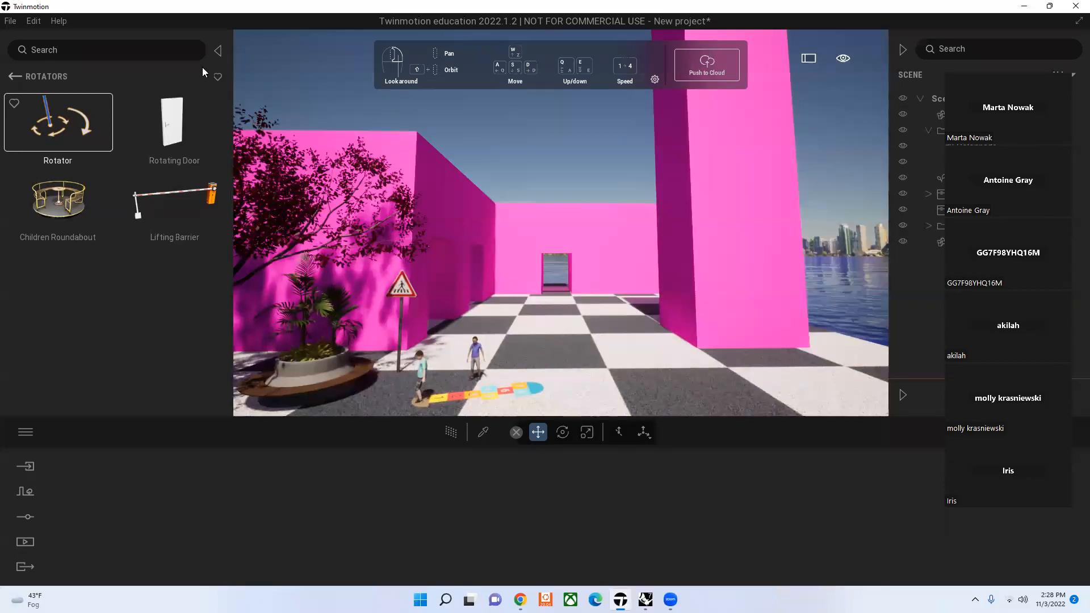
Step: Place a Rotator at the plaza-side base of the tall pink block and link the block to it
drag(100, 123, 673, 325)
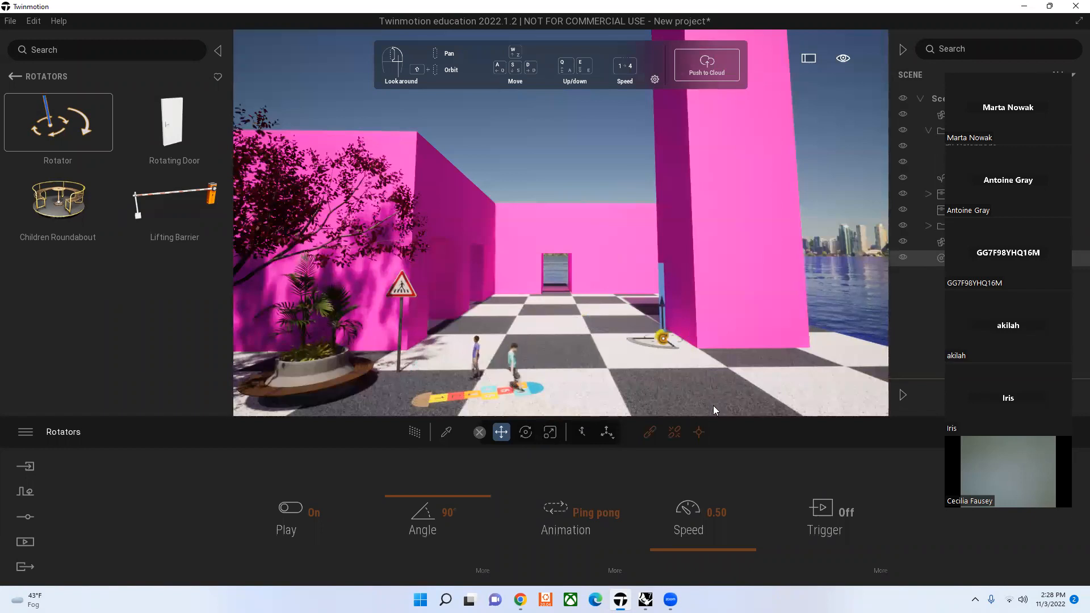
click(651, 434)
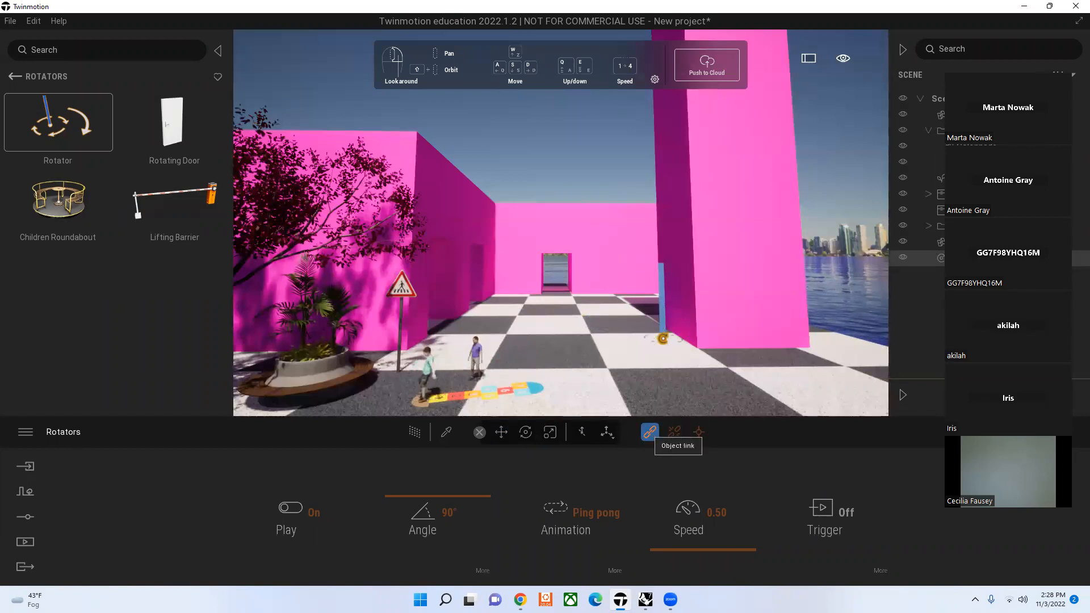
click(732, 239)
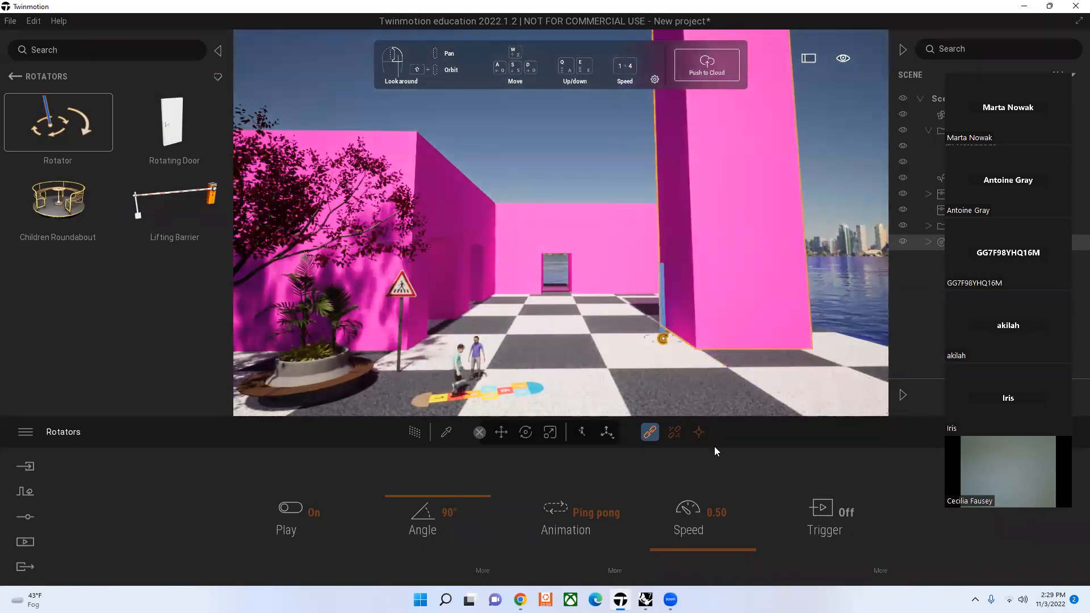
Step: Shift the rotator's origin toward the middle of the pink block's base, and set its rotation angle to 360°
click(698, 432)
drag(644, 337, 748, 342)
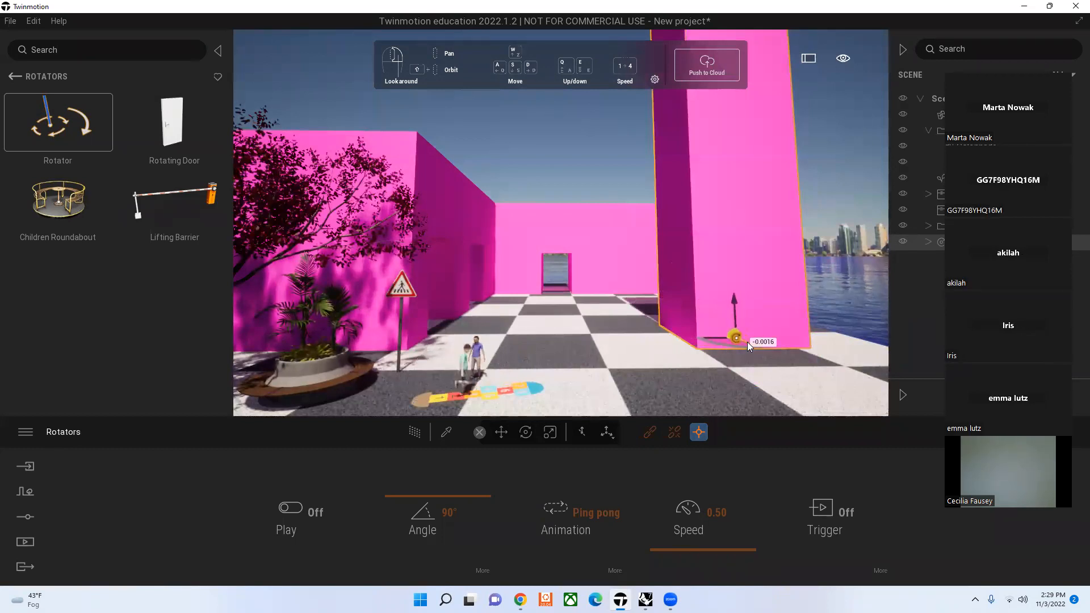
click(650, 433)
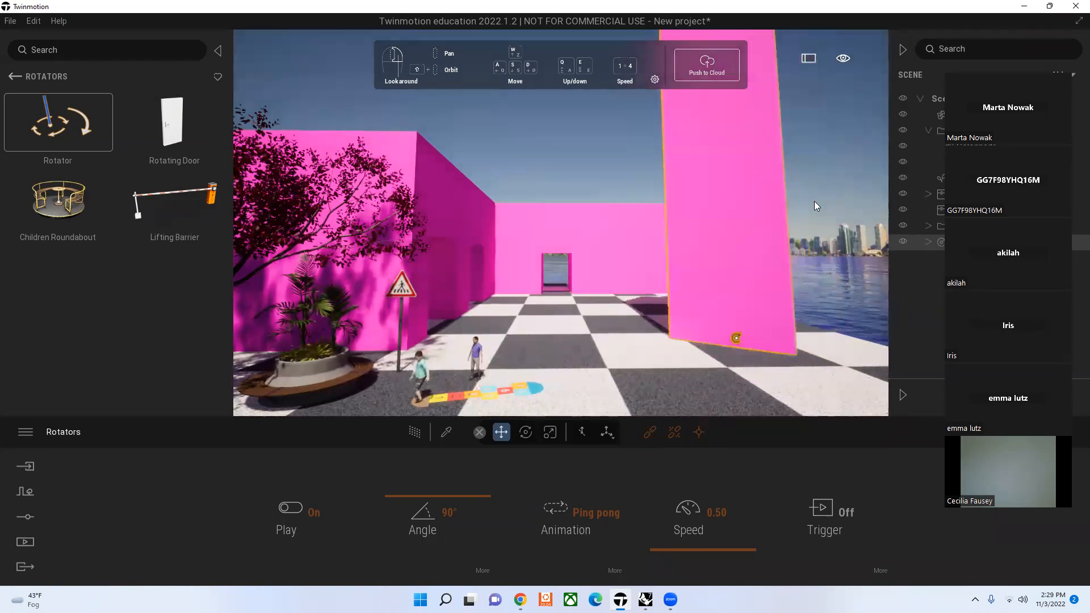
mouse_move(717, 338)
mouse_down()
mouse_move(728, 338)
mouse_move(712, 336)
mouse_up()
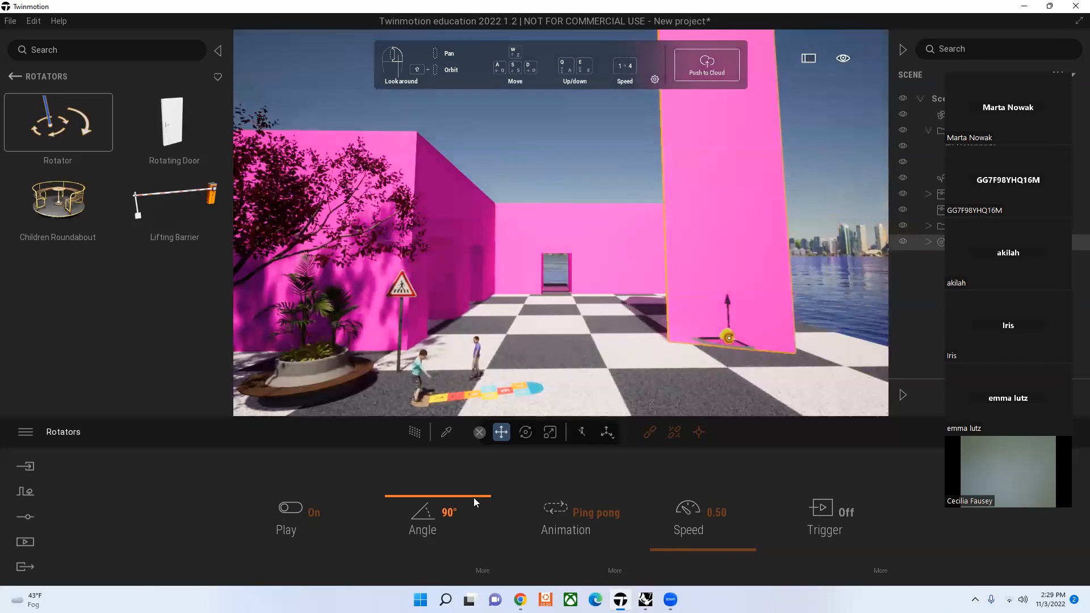
drag(474, 498, 570, 443)
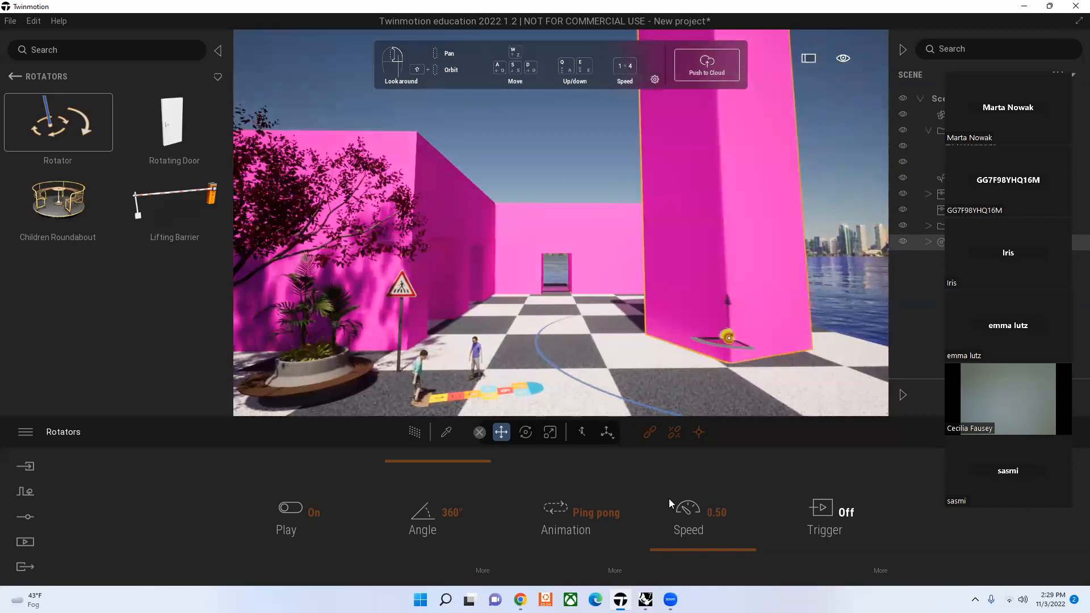
Step: Switch the pink block's rotator animation to Loop, try a rotation angle of -360°, and return the angle to 360°
click(596, 515)
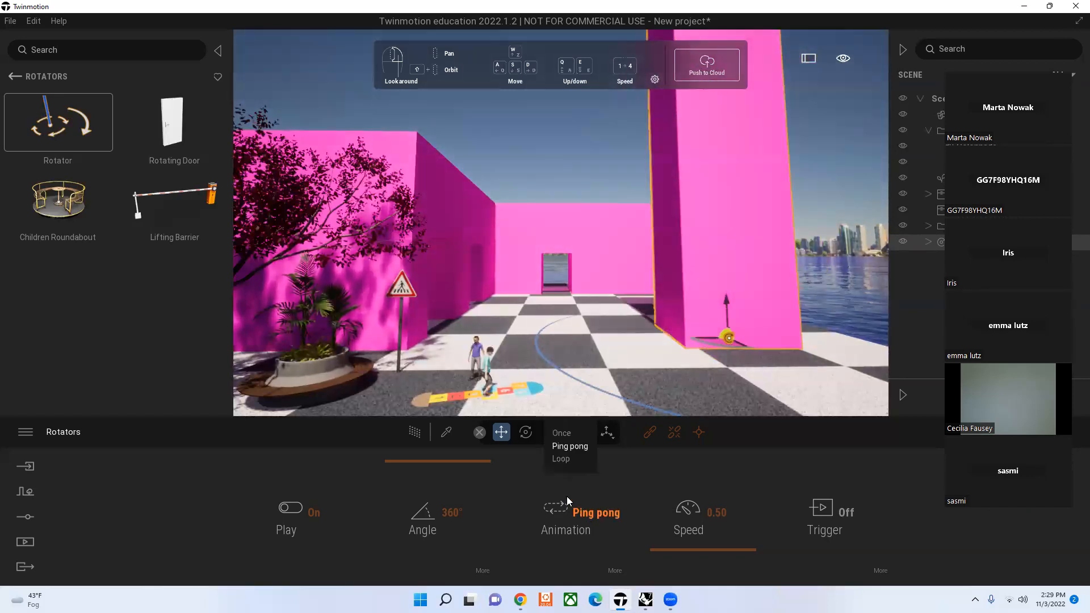
click(565, 460)
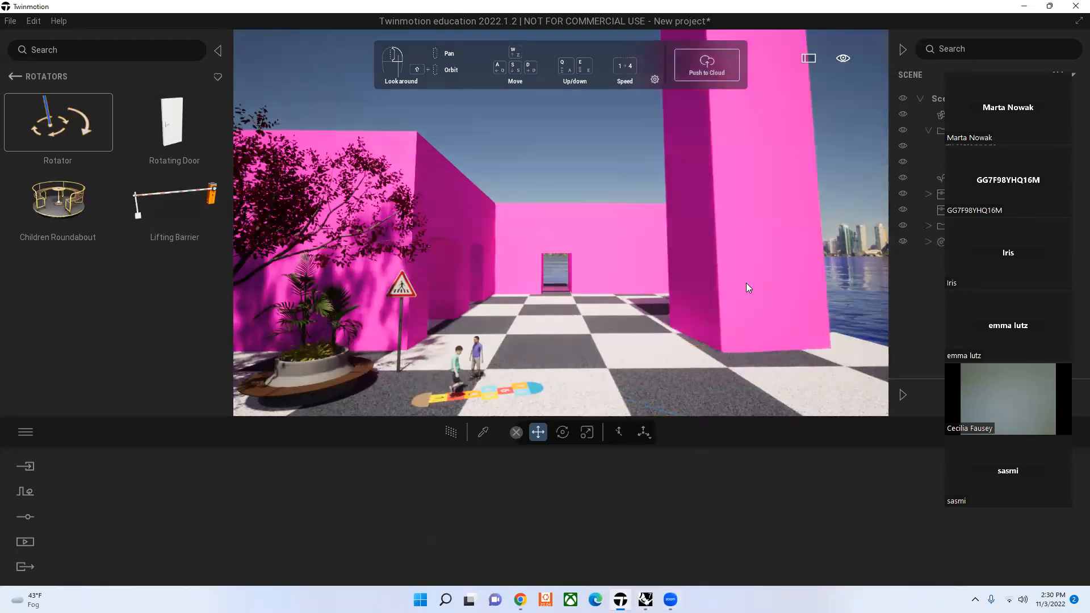
drag(457, 465, 468, 585)
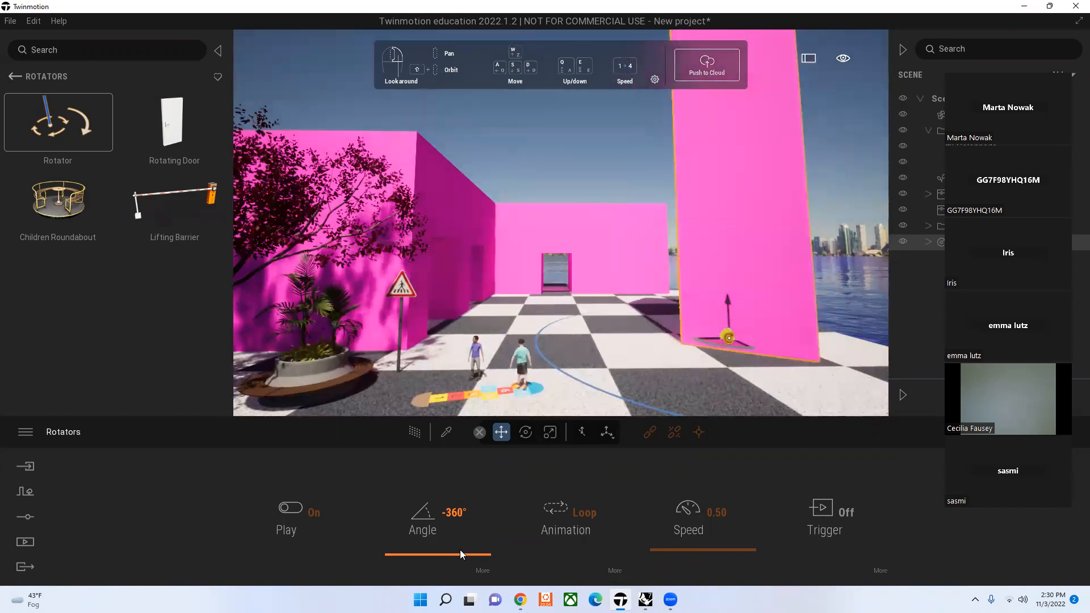
drag(476, 553, 474, 442)
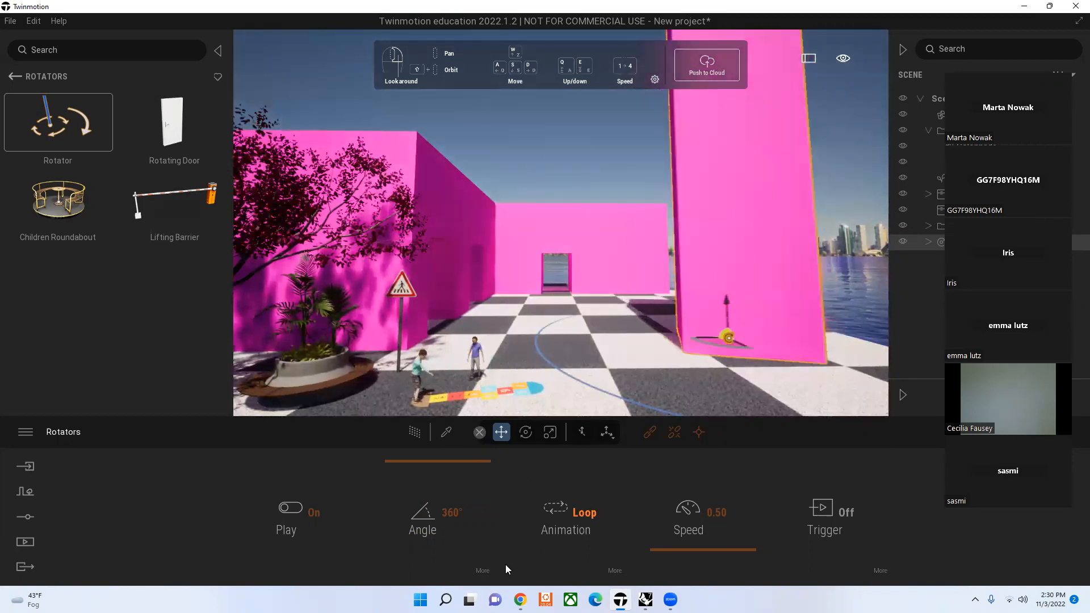
Step: Try the Y and X rotation axes on the pink block's rotator, and return the axis to Z
click(482, 571)
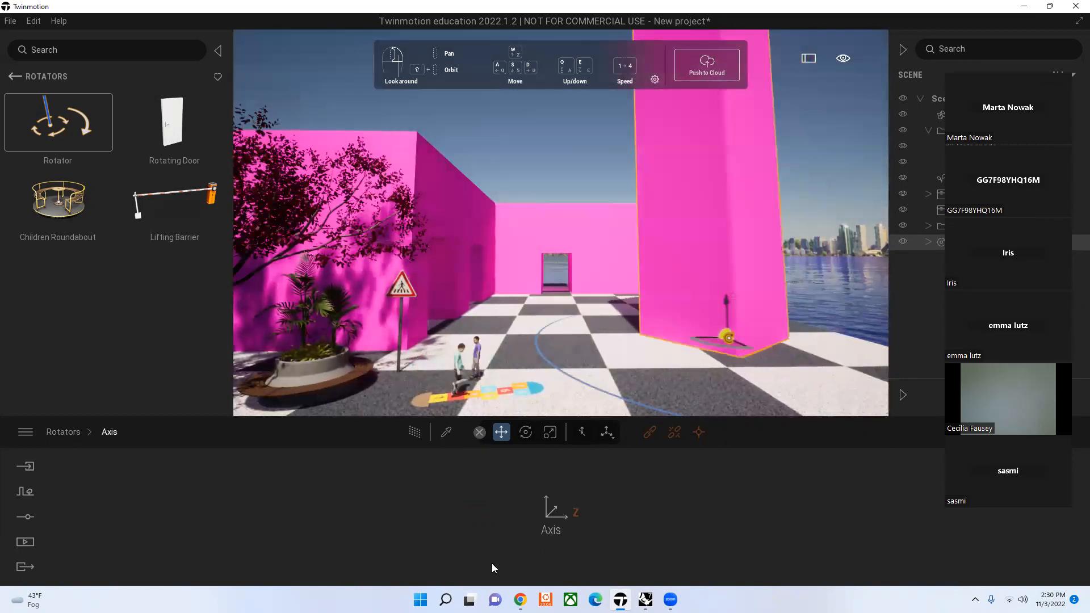
click(575, 513)
click(571, 447)
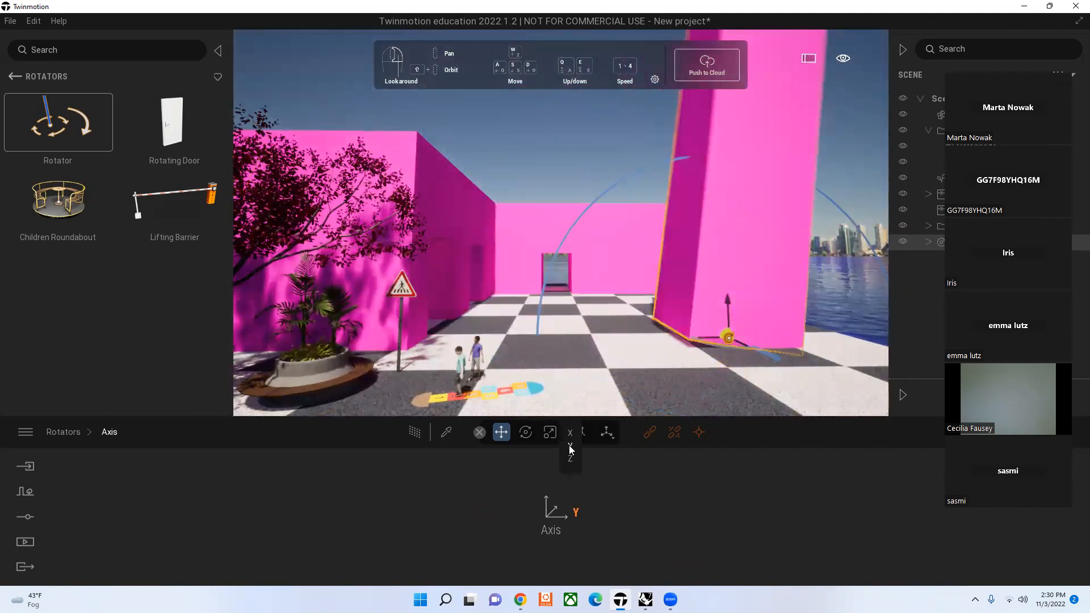
click(575, 513)
click(571, 434)
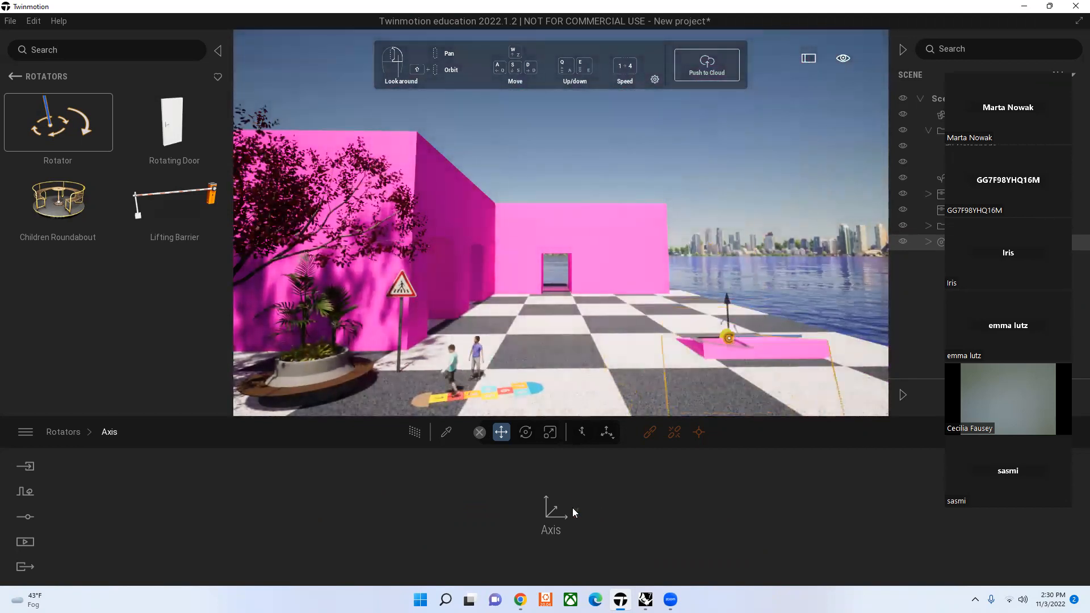
click(573, 508)
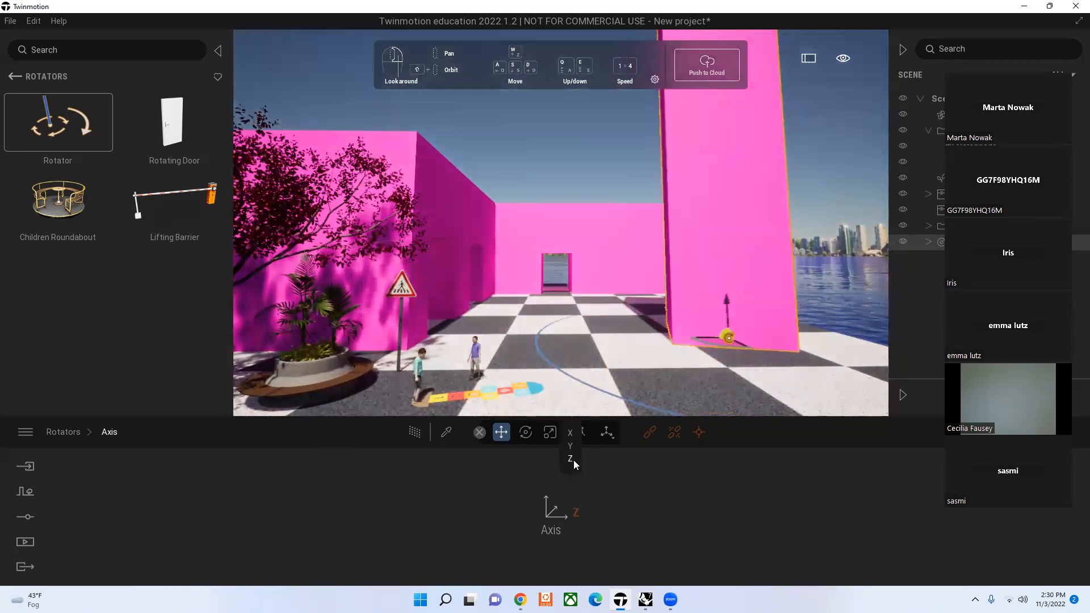
click(63, 433)
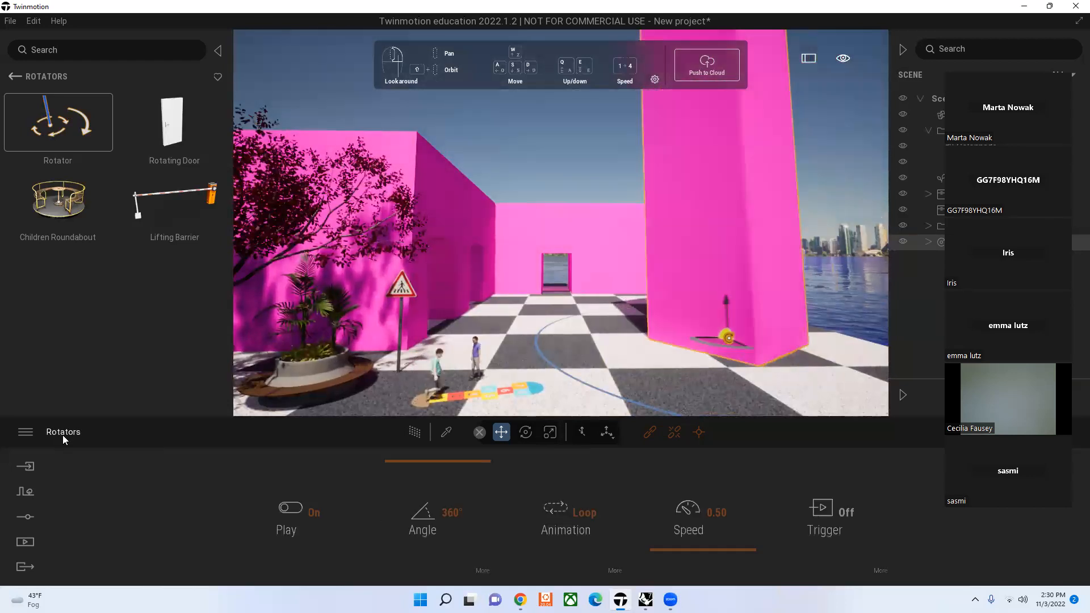
Step: Set the rotator's animation to Once and switch its playback off
click(589, 500)
click(562, 433)
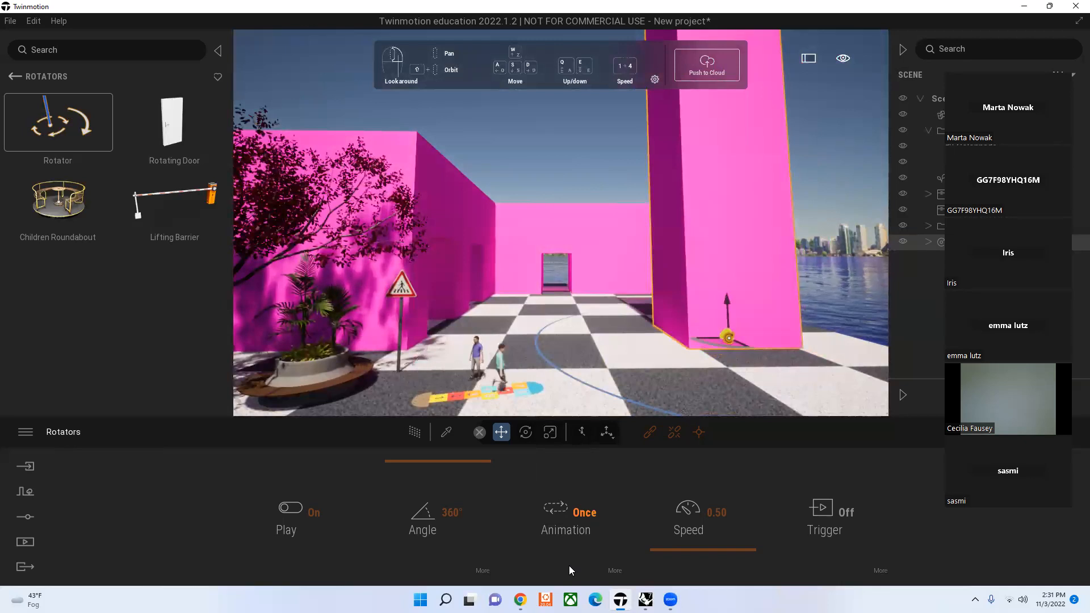
click(287, 511)
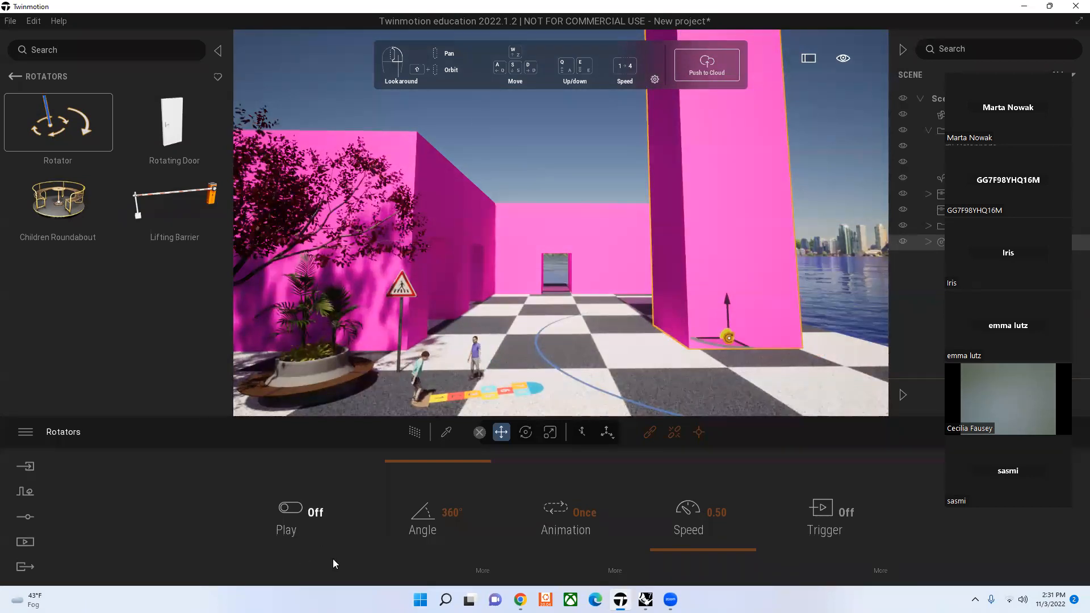
Step: Unlink the tall pink block from the rotator and delete the rotator from the scene
click(673, 433)
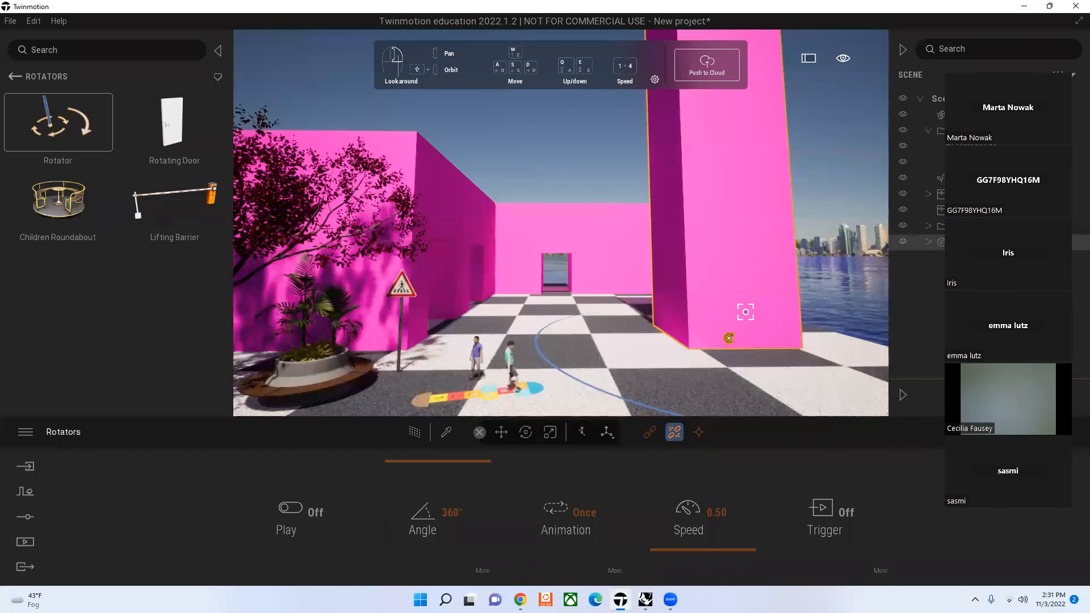
click(729, 338)
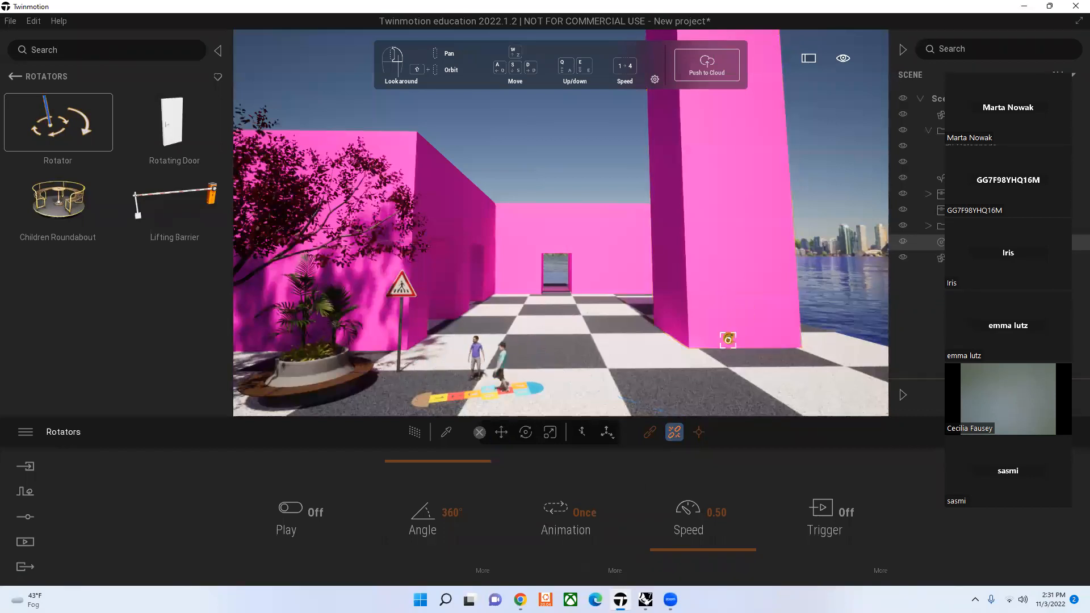
click(694, 436)
key(Delete)
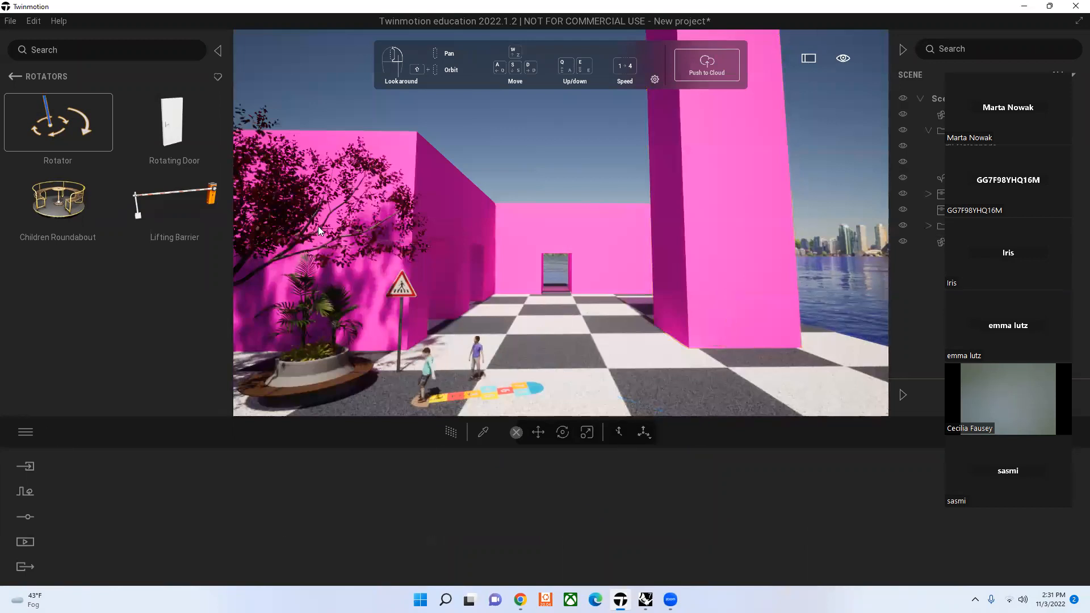
Step: Place a Translator at the plaza-side base of the tall pink block and link the block to it
click(20, 77)
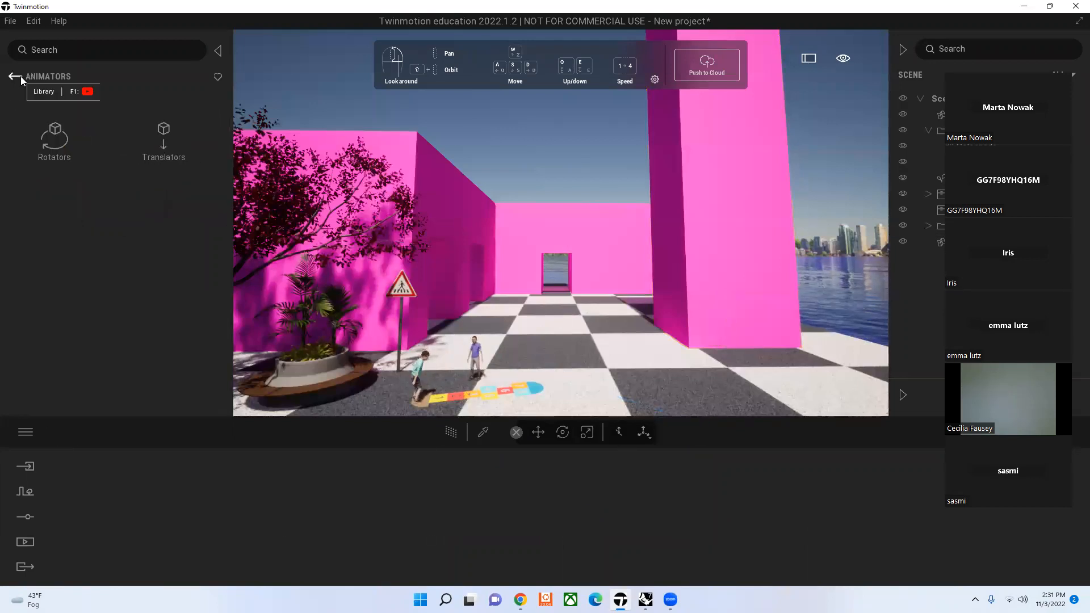
click(165, 139)
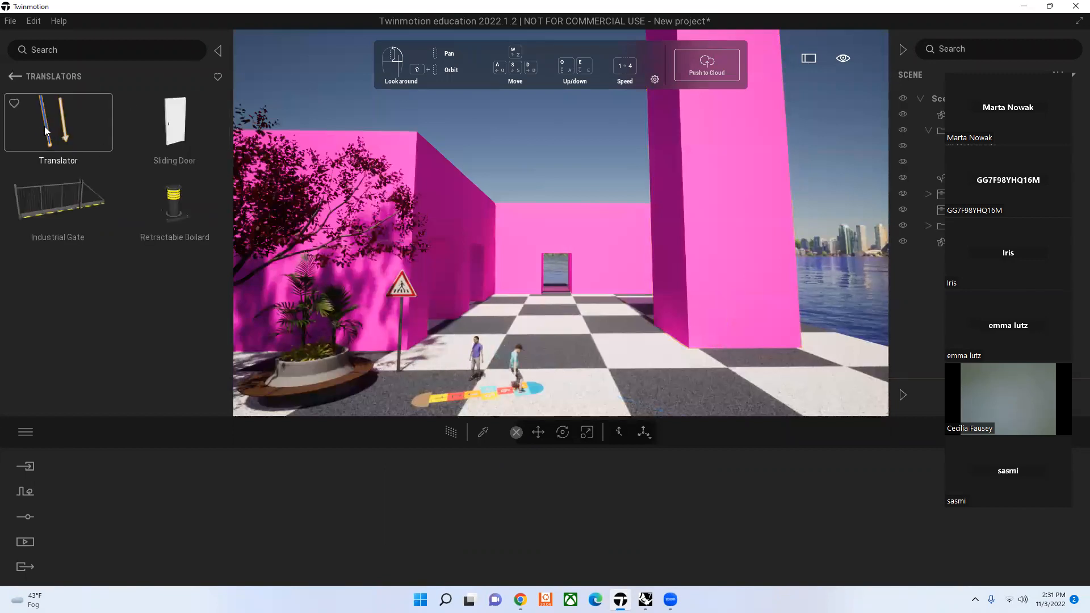
drag(64, 141, 668, 346)
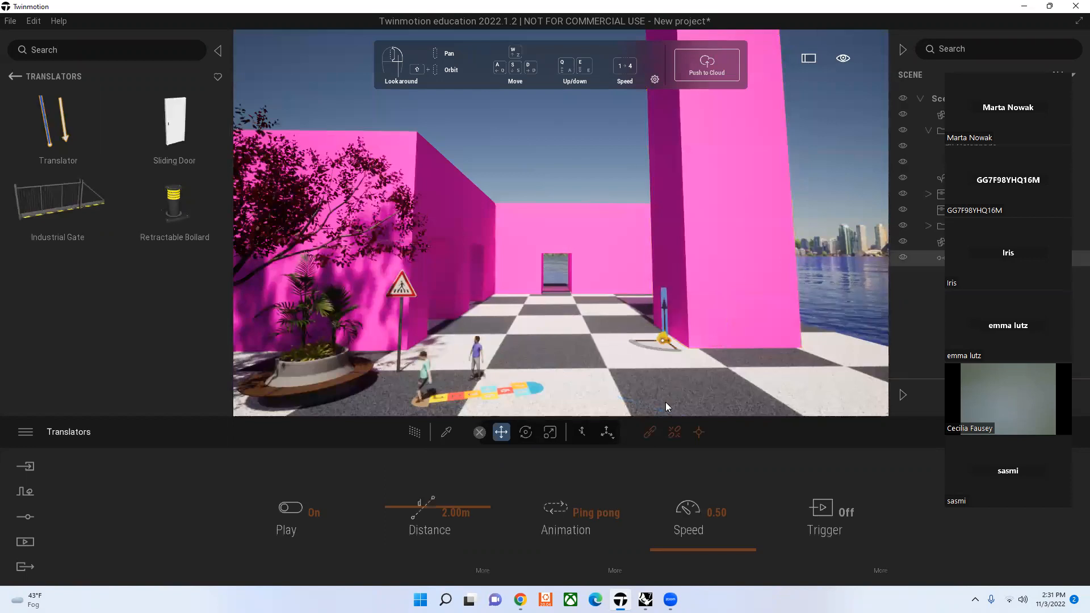
click(651, 433)
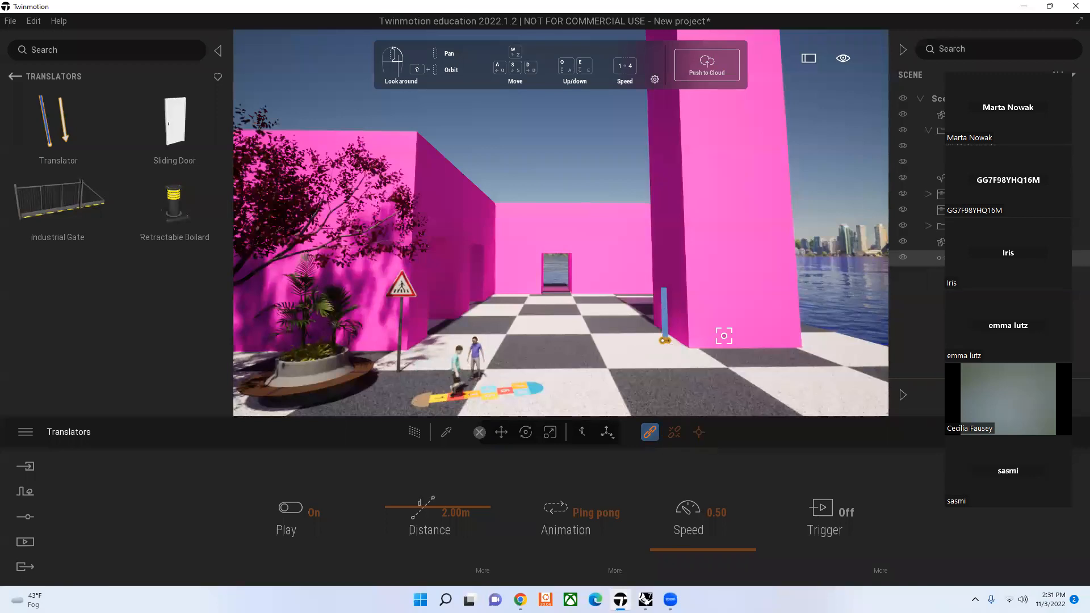
click(733, 315)
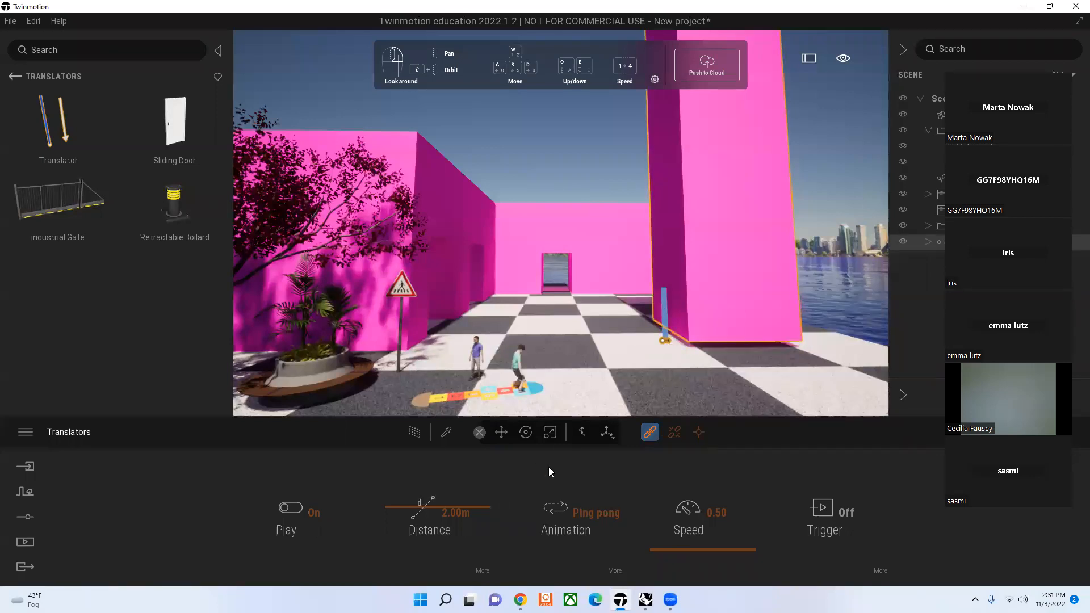
Step: Set the translator's distance to -35.68 m and speed to 2.12, with playback on, and deselect it
click(699, 434)
drag(481, 506, 478, 526)
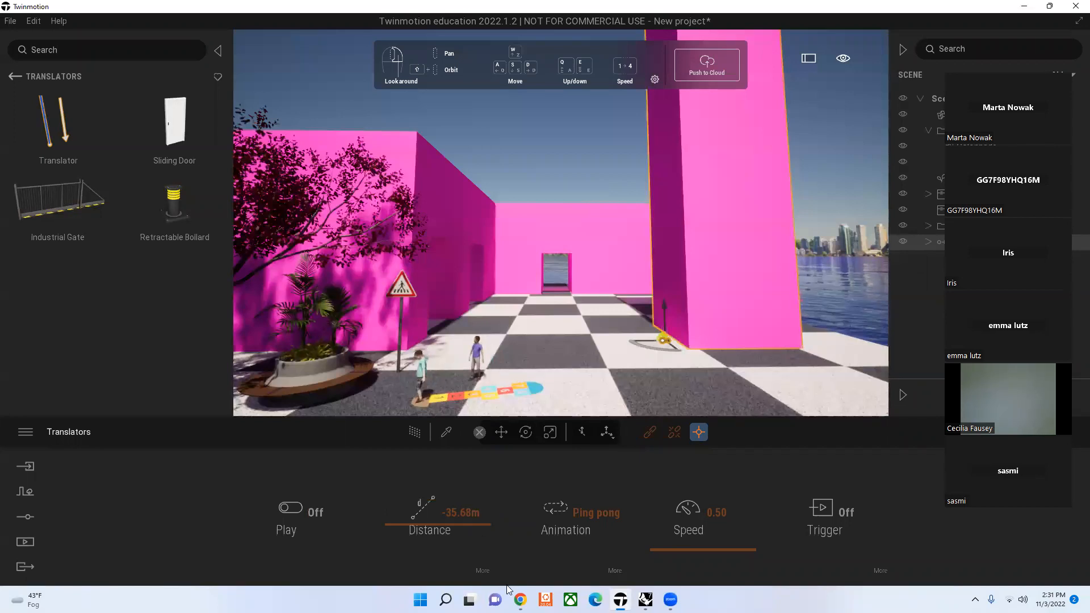
click(296, 510)
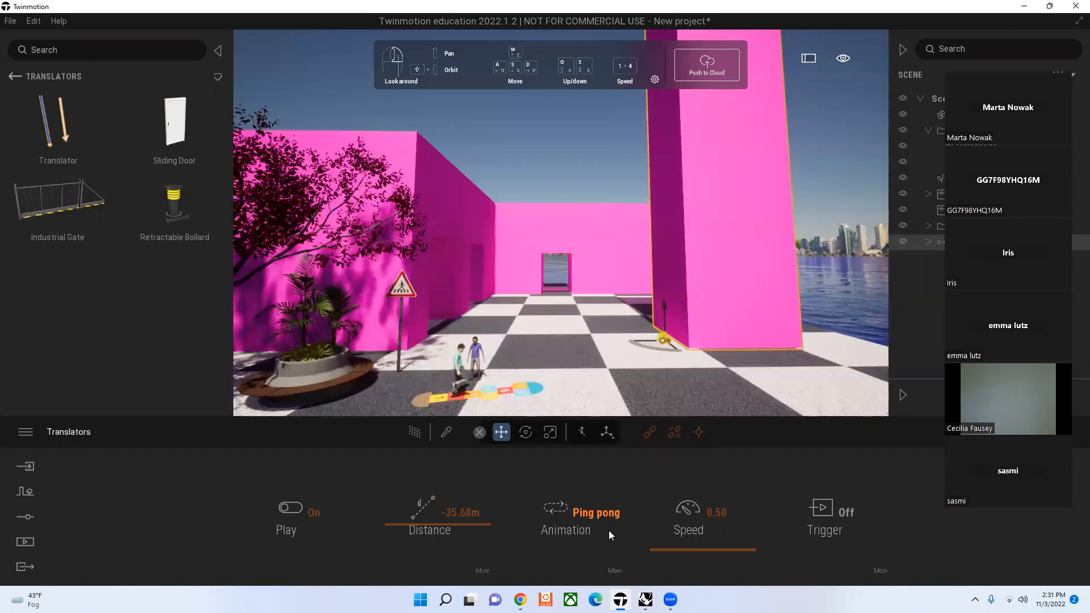
drag(686, 552, 678, 533)
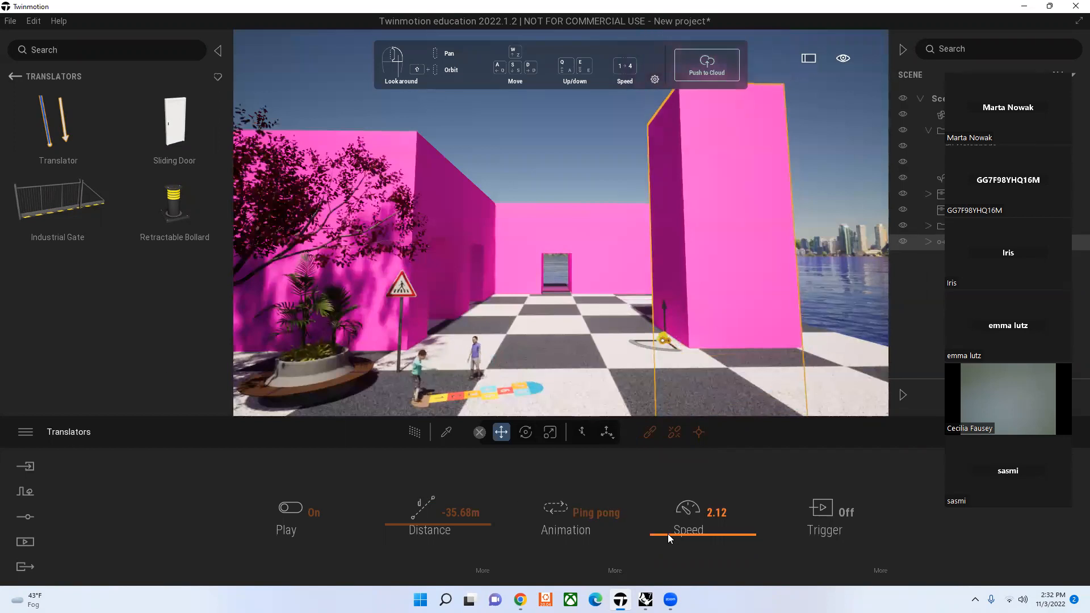
click(468, 114)
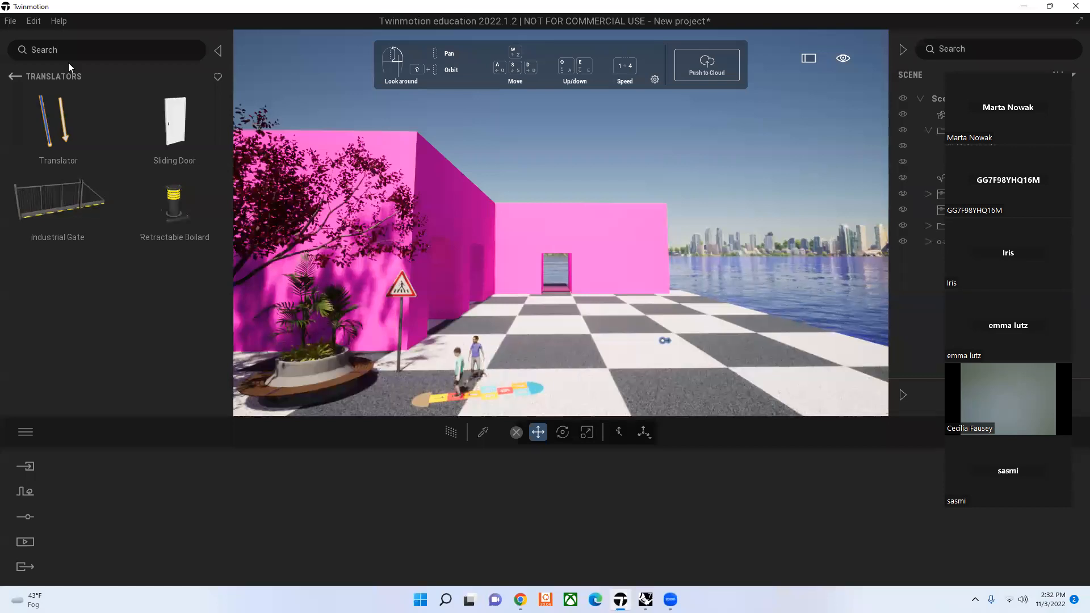
Step: Return to the top level of the asset library and look through its categories
click(14, 77)
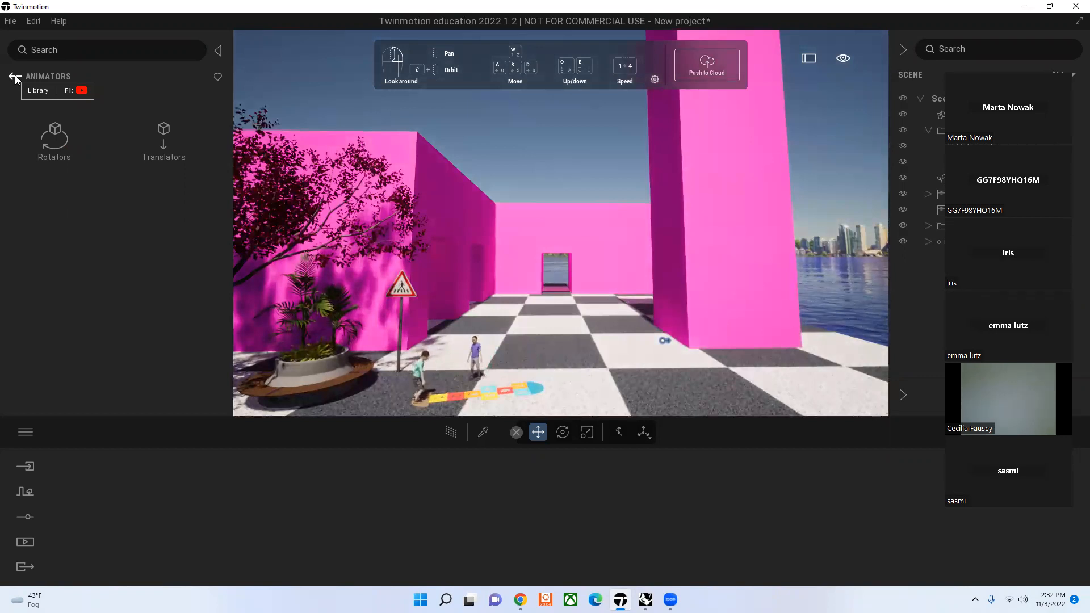
click(14, 76)
click(13, 77)
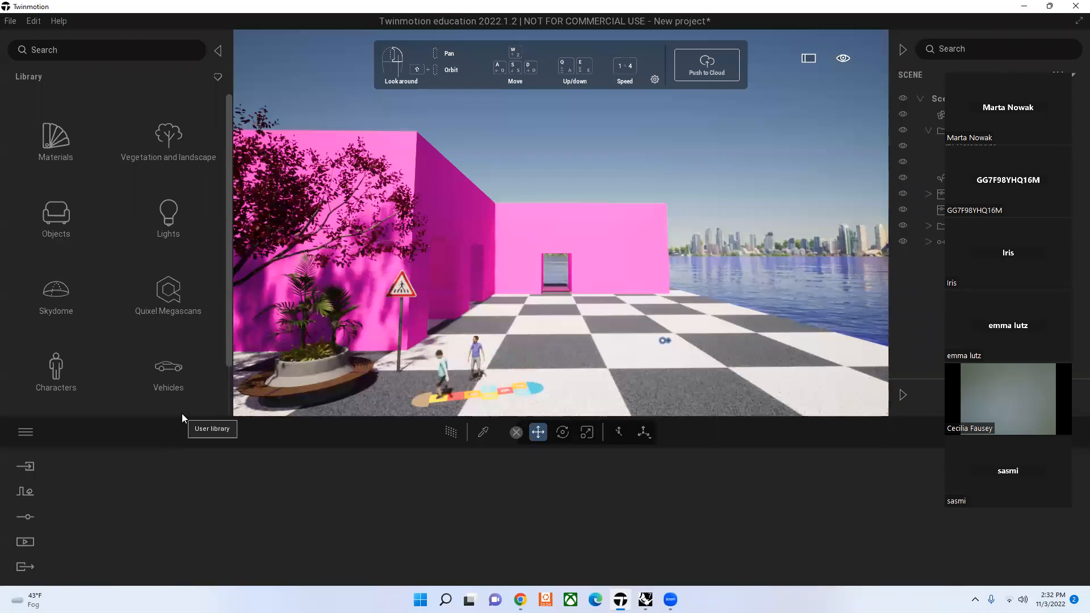
scroll(212, 306, down, 1)
scroll(202, 306, up, 1)
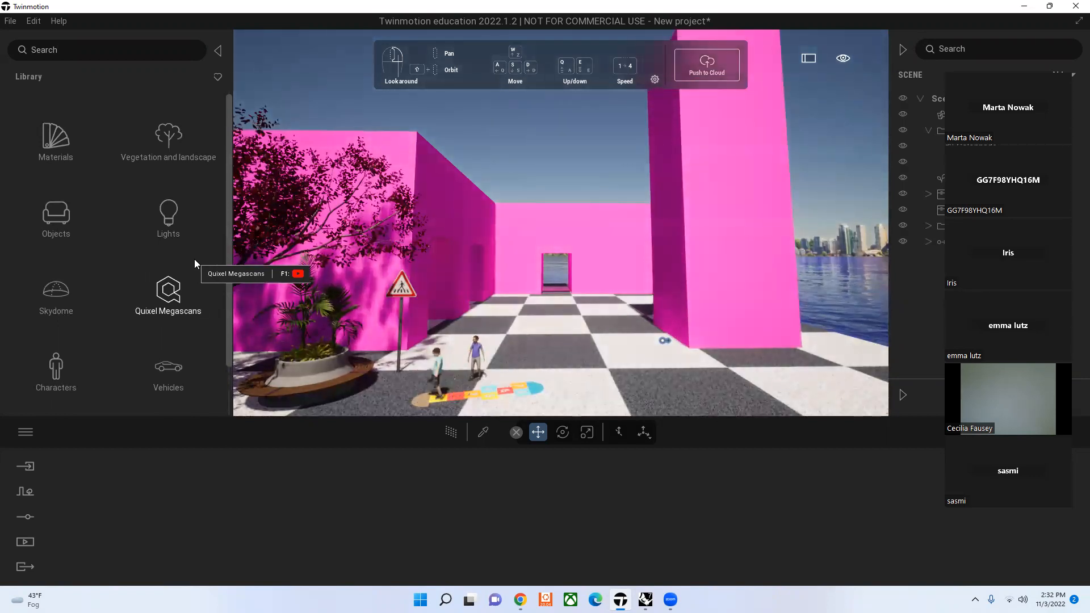
scroll(192, 261, down, 1)
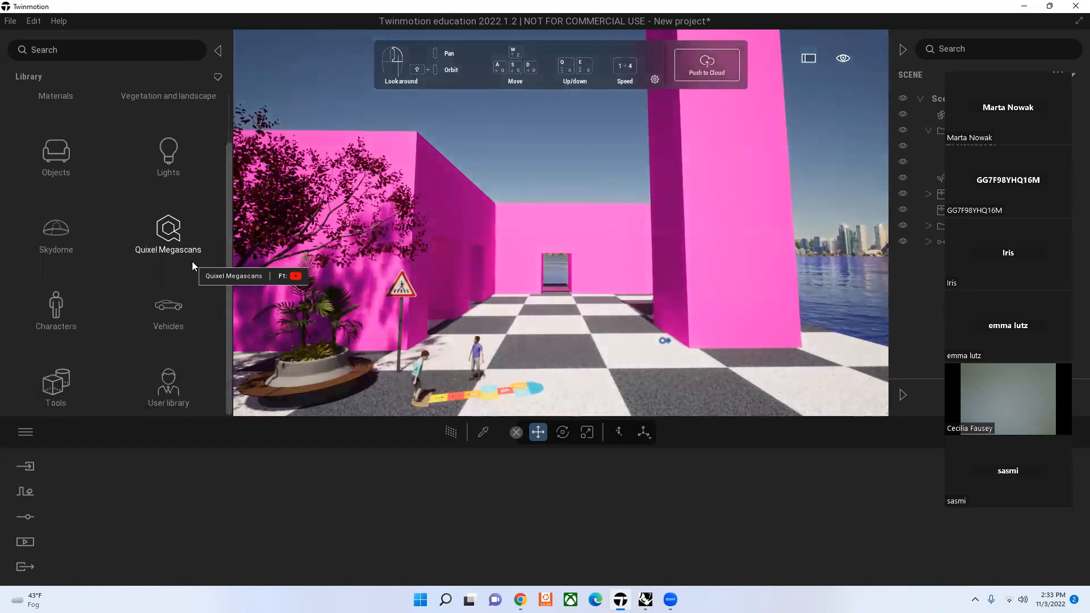
Step: Draw a custom path with four points across the checkered plaza in front of the pink block, and delete it again
click(25, 492)
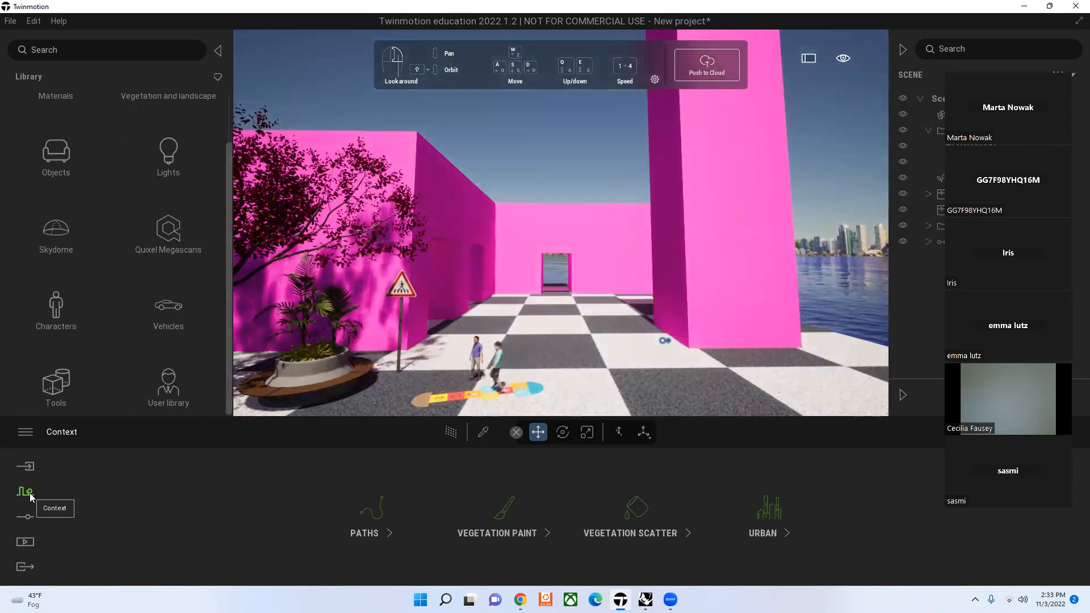
click(371, 507)
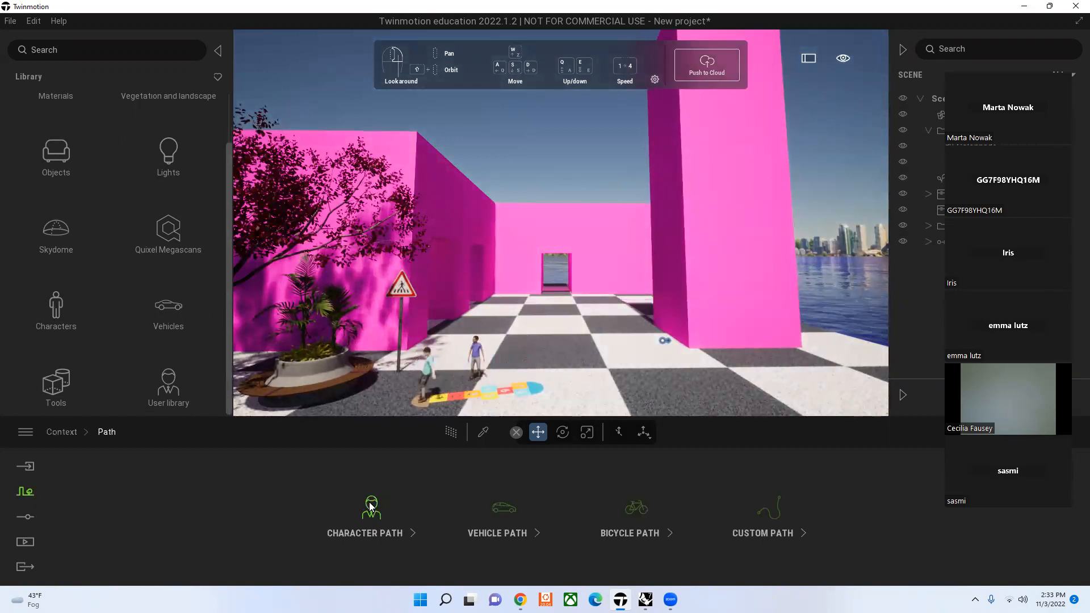
click(766, 525)
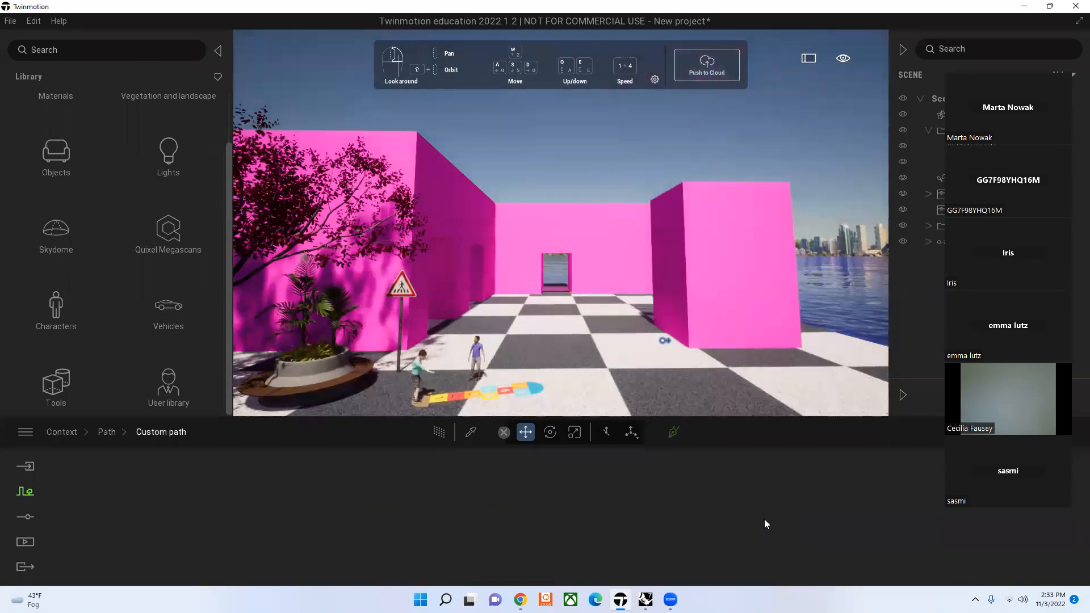
click(677, 436)
click(587, 340)
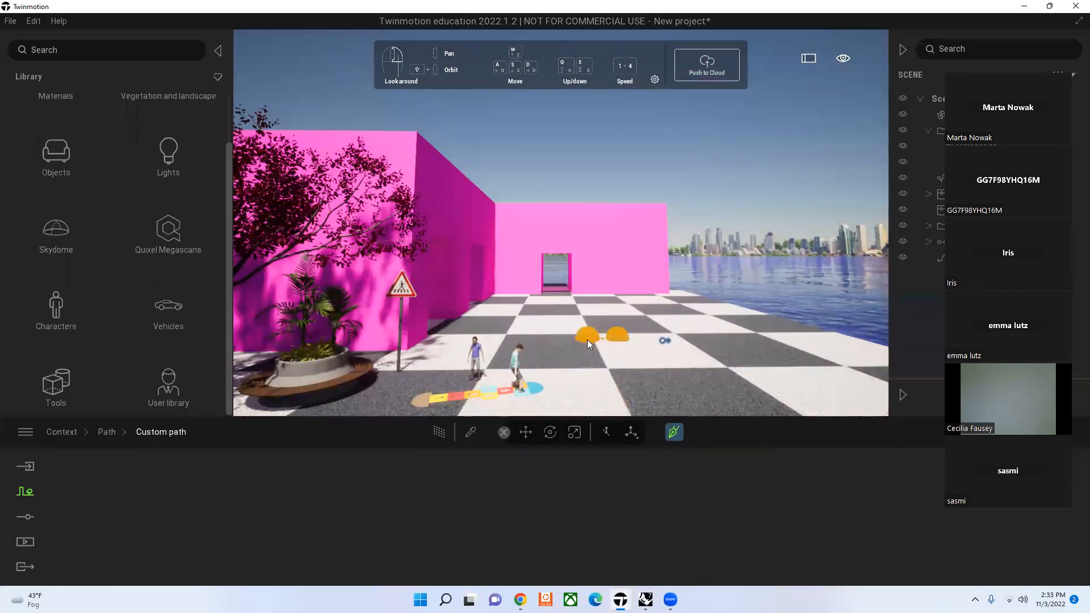
click(600, 381)
click(692, 404)
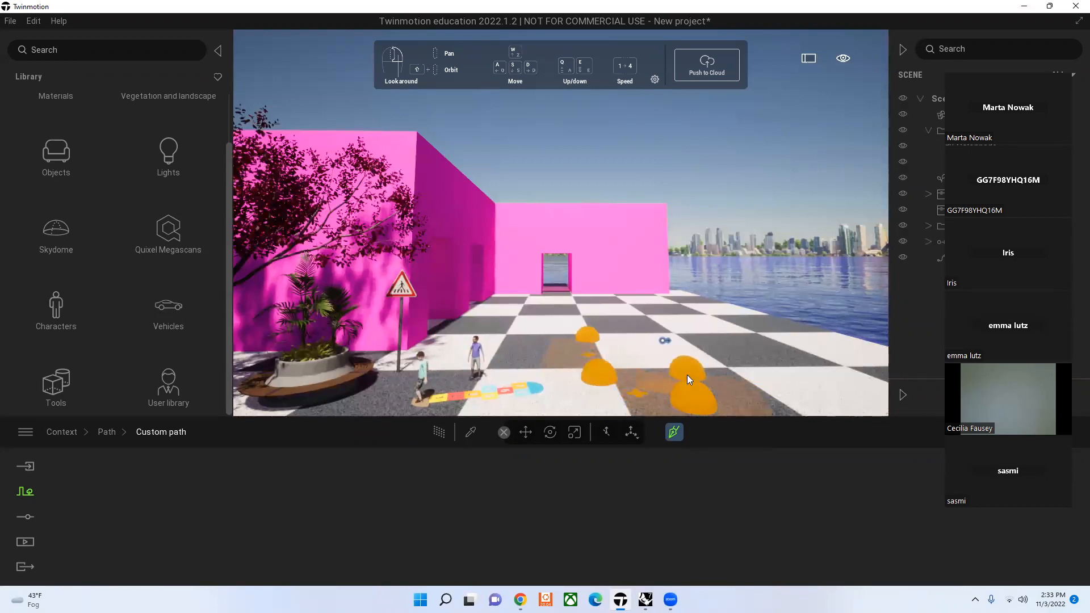
click(734, 398)
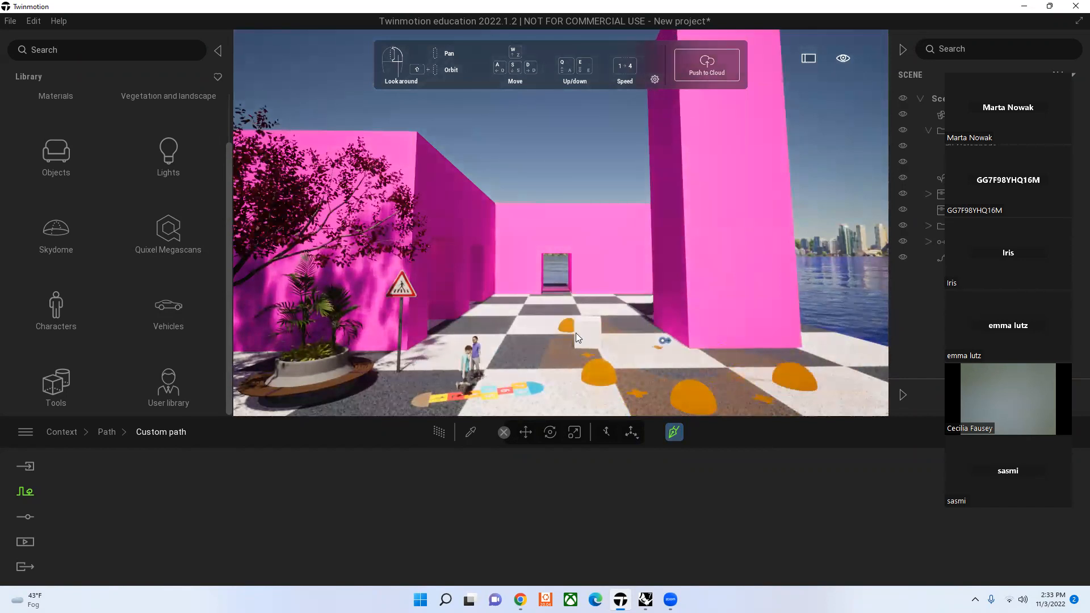
click(674, 432)
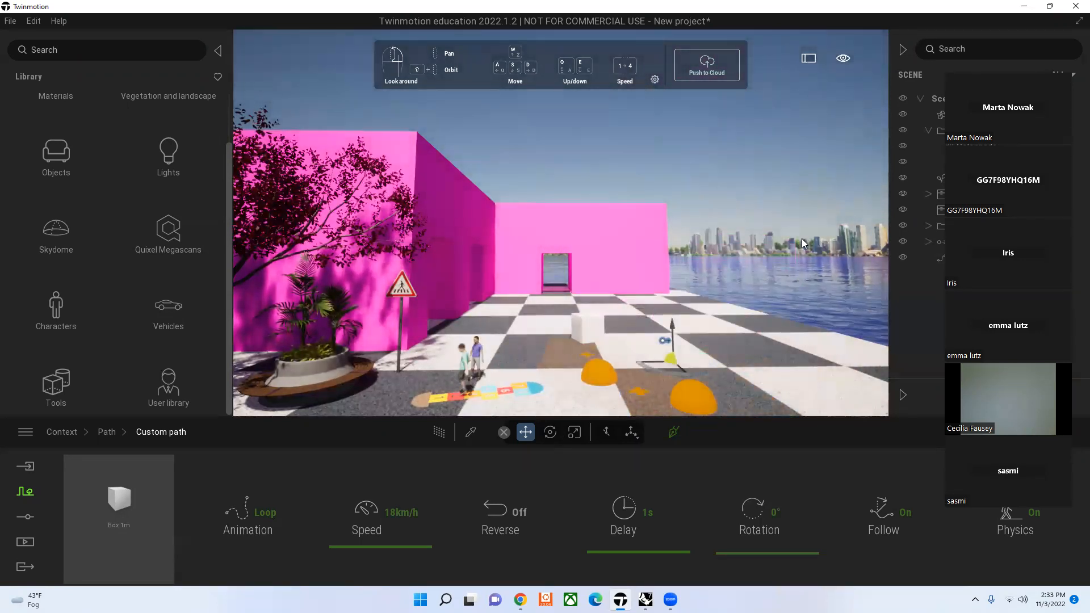
key(Delete)
click(743, 204)
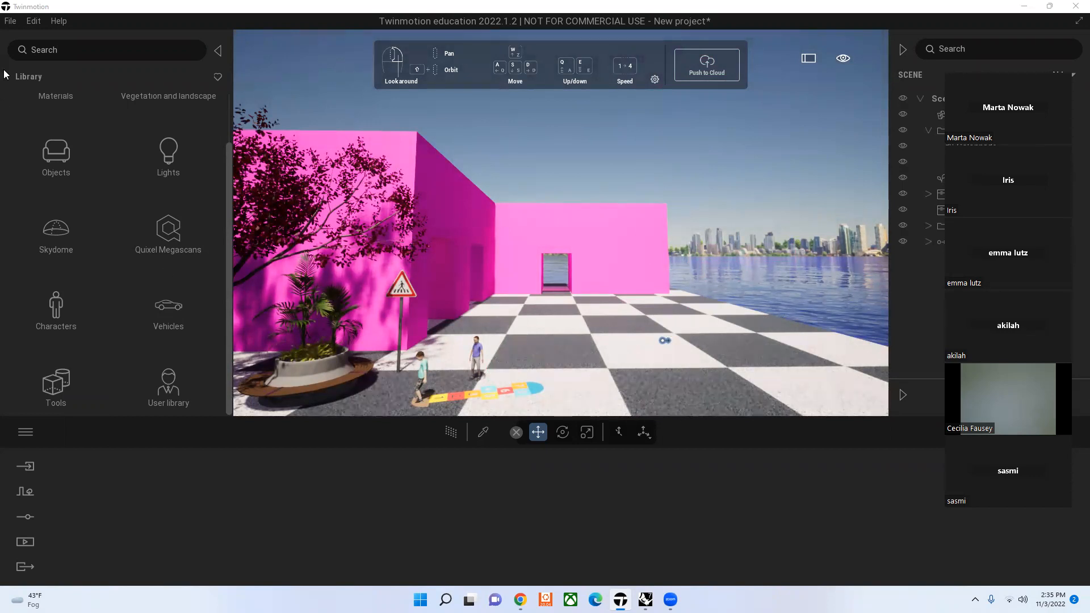
Step: Place a Rotator next to the Translator on the checkered plaza at the tall pink block's base
click(55, 392)
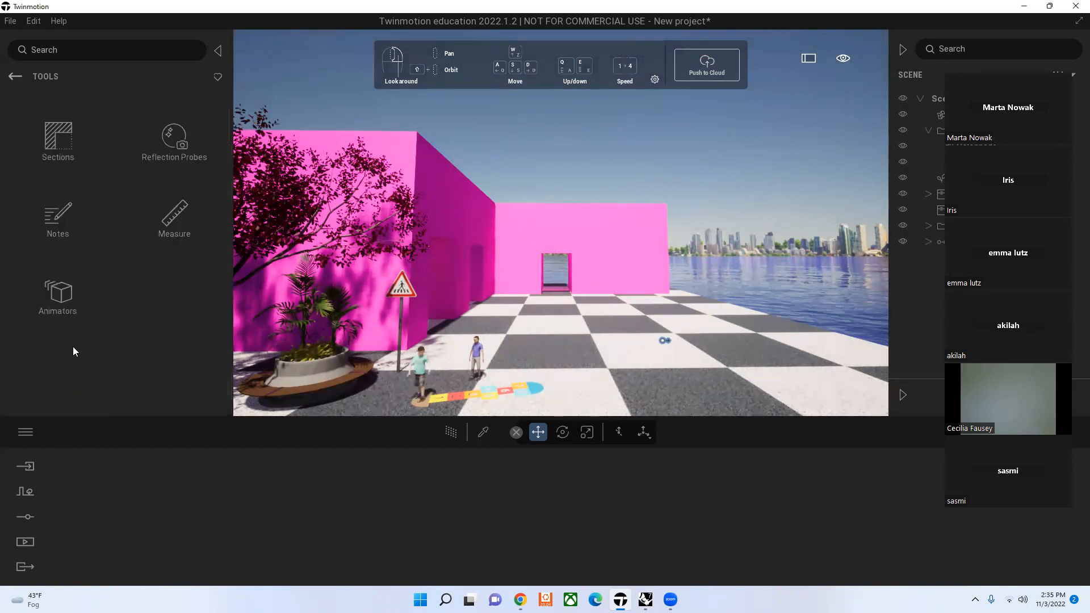
click(67, 304)
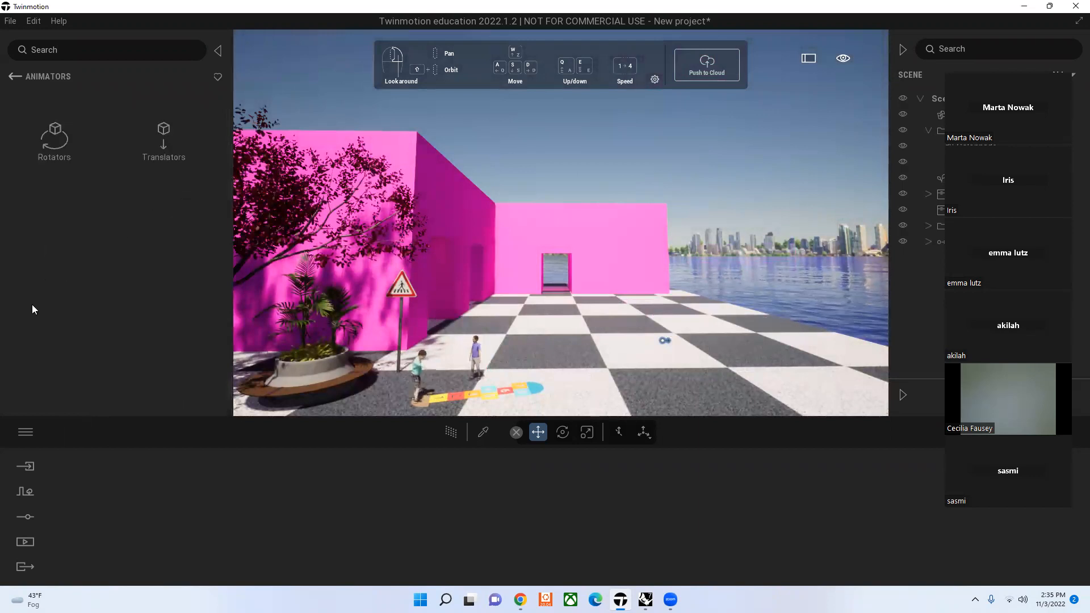
click(63, 133)
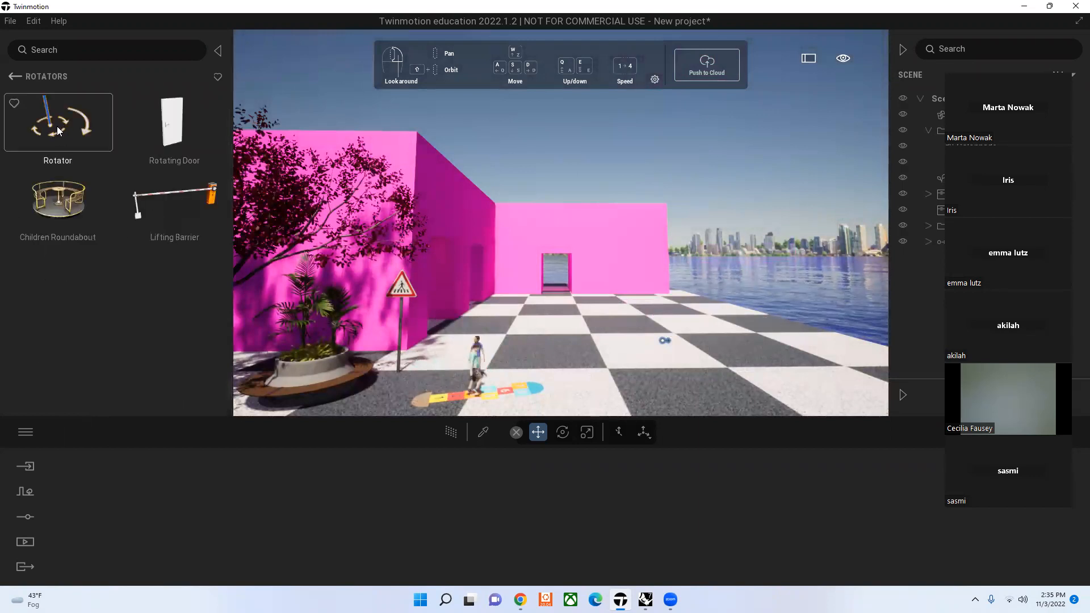
drag(63, 133, 668, 353)
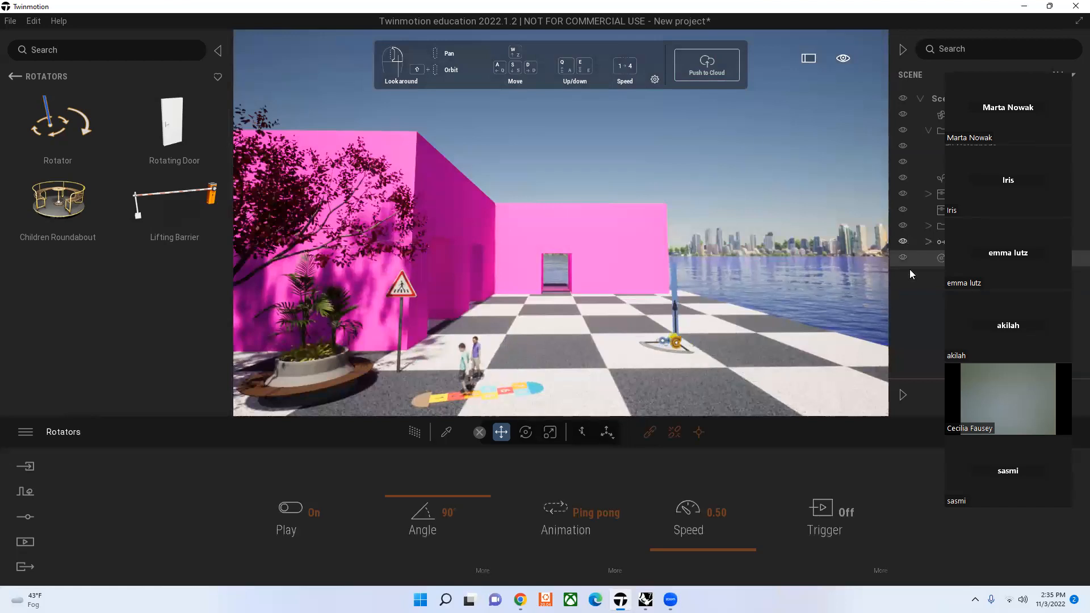
Step: Turn off the Translator's playback and link the tall pink block to the Rotator
click(661, 337)
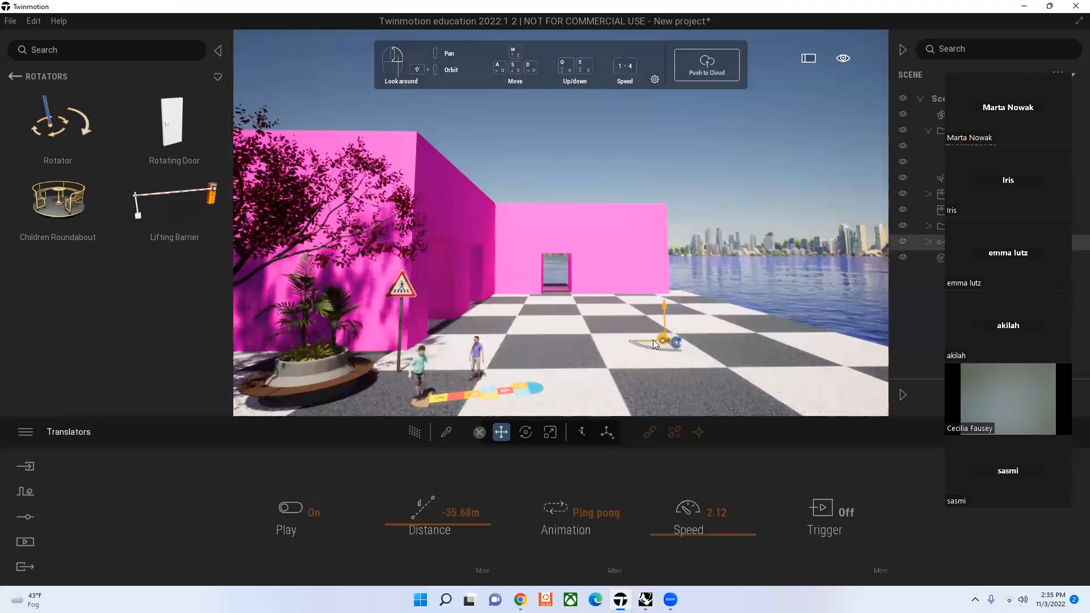
click(297, 506)
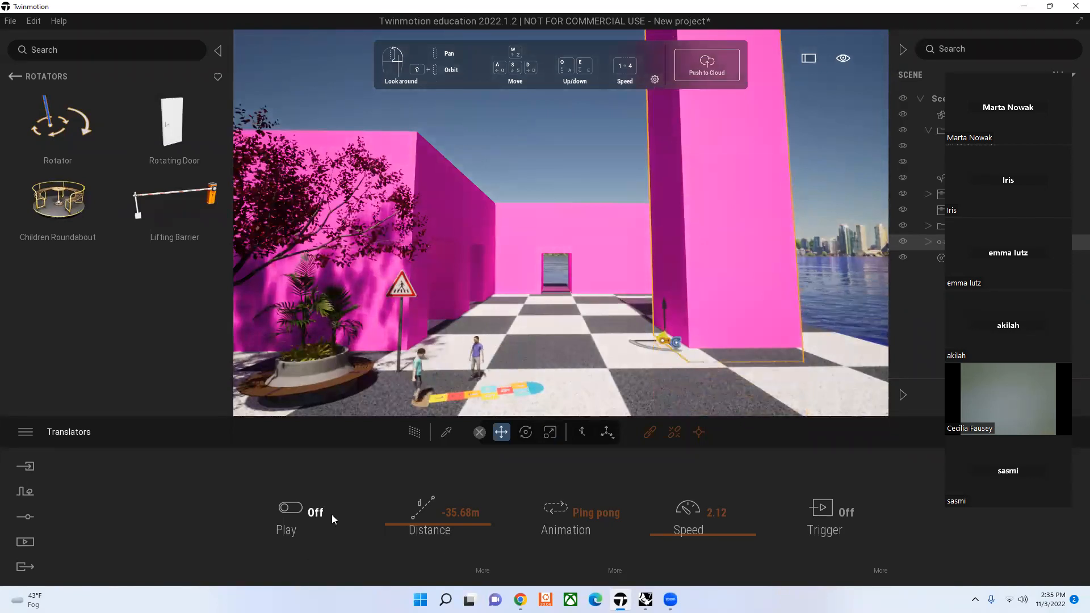
click(677, 344)
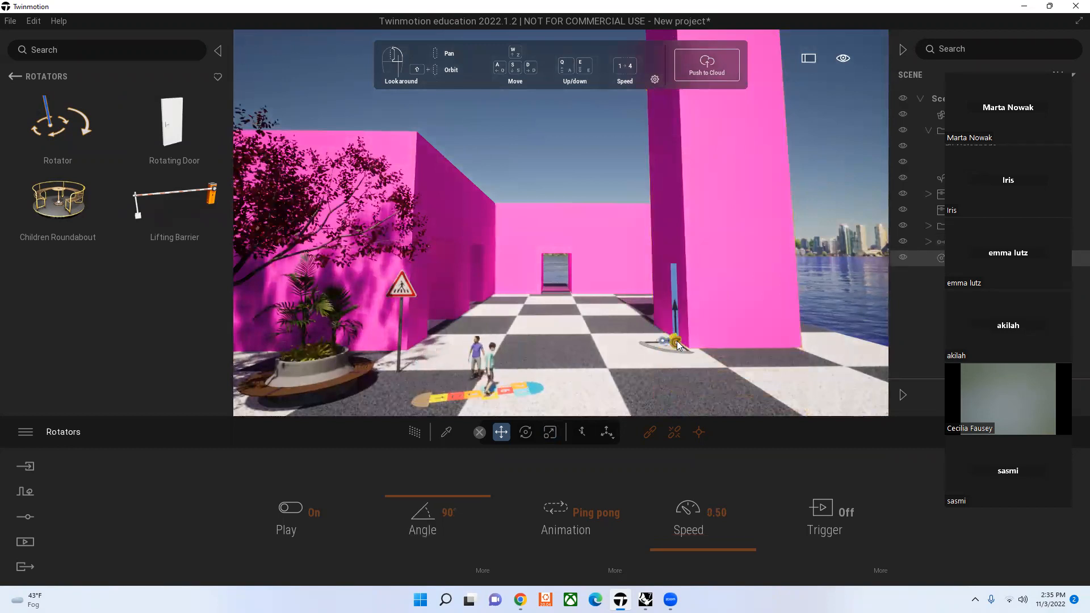
click(650, 432)
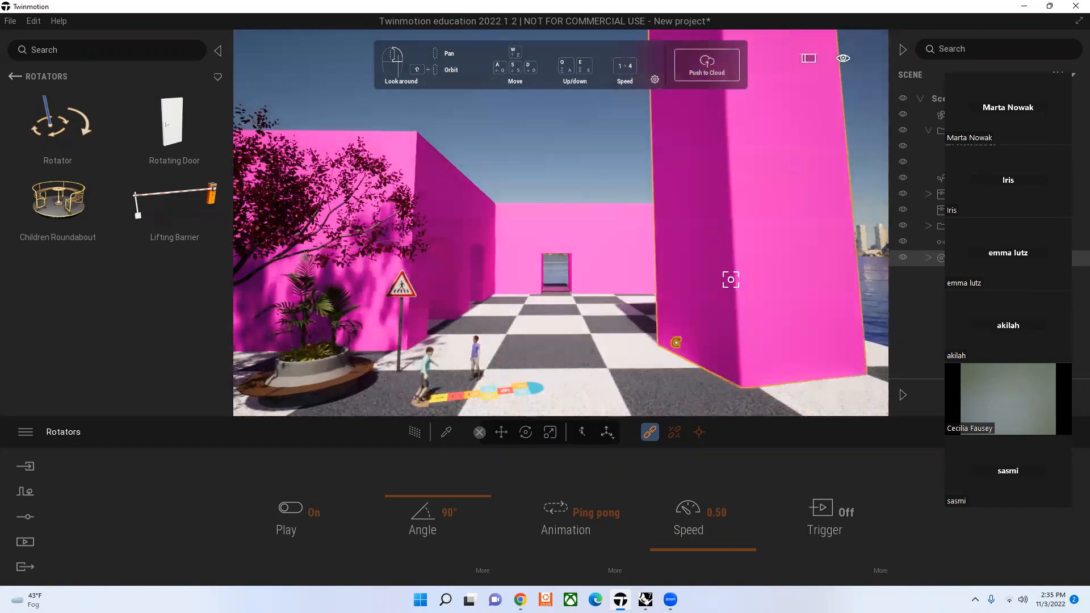
Step: Preview the linked block at its starting position, and turn the Translator's playback back on
click(699, 432)
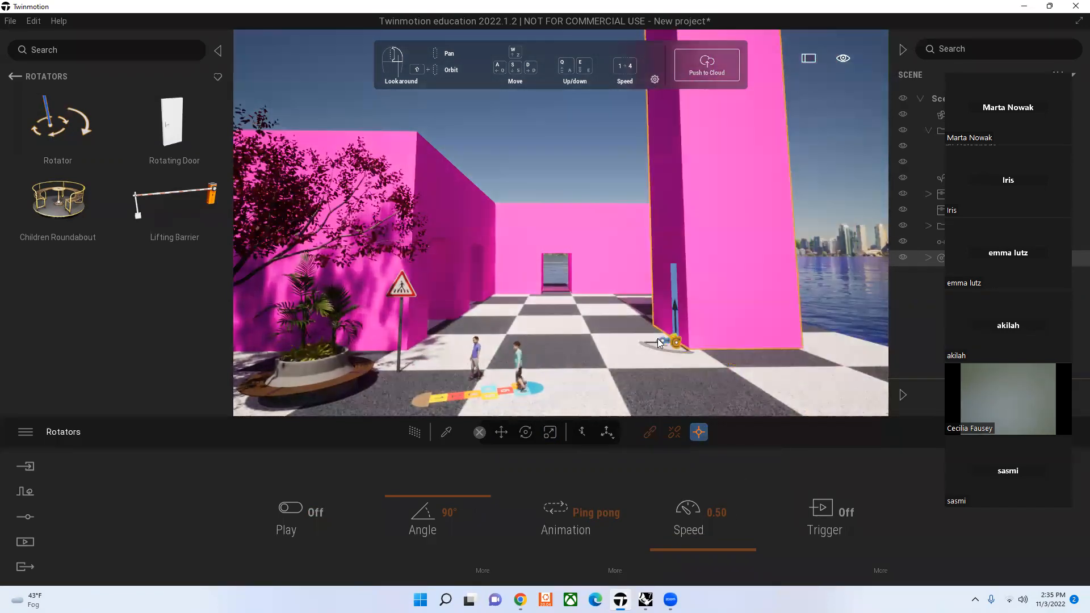
click(660, 340)
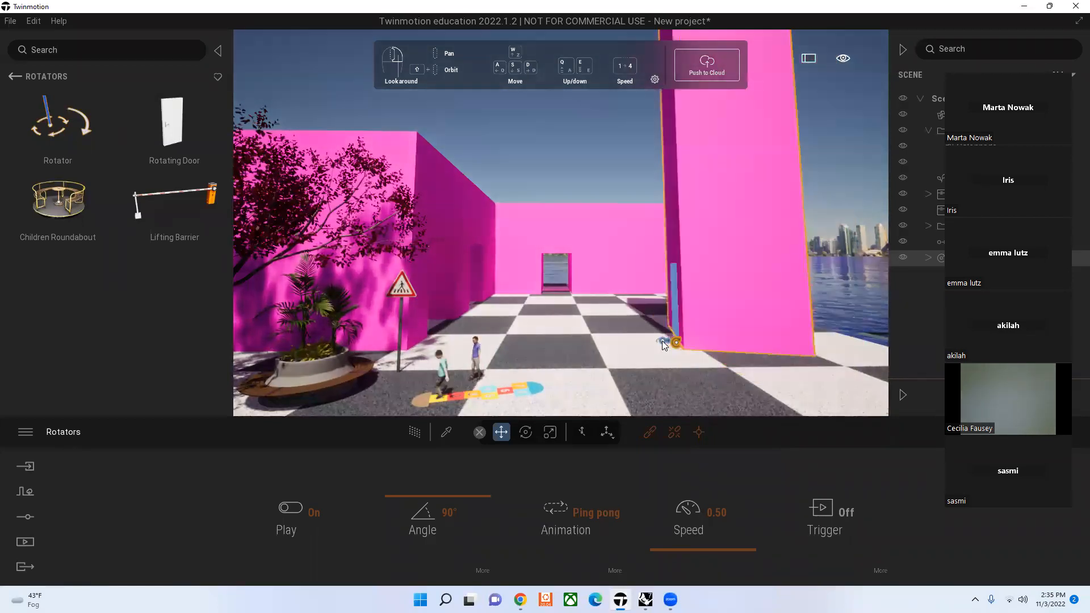
click(662, 341)
click(297, 503)
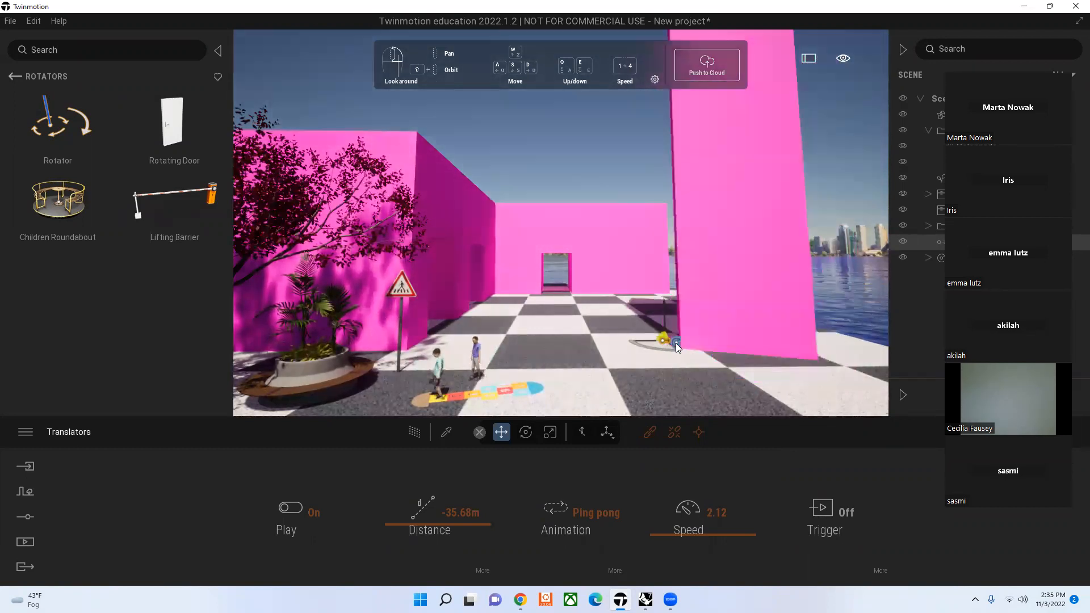
Step: Delete the Rotator and return to the top level of the asset library with nothing selected
click(678, 344)
key(Delete)
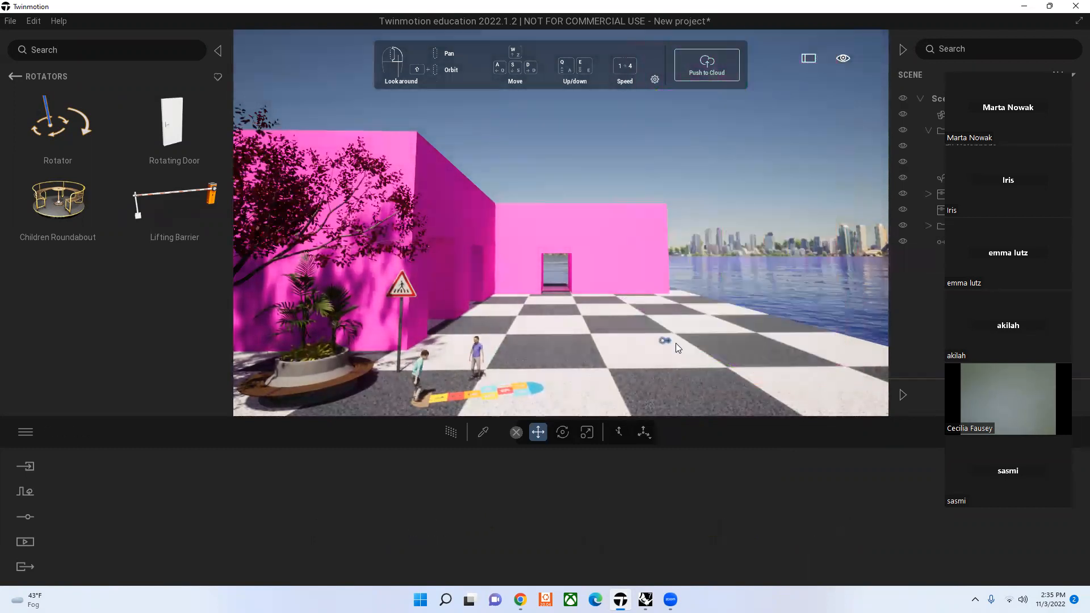
click(664, 341)
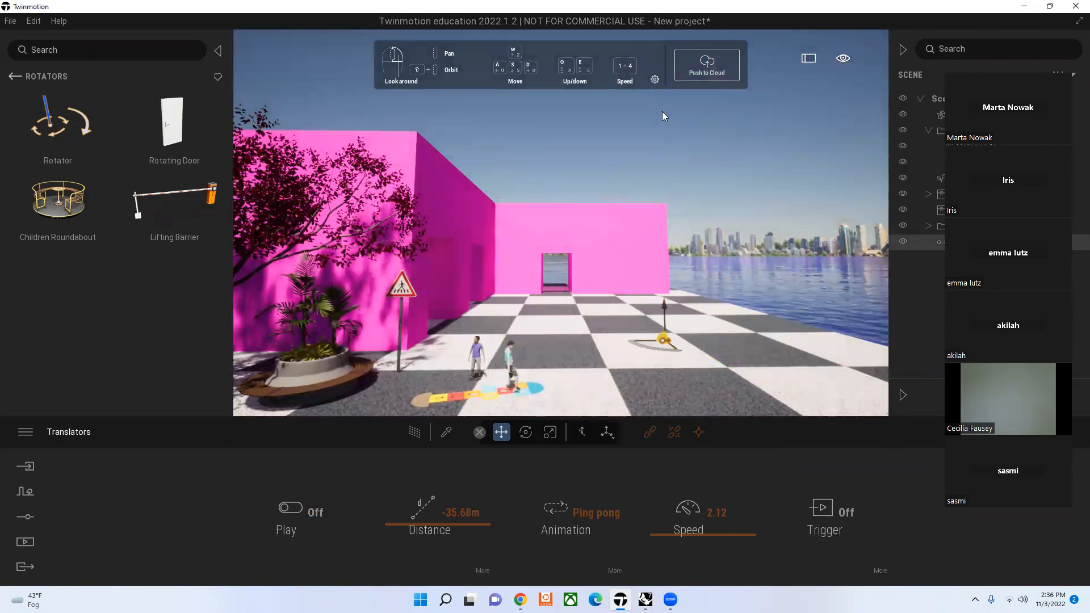
click(645, 140)
click(534, 50)
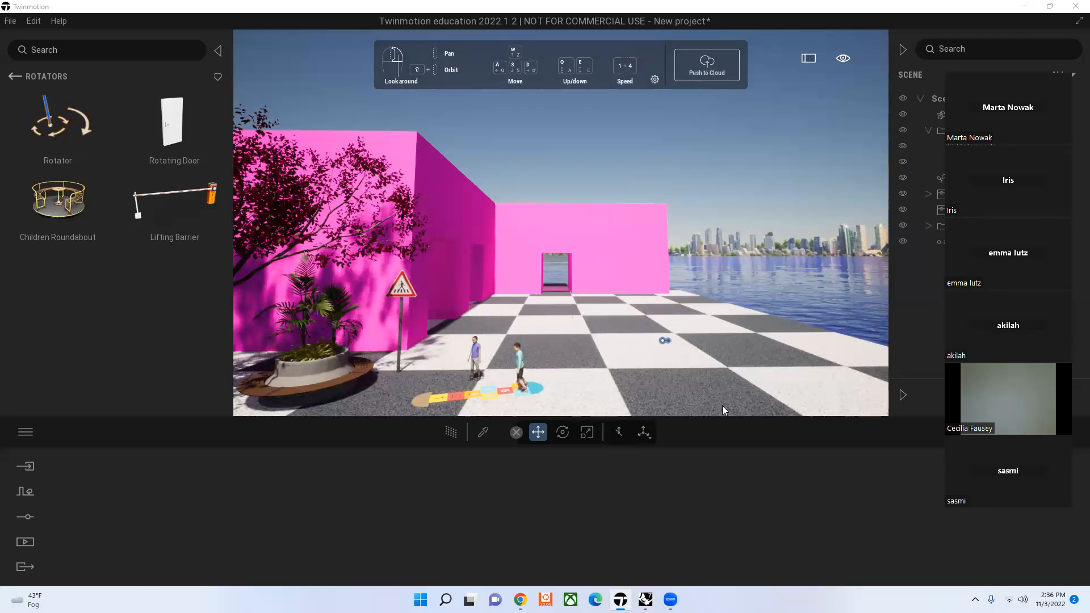
click(15, 77)
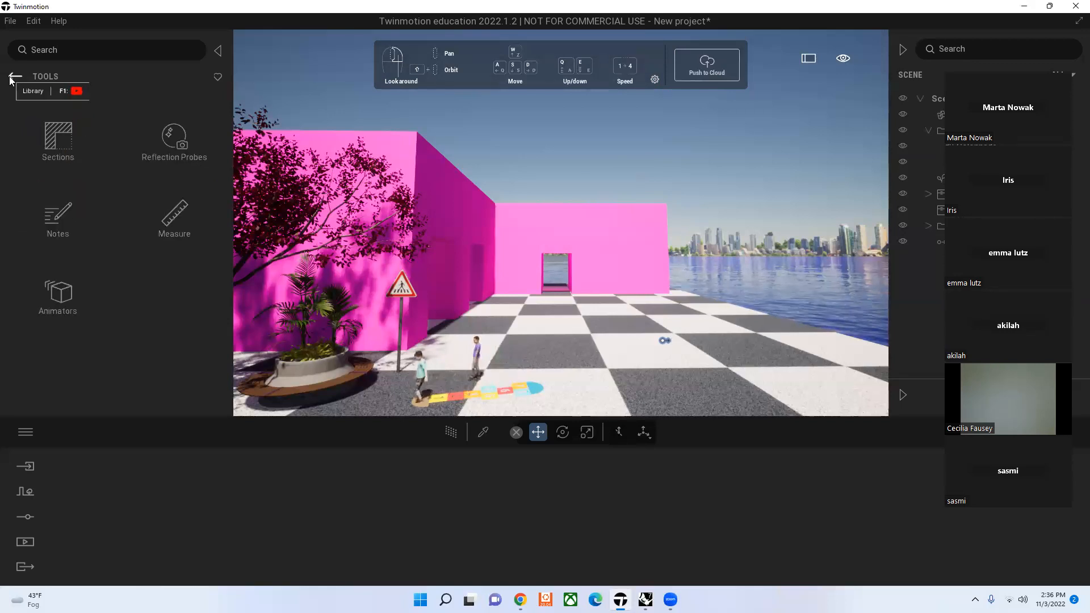
click(14, 76)
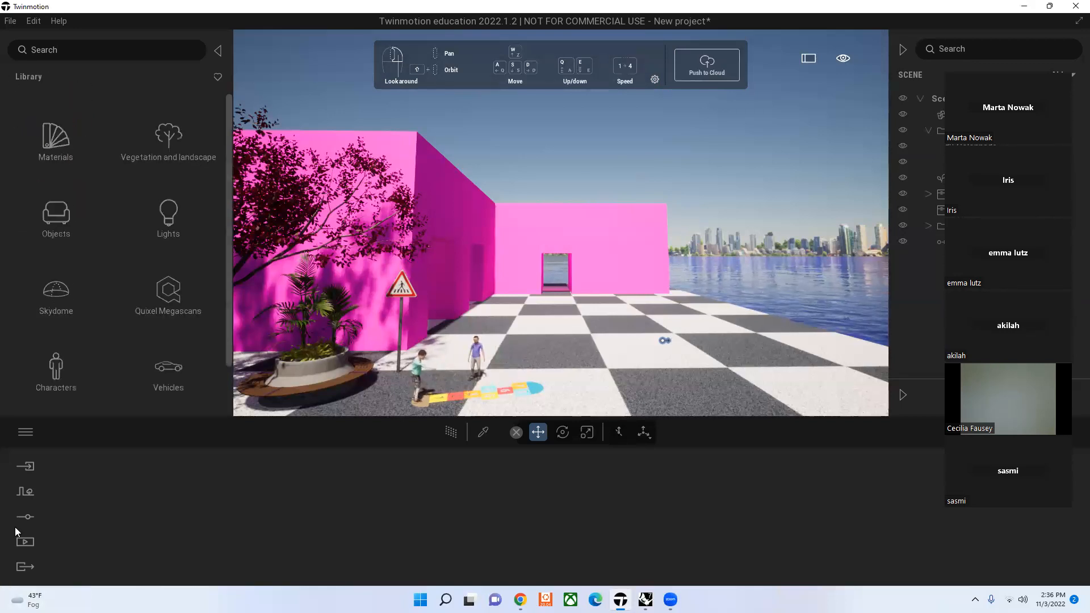
Step: Draw a custom path with six points winding across the checkered plaza from beside the walking figures toward the water
click(26, 516)
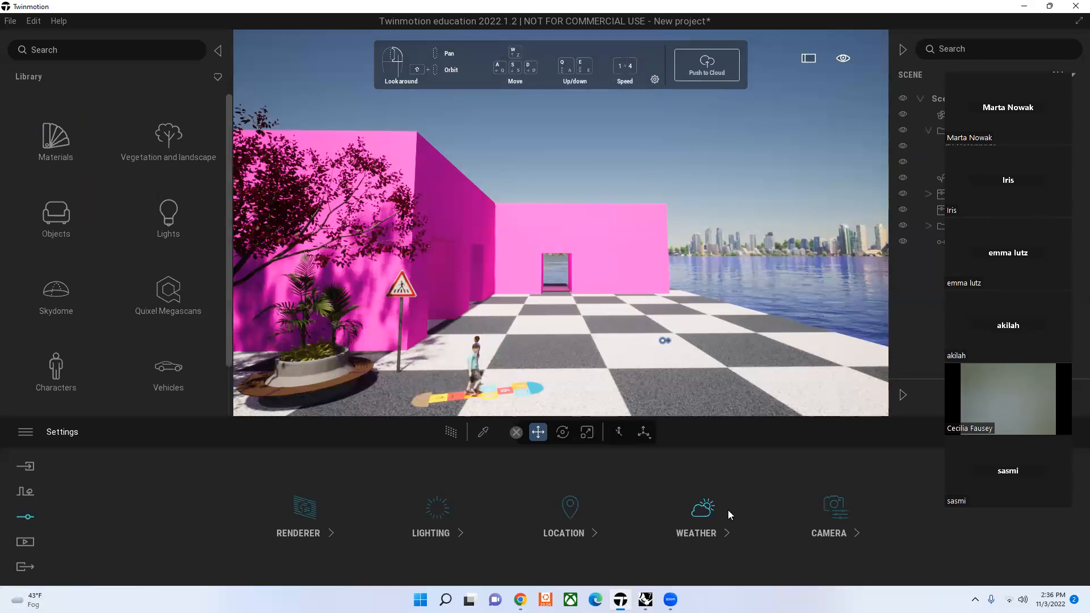
click(23, 499)
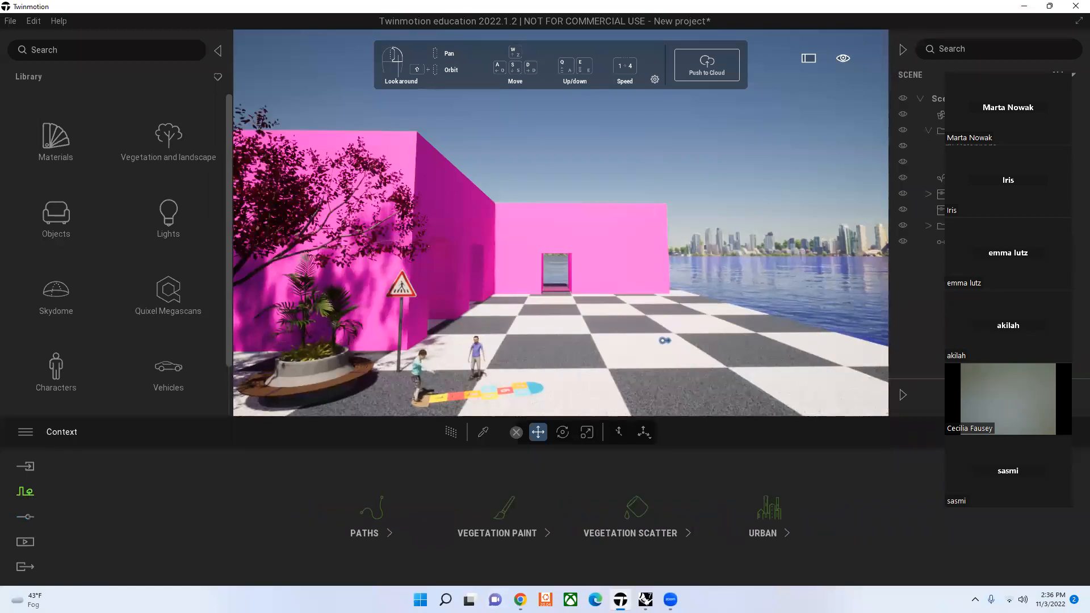
click(382, 514)
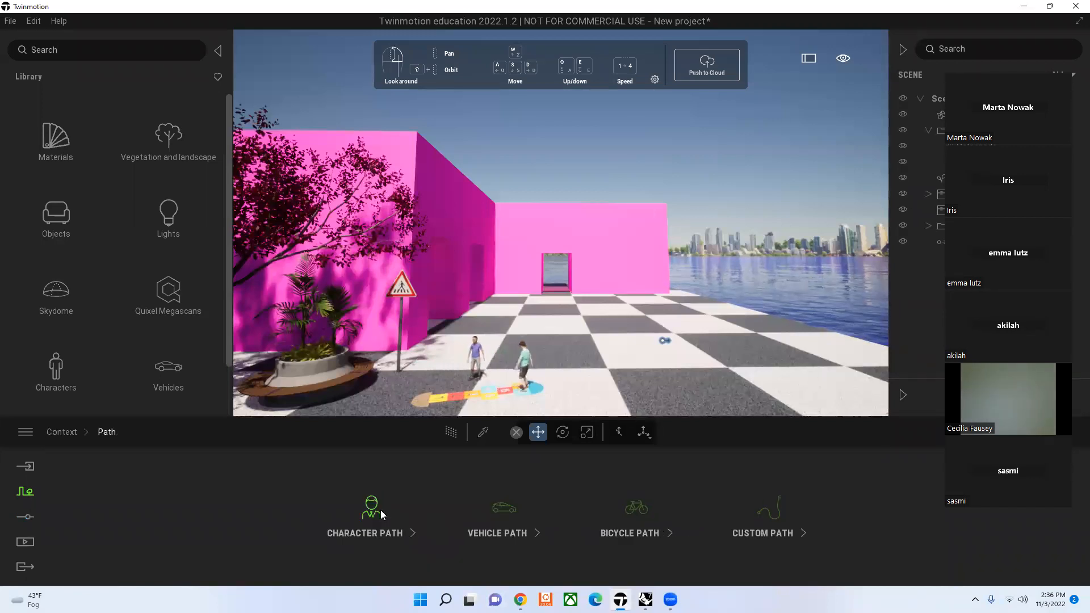
click(736, 521)
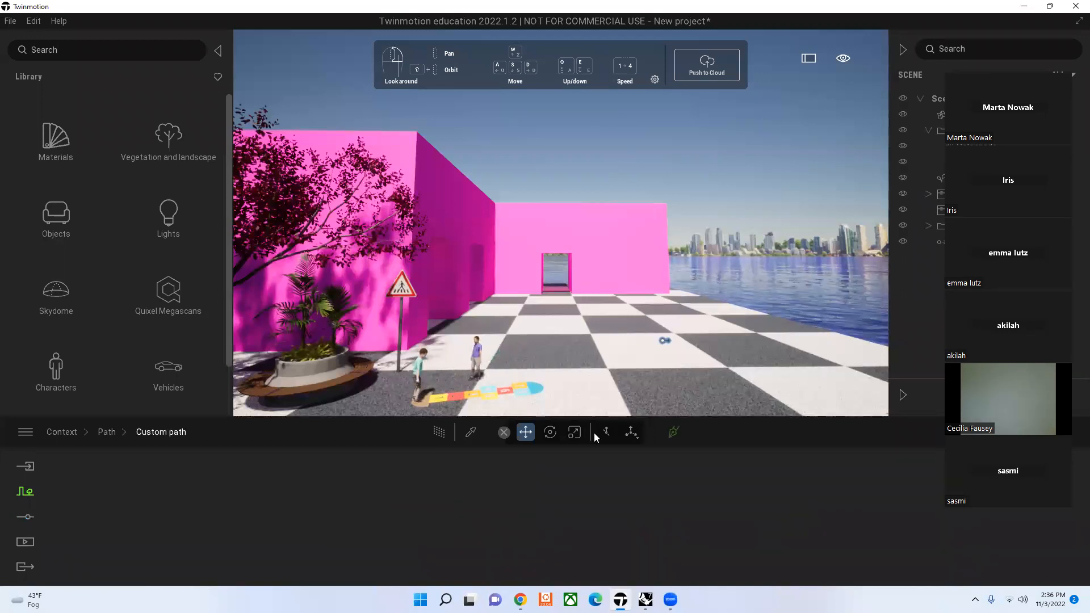
click(672, 433)
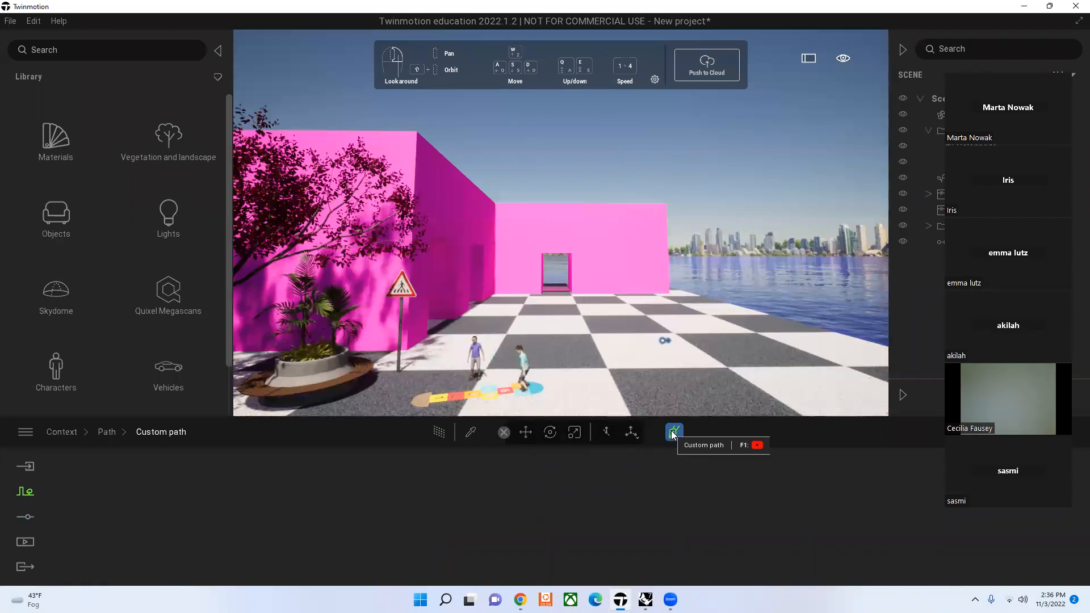
click(502, 317)
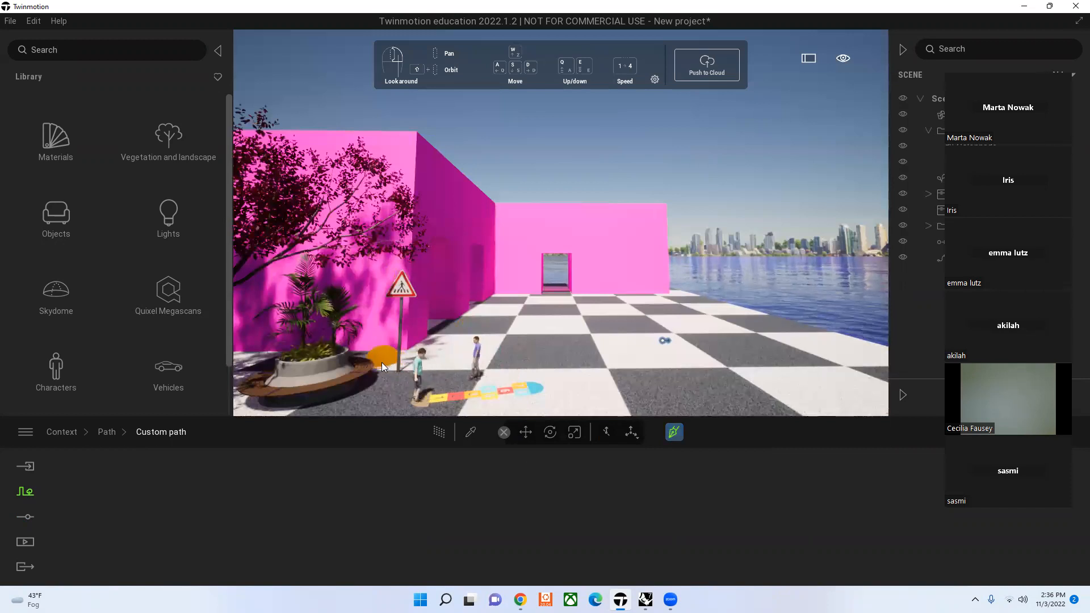
click(493, 345)
click(553, 356)
click(589, 343)
click(660, 310)
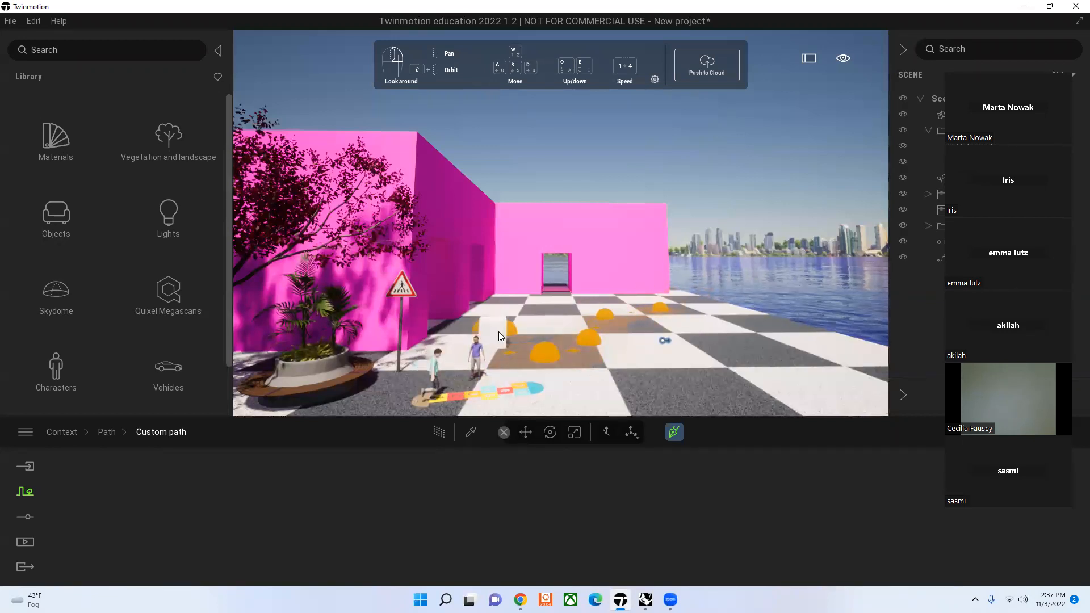
click(498, 330)
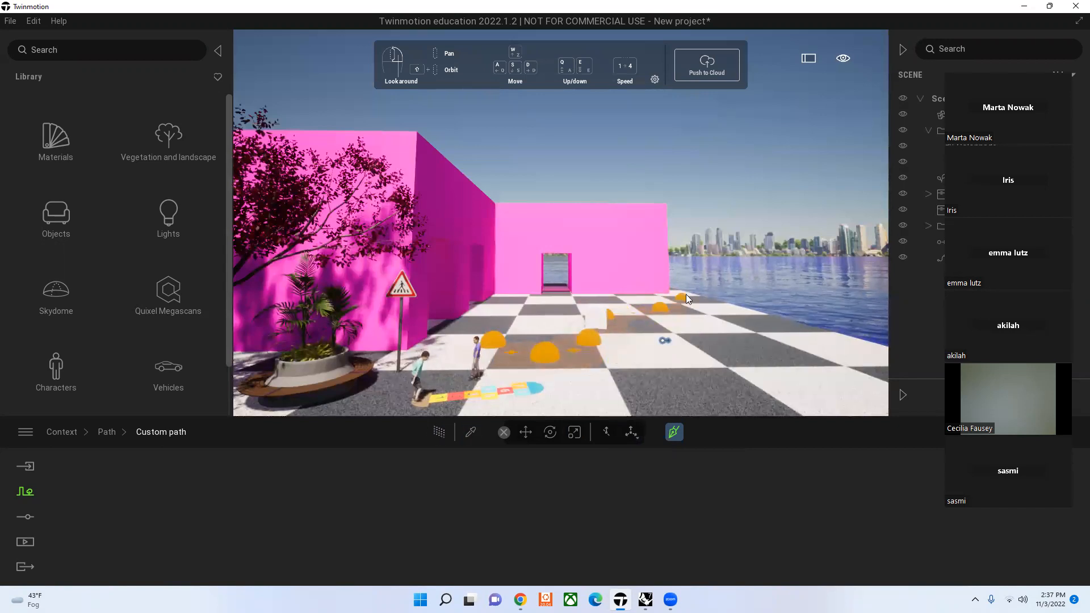
click(676, 311)
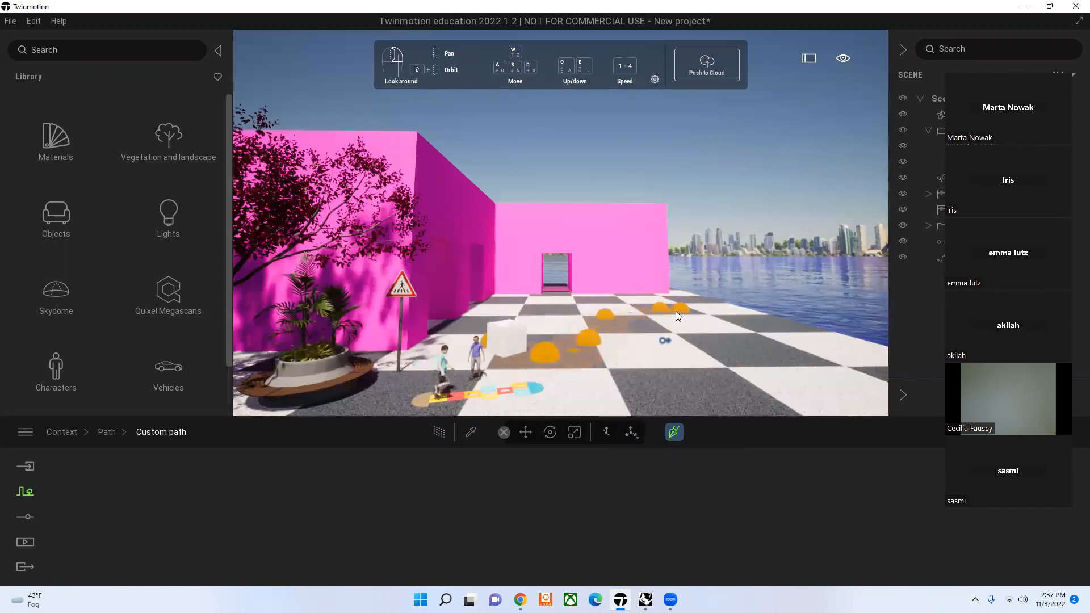
Step: Replace the Box 1m moving along the custom path with the animated human Farid
click(515, 343)
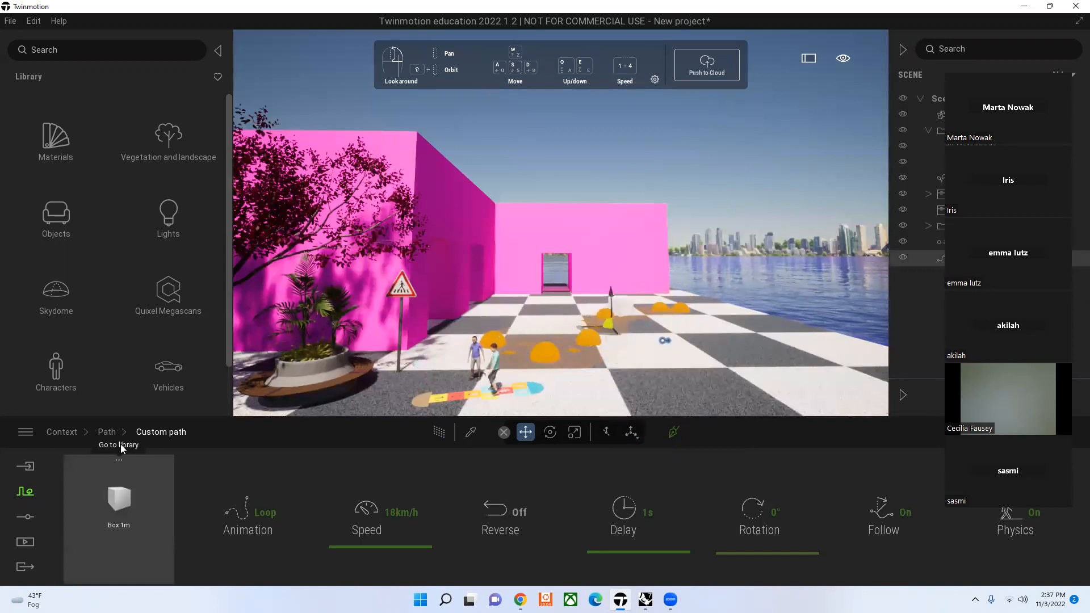
click(124, 477)
scroll(104, 240, down, 5)
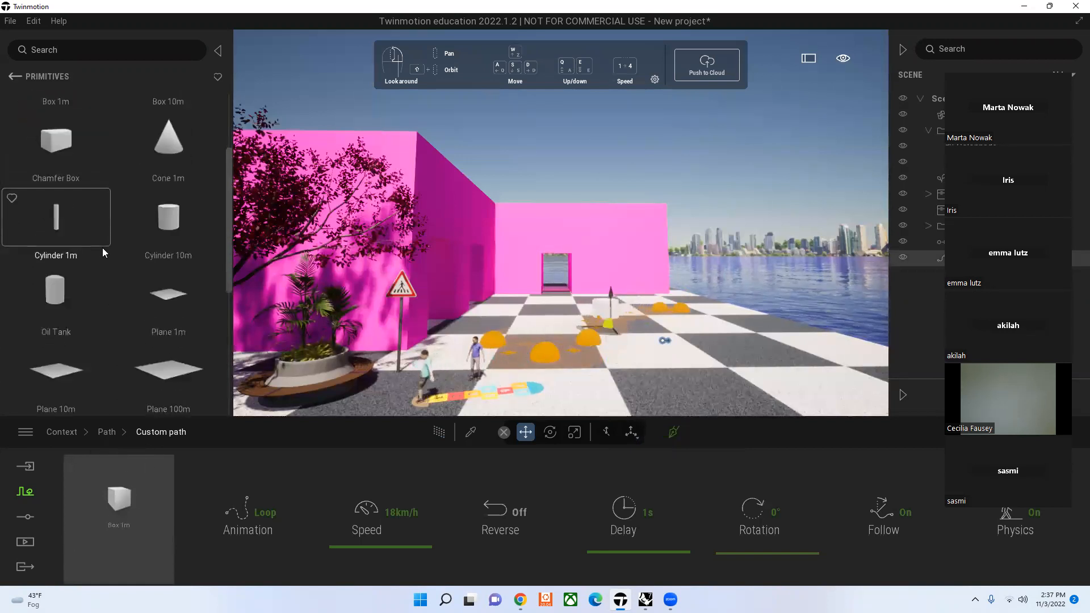
scroll(104, 264, up, 5)
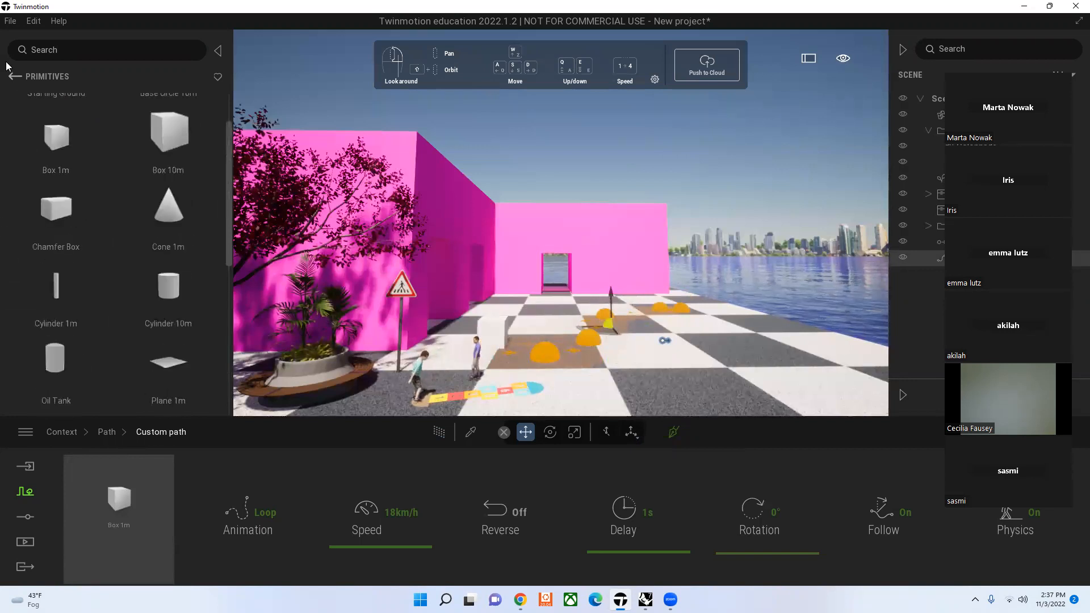
click(16, 77)
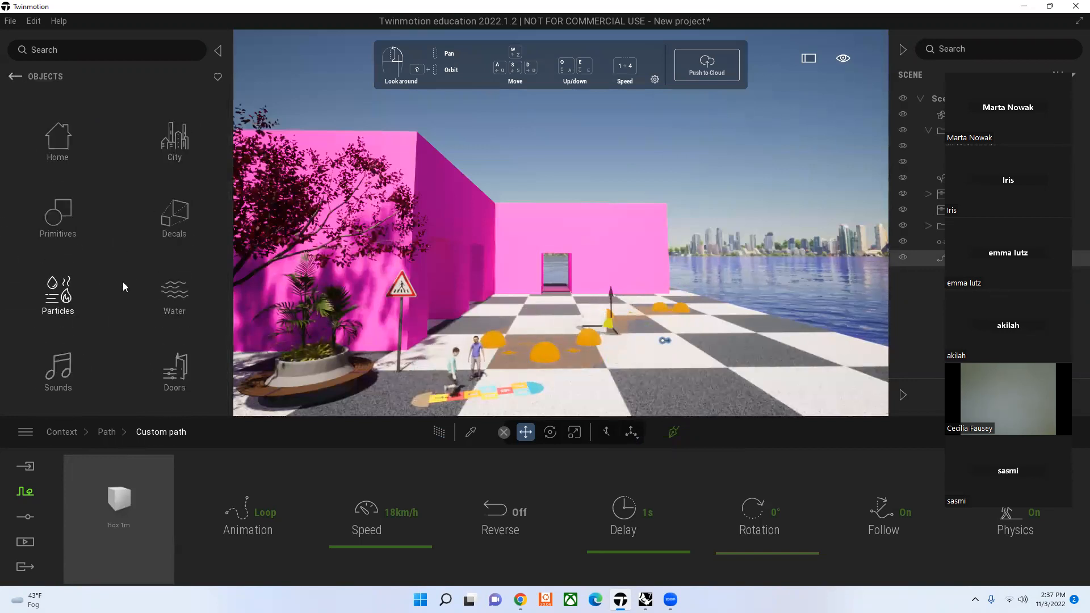
click(16, 74)
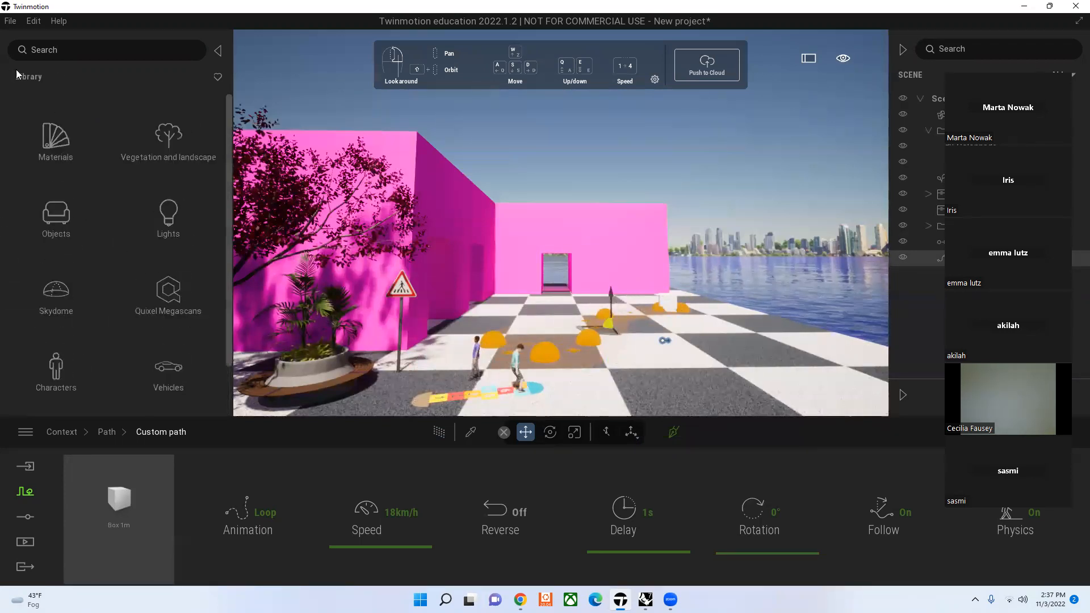
click(55, 369)
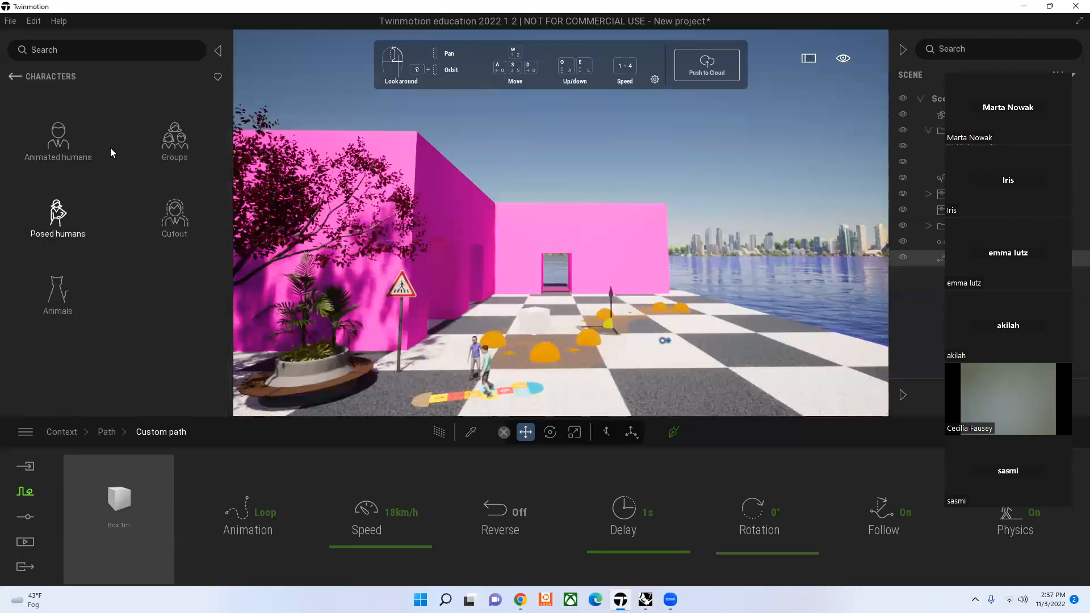
click(58, 139)
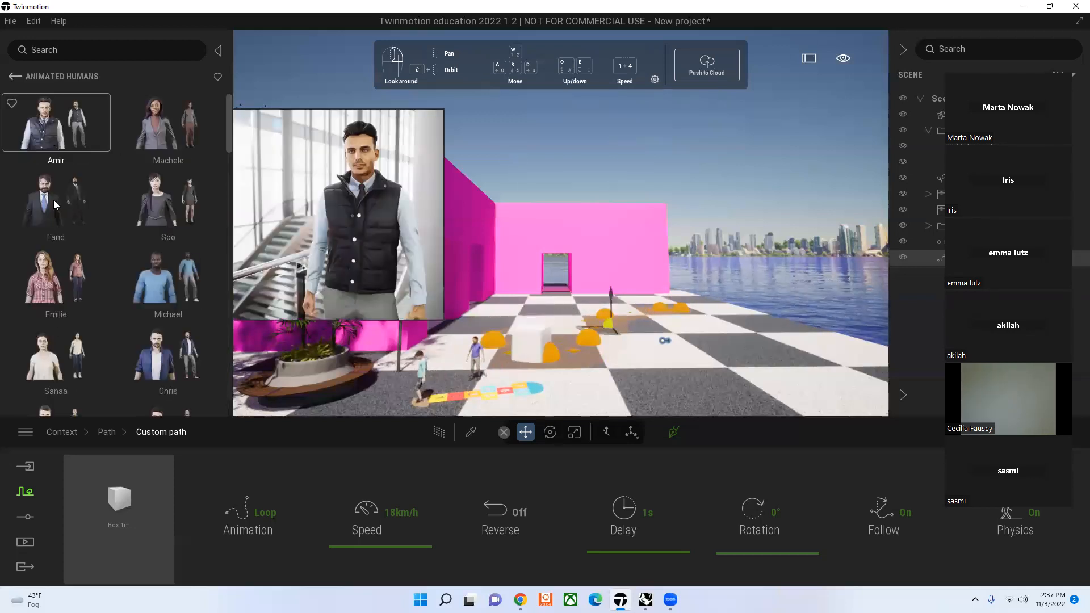
drag(121, 485, 121, 490)
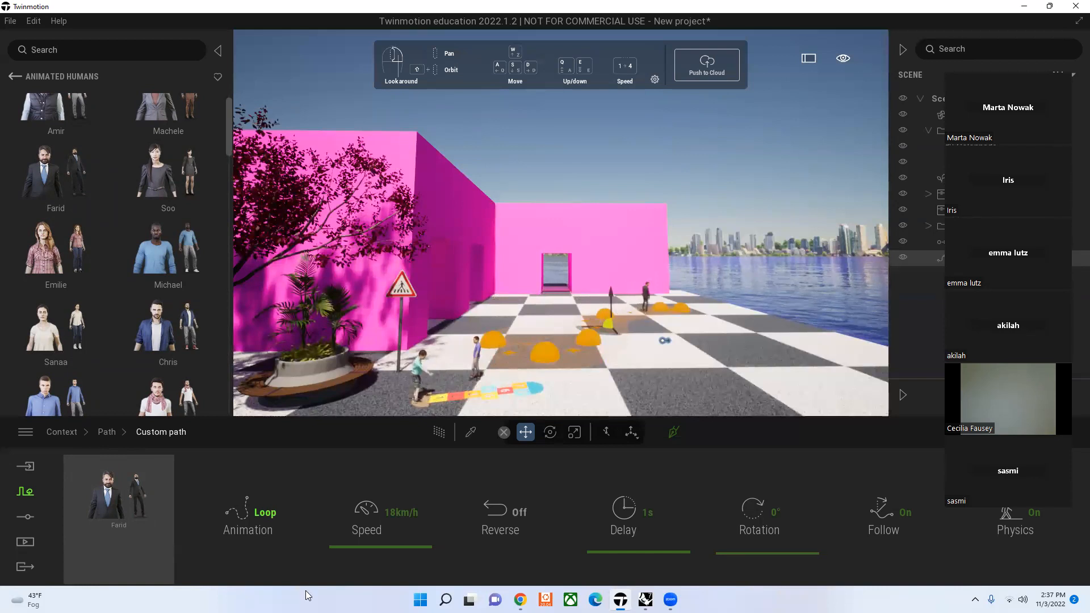
Step: Set the pose of Farid, the character moving along the custom path, to Walking
mouse_move(621, 600)
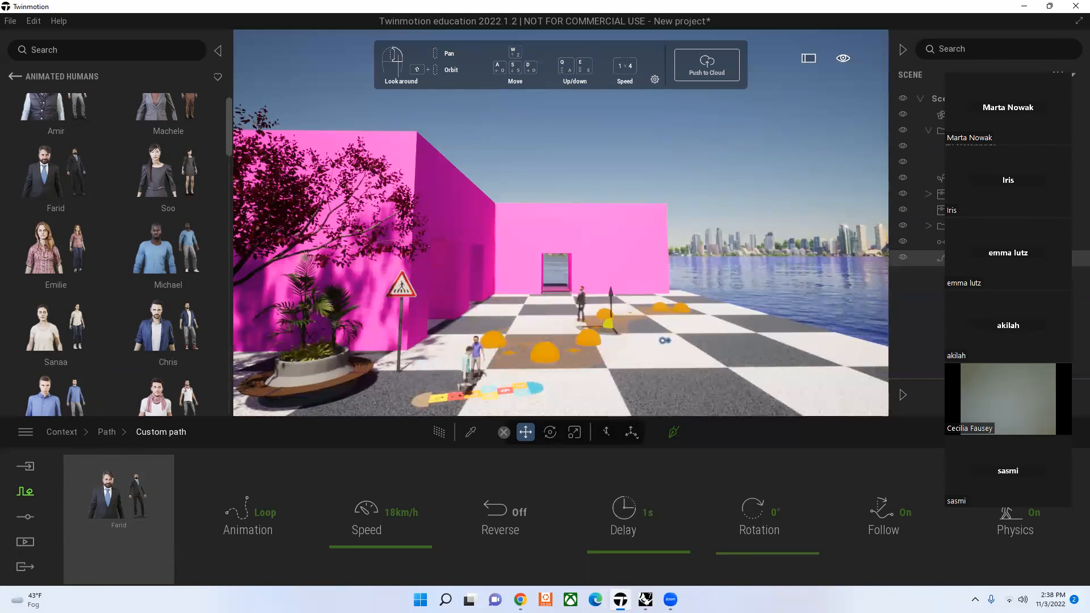
click(132, 503)
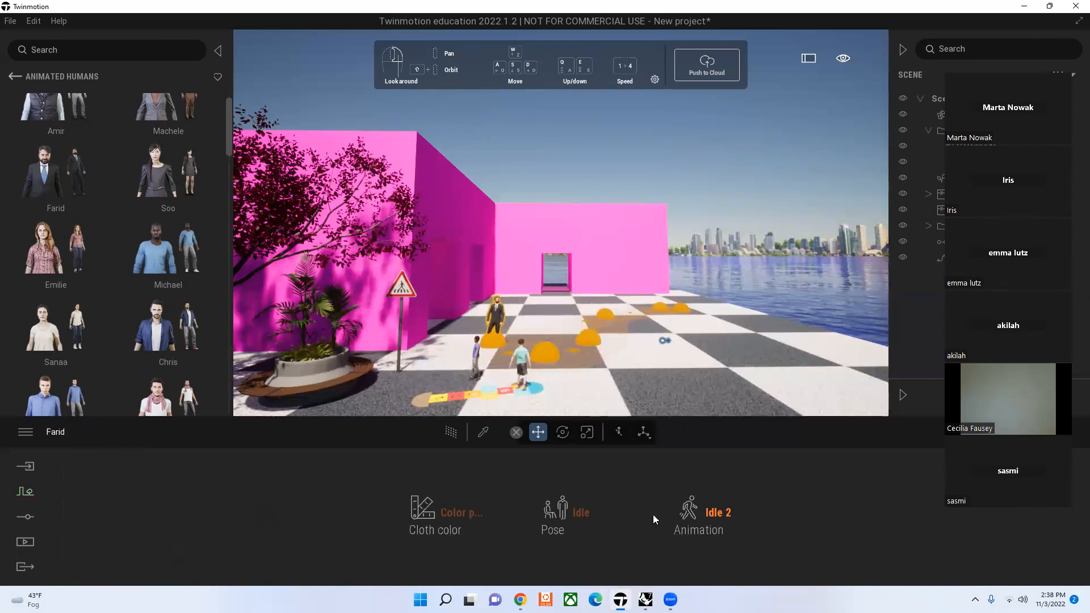
click(735, 528)
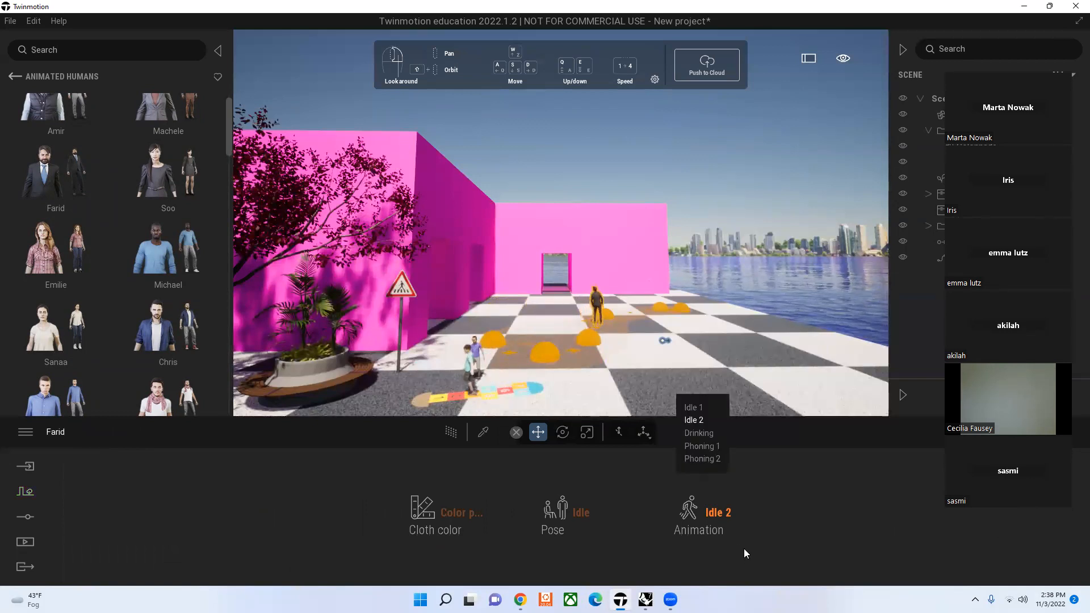
click(590, 511)
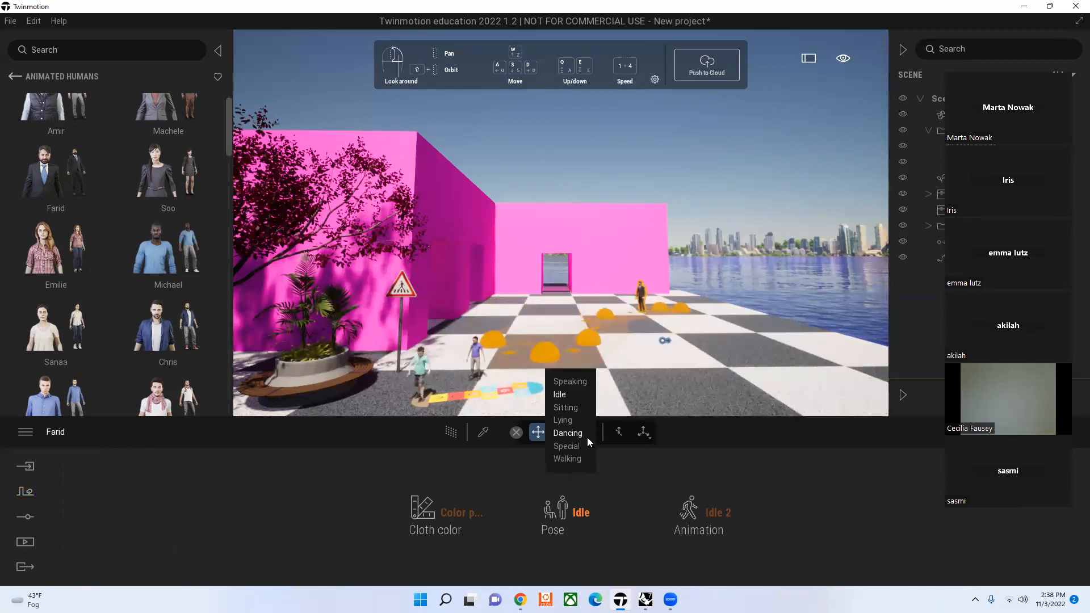
click(570, 458)
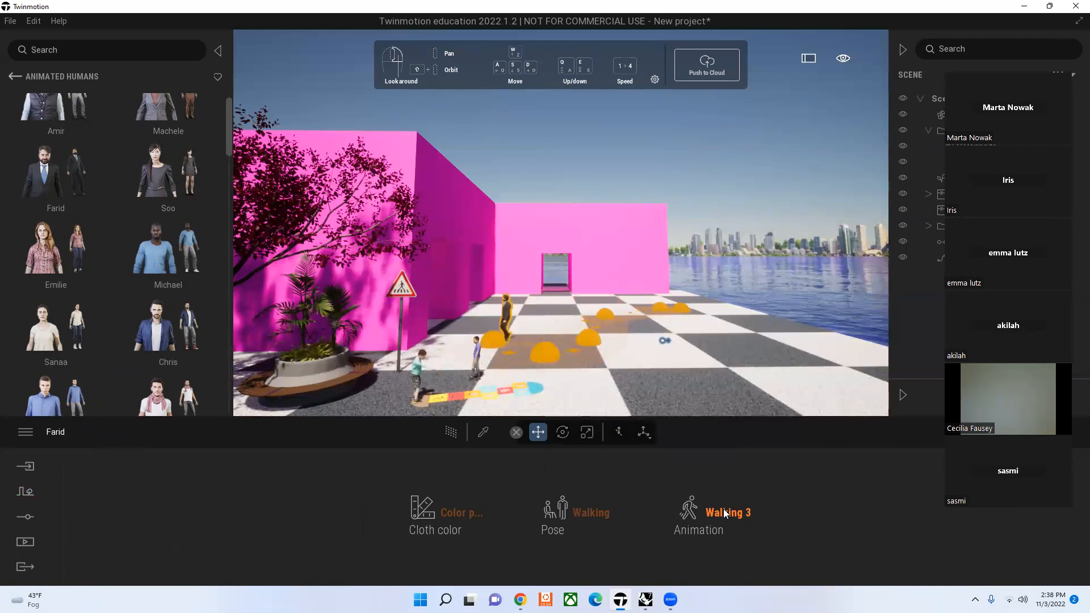
Step: Try the custom path's speed at 5 km/h and at 150 km/h
click(542, 351)
drag(425, 547, 418, 552)
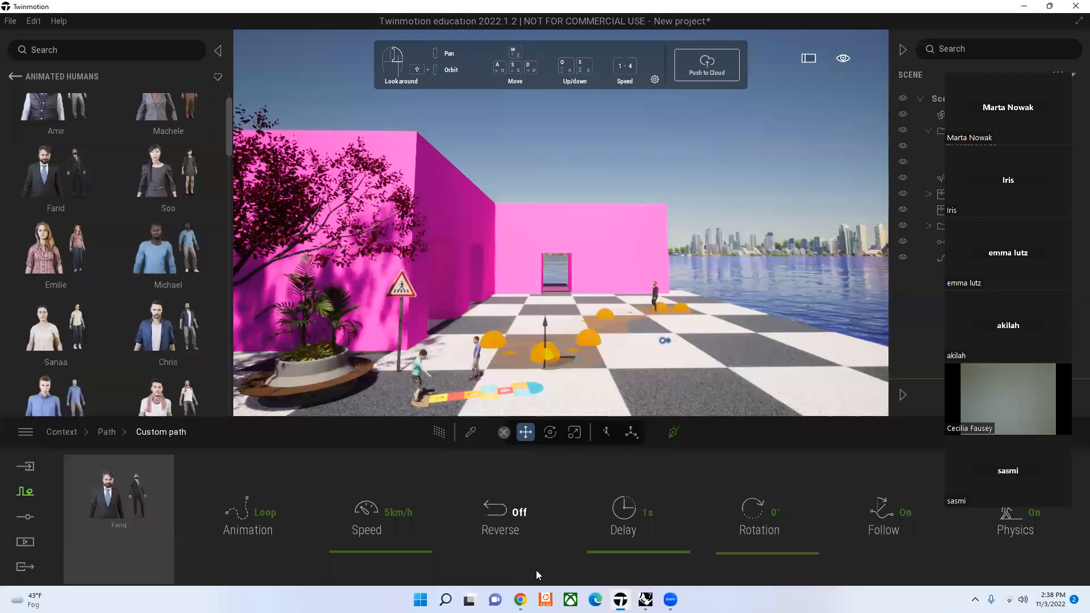
drag(419, 549, 400, 499)
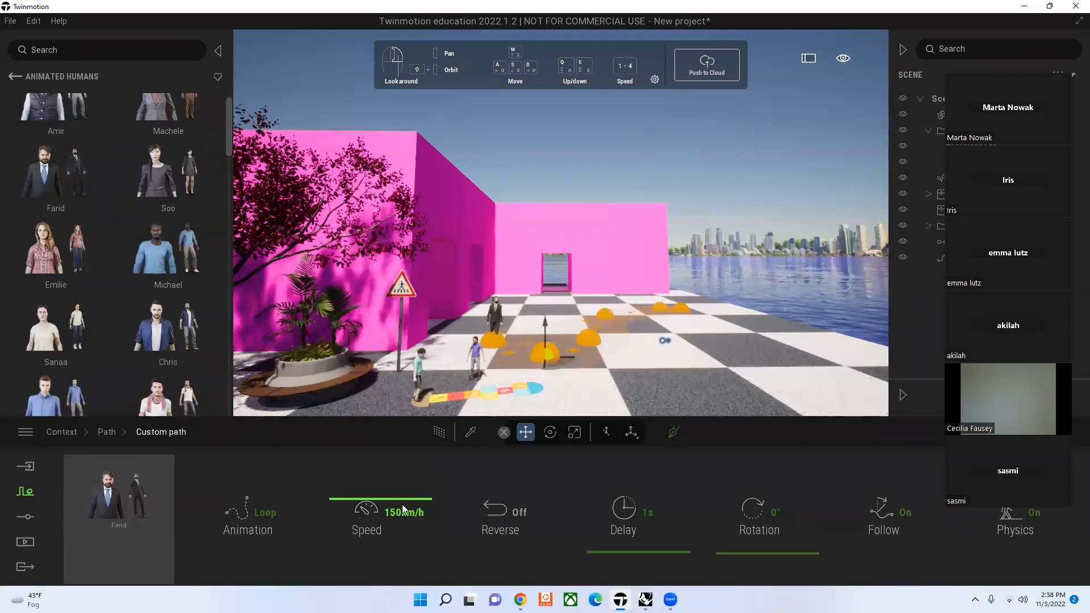
Step: Replace Farid on the custom path with the Wings eagle from the animal characters
scroll(168, 324, down, 1)
click(12, 78)
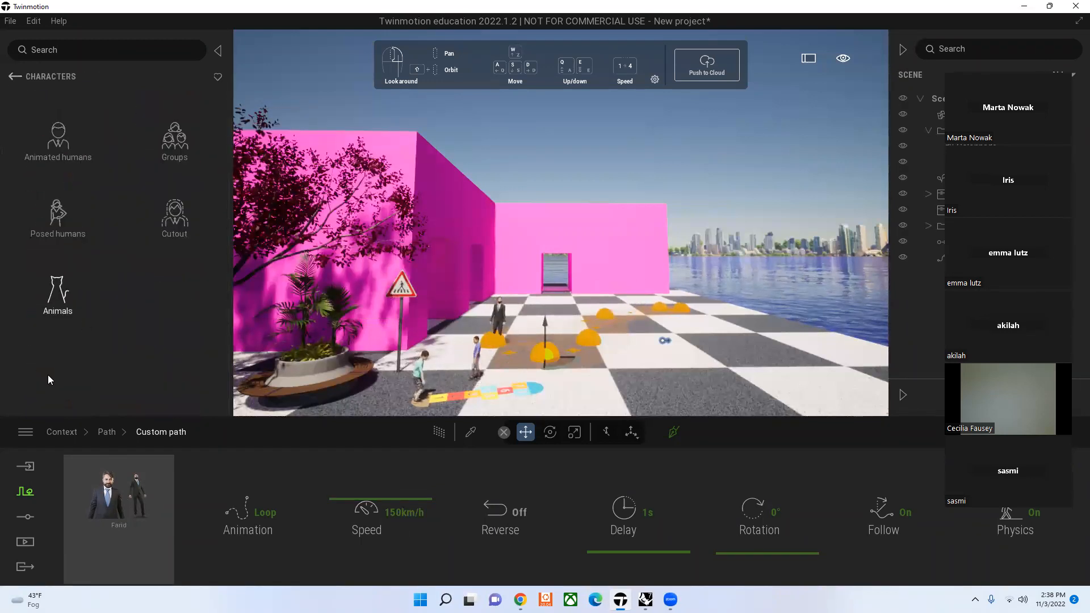
click(53, 291)
drag(91, 264, 122, 505)
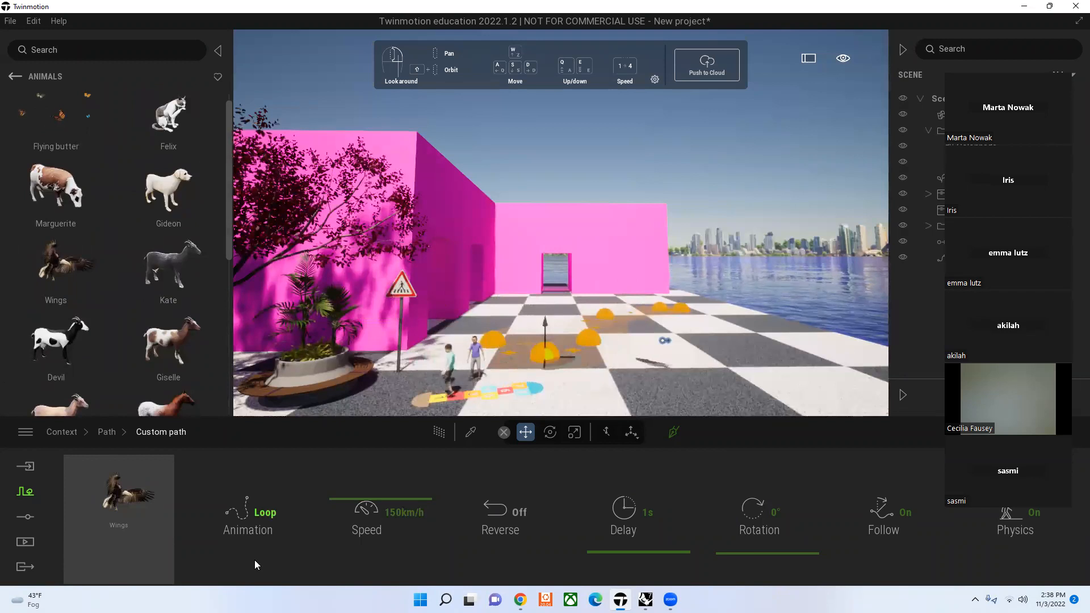
Step: Raise the custom path's nearest point high above the plaza, about level with the top of the doorway, and deselect the path
click(549, 318)
click(556, 354)
click(547, 326)
drag(548, 326, 564, 235)
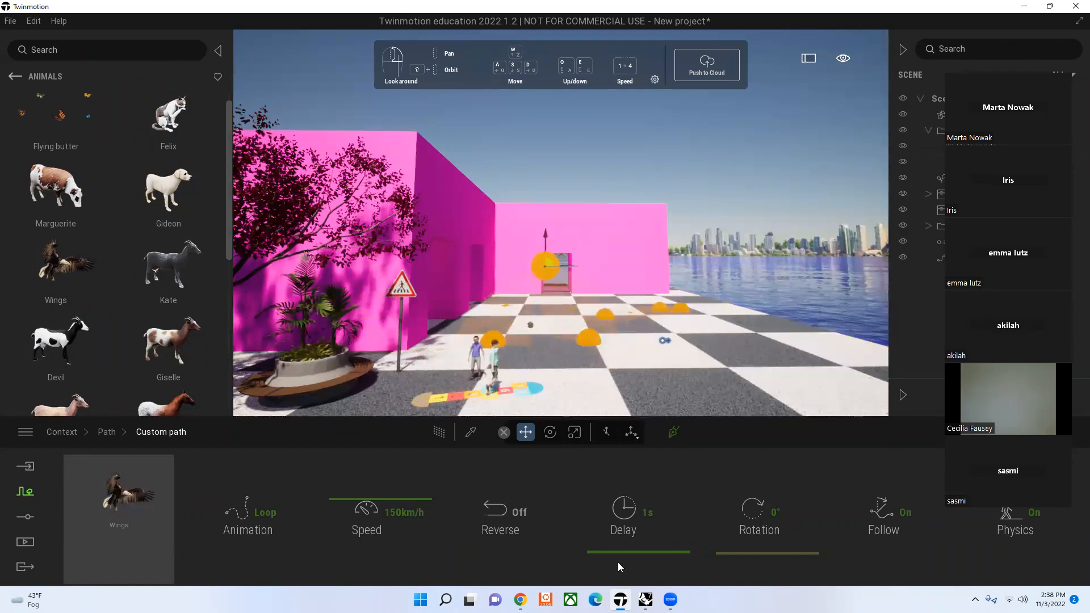
click(656, 241)
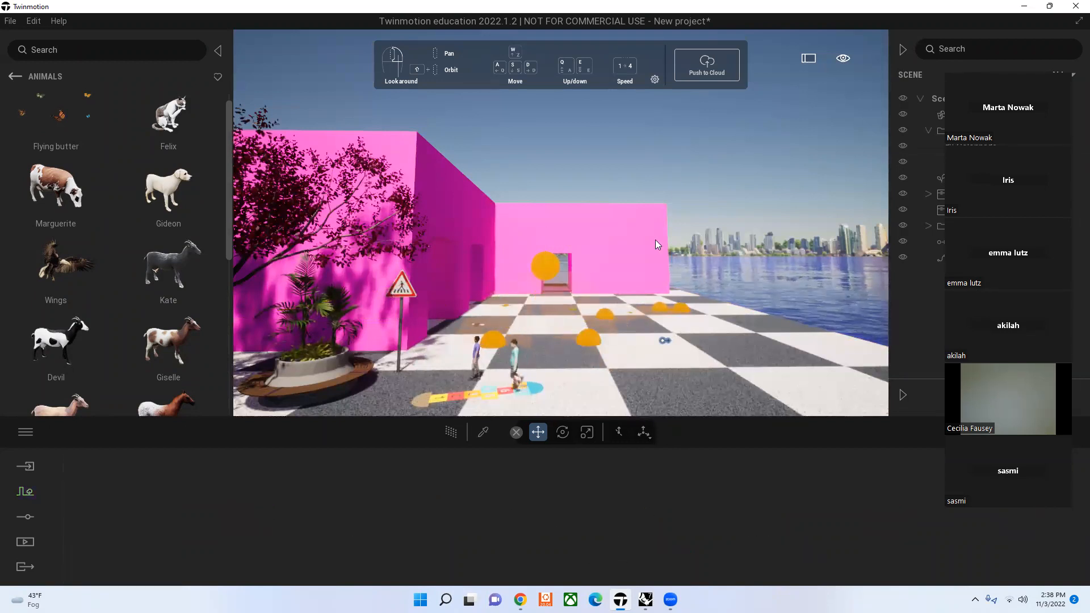
Step: Undo the custom path edits and the path itself until it is removed from the plaza, leaving nothing selected
click(586, 343)
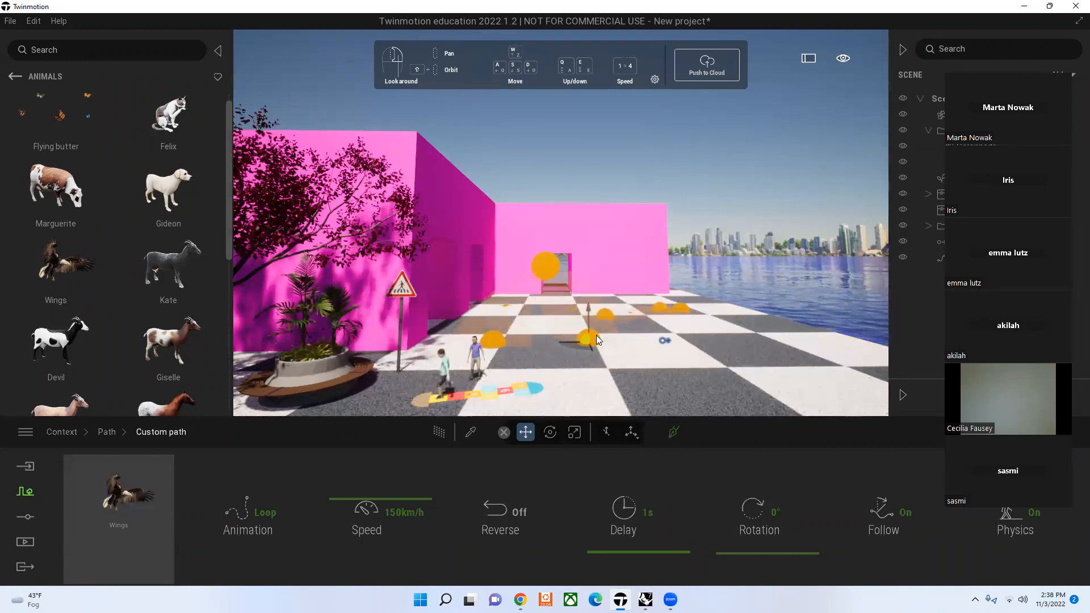
key(ctrl+z)
key(ctrl+z)
key(ctrl+z)
key(ctrl+z)
key(ctrl+z)
key(ctrl+z)
key(ctrl+z)
key(ctrl+z)
key(ctrl+z)
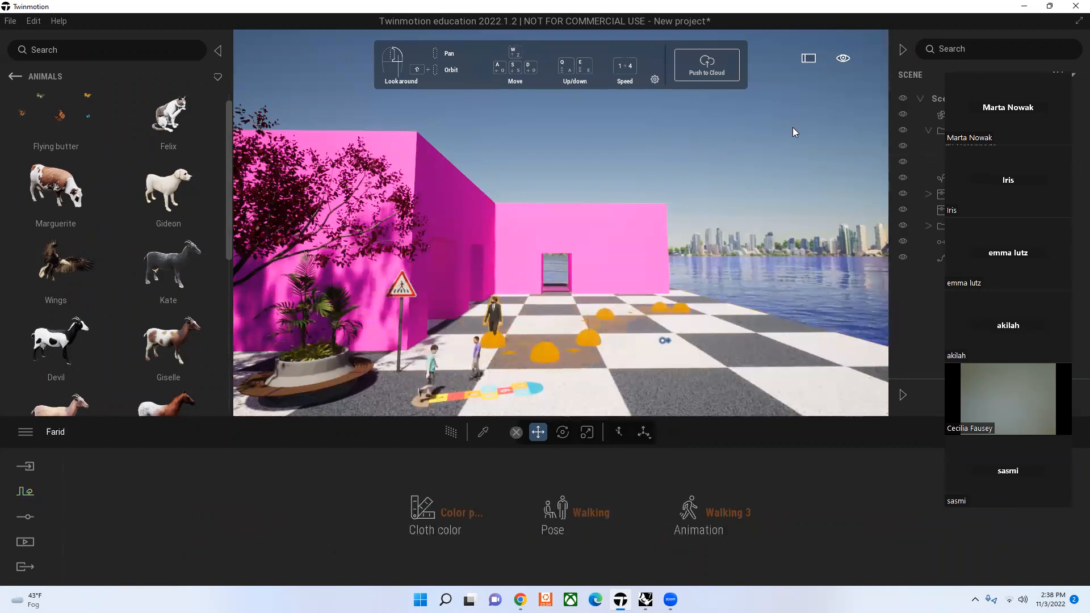
key(ctrl+z)
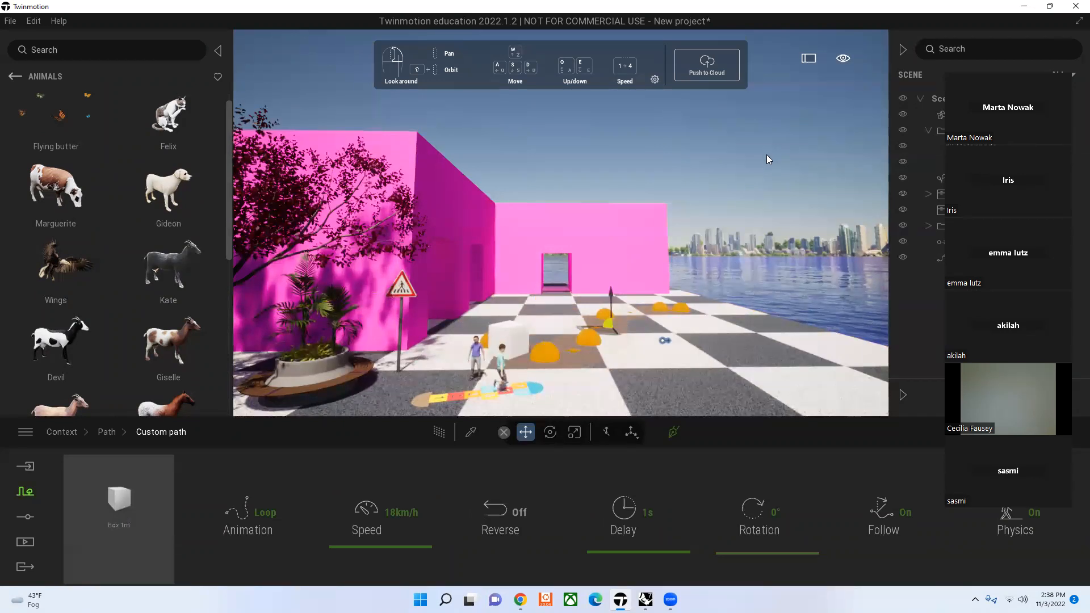
key(ctrl+z)
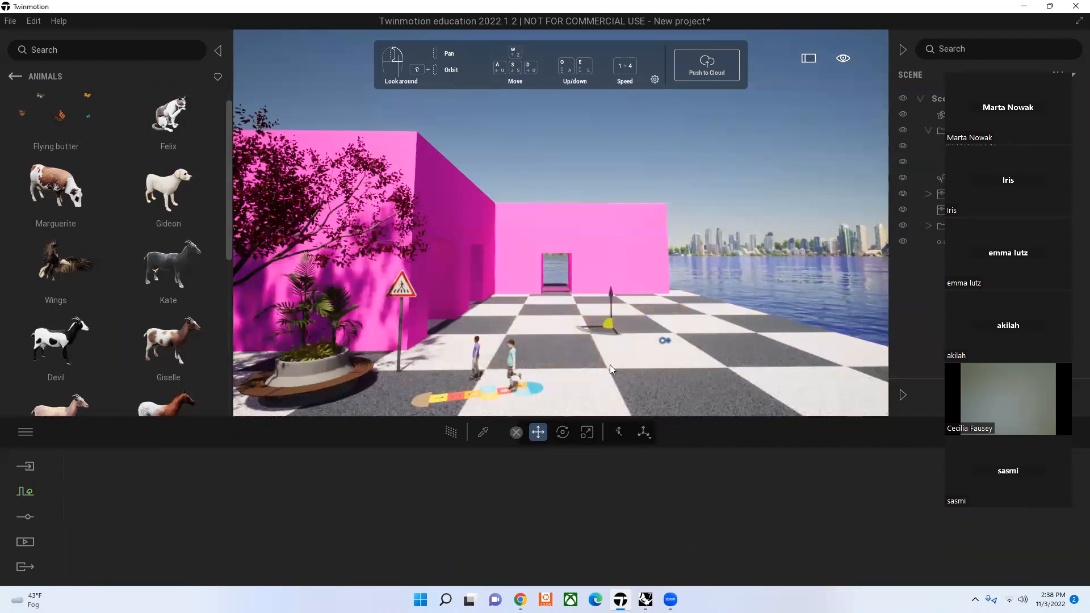
click(746, 168)
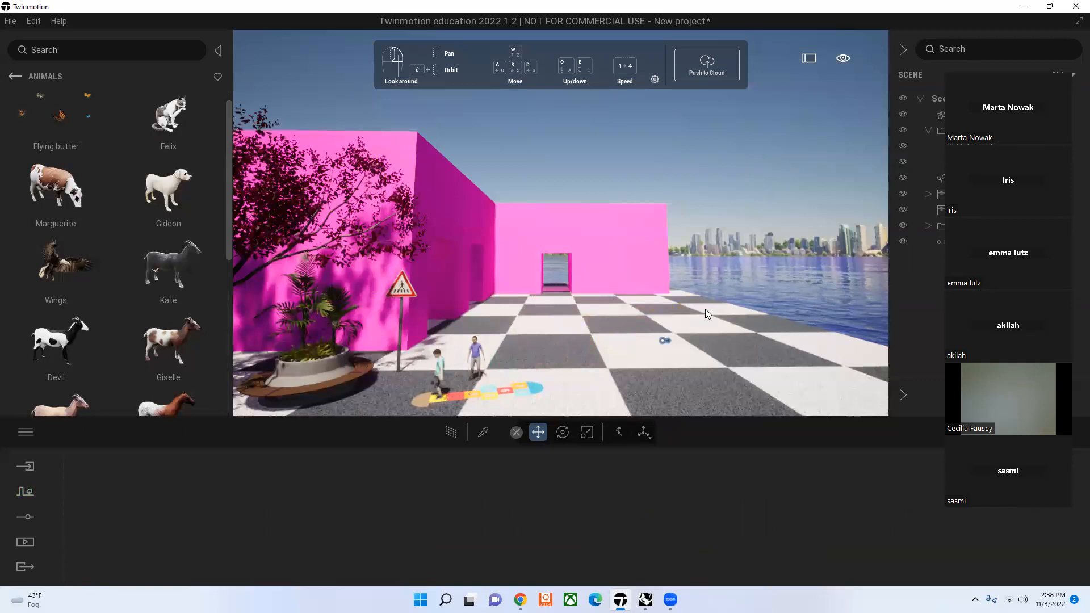
Step: Turn on the Translator's playback and shorten its distance to about -17 m, leaving nothing selected
click(15, 77)
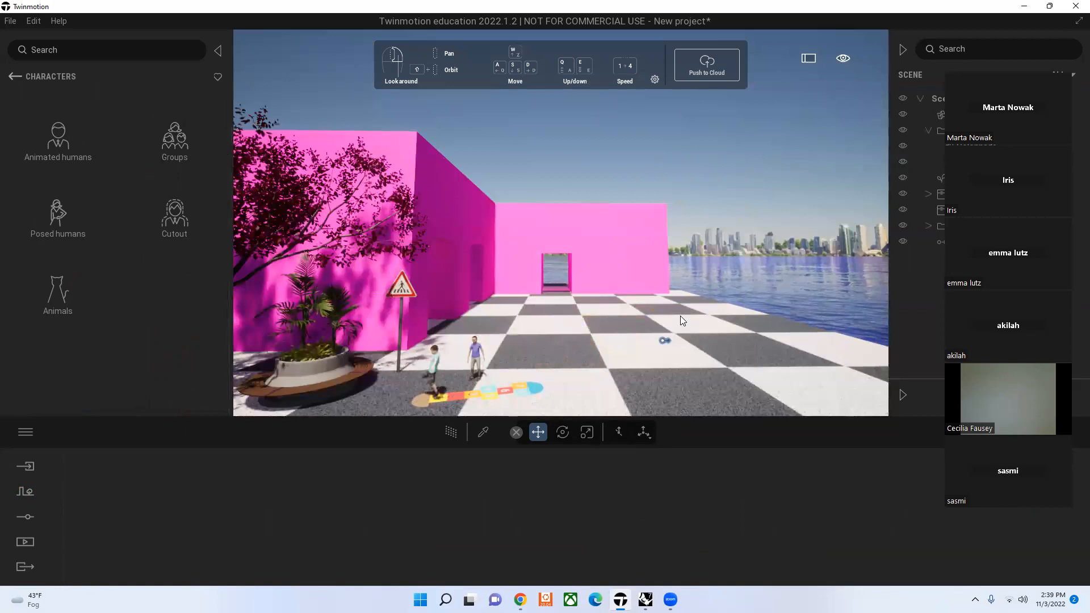
click(665, 339)
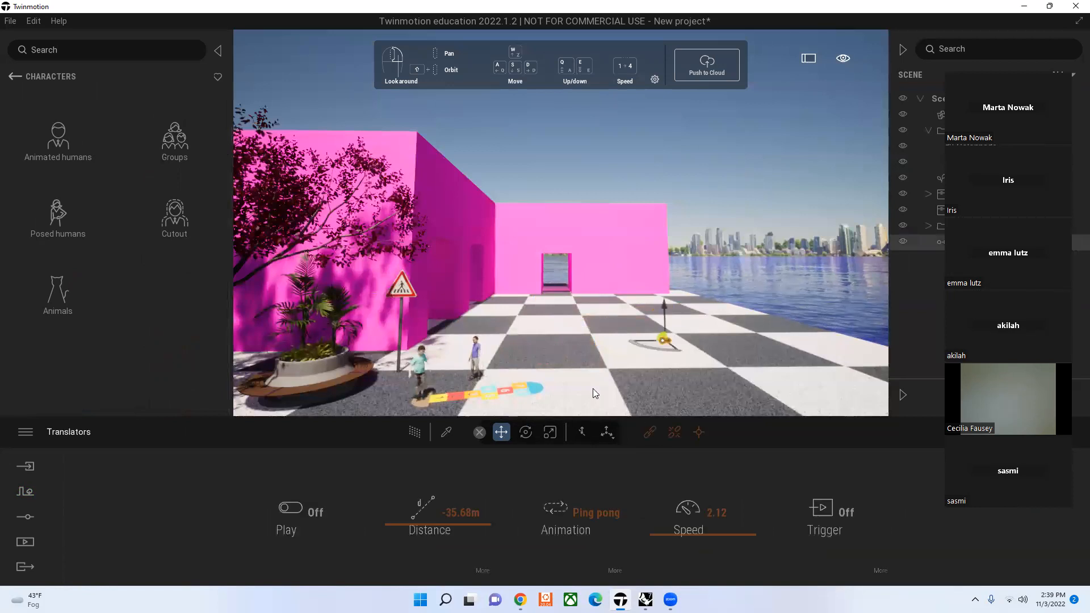
click(286, 515)
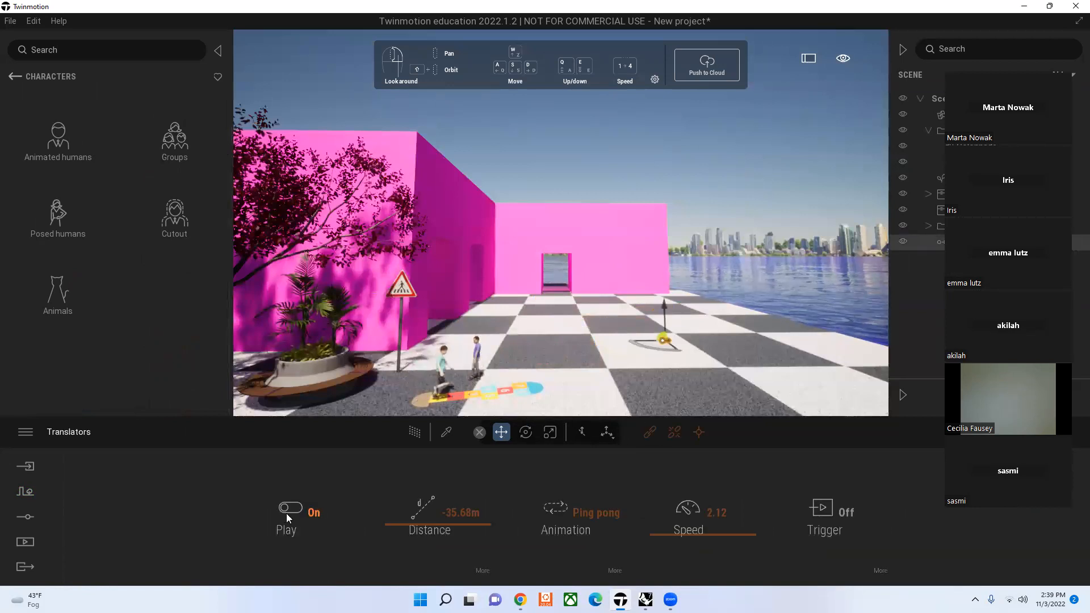
click(532, 137)
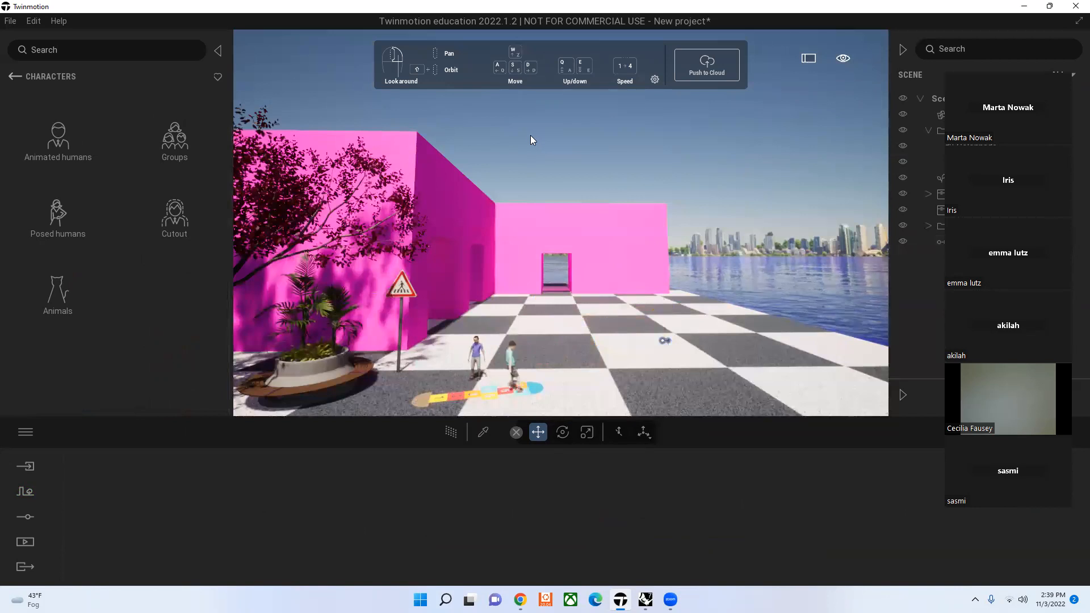
click(666, 341)
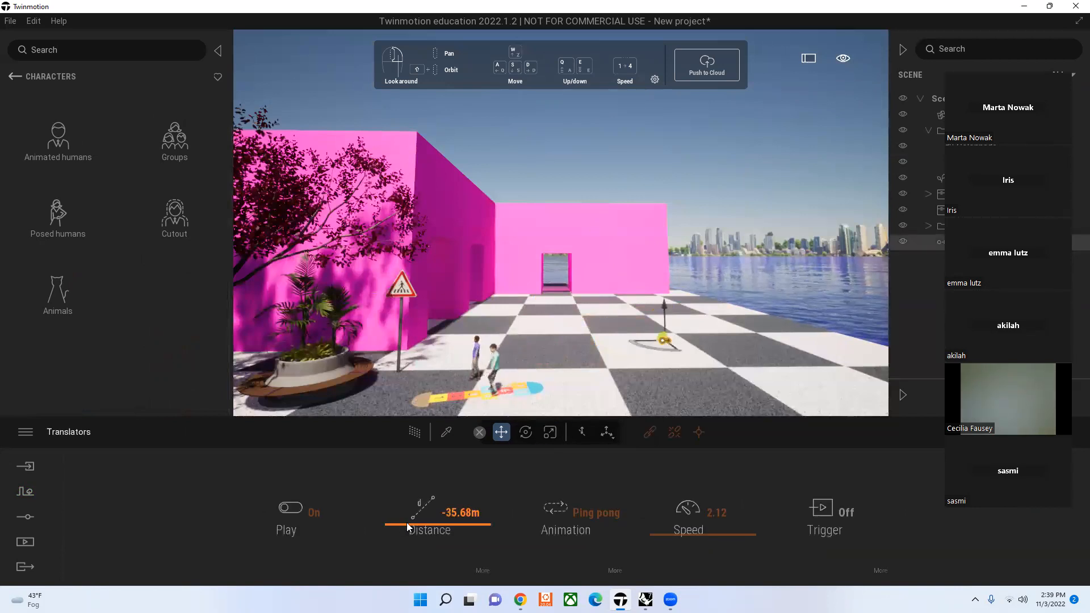
drag(464, 525, 463, 515)
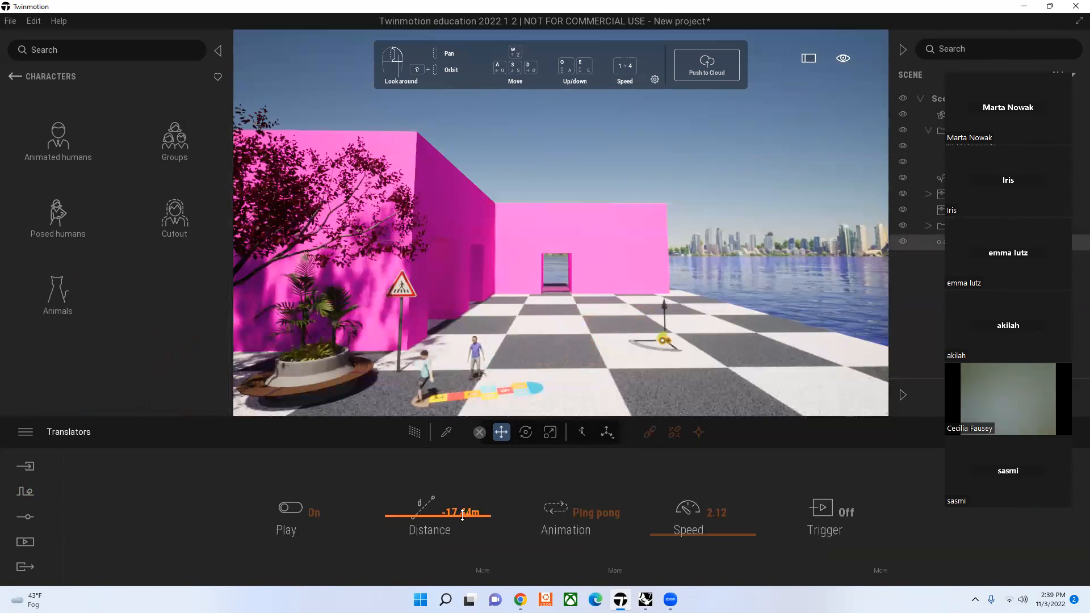
click(685, 171)
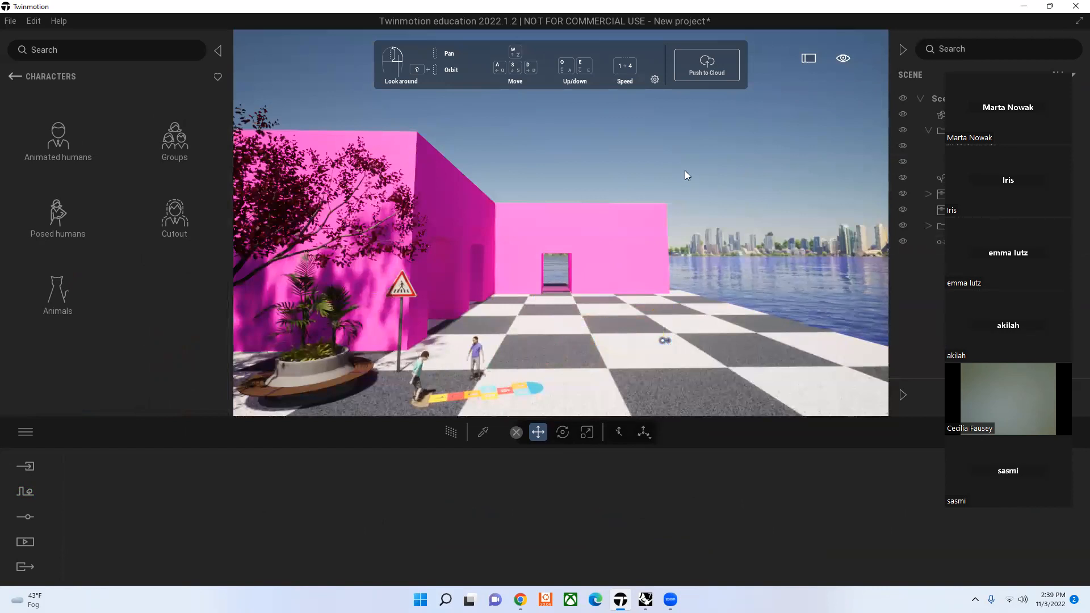
Step: Return to the top level of the asset library and create a media image from the current plaza view
click(12, 77)
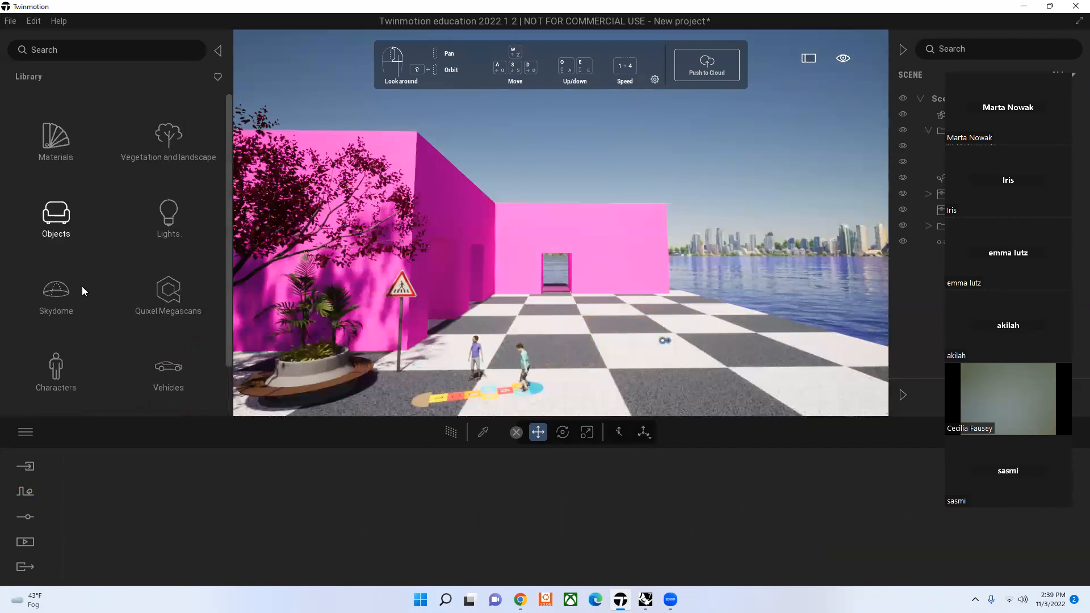
click(23, 543)
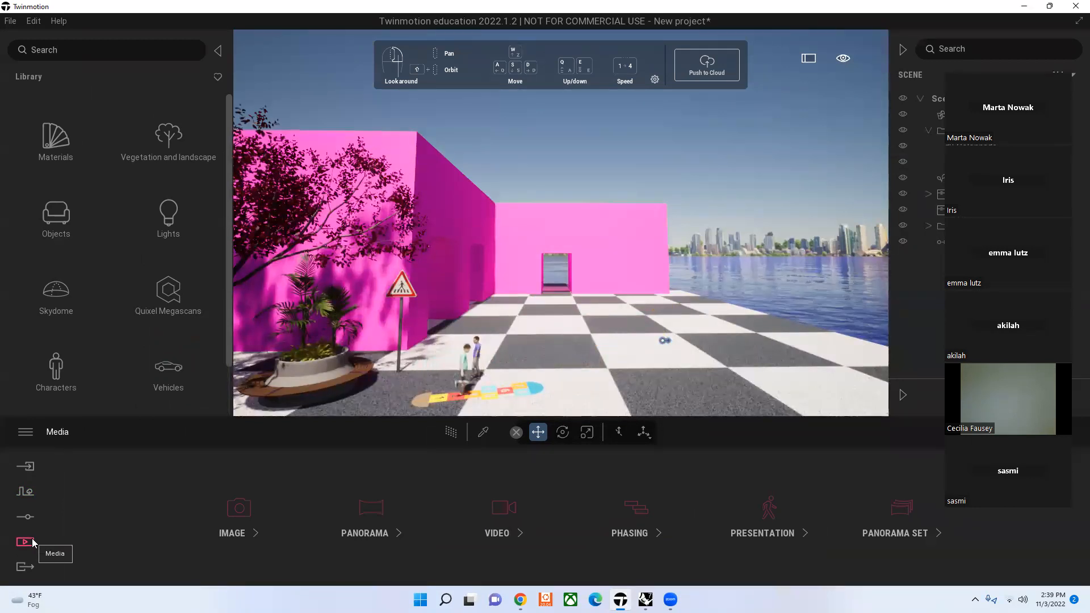
click(264, 502)
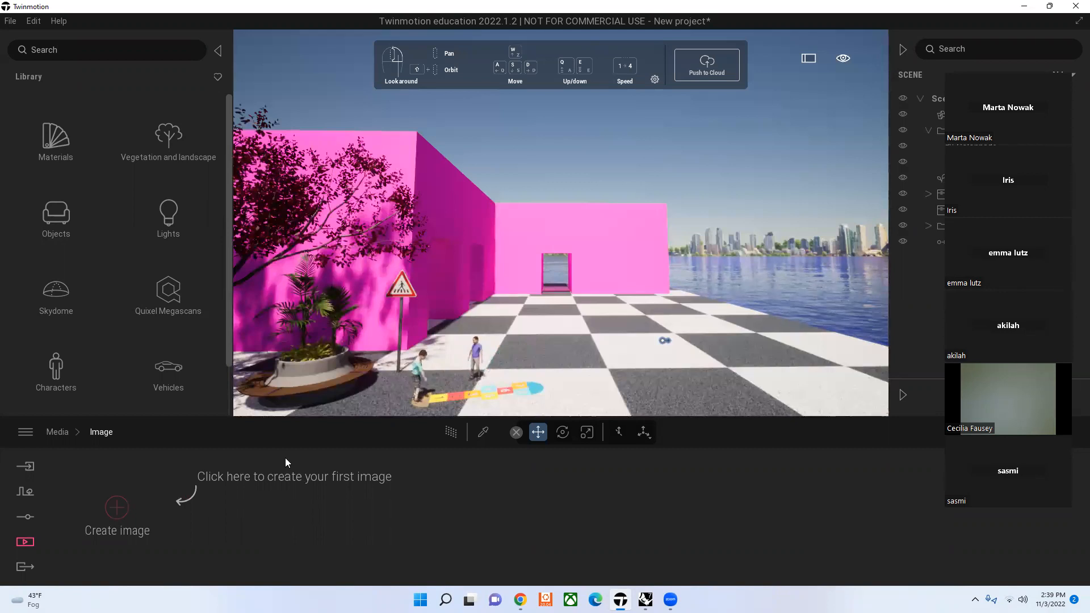
click(117, 511)
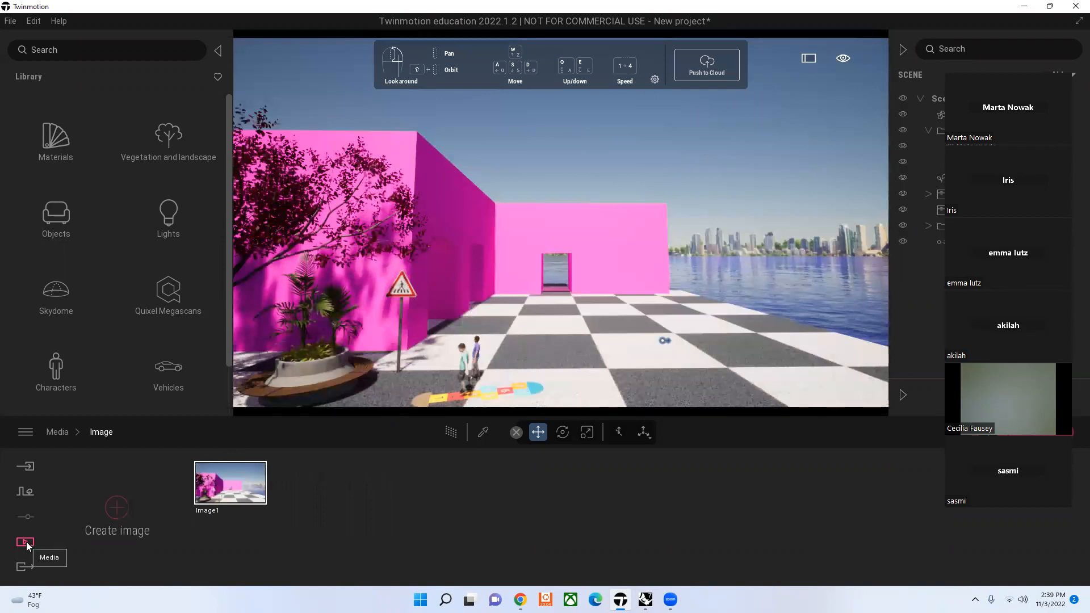
Step: Export Image1 locally to the Downloads folder
click(31, 571)
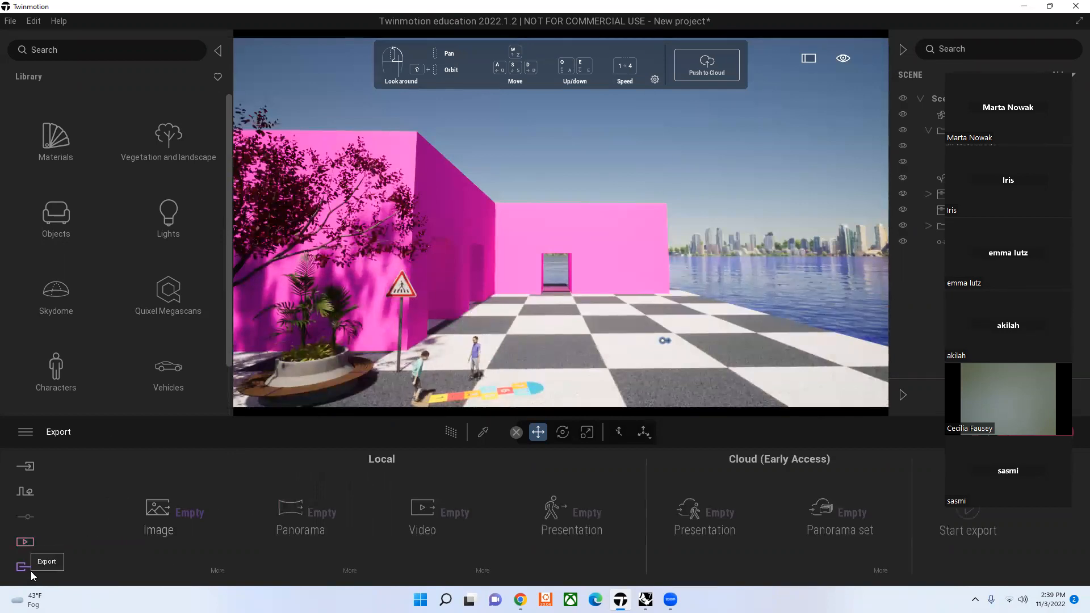
click(199, 514)
click(208, 180)
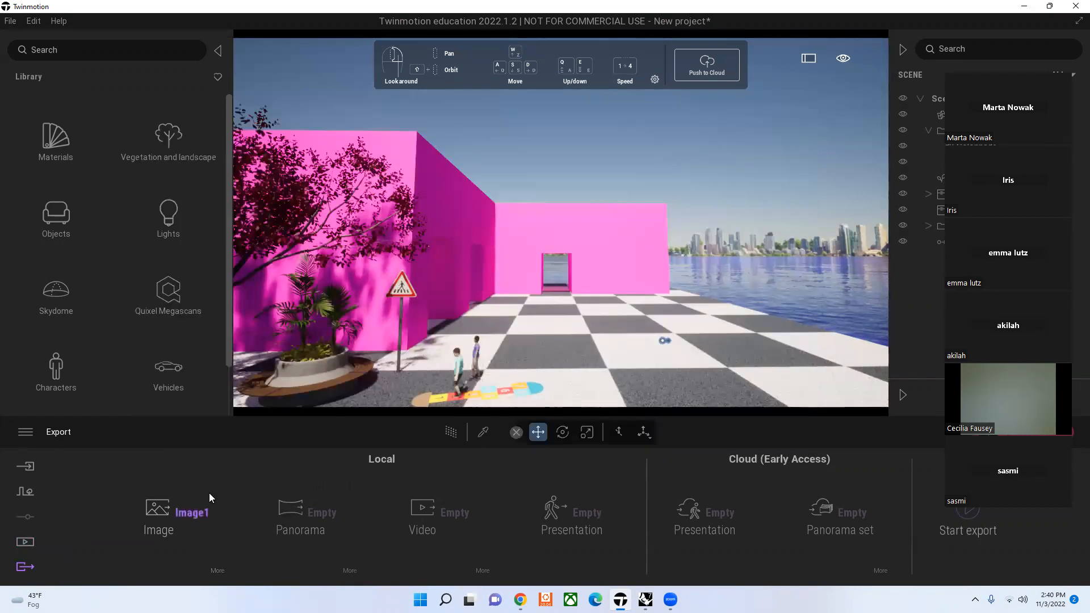
click(972, 542)
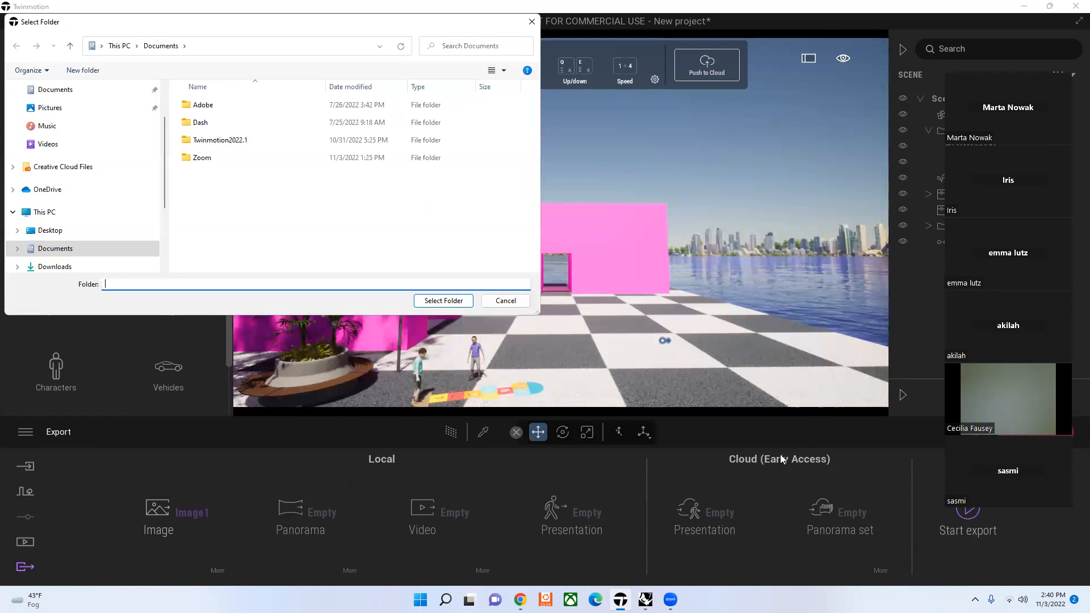
click(71, 266)
click(433, 302)
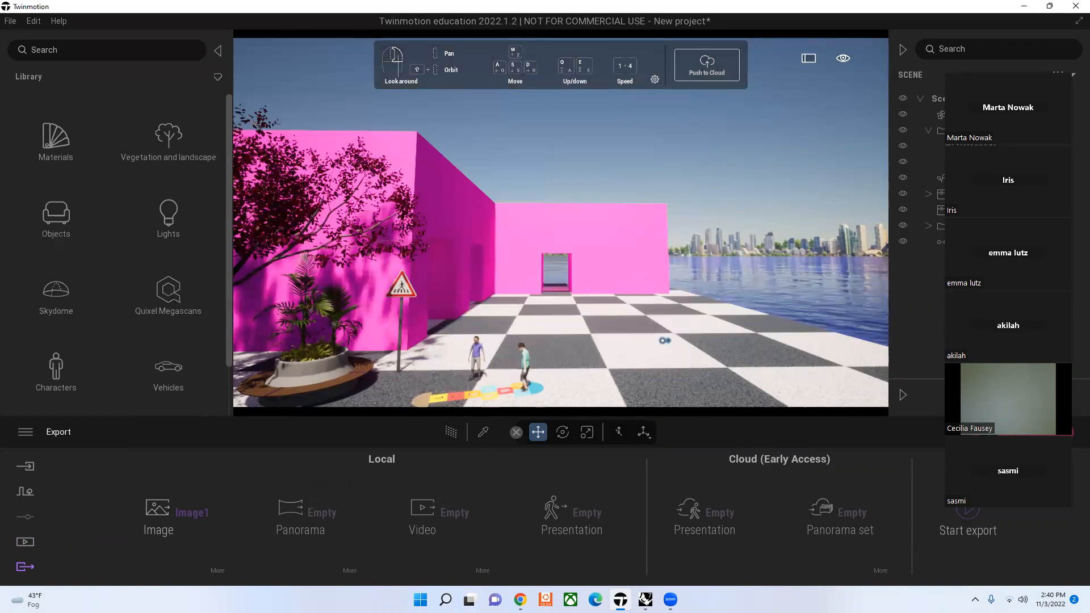
Step: Open the exported Image1 from the Downloads folder in File Explorer to check it, and close the image viewer
click(445, 600)
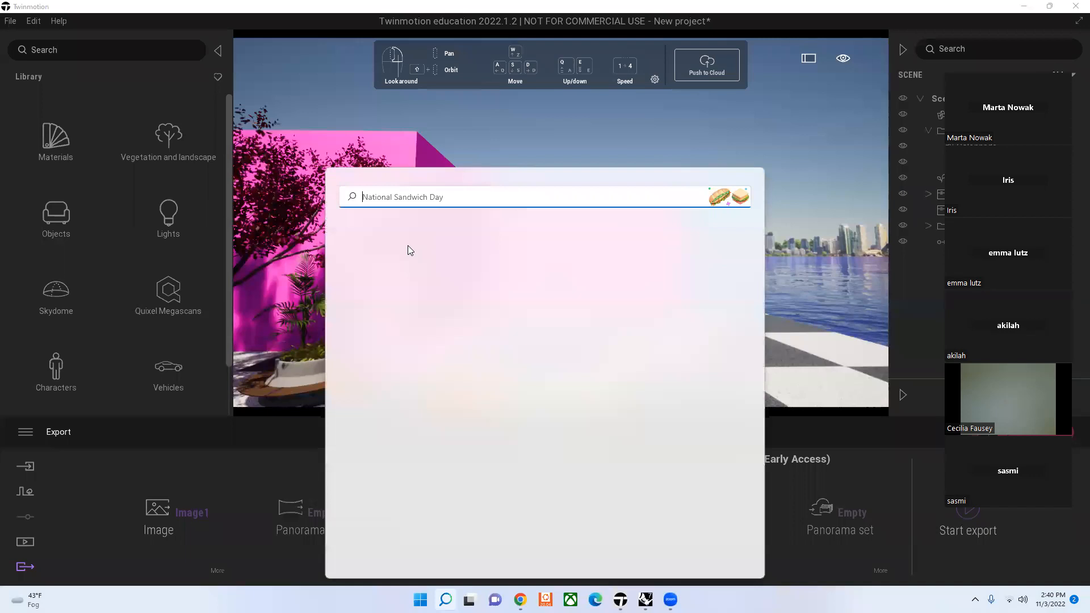
text(explorer)
click(402, 284)
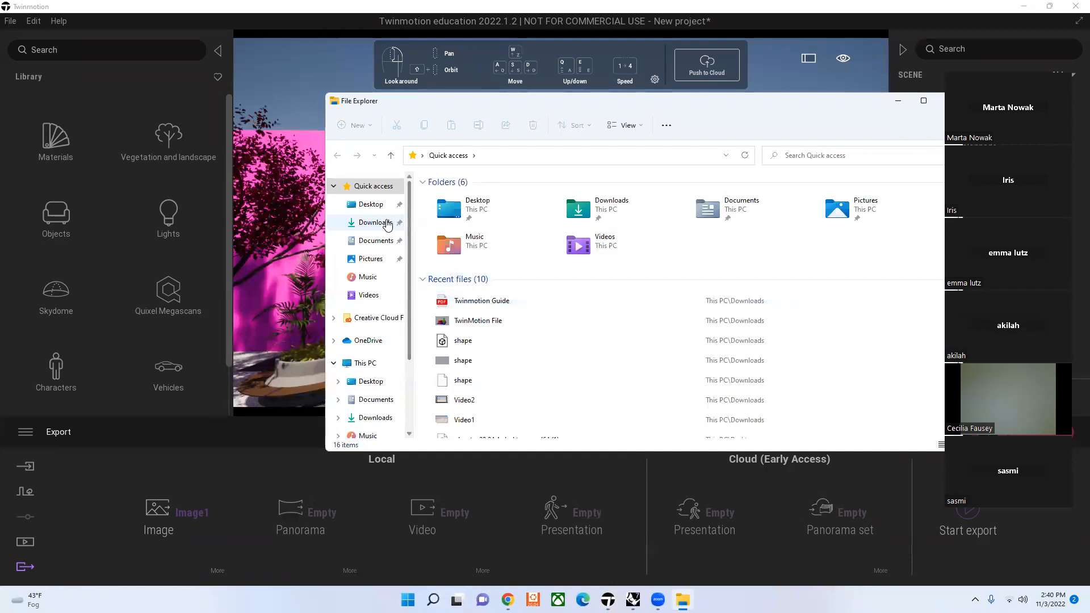
click(386, 223)
double_click(493, 215)
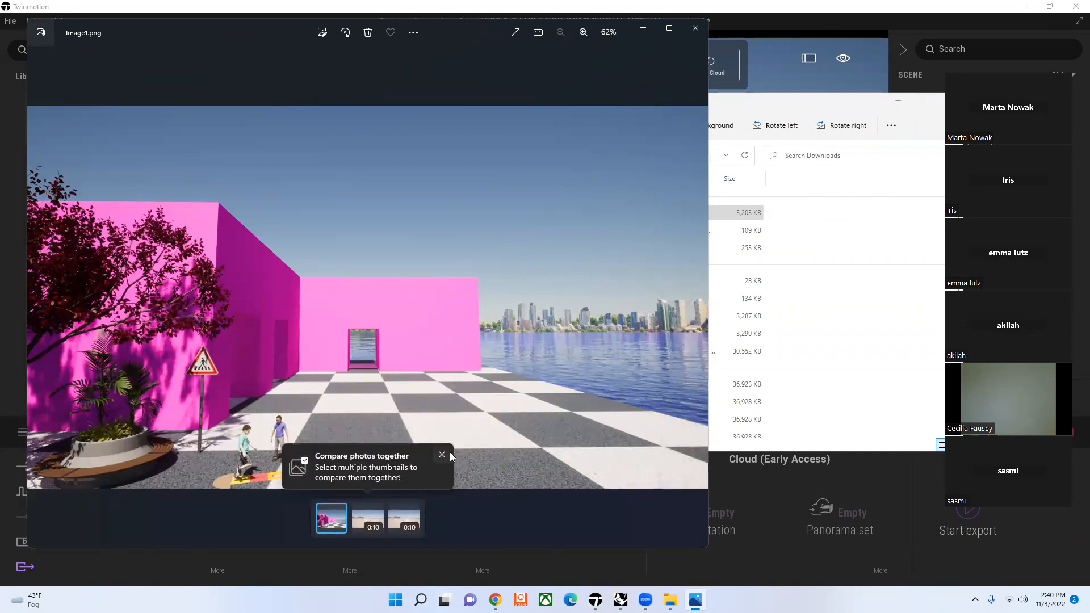
click(446, 455)
click(701, 29)
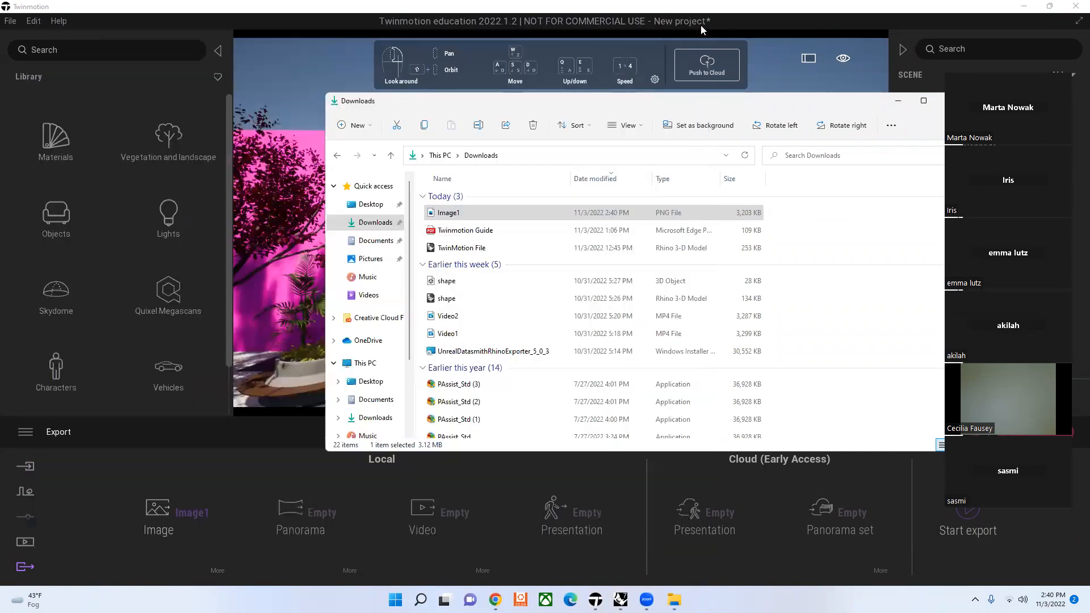
Step: Put the file window away and create a first media video starting from the current plaza view
click(895, 100)
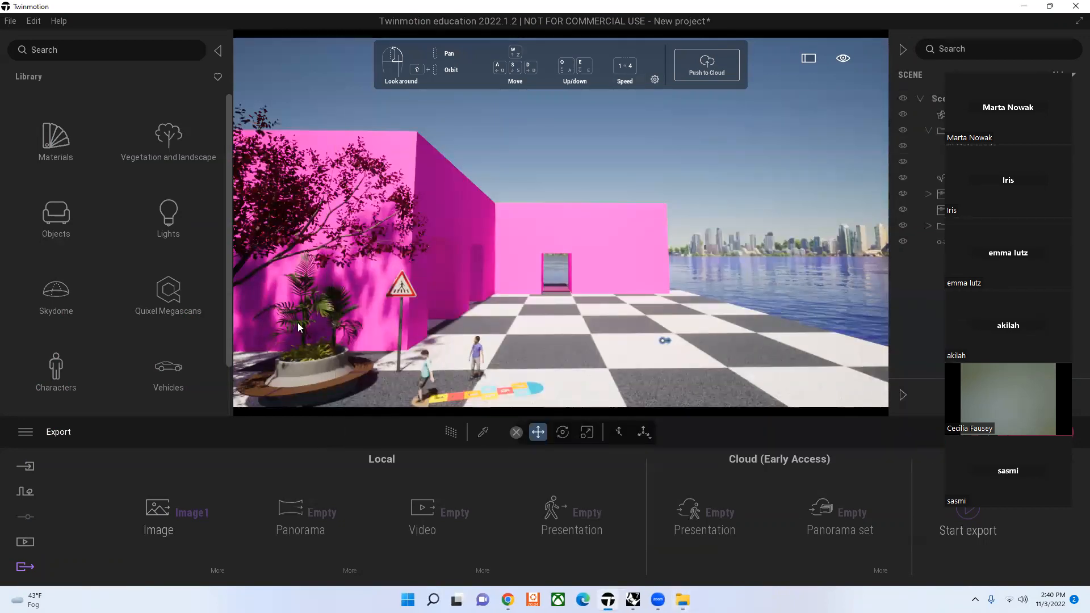
click(665, 341)
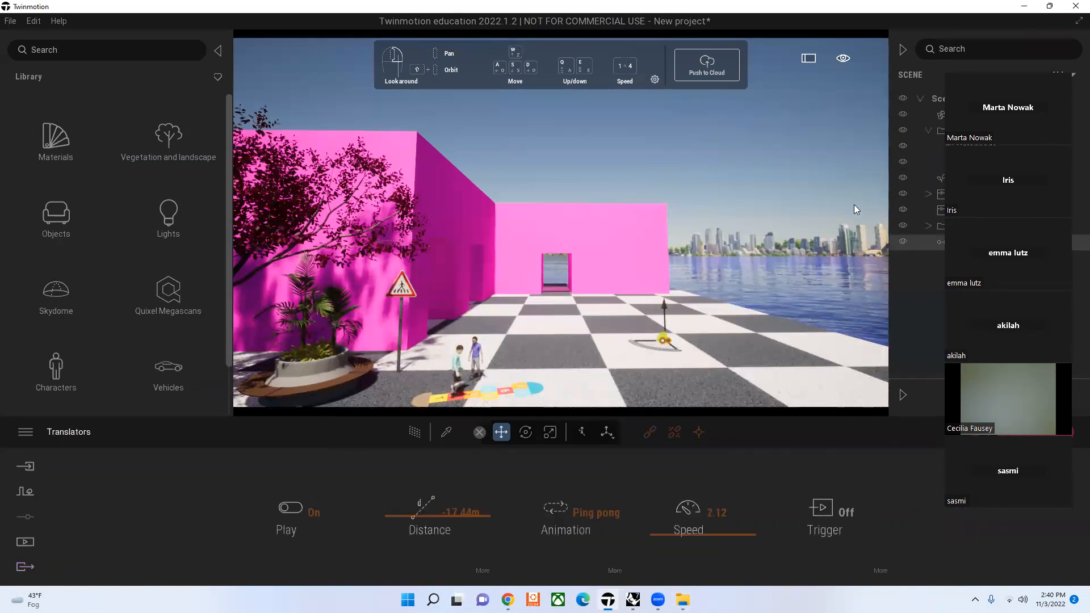
click(772, 155)
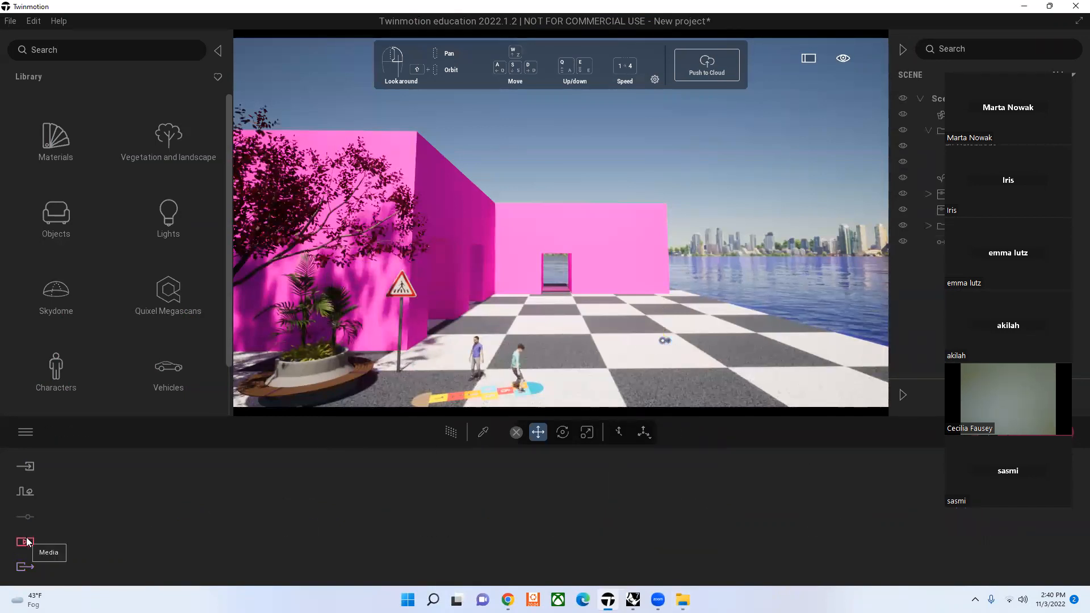
click(25, 543)
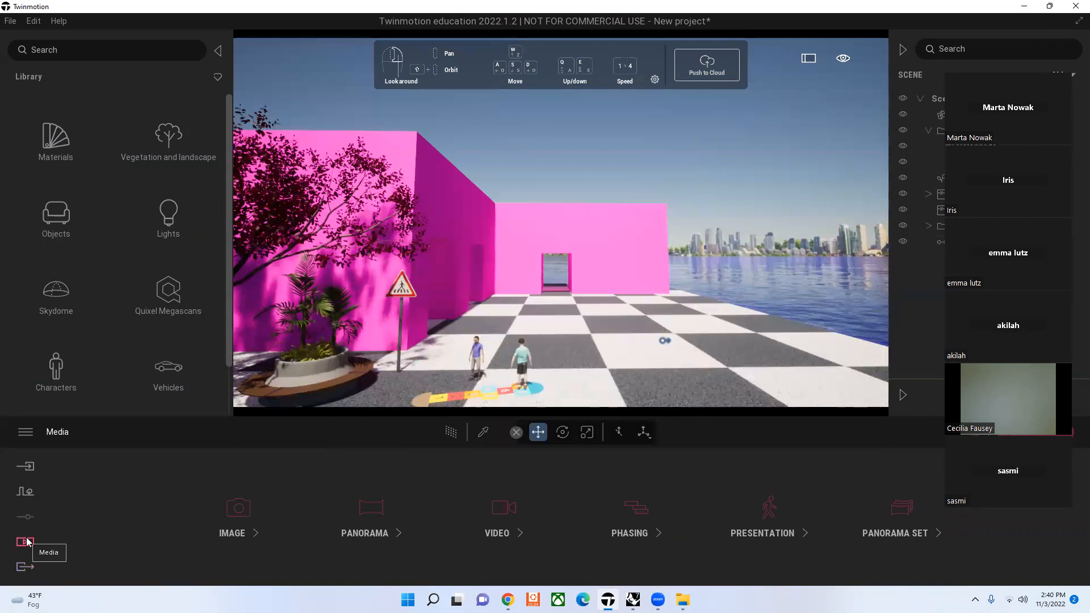
click(519, 515)
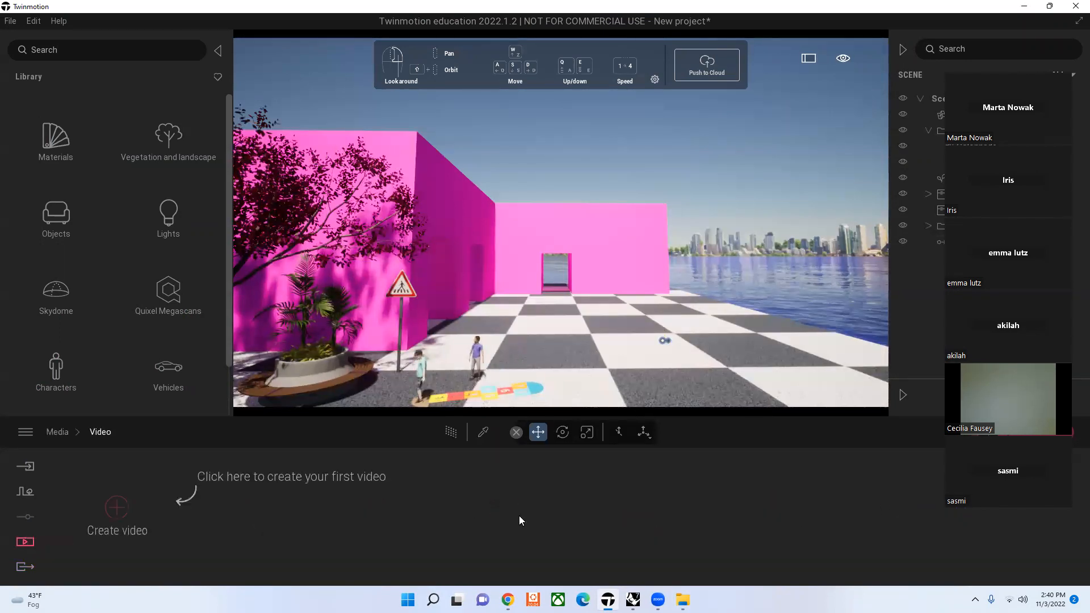
click(130, 507)
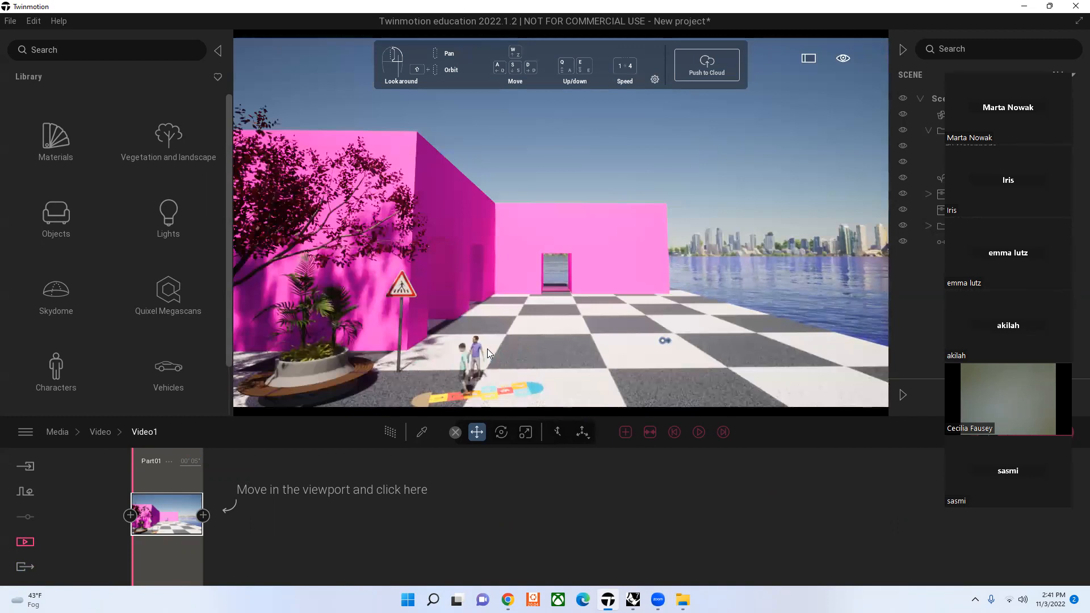
Step: Add two keyframes to Video1: one closer to the doorway wall and one facing the red tree beside the pink building
key(w)
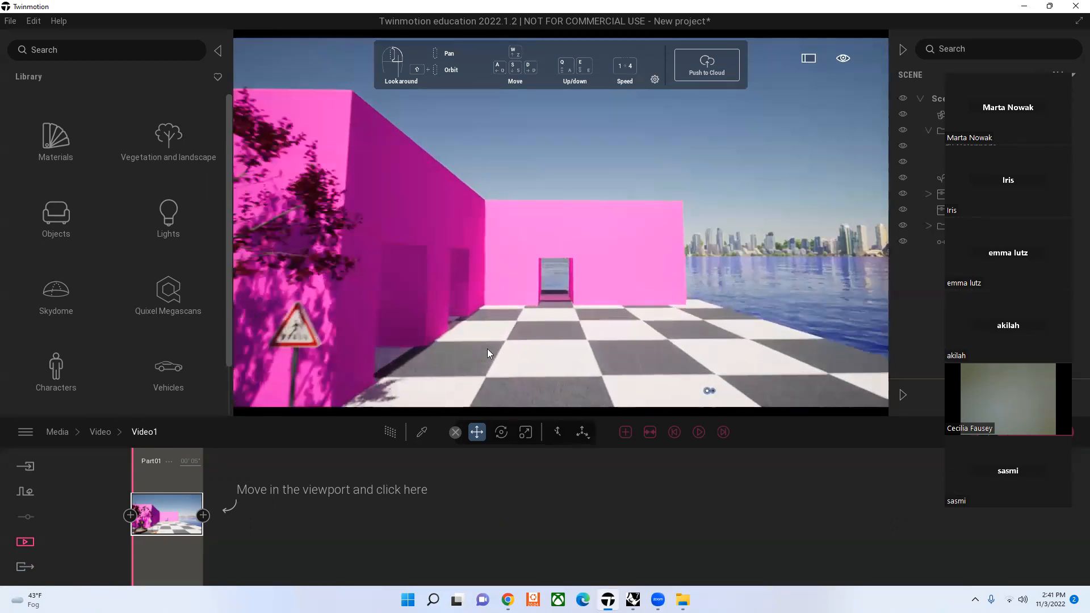
key(w)
key(w)
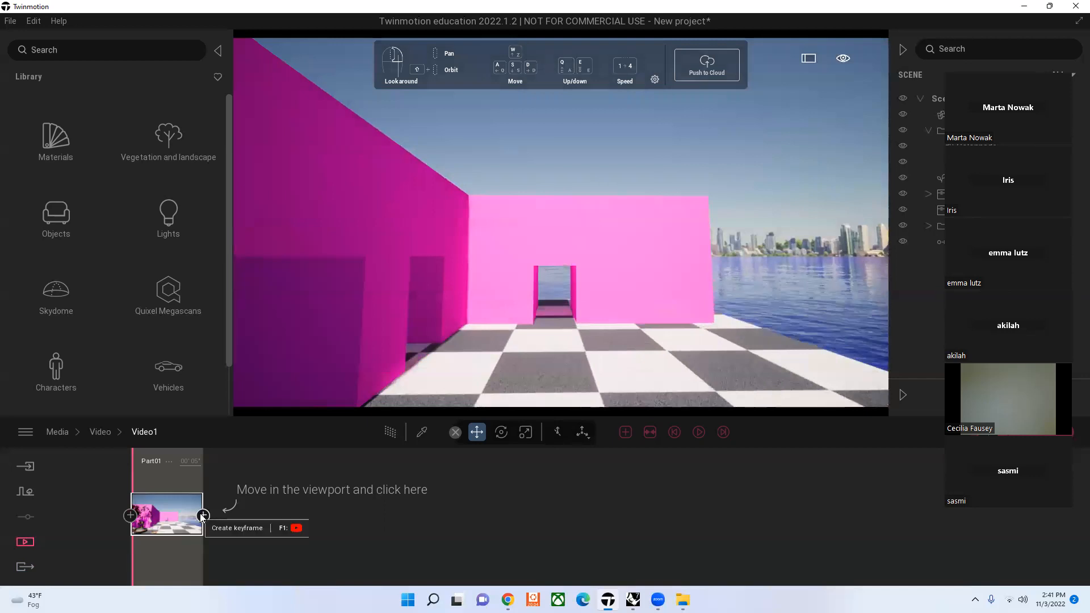
click(203, 515)
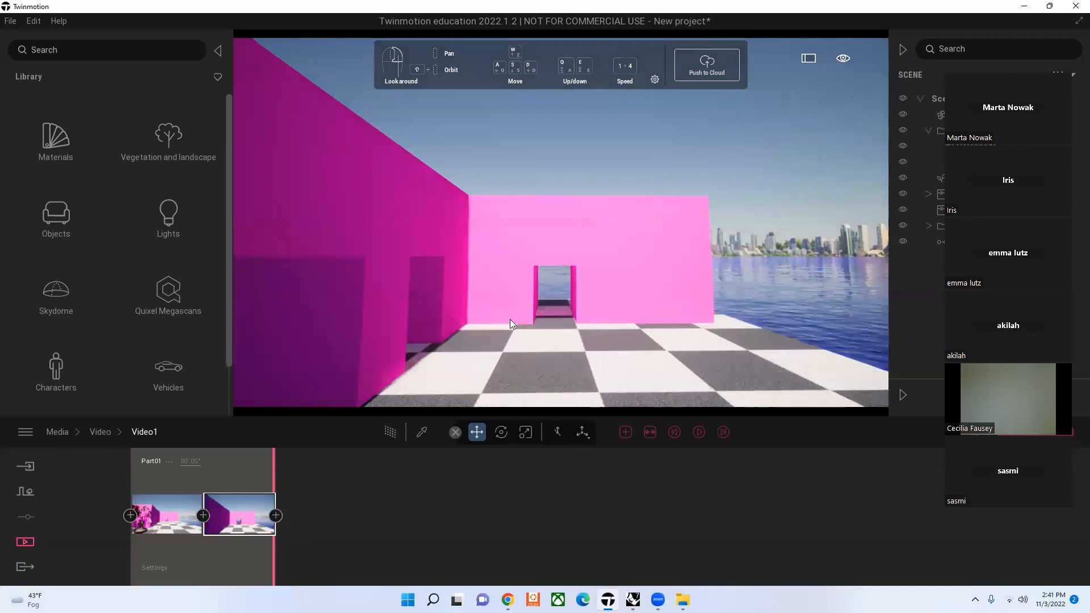
key(s)
right_drag(538, 314, 403, 314)
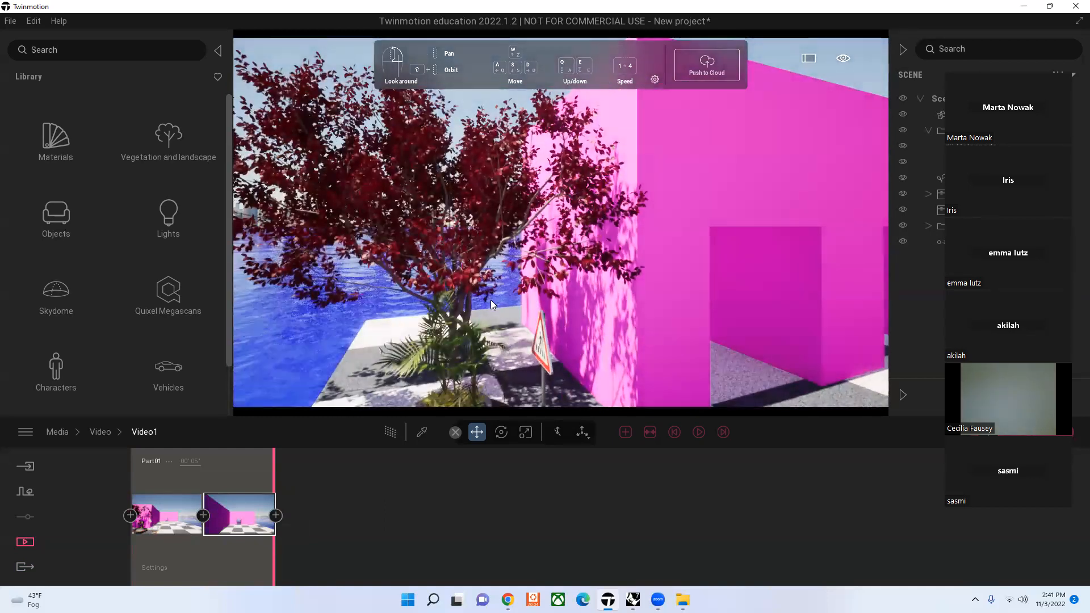
click(276, 515)
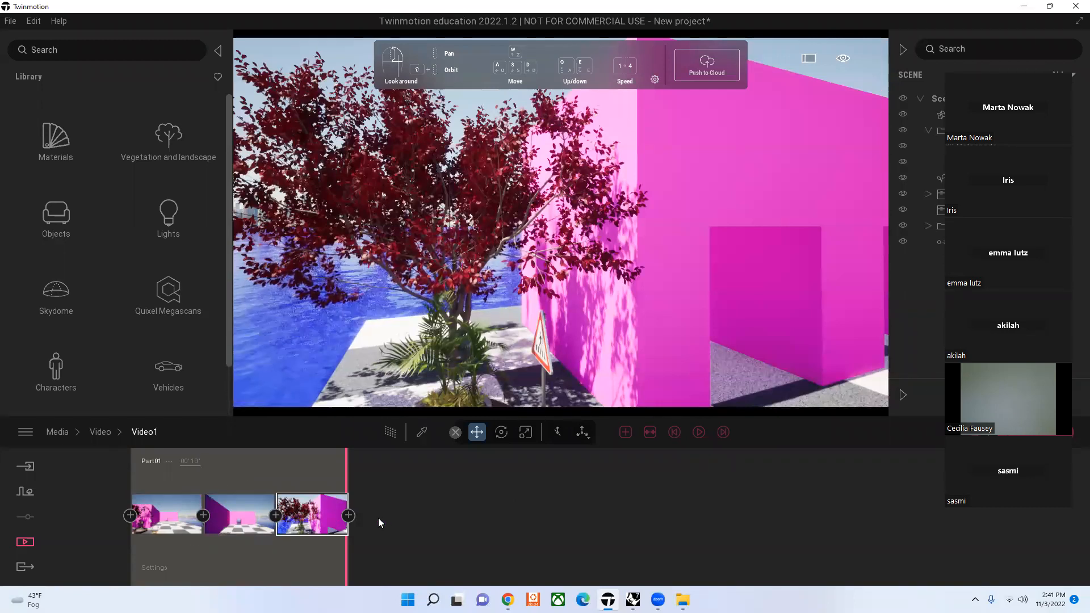
Step: Export only Video1 locally to the Downloads folder, removing Image1 from the export selection
click(27, 564)
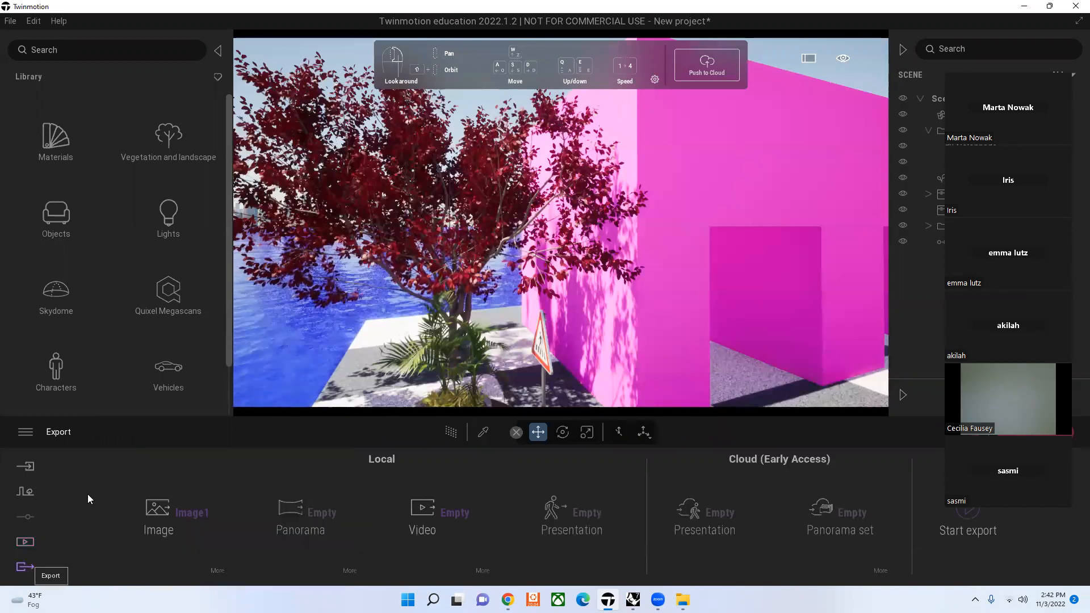
click(427, 514)
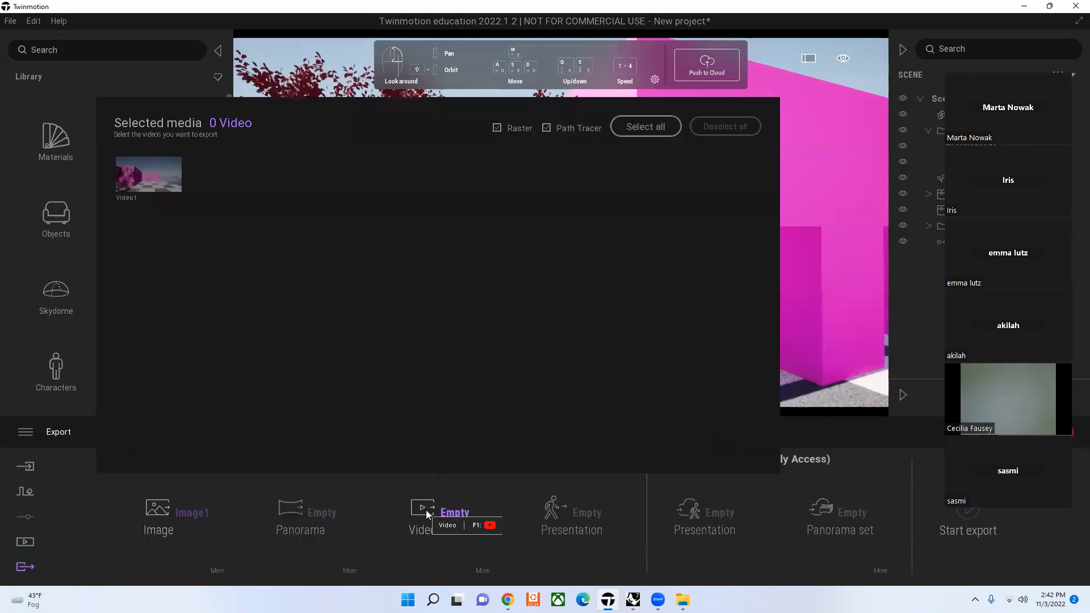
click(166, 175)
click(490, 507)
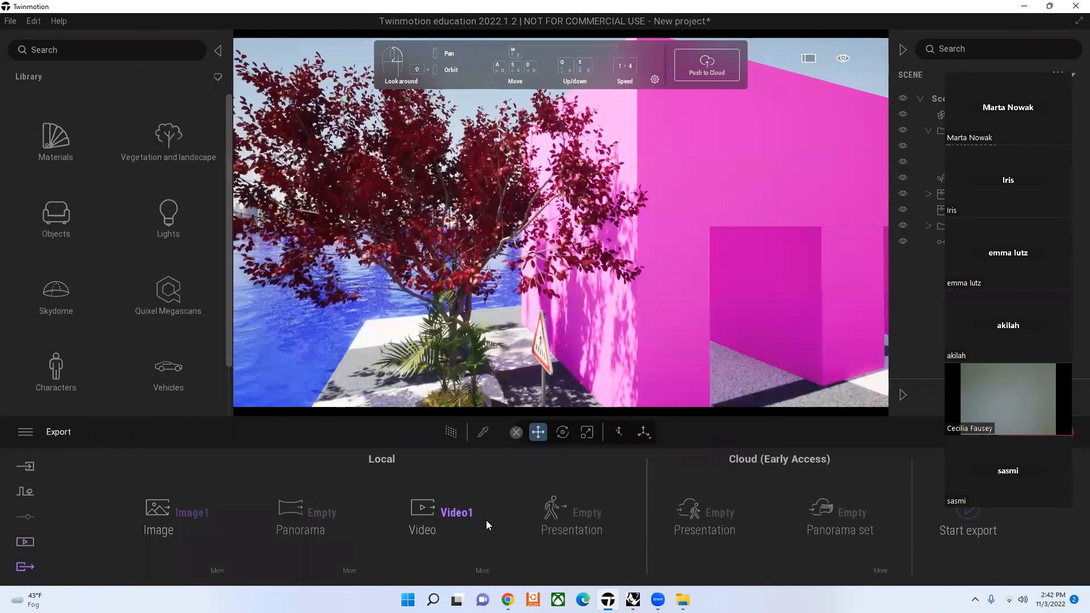
click(177, 506)
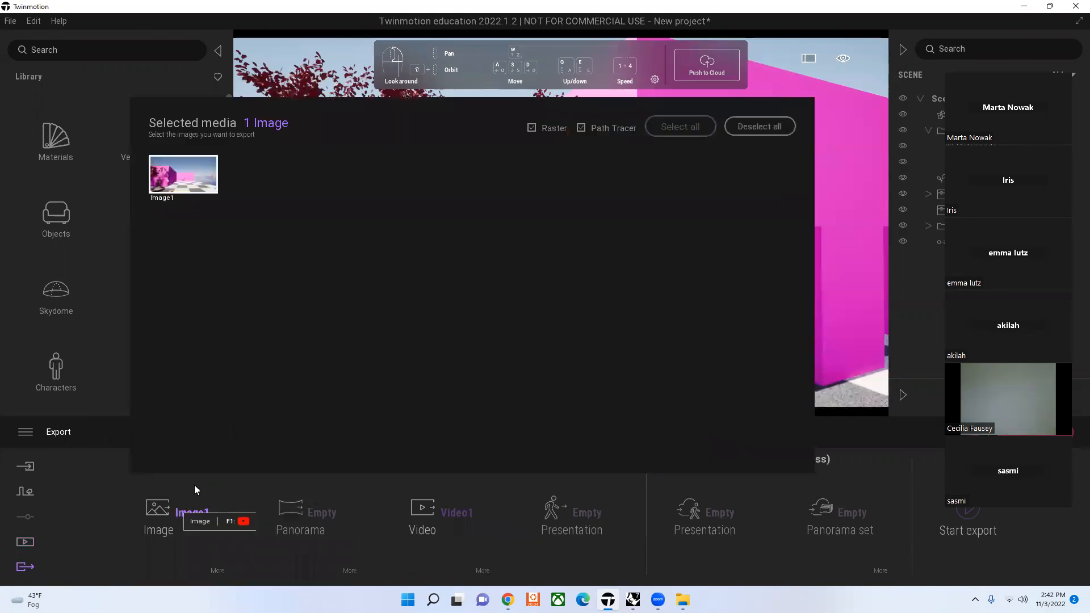
click(182, 177)
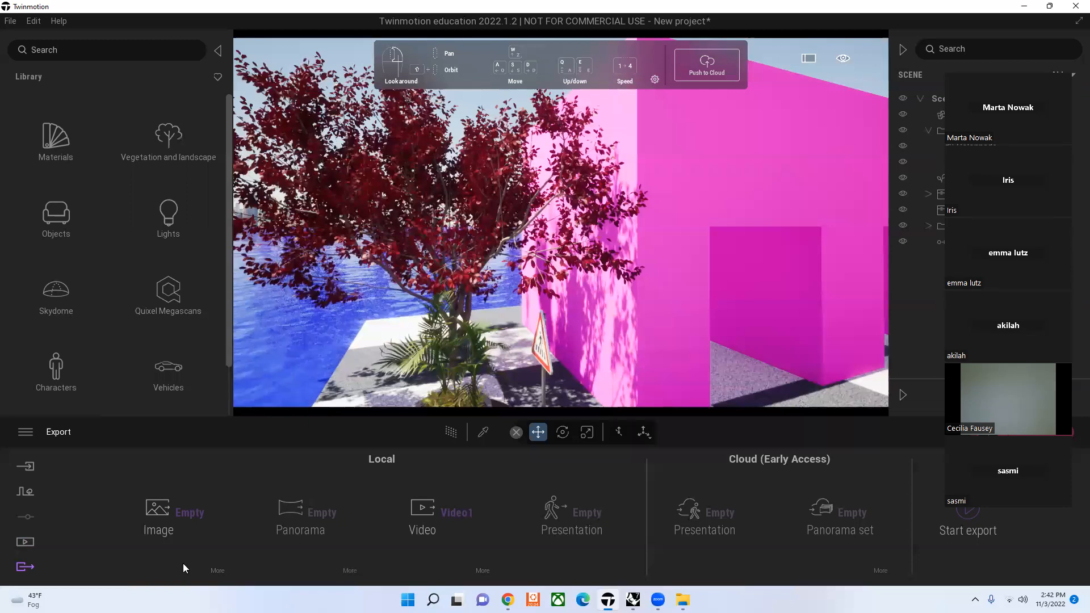
click(961, 527)
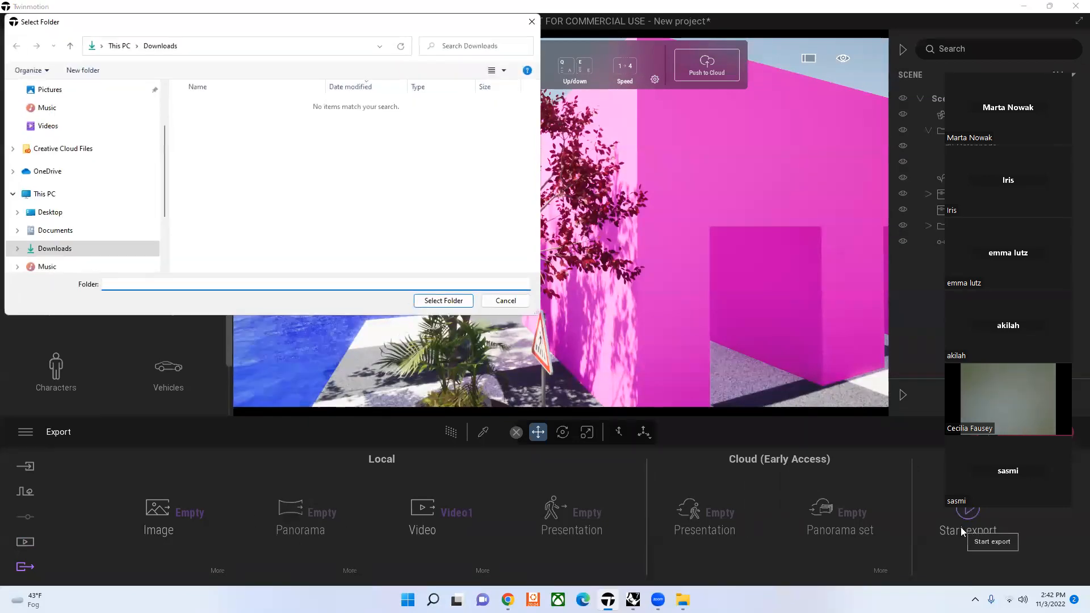
click(460, 305)
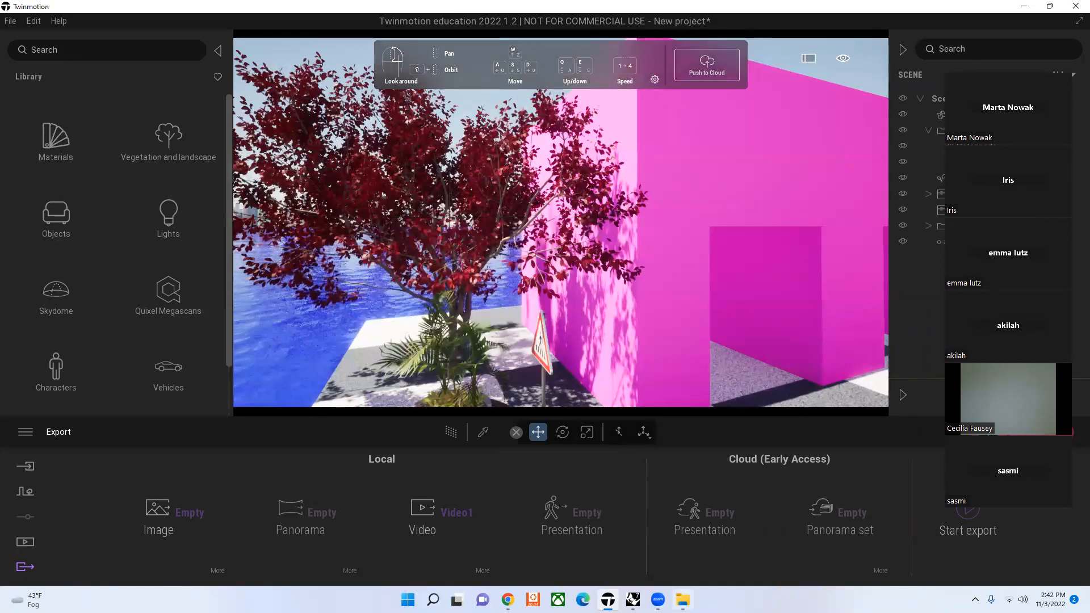
Step: Play the exported Video1_000 from the Downloads folder in File Explorer to check it, and close the player and folder window
click(683, 600)
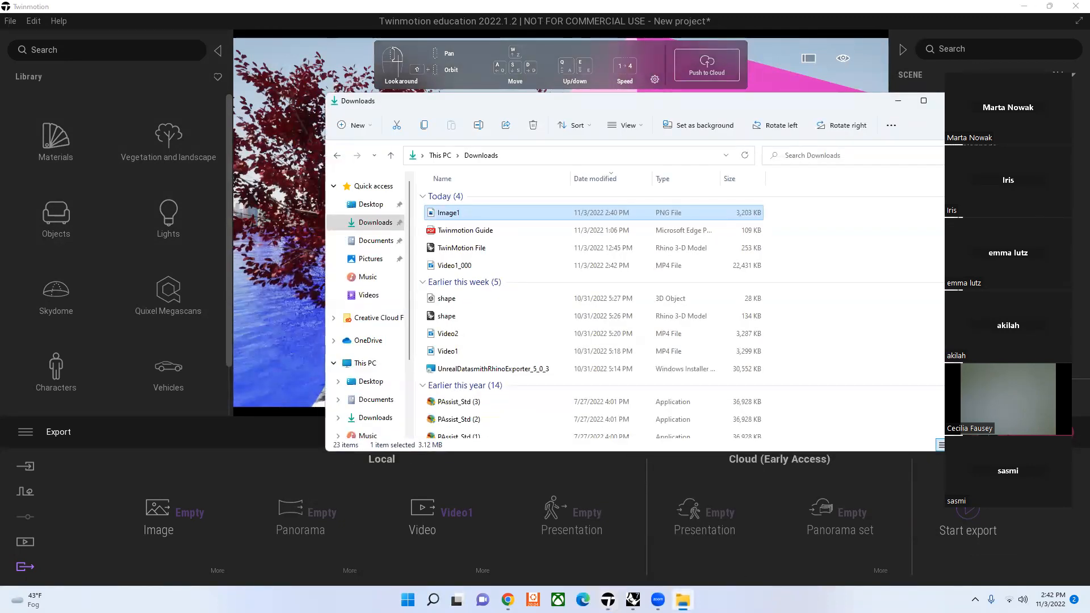
click(373, 223)
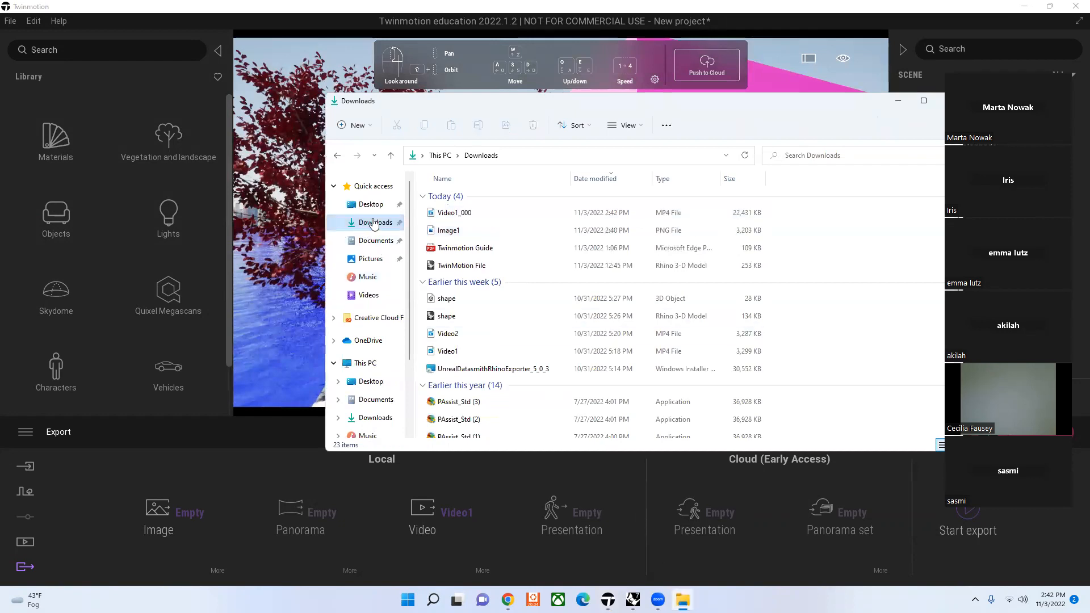
double_click(492, 218)
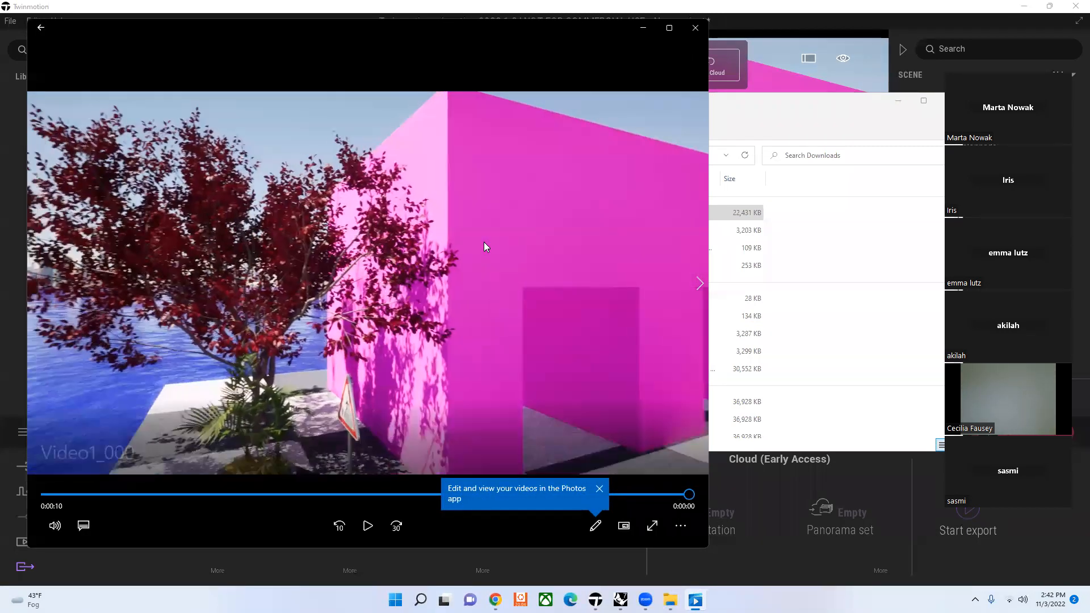
click(46, 494)
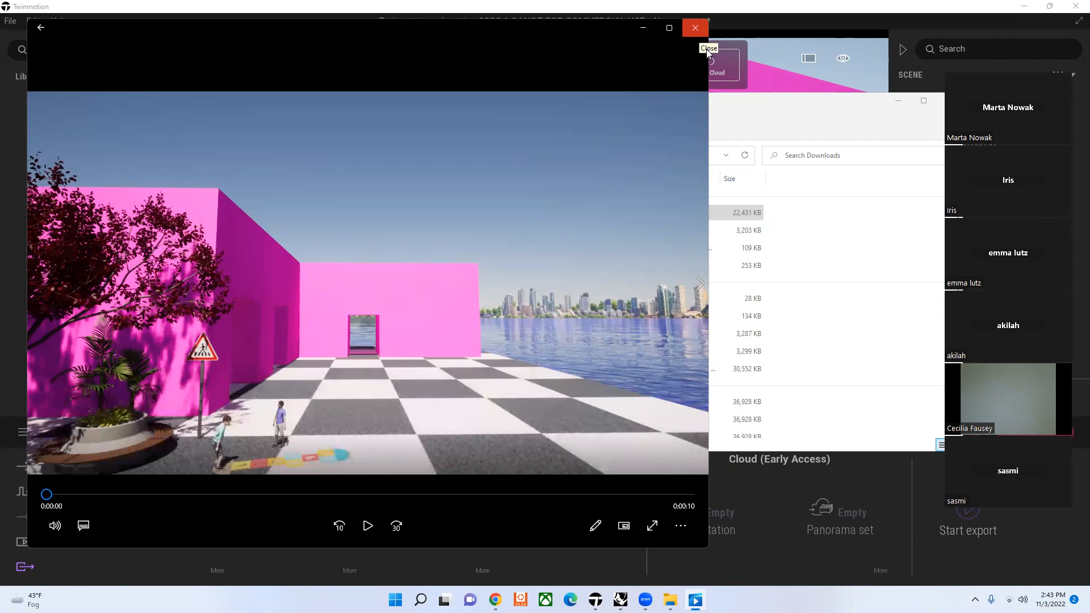
click(696, 29)
click(900, 102)
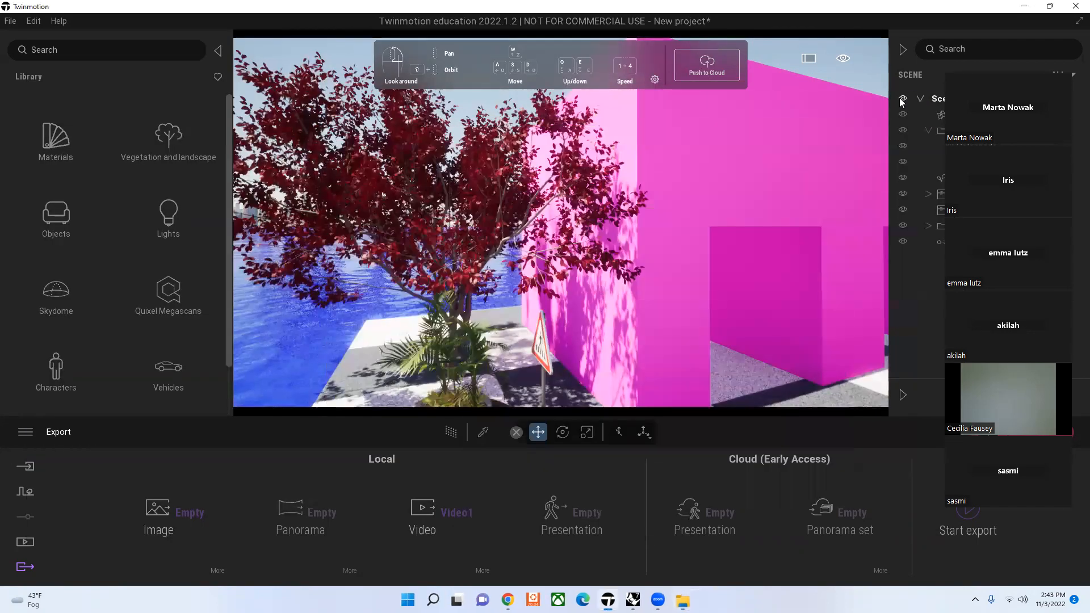
Step: Return to the plaza view and set the Translator's speed to 2.73 and distance to -11.36 m, with its playback off
right_drag(306, 283, 496, 230)
scroll(496, 229, down, 3)
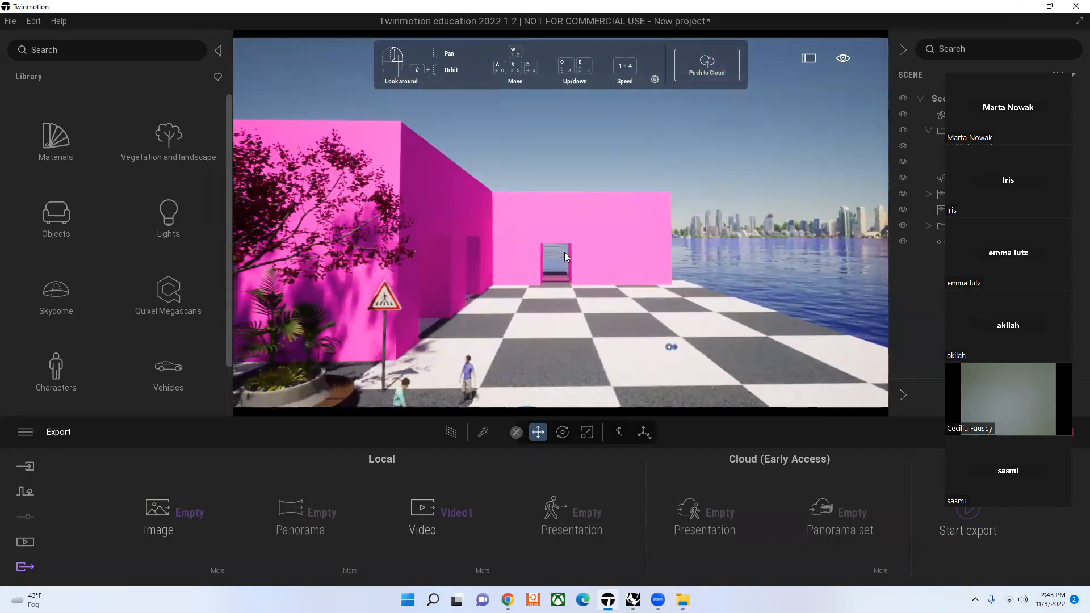
click(674, 341)
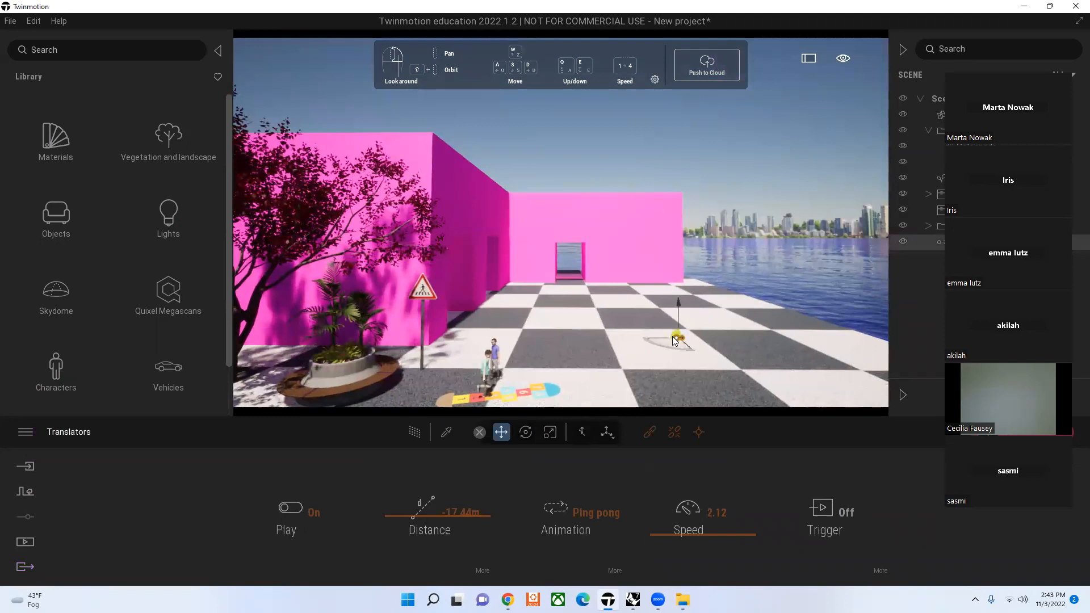
click(698, 535)
drag(698, 535, 721, 531)
drag(471, 517, 416, 517)
click(283, 507)
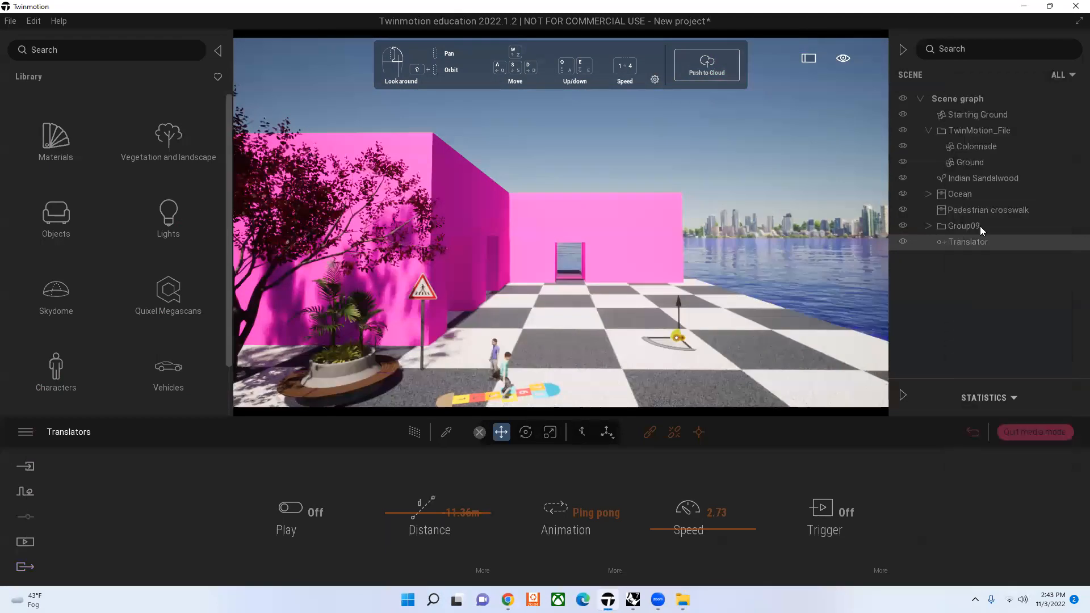
Step: Hide Group09 and show it again to identify its contents in the scene
click(981, 226)
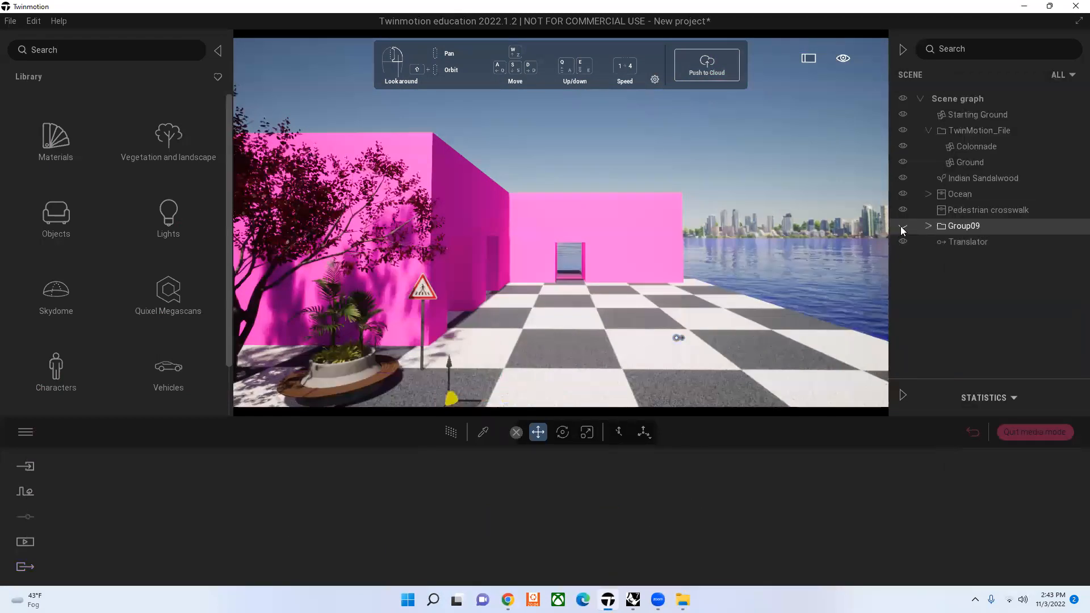
click(902, 227)
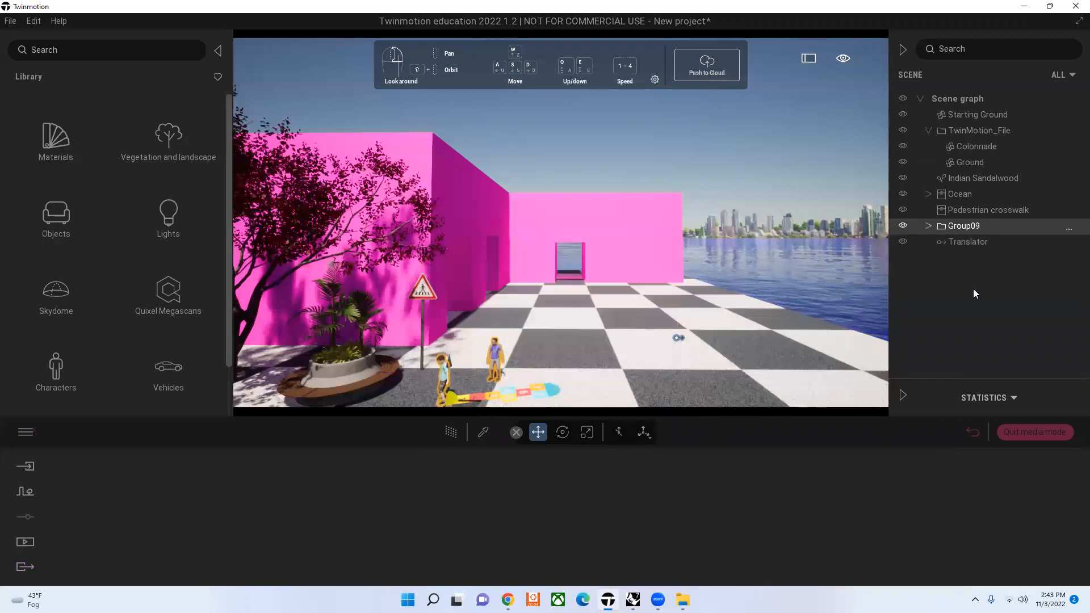
Step: Link the pink colonnade building to the Translator so that it moves with it
click(992, 242)
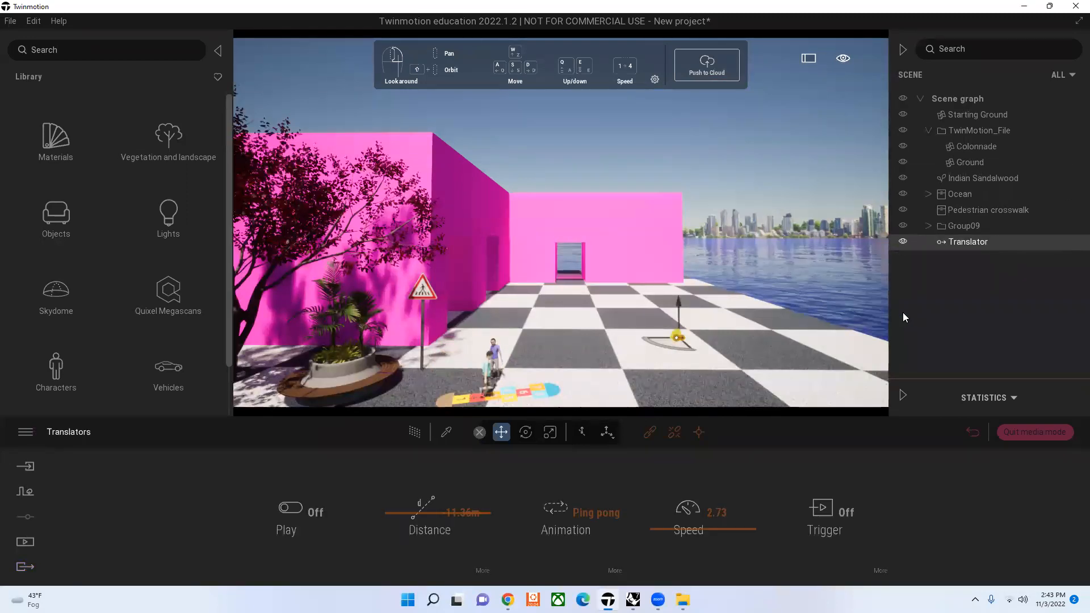
click(673, 435)
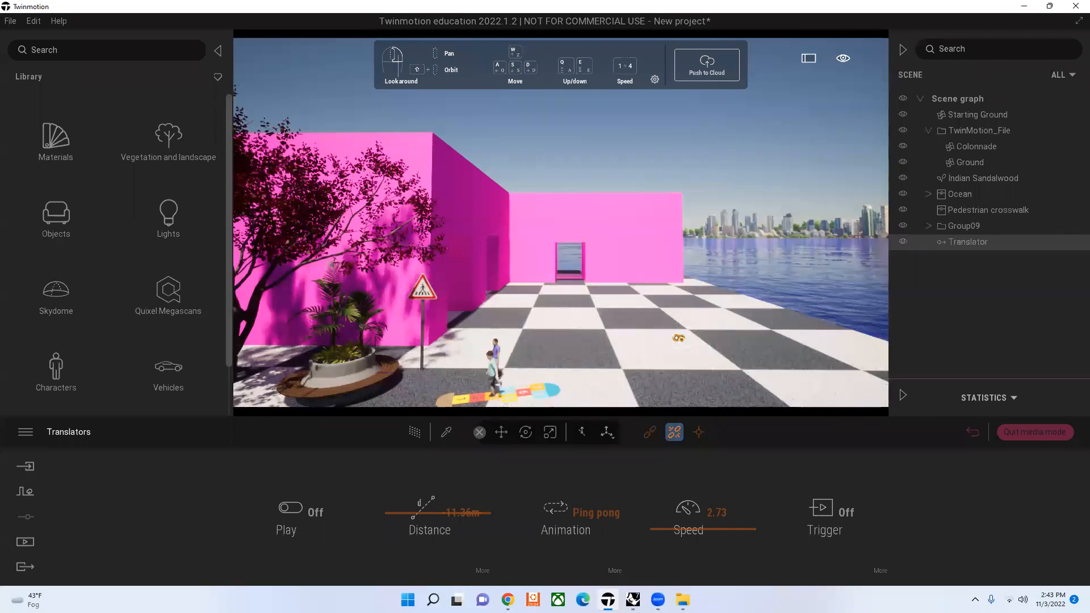
key(e)
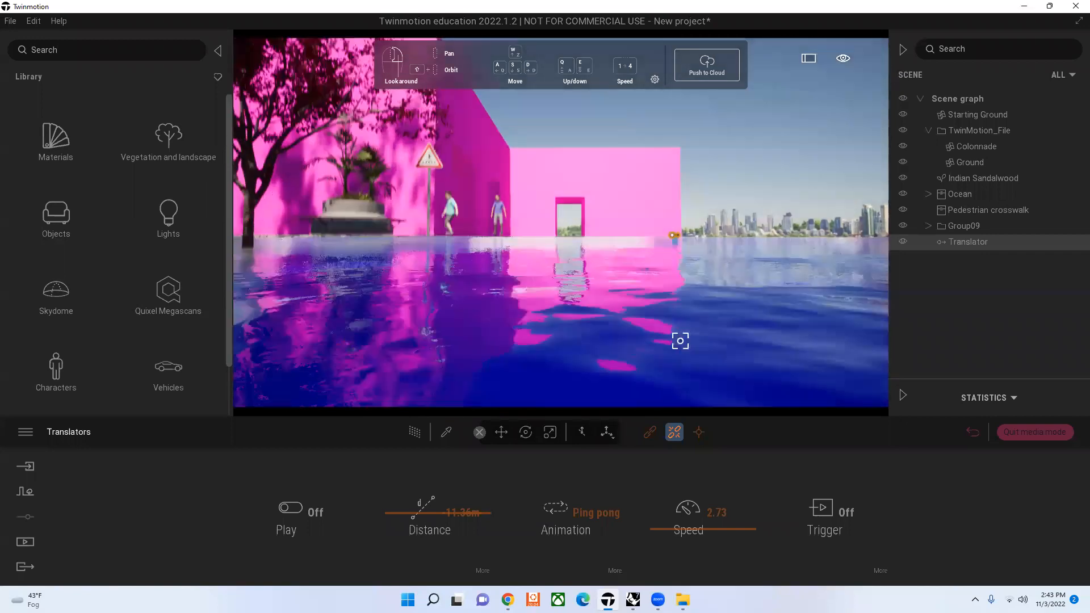
key(e)
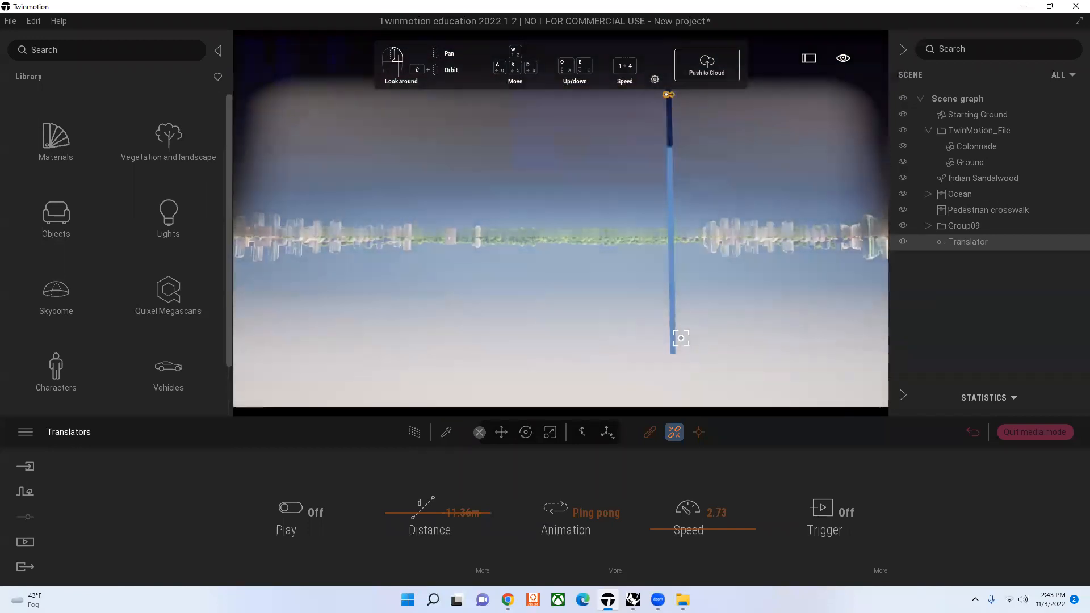
key(e)
key(a)
key(q)
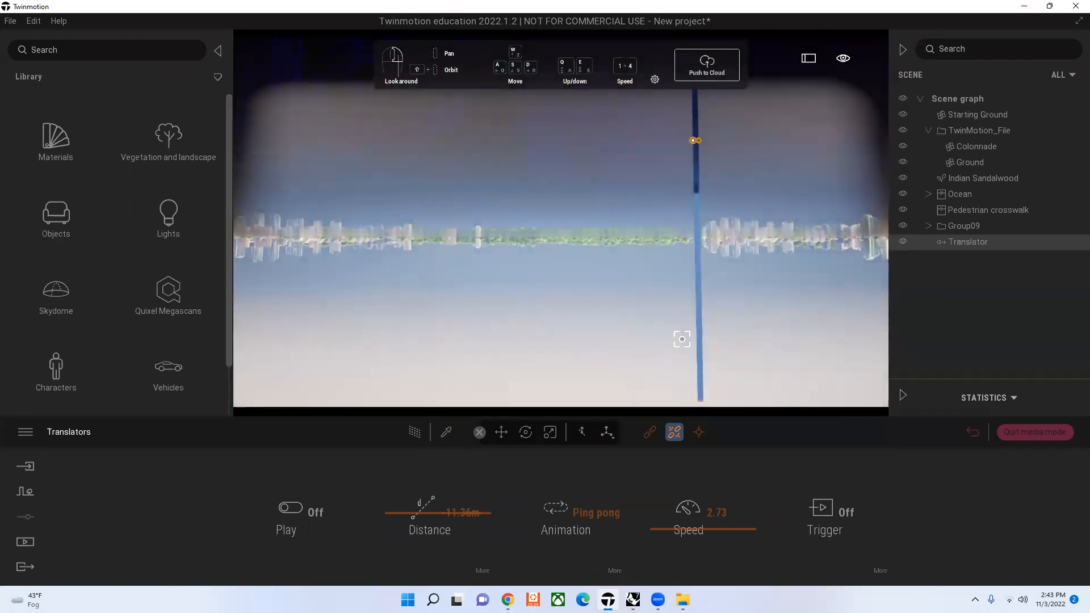
key(q)
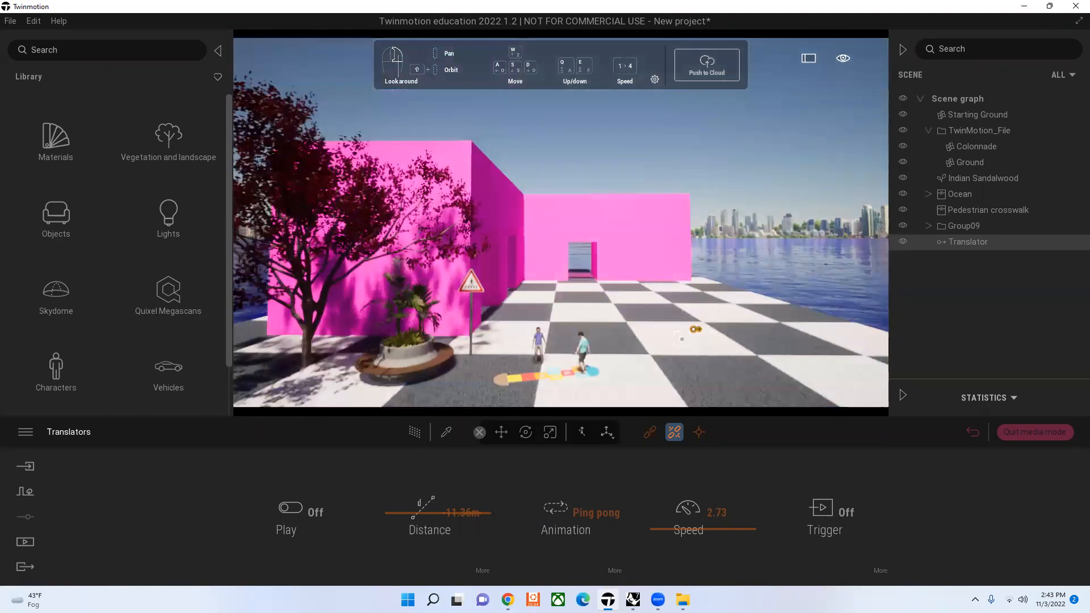
key(d)
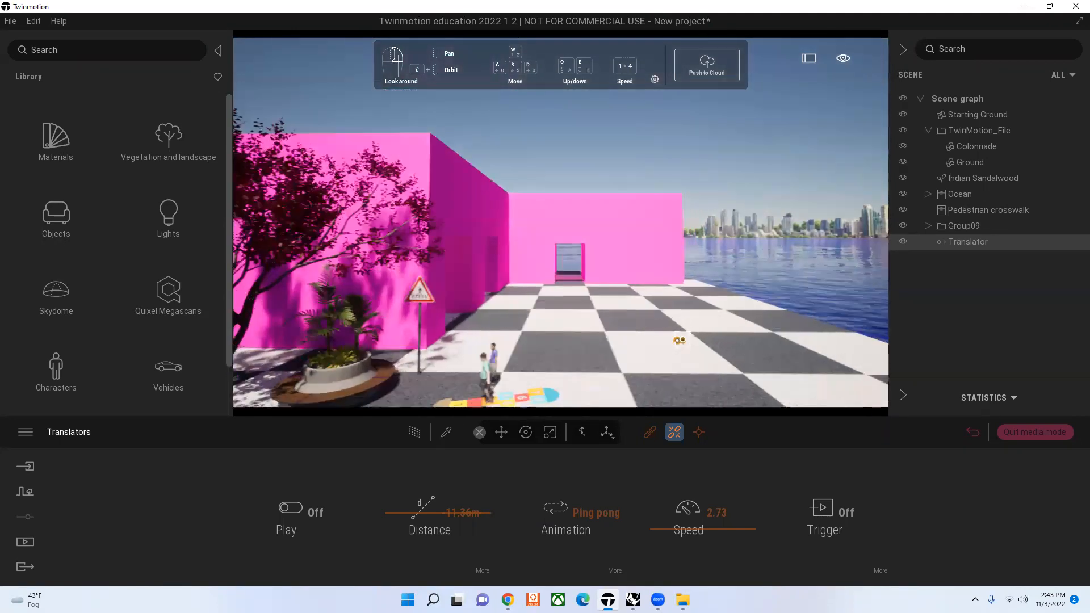
click(656, 434)
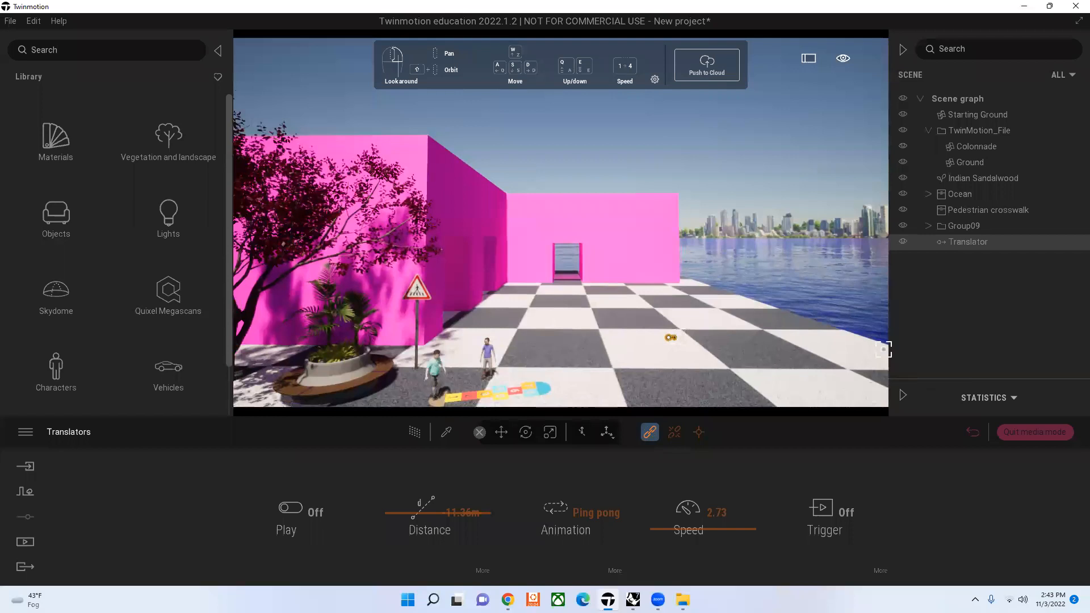
click(632, 234)
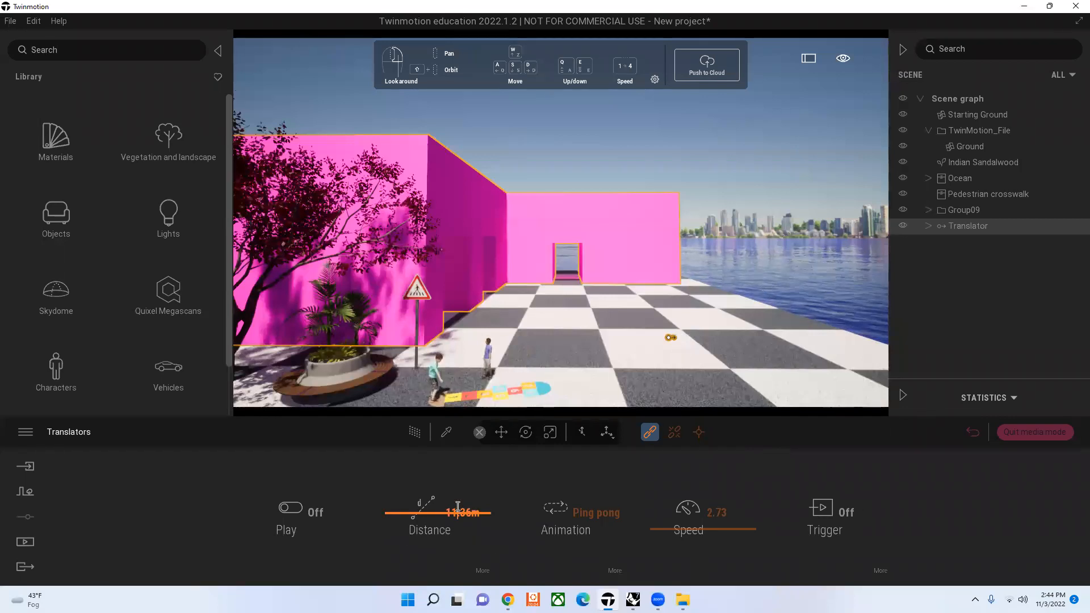
Step: Set the Translator's distance to 2.02 m and turn its playback on
drag(402, 512, 397, 507)
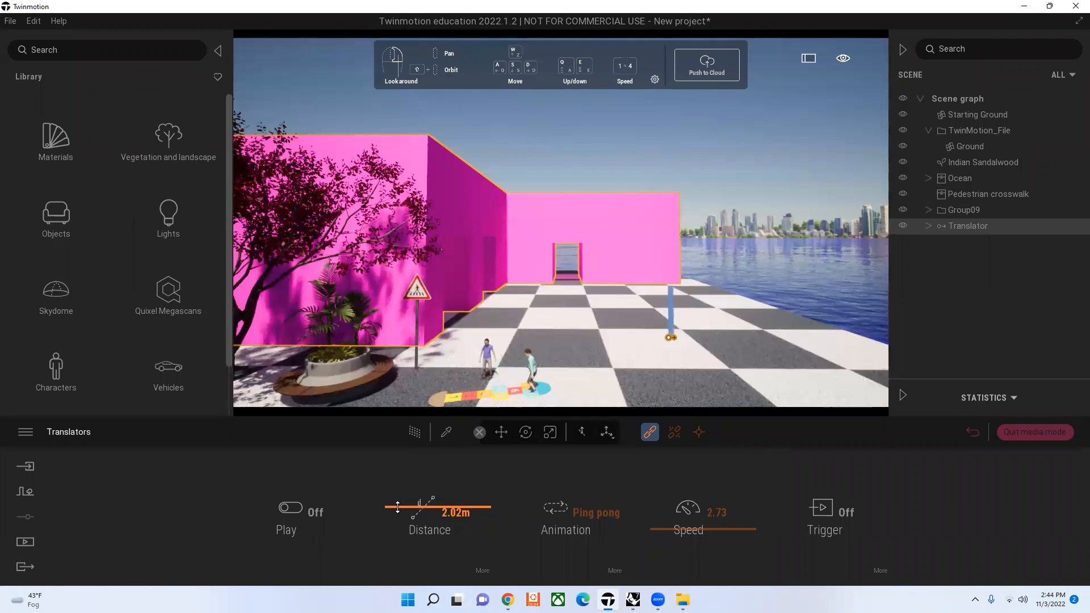
click(335, 537)
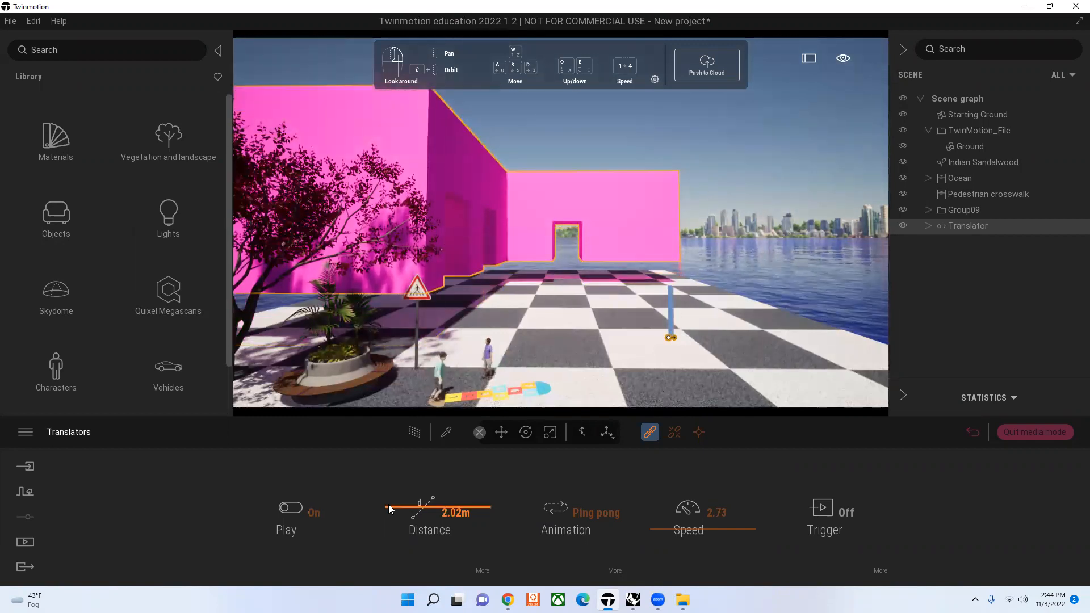
Step: Create a second video from the current plaza view showing the moving building
click(21, 546)
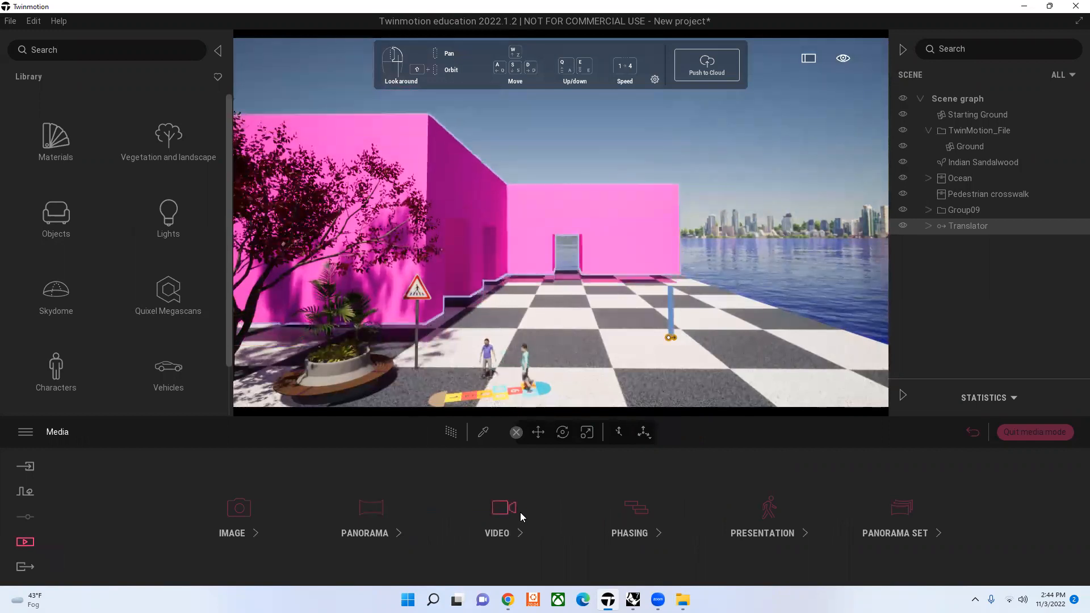
click(504, 508)
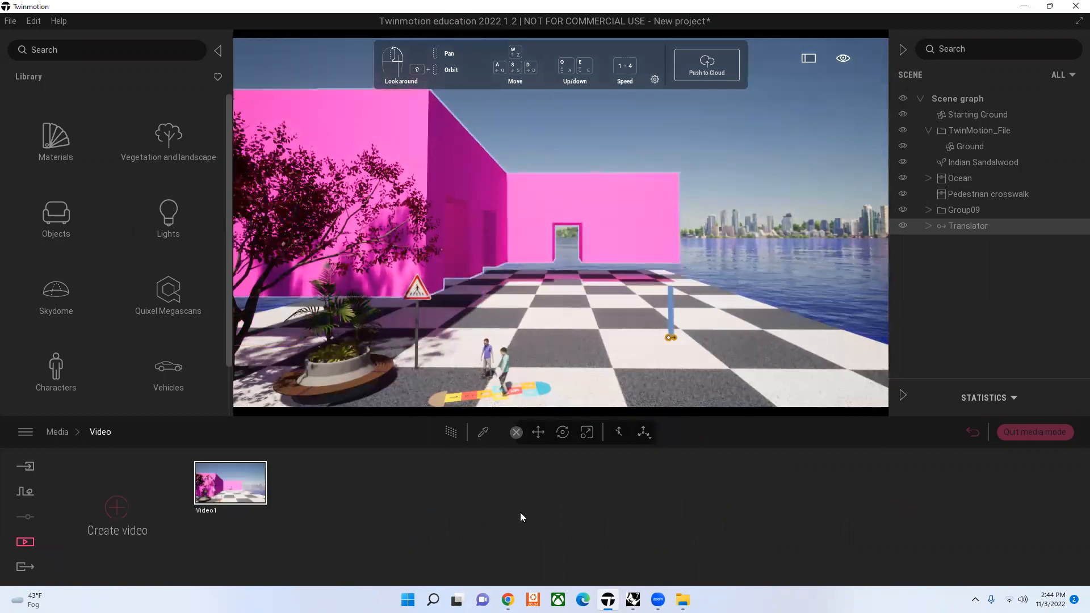
click(130, 508)
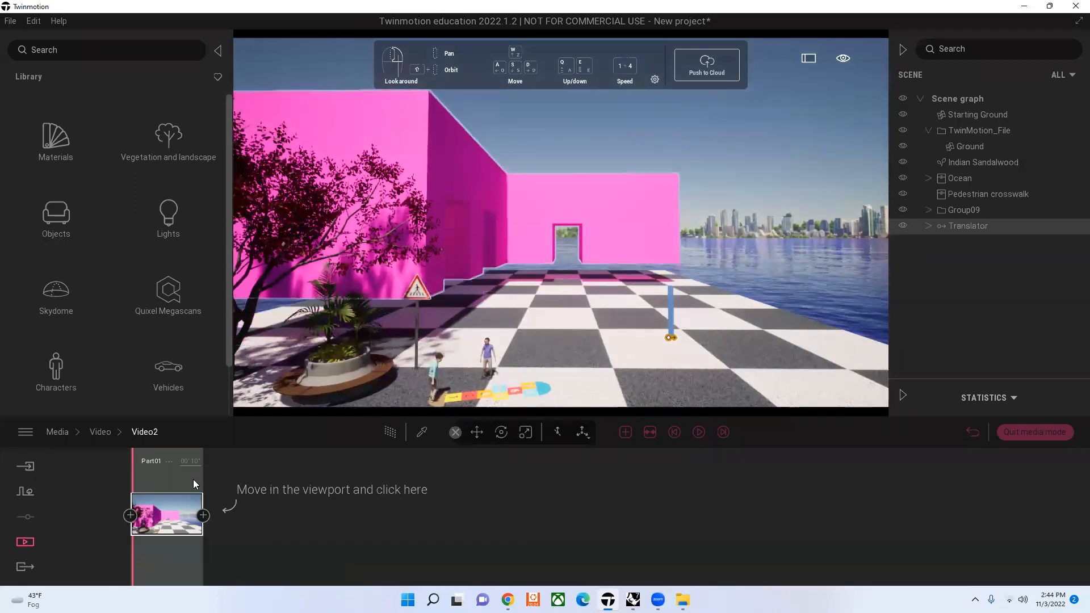
Step: Export only Video2 locally to the Downloads folder, removing Video1 from the export selection
click(25, 567)
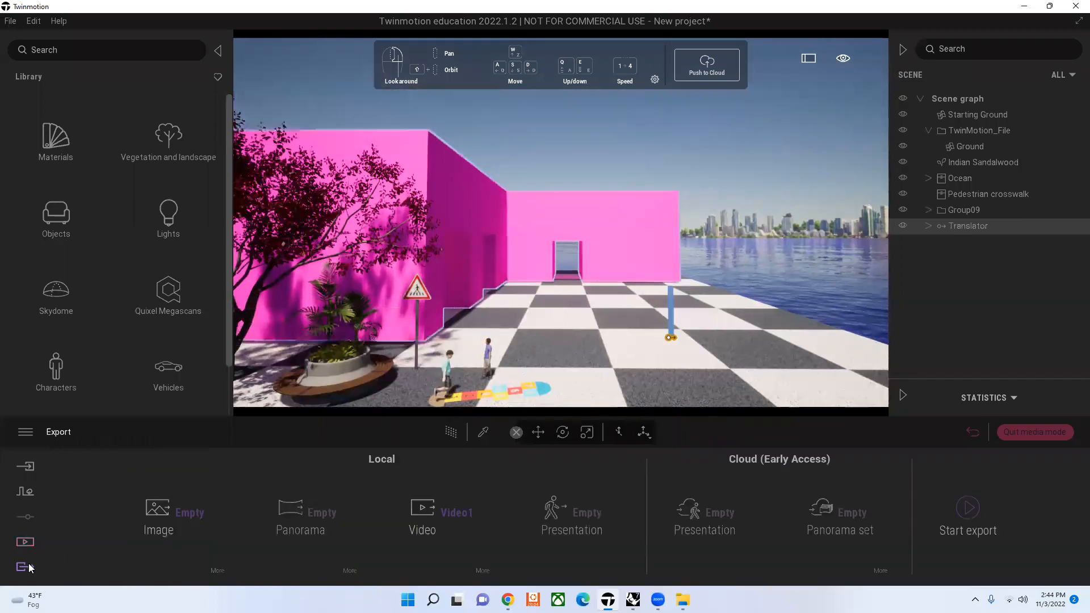
click(475, 500)
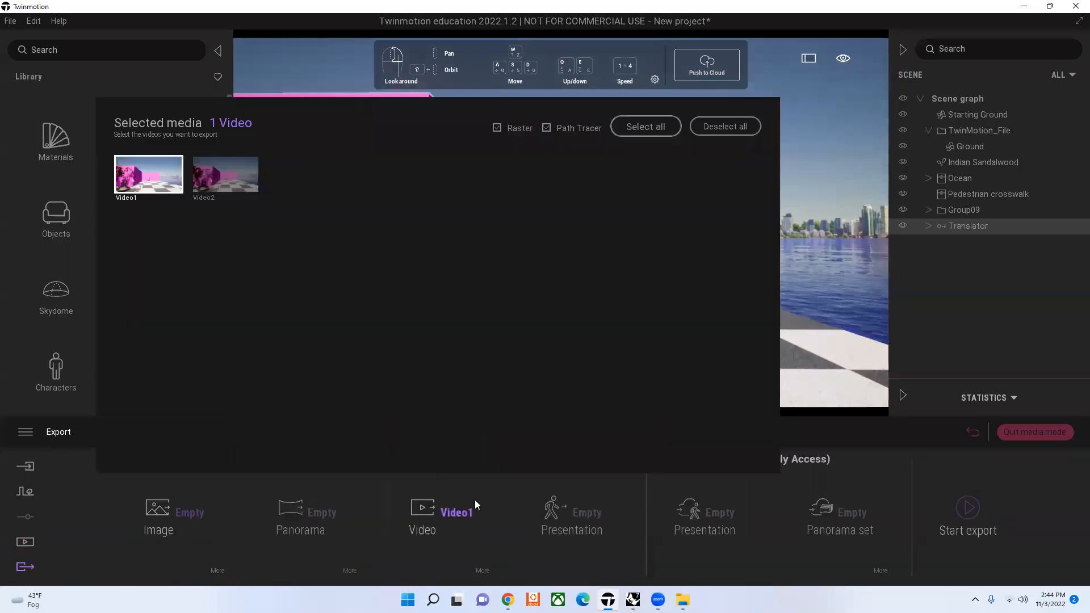
click(158, 190)
click(254, 190)
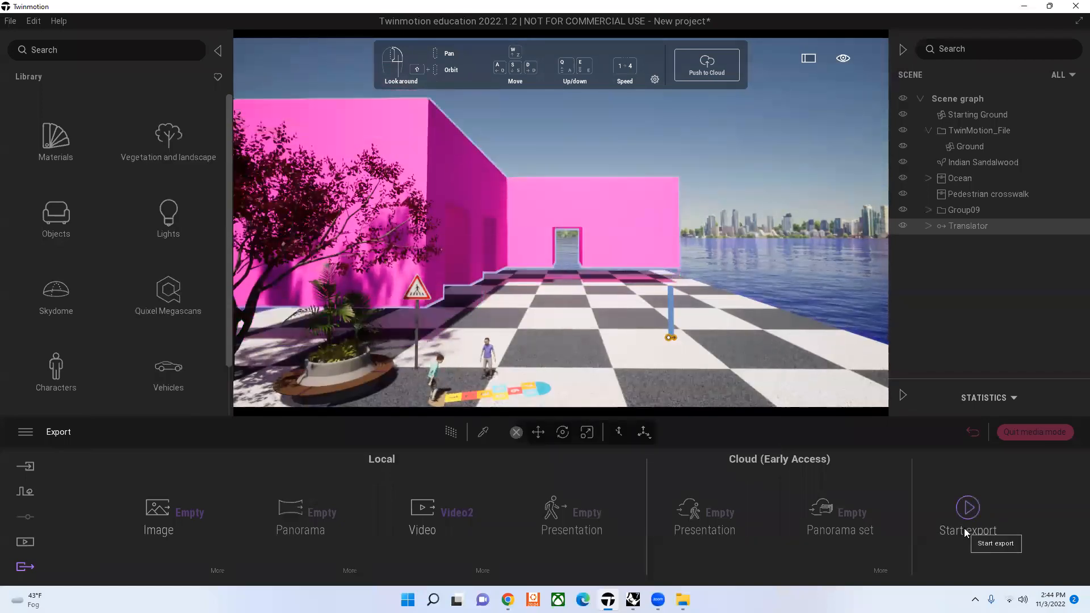
click(964, 529)
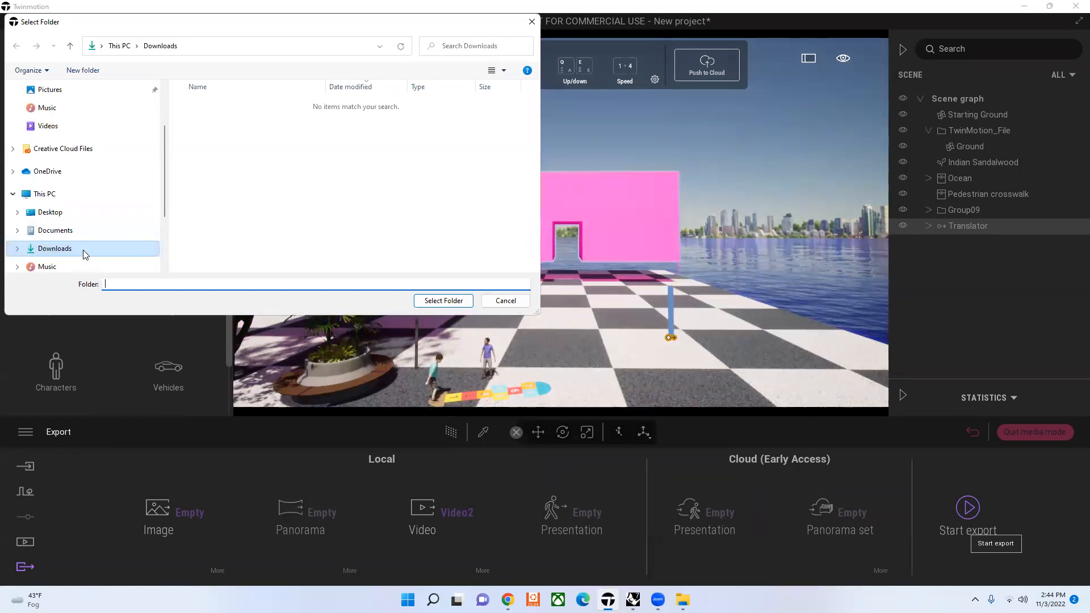
click(452, 302)
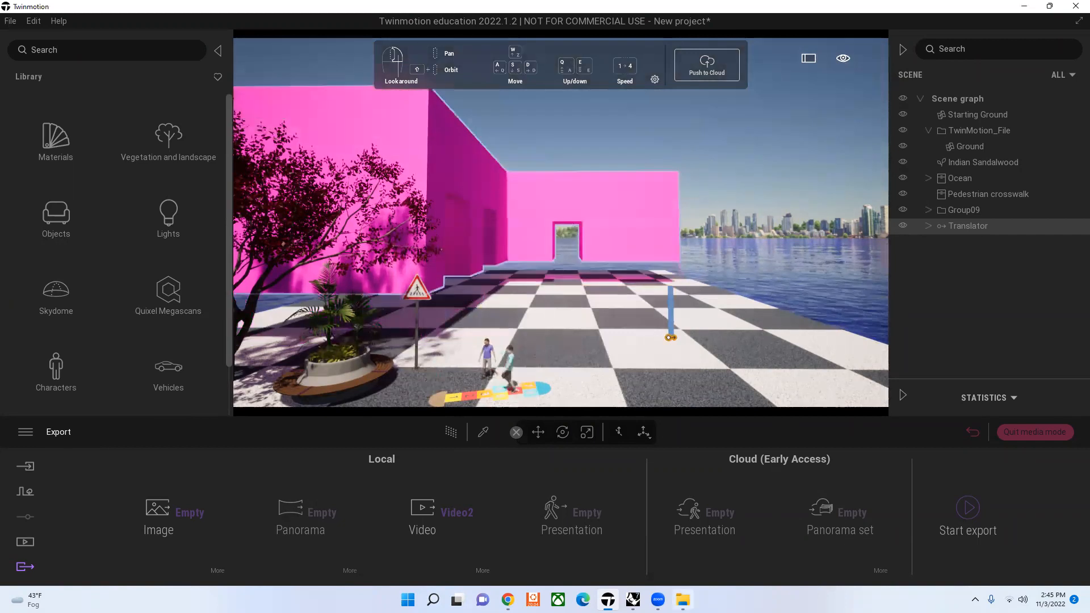
Step: Play the exported Video2_000 from the Downloads folder in File Explorer, and close the player and folder window
click(682, 600)
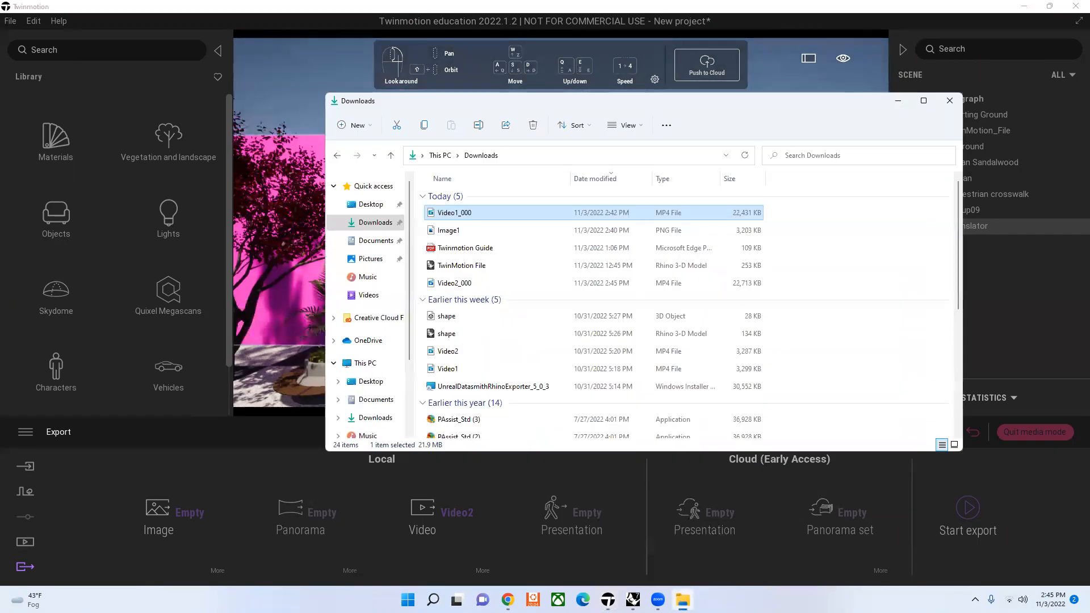
click(384, 224)
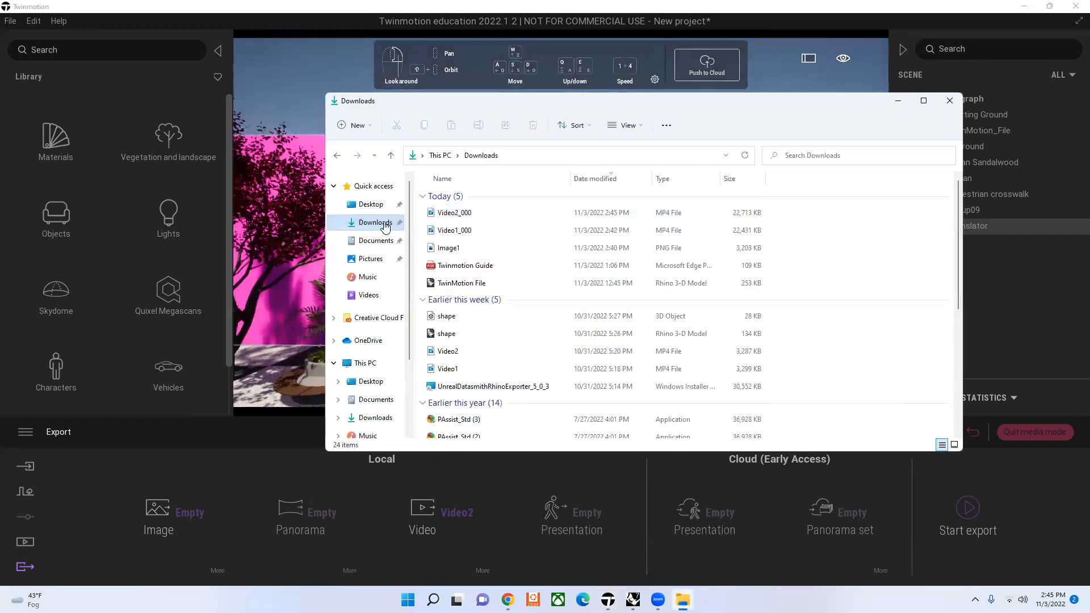
double_click(457, 215)
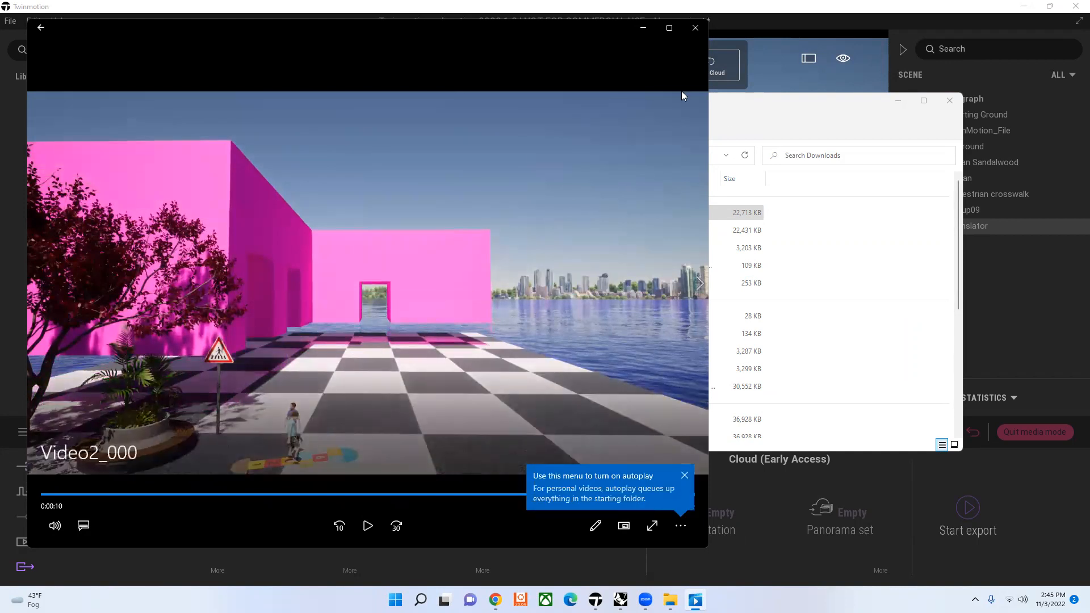
click(694, 29)
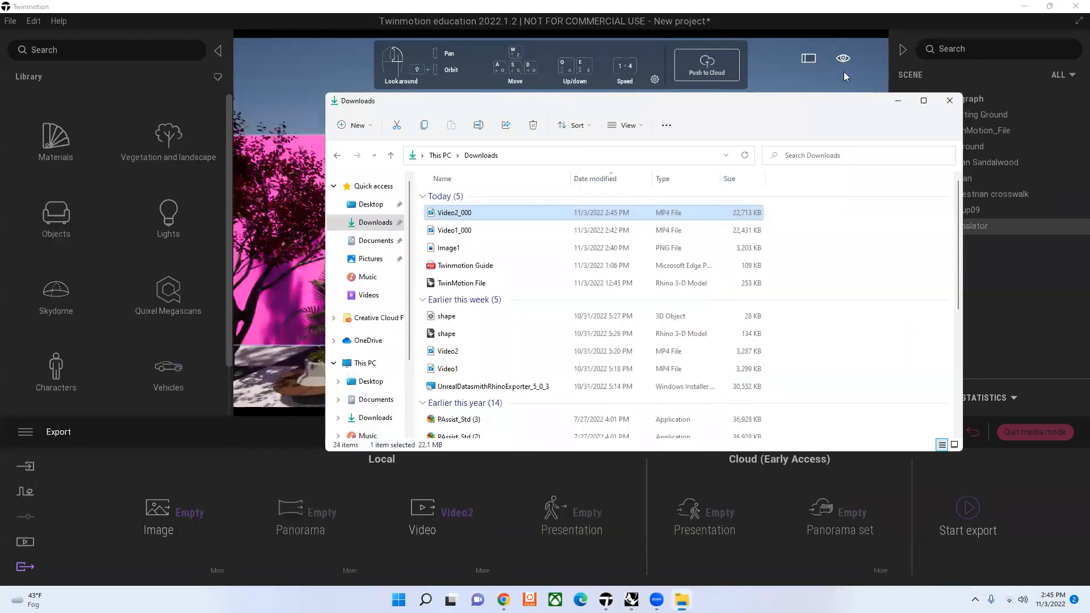
click(948, 101)
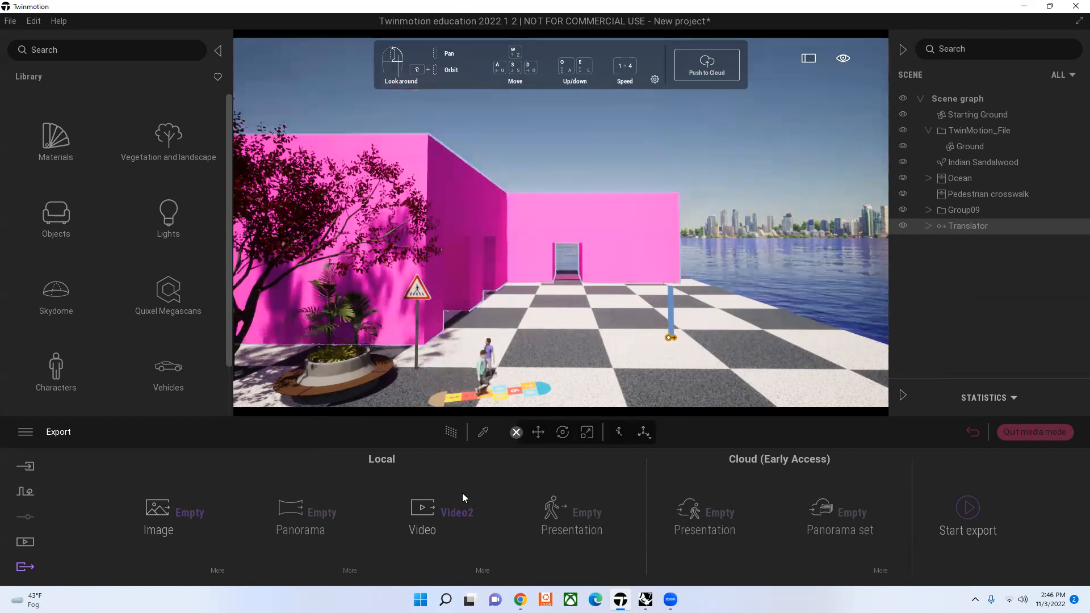
Step: Remove Video2 from the local video export selection
click(452, 517)
click(231, 183)
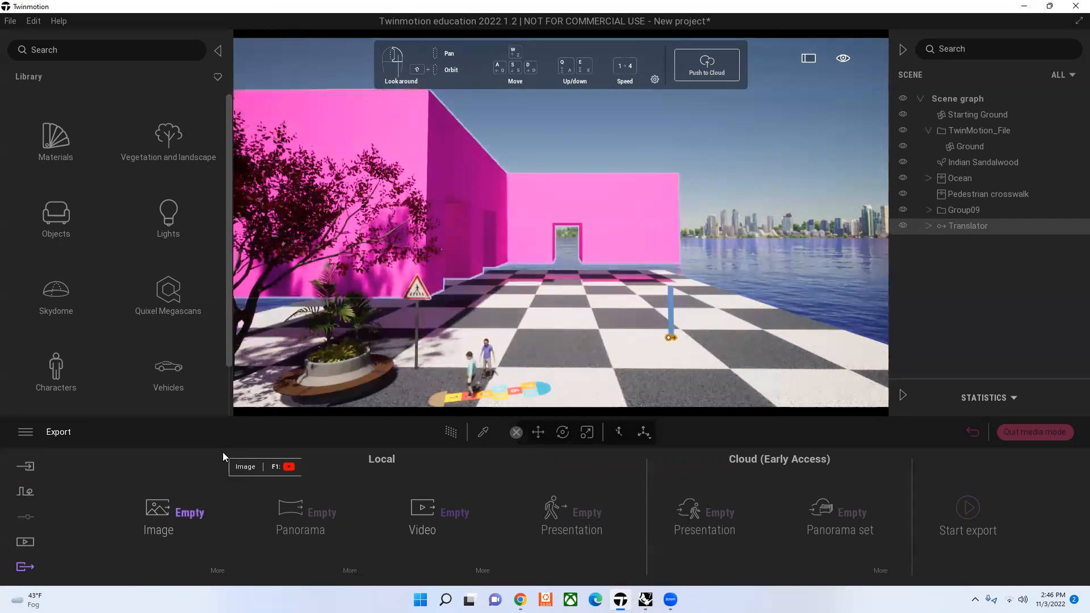
Step: Open Video1 in the media videos and examine the view of each of its three keyframes
click(26, 541)
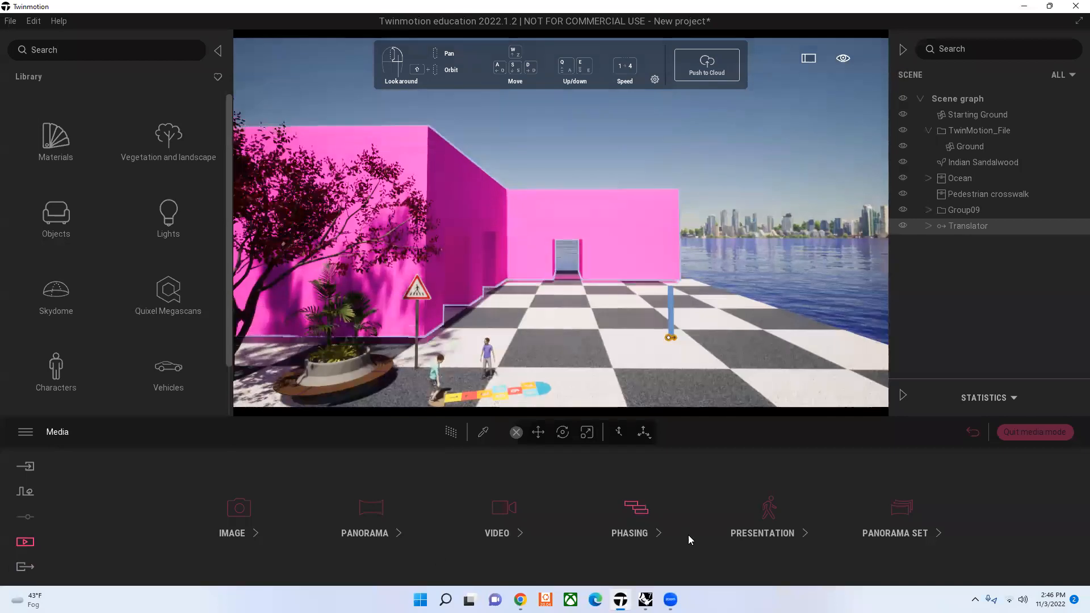
click(515, 529)
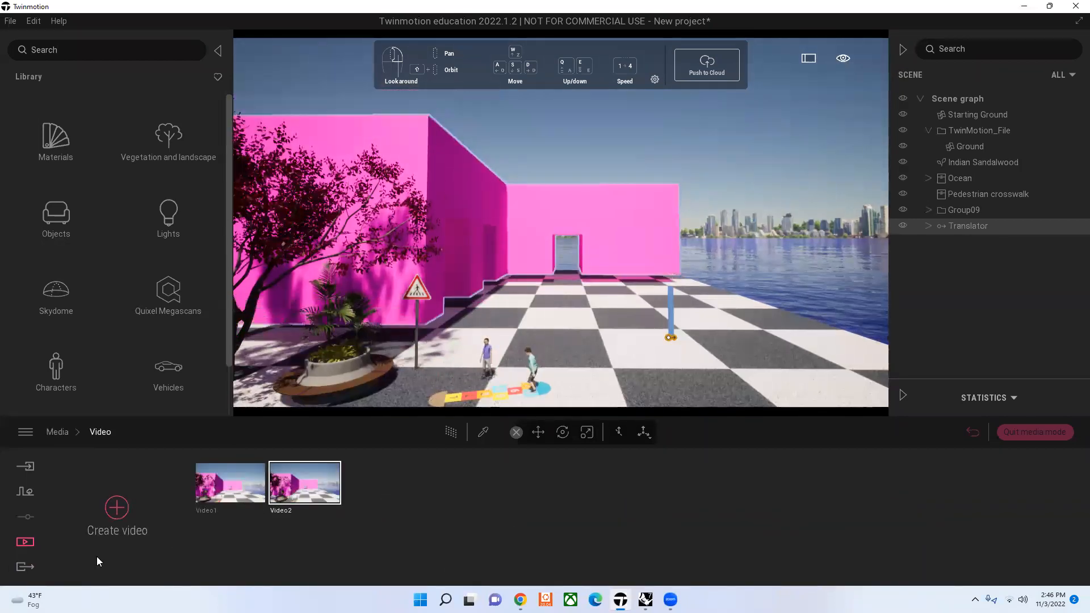
click(249, 483)
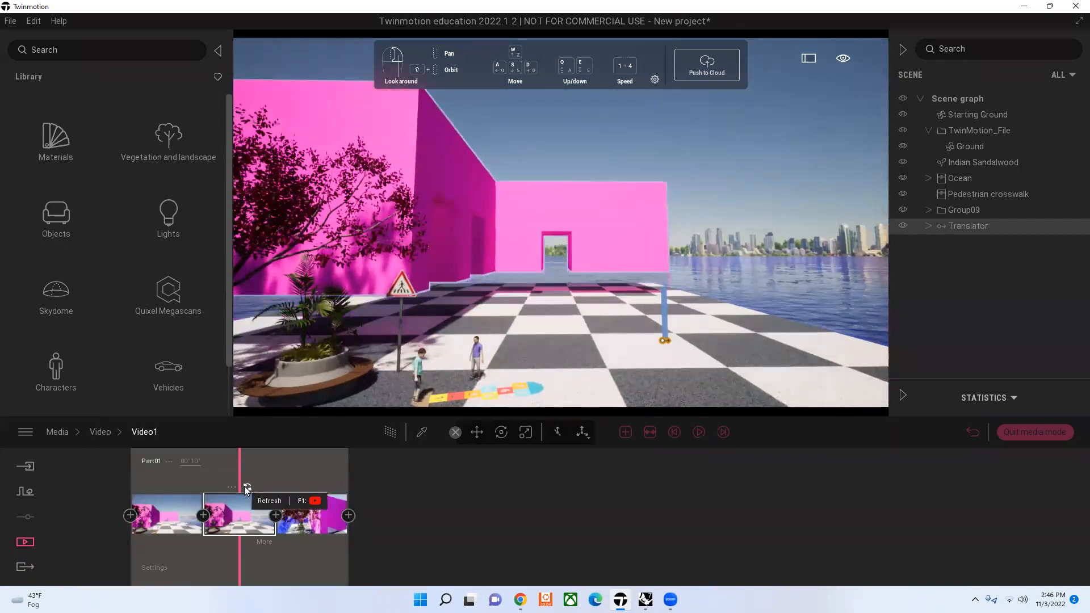
click(232, 487)
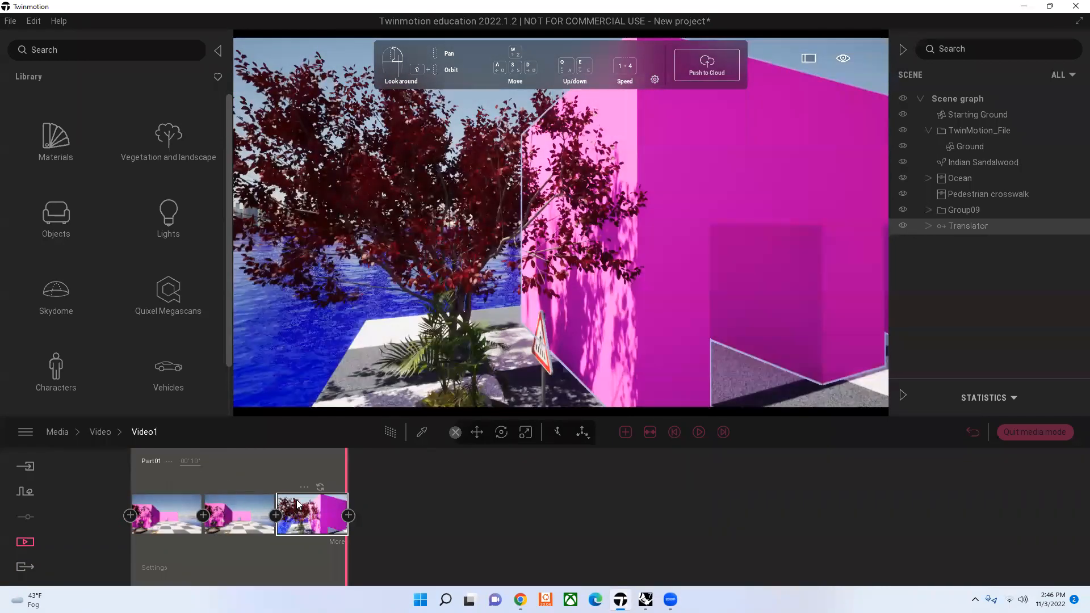
click(191, 514)
click(244, 513)
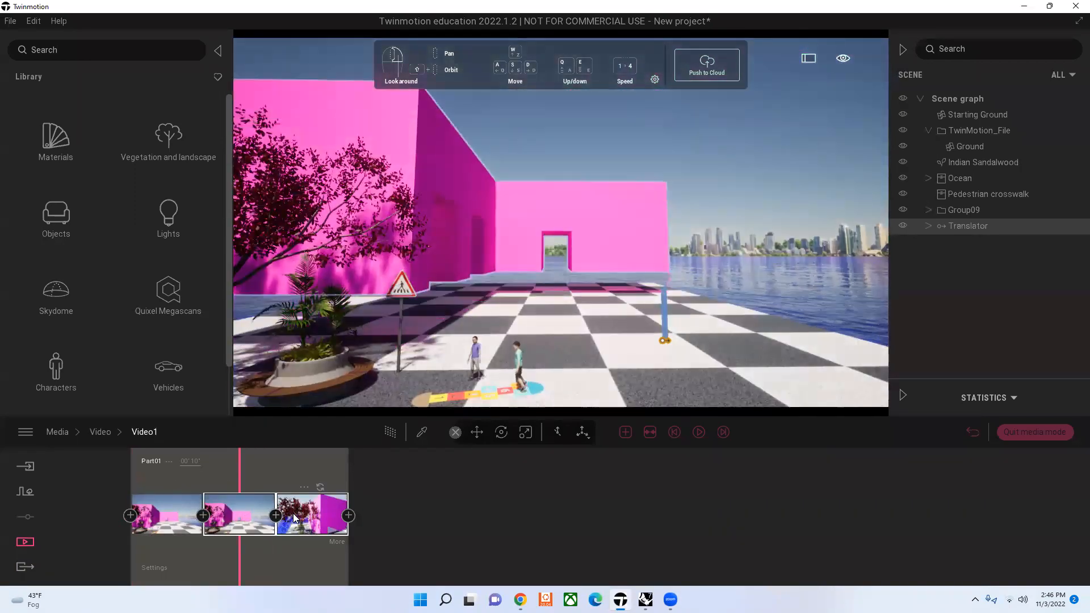
click(318, 502)
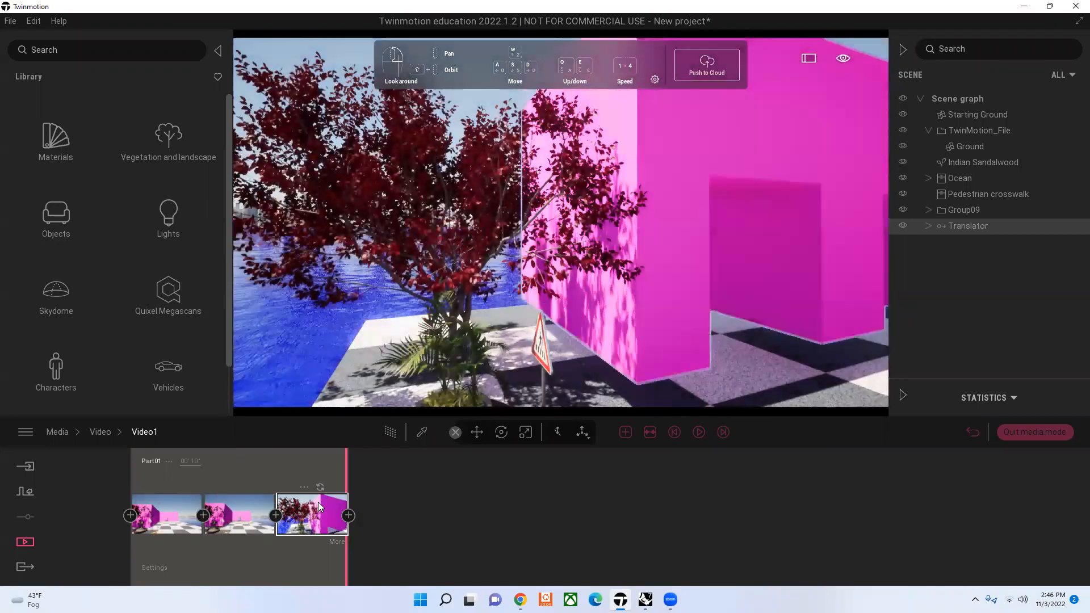
click(173, 516)
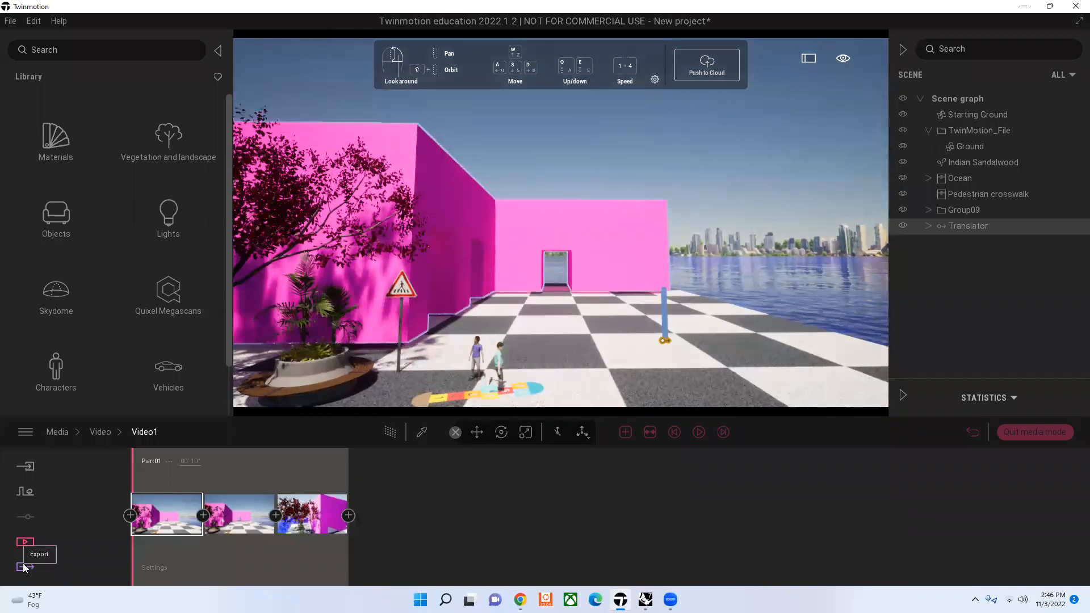
Step: Select Video2 as the video for local export
click(25, 567)
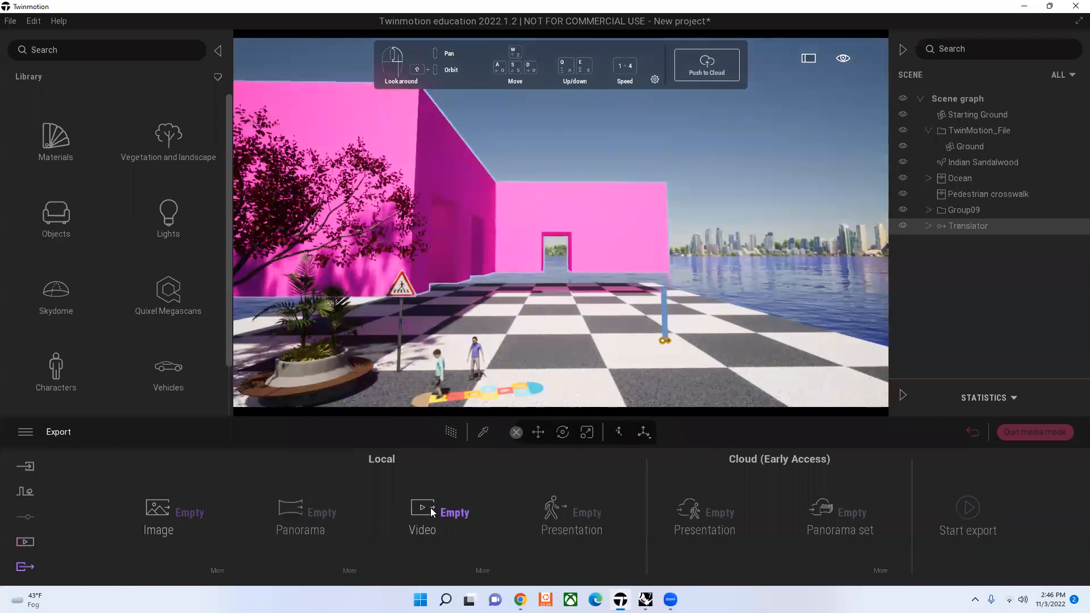
click(459, 516)
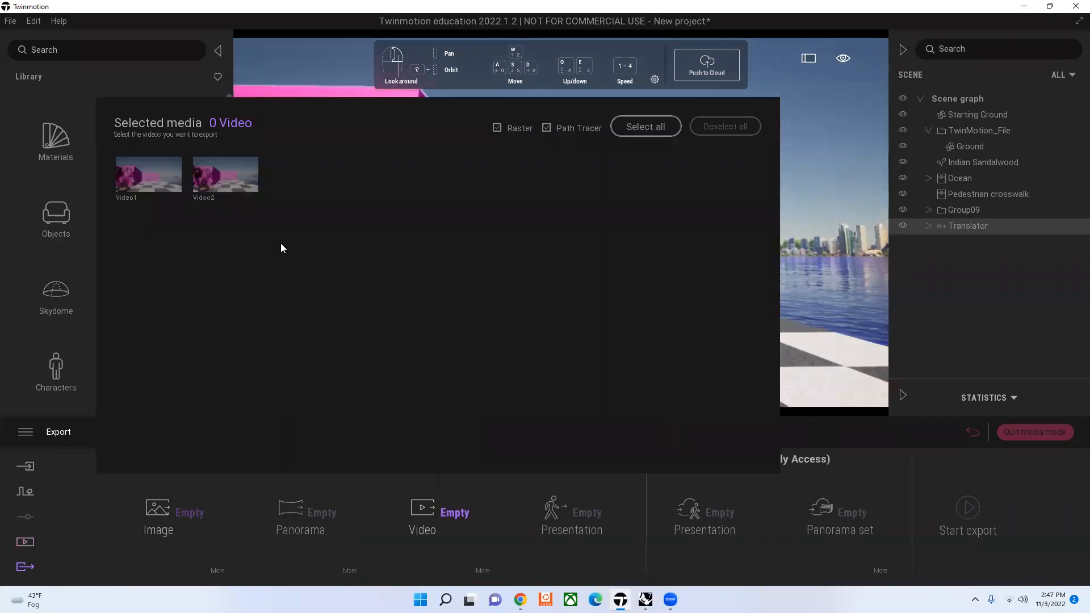
click(225, 174)
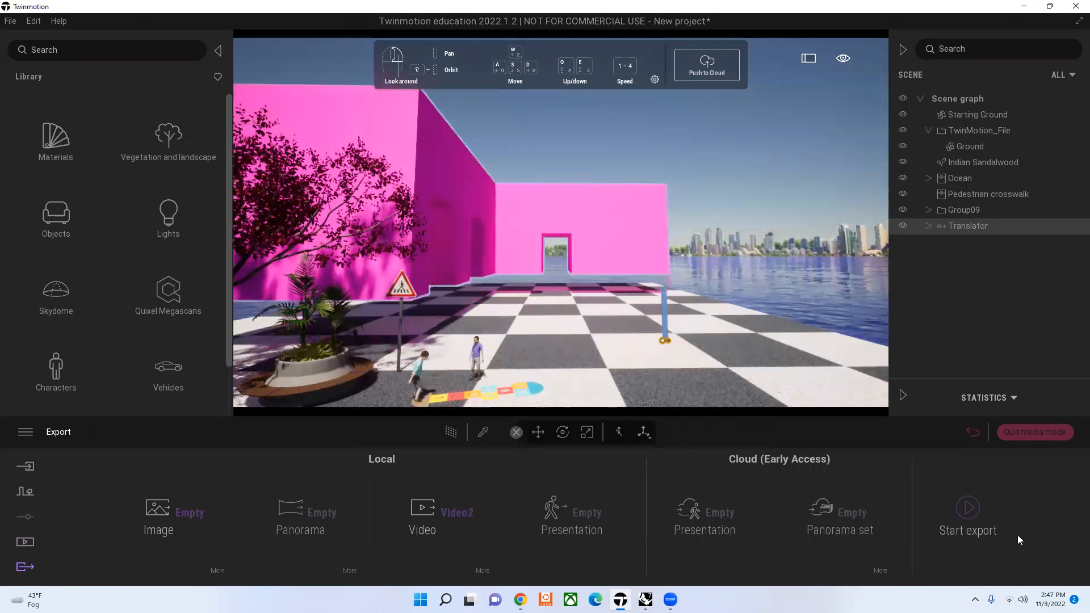
Step: Open Video2 in the media videos to view its keyframe, and return to the video list
click(17, 542)
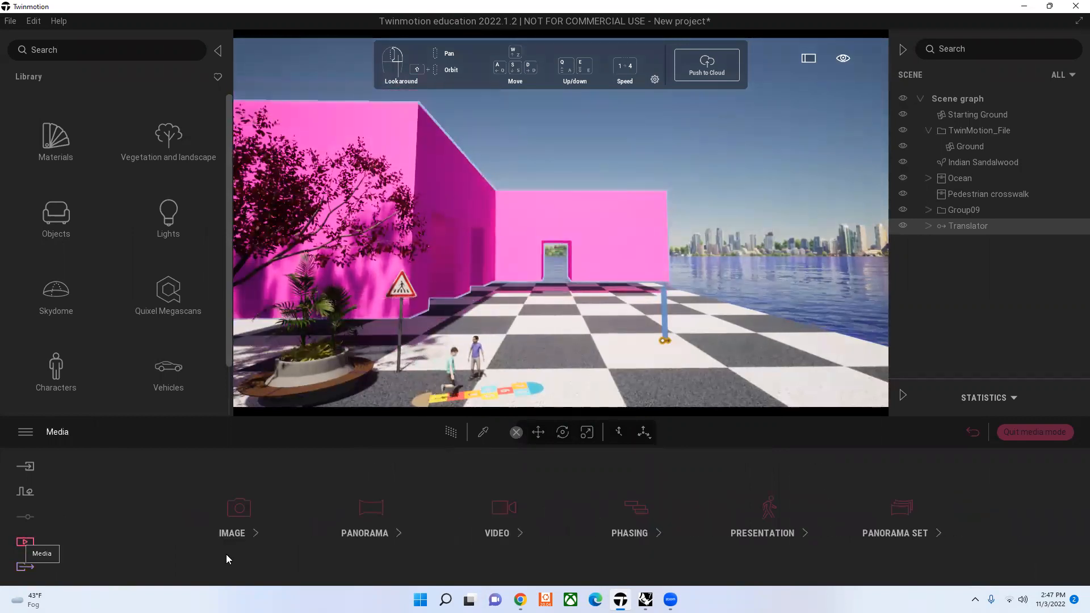
click(528, 517)
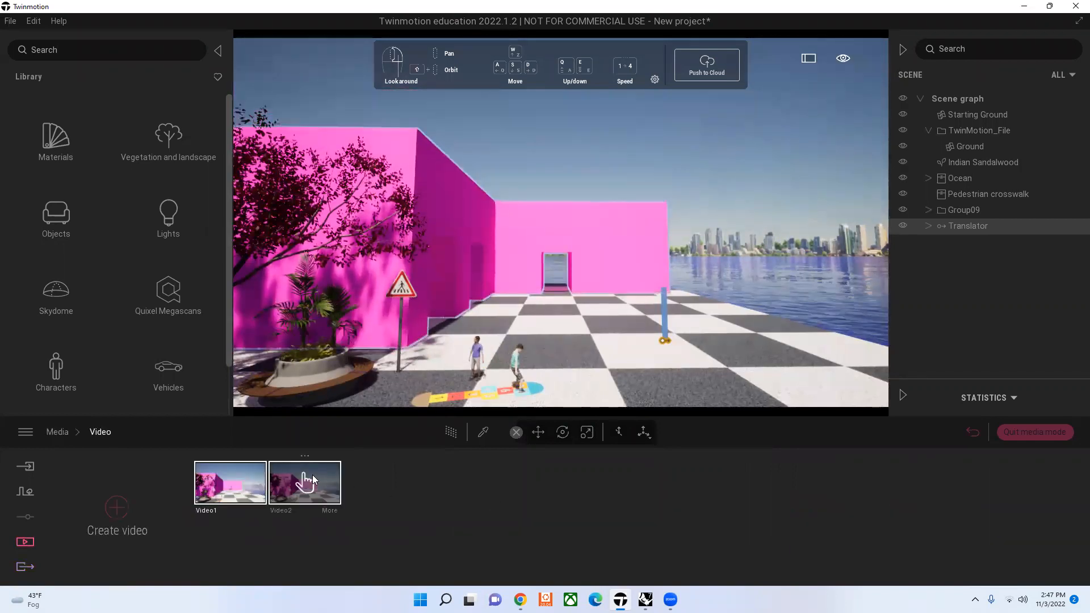
click(118, 519)
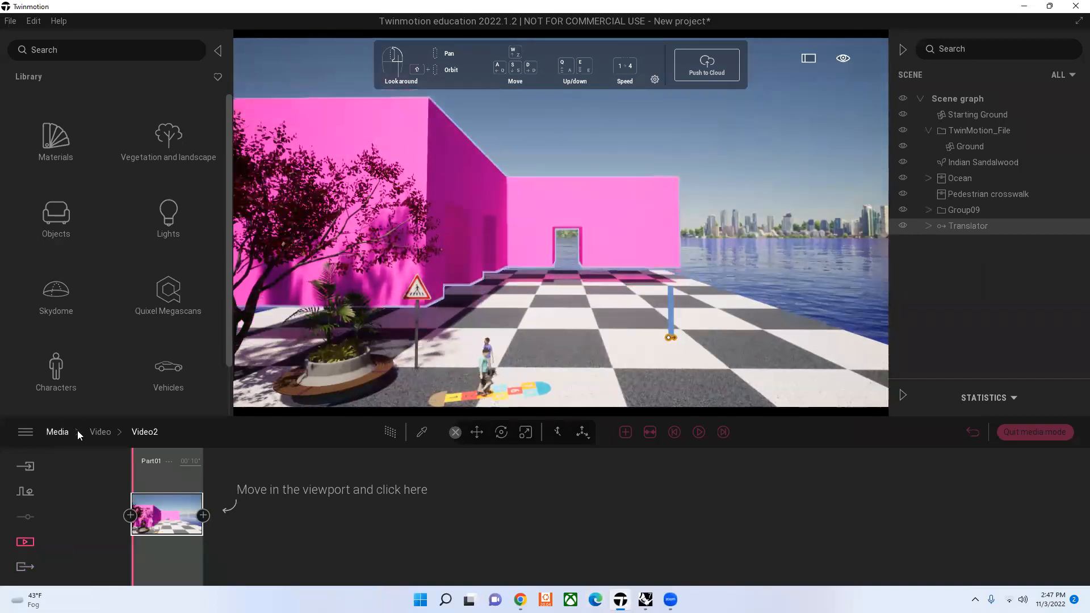
click(100, 432)
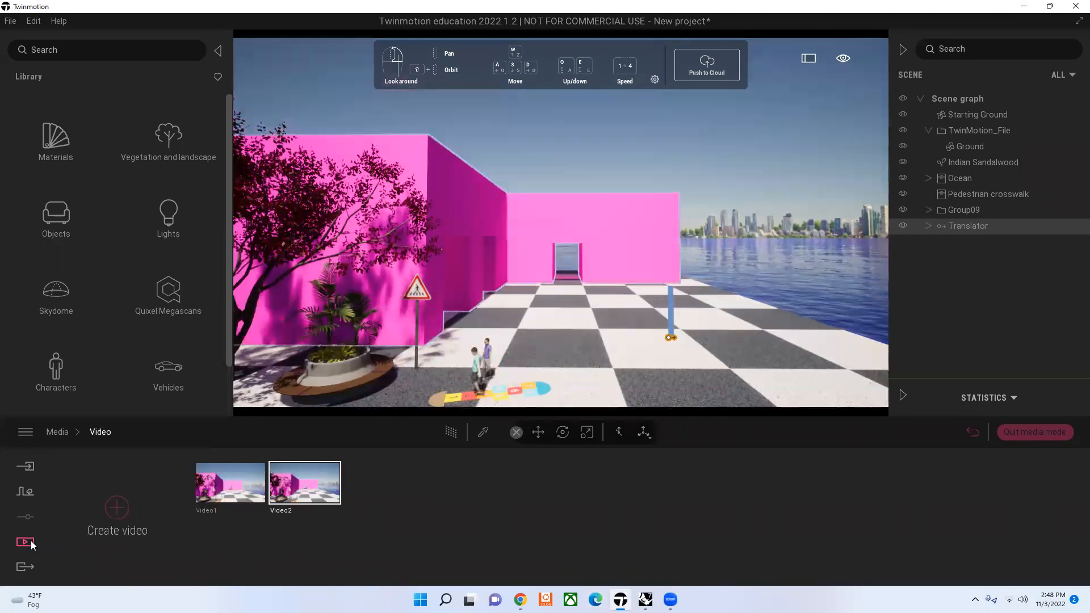
Step: Select the ground, the group of playing children and the pink building in turn to inspect the building's translator settings, and clear the selection
scroll(141, 339, down, 2)
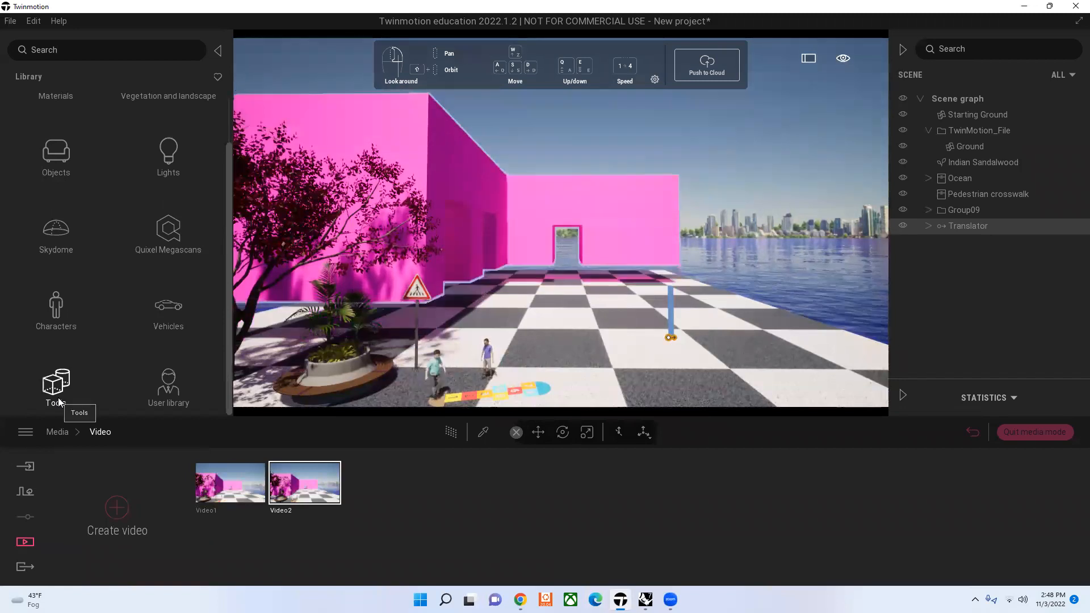
click(958, 225)
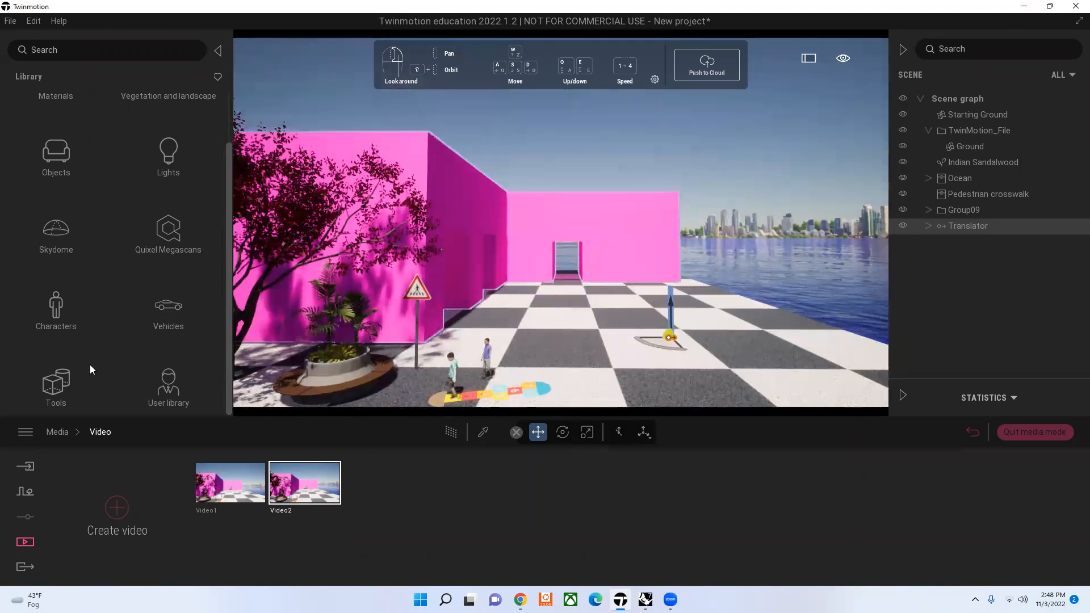
click(493, 363)
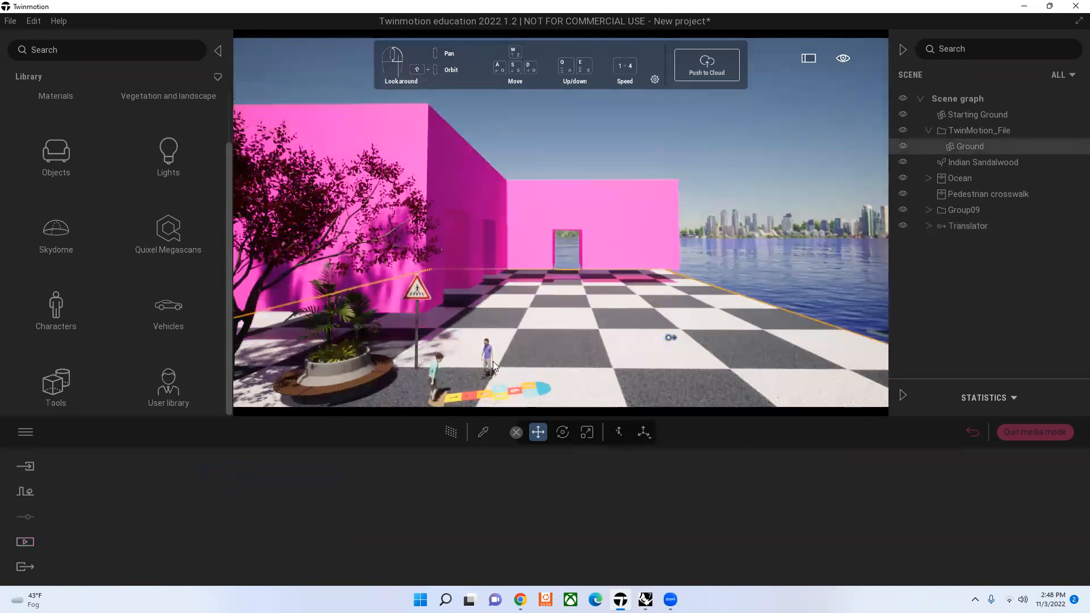
click(488, 359)
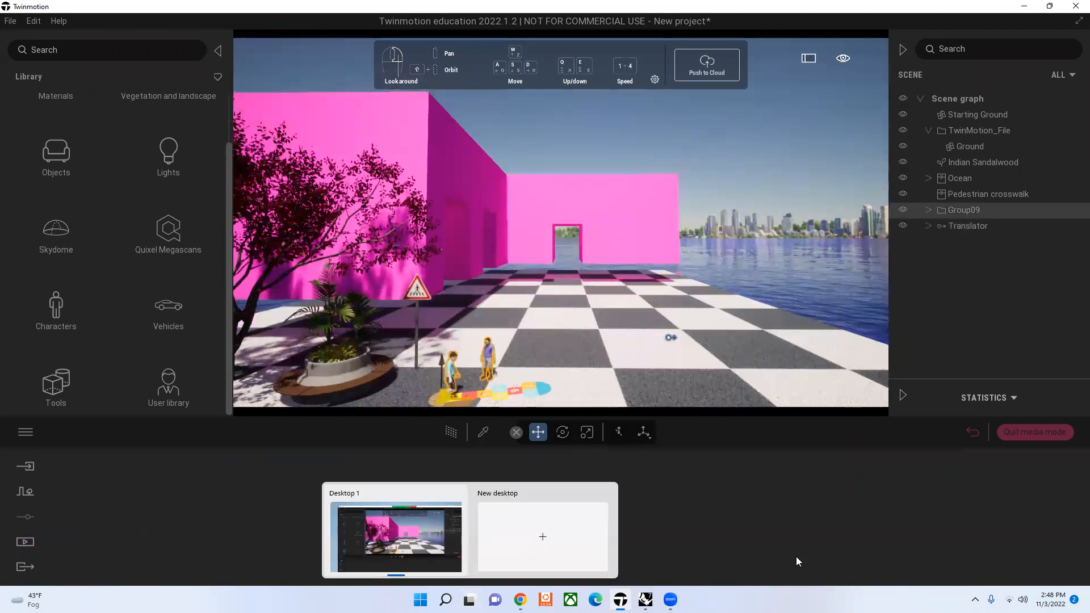
click(544, 222)
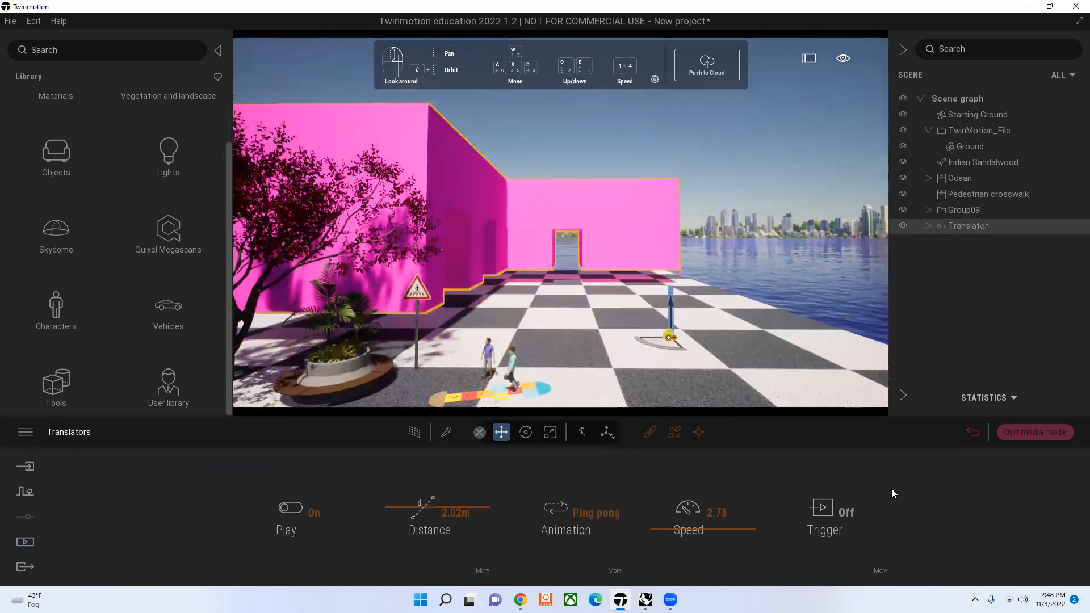
click(721, 105)
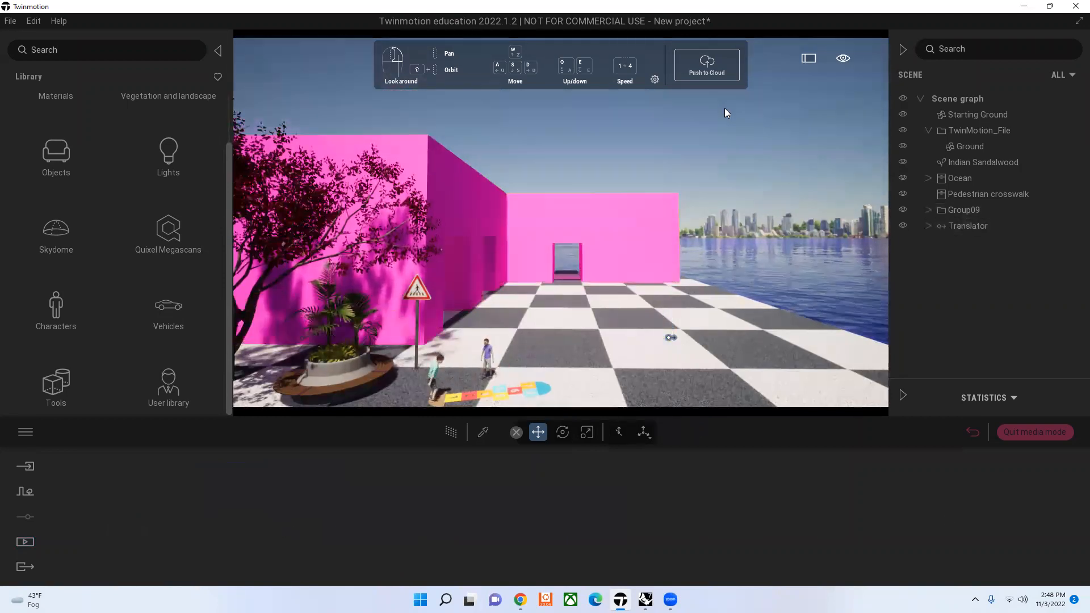